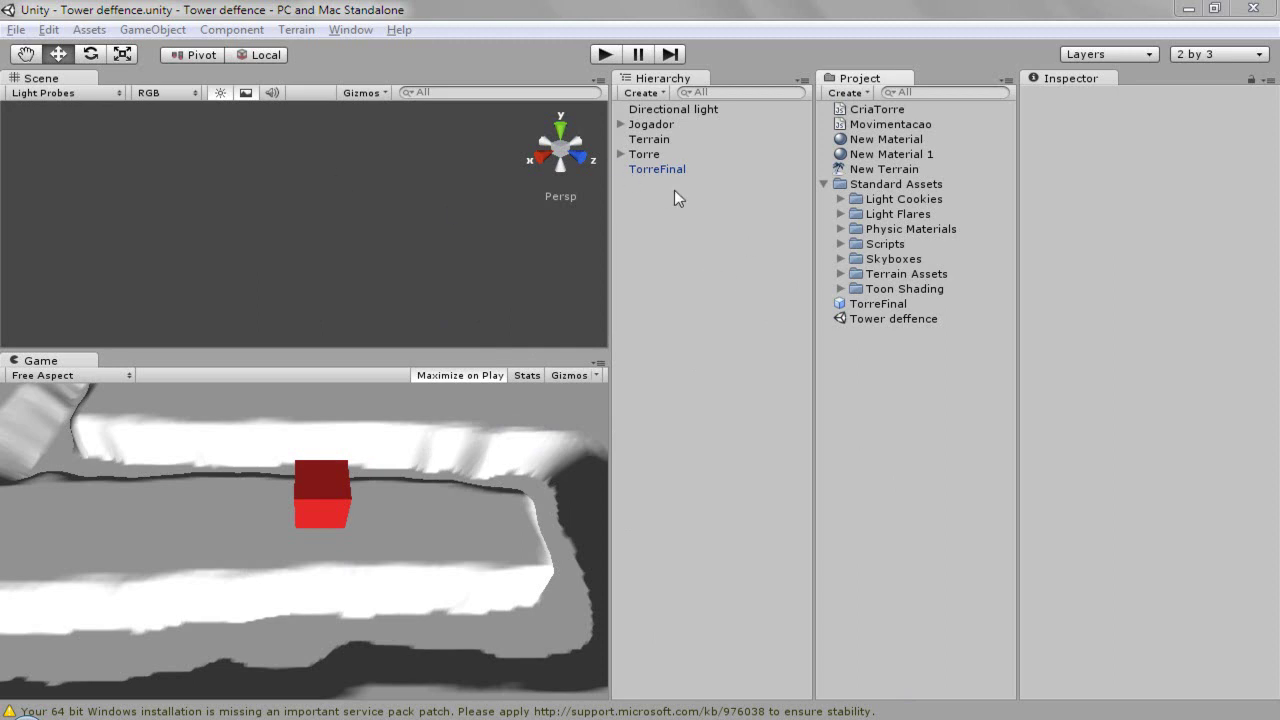
# Step: Inspect the components of the Jogador and Terrain objects
pyautogui.click(663, 125)
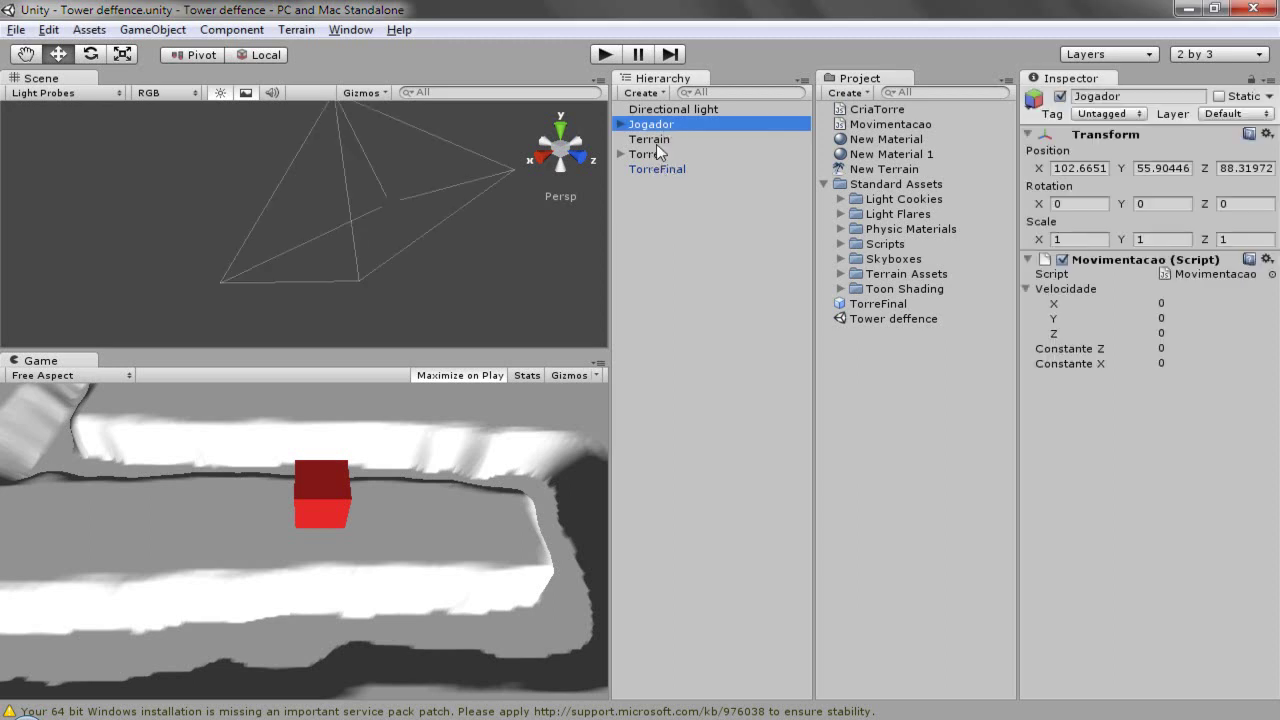
pyautogui.click(664, 140)
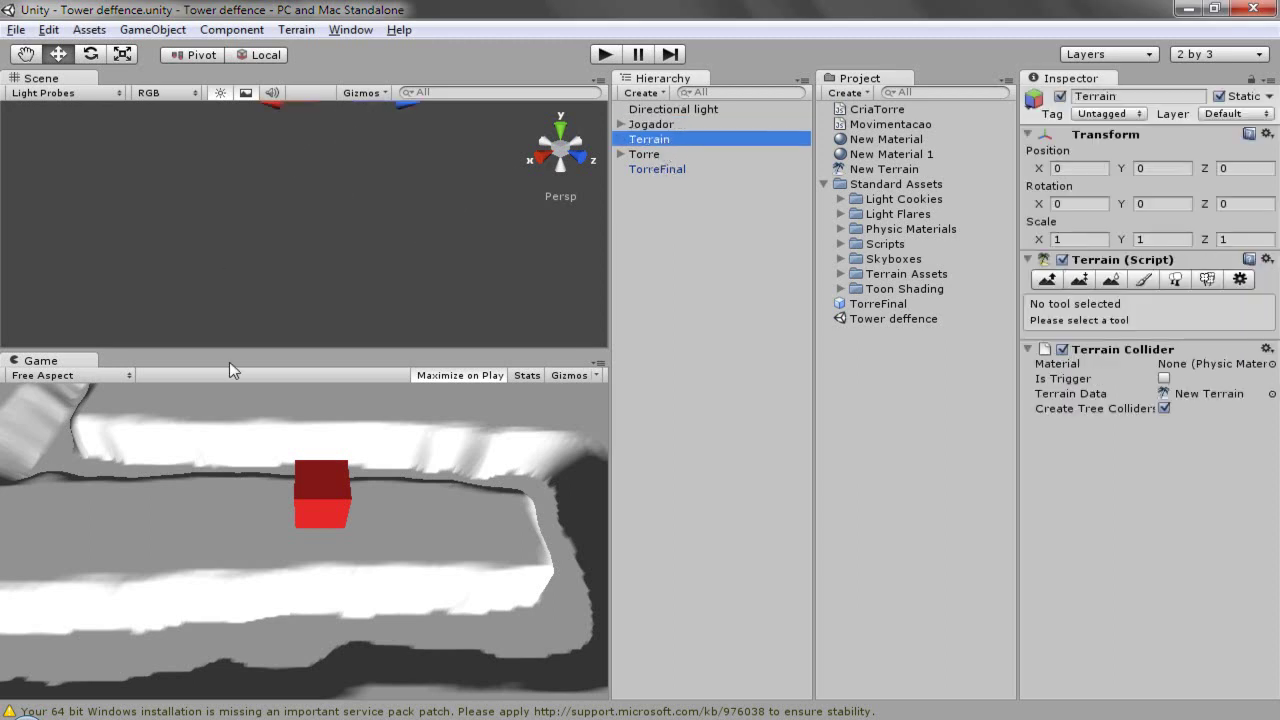
pyautogui.scroll(-5, 360, 190)
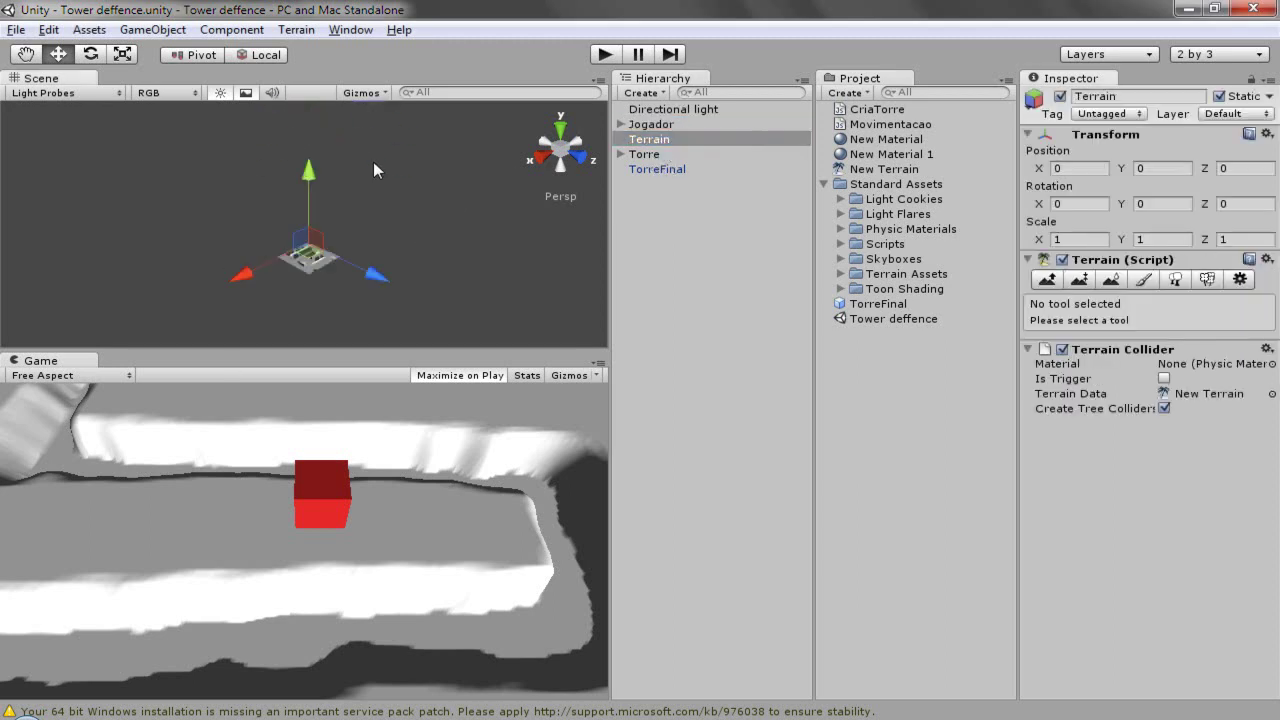
# Step: Switch to Top view, then zoom and pan until the winding path and red cube fit
pyautogui.click(561, 122)
pyautogui.scroll(5, 265, 265)
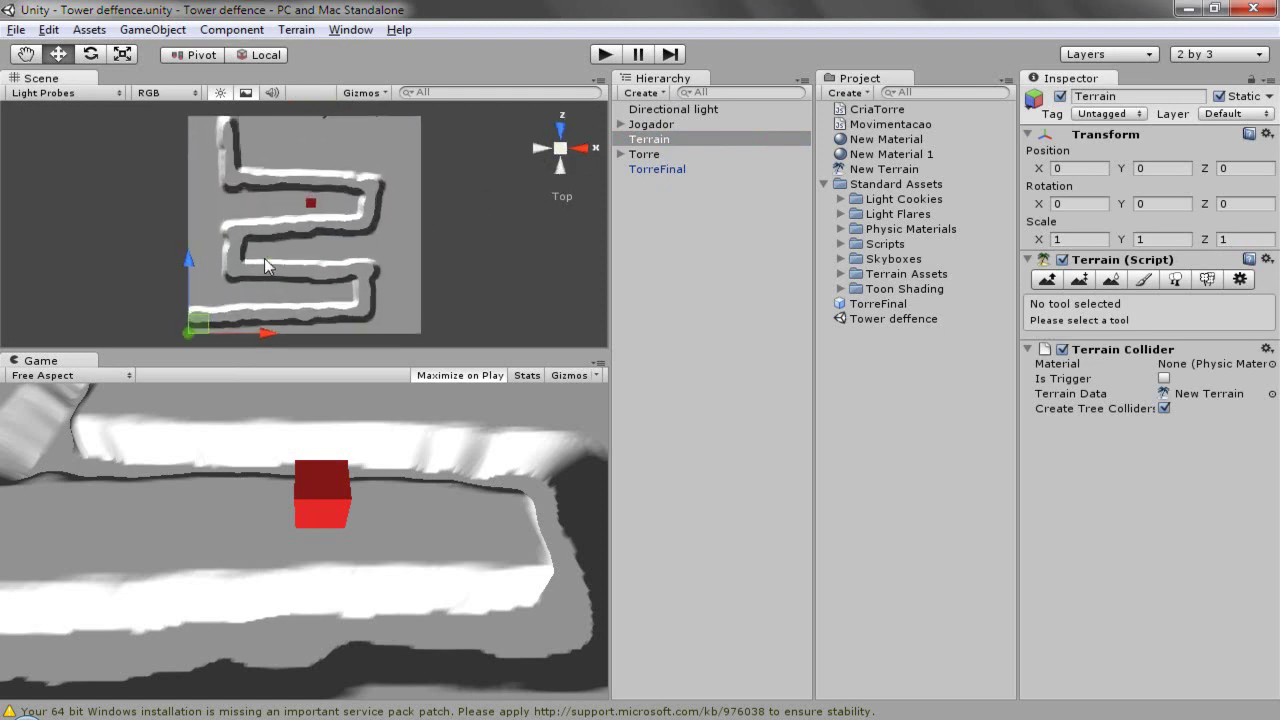
pyautogui.scroll(3, 262, 256)
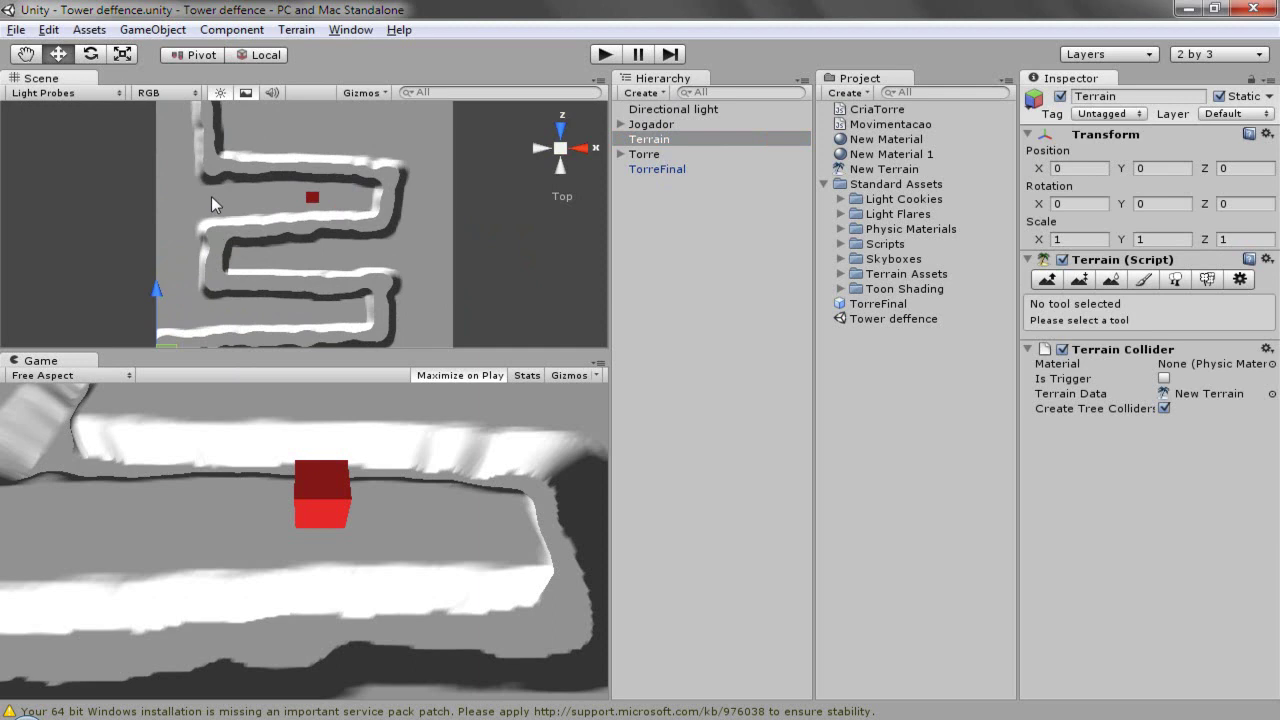
pyautogui.press('q')
pyautogui.moveTo(217, 215); pyautogui.dragTo(273, 262, button='middle')
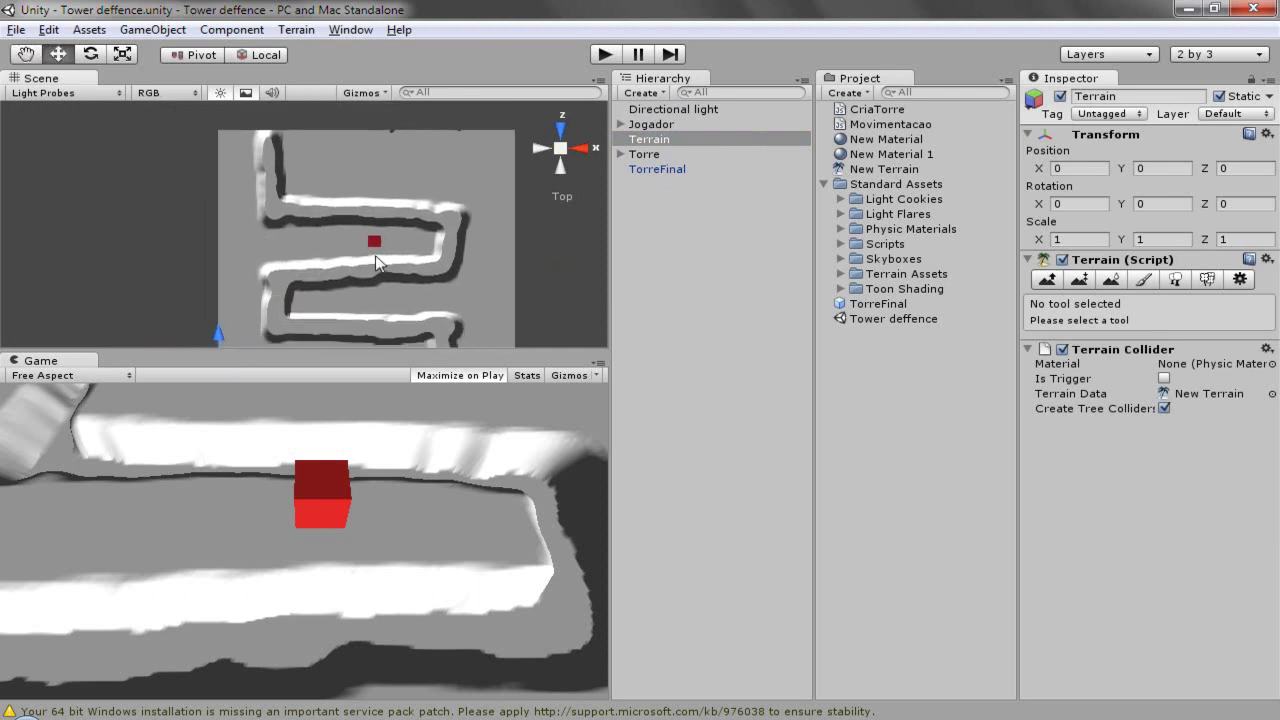
pyautogui.moveTo(317, 272)
pyautogui.mouseDown(button='middle')
pyautogui.moveTo(314, 166)
pyautogui.moveTo(399, 315)
pyautogui.mouseUp(button='middle')
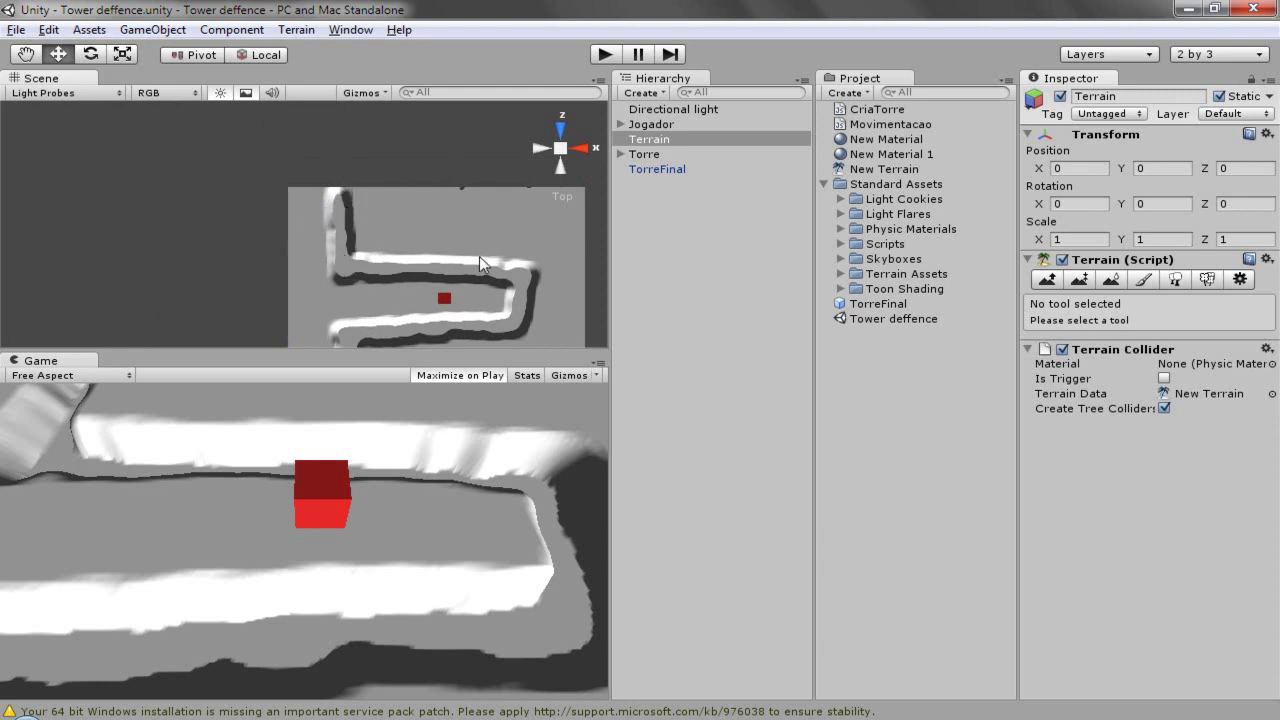
pyautogui.scroll(-1, 526, 284)
pyautogui.scroll(-1, 526, 284)
pyautogui.click(491, 225)
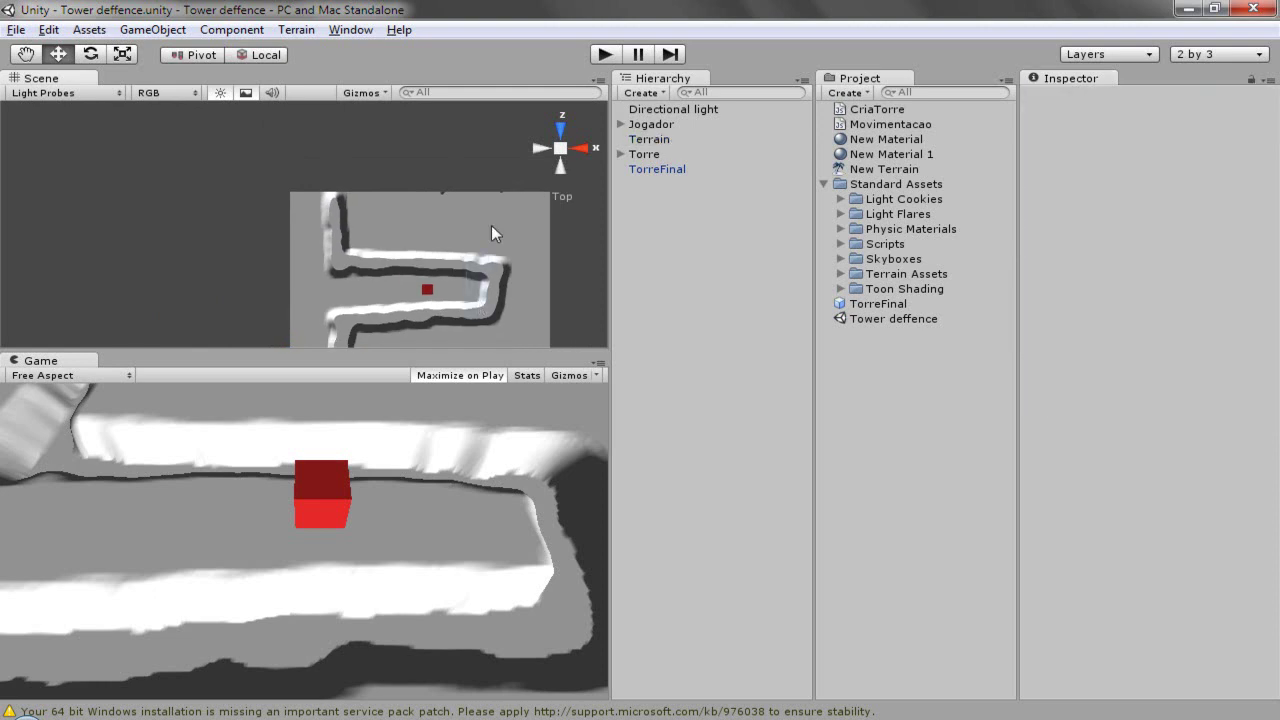
pyautogui.moveTo(354, 319); pyautogui.dragTo(450, 151, button='middle')
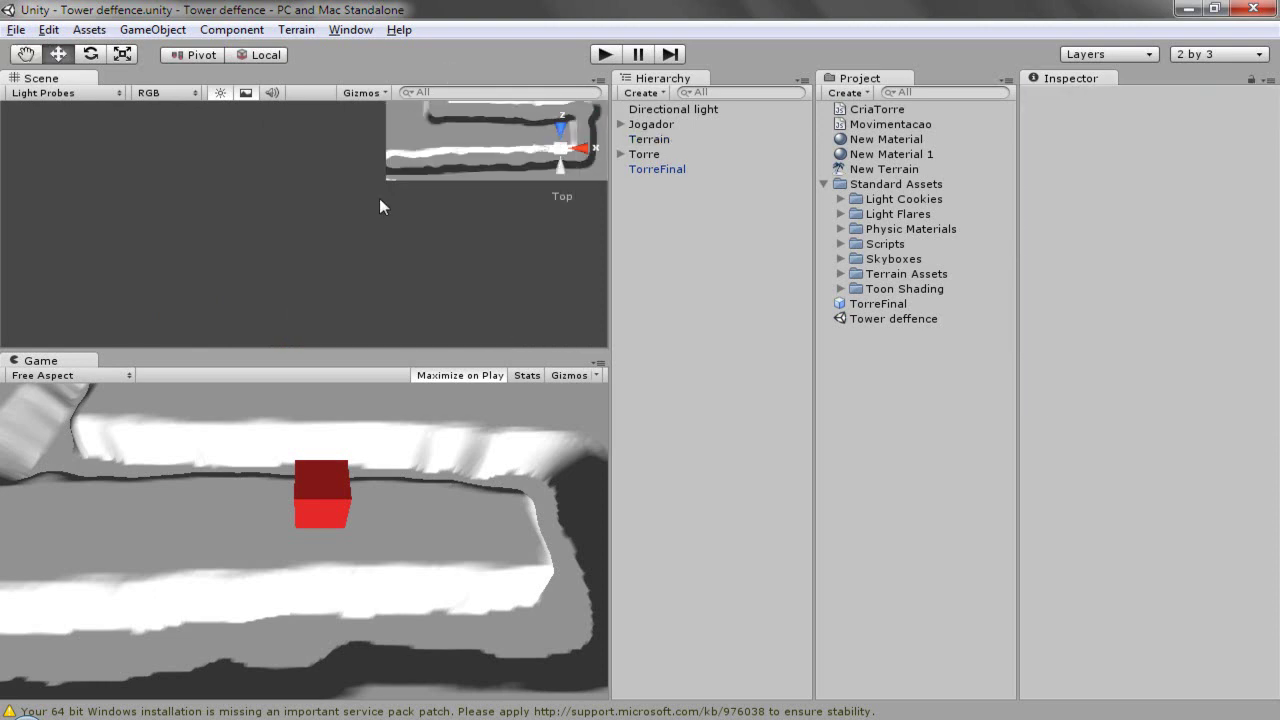
pyautogui.moveTo(401, 189); pyautogui.dragTo(376, 249, button='middle')
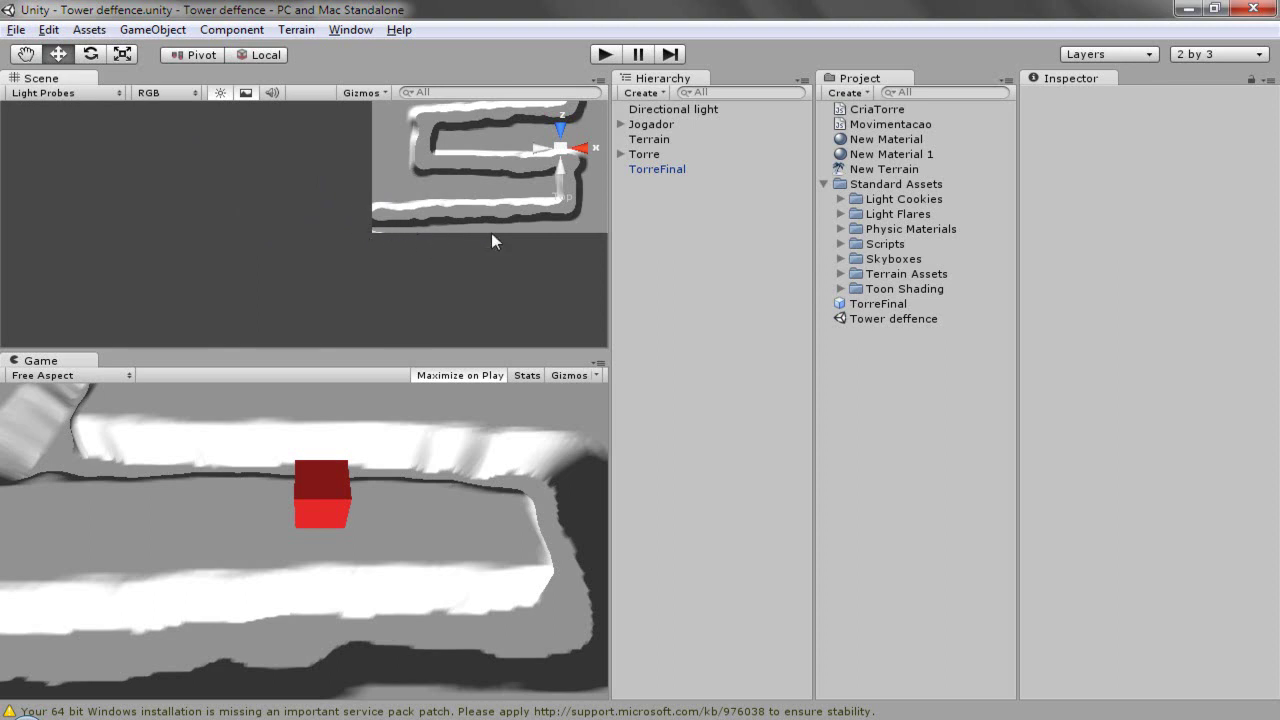
pyautogui.moveTo(448, 316)
pyautogui.mouseDown(button='middle')
pyautogui.moveTo(422, 338)
pyautogui.moveTo(380, 200)
pyautogui.mouseUp(button='middle')
pyautogui.moveTo(327, 98); pyautogui.dragTo(338, 143, button='middle')
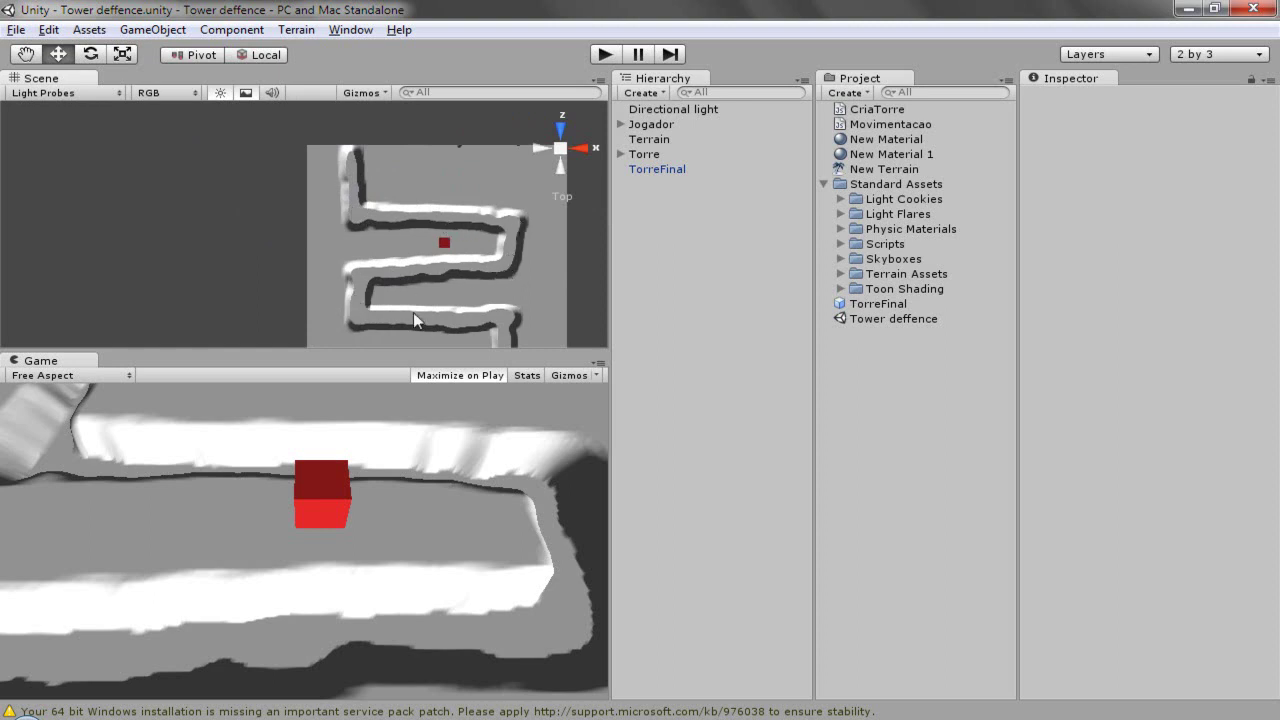
pyautogui.scroll(-2, 492, 313)
pyautogui.moveTo(464, 222); pyautogui.dragTo(466, 174, button='middle')
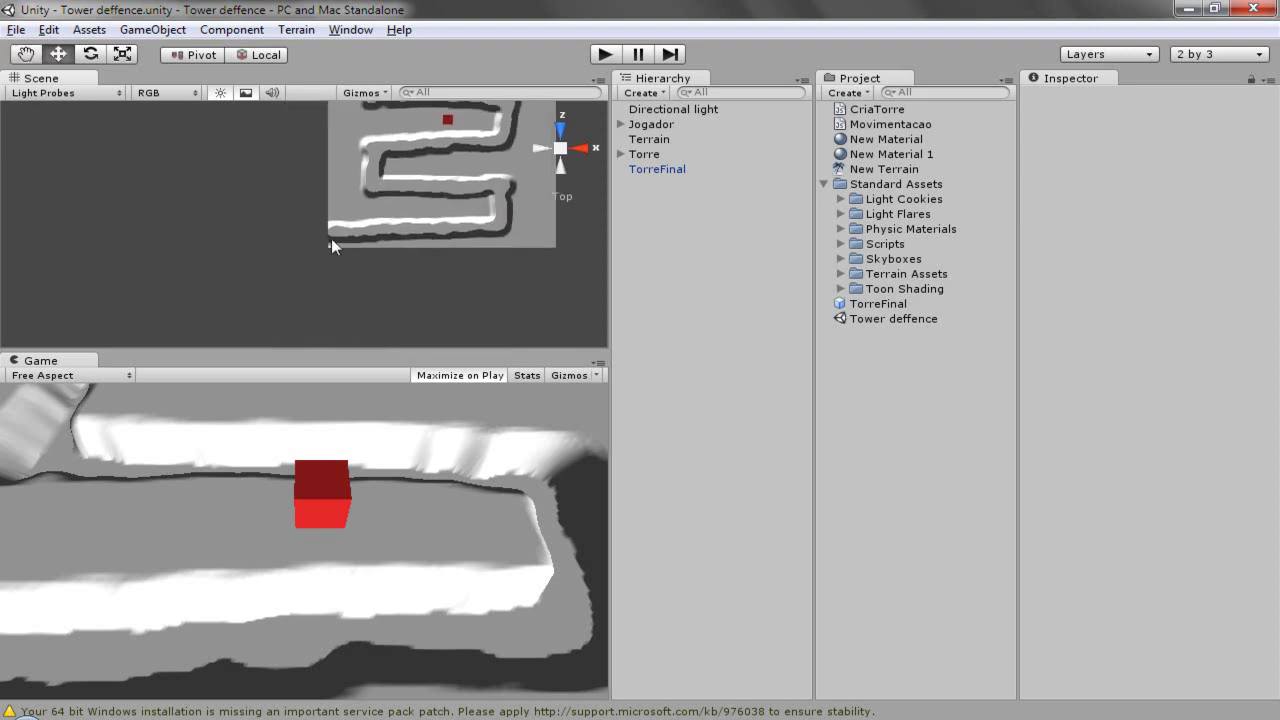
pyautogui.moveTo(439, 157); pyautogui.dragTo(427, 273, button='middle')
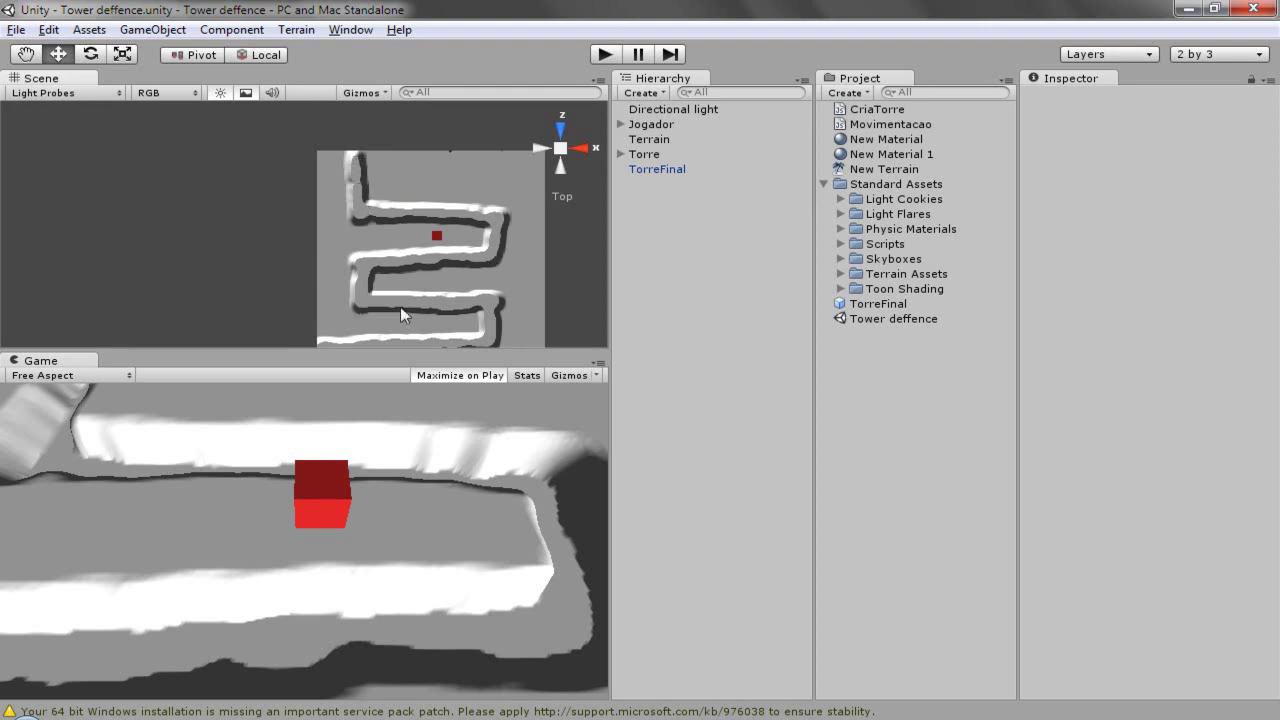
pyautogui.scroll(-1, 447, 316)
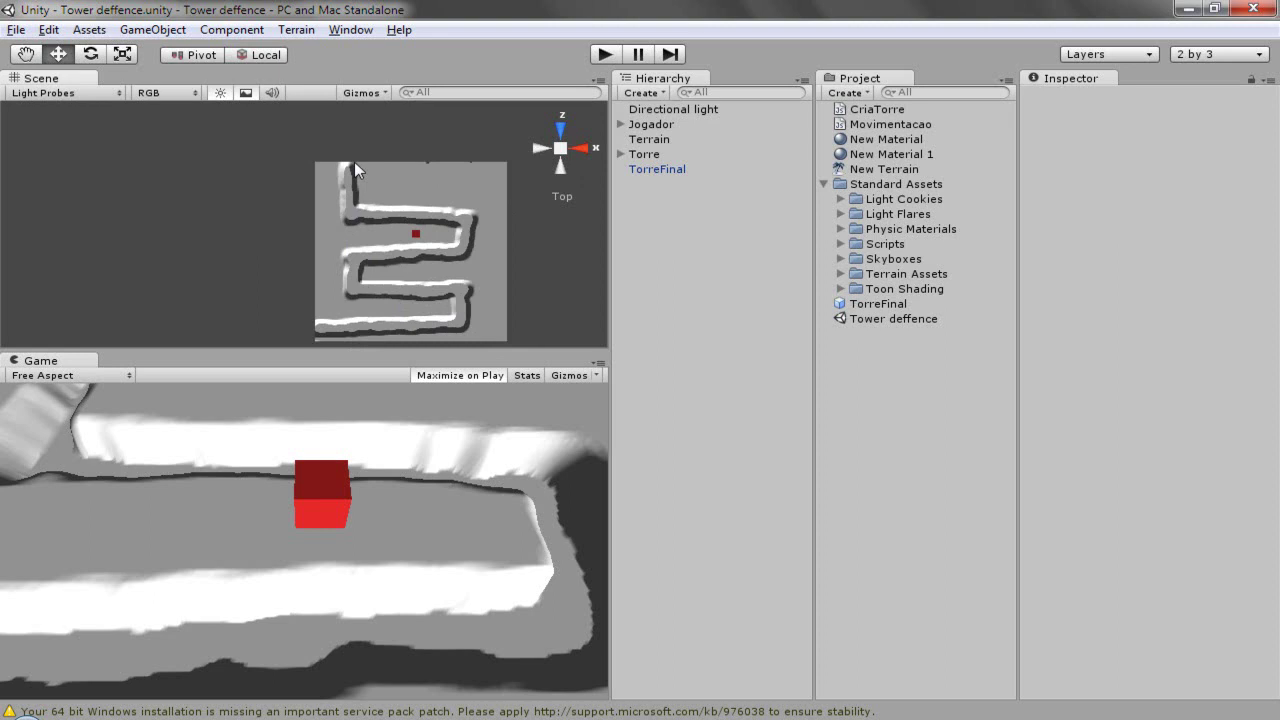
pyautogui.scroll(2, 354, 161)
pyautogui.scroll(2, 358, 210)
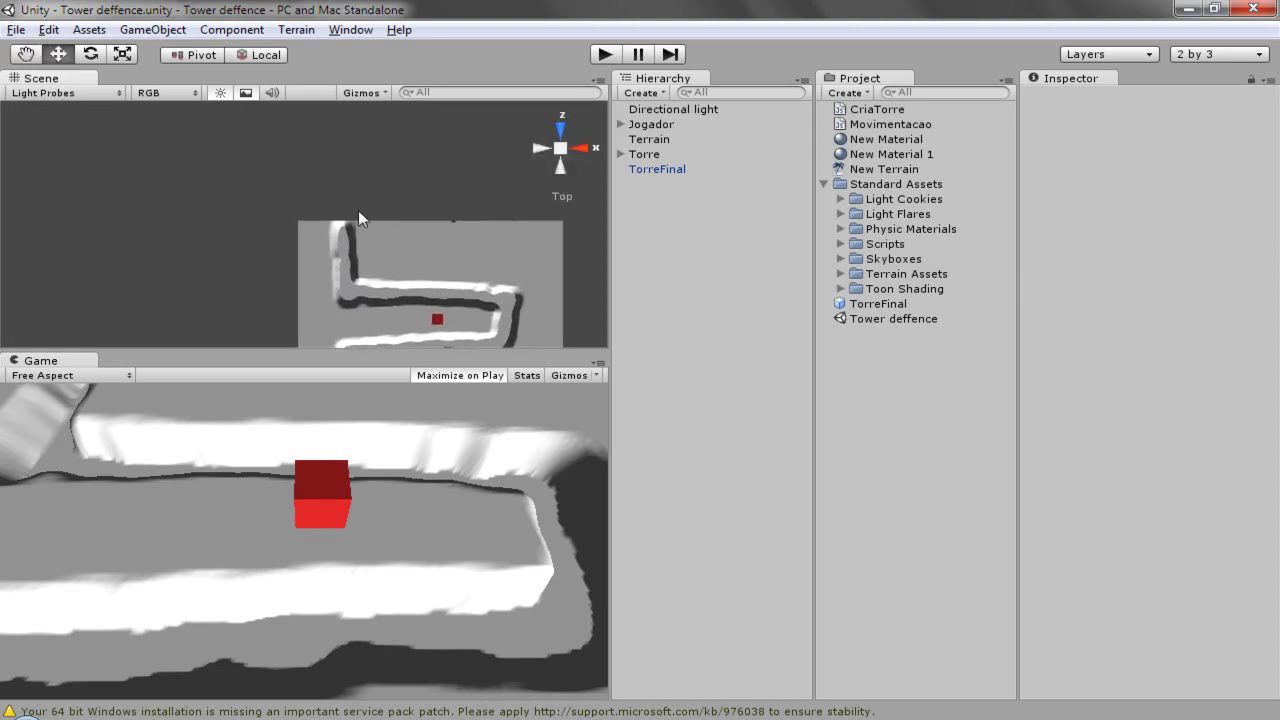
pyautogui.scroll(1, 357, 208)
pyautogui.scroll(1, 365, 262)
pyautogui.scroll(1, 400, 280)
pyautogui.scroll(-3, 437, 307)
pyautogui.scroll(1, 397, 205)
pyautogui.scroll(1, 300, 170)
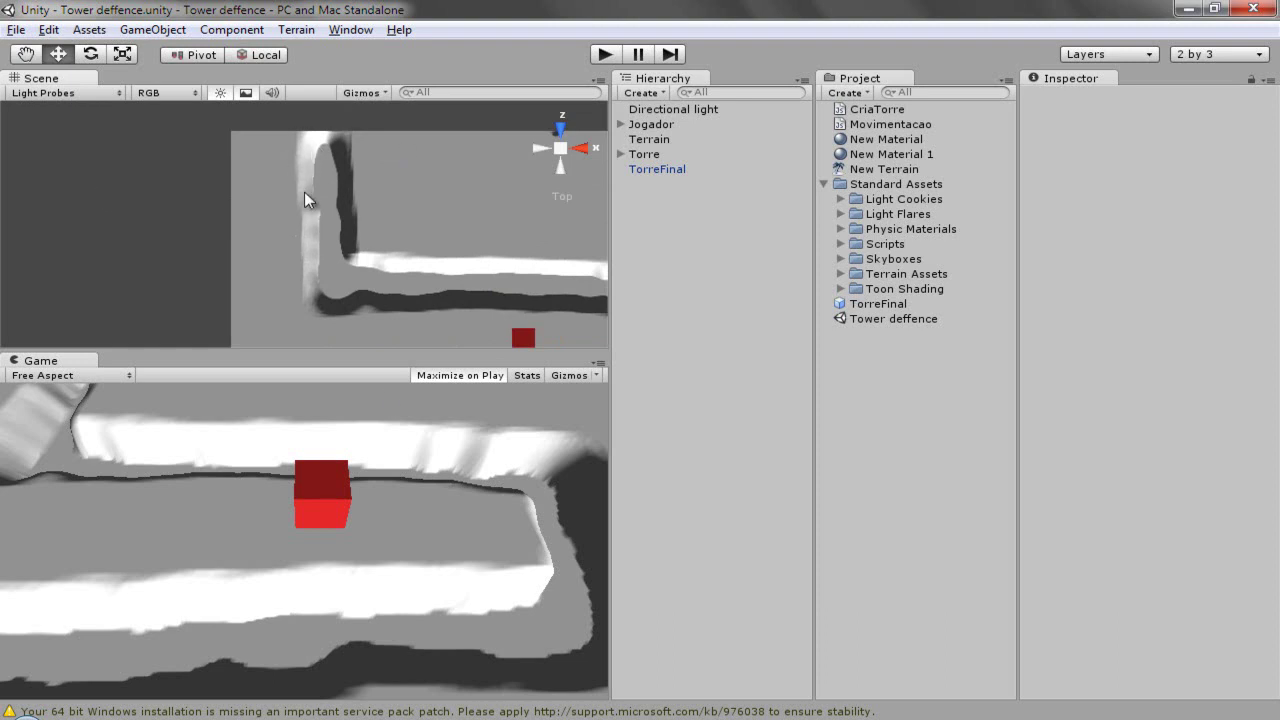
pyautogui.moveTo(503, 297)
pyautogui.mouseDown(button='middle')
pyautogui.moveTo(225, 158)
pyautogui.moveTo(500, 68)
pyautogui.mouseUp(button='middle')
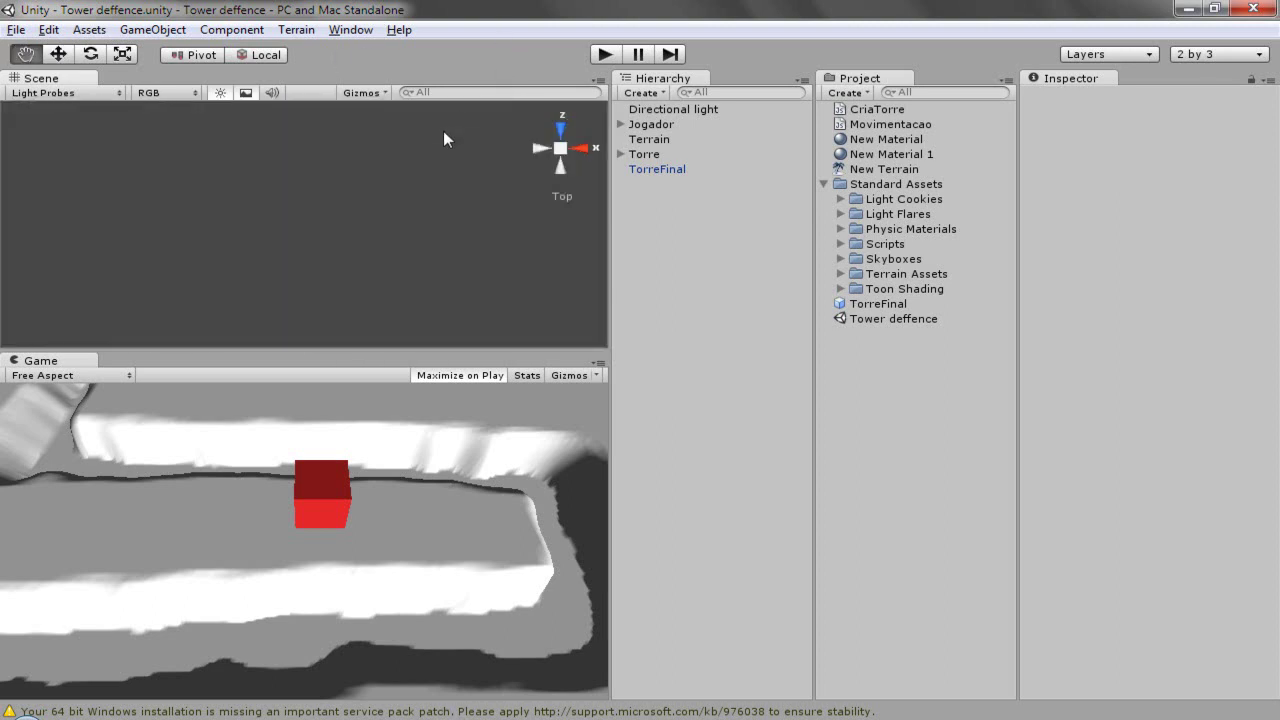
# Step: Frame the Terrain and zoom in on a path corner beside the red cube
pyautogui.click(665, 138)
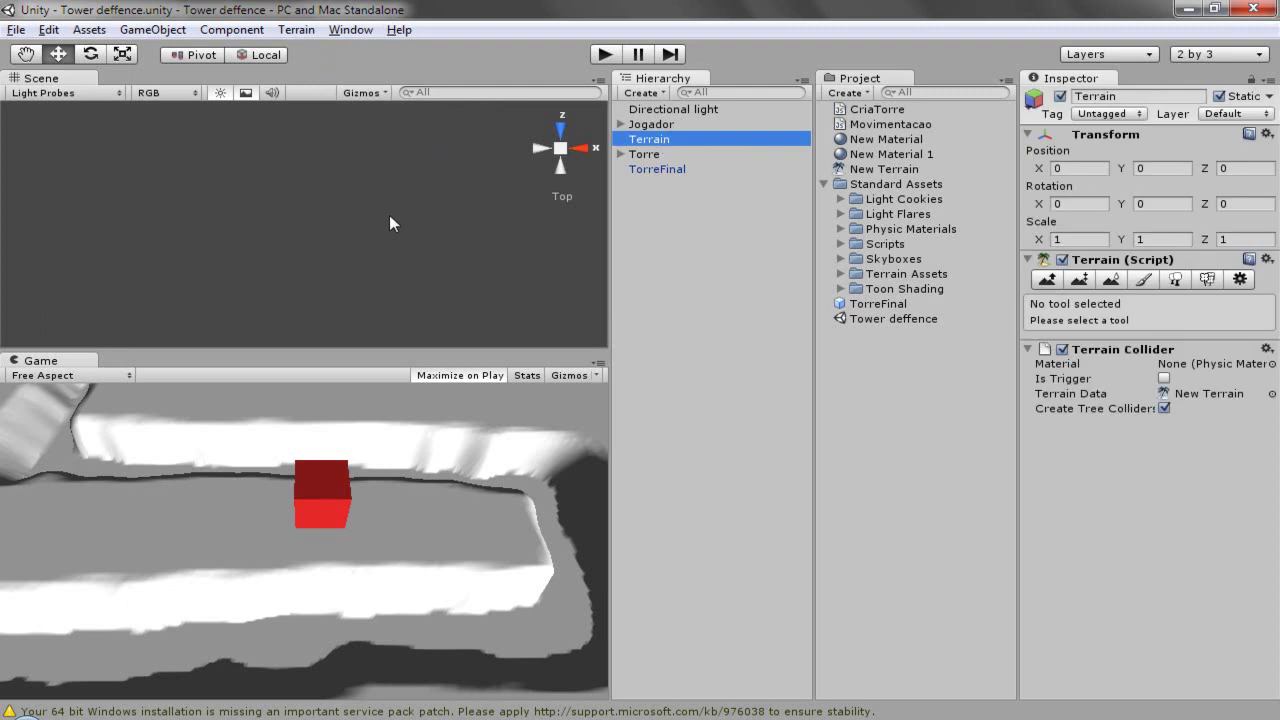
pyautogui.press('f')
pyautogui.scroll(1, 262, 225)
pyautogui.scroll(2, 262, 225)
pyautogui.scroll(3, 262, 225)
pyautogui.moveTo(242, 200); pyautogui.dragTo(273, 256, button='middle')
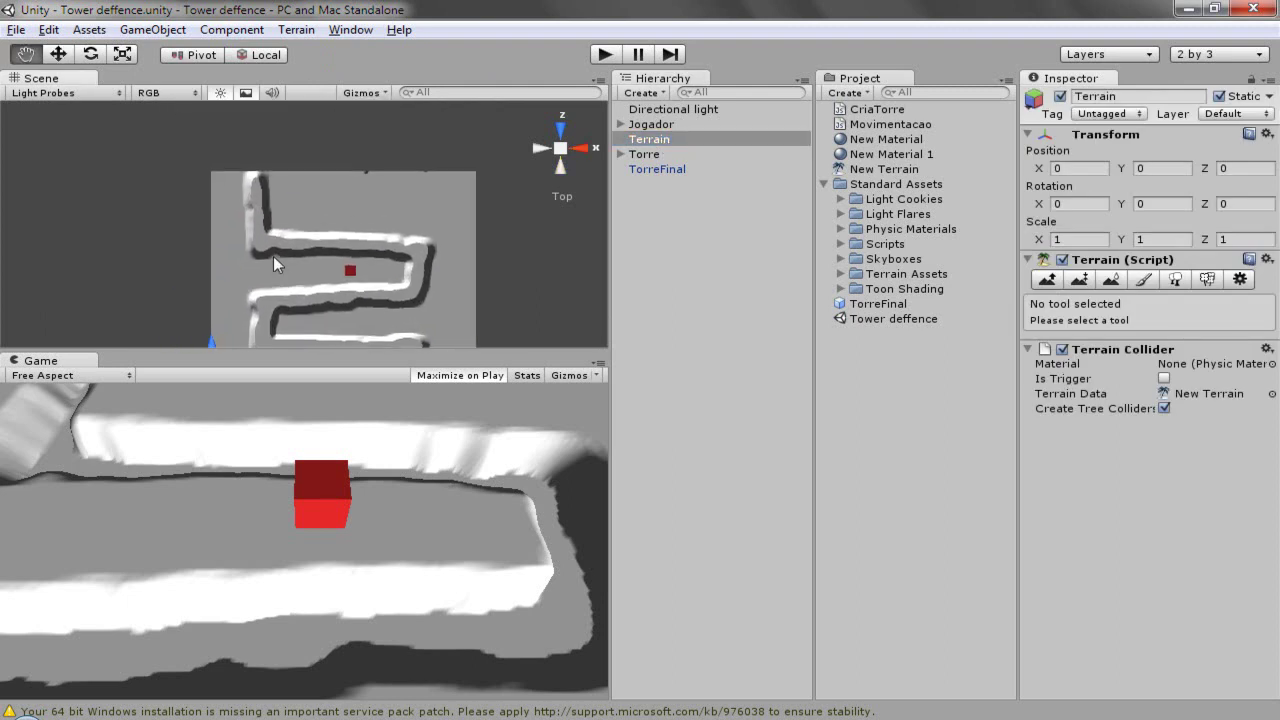
pyautogui.scroll(2, 273, 256)
pyautogui.scroll(3, 300, 280)
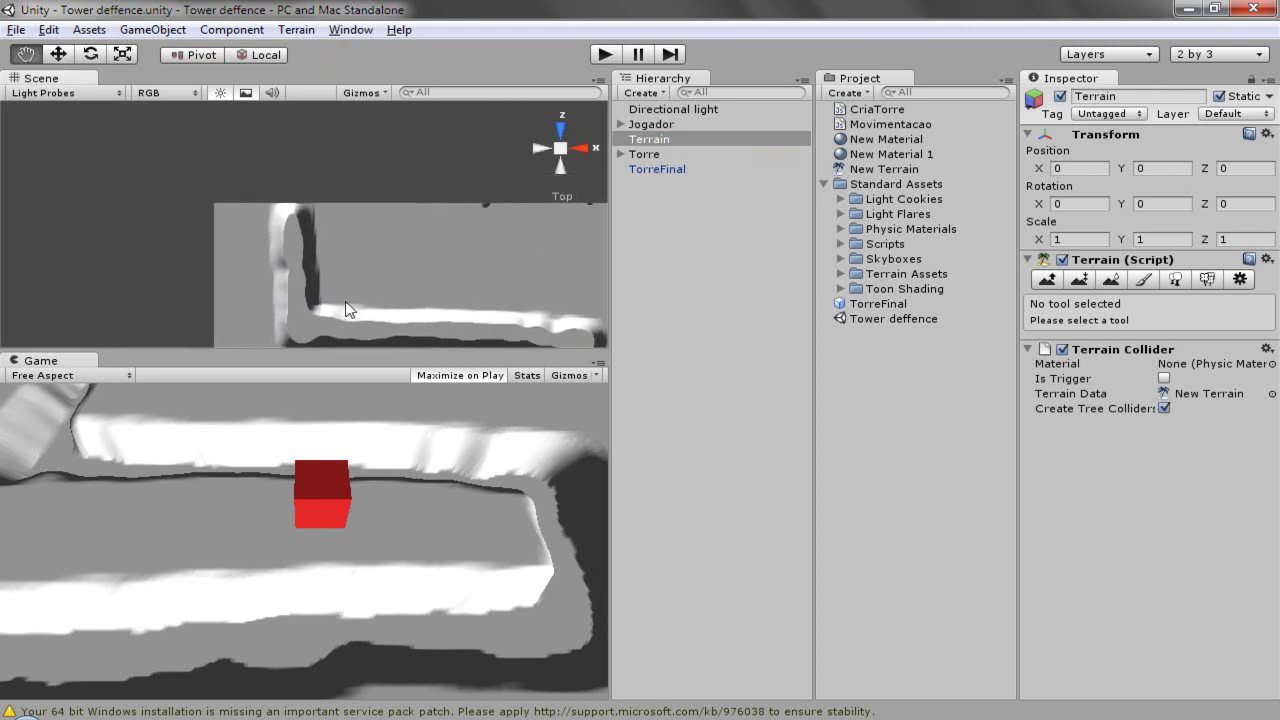
pyautogui.moveTo(340, 304); pyautogui.dragTo(346, 252, button='middle')
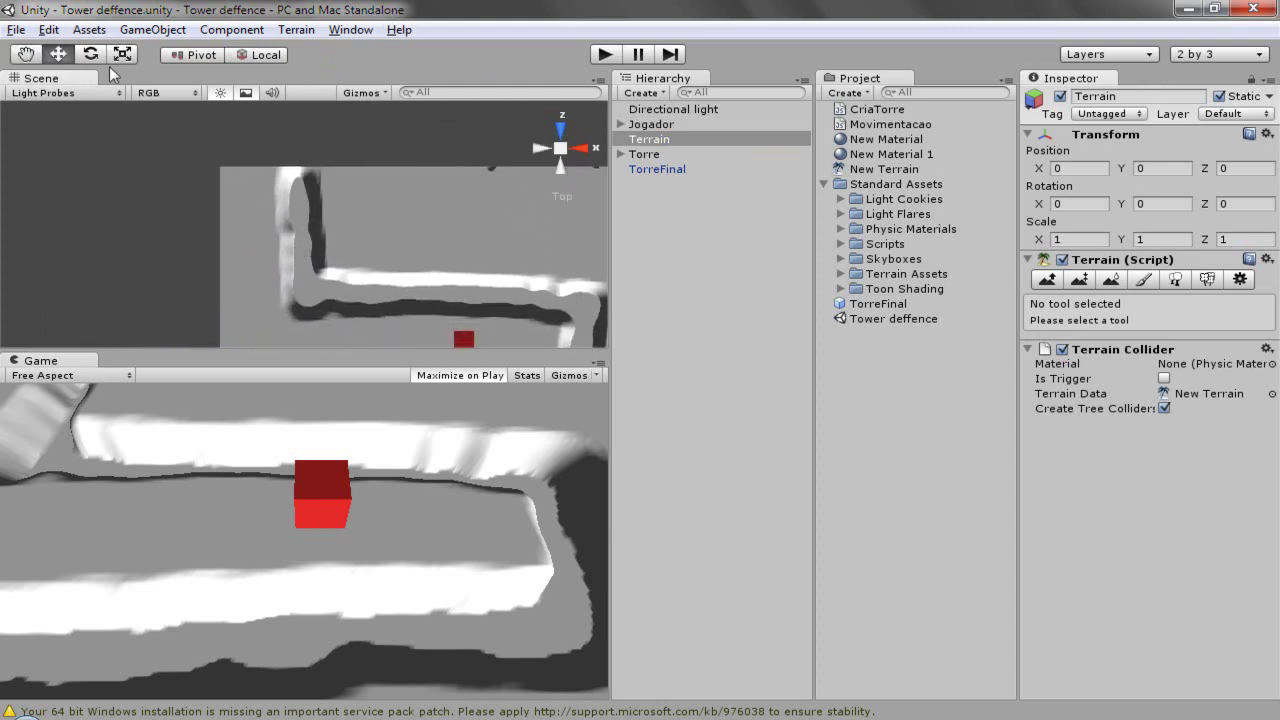
# Step: Create an empty GameObject, lower it to Y 73.45 in Front view, and parent it to Jogador
pyautogui.click(167, 30)
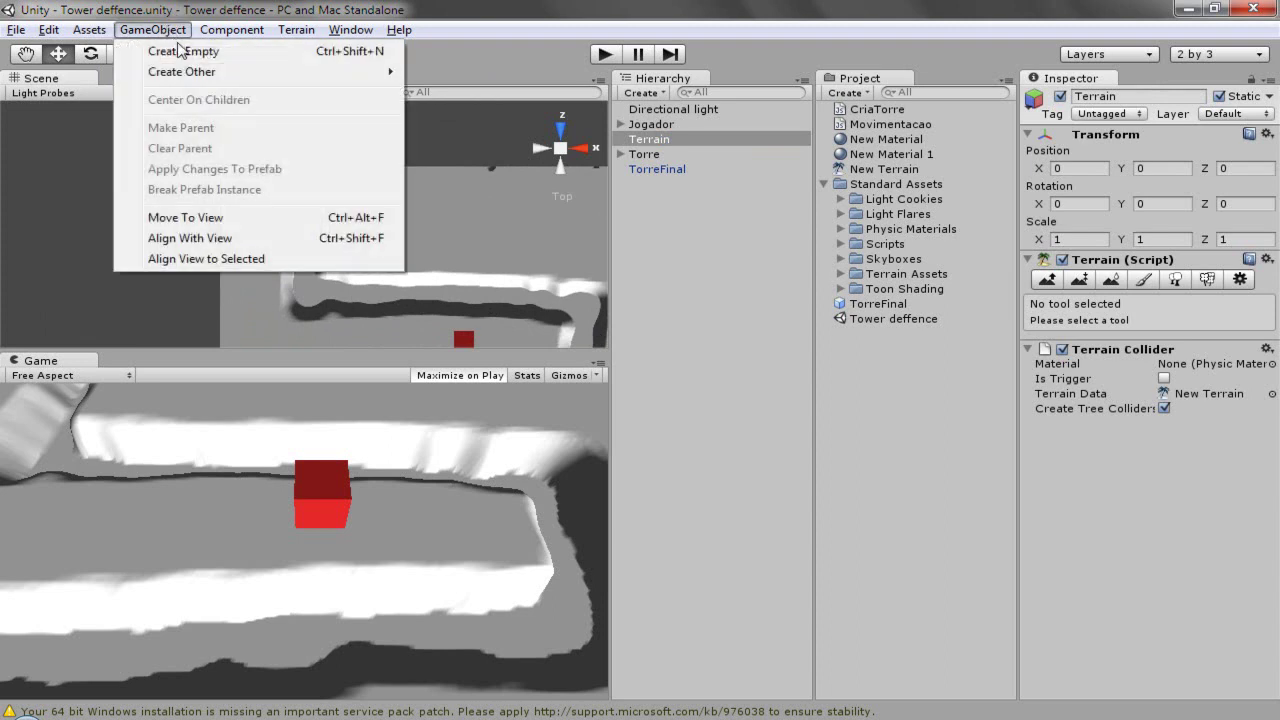
pyautogui.click(190, 51)
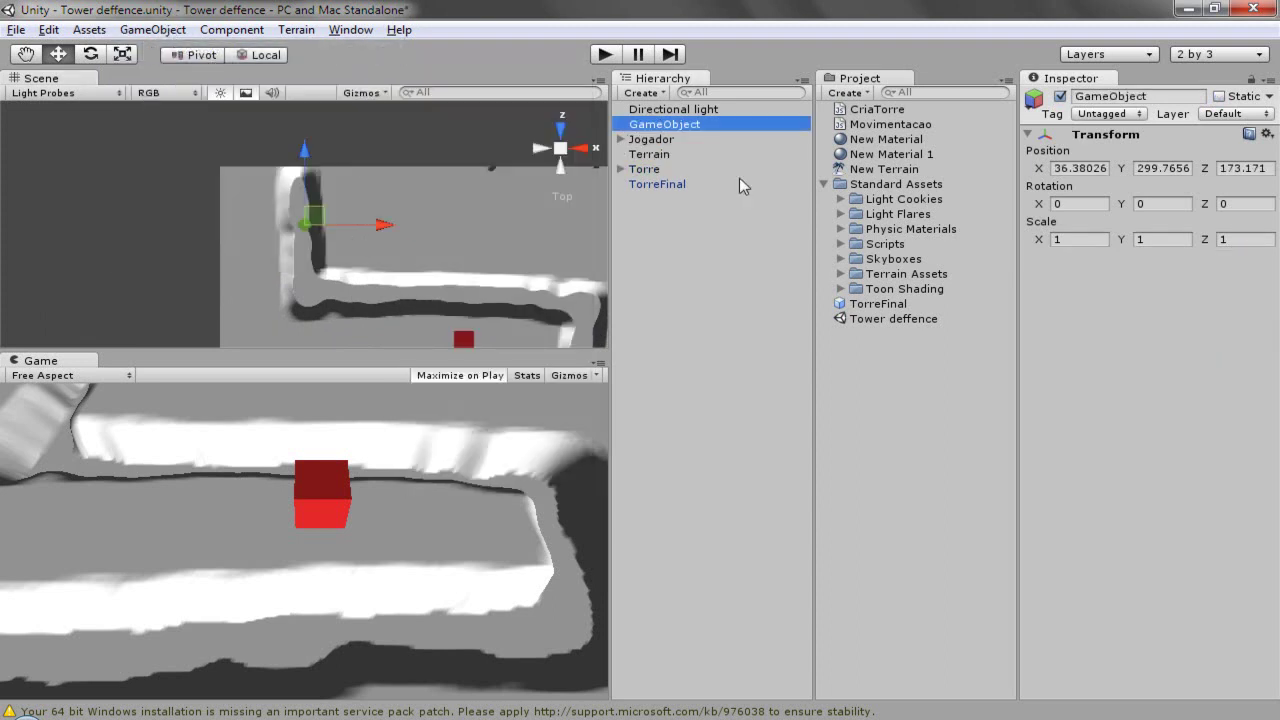
pyautogui.click(561, 131)
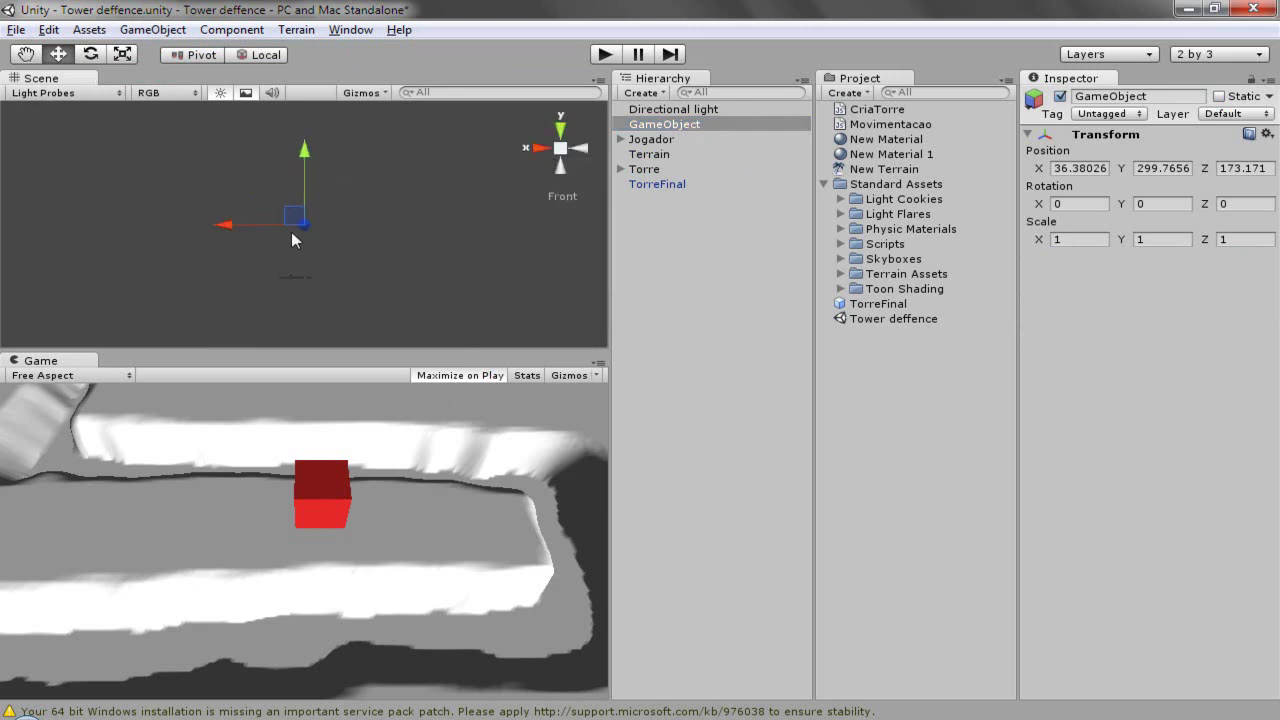
pyautogui.moveTo(300, 150); pyautogui.dragTo(309, 181)
pyautogui.moveTo(658, 126); pyautogui.dragTo(655, 139)
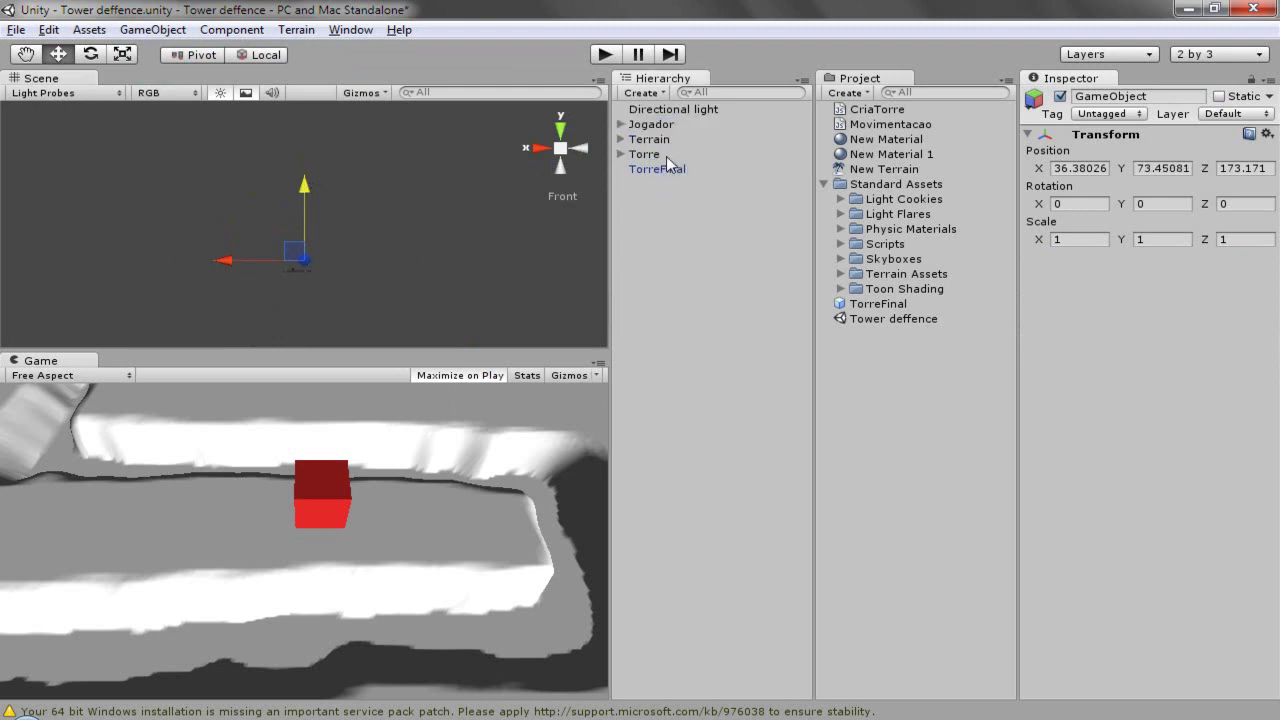
# Step: Try editing the Terrain's X and Y position, then cancel the change
pyautogui.click(658, 143)
pyautogui.click(1088, 167)
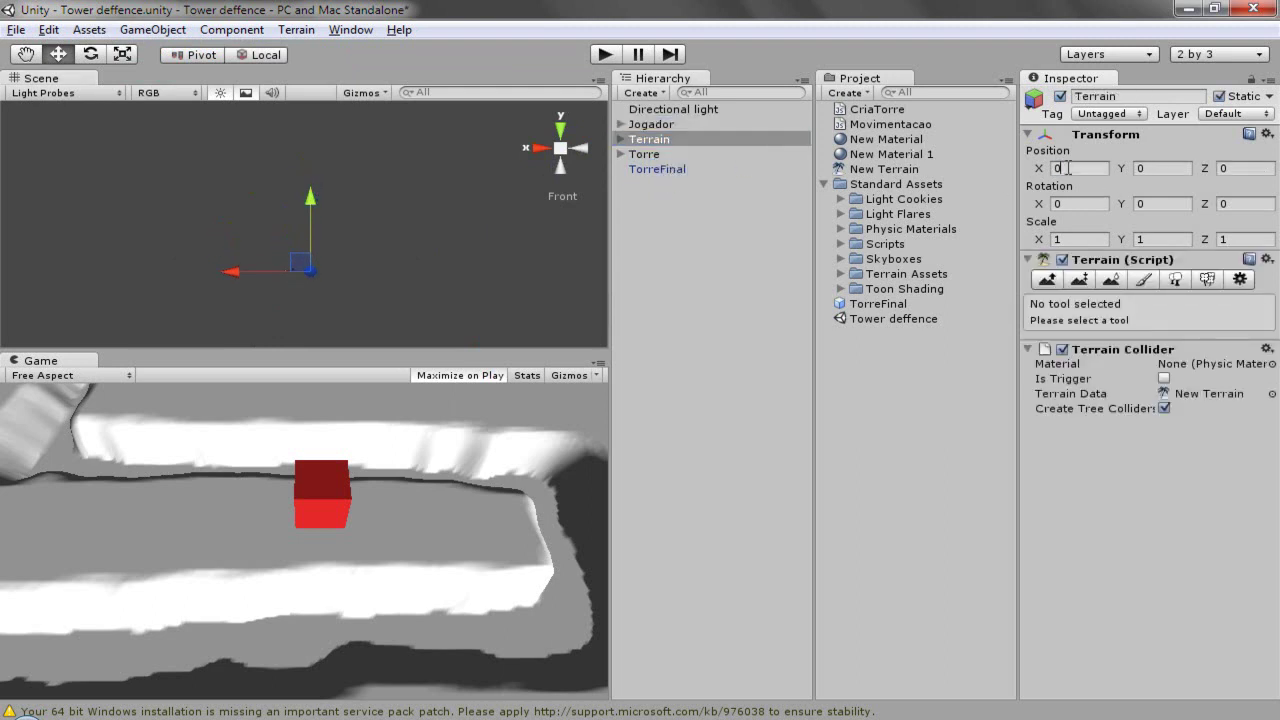
pyautogui.write('1')
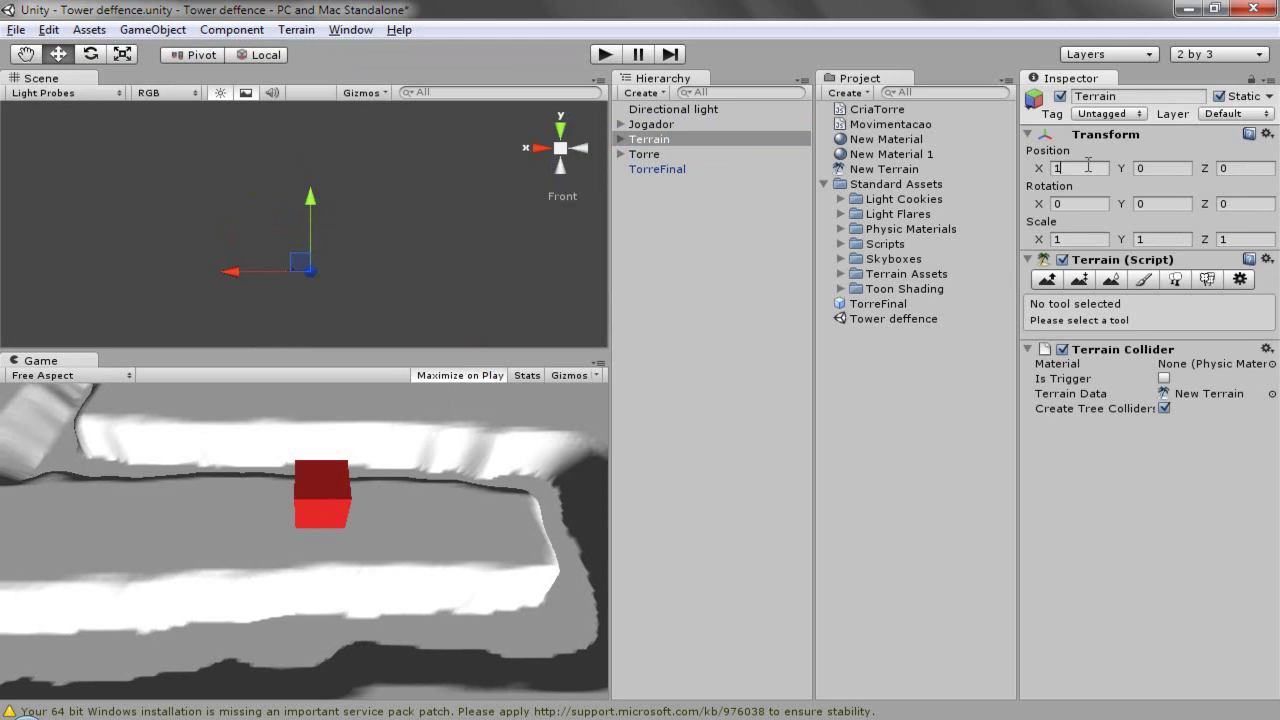
pyautogui.press('BackSpace')
pyautogui.write('0')
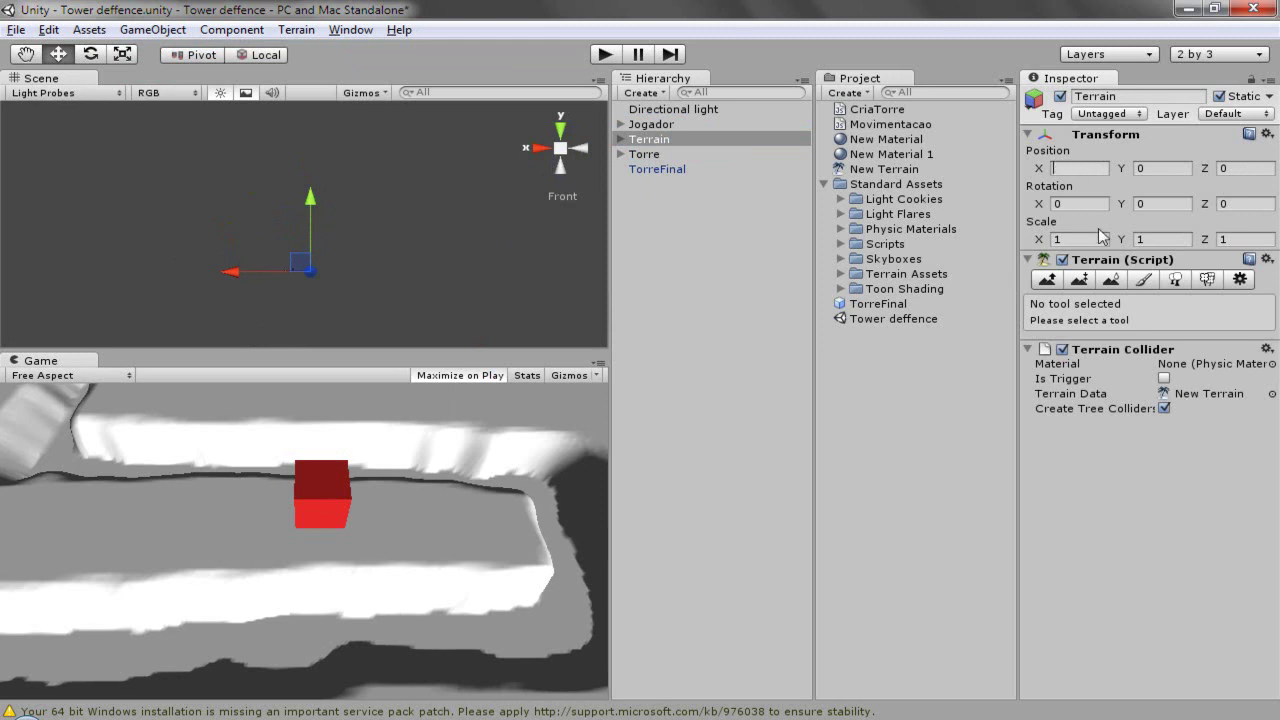
pyautogui.click(1187, 167)
pyautogui.write('1')
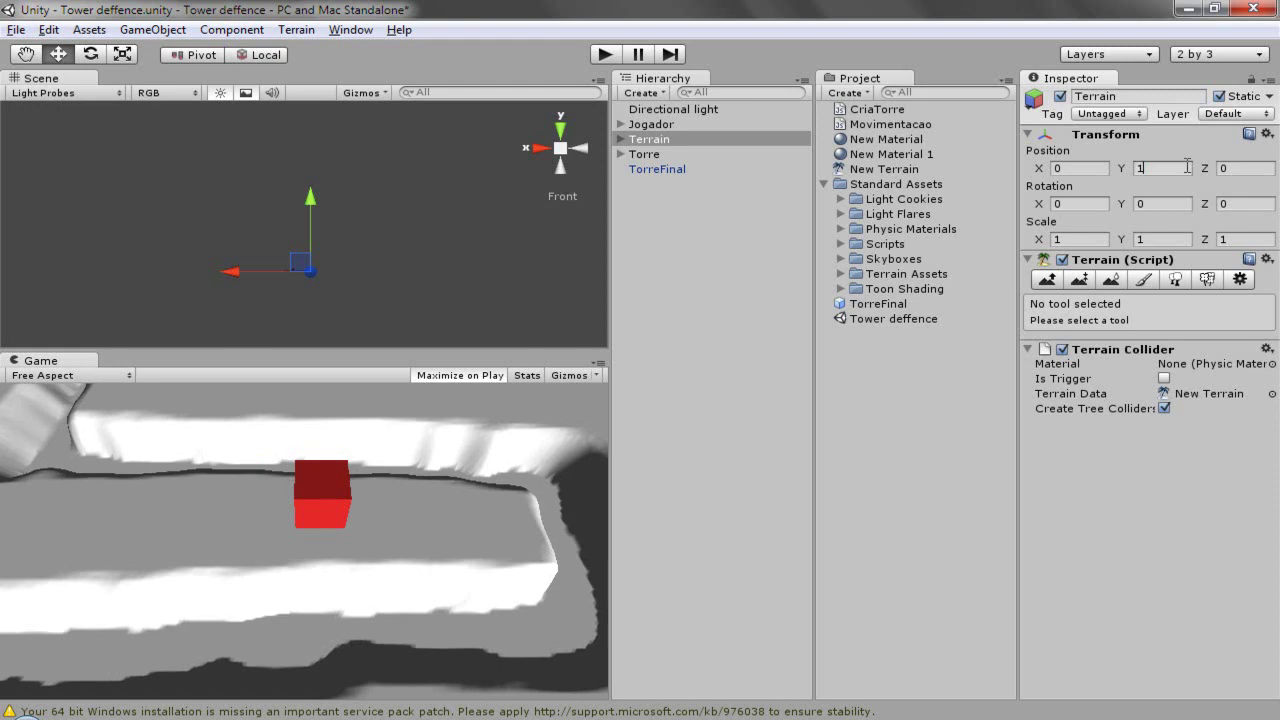
pyautogui.press('Escape')
# Step: Select the GameObject nested under Terrain and set its position to X 0, Z 0, Y 1
pyautogui.click(621, 139)
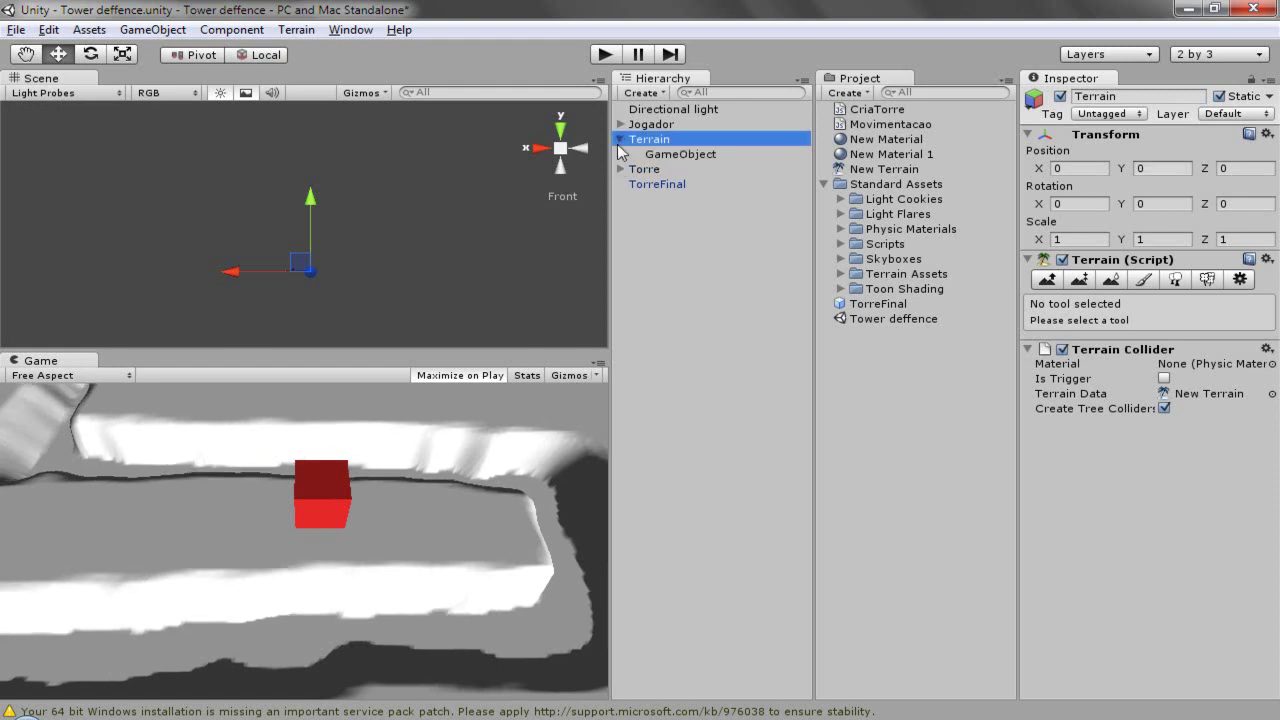
pyautogui.click(676, 158)
pyautogui.click(1080, 172)
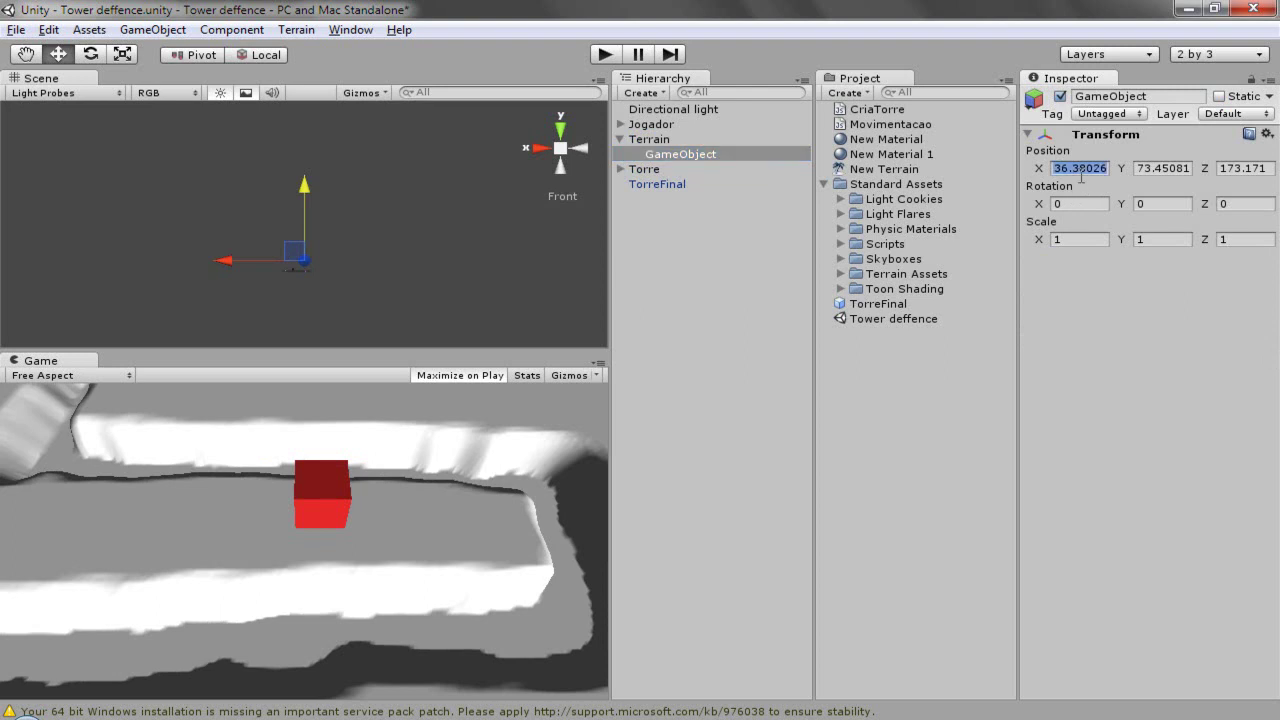
pyautogui.write('0')
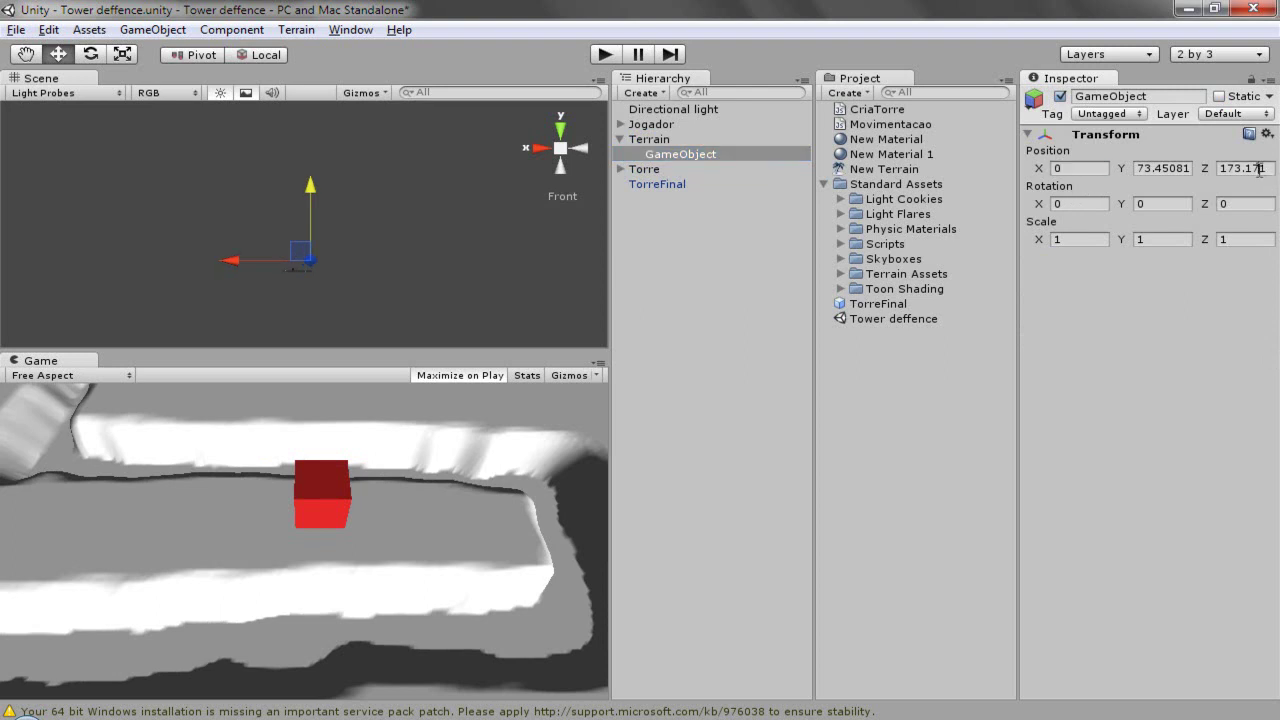
pyautogui.click(1259, 168)
pyautogui.click(1259, 168)
pyautogui.press('BackSpace')
pyautogui.press('BackSpace')
pyautogui.press('BackSpace')
pyautogui.press('BackSpace')
pyautogui.press('BackSpace')
pyautogui.press('BackSpace')
pyautogui.press('BackSpace')
pyautogui.write('0')
pyautogui.click(1162, 166)
pyautogui.click(1160, 168)
pyautogui.press('Delete')
pyautogui.press('Delete')
pyautogui.press('Delete')
pyautogui.press('Return')
pyautogui.write('1')
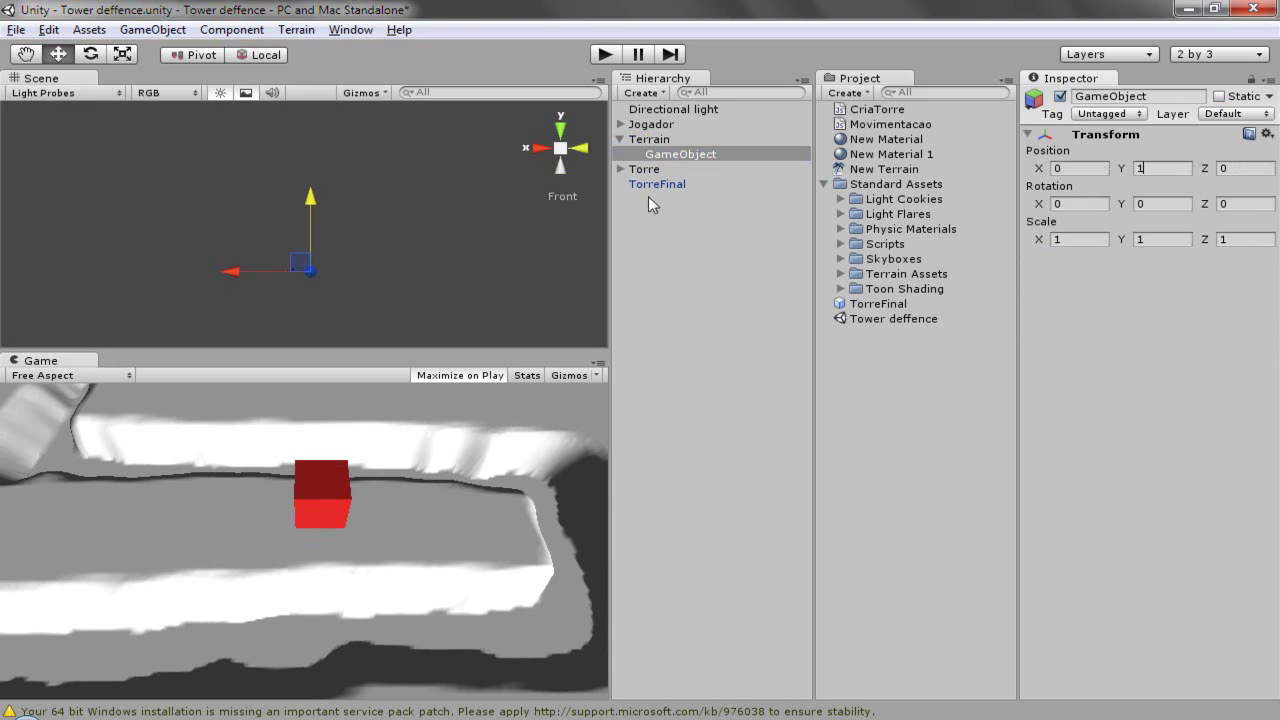
pyautogui.write('f')
# Step: Frame the GameObject and switch to a zoomed-out top-down view of the terrain
pyautogui.click(558, 149)
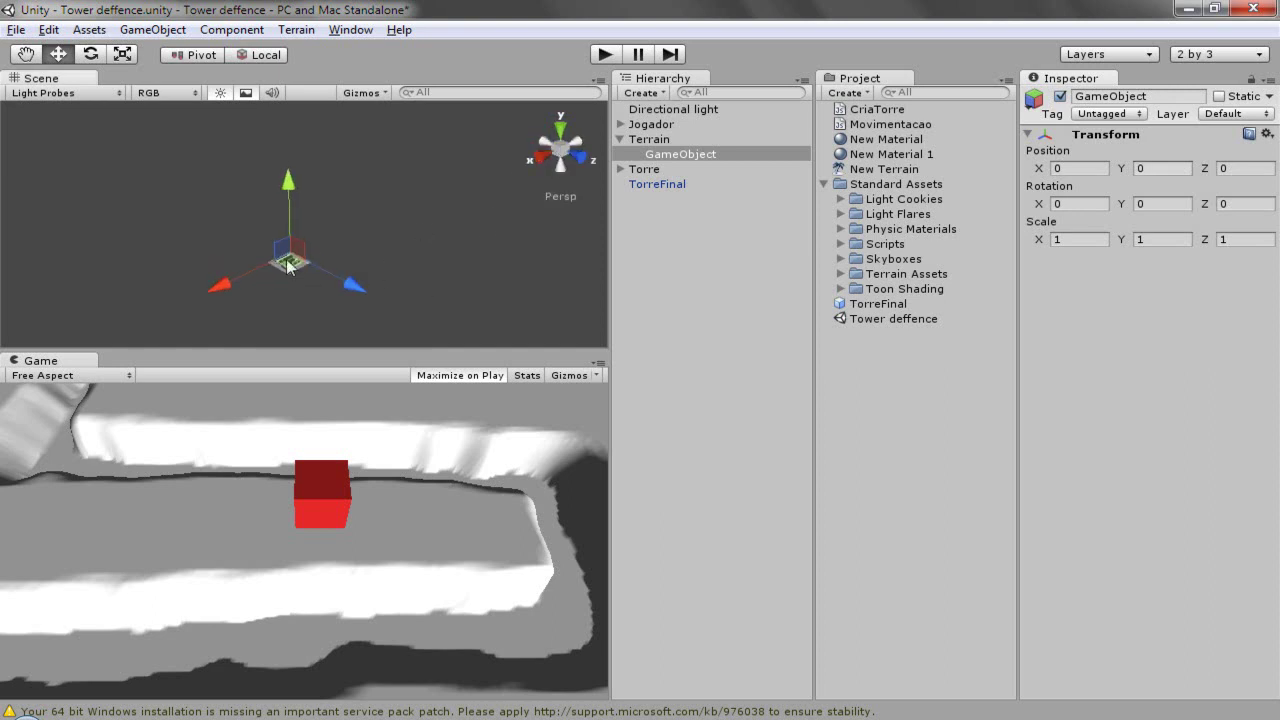
pyautogui.press('f')
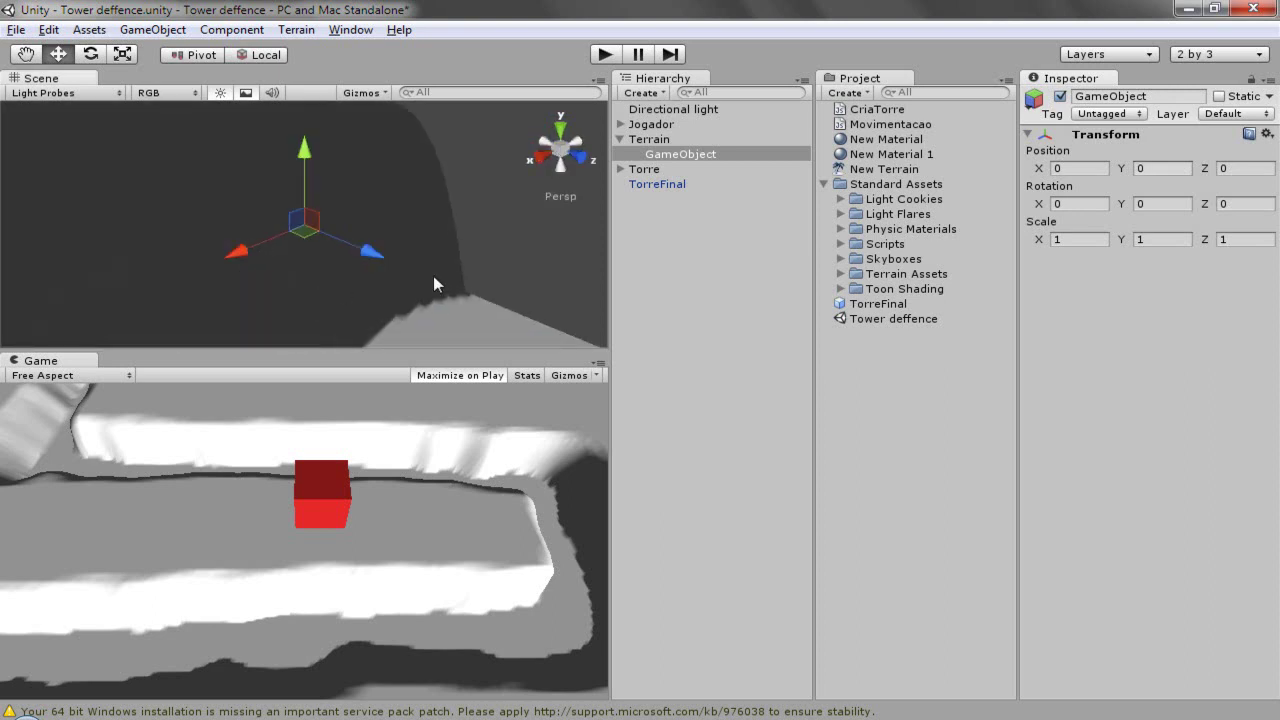
pyautogui.click(561, 141)
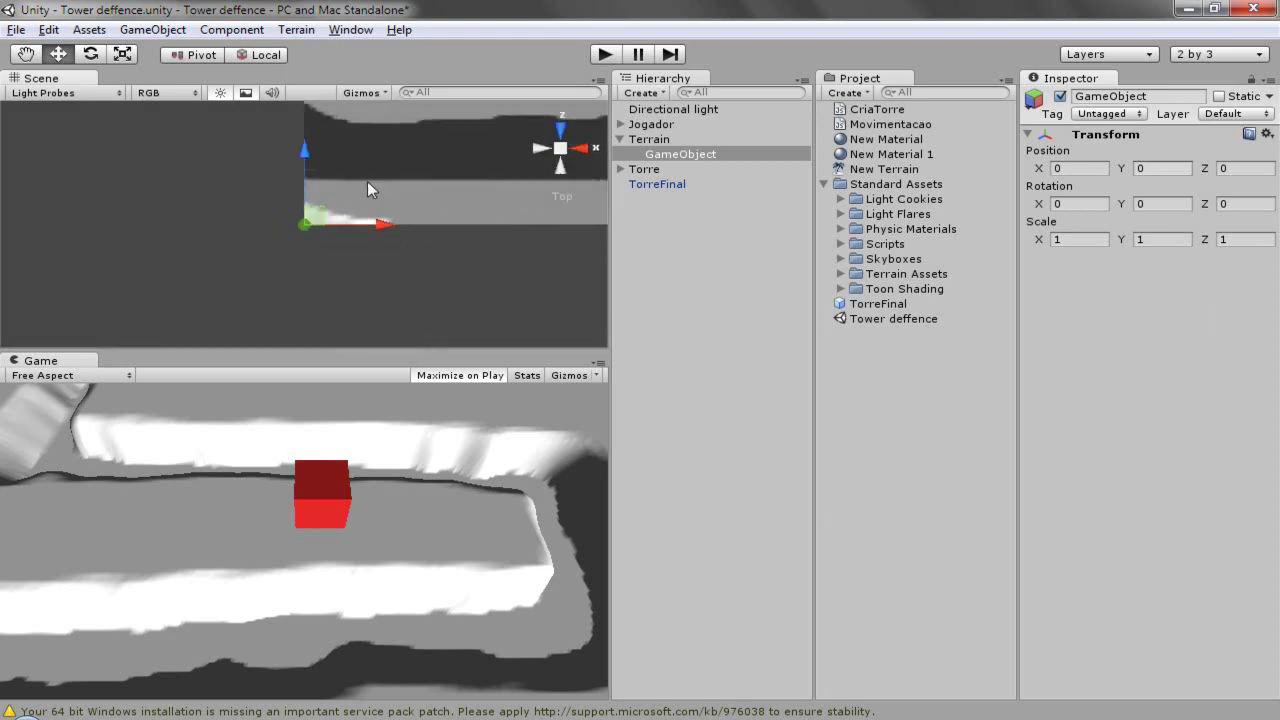
pyautogui.scroll(-2, 358, 186)
pyautogui.scroll(-2, 357, 187)
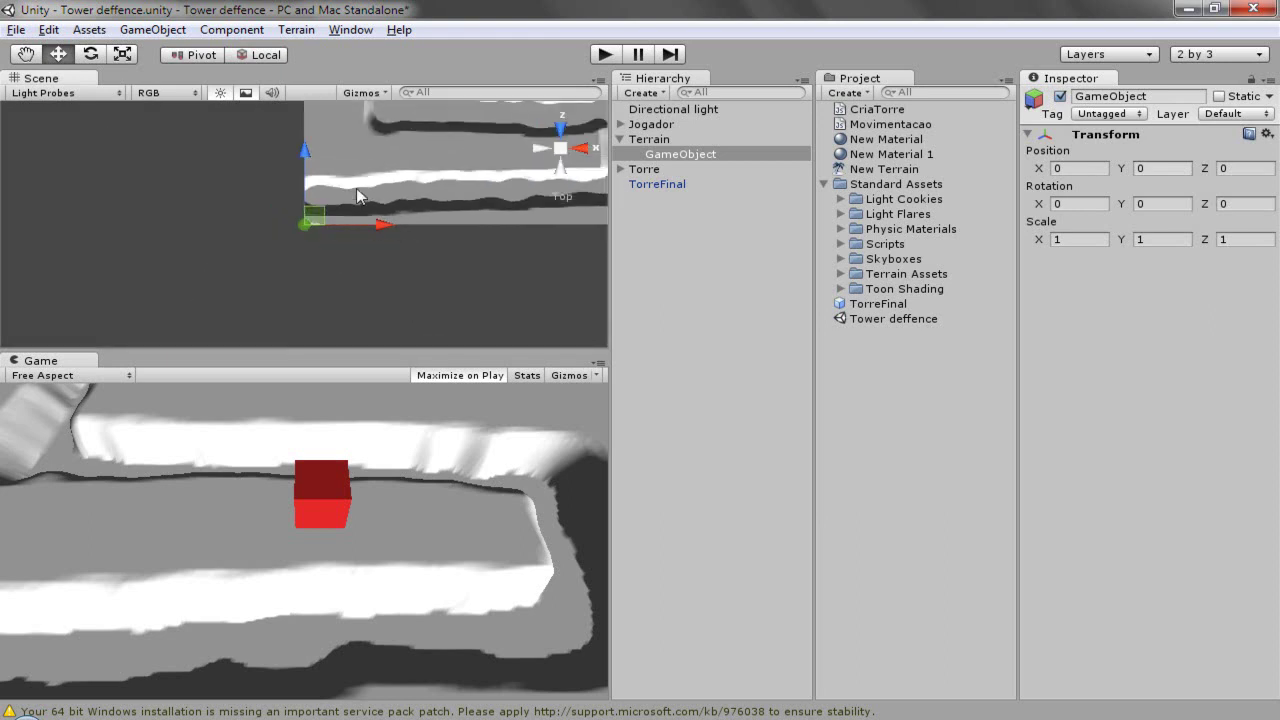
pyautogui.scroll(-3, 356, 190)
pyautogui.scroll(-2, 357, 197)
pyautogui.scroll(-1, 358, 196)
# Step: Drag the GameObject onto the maze path start at X 34.03, Y 0, Z 187.42
pyautogui.moveTo(300, 166); pyautogui.dragTo(303, 81)
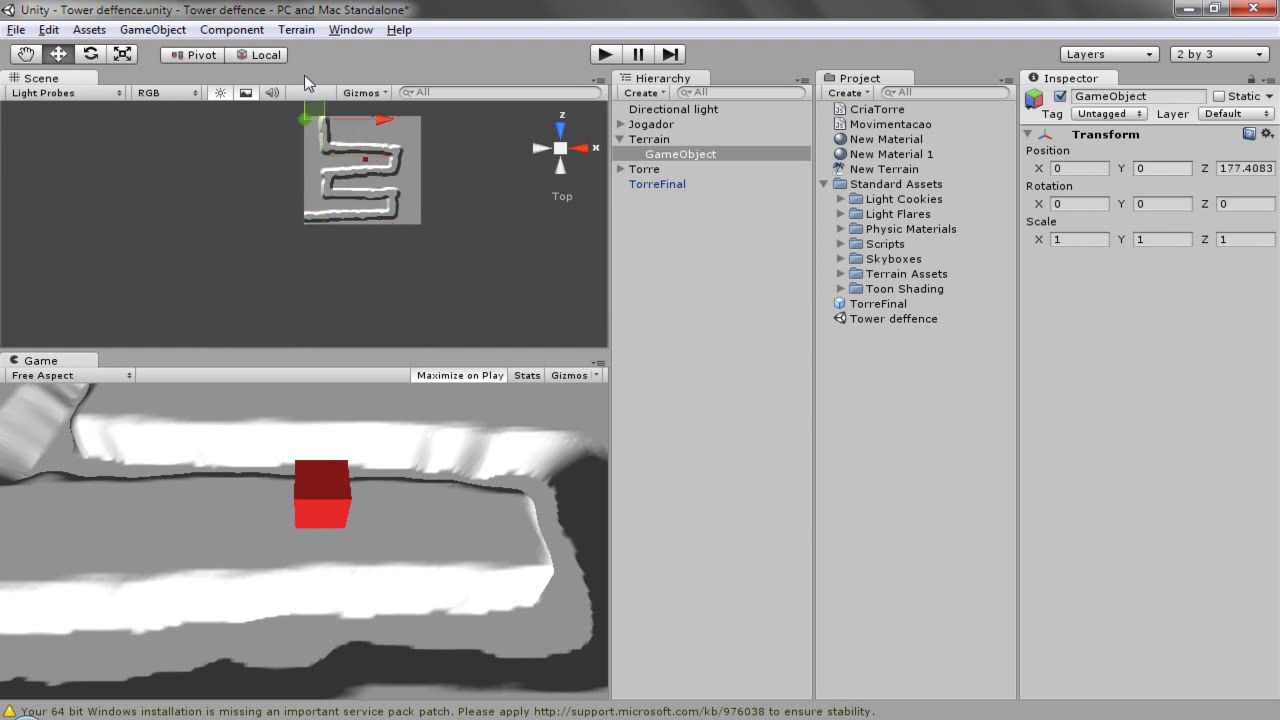
pyautogui.moveTo(395, 121); pyautogui.dragTo(405, 119)
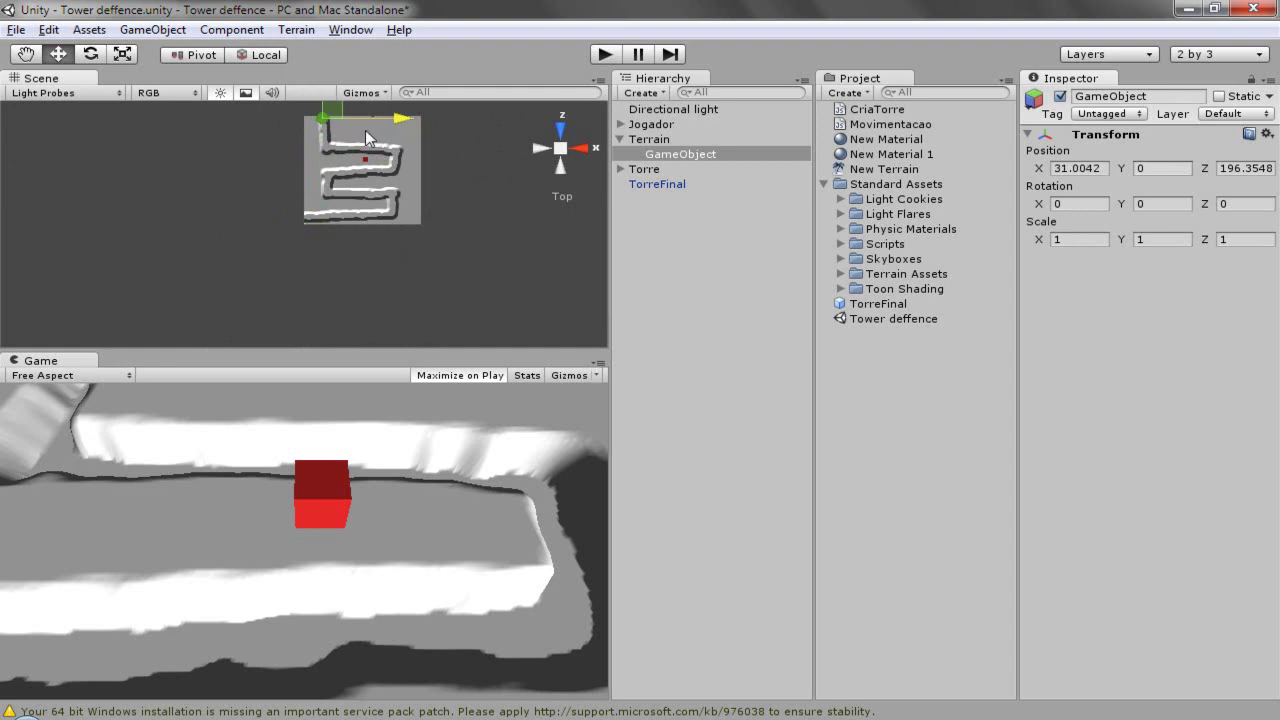
pyautogui.moveTo(404, 119); pyautogui.dragTo(311, 120)
pyautogui.scroll(1, 311, 120)
pyautogui.moveTo(385, 229); pyautogui.dragTo(423, 229)
pyautogui.moveTo(343, 153)
pyautogui.mouseDown()
pyautogui.moveTo(339, 270)
pyautogui.moveTo(332, 256)
pyautogui.mouseUp()
pyautogui.scroll(-1, 332, 256)
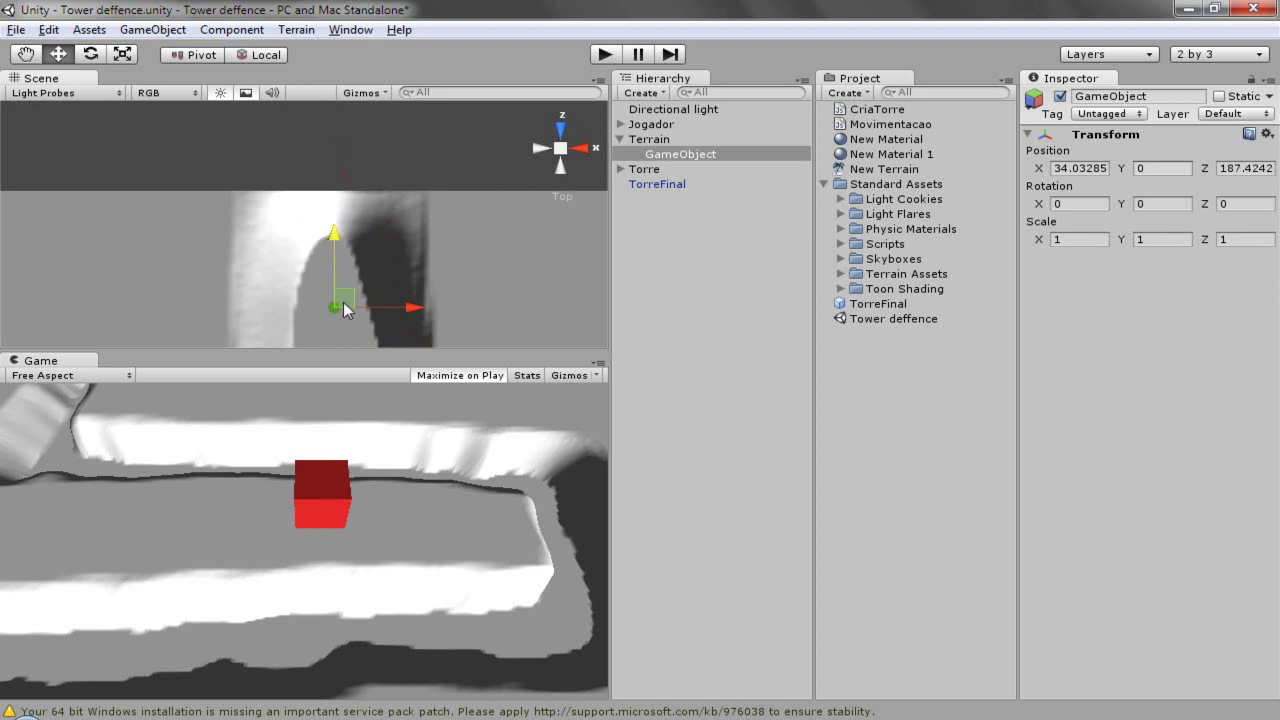
pyautogui.scroll(-2, 341, 297)
pyautogui.scroll(-1, 335, 298)
pyautogui.scroll(-1, 335, 298)
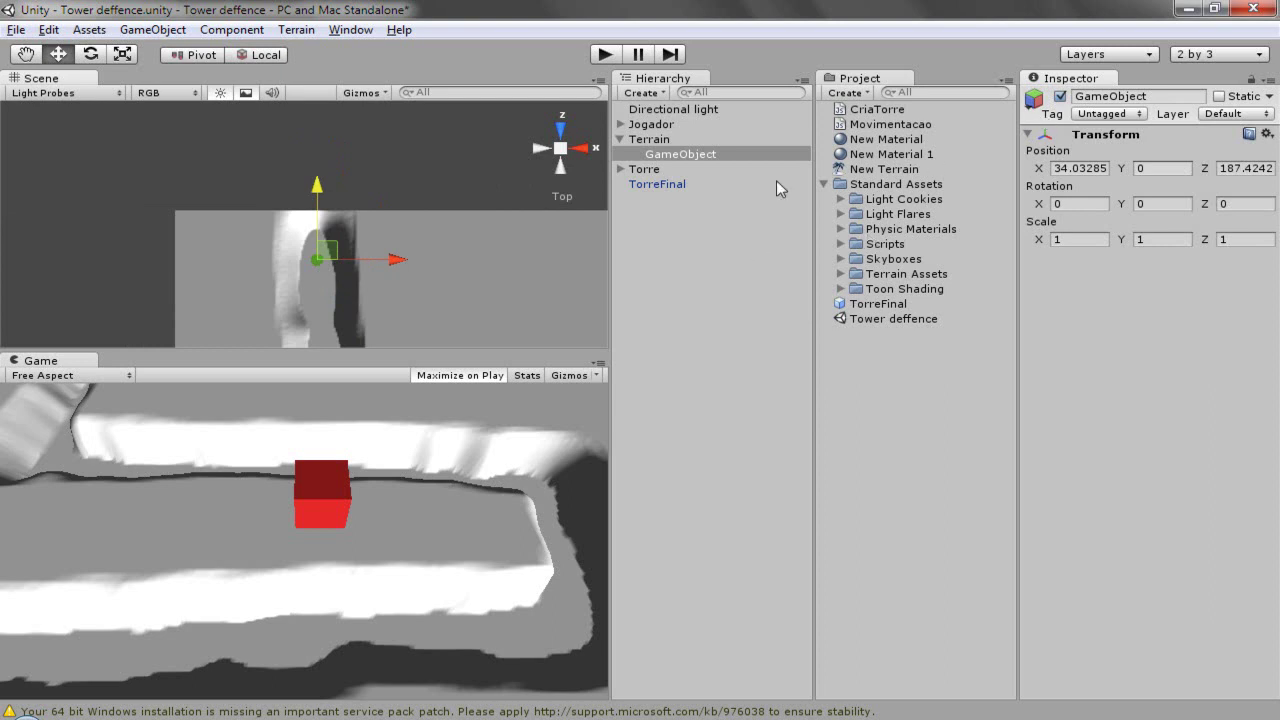
# Step: Rename the GameObject to Cam
pyautogui.click(734, 153)
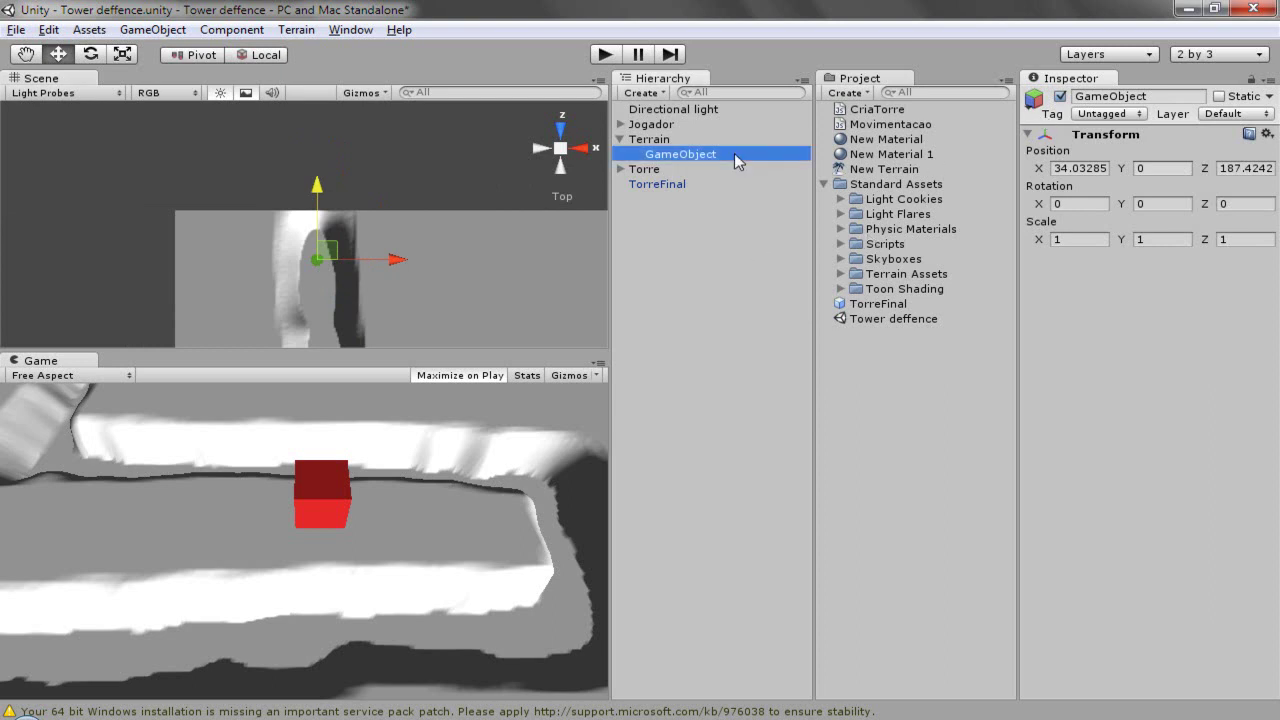
pyautogui.click(734, 153)
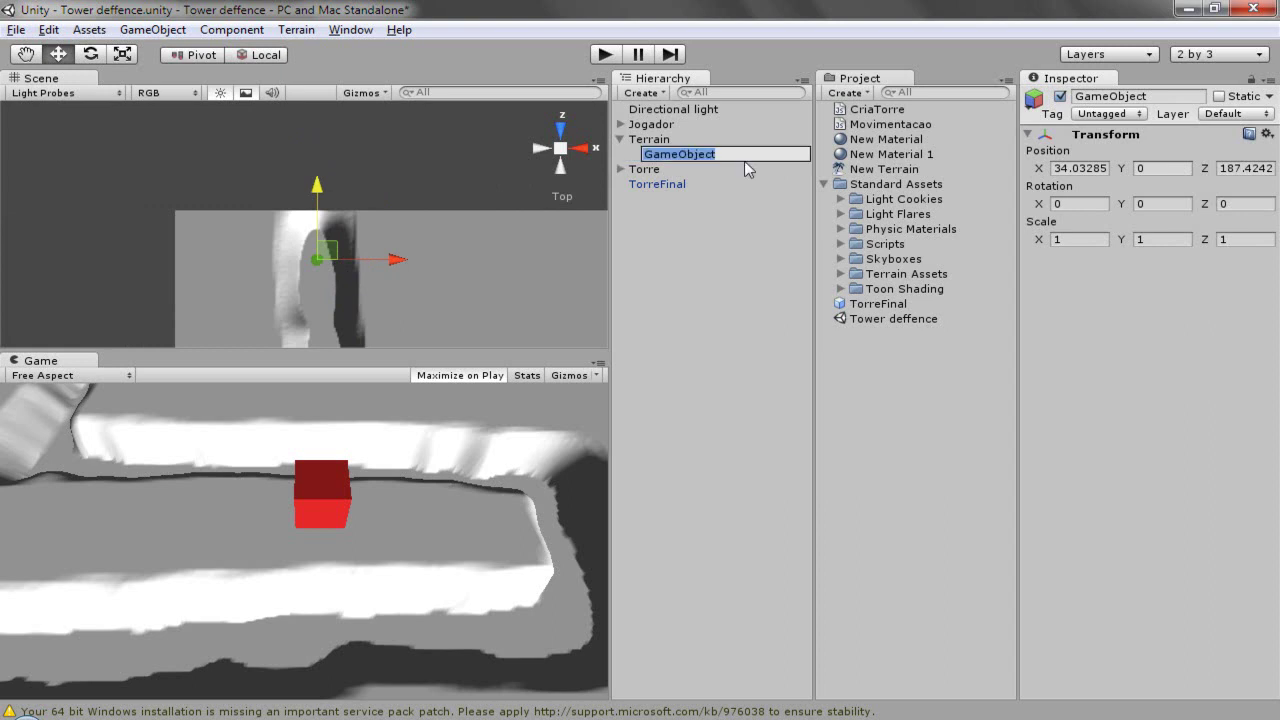
pyautogui.write('Ca')
pyautogui.press('Return')
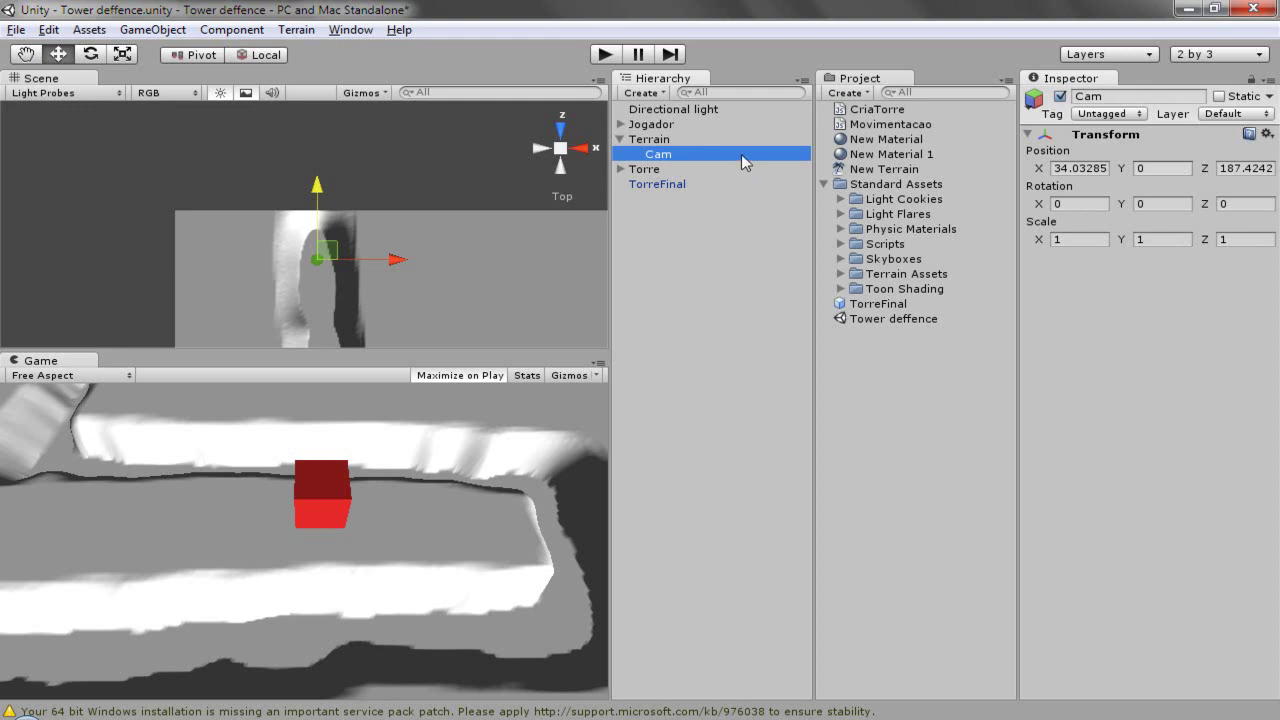
# Step: Give Cam a blue label icon, move it out of Terrain to the root, and duplicate it
pyautogui.click(1033, 100)
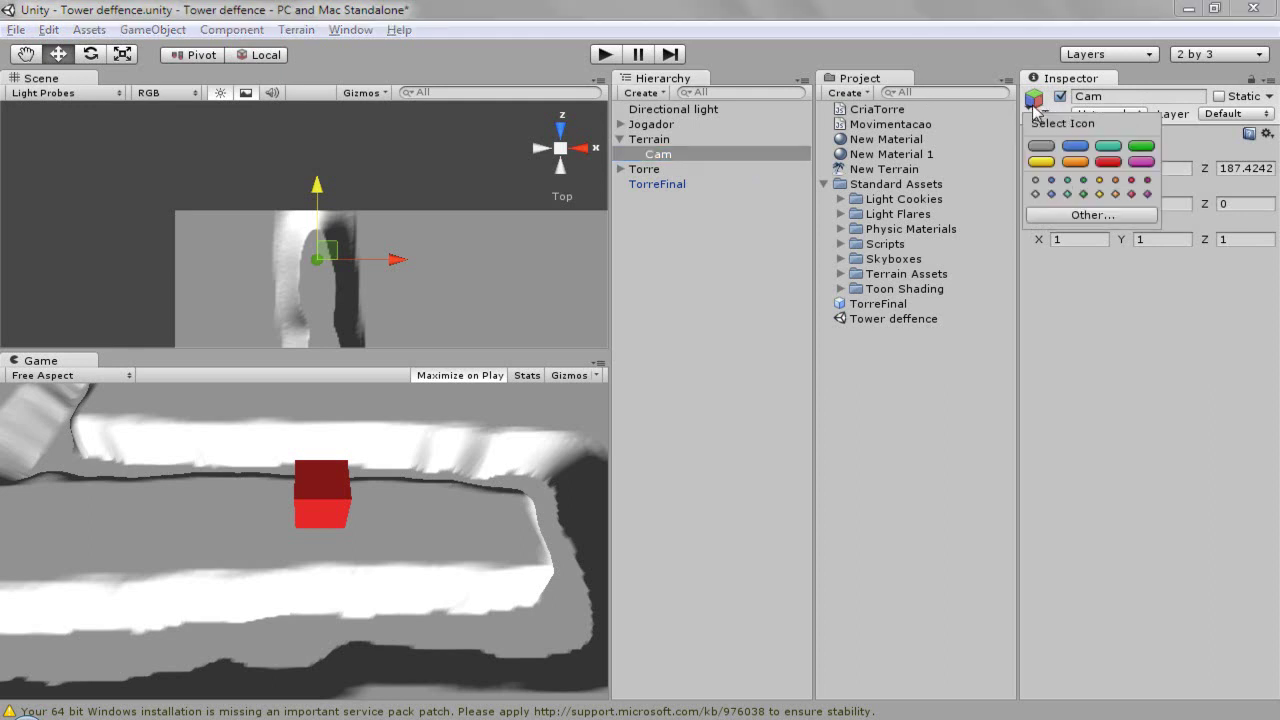
pyautogui.click(1076, 147)
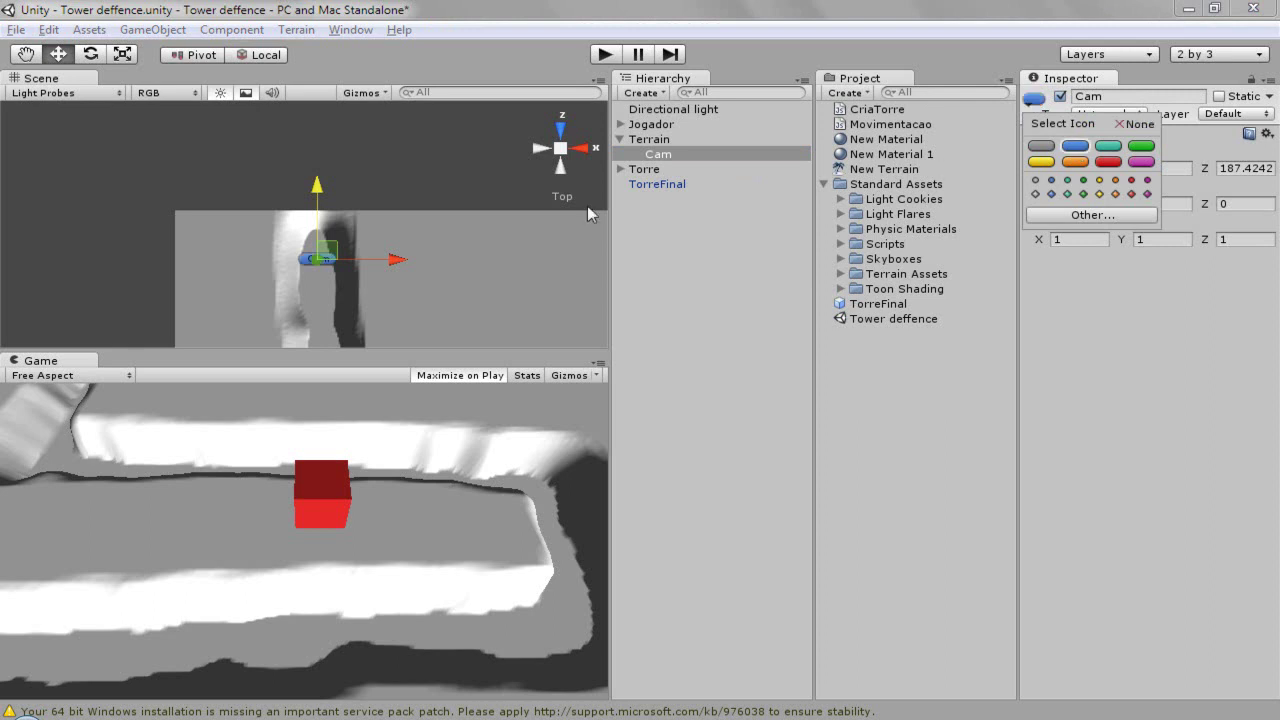
pyautogui.click(1098, 194)
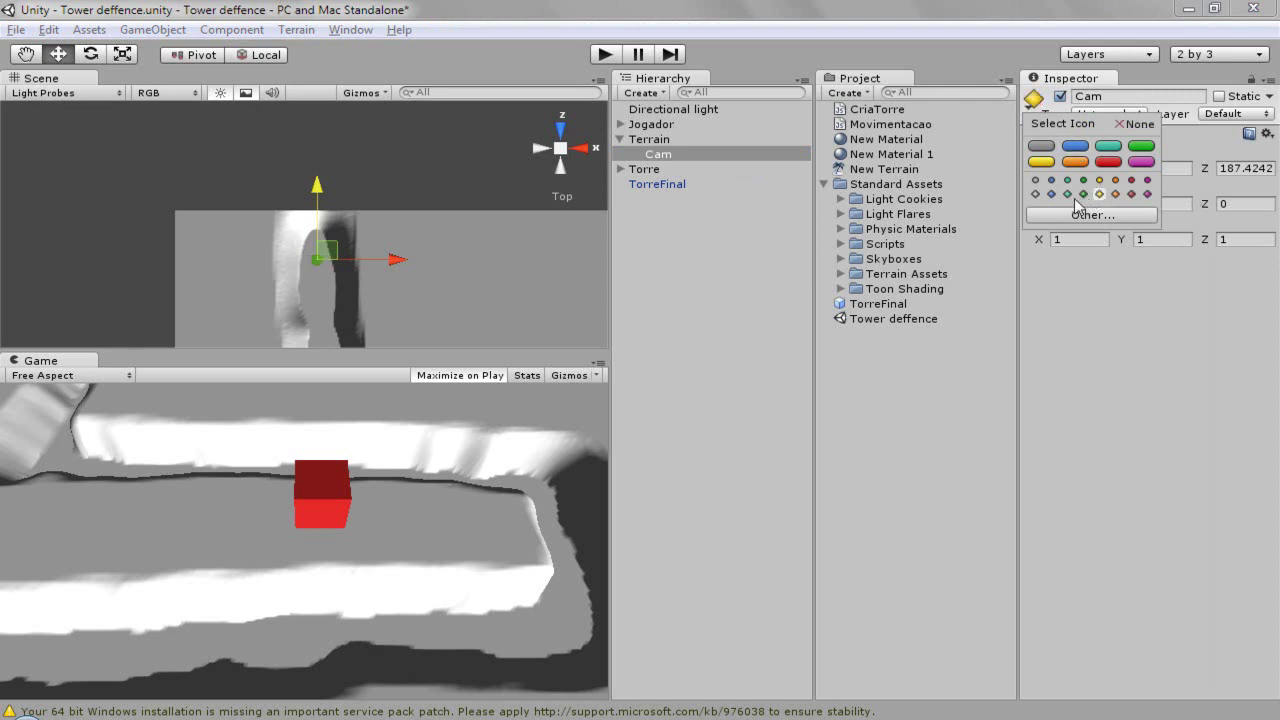
pyautogui.click(1066, 195)
pyautogui.click(1053, 194)
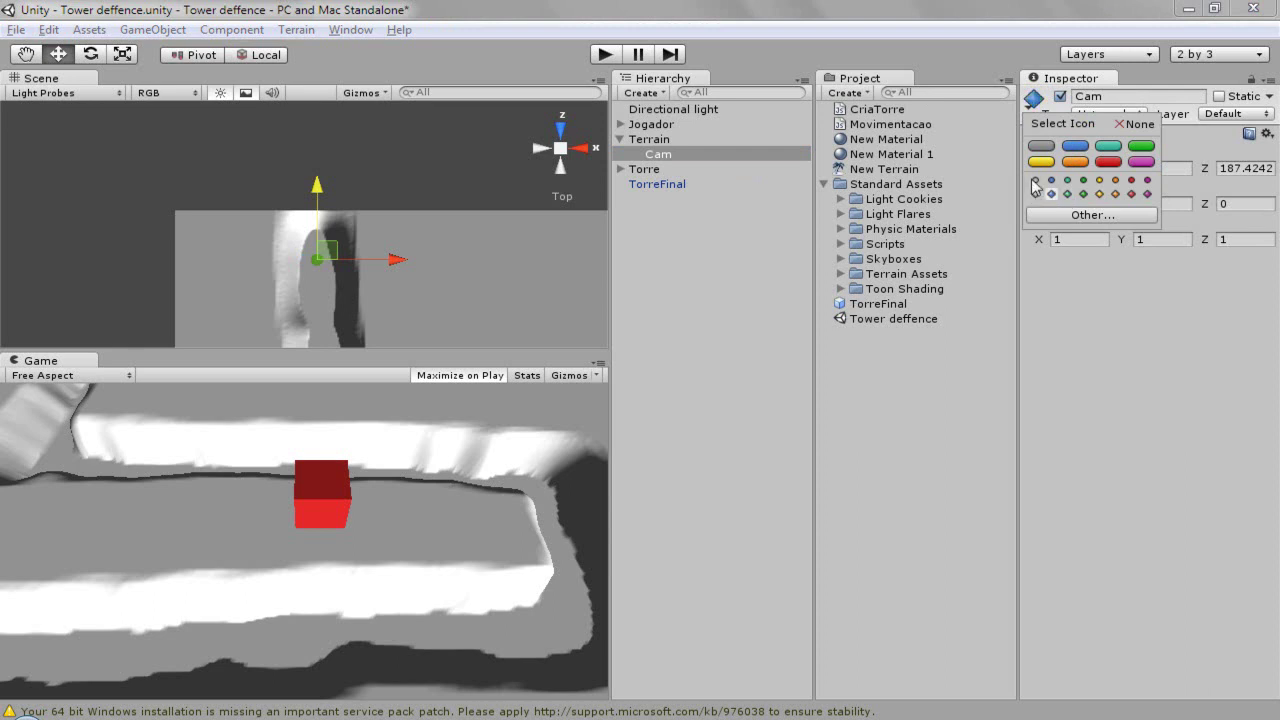
pyautogui.click(1075, 146)
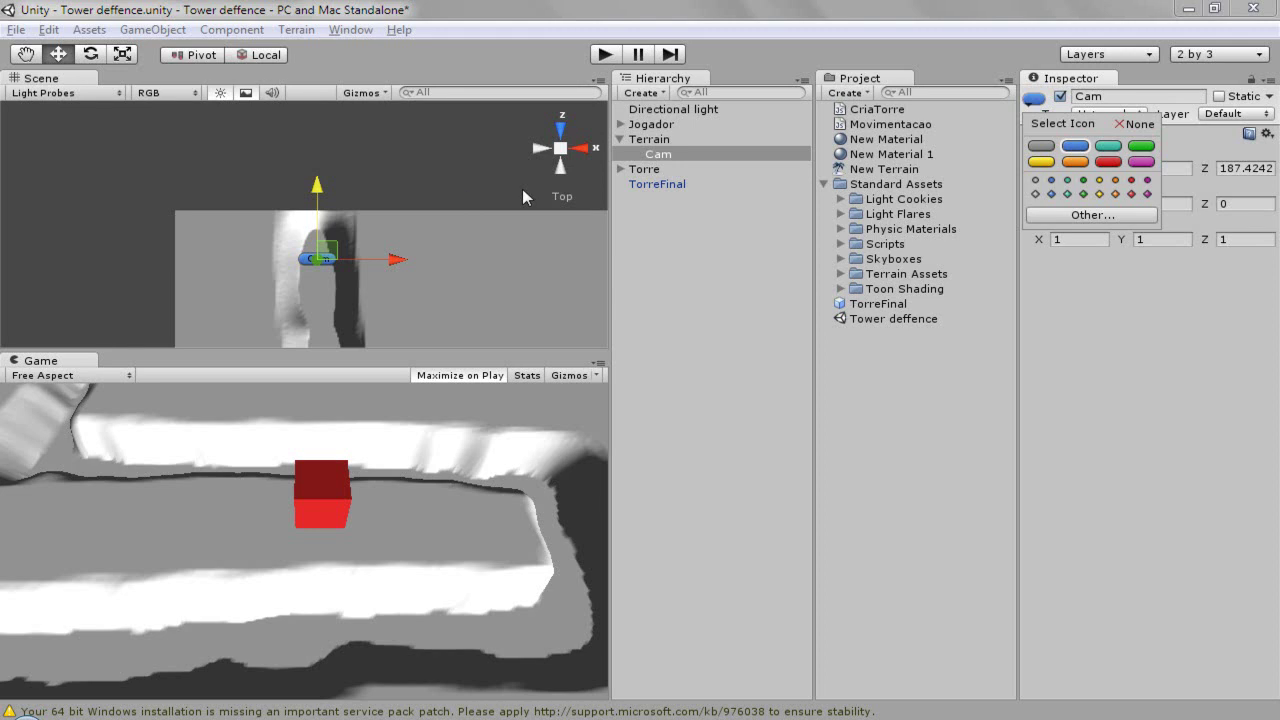
pyautogui.click(652, 154)
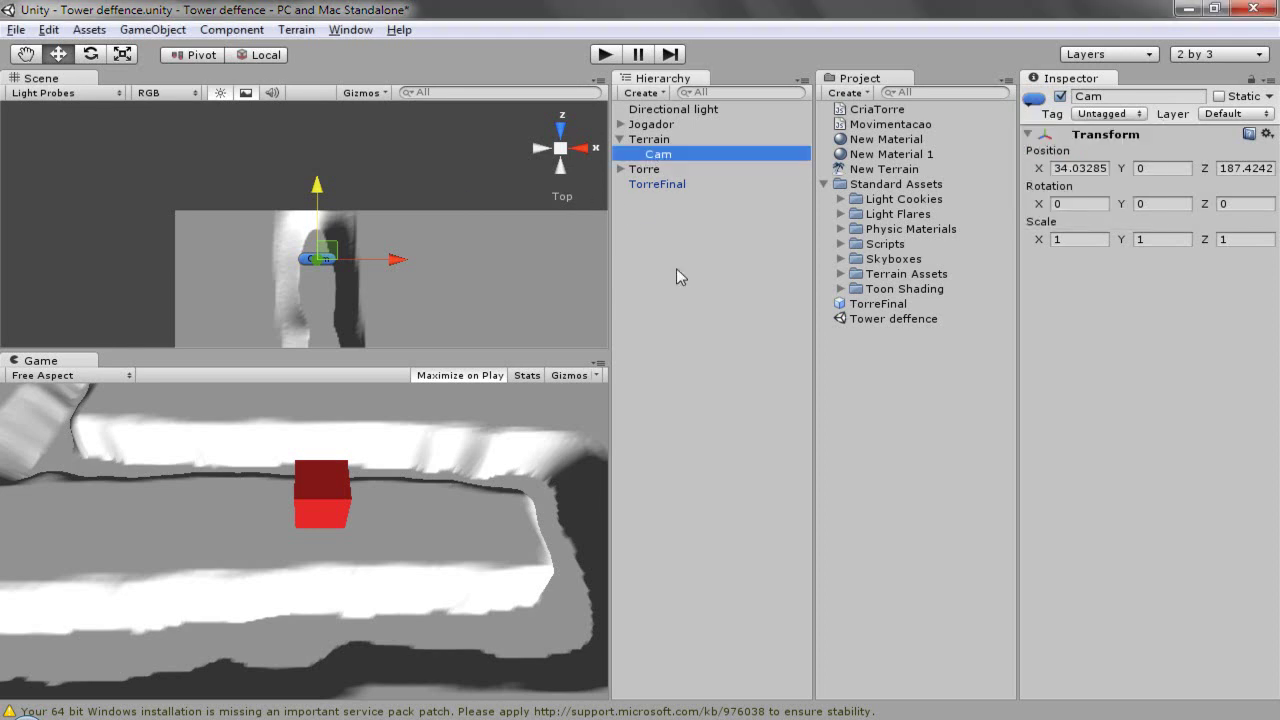
pyautogui.moveTo(662, 156); pyautogui.dragTo(685, 304)
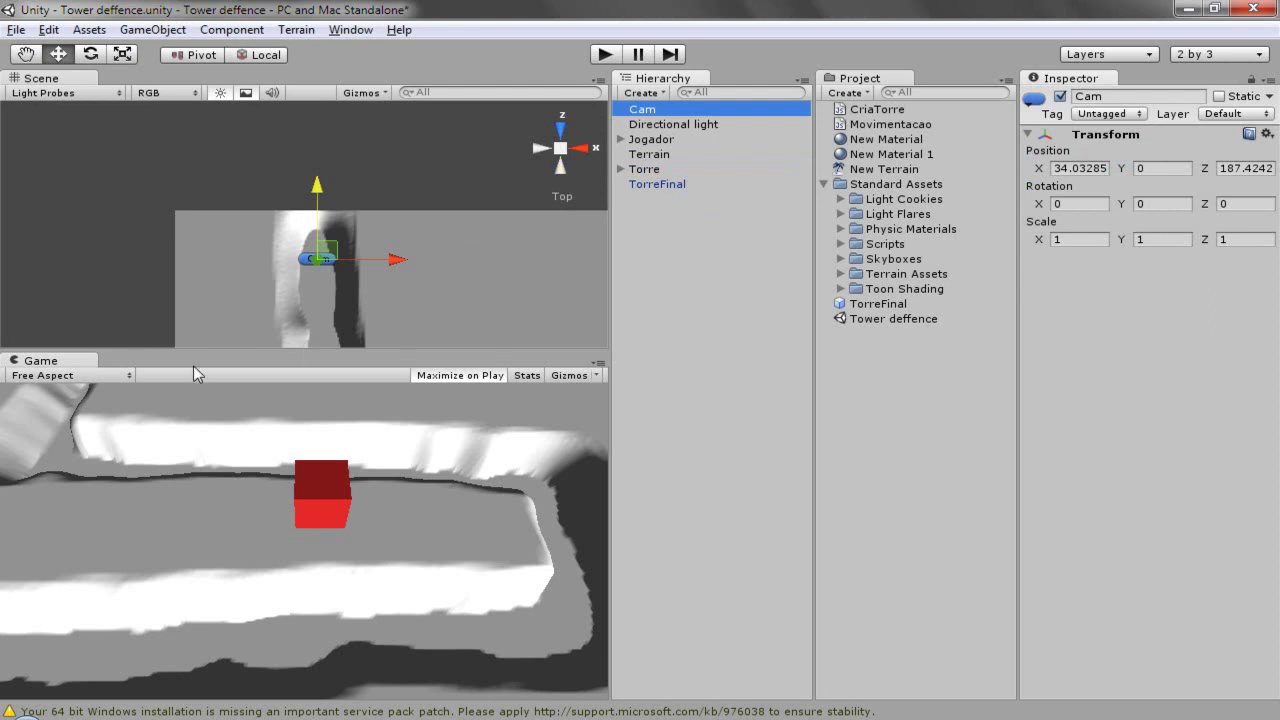
pyautogui.hotkey('ctrl', 'd')
# Step: Place the Cam copy down the path, then duplicate and position another Cam below it
pyautogui.moveTo(317, 192)
pyautogui.mouseDown()
pyautogui.moveTo(327, 272)
pyautogui.moveTo(325, 259)
pyautogui.mouseUp()
pyautogui.scroll(-2, 357, 325)
pyautogui.moveTo(387, 315); pyautogui.dragTo(382, 315)
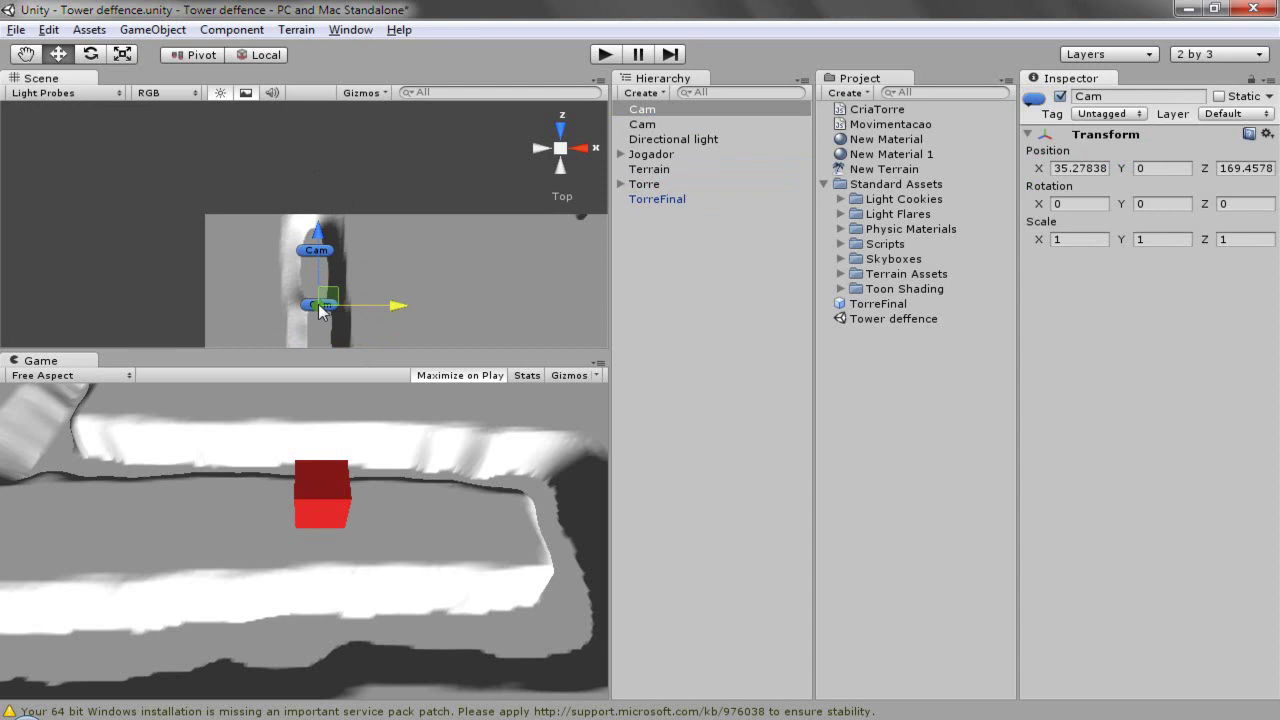
pyautogui.scroll(-3, 320, 310)
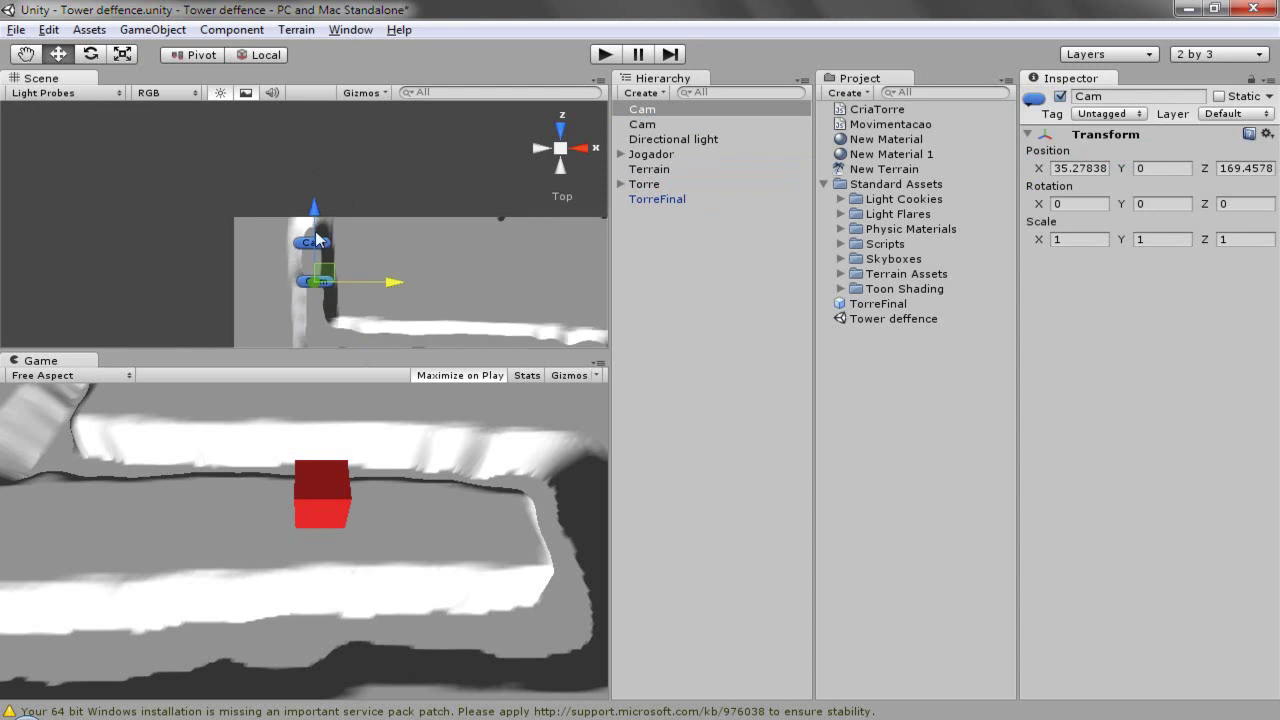
pyautogui.hotkey('ctrl', 'd')
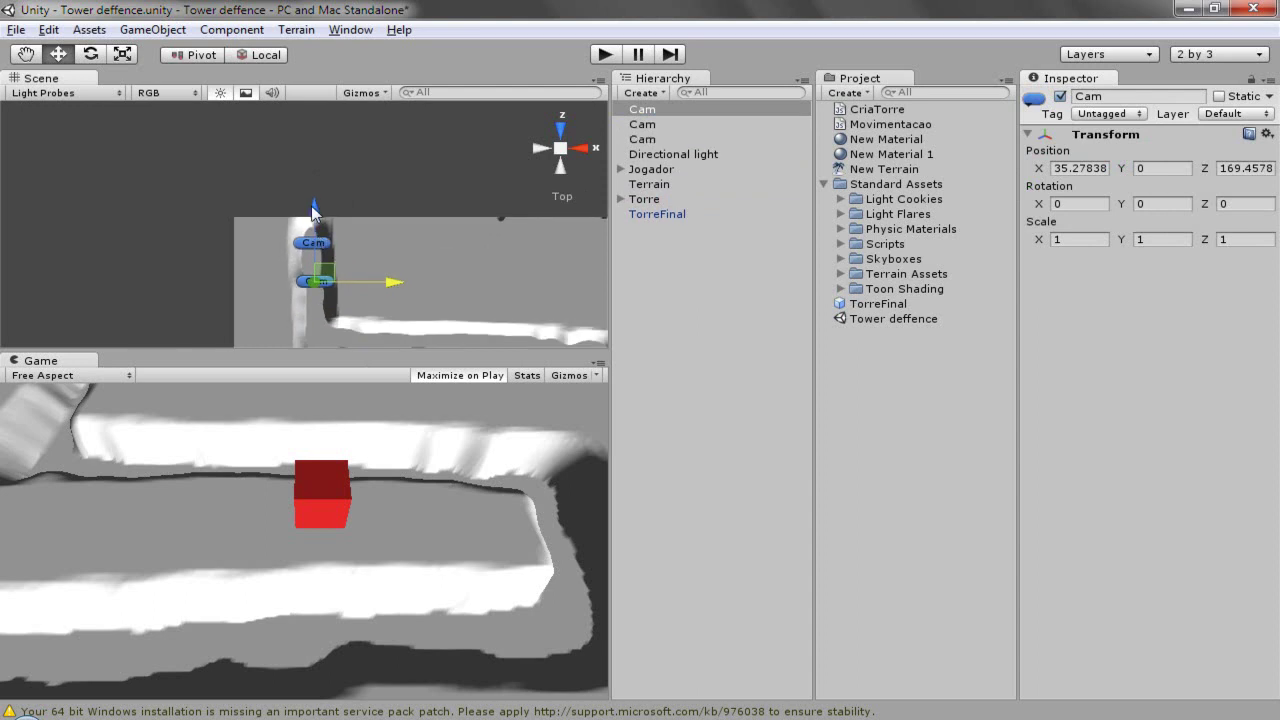
pyautogui.moveTo(313, 212); pyautogui.dragTo(315, 278)
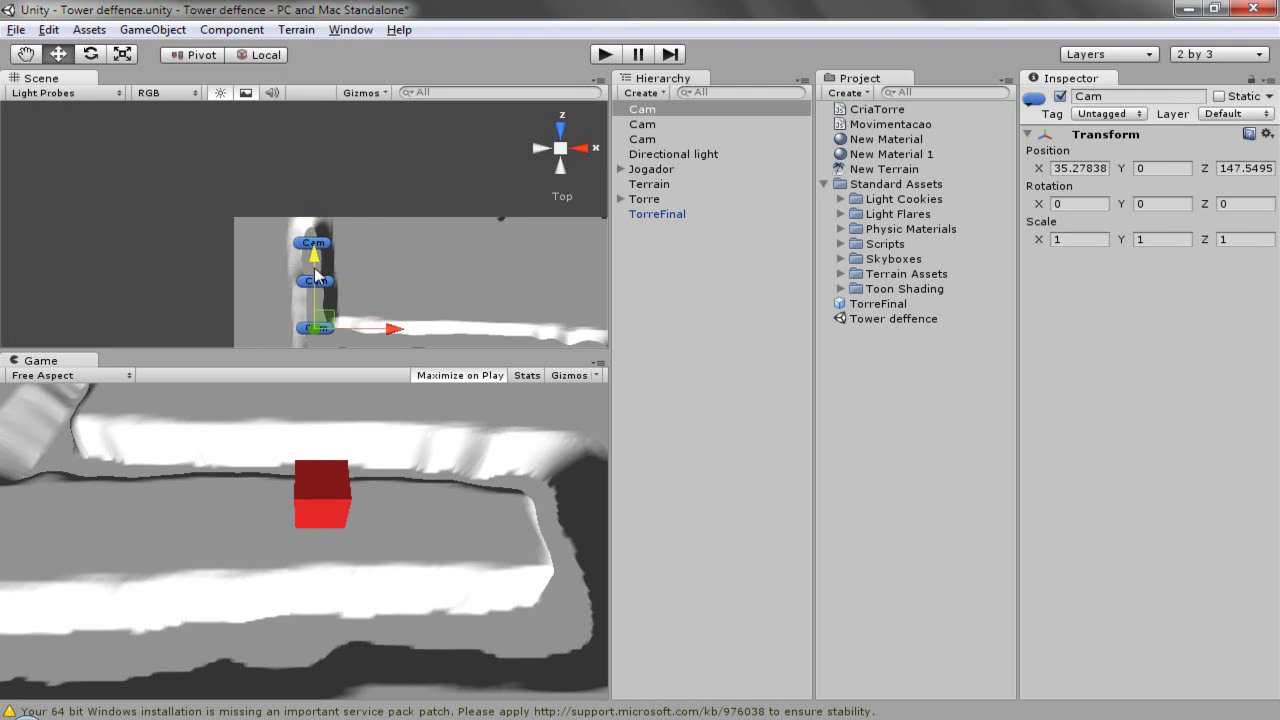
pyautogui.scroll(-2, 315, 278)
pyautogui.scroll(-1, 315, 278)
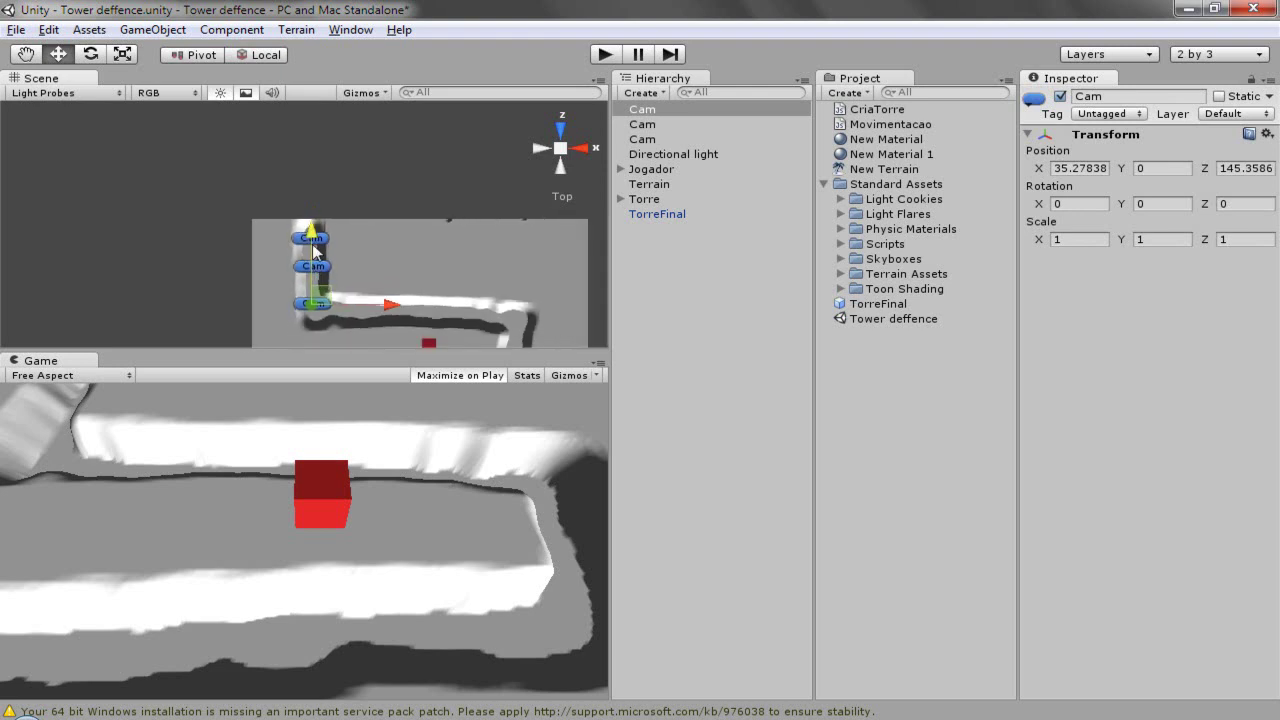
pyautogui.moveTo(313, 250); pyautogui.dragTo(314, 254)
pyautogui.moveTo(388, 307); pyautogui.dragTo(392, 316)
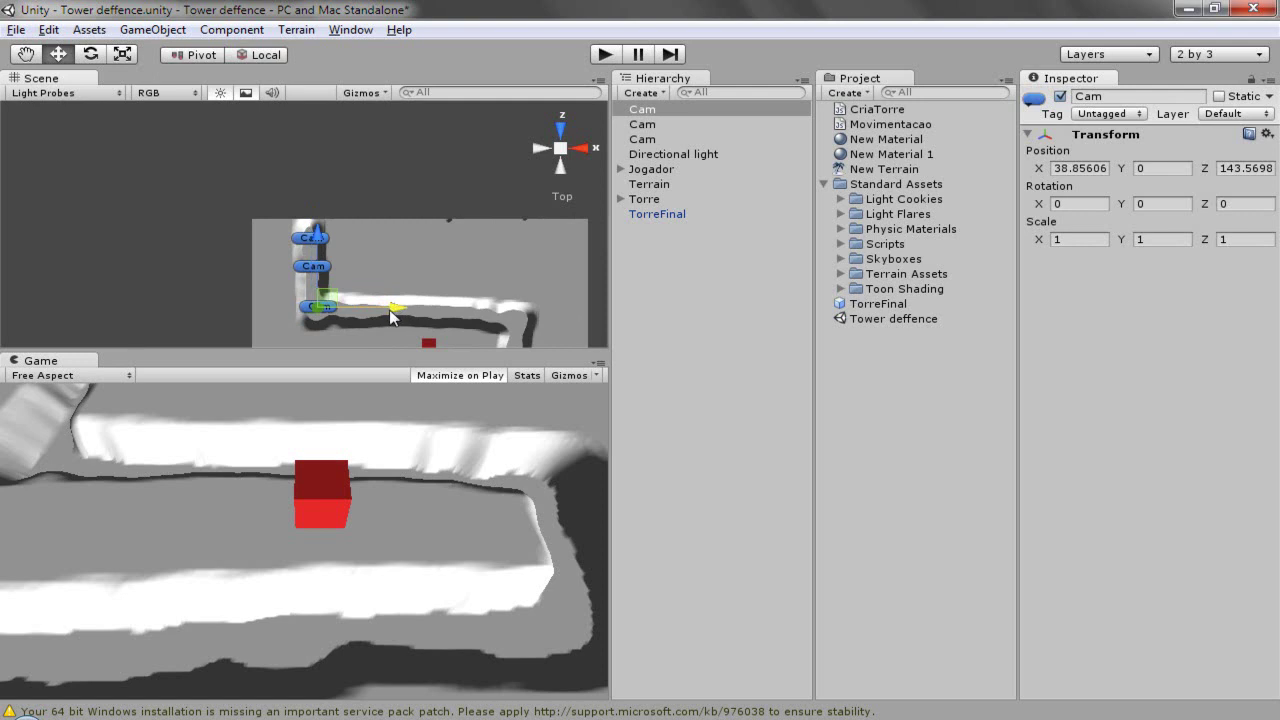
# Step: Add three more Cams rightward along the upper road, the last at X 121.25, Z 141.95
pyautogui.hotkey('ctrl', 'd')
pyautogui.moveTo(392, 316); pyautogui.dragTo(436, 314)
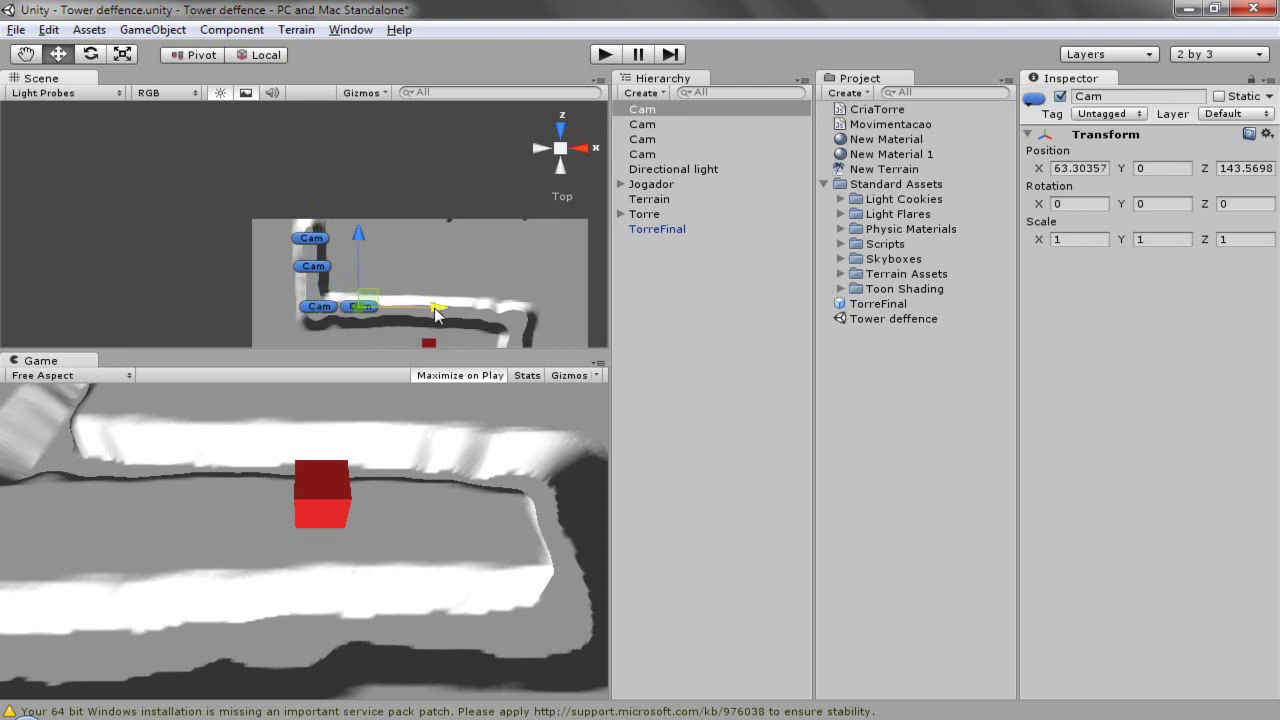
pyautogui.scroll(3, 369, 336)
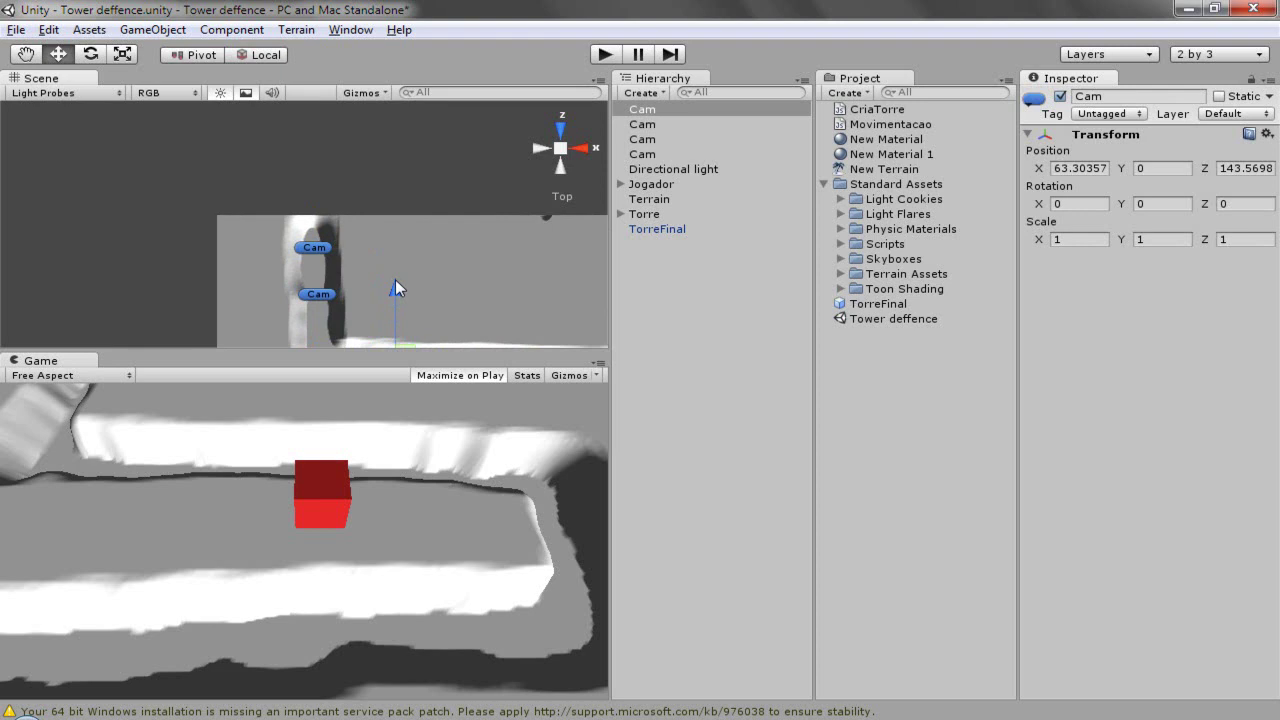
pyautogui.press('f')
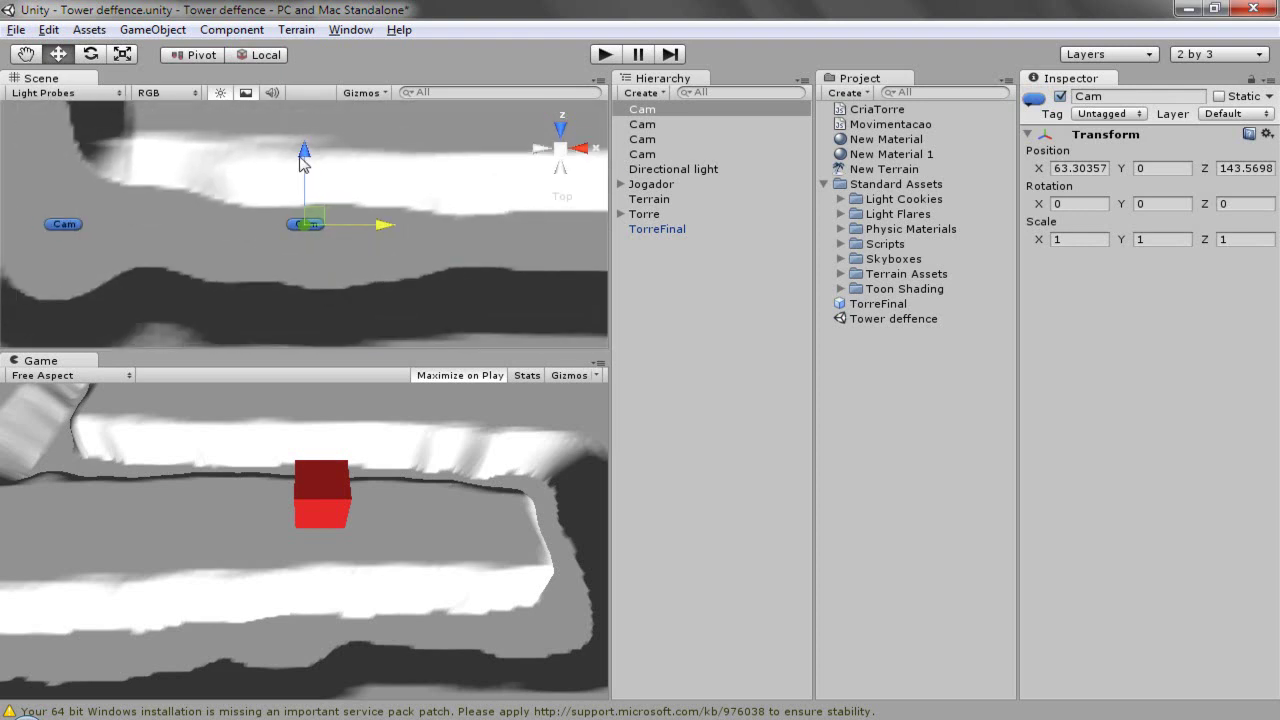
pyautogui.moveTo(302, 176)
pyautogui.mouseDown()
pyautogui.moveTo(437, 240)
pyautogui.moveTo(620, 257)
pyautogui.mouseUp()
pyautogui.hotkey('ctrl', 'd')
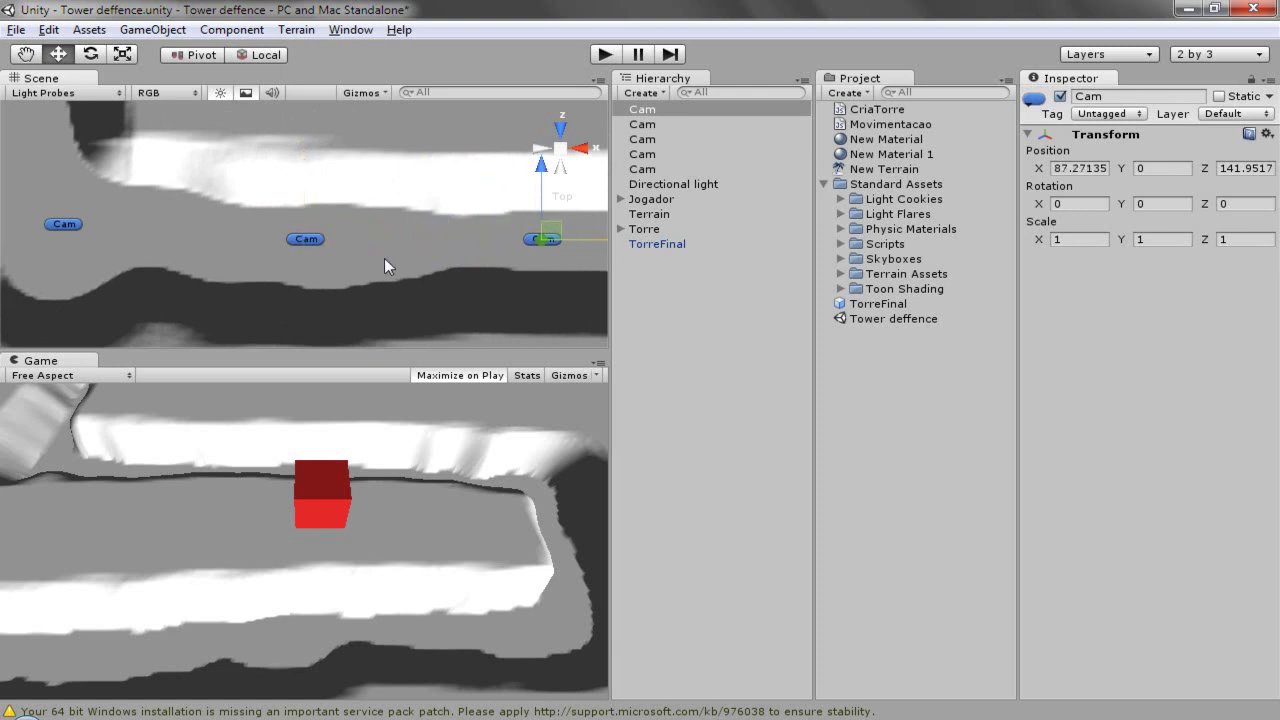
pyautogui.moveTo(428, 240)
pyautogui.mouseDown(button='middle')
pyautogui.moveTo(126, 229)
pyautogui.moveTo(97, 247)
pyautogui.mouseUp(button='middle')
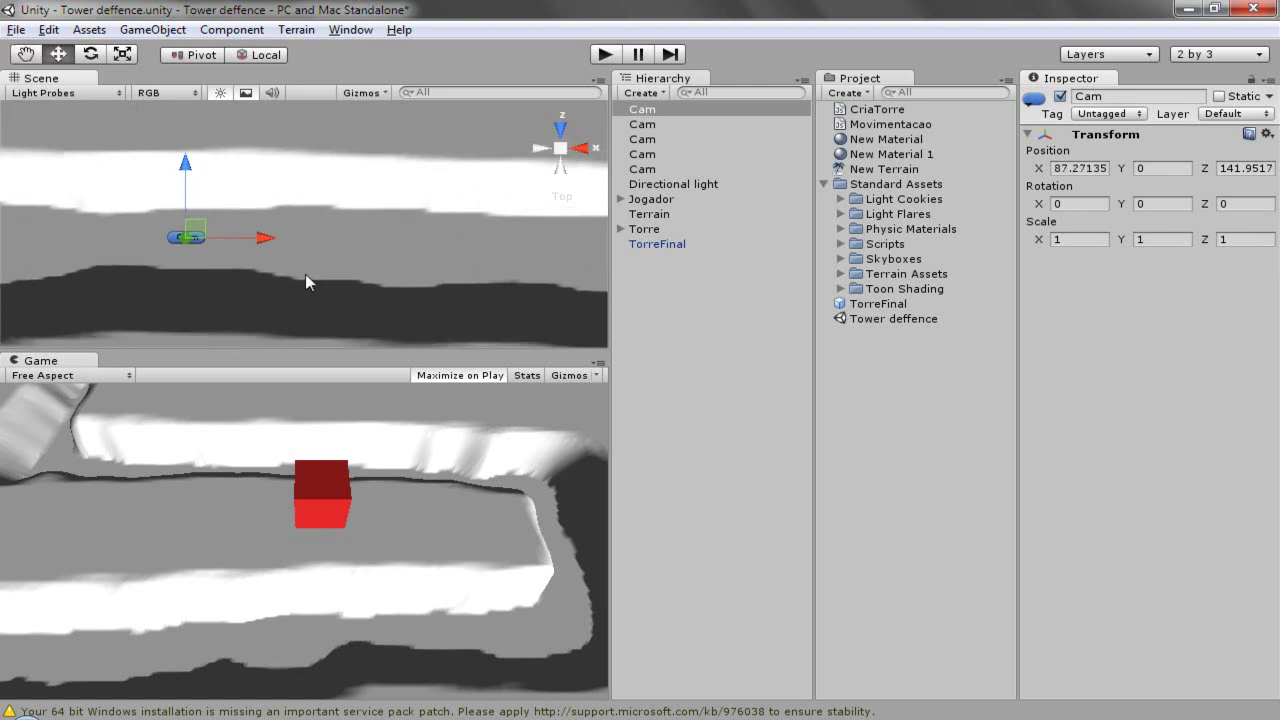
pyautogui.hotkey('ctrl', 'd')
pyautogui.moveTo(262, 238); pyautogui.dragTo(601, 267)
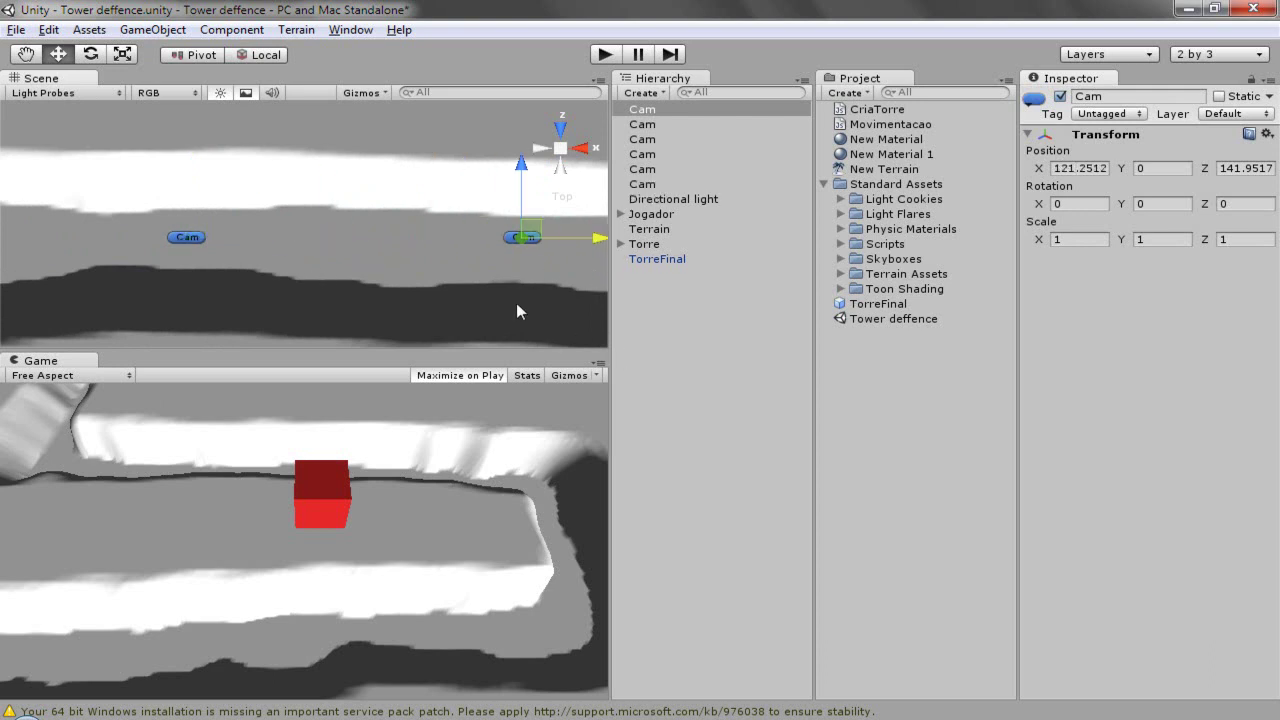
pyautogui.moveTo(550, 325); pyautogui.dragTo(75, 241, button='middle')
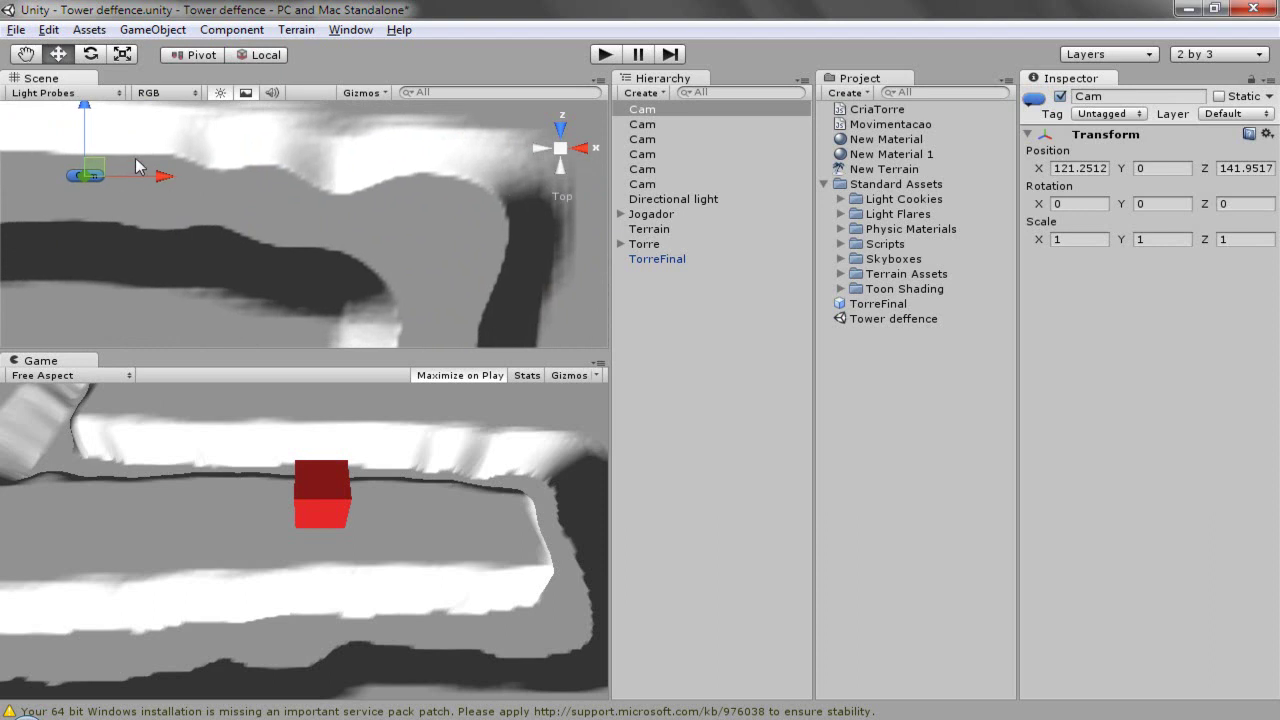
# Step: Add a Cam at the start of the road's right-hand bend, undoing an accidental extra copy
pyautogui.moveTo(86, 122); pyautogui.dragTo(88, 137)
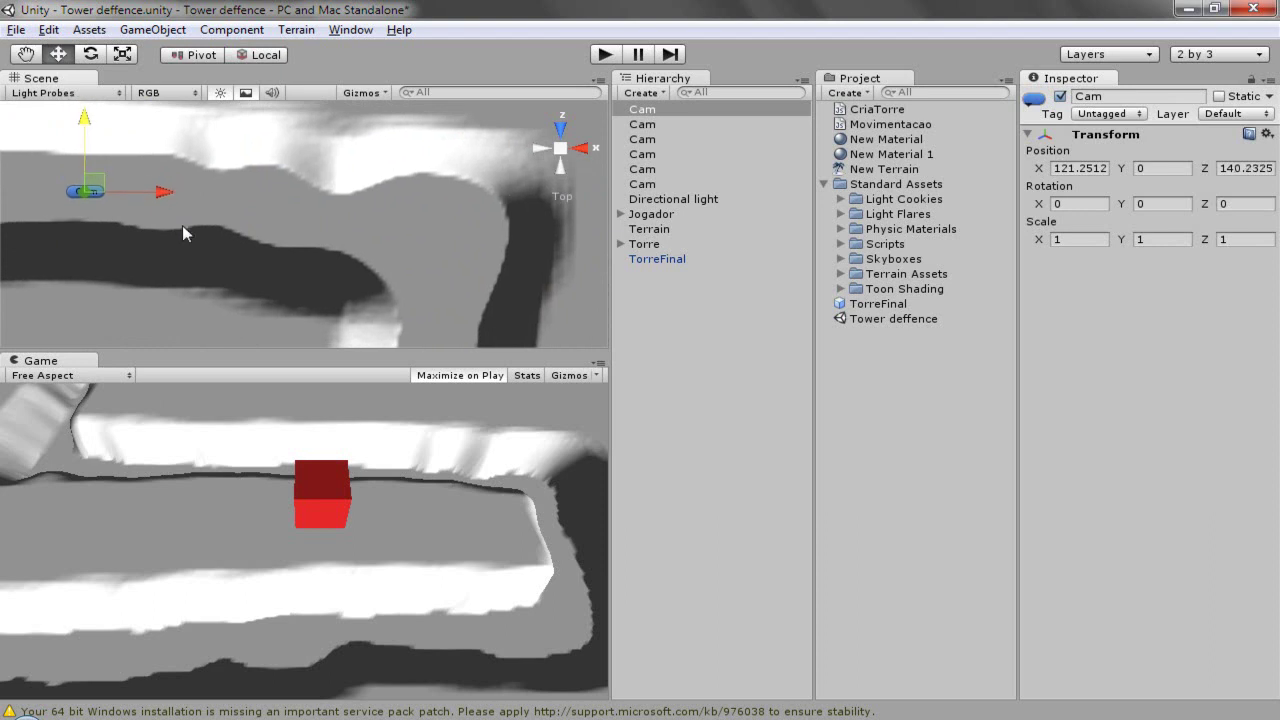
pyautogui.hotkey('ctrl', 'd')
pyautogui.moveTo(160, 191); pyautogui.dragTo(510, 240)
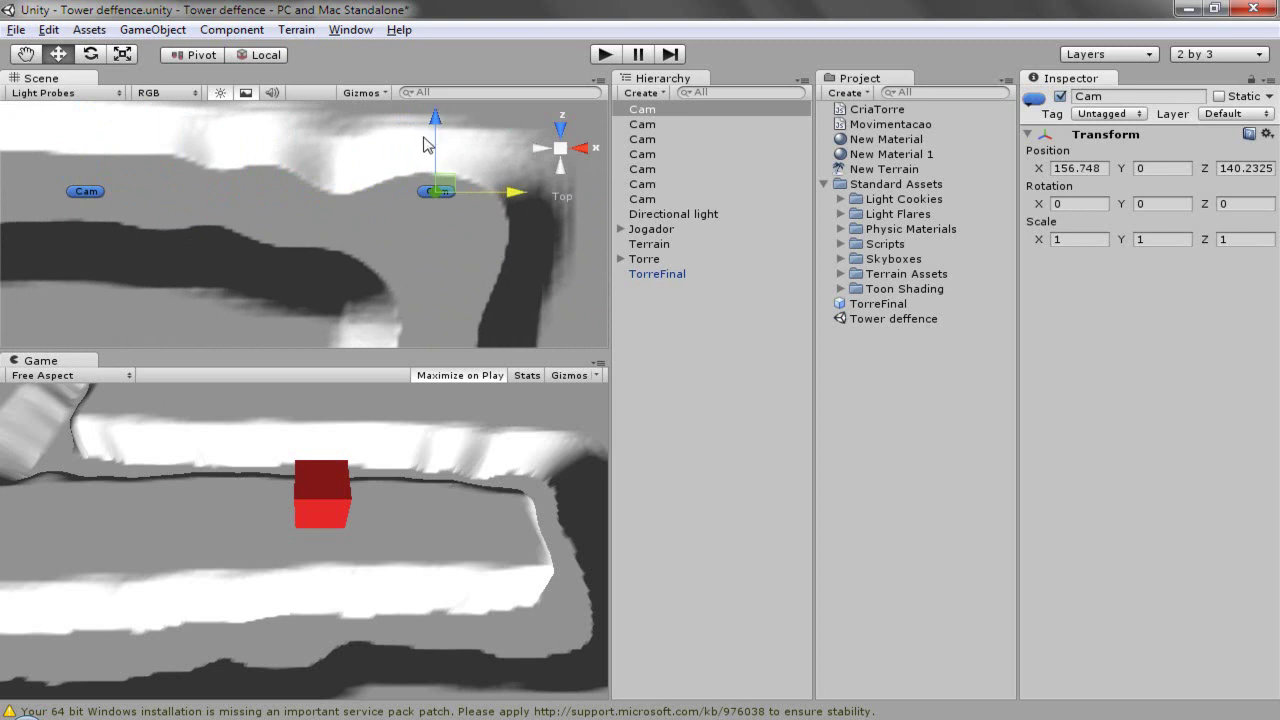
pyautogui.moveTo(420, 186); pyautogui.dragTo(444, 223)
pyautogui.moveTo(420, 157)
pyautogui.mouseDown(button='middle')
pyautogui.moveTo(394, 177)
pyautogui.moveTo(388, 207)
pyautogui.mouseUp(button='middle')
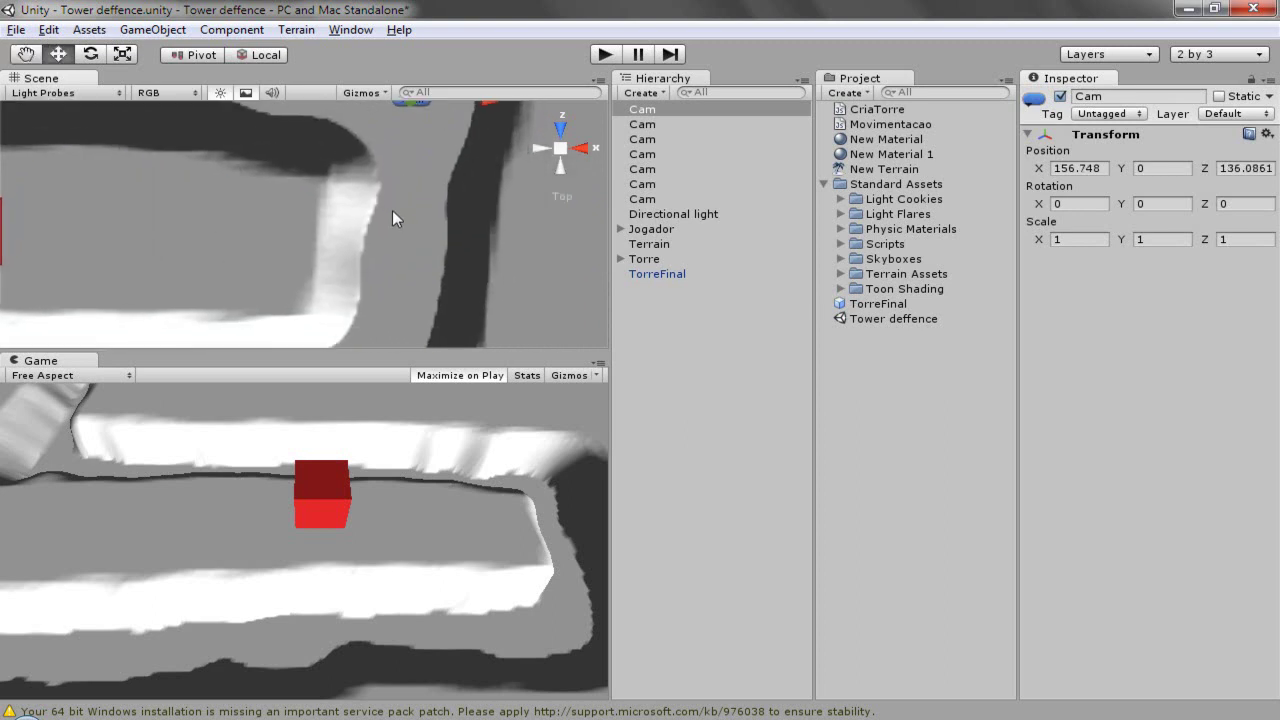
pyautogui.hotkey('ctrl', 'd')
pyautogui.hotkey('ctrl', 'z')
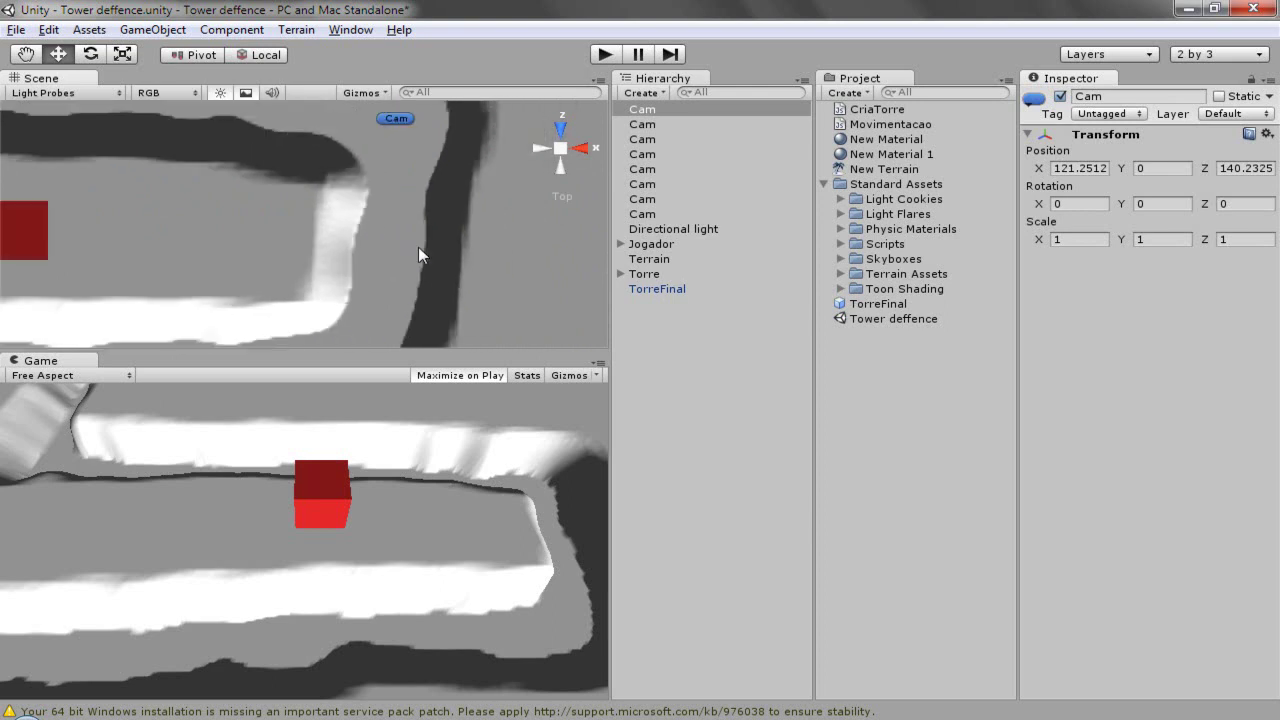
pyautogui.hotkey('ctrl', 'z')
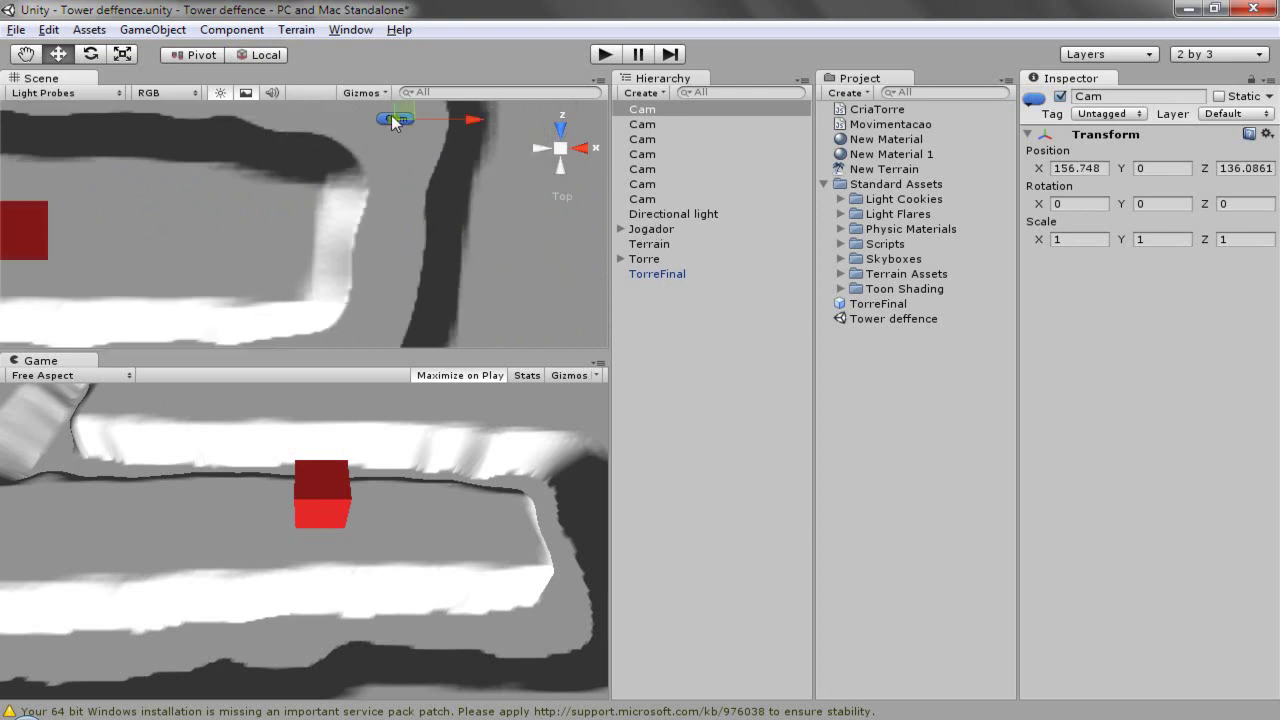
# Step: Place two more Cam duplicates down the vertical road section to the lower corner
pyautogui.hotkey('ctrl', 'd')
pyautogui.moveTo(393, 120); pyautogui.dragTo(395, 216)
pyautogui.scroll(2, 393, 255)
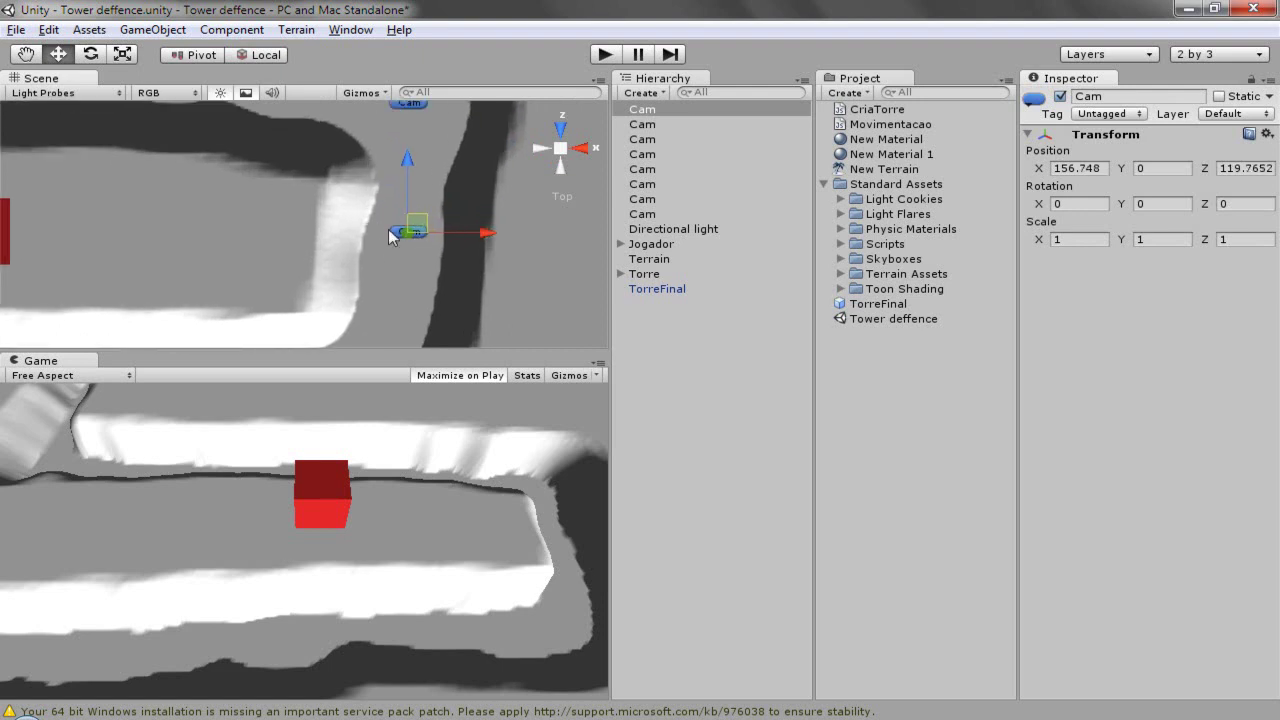
pyautogui.scroll(-2, 385, 254)
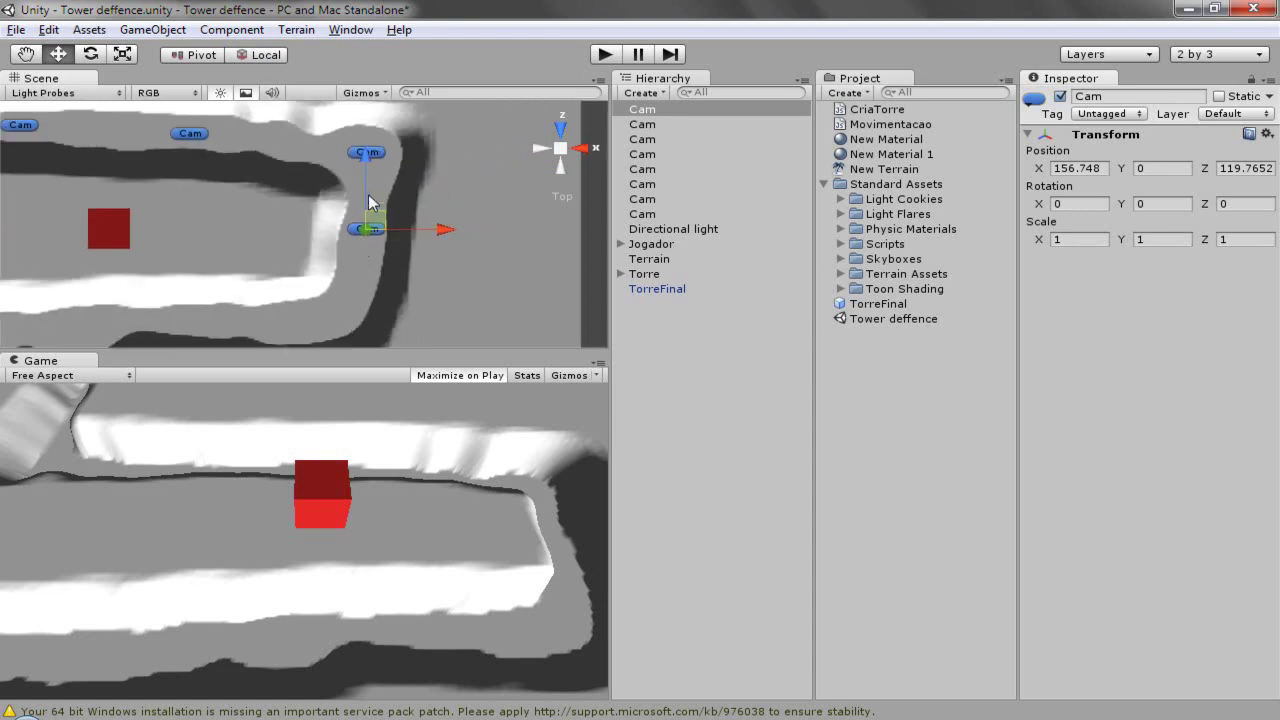
pyautogui.hotkey('ctrl', 'd')
pyautogui.moveTo(367, 200)
pyautogui.mouseDown()
pyautogui.moveTo(367, 287)
pyautogui.moveTo(418, 316)
pyautogui.mouseUp()
pyautogui.moveTo(334, 237); pyautogui.dragTo(336, 241)
pyautogui.moveTo(213, 298); pyautogui.dragTo(391, 220, button='middle')
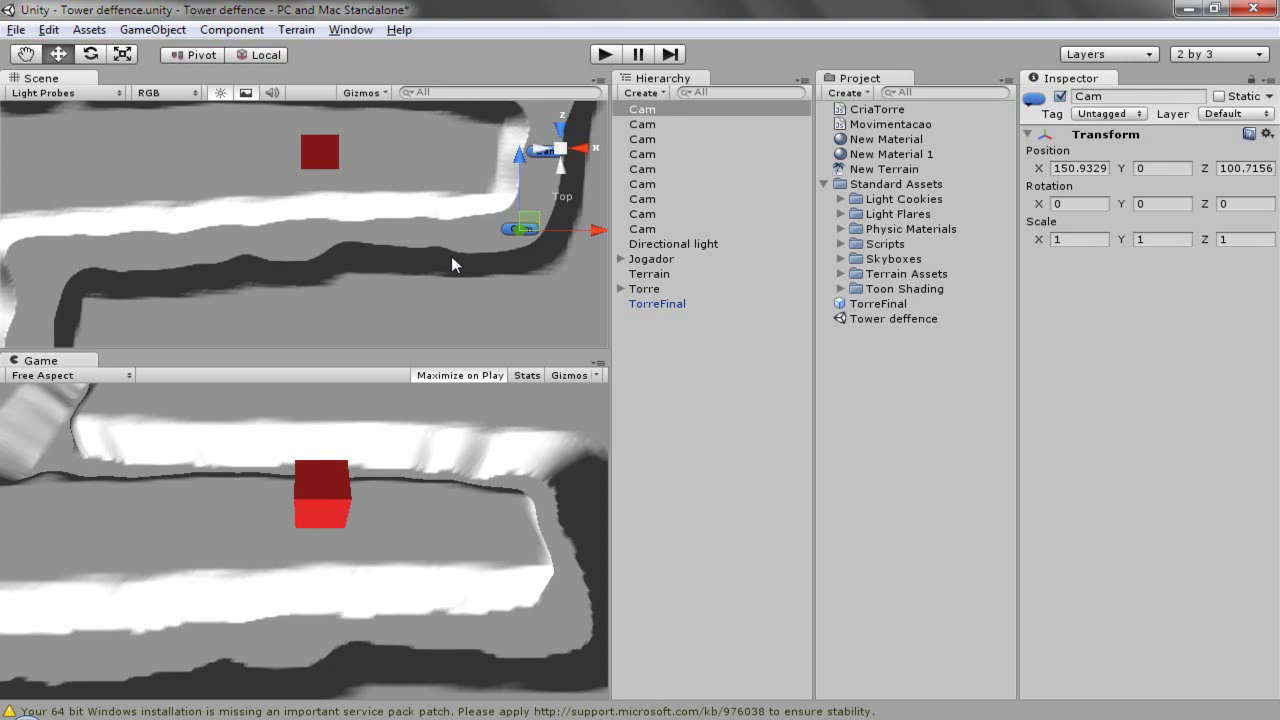
# Step: Add two Cams leftward along the lower road, the last at X 96.12, Z 98.66
pyautogui.hotkey('ctrl', 'd')
pyautogui.moveTo(588, 231); pyautogui.dragTo(472, 240)
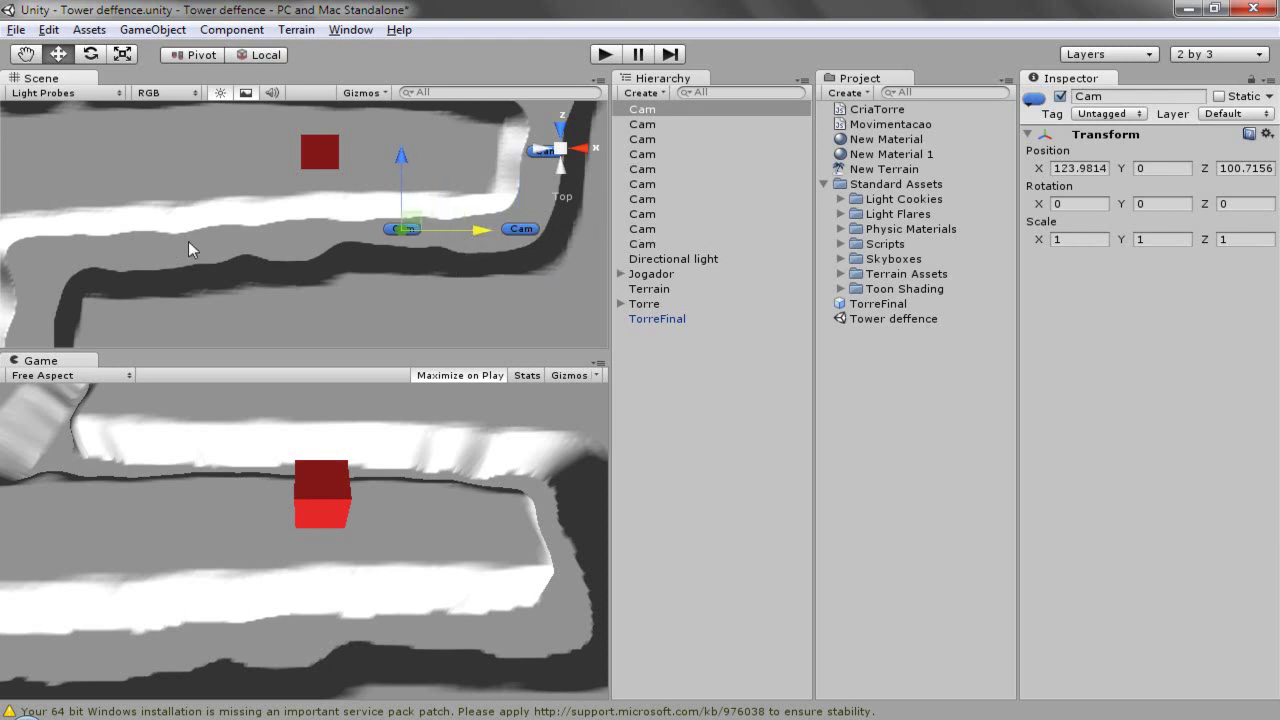
pyautogui.hotkey('ctrl', 'd')
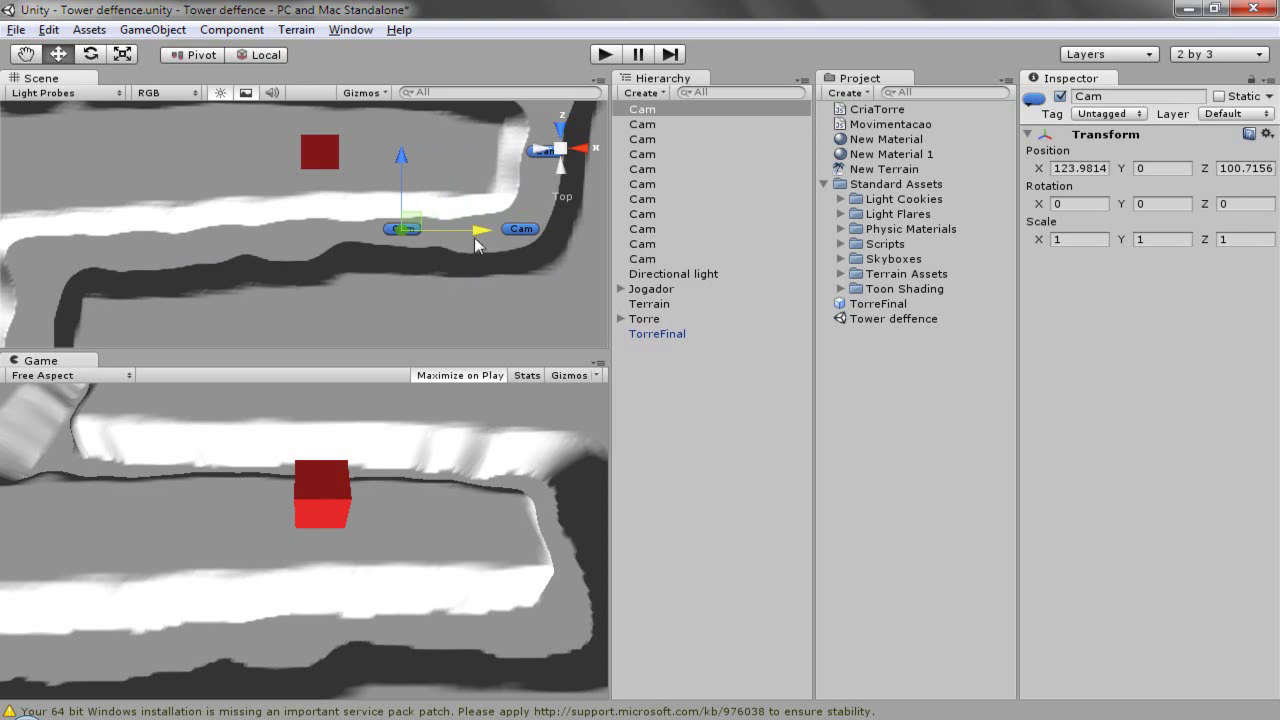
pyautogui.moveTo(478, 230)
pyautogui.mouseDown()
pyautogui.moveTo(443, 237)
pyautogui.moveTo(284, 176)
pyautogui.moveTo(235, 252)
pyautogui.mouseUp()
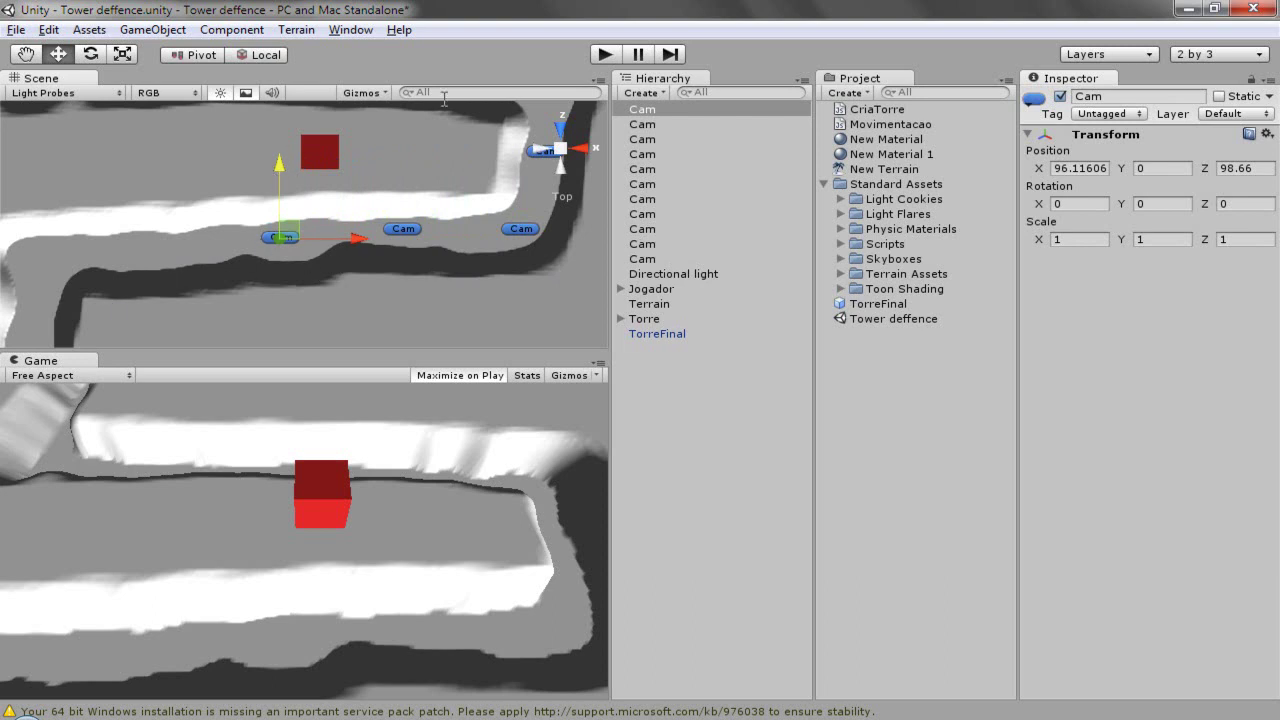
pyautogui.moveTo(201, 254)
pyautogui.mouseDown(button='middle')
pyautogui.moveTo(418, 229)
pyautogui.moveTo(494, 183)
pyautogui.mouseUp(button='middle')
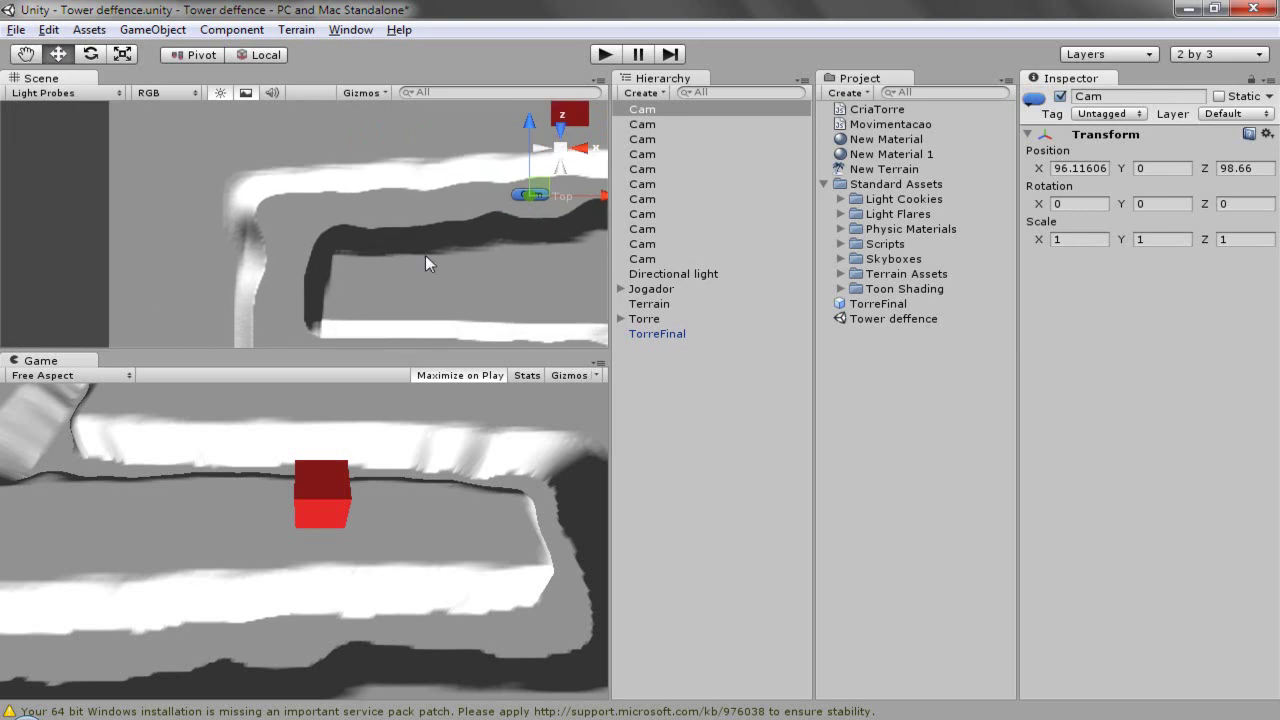
# Step: Add three Cam duplicates leftward and around the left corner, the last at X 40.39, Z 58.58
pyautogui.moveTo(427, 270)
pyautogui.mouseDown(button='middle')
pyautogui.moveTo(271, 234)
pyautogui.moveTo(350, 268)
pyautogui.mouseUp(button='middle')
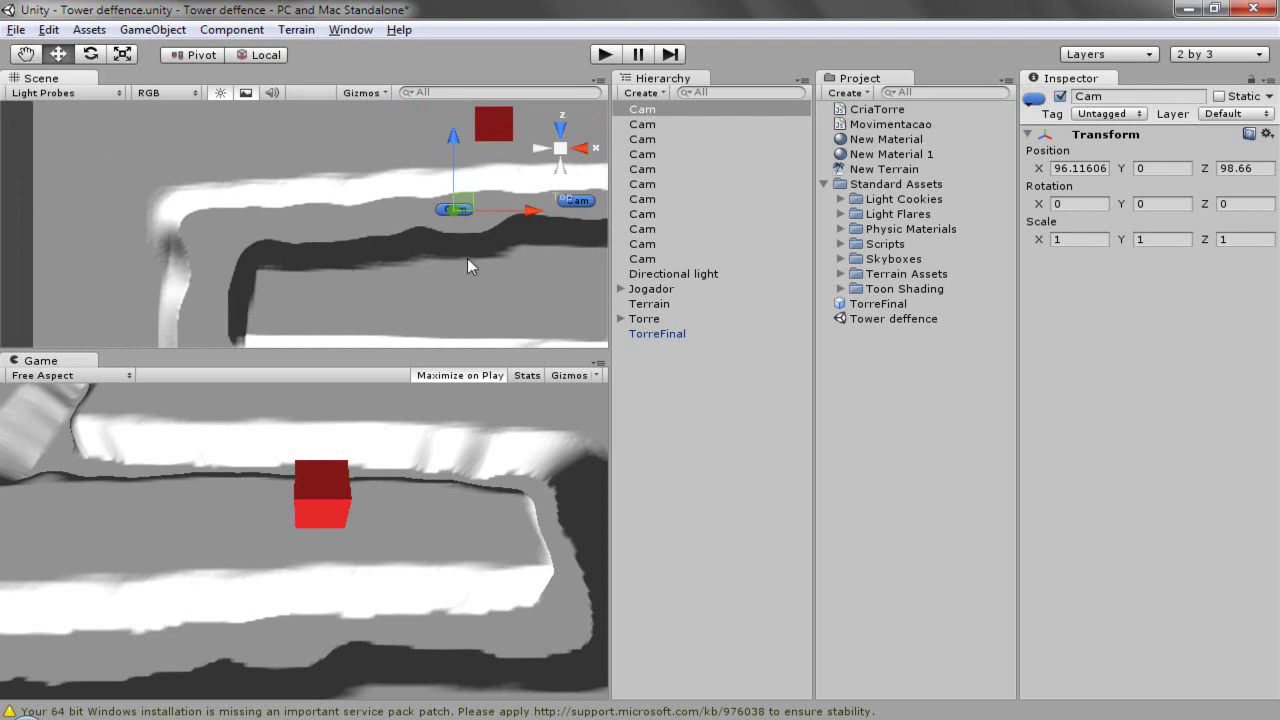
pyautogui.hotkey('ctrl', 'd')
pyautogui.moveTo(528, 210); pyautogui.dragTo(398, 210)
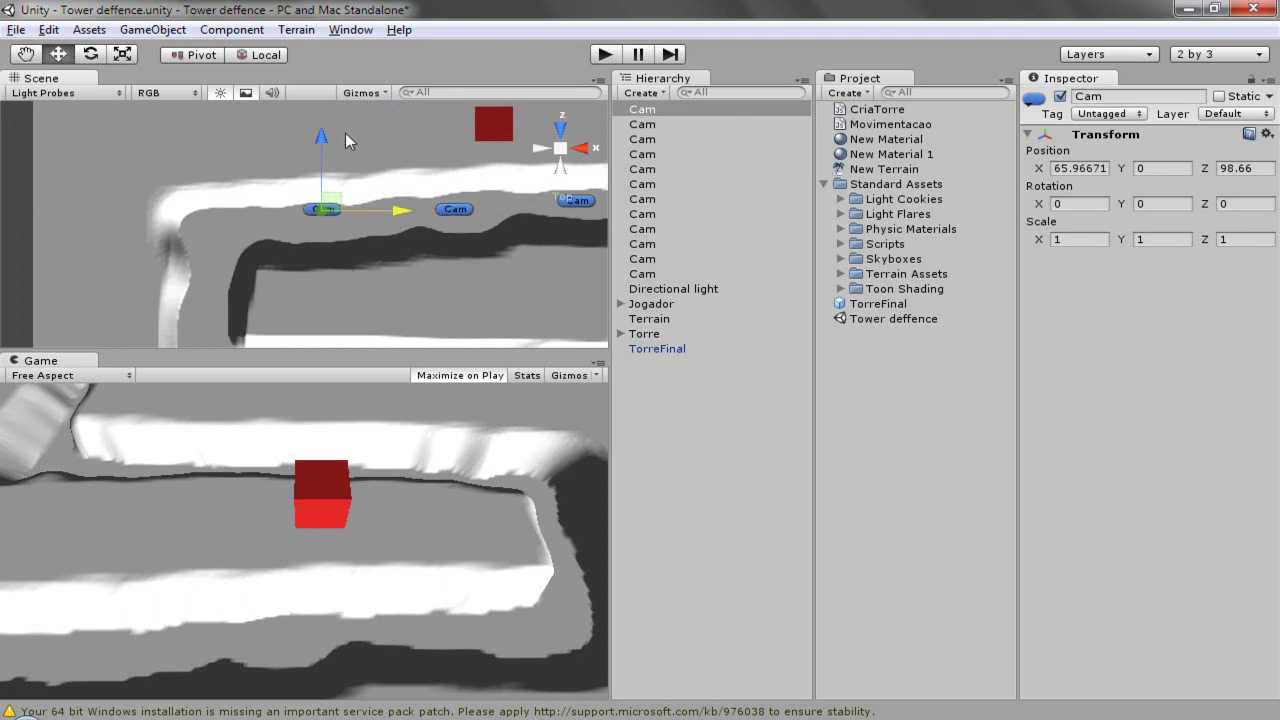
pyautogui.moveTo(321, 137); pyautogui.dragTo(323, 147)
pyautogui.hotkey('ctrl', 'd')
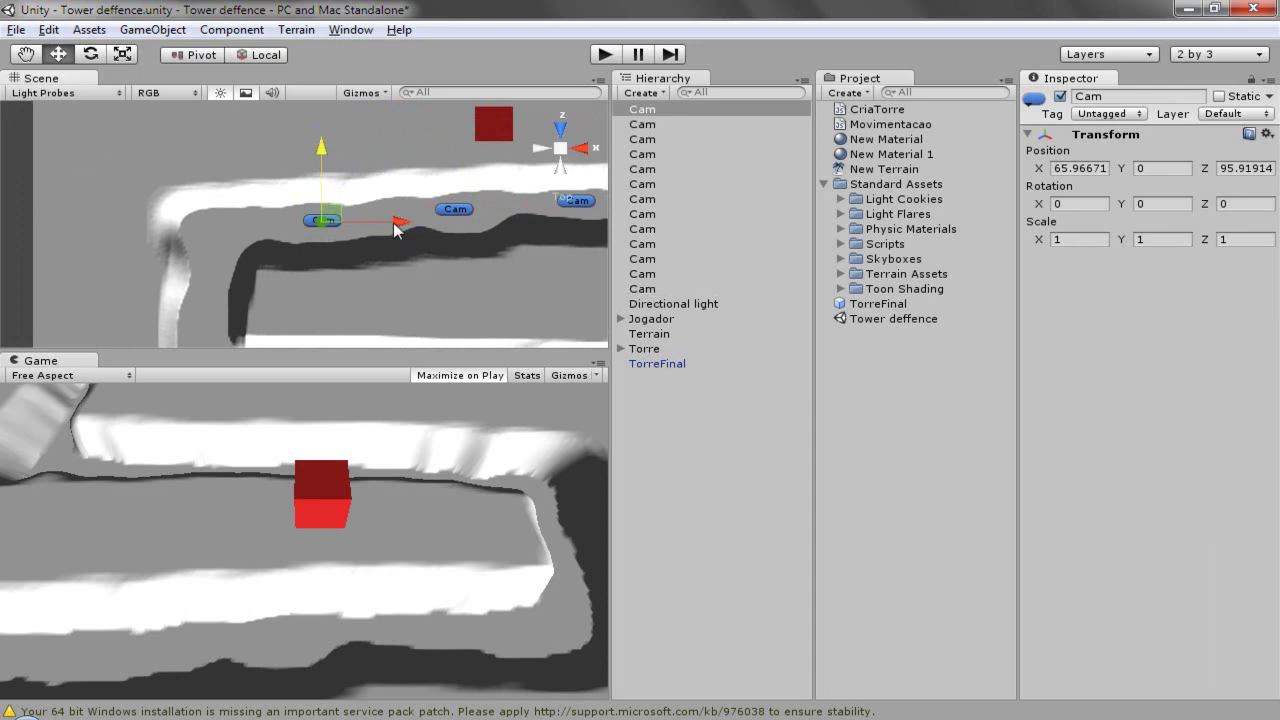
pyautogui.moveTo(358, 226); pyautogui.dragTo(292, 227)
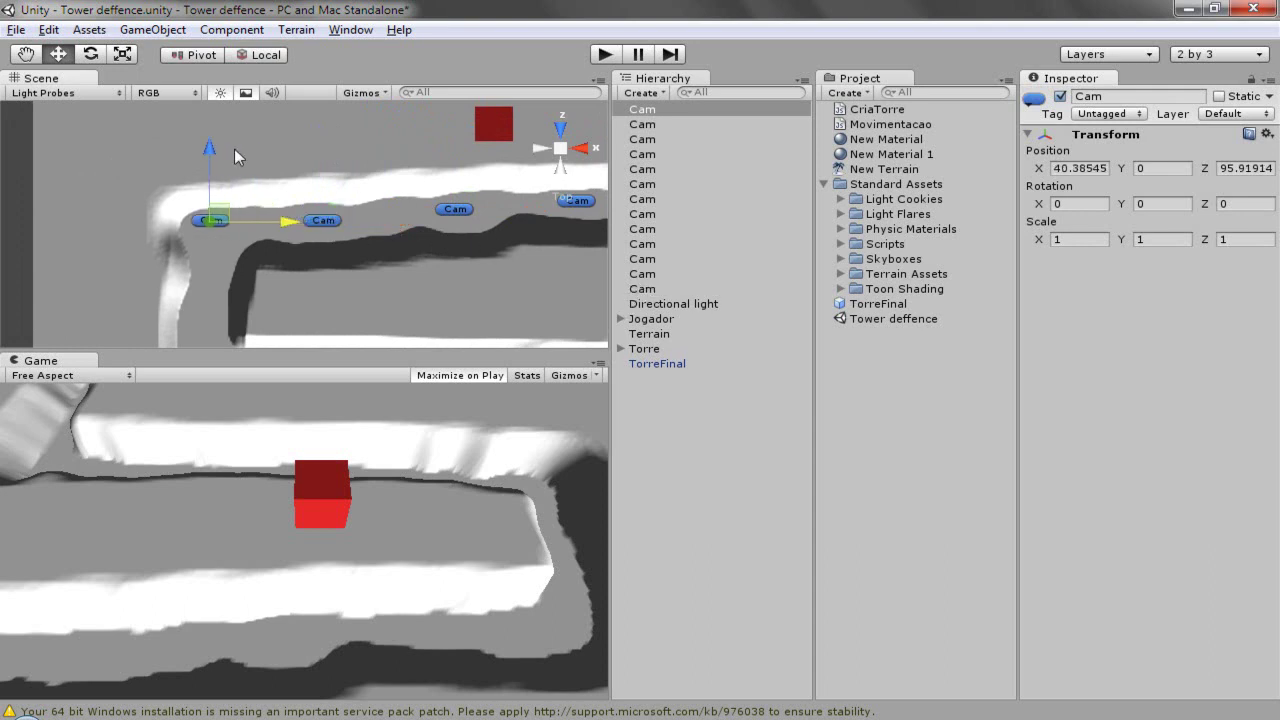
pyautogui.moveTo(213, 155); pyautogui.dragTo(214, 168)
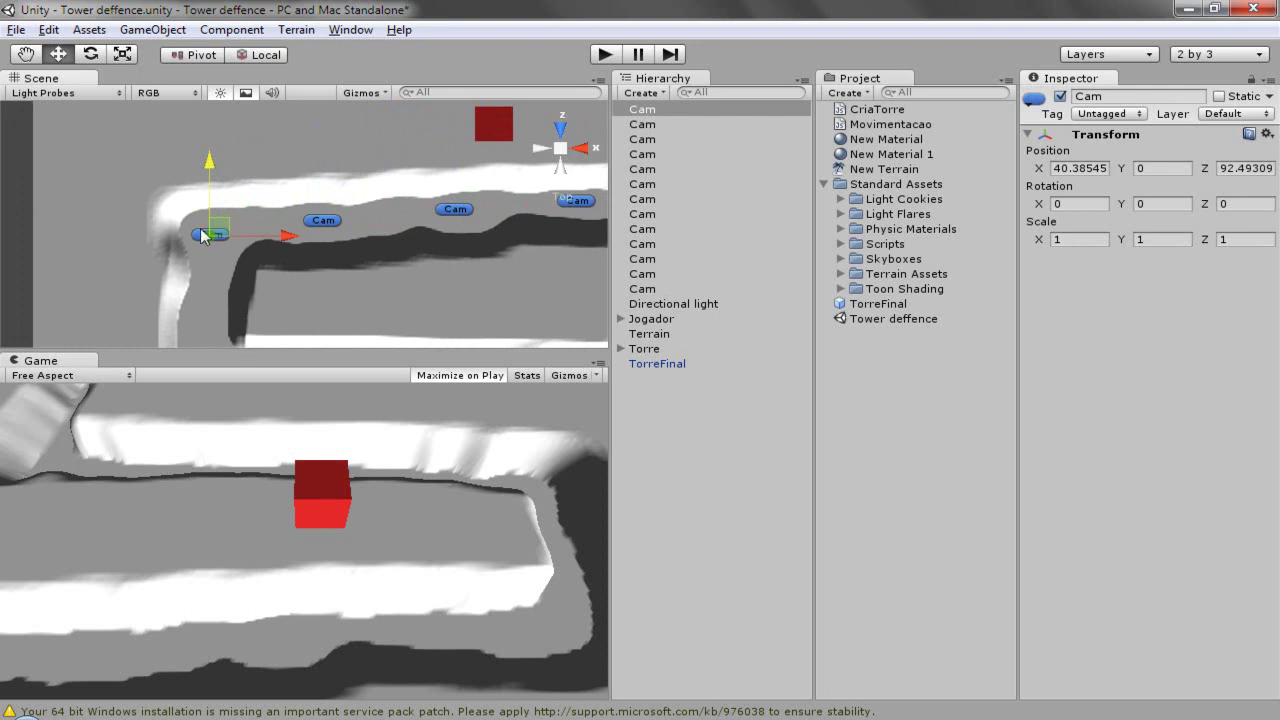
pyautogui.scroll(-3, 279, 243)
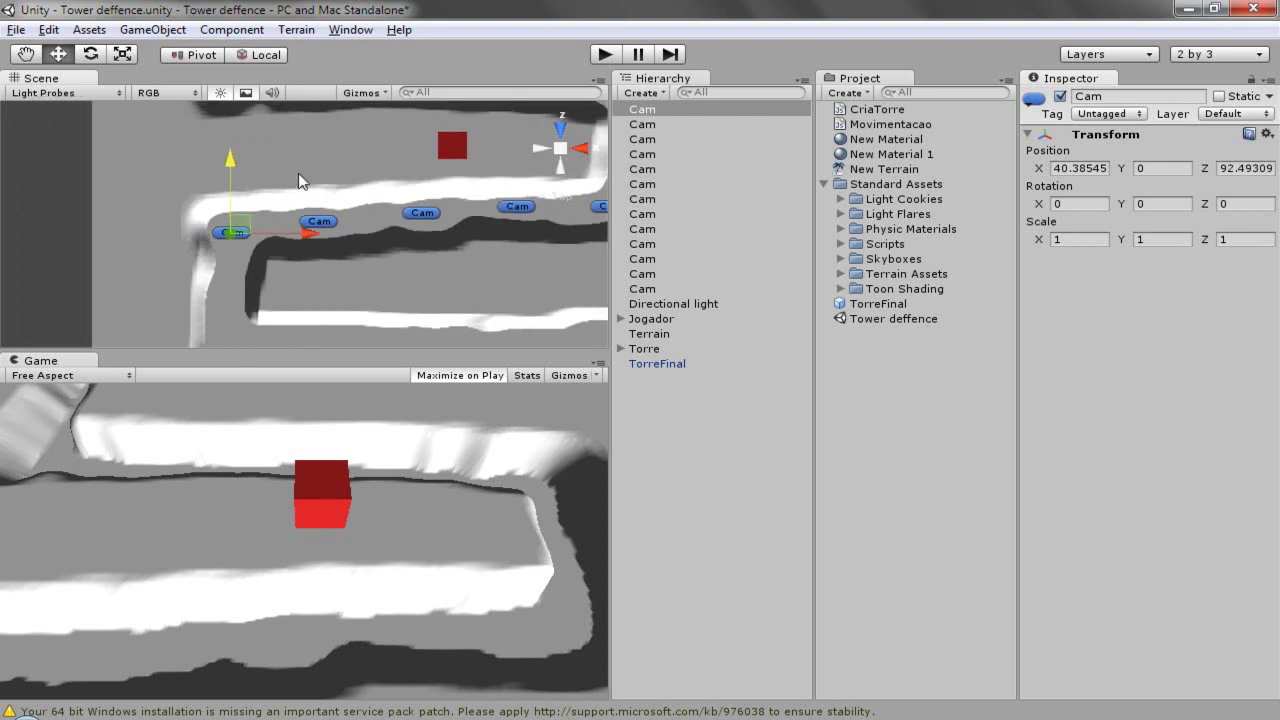
pyautogui.moveTo(289, 201); pyautogui.dragTo(290, 163, button='middle')
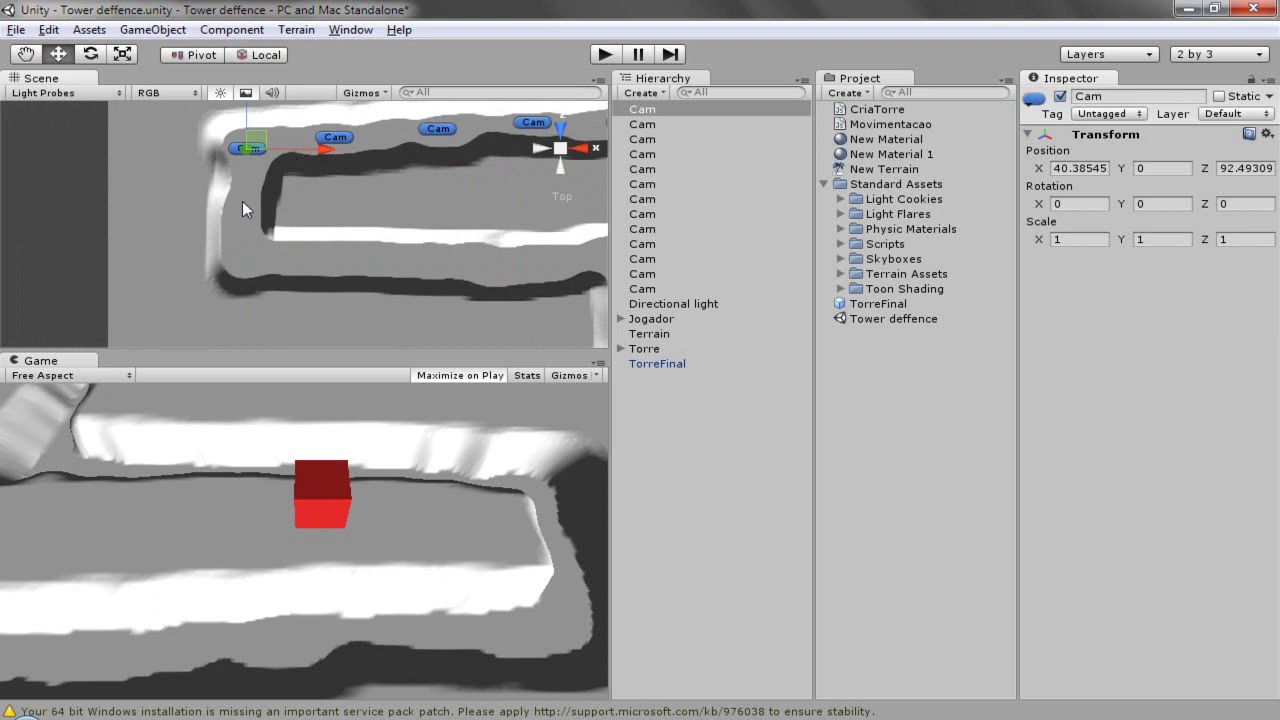
pyautogui.hotkey('ctrl', 'd')
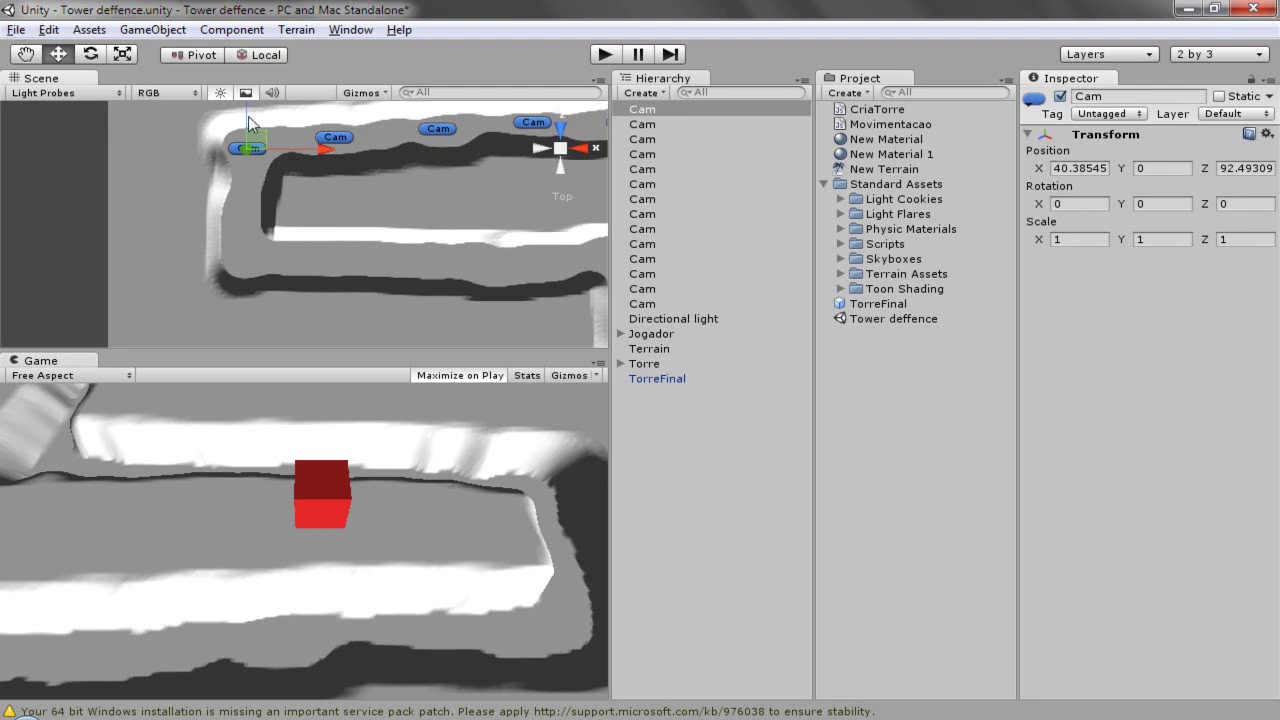
pyautogui.moveTo(248, 116)
pyautogui.mouseDown()
pyautogui.moveTo(253, 247)
pyautogui.moveTo(255, 223)
pyautogui.mouseUp()
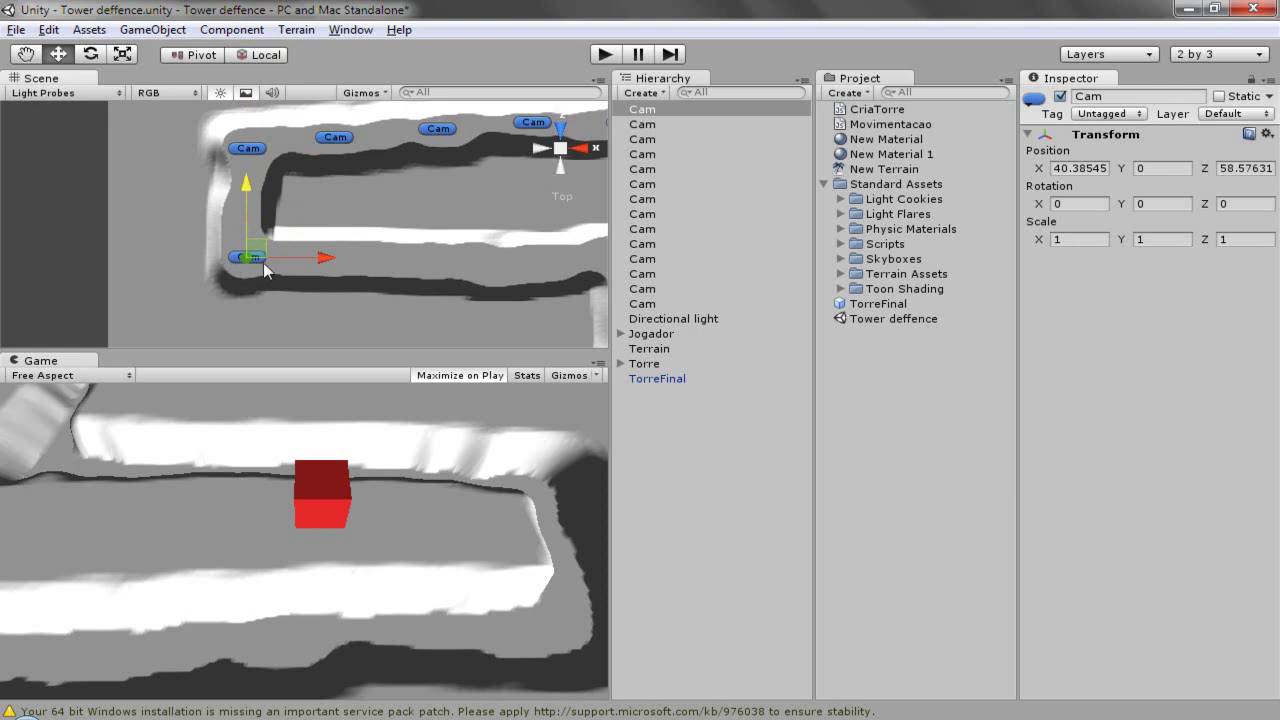
# Step: Duplicate Cam four times, placing the copies along the bottom road and down around the bend
pyautogui.hotkey('ctrl', 'd')
pyautogui.moveTo(323, 257); pyautogui.dragTo(452, 263)
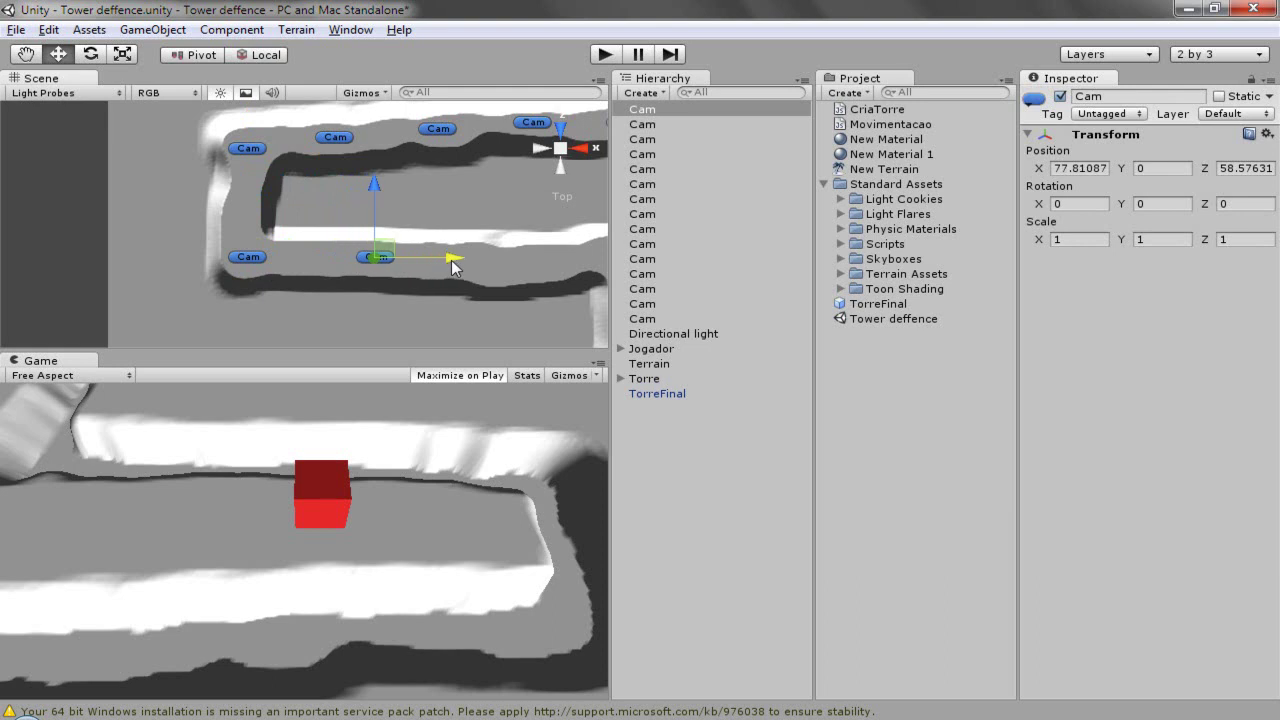
pyautogui.moveTo(515, 297); pyautogui.dragTo(251, 296, button='middle')
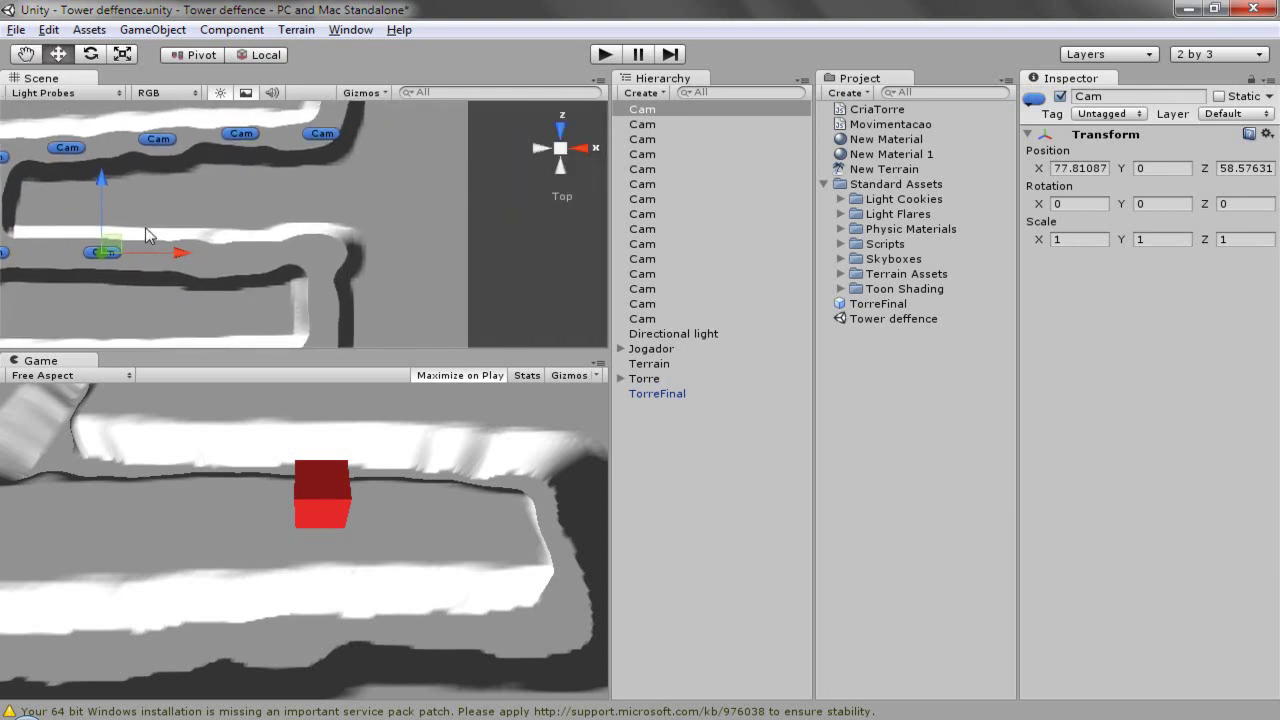
pyautogui.hotkey('ctrl', 'd')
pyautogui.moveTo(184, 262); pyautogui.dragTo(398, 273)
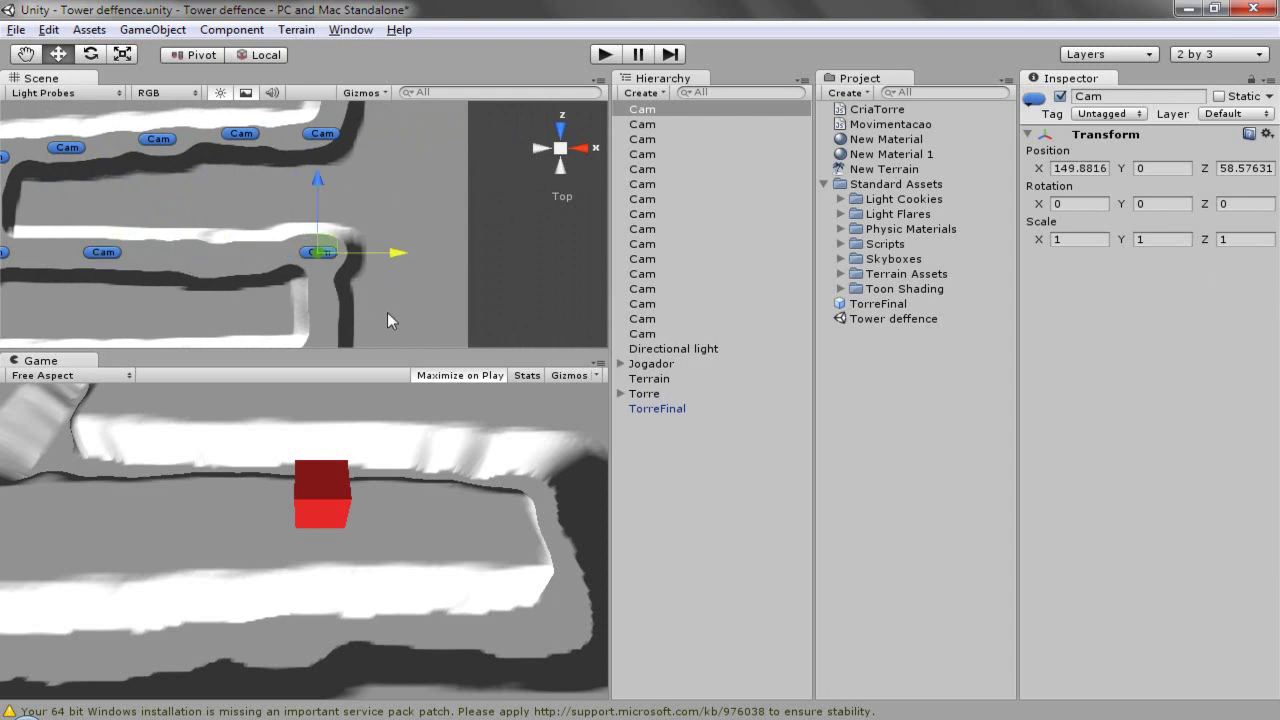
pyautogui.scroll(-2, 384, 320)
pyautogui.moveTo(373, 320); pyautogui.dragTo(342, 240, button='middle')
pyautogui.hotkey('ctrl', 'd')
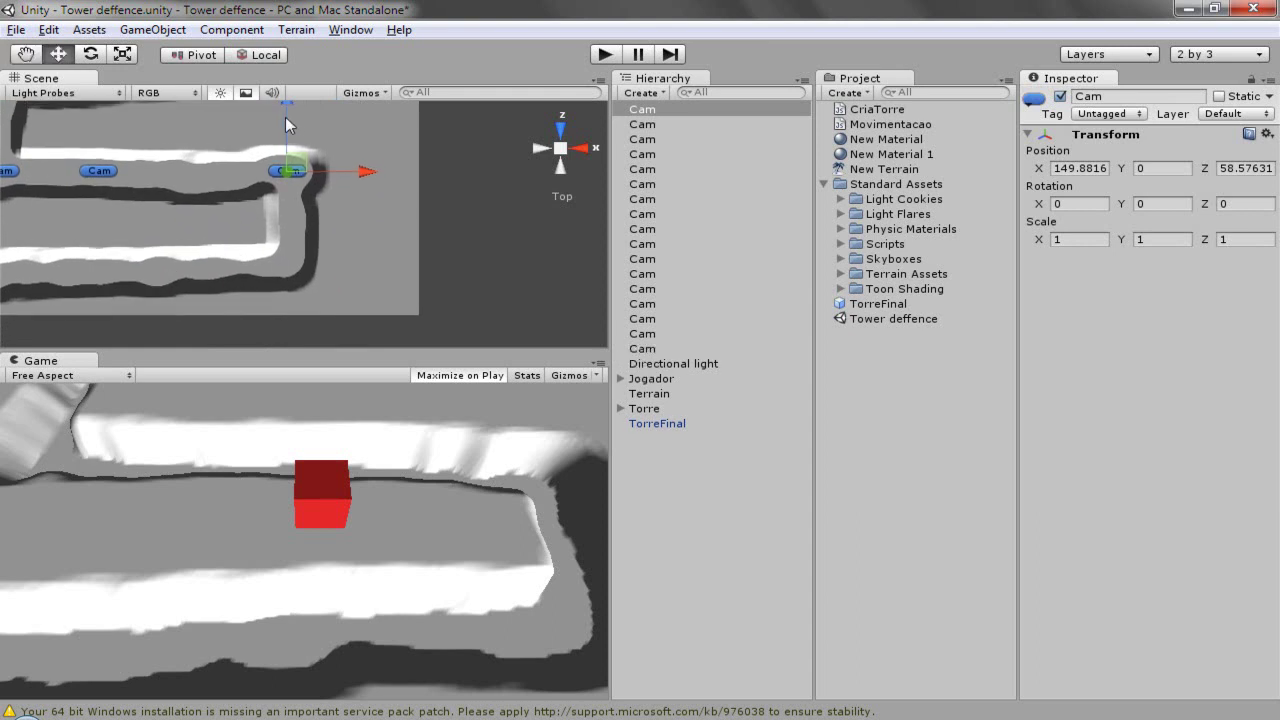
pyautogui.moveTo(283, 143)
pyautogui.mouseDown()
pyautogui.moveTo(311, 213)
pyautogui.moveTo(370, 227)
pyautogui.mouseUp()
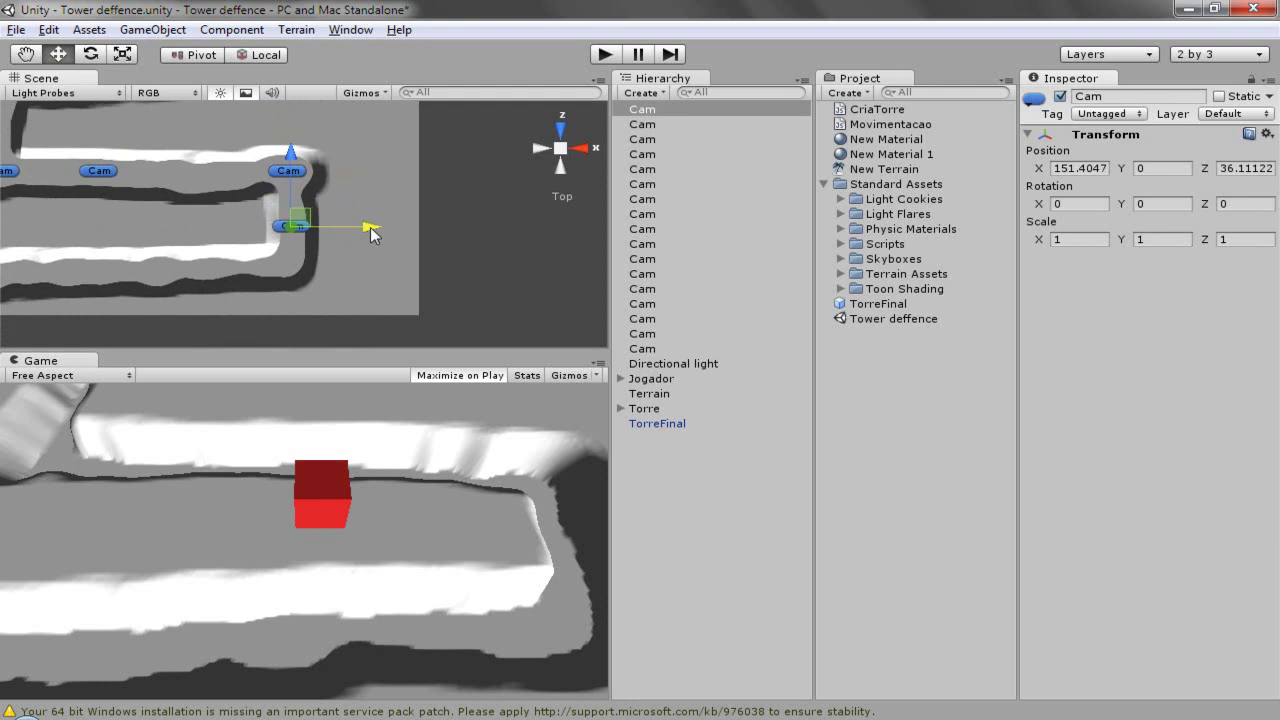
pyautogui.hotkey('ctrl', 'd')
pyautogui.moveTo(282, 151); pyautogui.dragTo(283, 195)
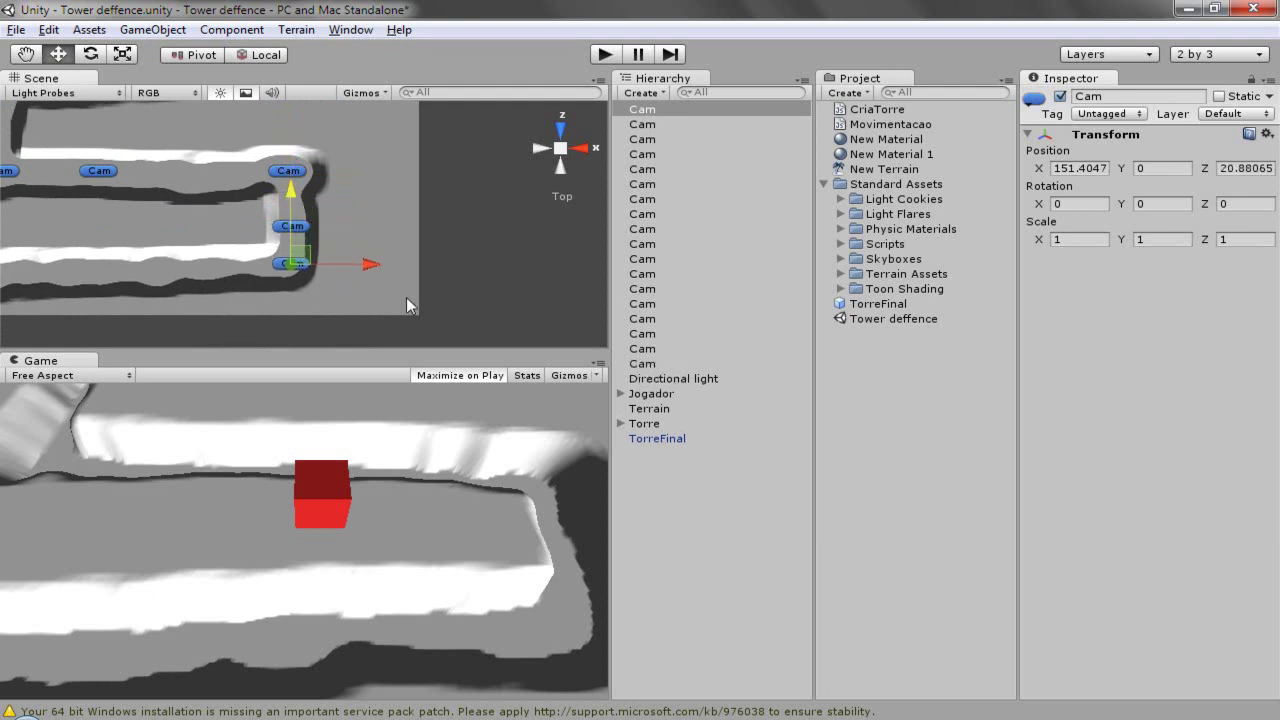
pyautogui.moveTo(363, 256); pyautogui.dragTo(356, 256)
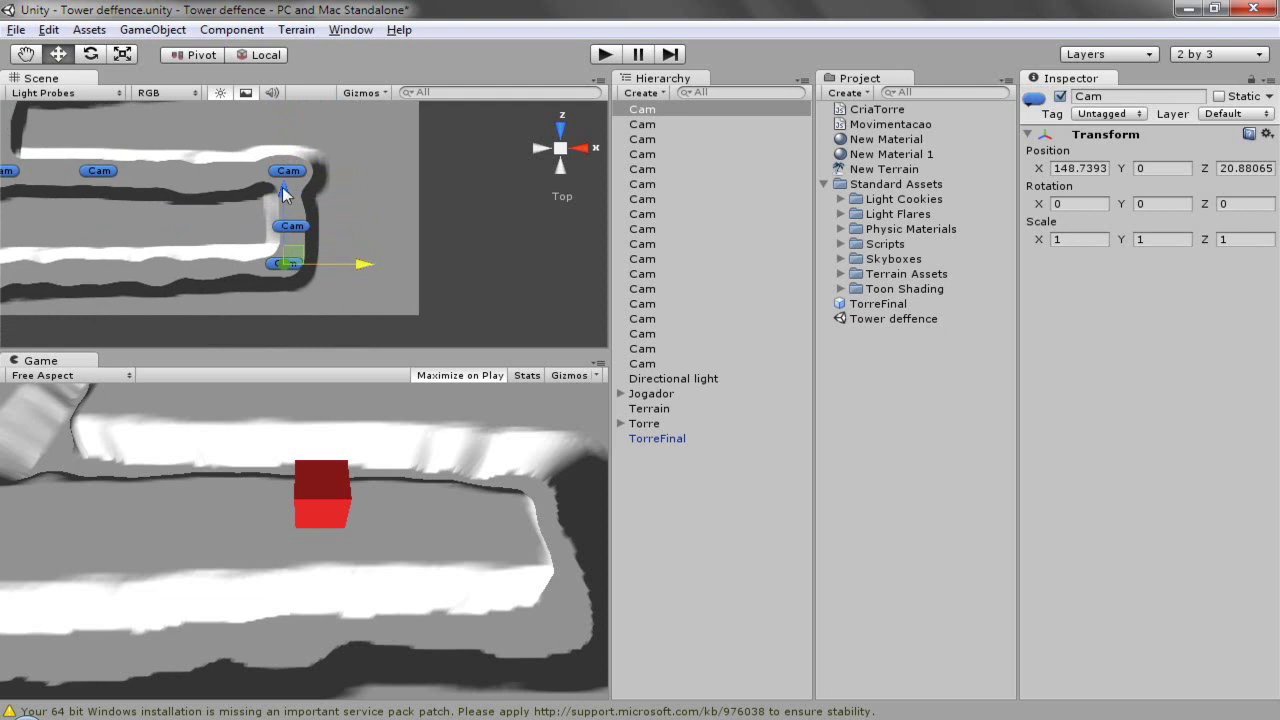
pyautogui.moveTo(285, 197); pyautogui.dragTo(286, 191)
pyautogui.moveTo(286, 190); pyautogui.dragTo(286, 188)
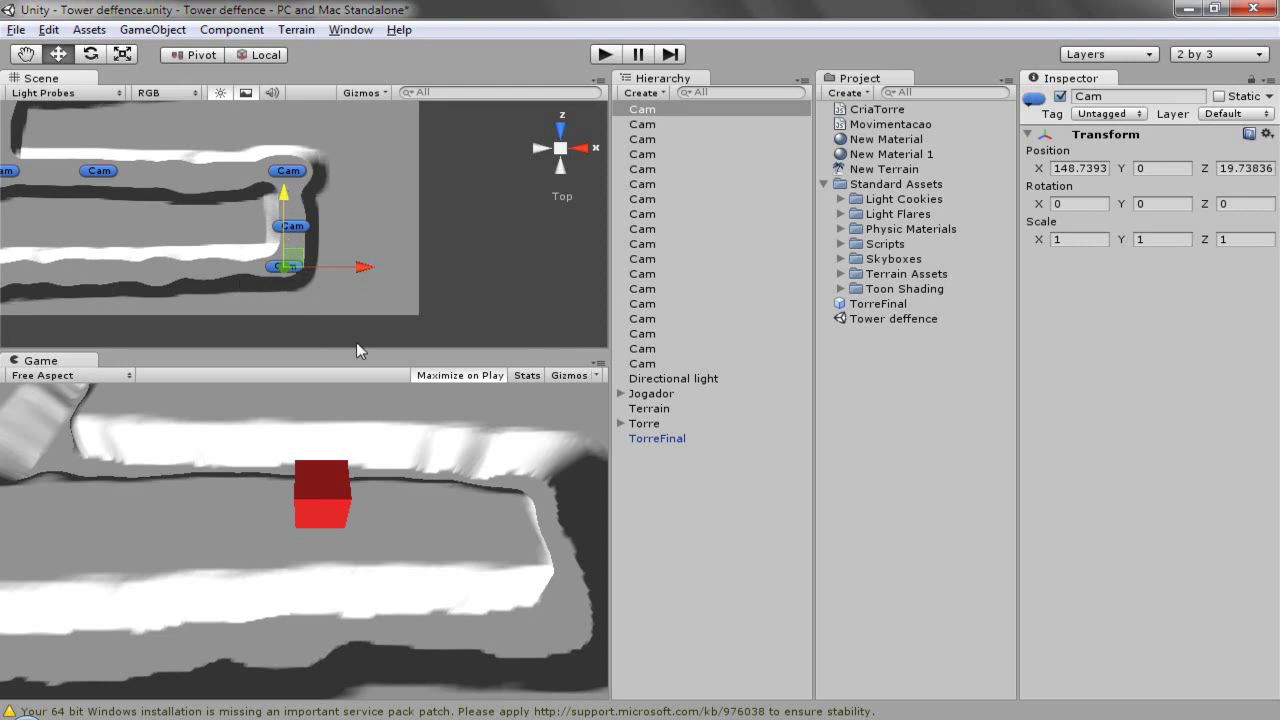
# Step: Add three more Cam copies leftward to the track start, ending at X 11.28418, Z 14.78843
pyautogui.hotkey('ctrl', 'd')
pyautogui.moveTo(203, 283); pyautogui.dragTo(340, 276, button='middle')
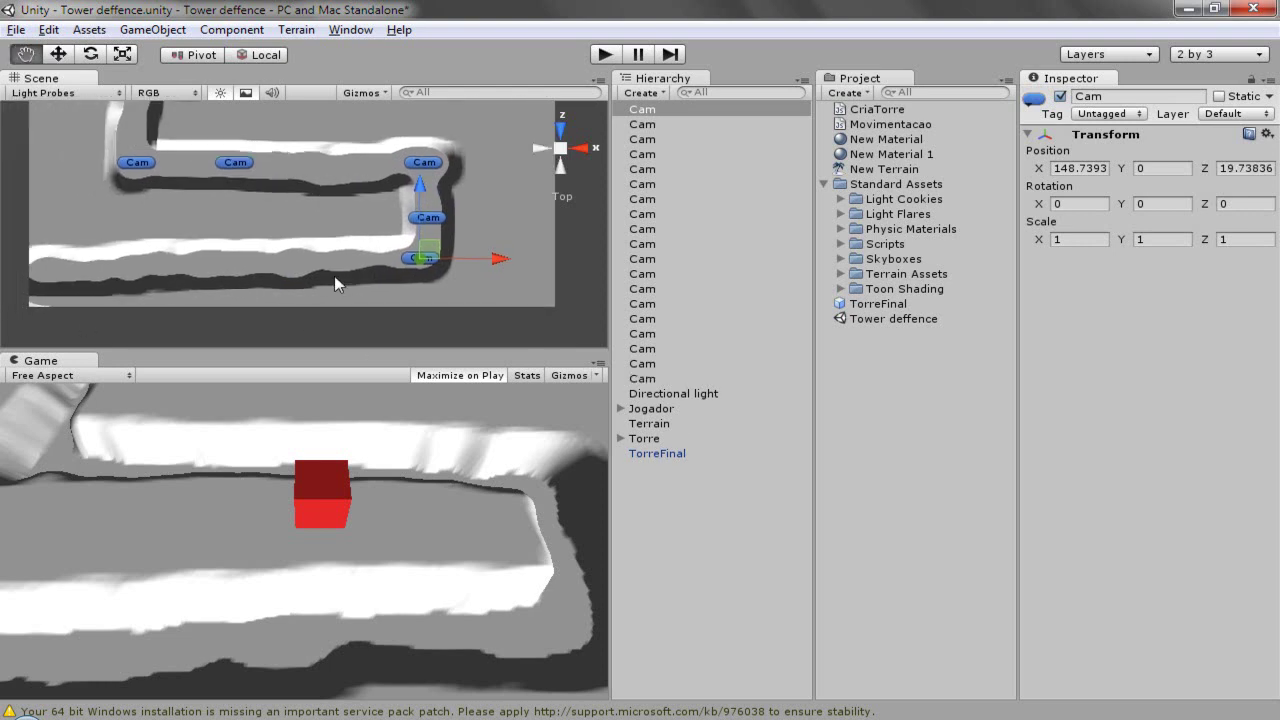
pyautogui.moveTo(483, 256); pyautogui.dragTo(400, 261)
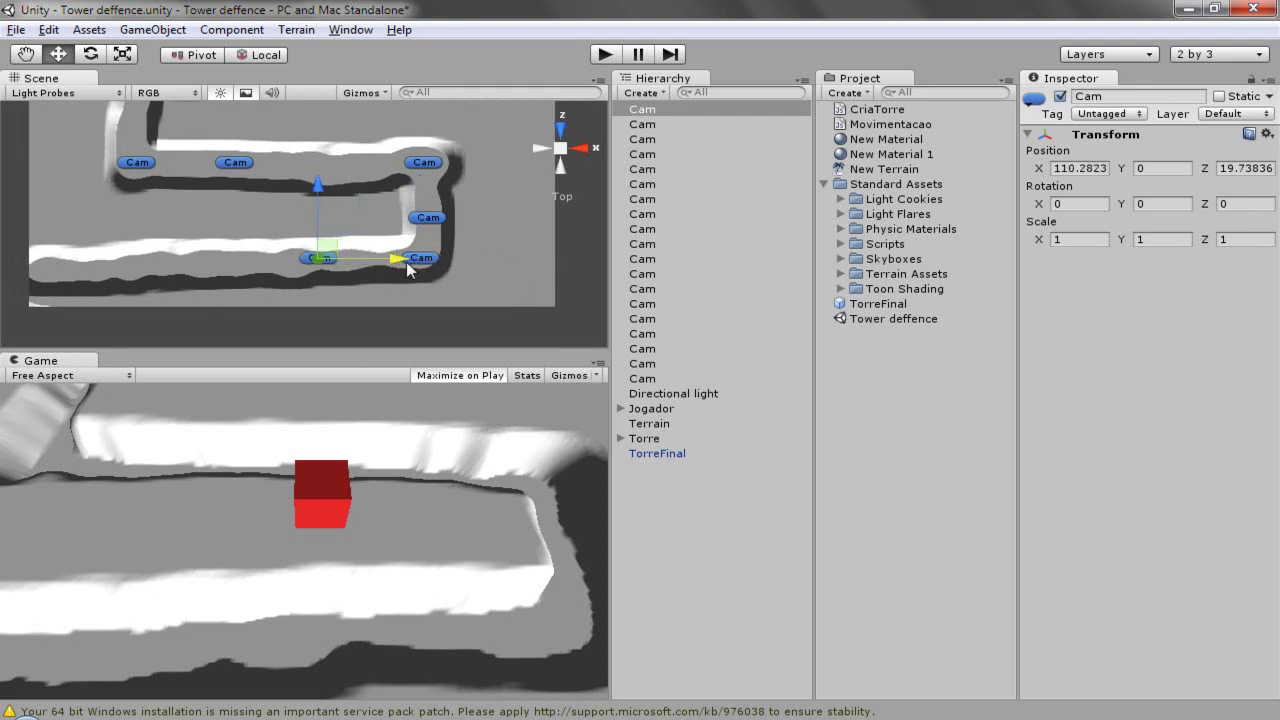
pyautogui.moveTo(334, 187); pyautogui.dragTo(334, 190)
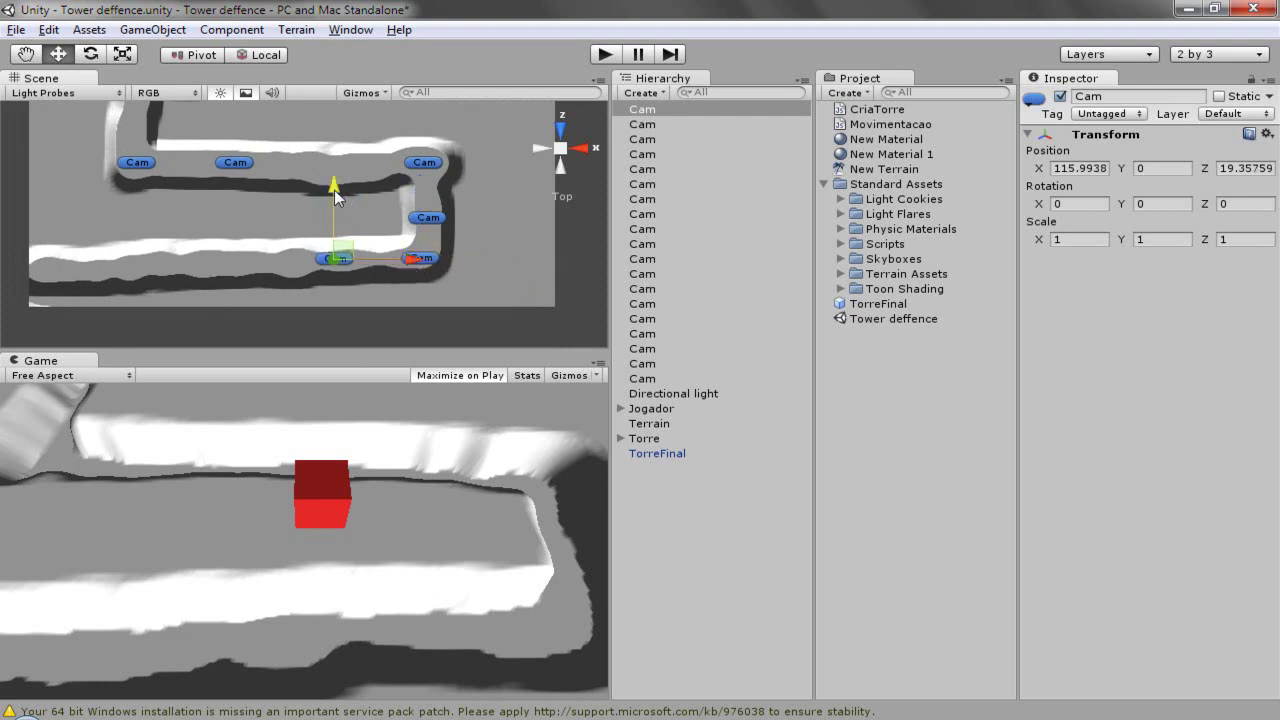
pyautogui.hotkey('ctrl', 'd')
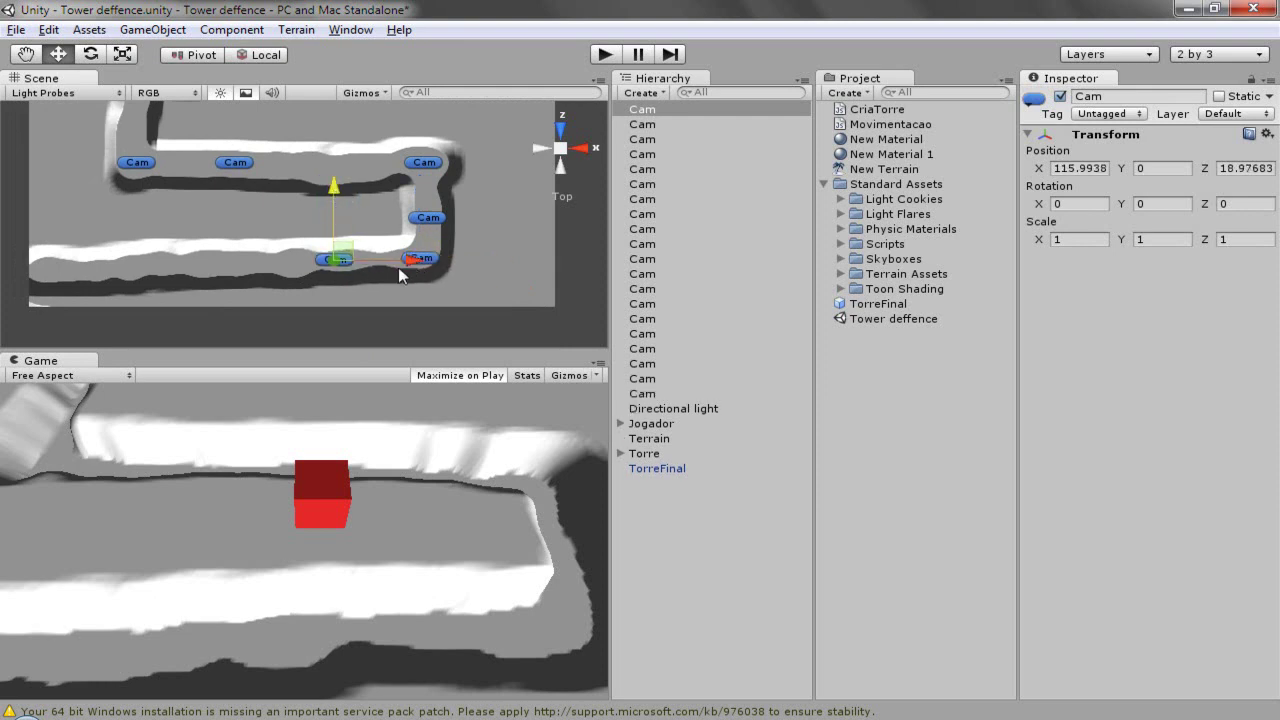
pyautogui.moveTo(415, 260); pyautogui.dragTo(305, 259)
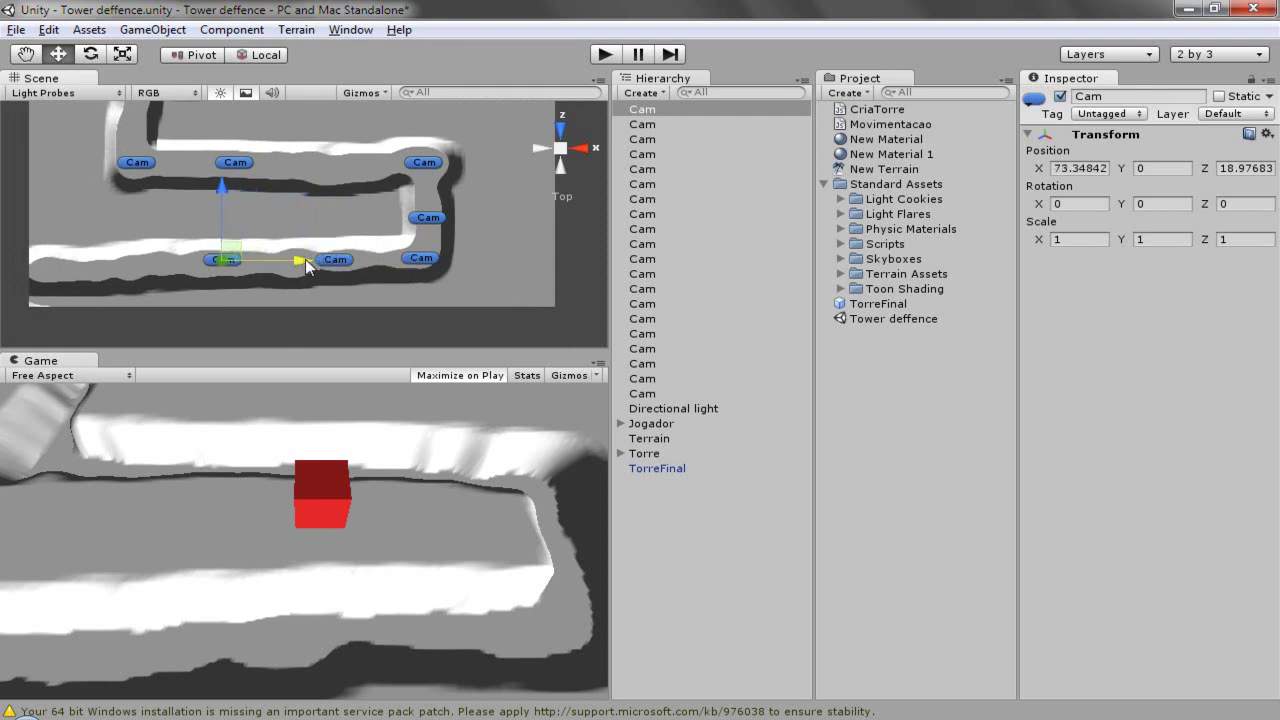
pyautogui.hotkey('ctrl', 'd')
pyautogui.moveTo(304, 259); pyautogui.dragTo(148, 261)
pyautogui.moveTo(80, 213); pyautogui.dragTo(89, 198)
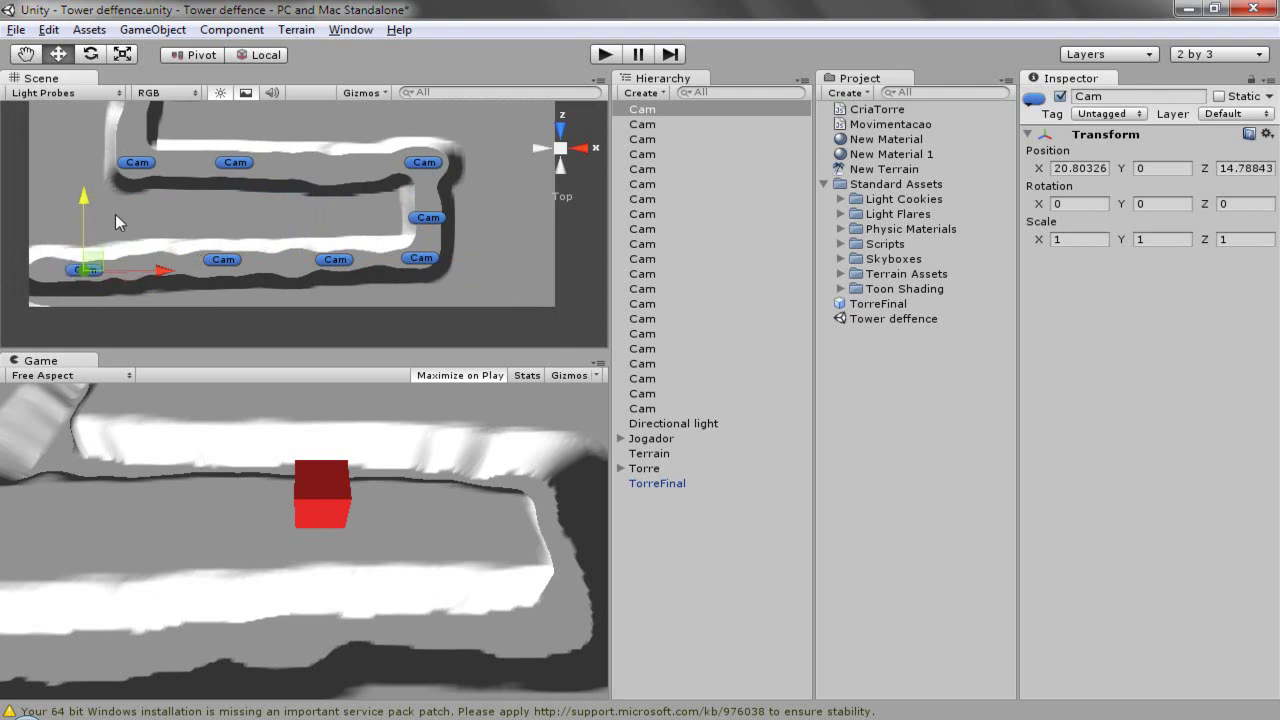
pyautogui.moveTo(157, 274); pyautogui.dragTo(133, 272)
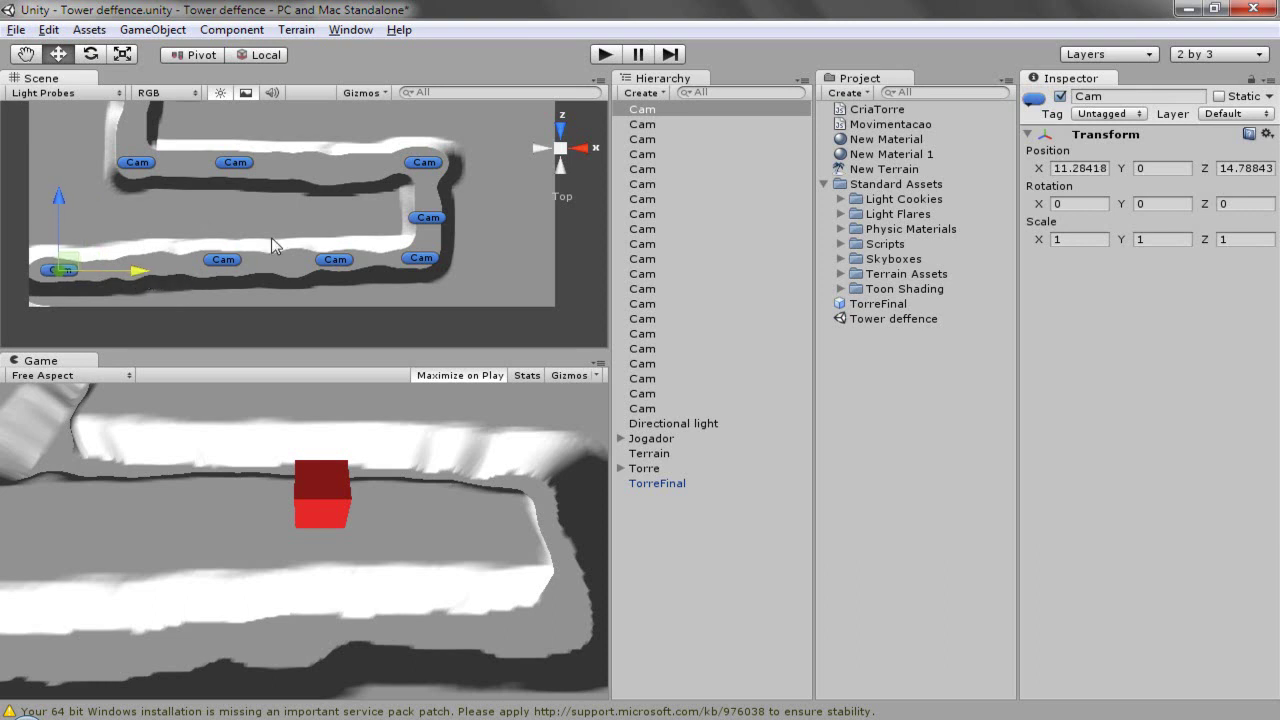
pyautogui.scroll(-3, 272, 237)
pyautogui.scroll(-2, 272, 237)
pyautogui.scroll(-2, 272, 237)
pyautogui.scroll(-1, 272, 240)
pyautogui.scroll(-2, 272, 240)
pyautogui.scroll(-1, 272, 240)
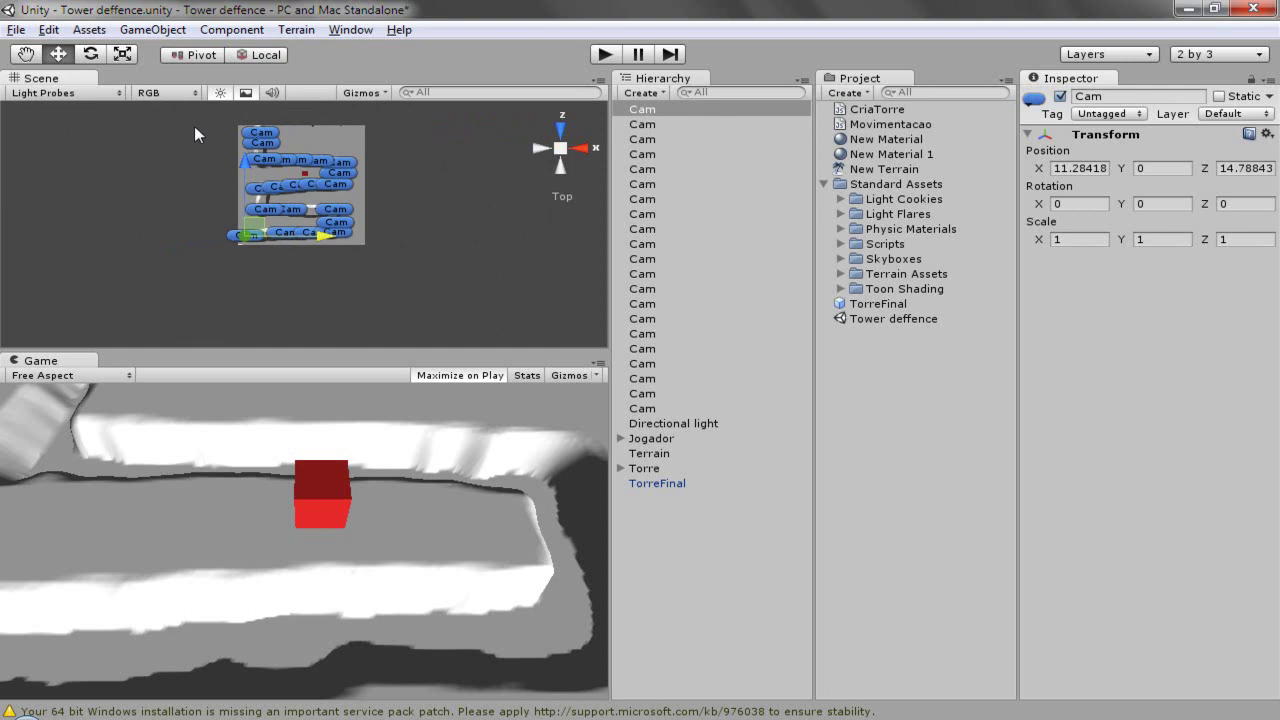
# Step: Step through the Cam rows in the Hierarchy and drag a Cam waypoint onto the top Cam
pyautogui.click(655, 409)
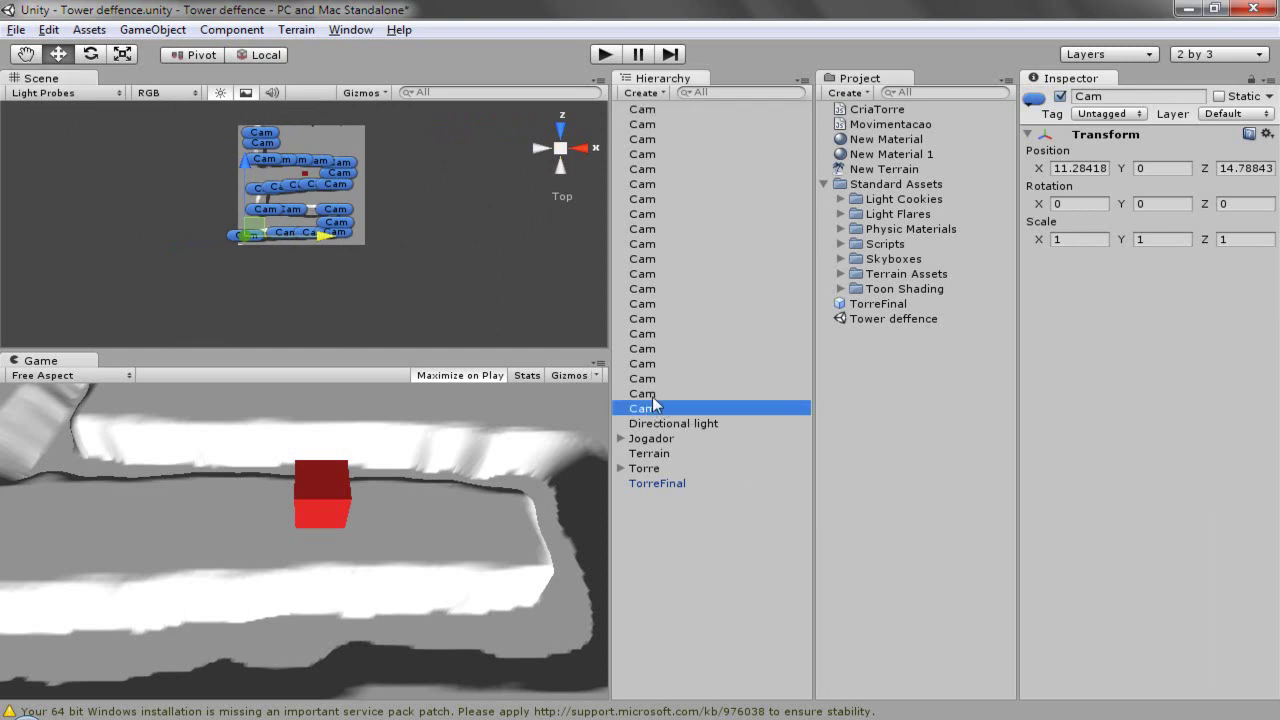
pyautogui.press('Up')
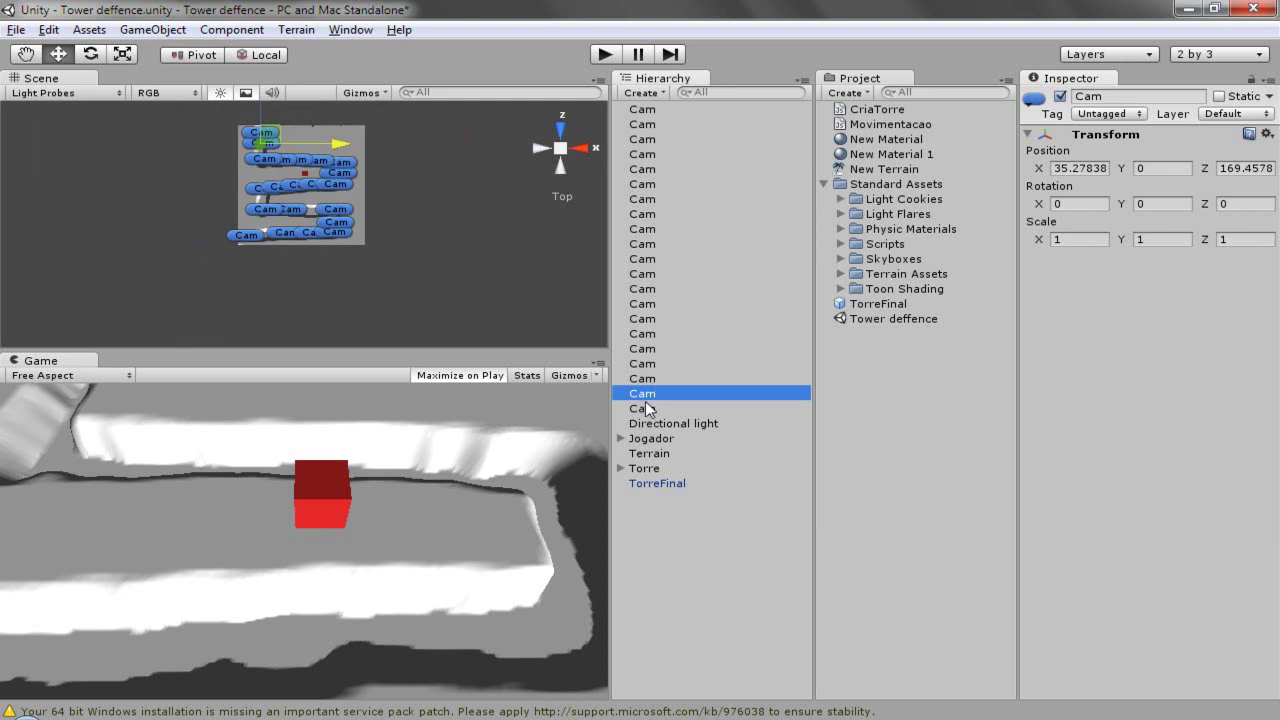
pyautogui.click(648, 424)
pyautogui.click(649, 409)
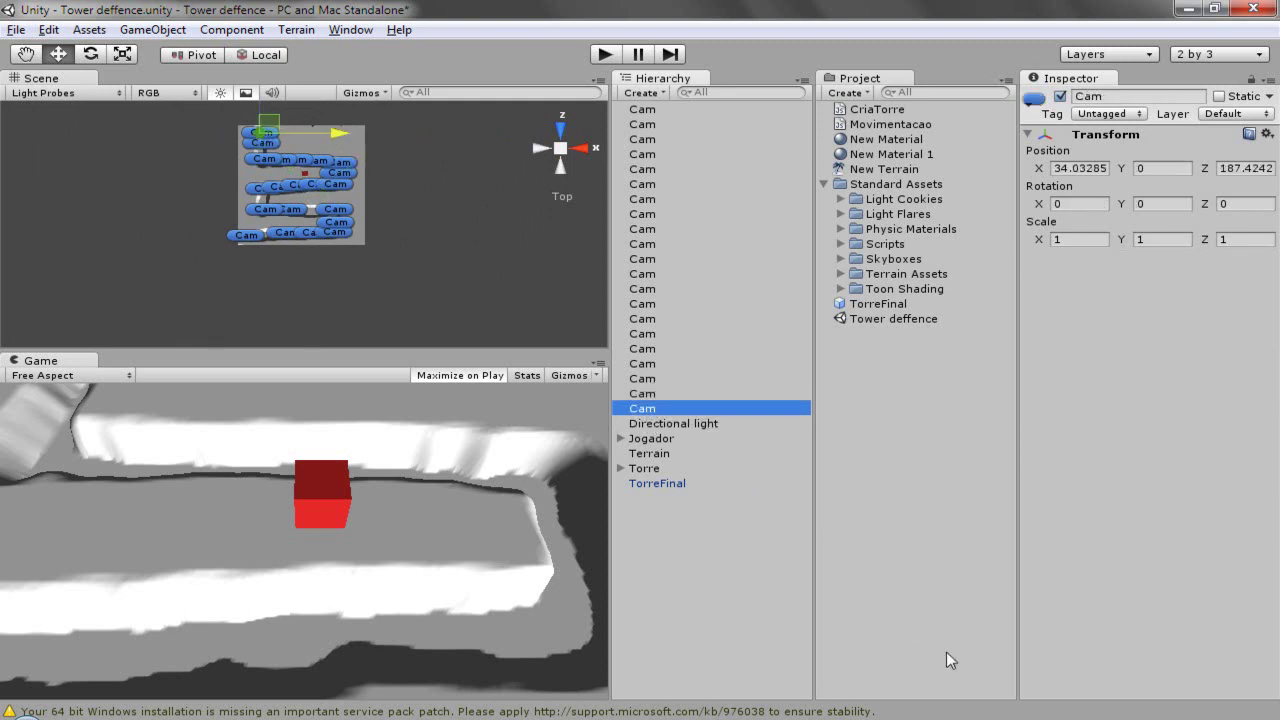
pyautogui.press('Up')
pyautogui.press('Up')
pyautogui.press('Up')
pyautogui.press('Up')
pyautogui.press('Up')
pyautogui.press('Up')
pyautogui.press('Up')
pyautogui.press('Up')
pyautogui.press('Up')
pyautogui.press('Up')
pyautogui.press('Up')
pyautogui.press('Up')
pyautogui.press('Up')
pyautogui.press('Up')
pyautogui.press('Up')
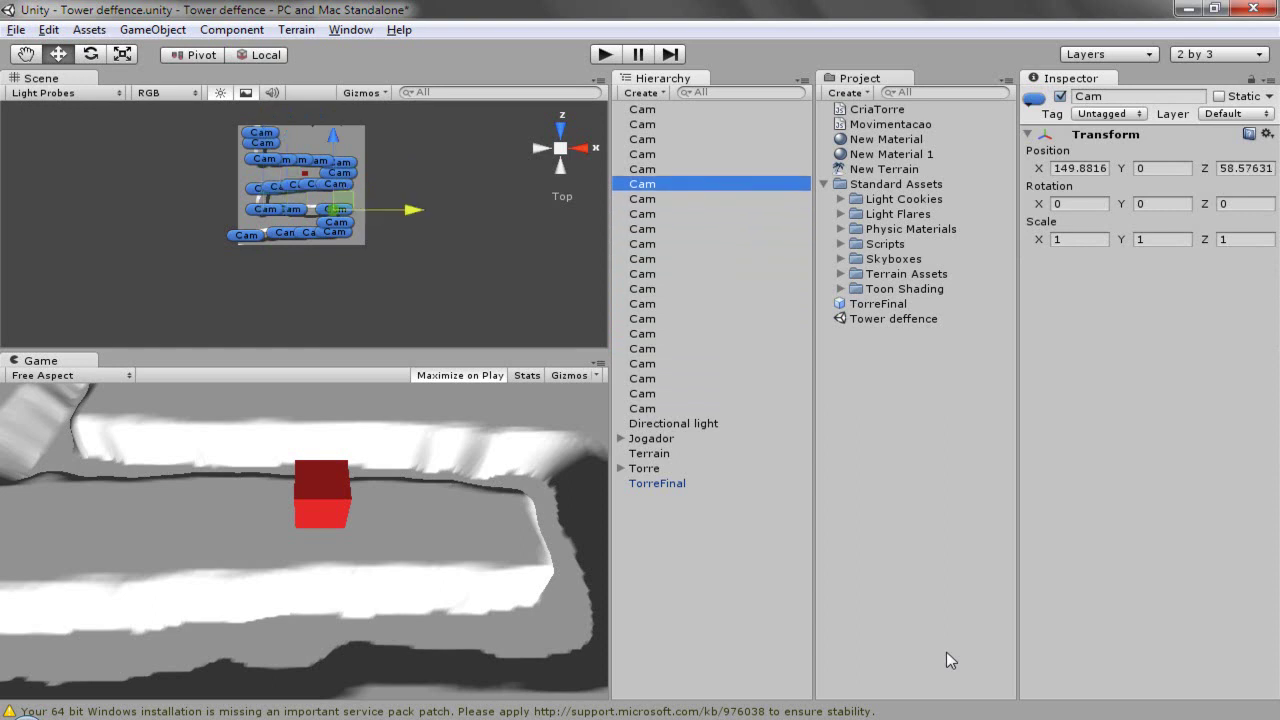
pyautogui.press('Up')
pyautogui.press('Up')
pyautogui.press('Up')
pyautogui.press('Up')
pyautogui.press('Up')
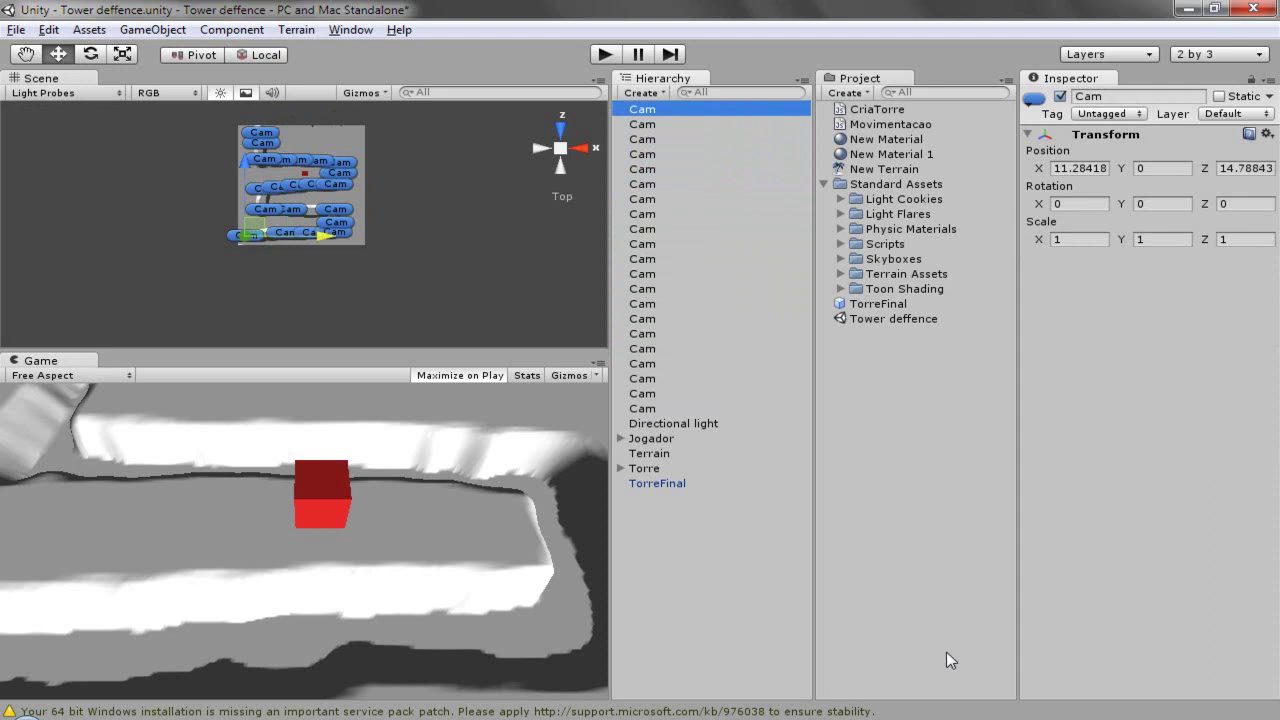
pyautogui.moveTo(657, 117); pyautogui.dragTo(633, 127)
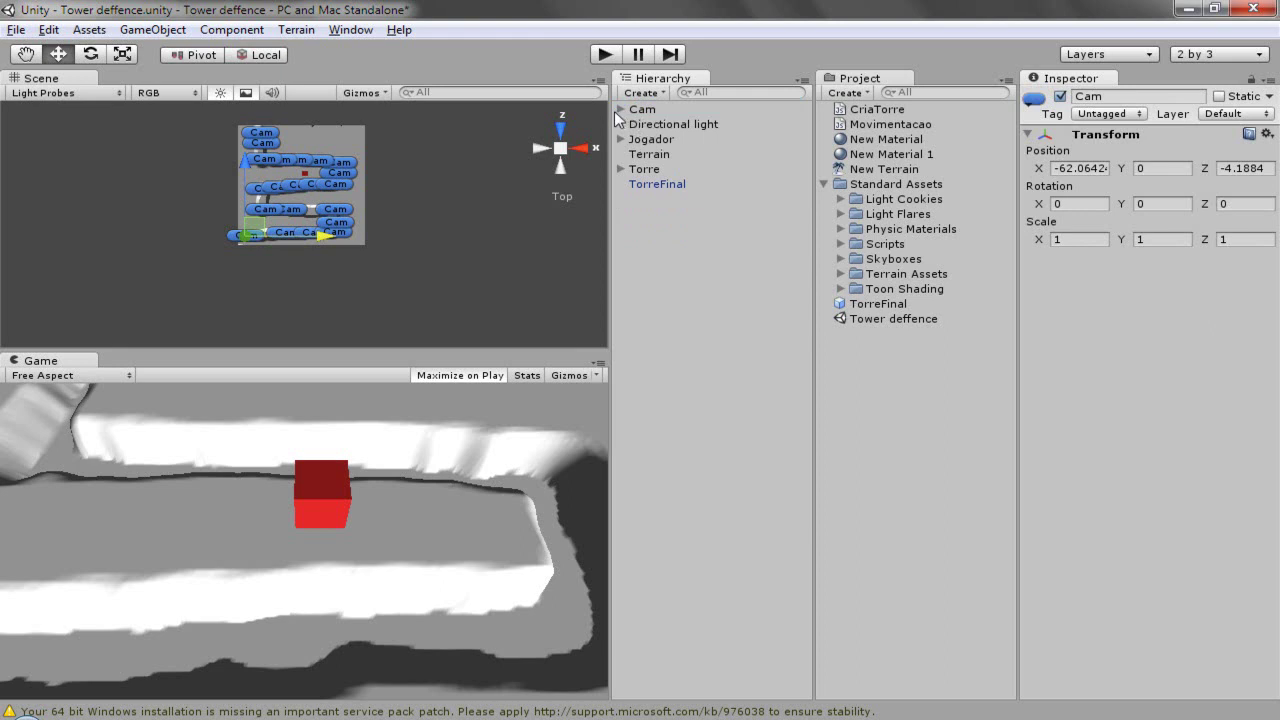
pyautogui.click(620, 108)
pyautogui.click(650, 124)
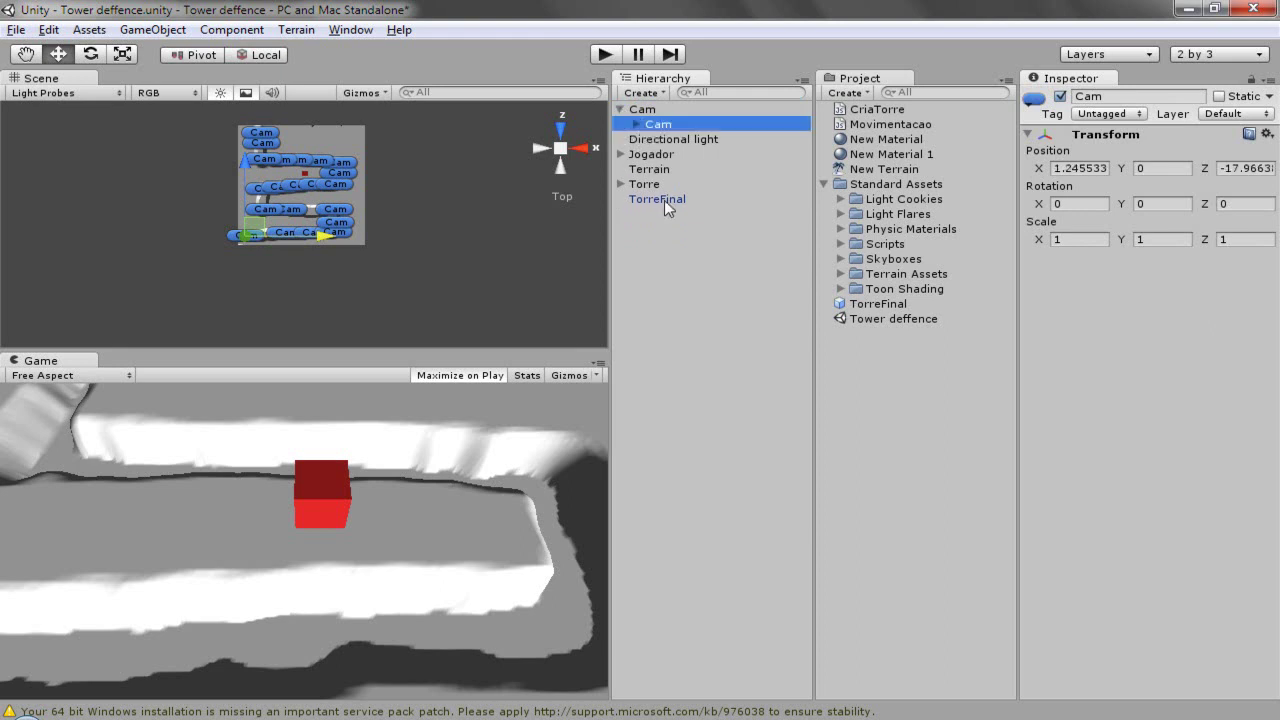
pyautogui.press('Right')
pyautogui.press('Right')
pyautogui.press('Right')
pyautogui.press('Right')
pyautogui.press('Right')
pyautogui.press('Right')
pyautogui.press('Right')
pyautogui.press('Right')
pyautogui.press('Right')
pyautogui.press('Right')
pyautogui.press('Right')
pyautogui.press('Right')
pyautogui.press('Right')
pyautogui.press('Right')
pyautogui.press('Right')
pyautogui.press('Right')
pyautogui.press('Right')
pyautogui.press('Right')
pyautogui.press('Right')
pyautogui.press('Right')
pyautogui.press('Right')
pyautogui.press('Right')
pyautogui.press('Right')
pyautogui.press('Right')
pyautogui.press('Right')
pyautogui.press('Right')
pyautogui.press('Right')
pyautogui.press('Right')
pyautogui.press('Down')
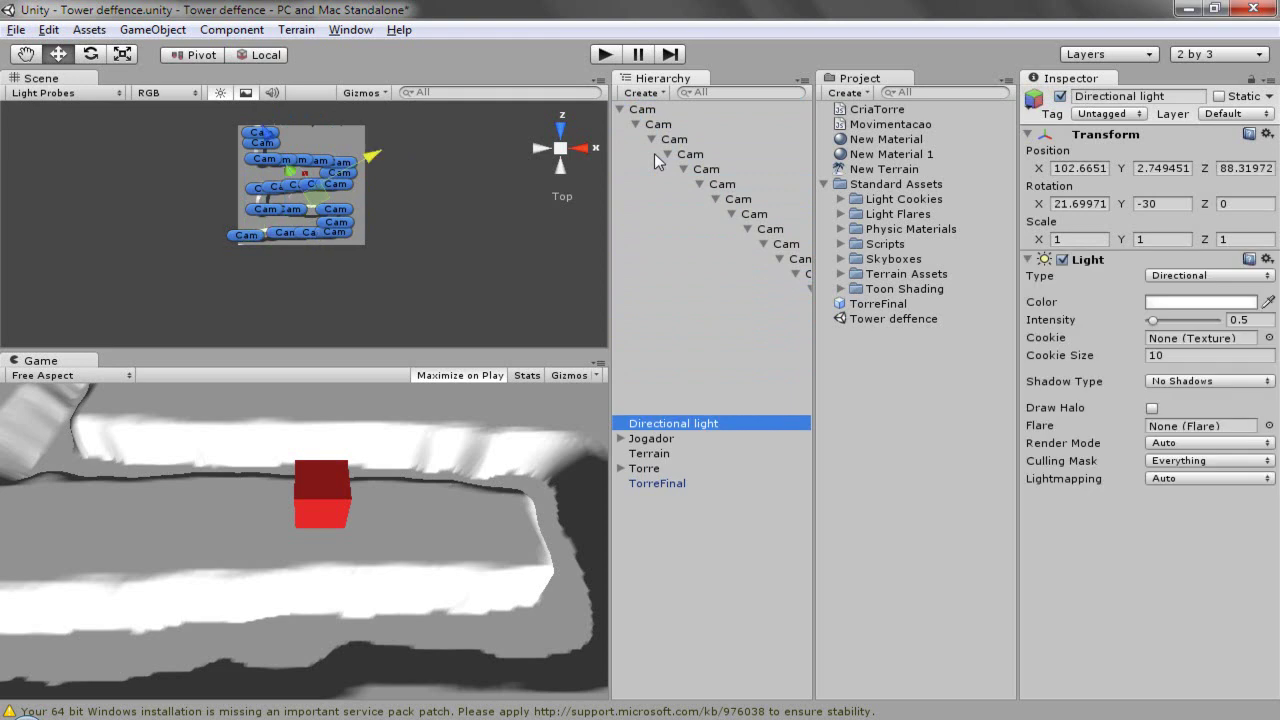
pyautogui.press('Up')
pyautogui.press('Left')
pyautogui.press('Left')
pyautogui.press('Left')
pyautogui.press('Left')
pyautogui.press('Left')
pyautogui.press('Left')
pyautogui.press('Left')
pyautogui.press('Left')
pyautogui.press('Left')
pyautogui.press('Left')
pyautogui.press('Left')
pyautogui.press('Left')
pyautogui.press('Left')
pyautogui.press('Left')
pyautogui.press('Left')
pyautogui.press('Left')
pyautogui.press('Left')
pyautogui.press('Left')
pyautogui.press('Left')
pyautogui.press('Left')
pyautogui.press('Left')
pyautogui.press('Left')
pyautogui.press('Left')
pyautogui.press('Left')
pyautogui.press('Left')
pyautogui.press('Left')
pyautogui.press('Left')
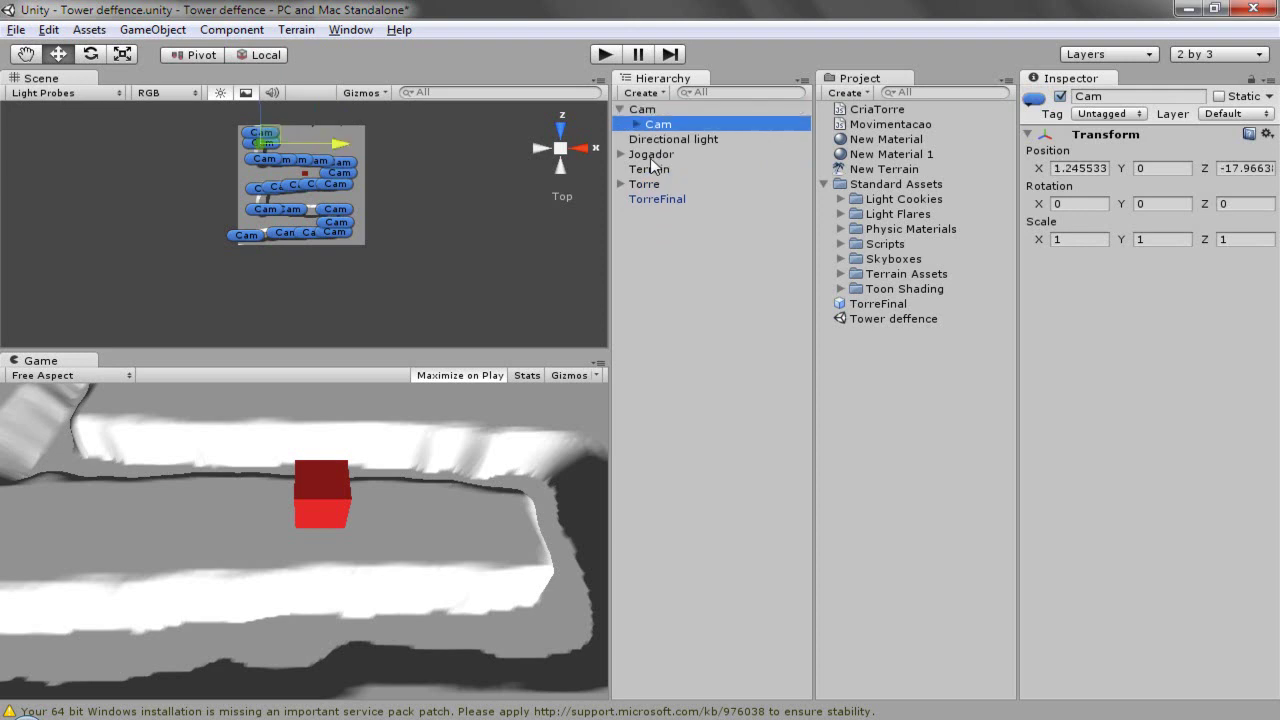
pyautogui.press('Right')
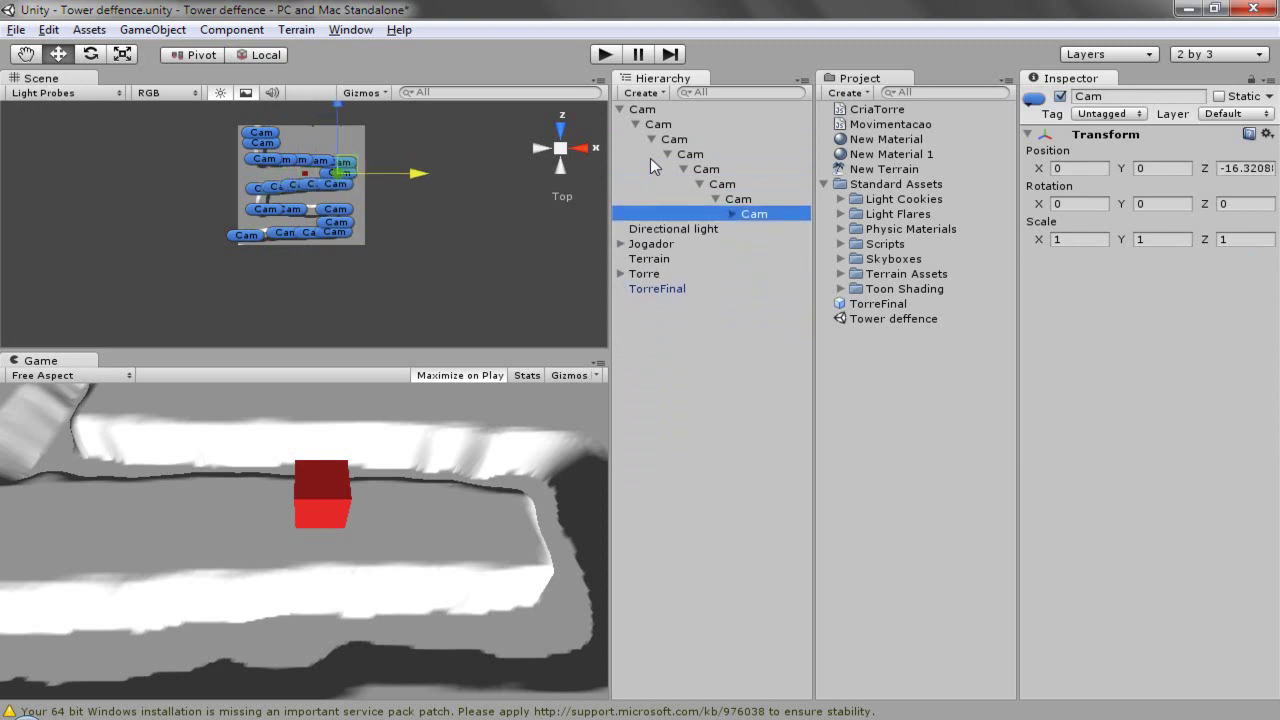
pyautogui.hotkey('ctrl', 'z')
pyautogui.hotkey('ctrl', 'z')
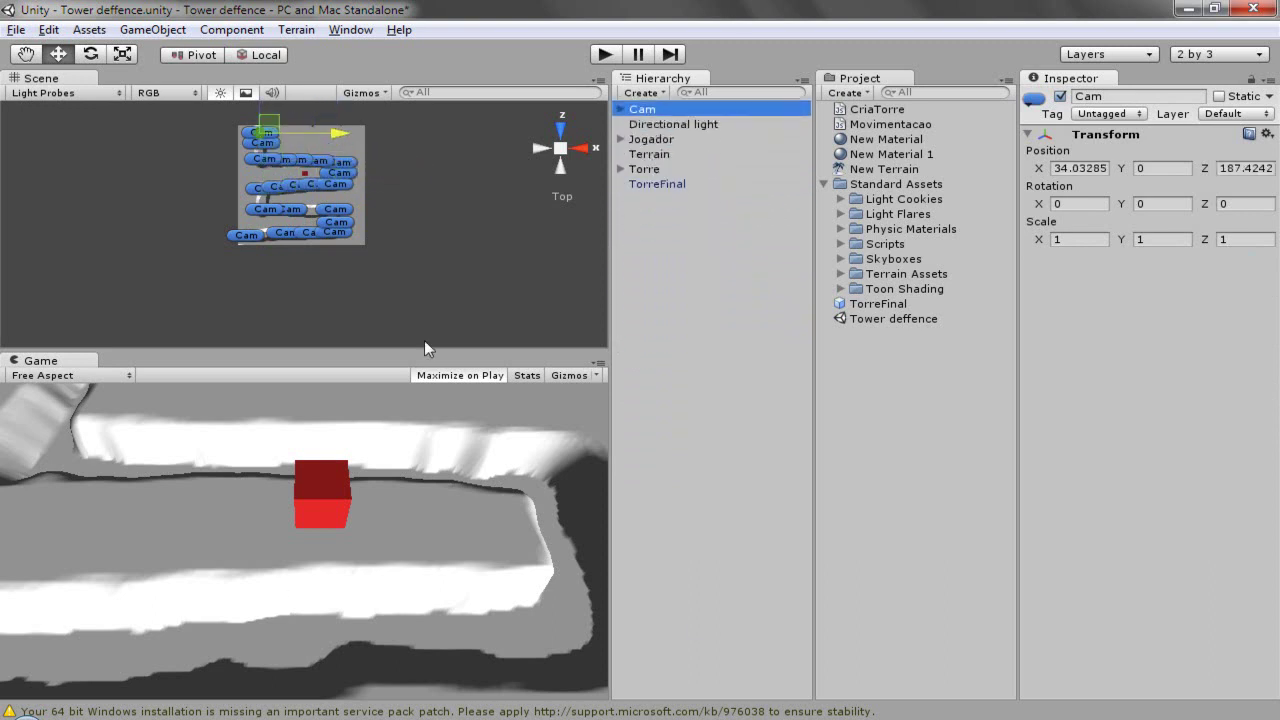
# Step: Switch the scene to a front perspective view and select the top Cam object
pyautogui.click(562, 134)
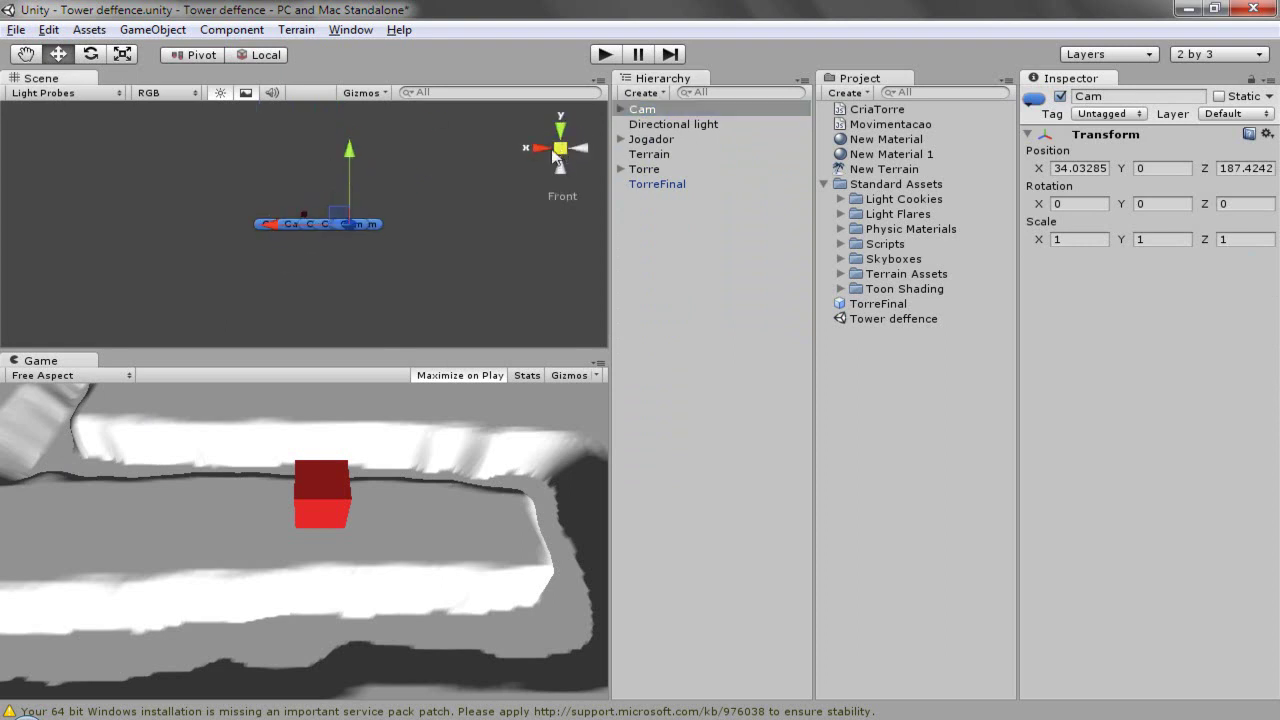
pyautogui.click(559, 153)
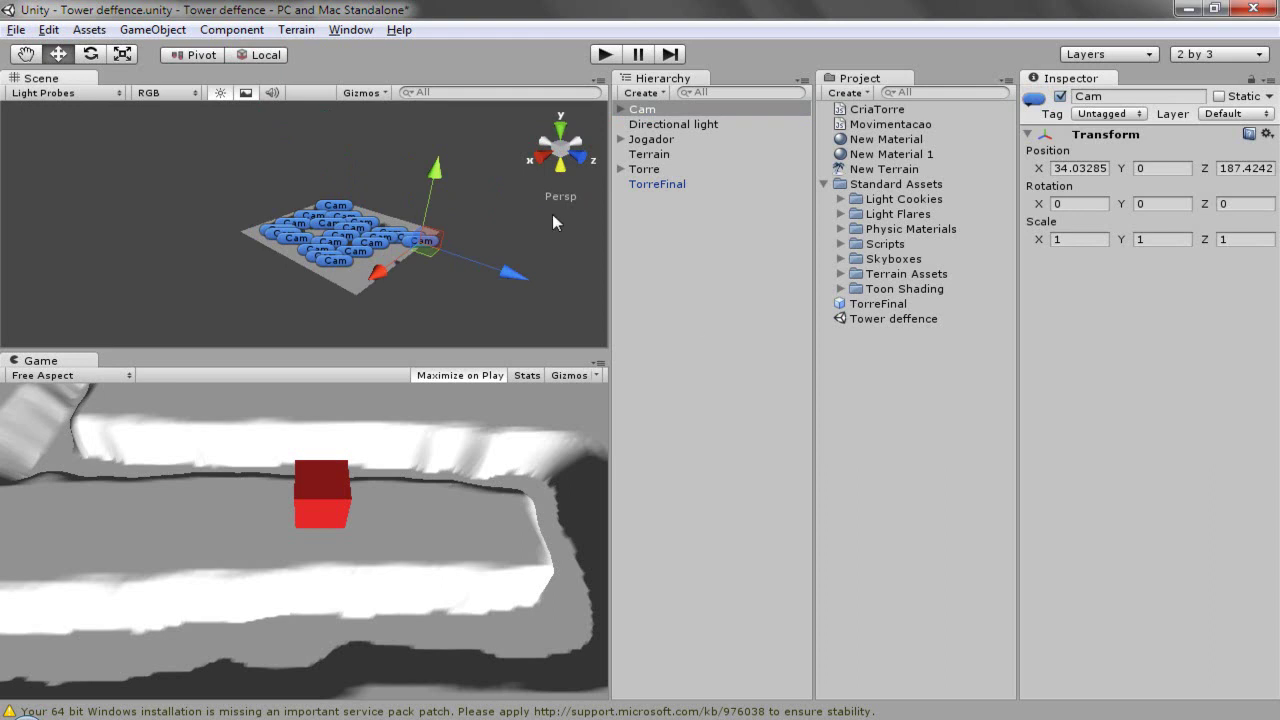
pyautogui.click(621, 108)
pyautogui.click(621, 108)
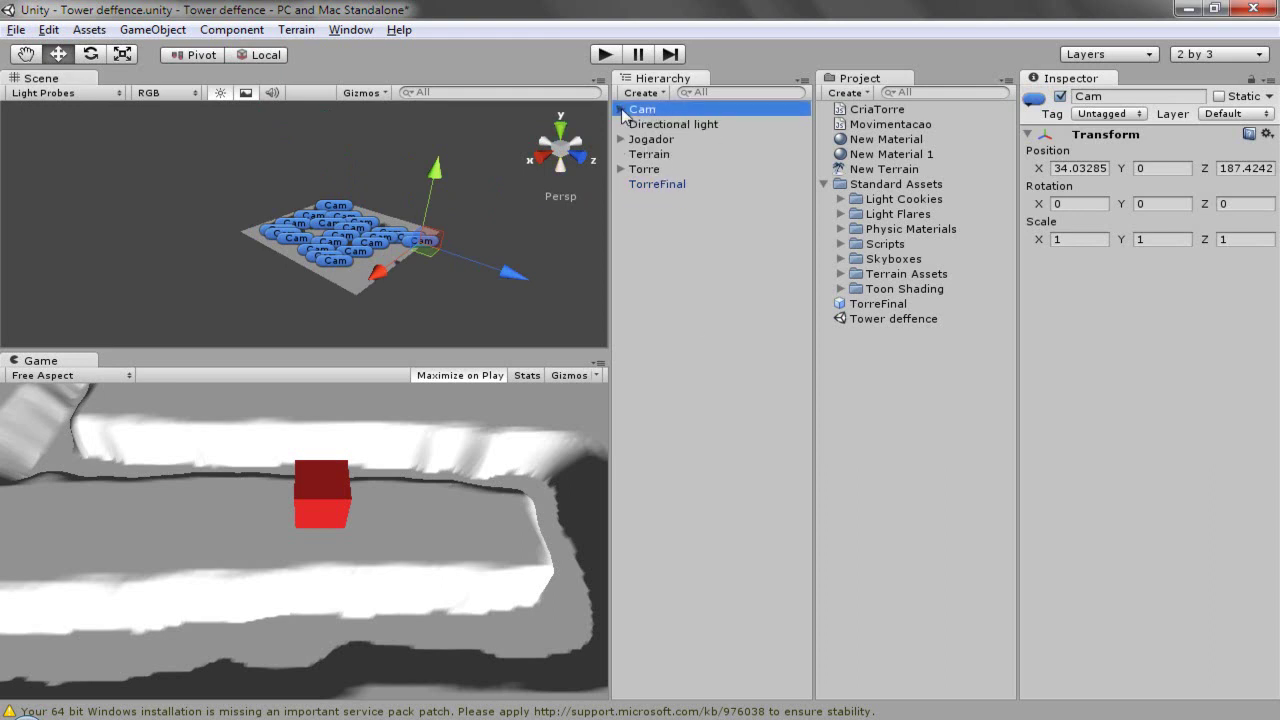
# Step: Create a new JavaScript asset in the Project panel named IAInimigo
pyautogui.rightClick(883, 425)
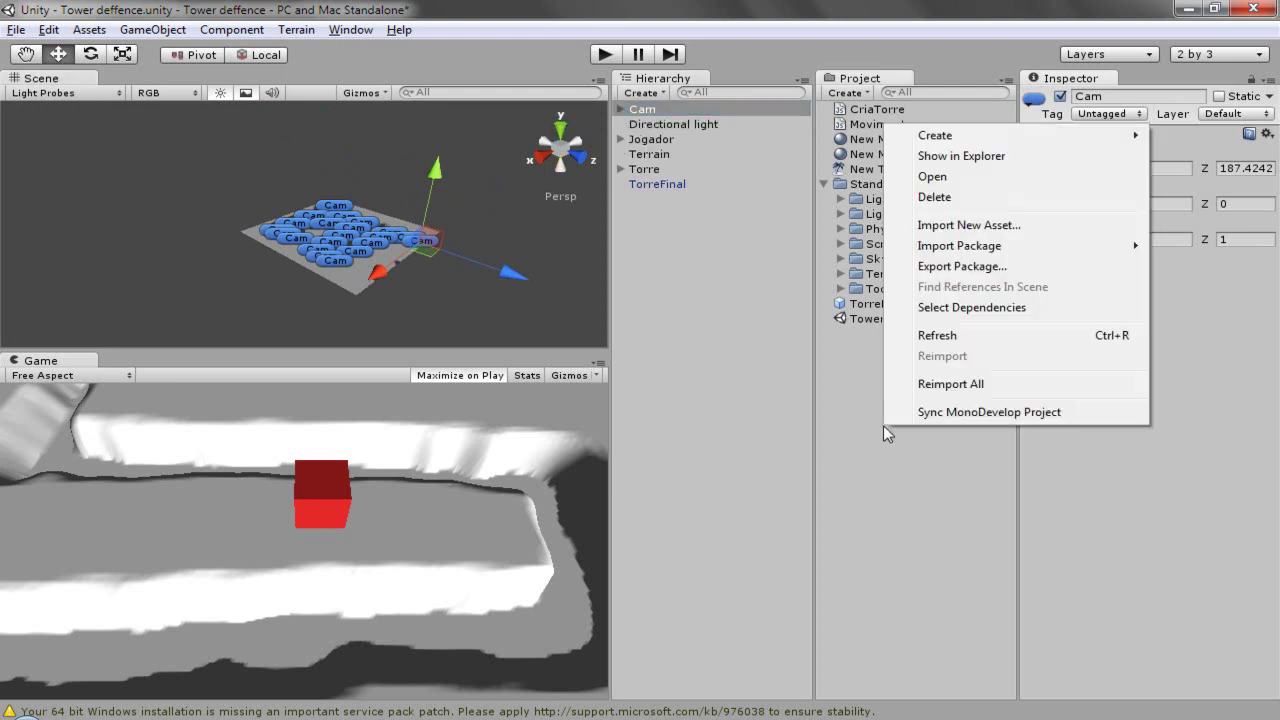
pyautogui.moveTo(965, 136)
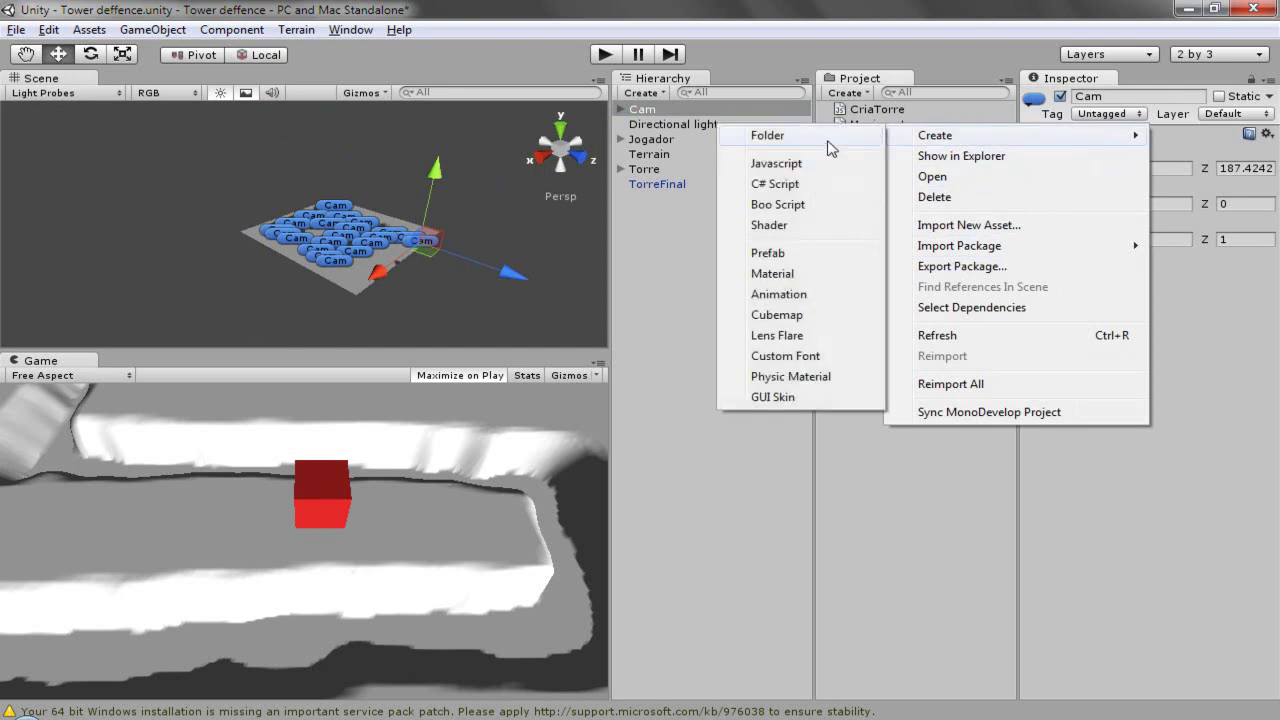
pyautogui.click(828, 163)
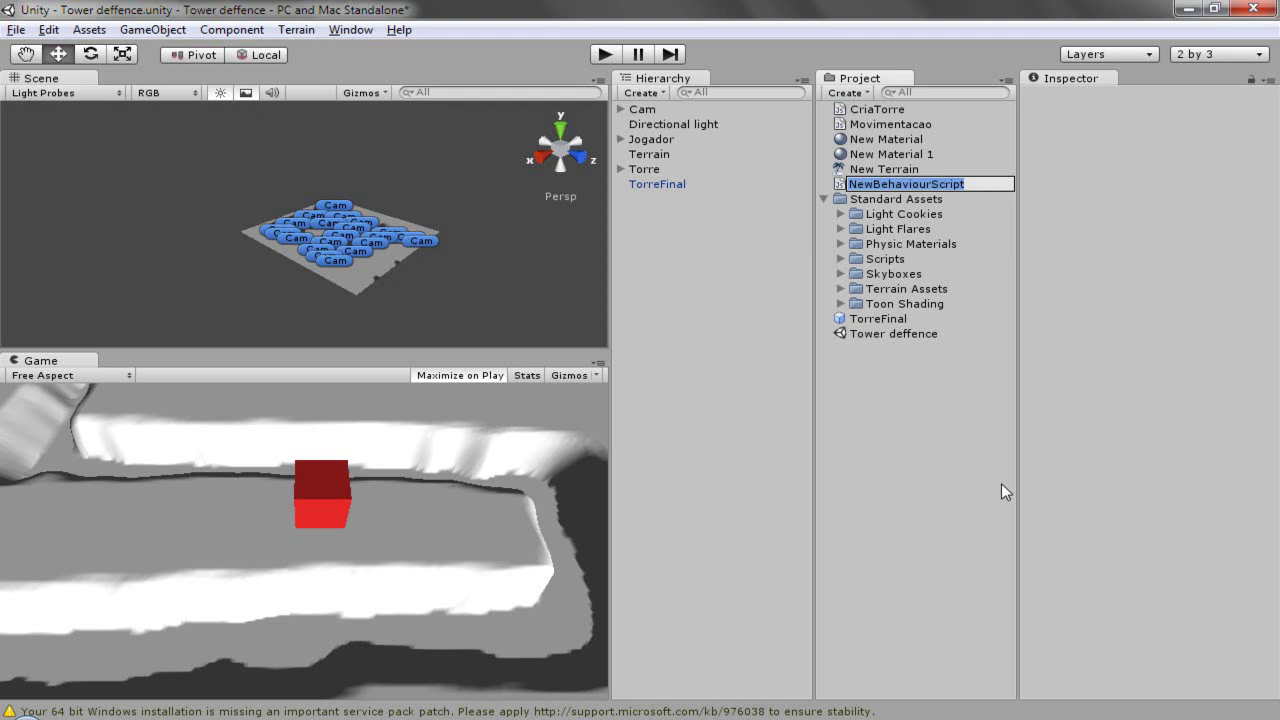
pyautogui.write('IAI')
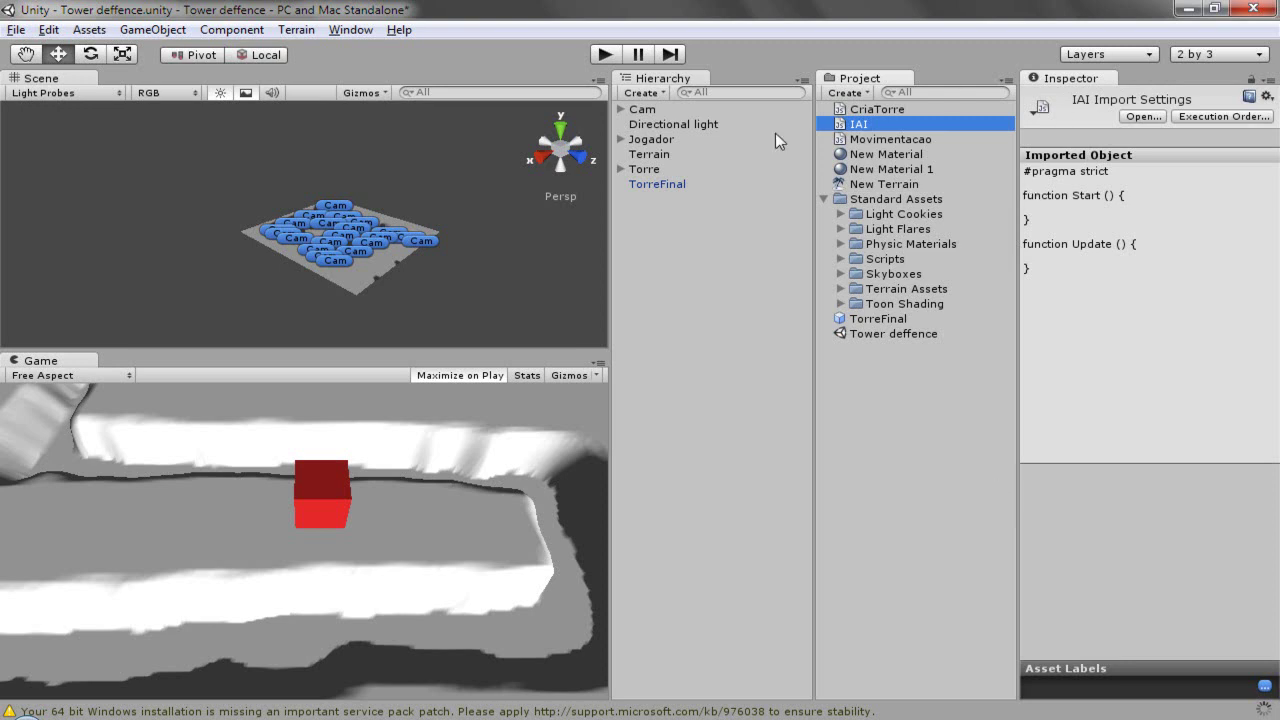
pyautogui.click(908, 125)
pyautogui.write('nimigo')
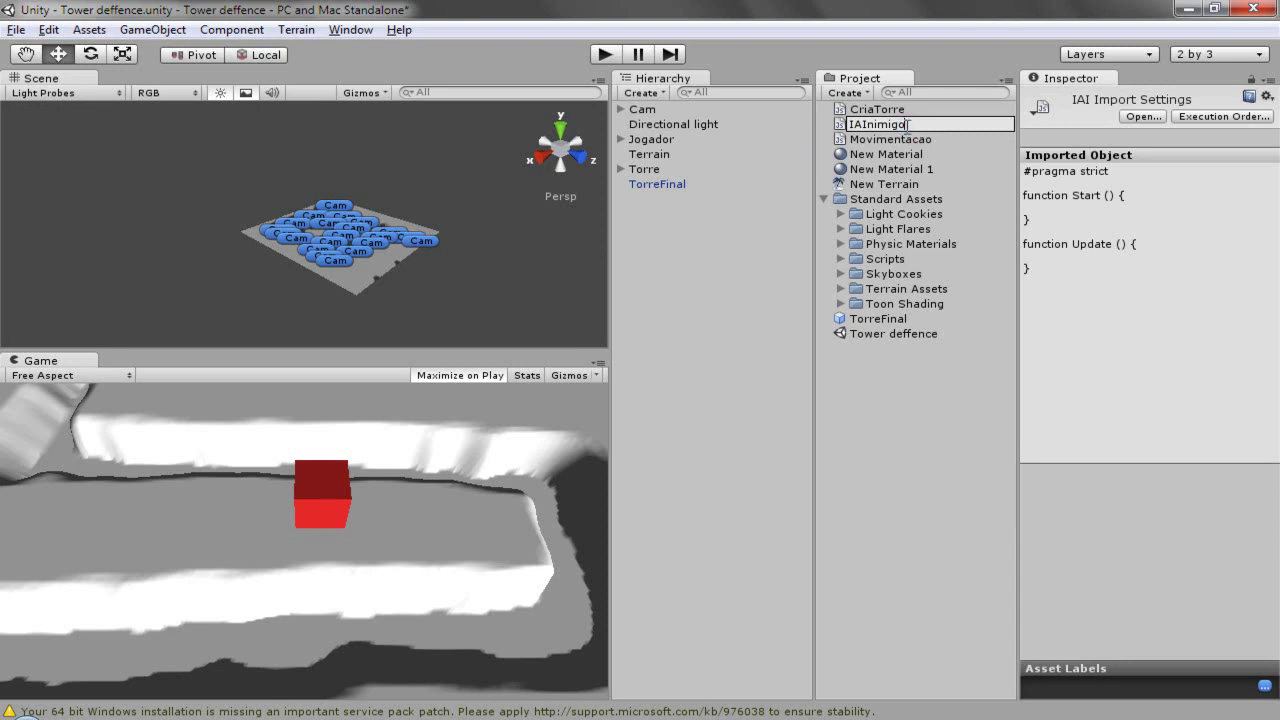
pyautogui.press('Return')
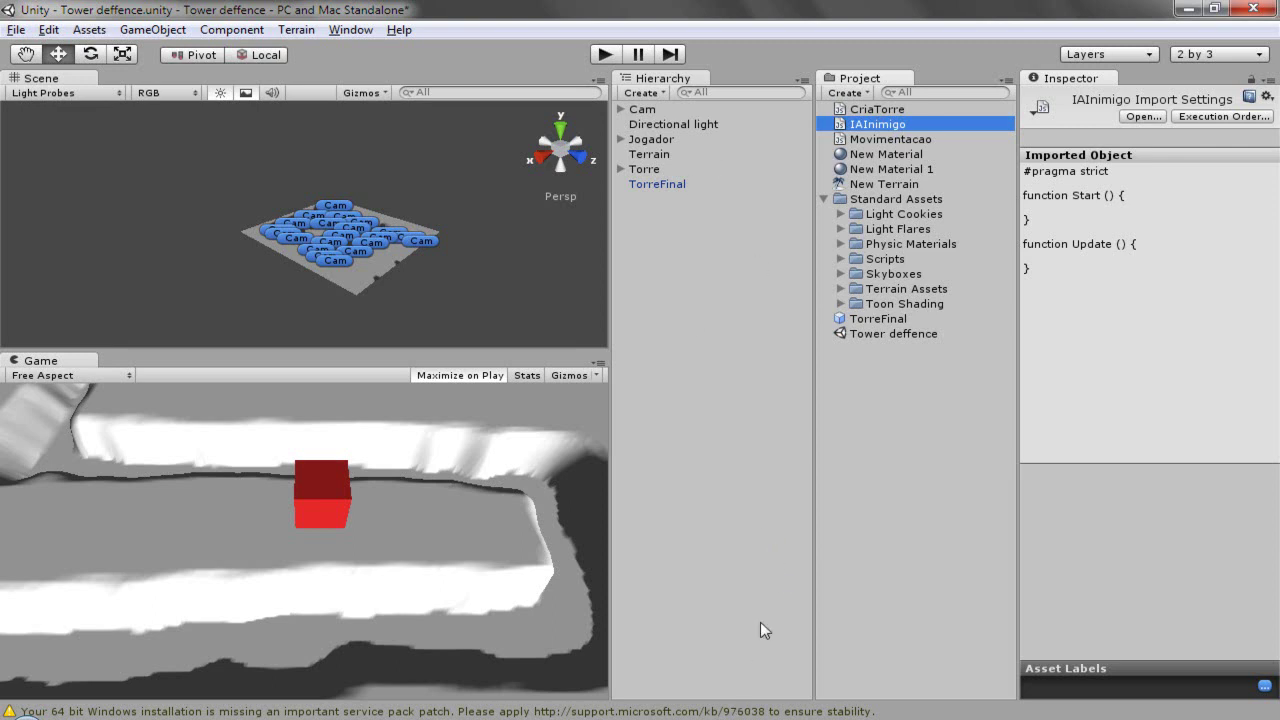
# Step: Open IAInimigo in MonoDevelop and declare 'var Caminho: Transform;' below #pragma strict
pyautogui.doubleClick(891, 126)
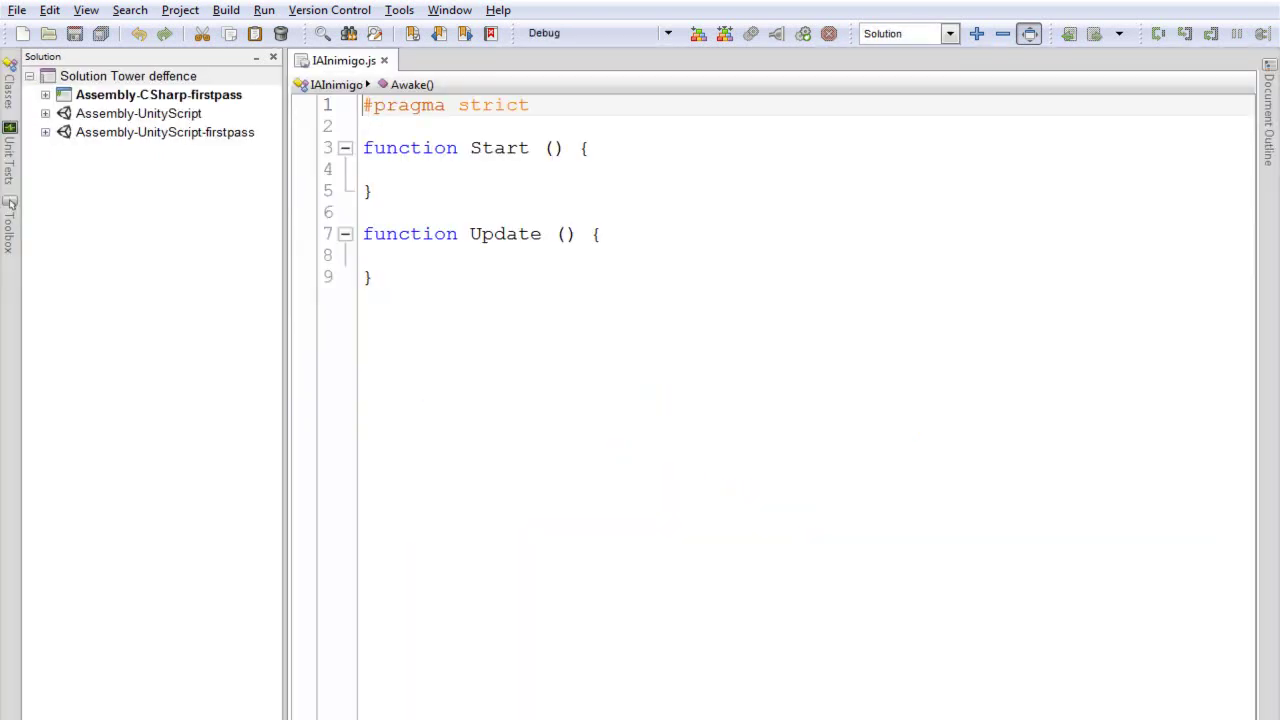
pyautogui.hotkey('alt', 'Tab')
pyautogui.click(600, 126)
pyautogui.press('Return')
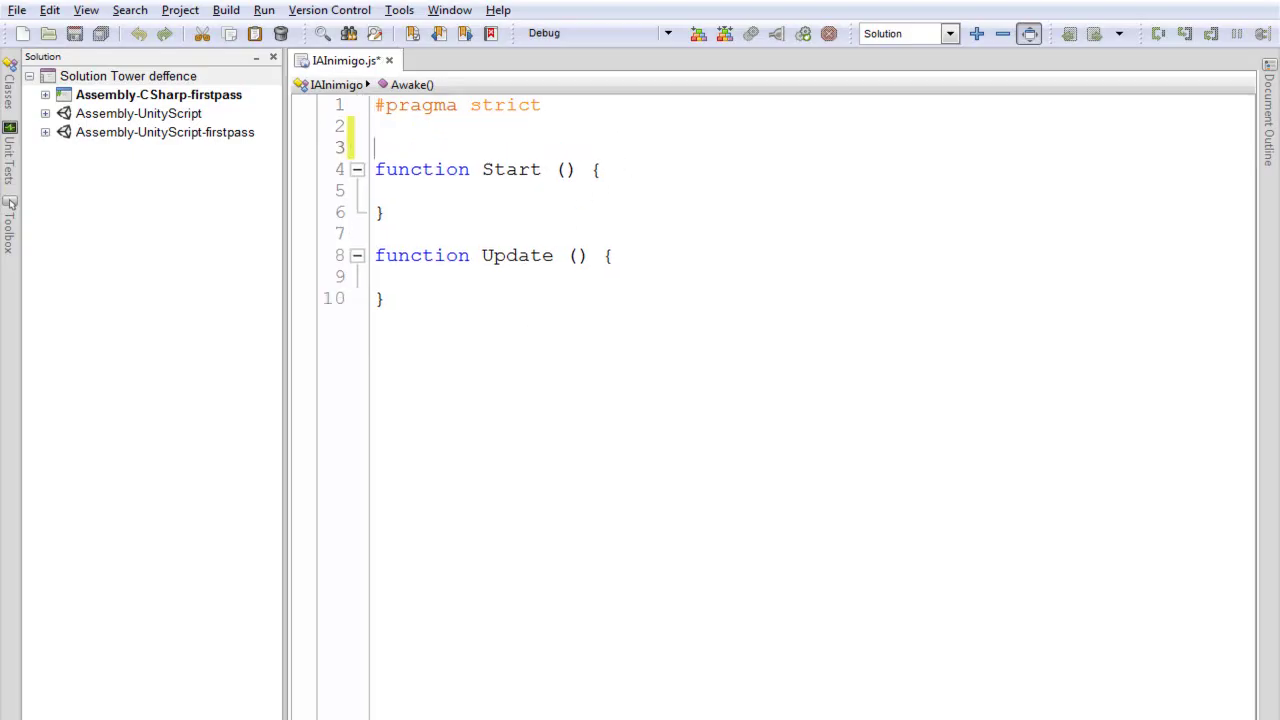
pyautogui.press('Return')
pyautogui.press('Up')
pyautogui.write('var ')
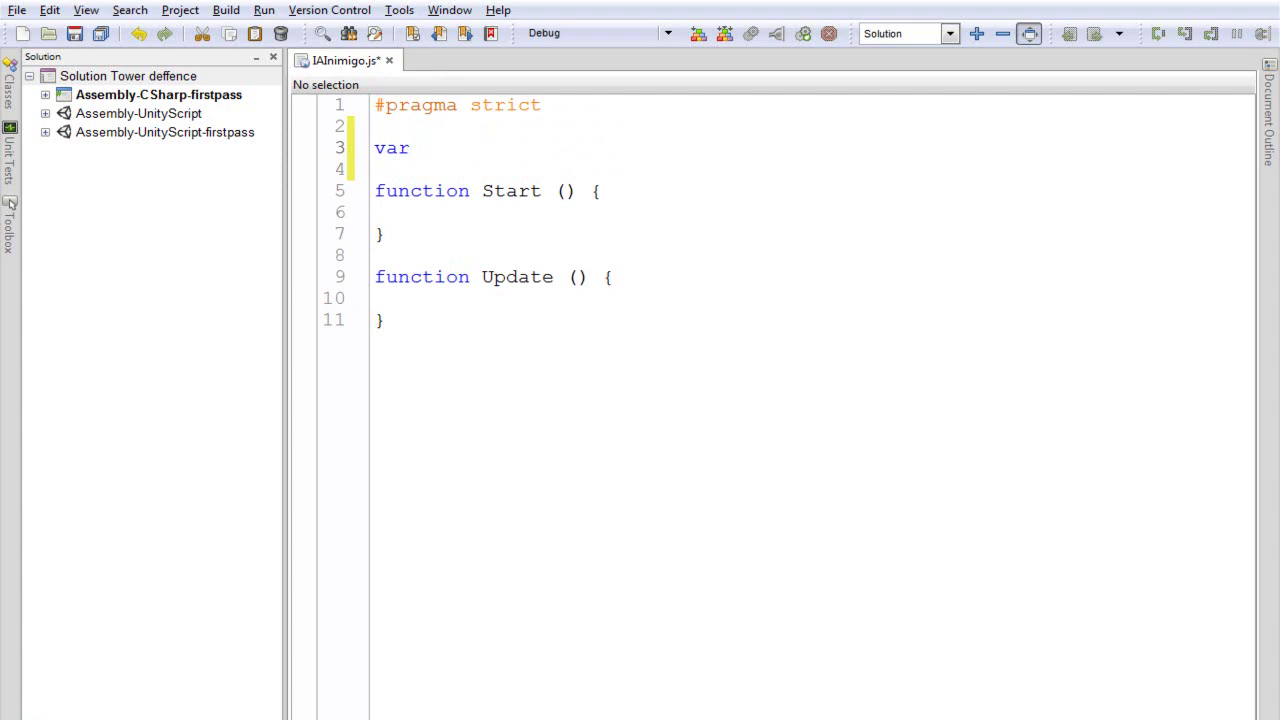
pyautogui.write('Caminho')
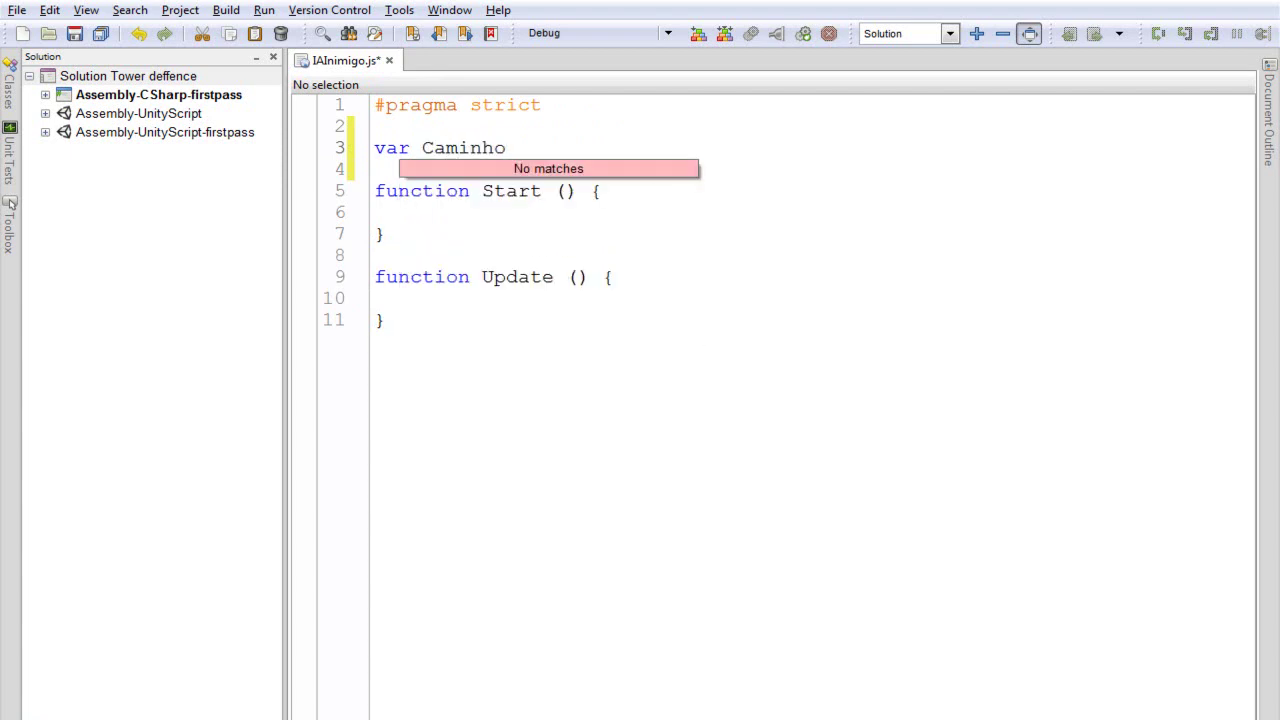
pyautogui.write('(')
pyautogui.press('BackSpace')
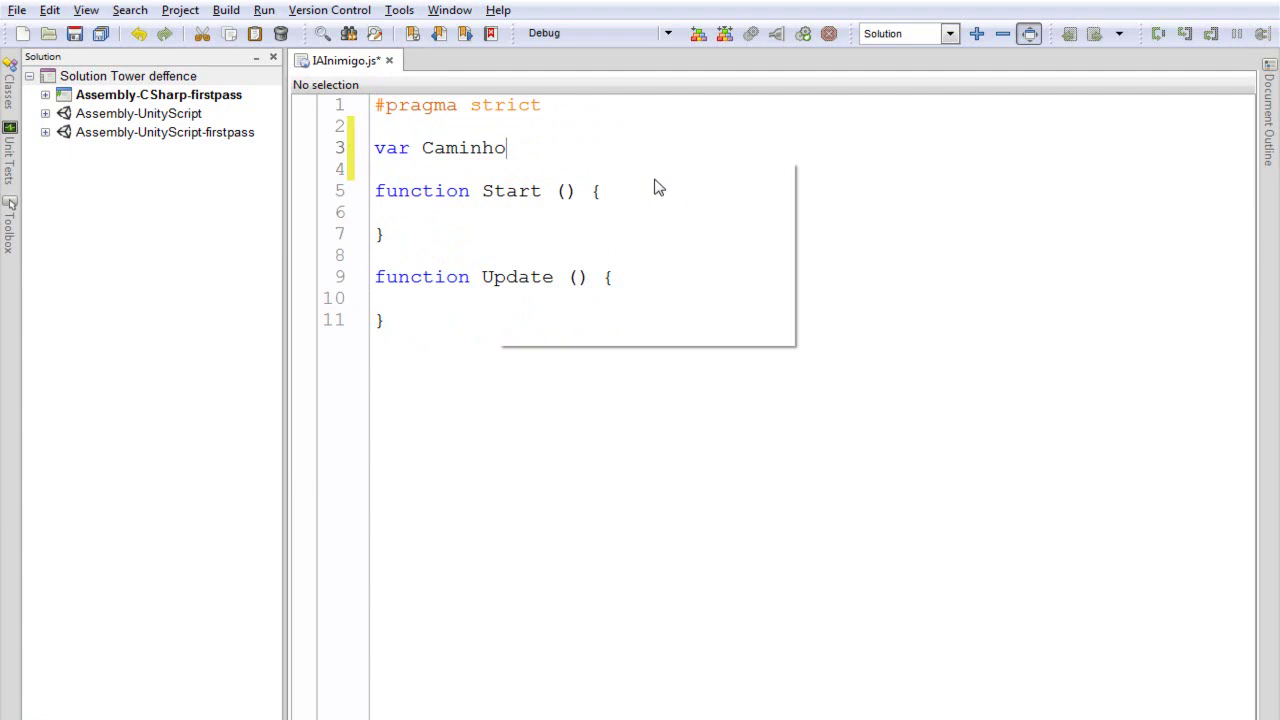
pyautogui.write(': TRans')
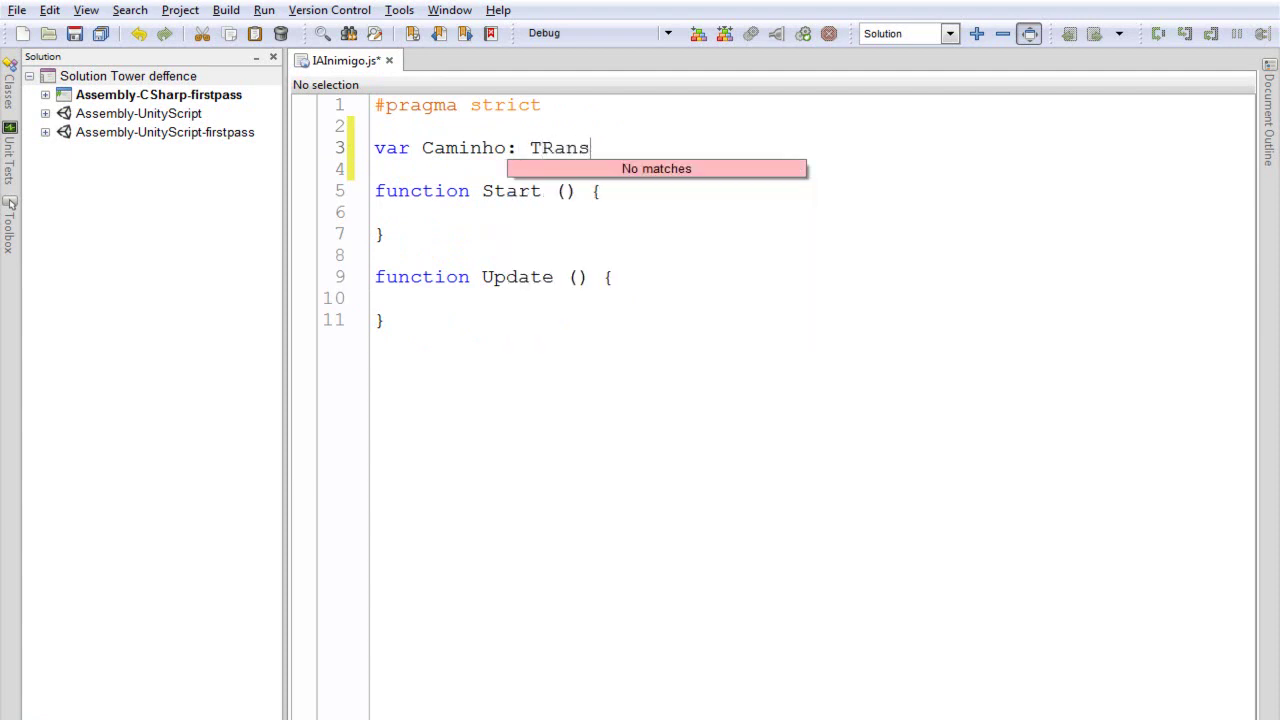
pyautogui.press('BackSpace')
pyautogui.press('BackSpace')
pyautogui.press('BackSpace')
pyautogui.press('BackSpace')
pyautogui.write('ransform')
pyautogui.write(';')
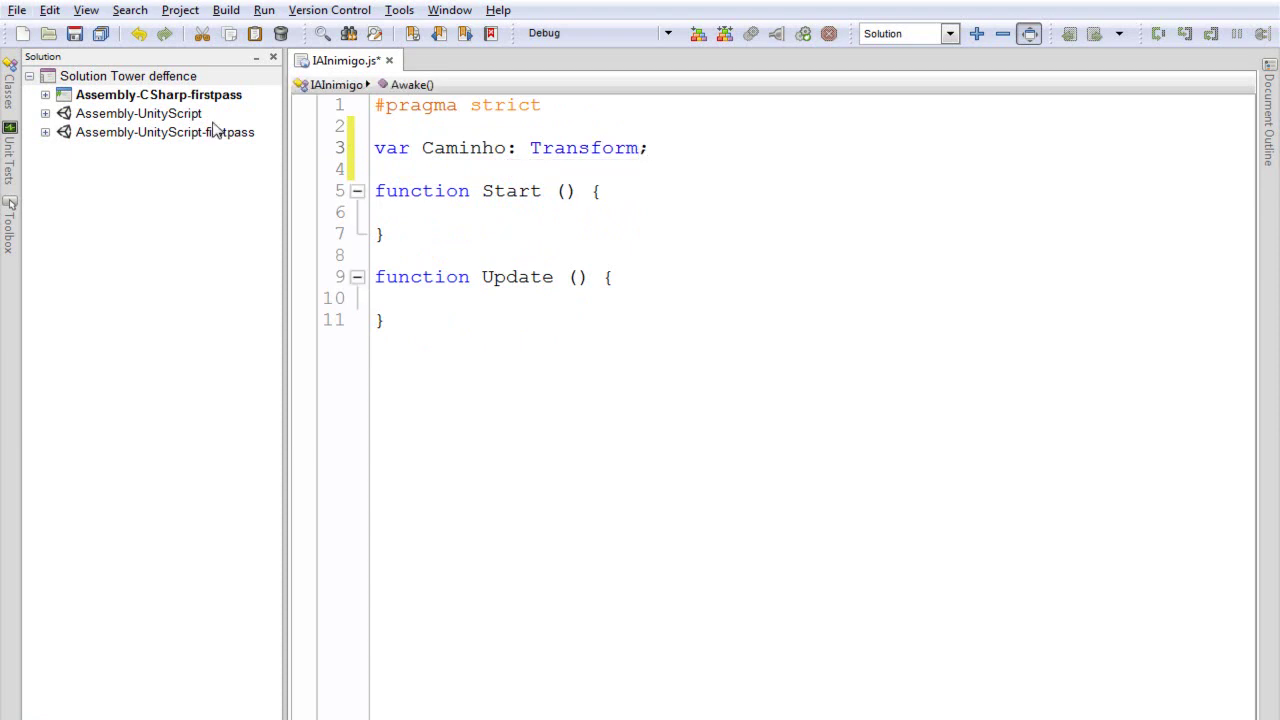
# Step: Insert blank lines inside the Start function
pyautogui.doubleClick(426, 150)
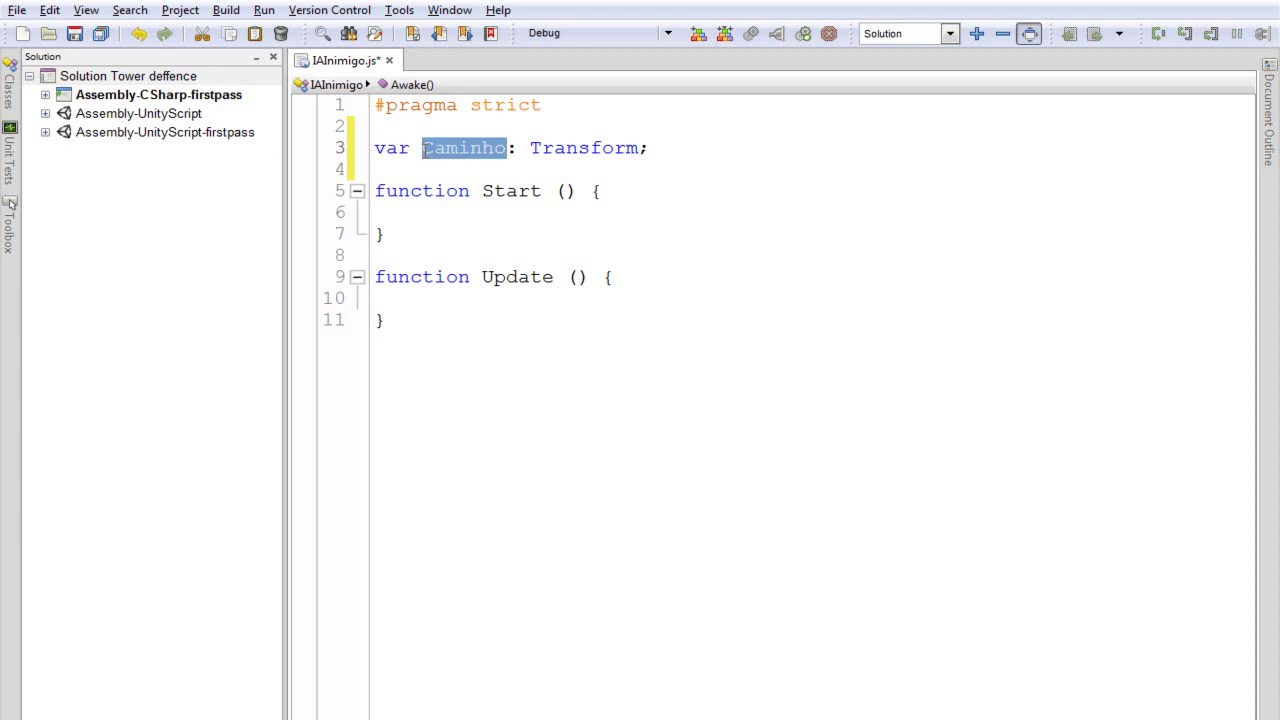
pyautogui.click(661, 211)
pyautogui.press('Return')
pyautogui.press('Return')
pyautogui.press('Up')
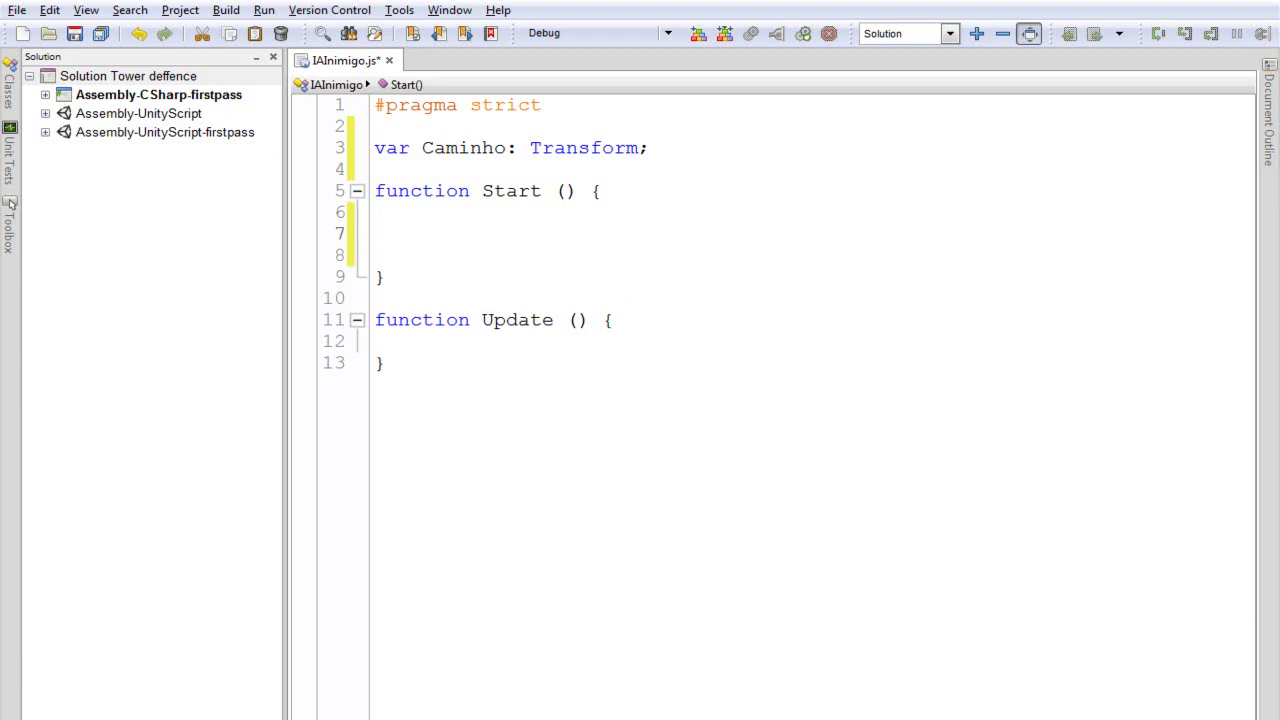
# Step: Write a while (Caminho.childCount > 0) loop with braces inside Start
pyautogui.write('who')
pyautogui.press('BackSpace')
pyautogui.write('ie')
pyautogui.press('BackSpace')
pyautogui.write('le()')
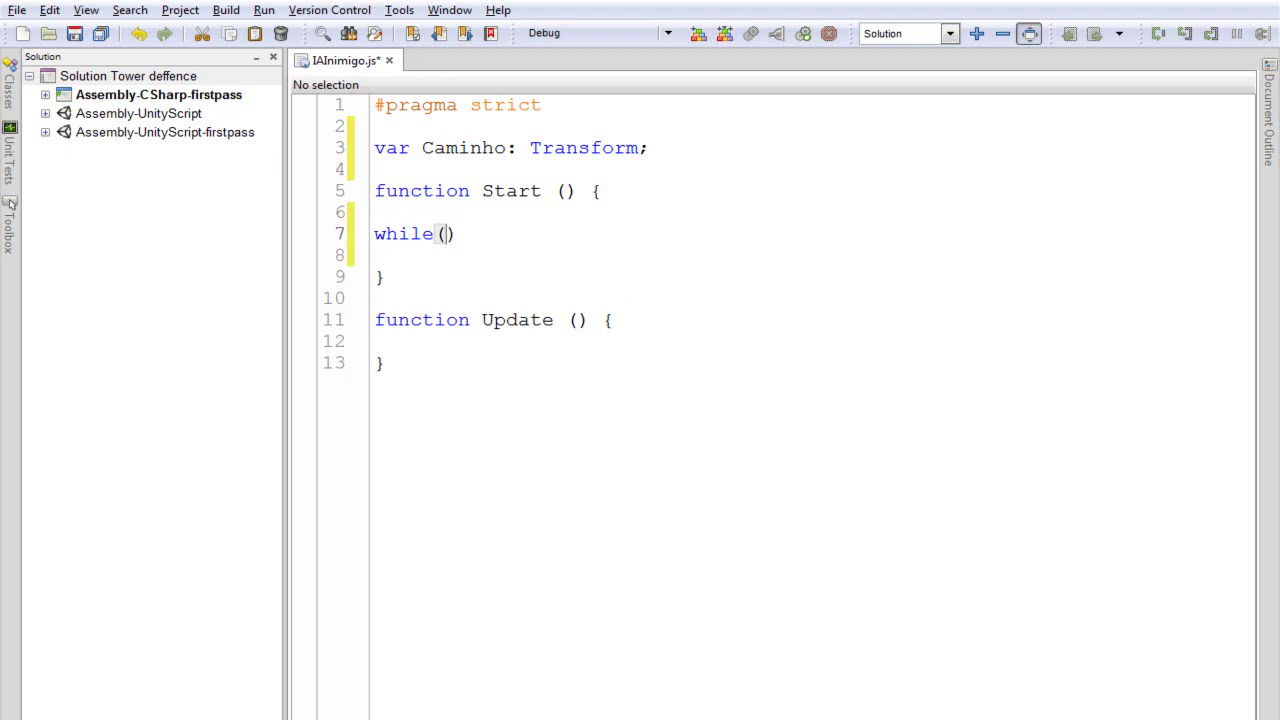
pyautogui.write('Caminho')
pyautogui.write('.chi')
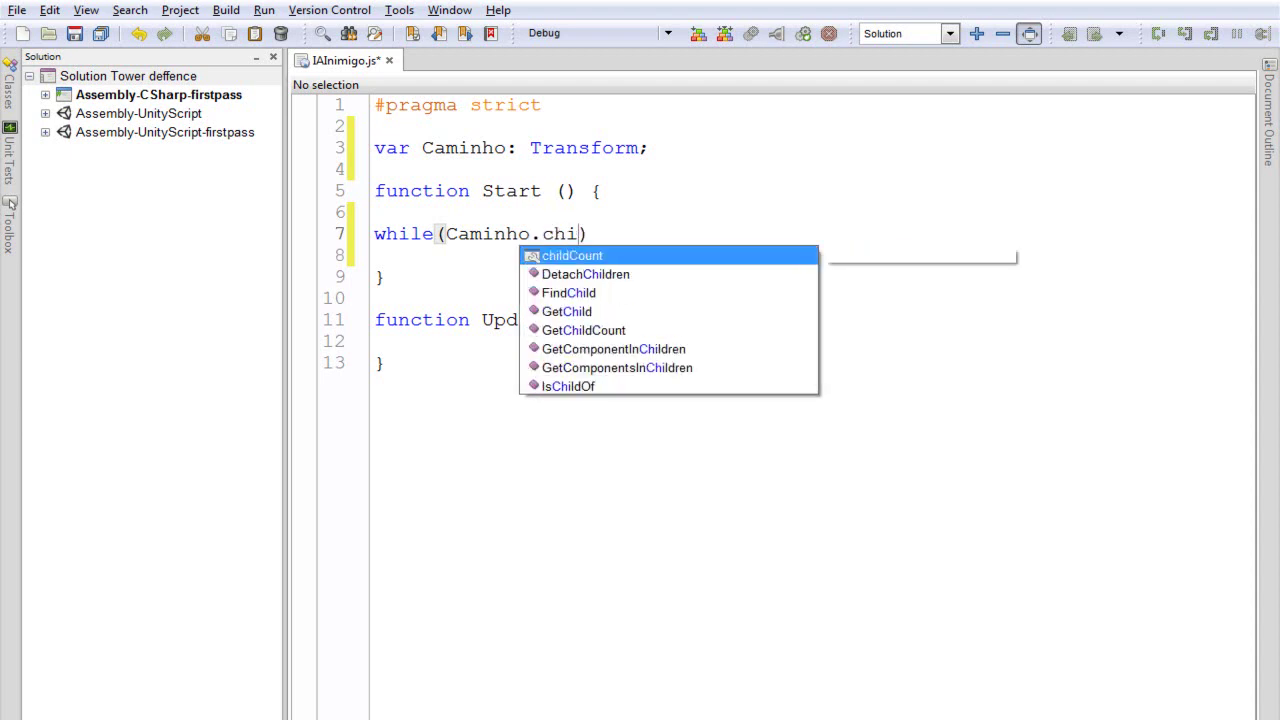
pyautogui.press('Return')
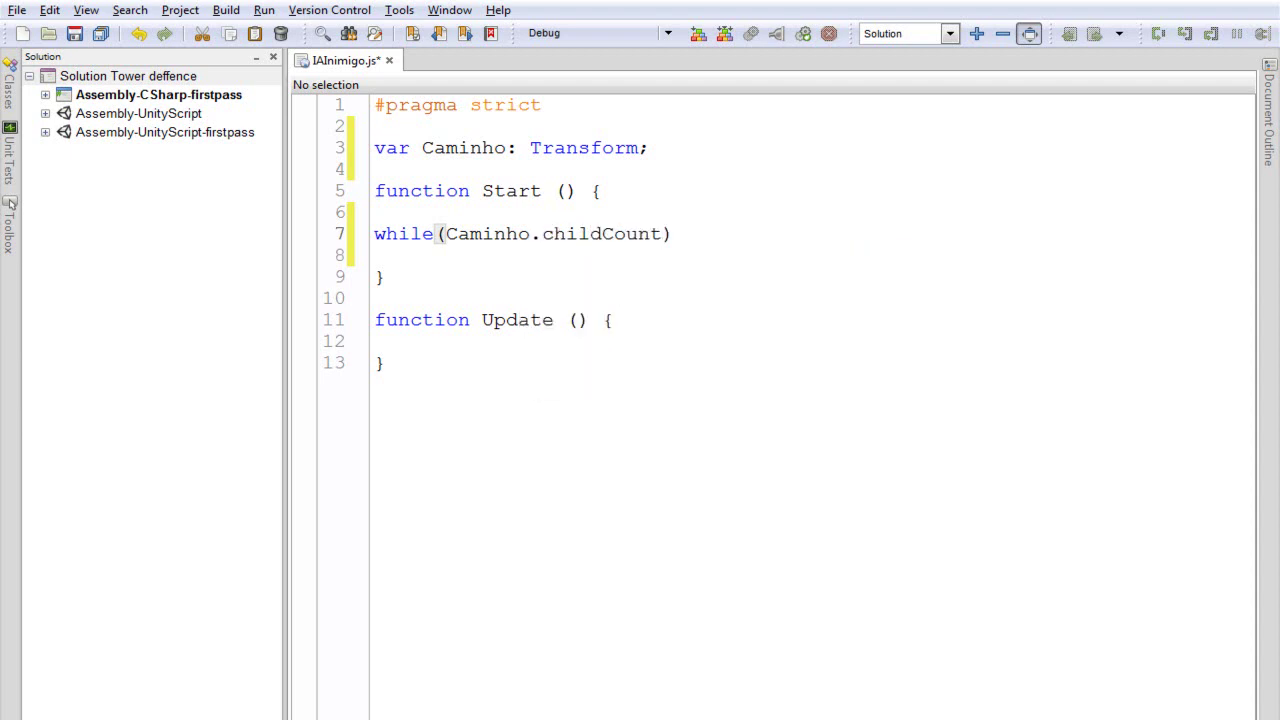
pyautogui.write('>0')
pyautogui.press('End')
pyautogui.press('Return')
pyautogui.write('{')
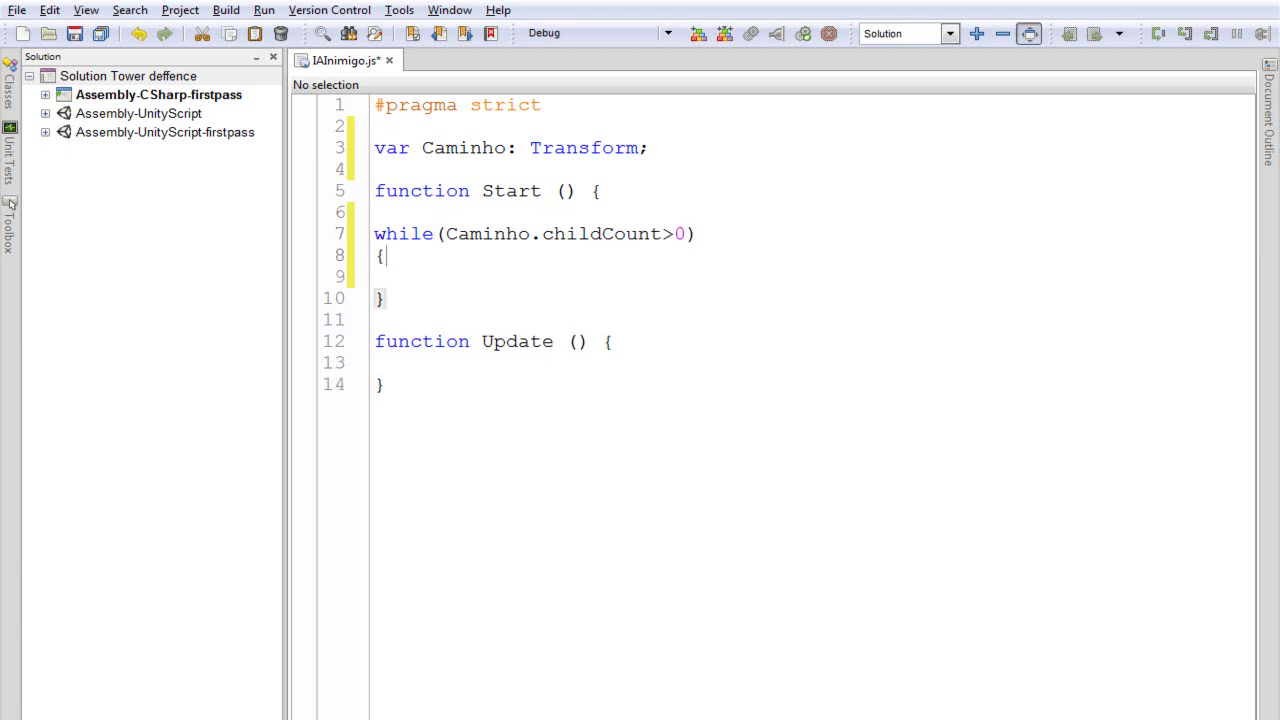
pyautogui.press('Return')
pyautogui.press('Return')
pyautogui.press('Up')
pyautogui.press('Return')
pyautogui.write('}')
pyautogui.press('Up')
pyautogui.write('Caminho.')
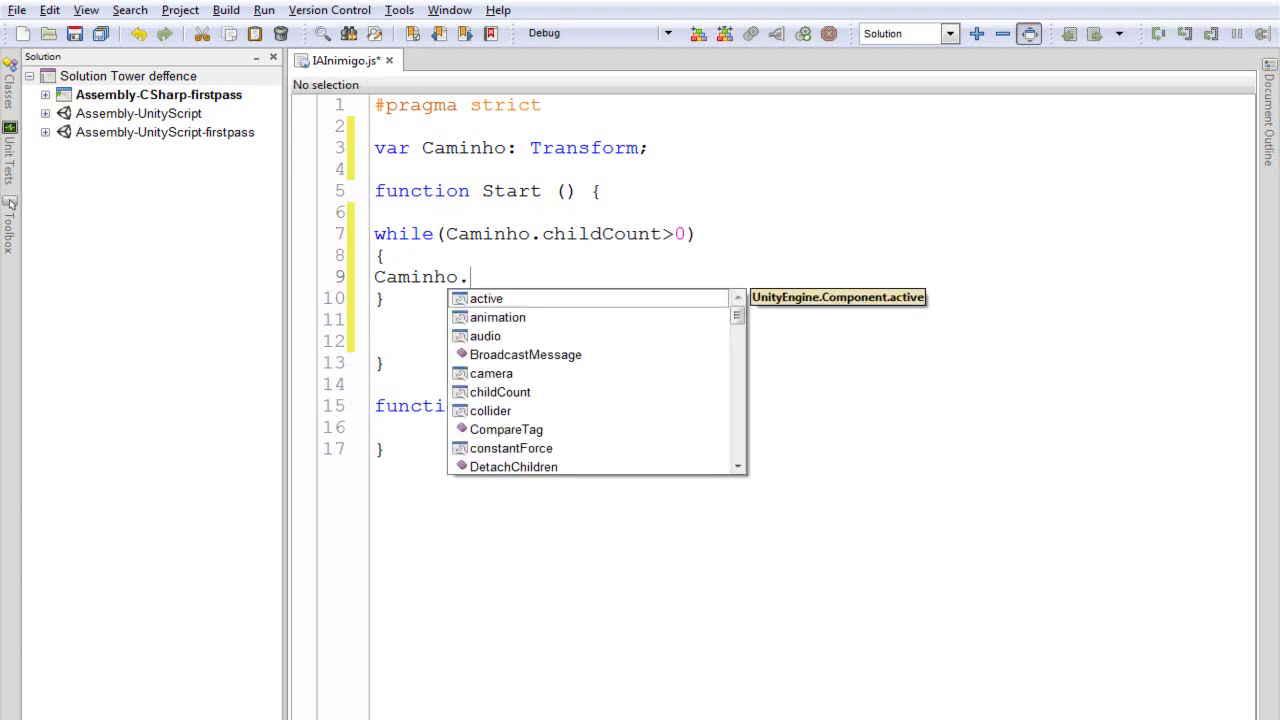
# Step: Declare 'var i: int;' below Caminho and add 'i=0;' at the top of Start
pyautogui.click(690, 148)
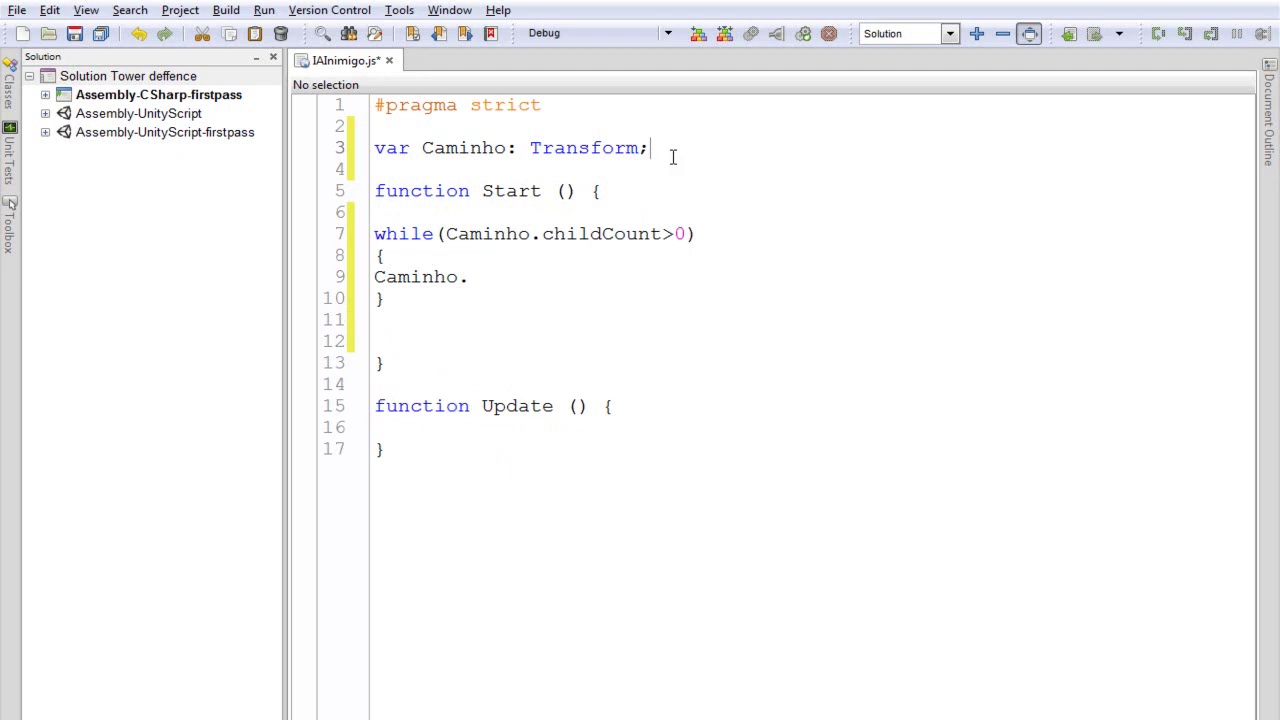
pyautogui.press('Return')
pyautogui.write('var ')
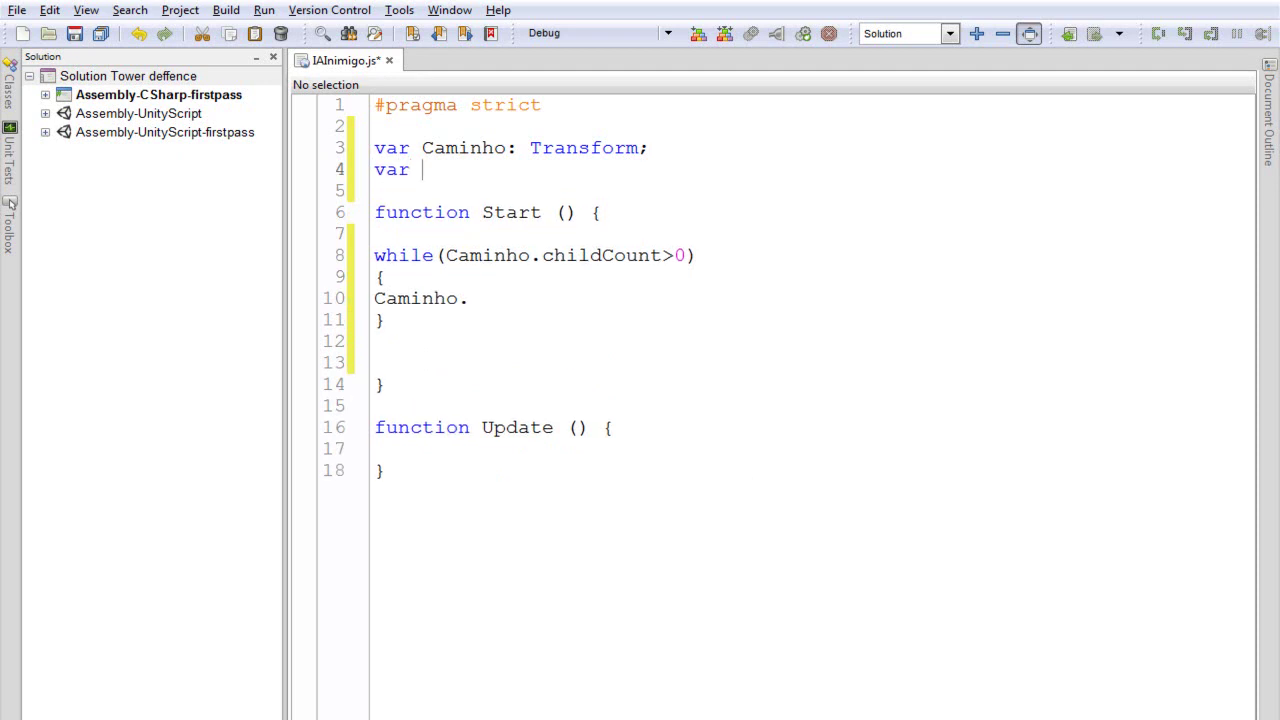
pyautogui.write('i')
pyautogui.write(': oinm')
pyautogui.press('BackSpace')
pyautogui.press('BackSpace')
pyautogui.press('BackSpace')
pyautogui.press('BackSpace')
pyautogui.write('int;')
pyautogui.click(441, 169)
pyautogui.click(387, 233)
pyautogui.write('i=0;')
# Step: Fill the loop with Caminho.name = "CAM"+i, i++ and Caminho = Caminho.GetChild(0), then save
pyautogui.click(468, 298)
pyautogui.hotkey('ctrl', 'space')
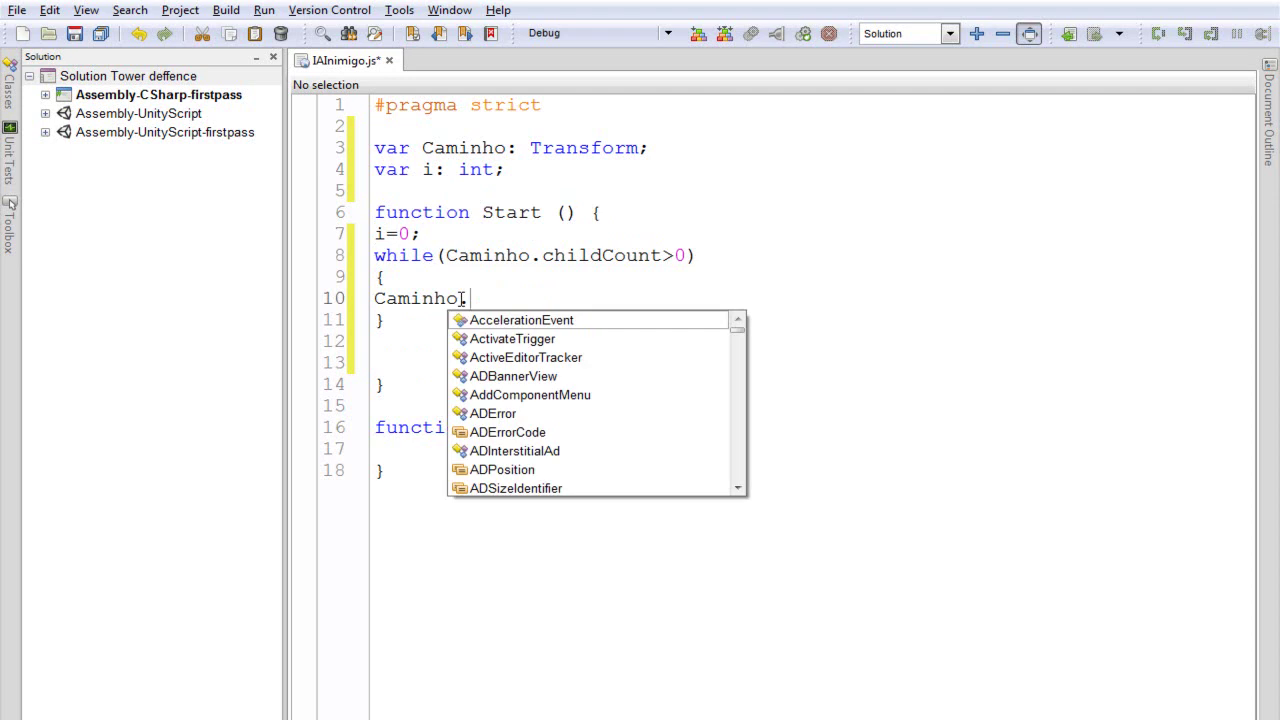
pyautogui.write('na')
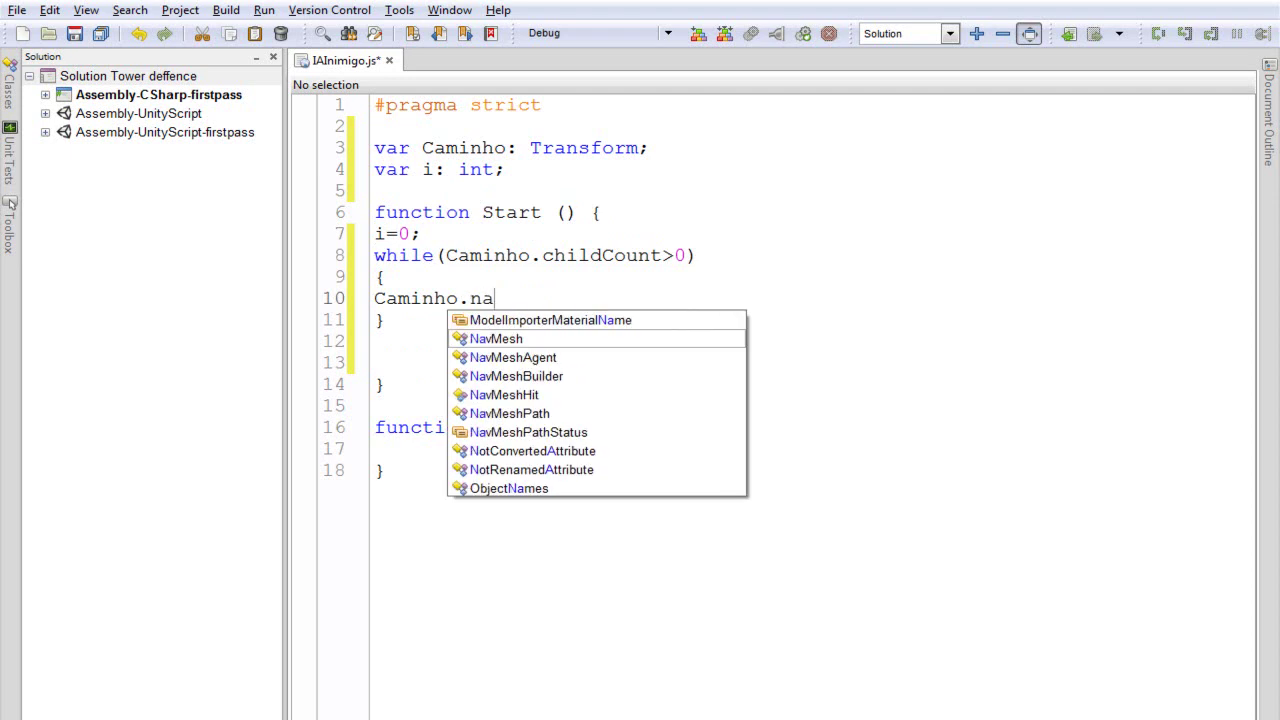
pyautogui.press('BackSpace')
pyautogui.press('BackSpace')
pyautogui.press('BackSpace')
pyautogui.write('.name')
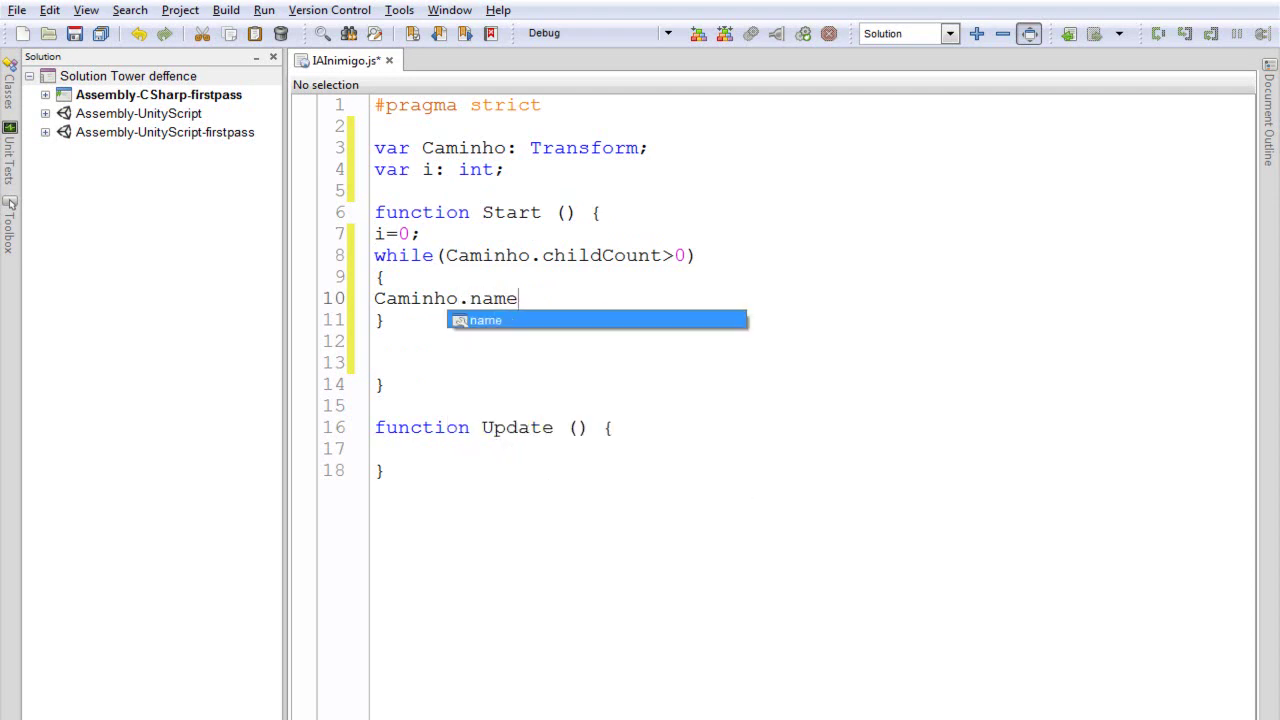
pyautogui.write(' = "')
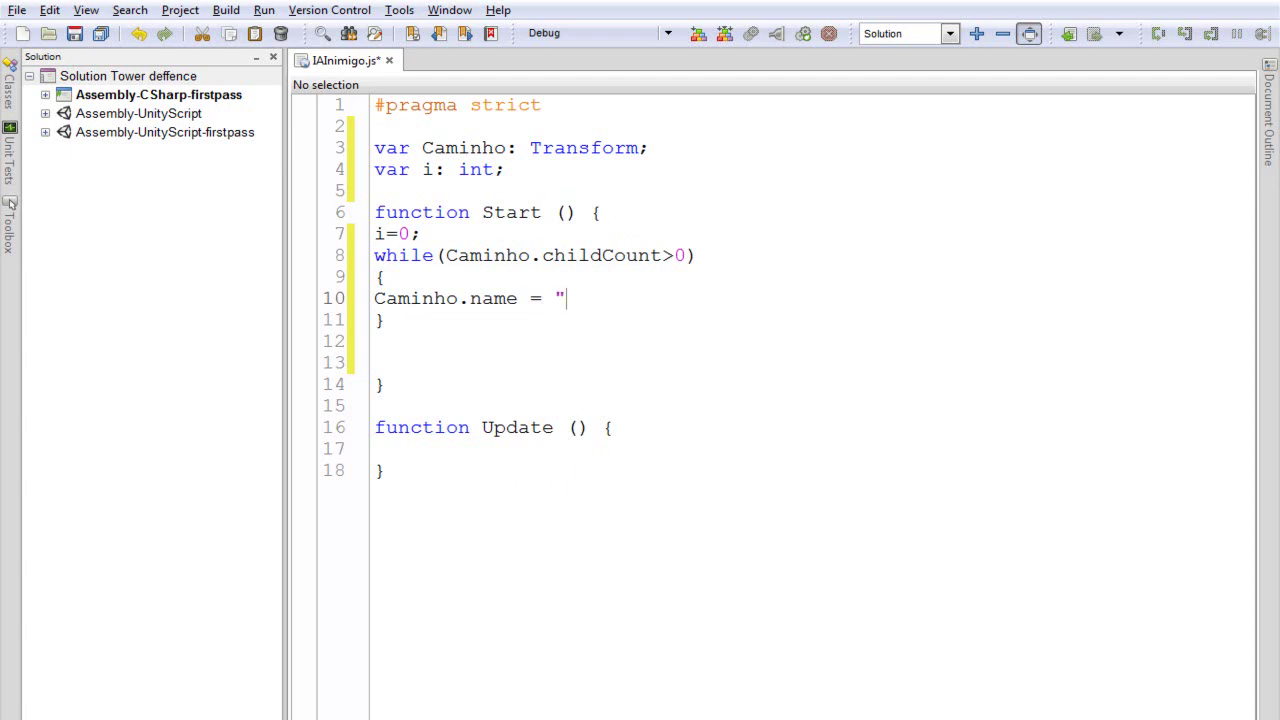
pyautogui.write('CAM"')
pyautogui.write('+i')
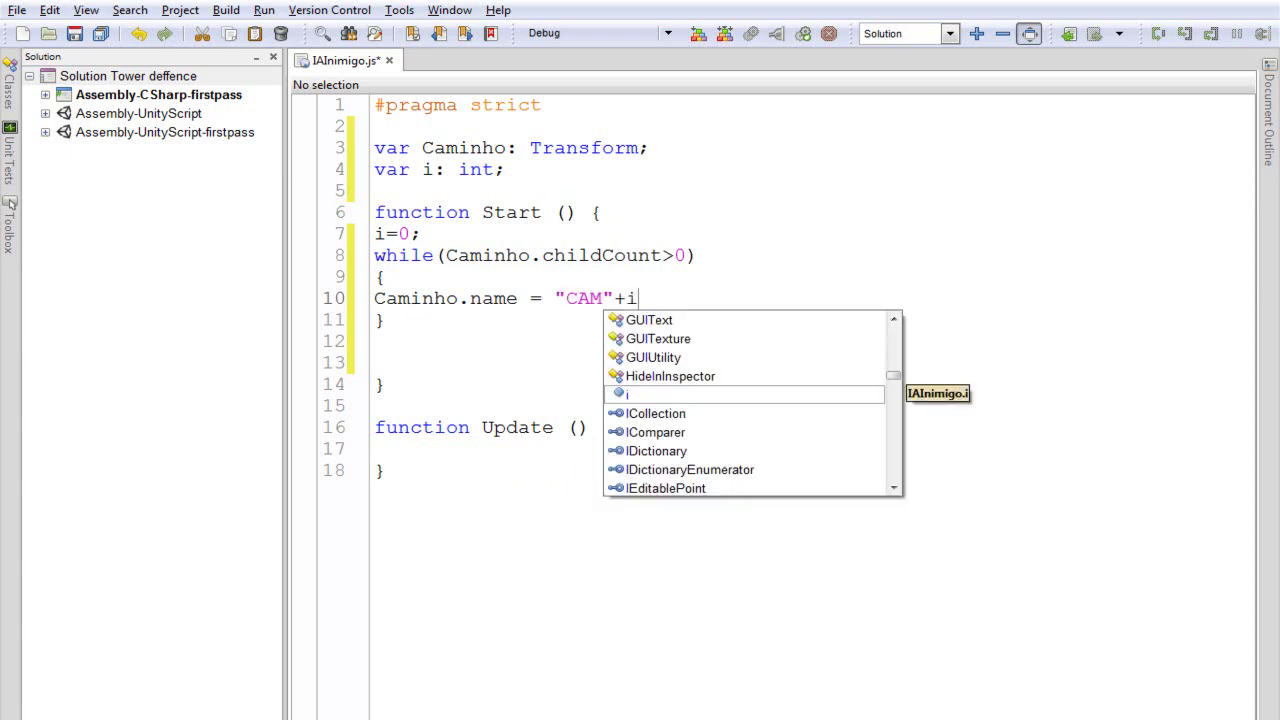
pyautogui.write(';')
pyautogui.press('Return')
pyautogui.write(':')
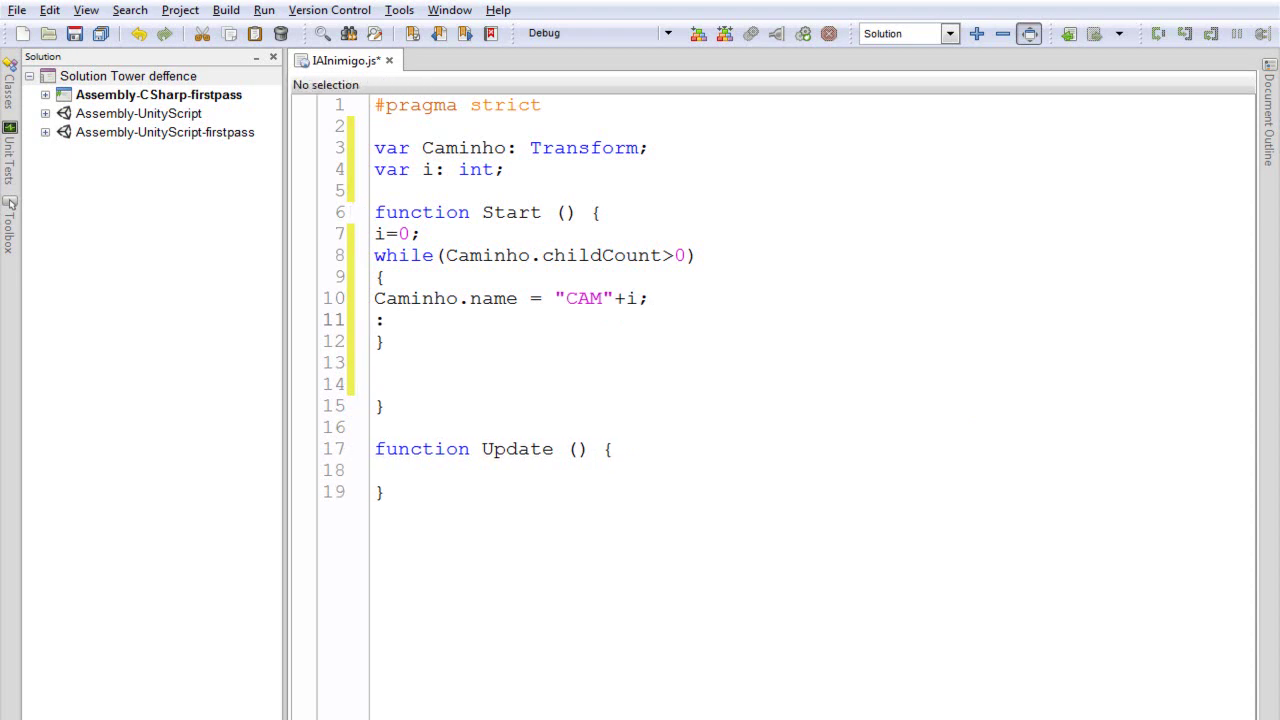
pyautogui.write('i++;')
pyautogui.press('Return')
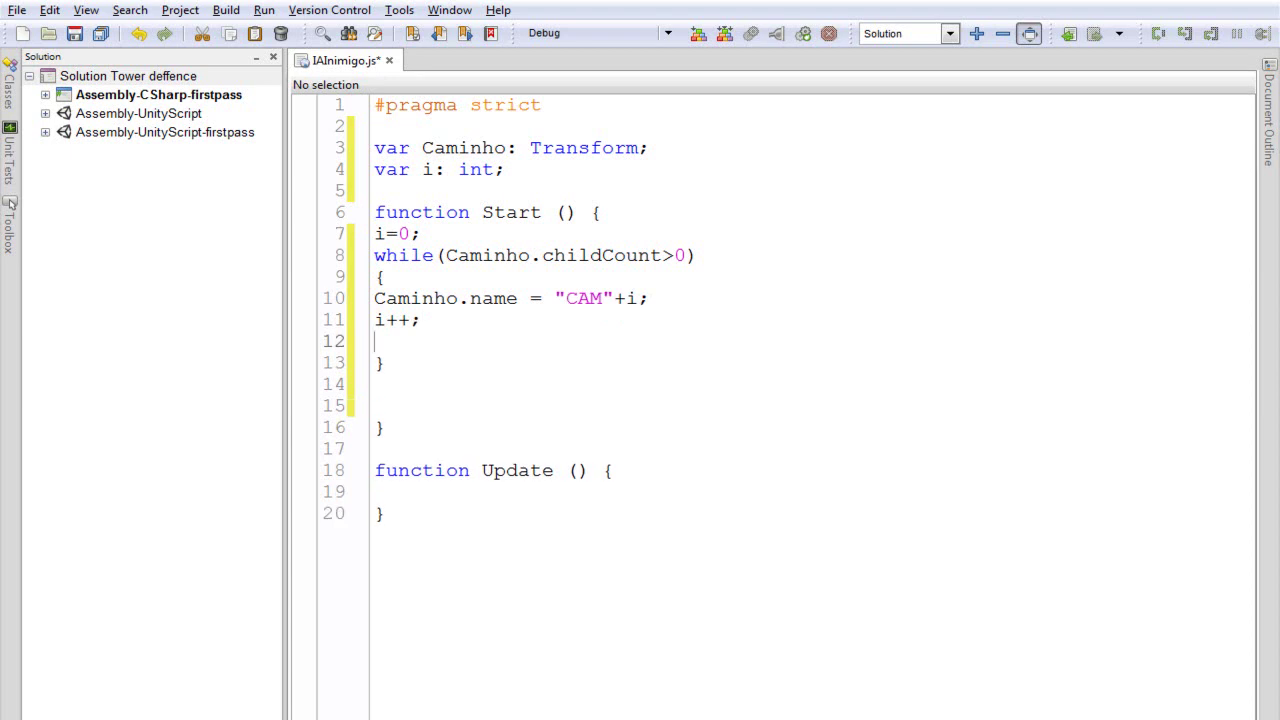
pyautogui.write('Caminho')
pyautogui.write(' = Caminho.')
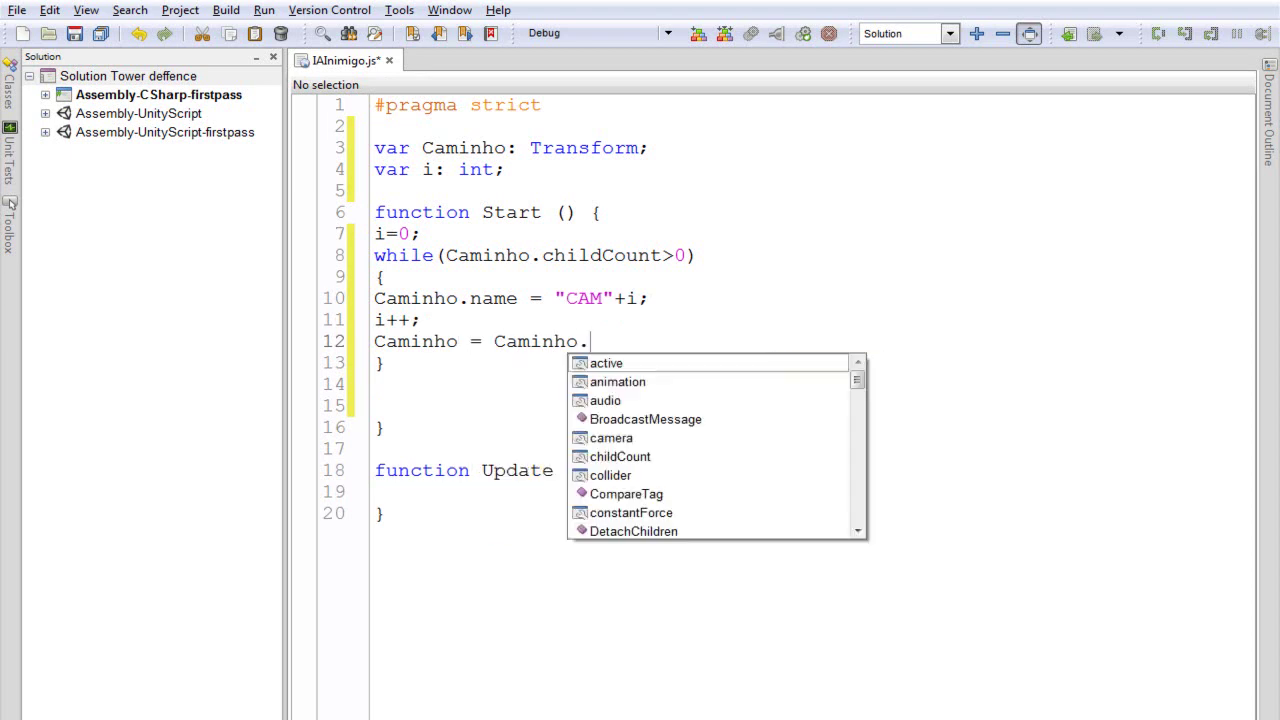
pyautogui.write('ch')
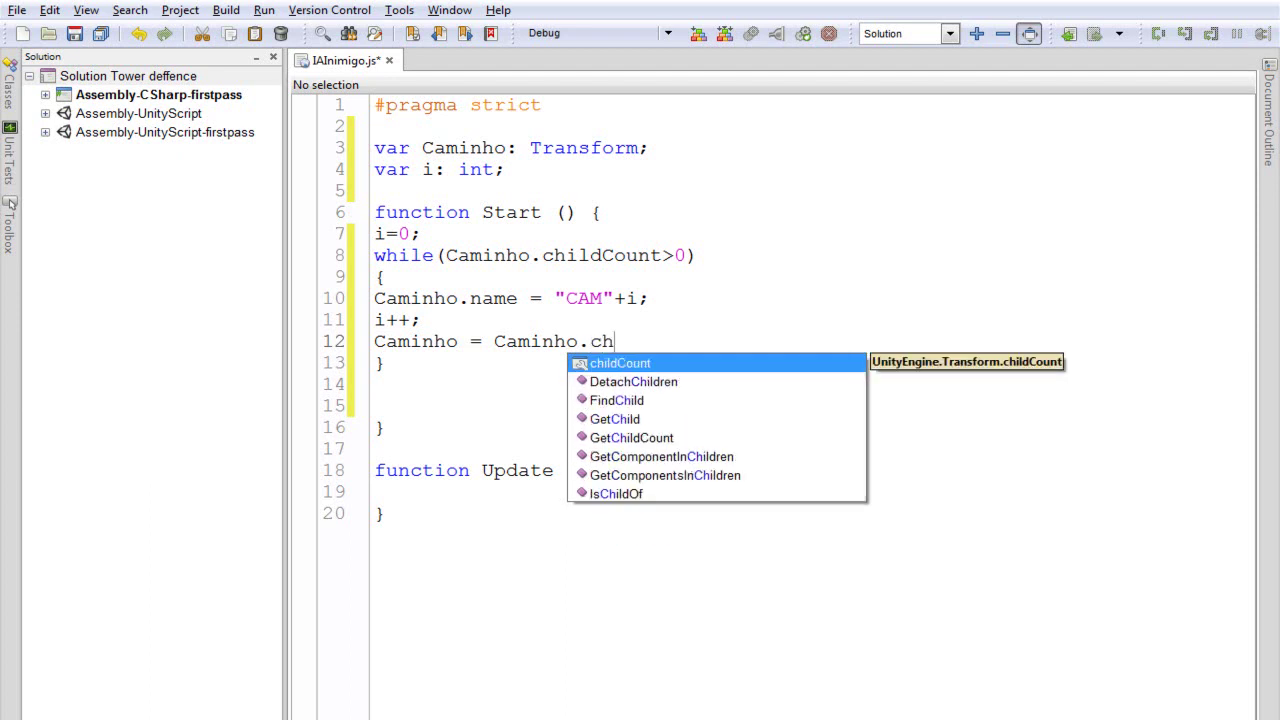
pyautogui.press('Down')
pyautogui.press('Down')
pyautogui.press('Down')
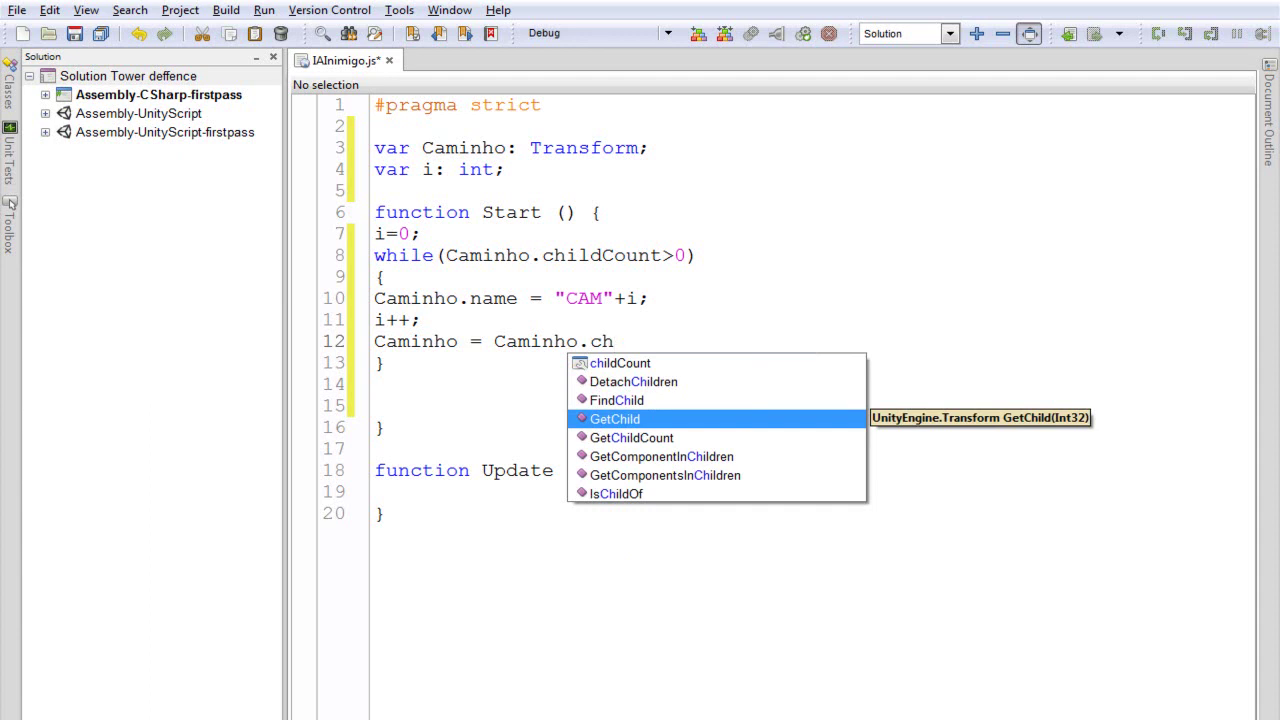
pyautogui.press('Return')
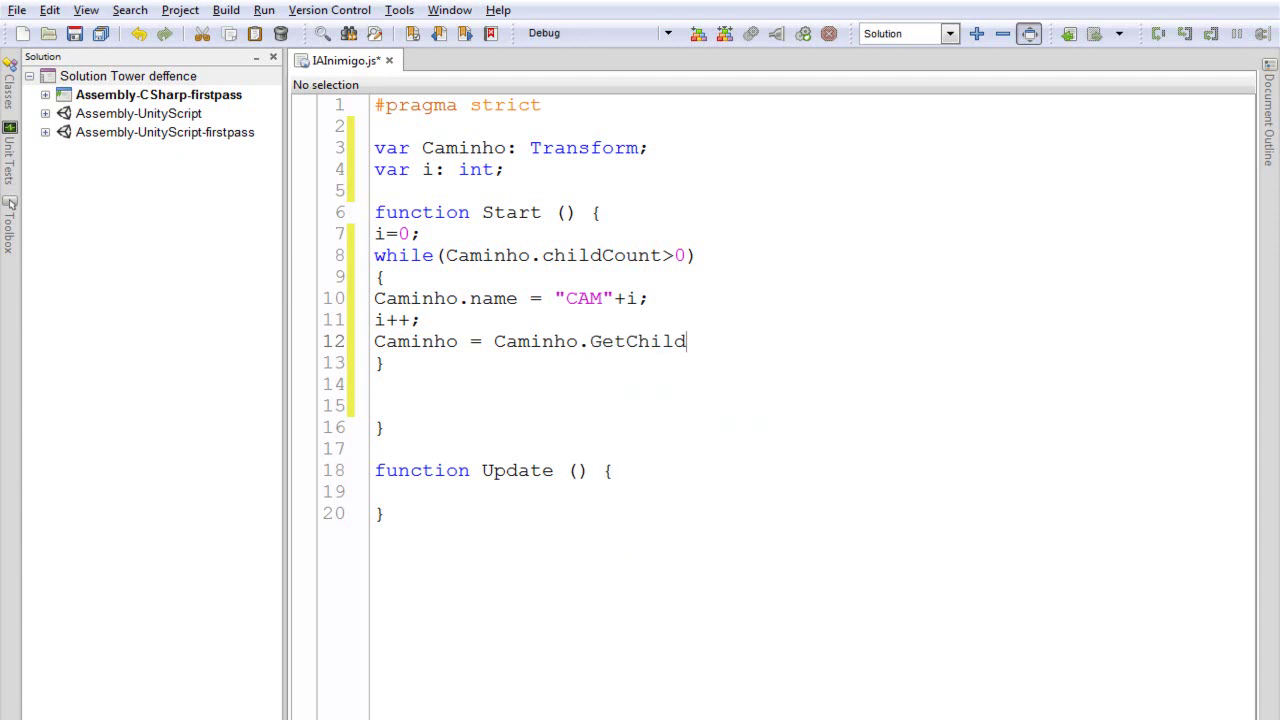
pyautogui.write(')')
pyautogui.press('BackSpace')
pyautogui.write('(')
pyautogui.write('0);')
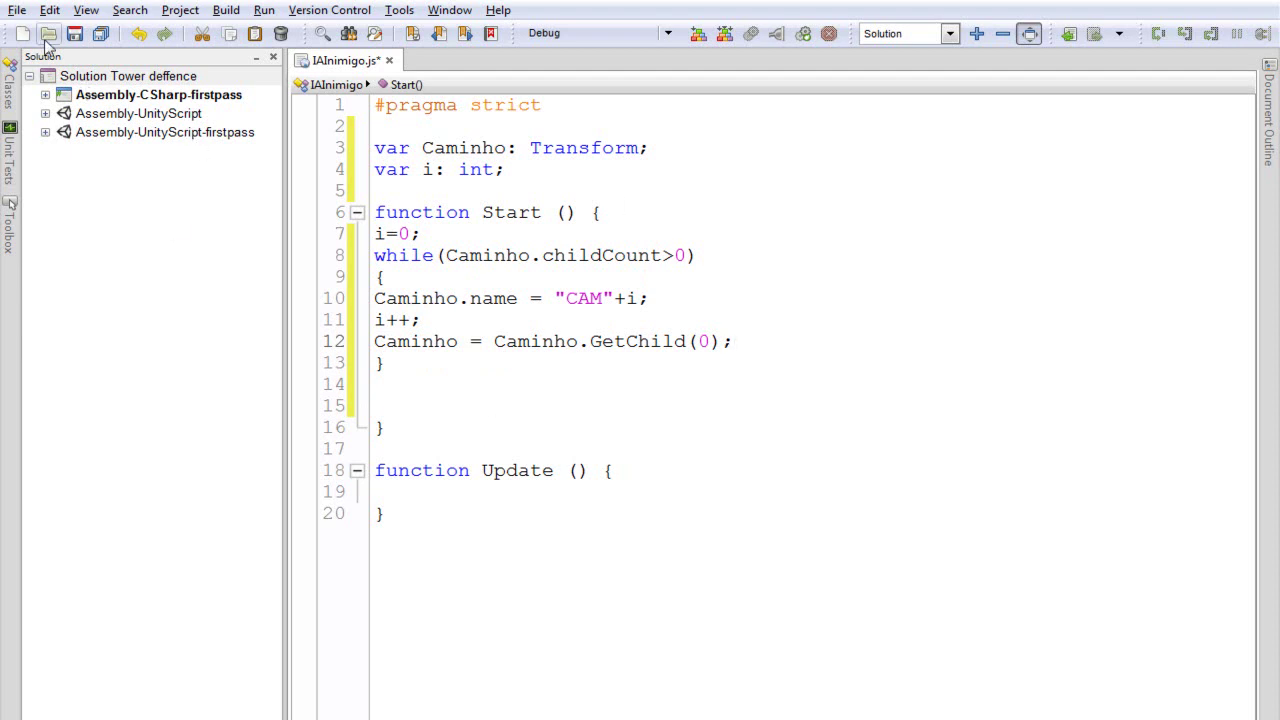
pyautogui.click(74, 33)
pyautogui.hotkey('alt', 'Tab')
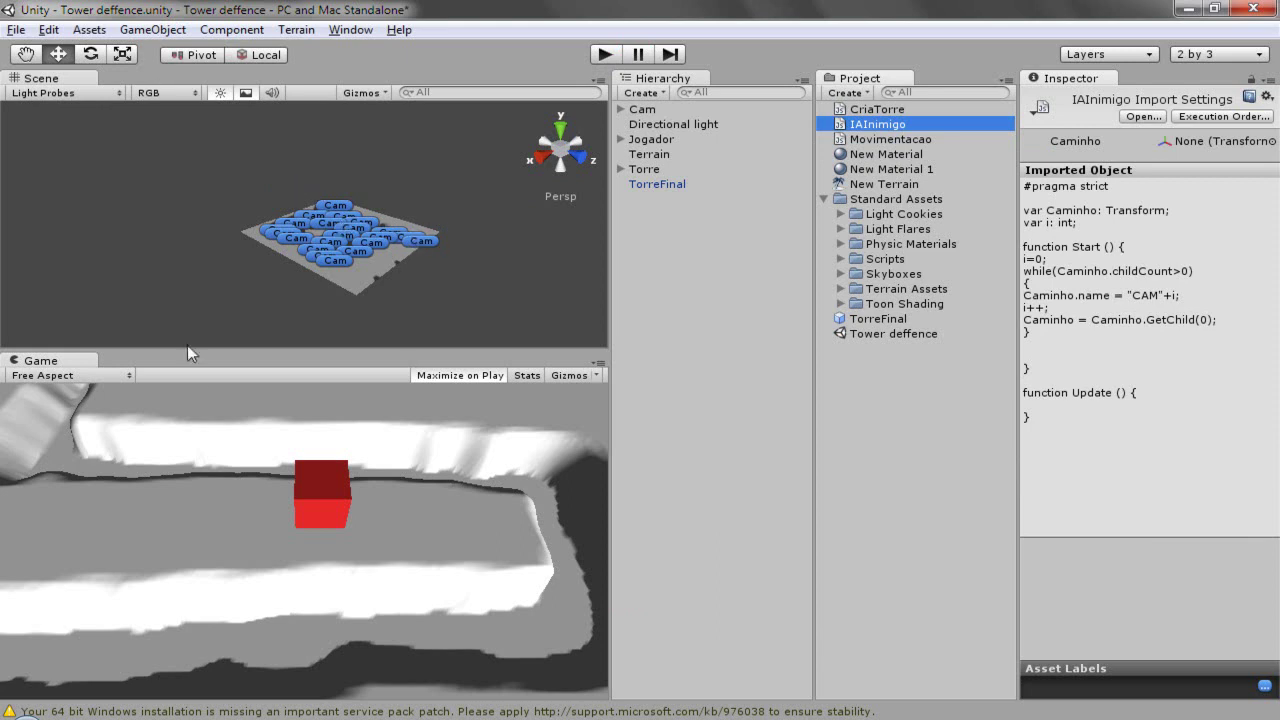
# Step: Turn Torre into a prefab by dragging it from the Hierarchy into the Project panel
pyautogui.click(561, 130)
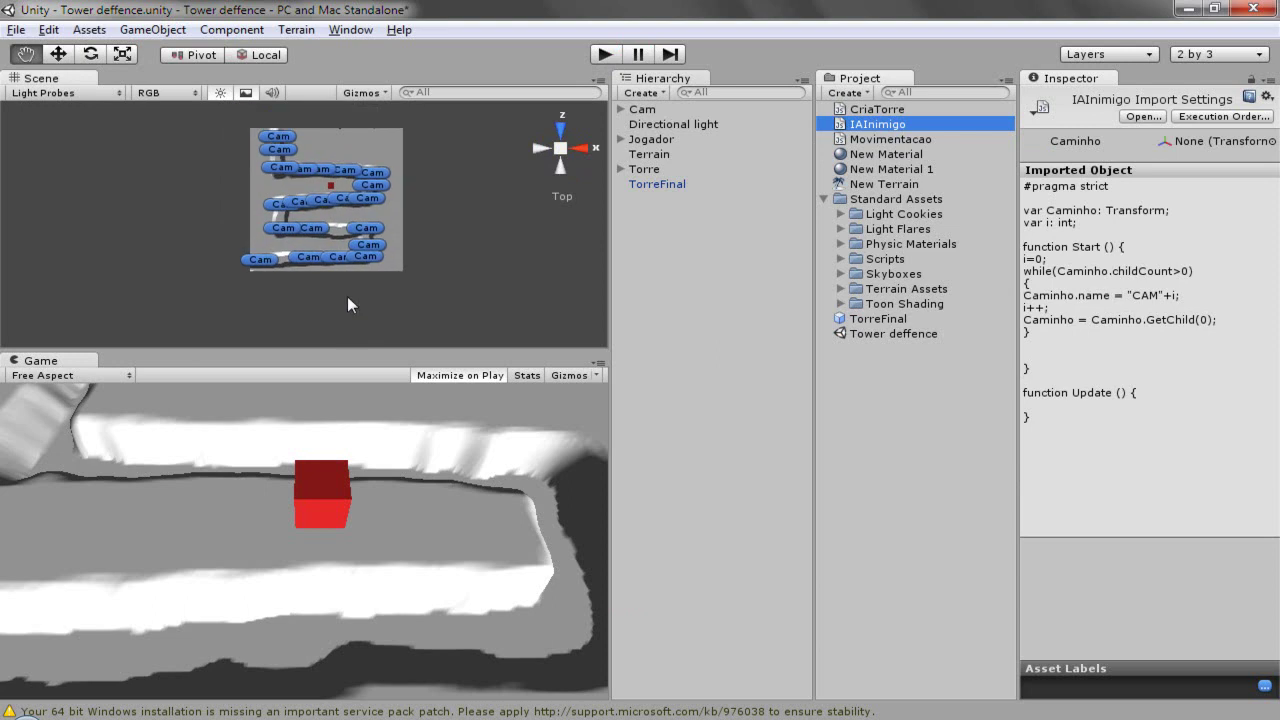
pyautogui.moveTo(250, 170); pyautogui.dragTo(370, 265, button='middle')
pyautogui.scroll(5, 372, 266)
pyautogui.moveTo(462, 352)
pyautogui.mouseDown()
pyautogui.moveTo(458, 272)
pyautogui.moveTo(412, 476)
pyautogui.mouseUp()
pyautogui.scroll(3, 408, 382)
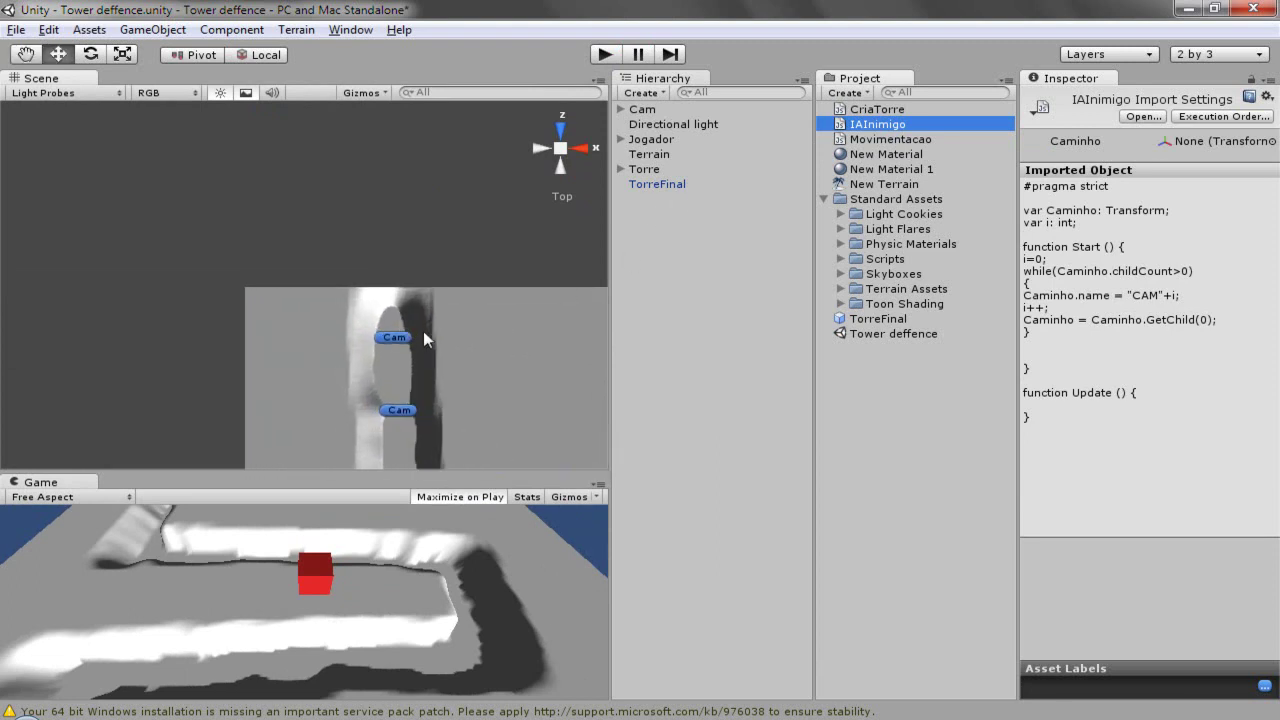
pyautogui.click(659, 167)
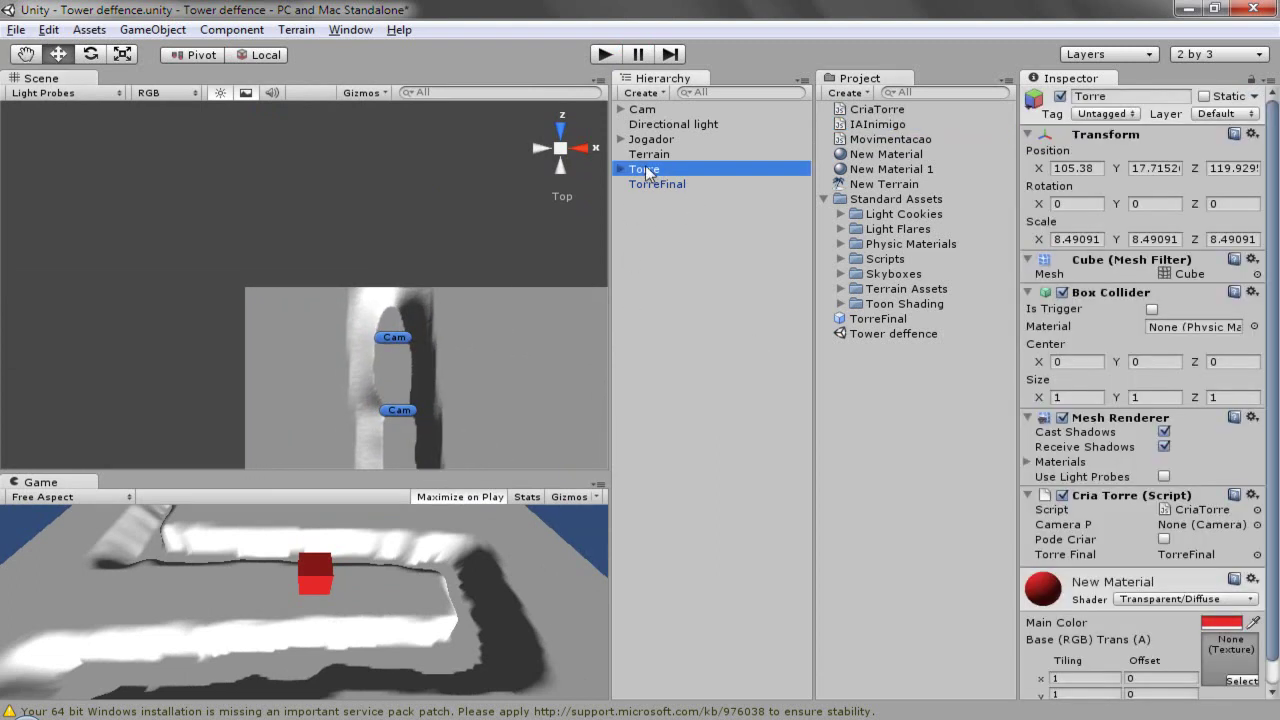
pyautogui.moveTo(645, 177); pyautogui.dragTo(878, 428)
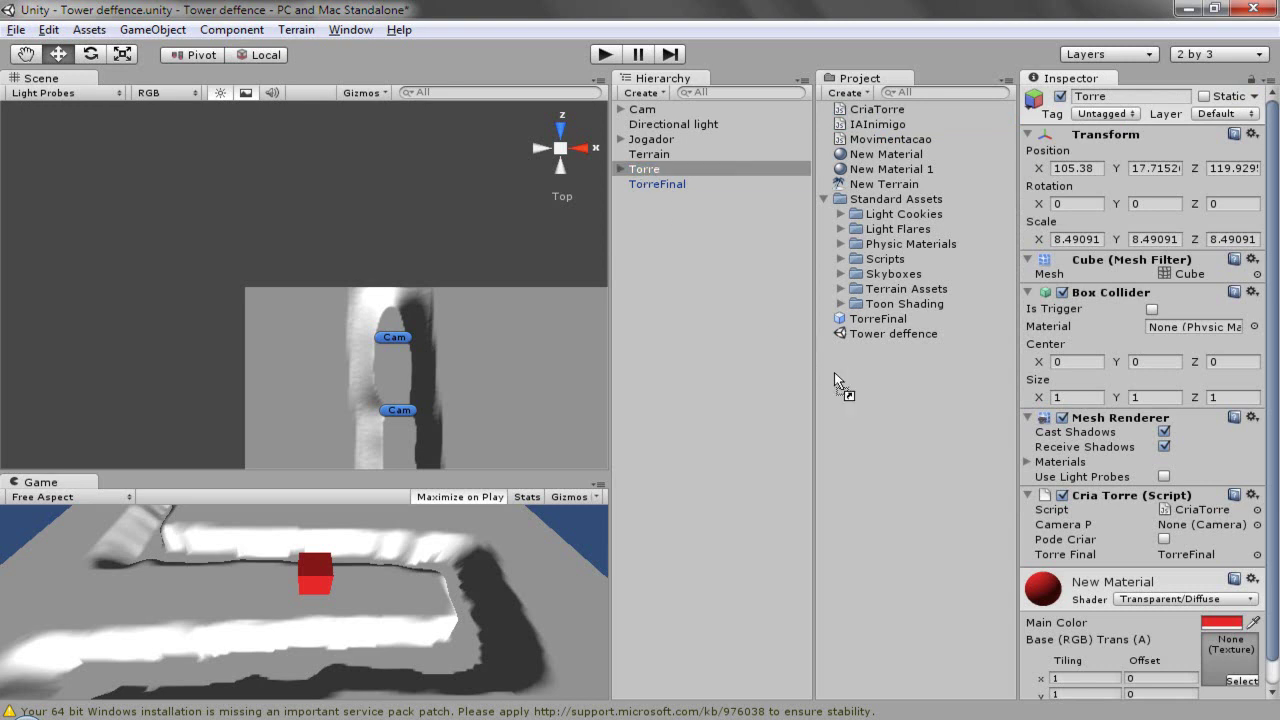
# Step: Delete Torre and TorreFinal from the scene
pyautogui.click(656, 169)
pyautogui.hotkey('ctrl', 'z')
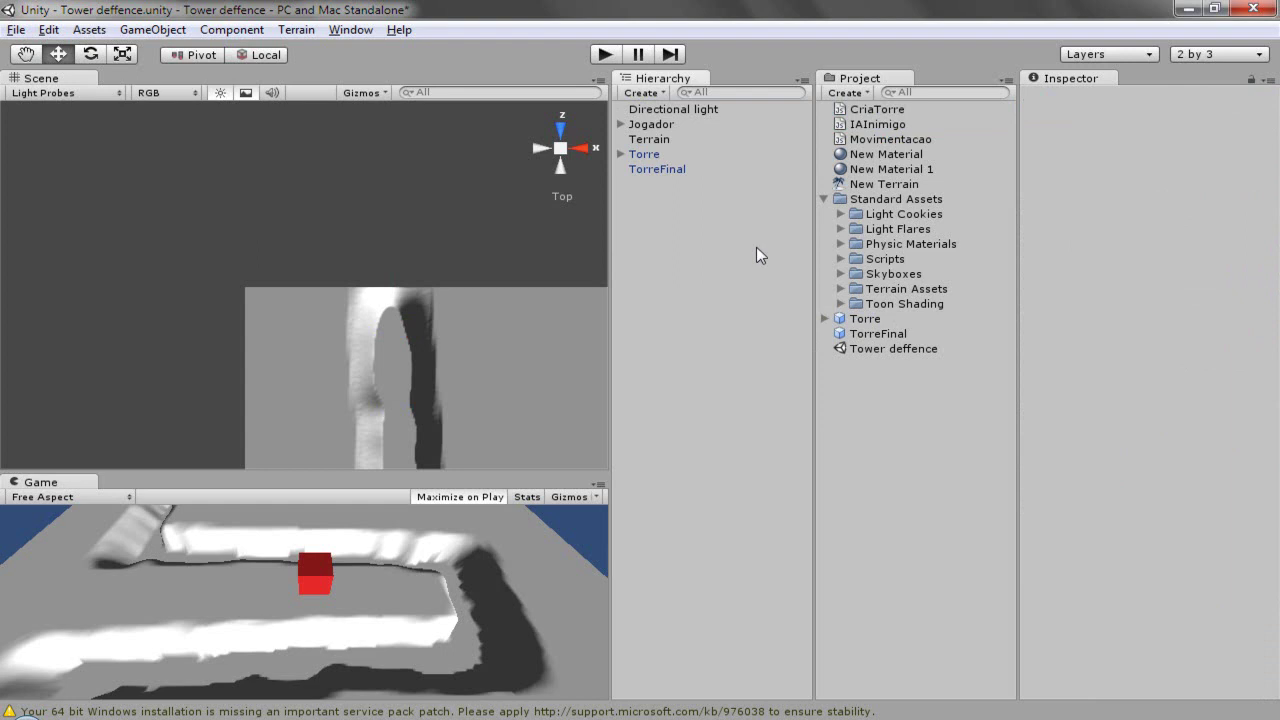
pyautogui.hotkey('ctrl', 'y')
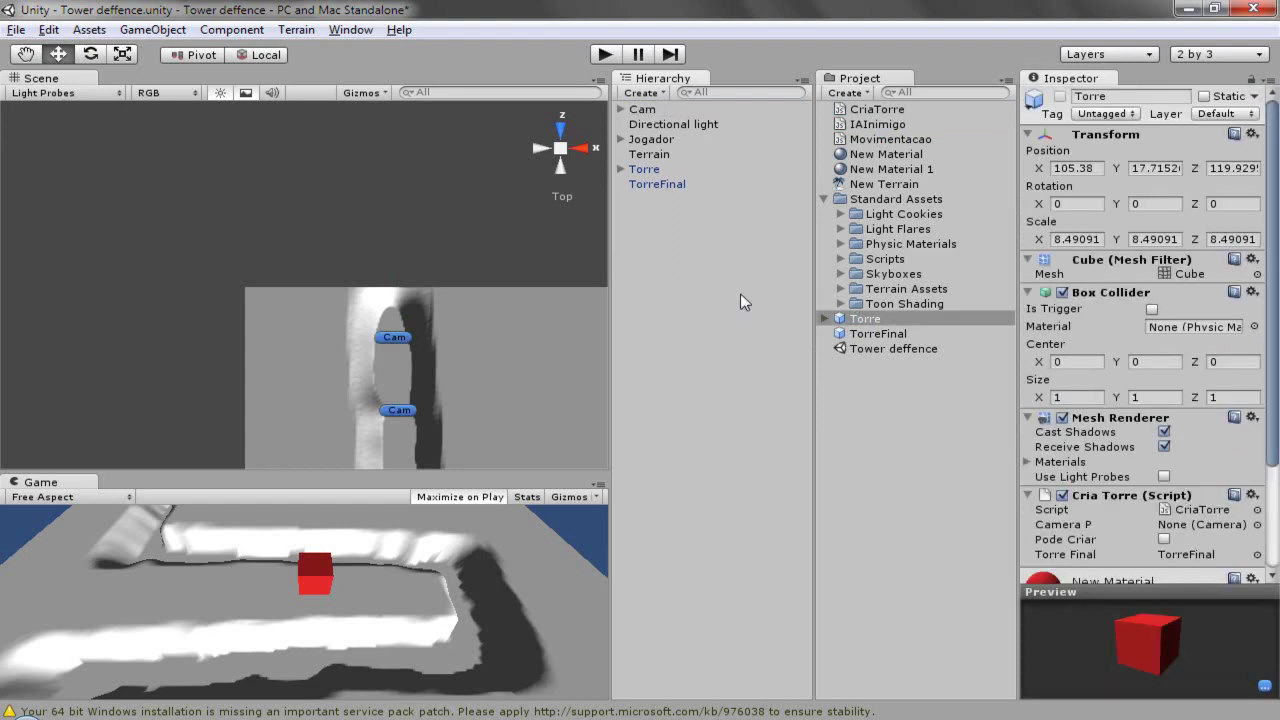
pyautogui.click(655, 176)
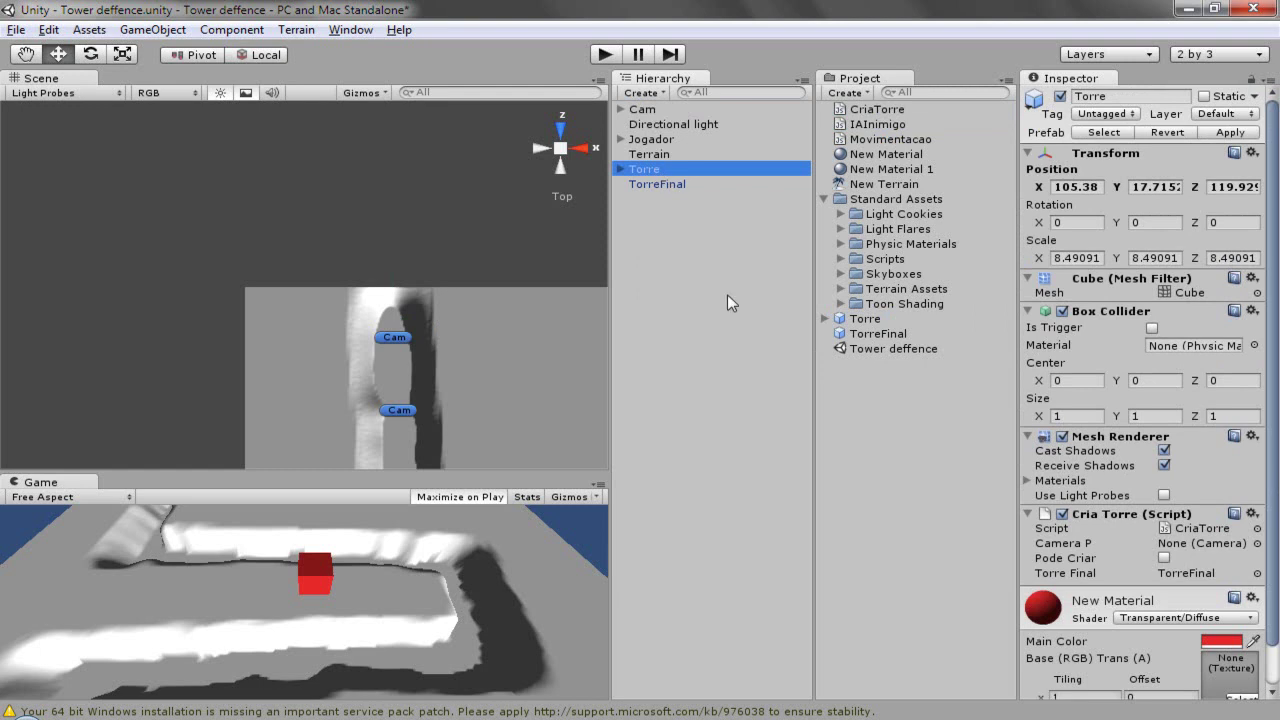
pyautogui.press('Delete')
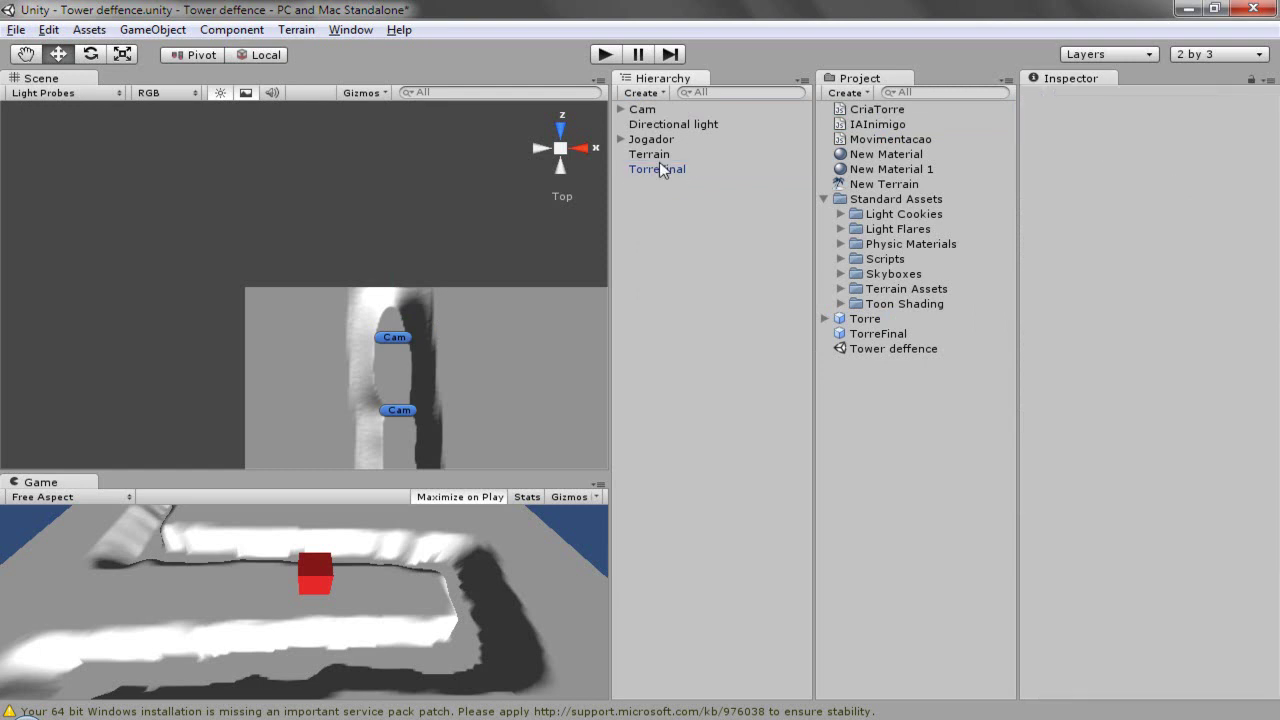
pyautogui.click(666, 172)
pyautogui.press('Delete')
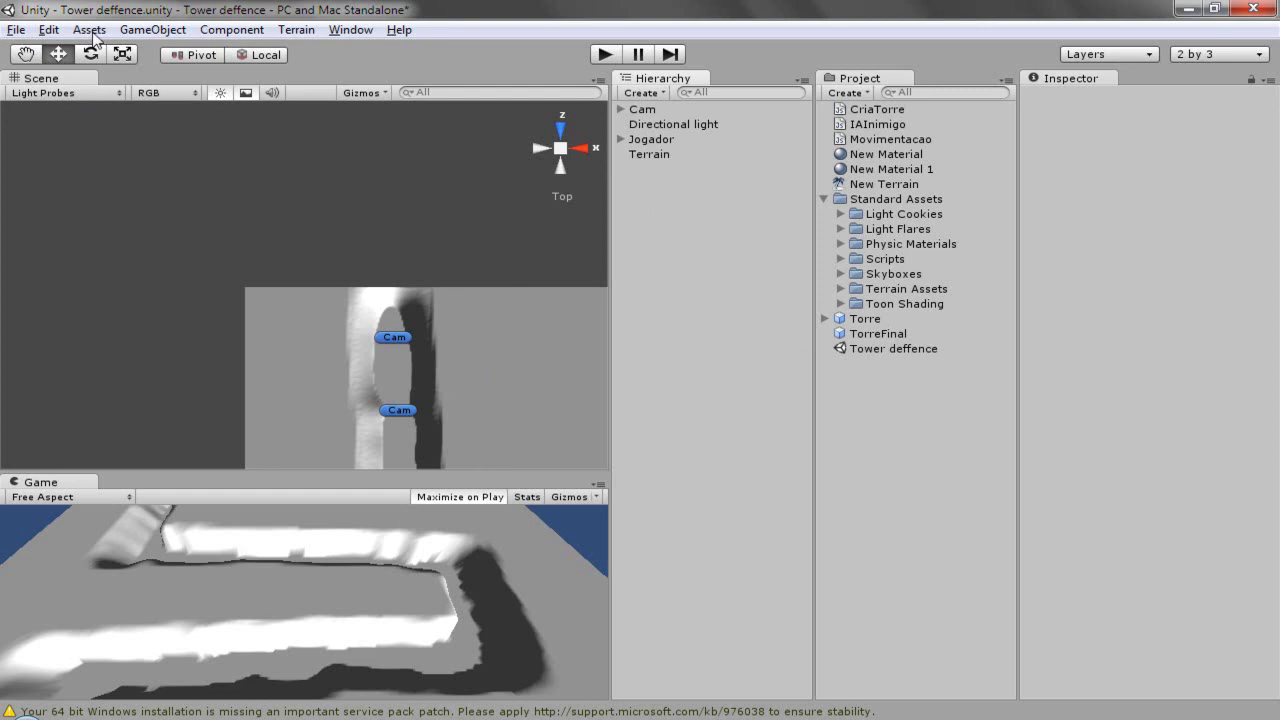
# Step: Create a cube and move it onto the track beside the first Cam waypoint
pyautogui.click(163, 33)
pyautogui.moveTo(188, 80)
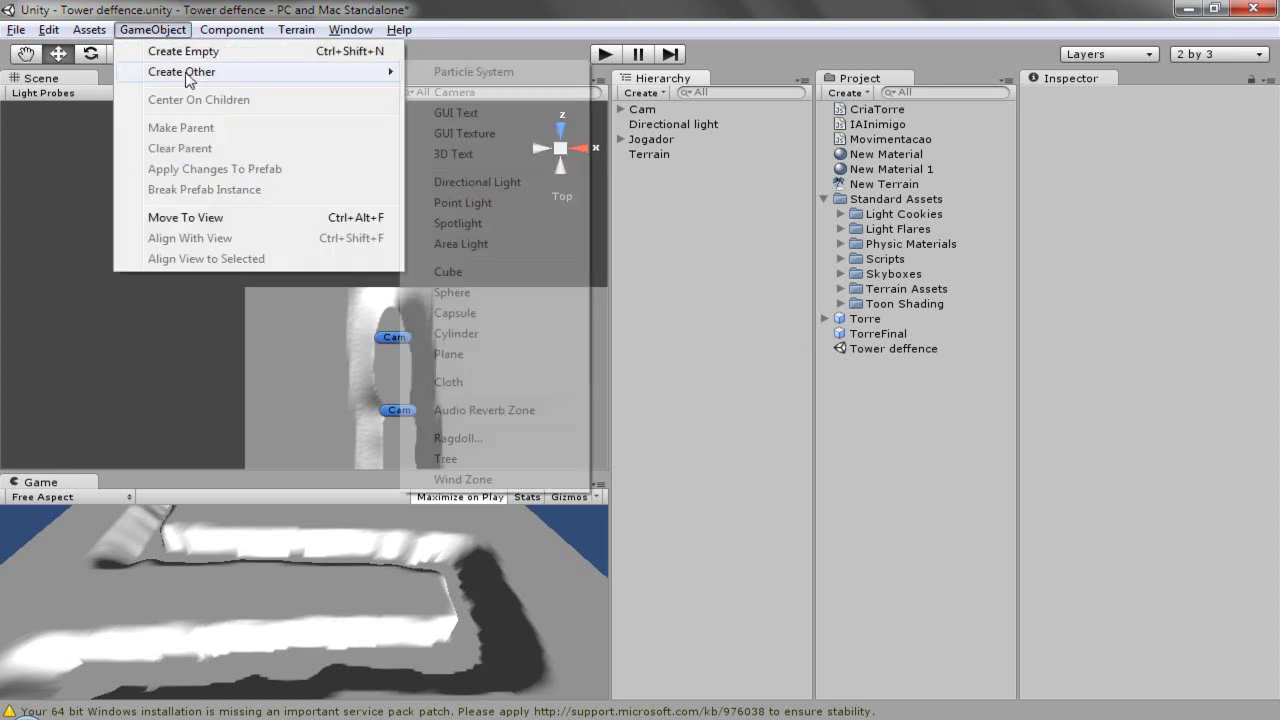
pyautogui.click(481, 271)
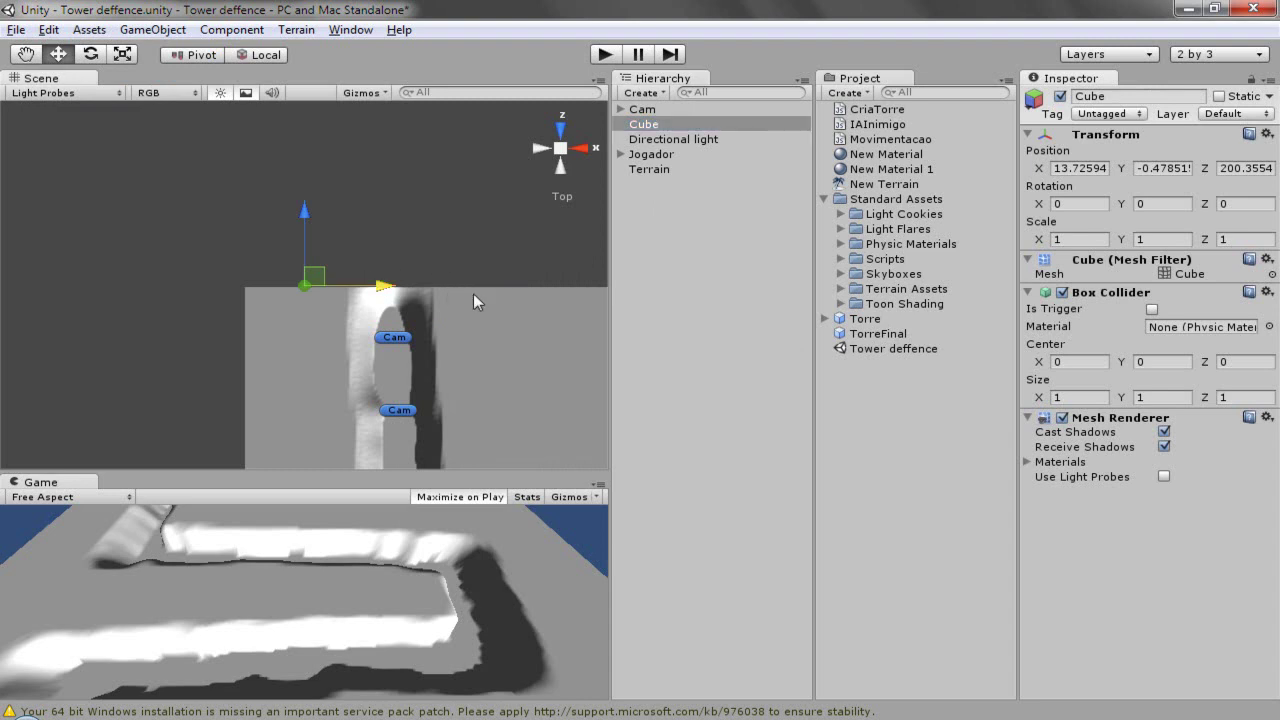
pyautogui.moveTo(476, 301); pyautogui.dragTo(476, 300)
pyautogui.moveTo(393, 215); pyautogui.dragTo(388, 250)
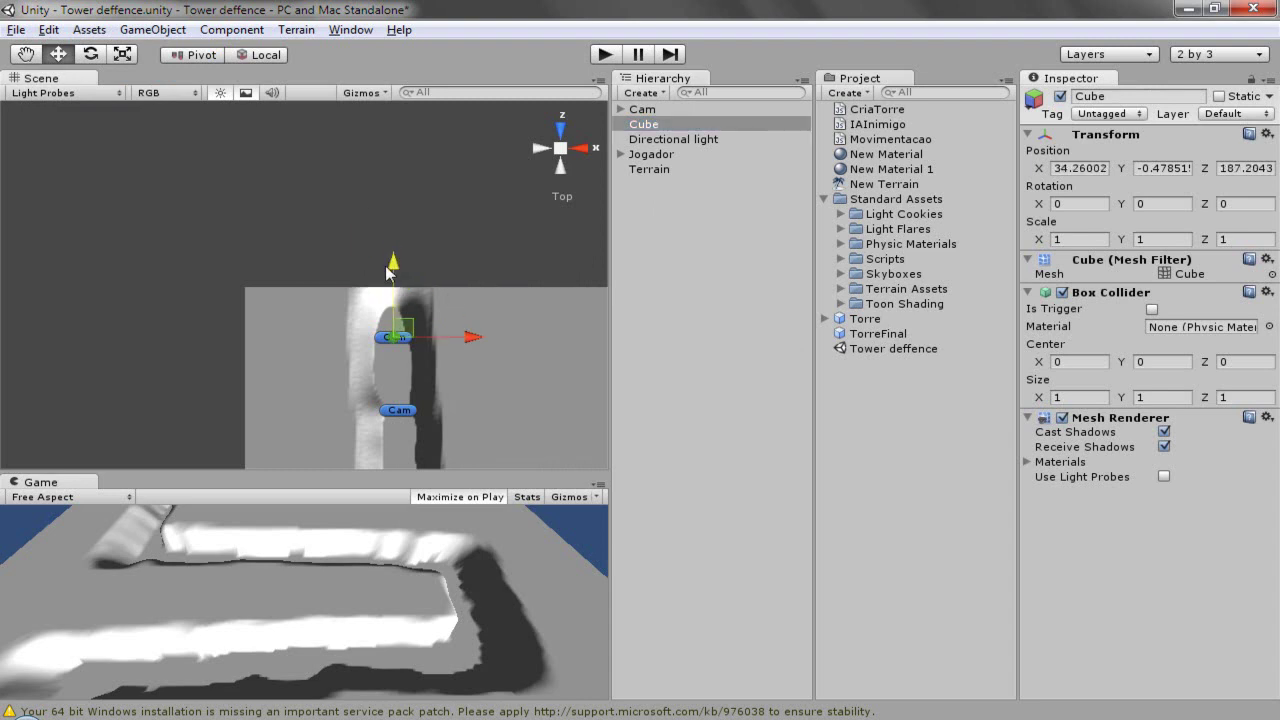
# Step: Scale the cube to about 3.7 and raise it above the terrain
pyautogui.click(123, 55)
pyautogui.moveTo(403, 320); pyautogui.dragTo(617, 148)
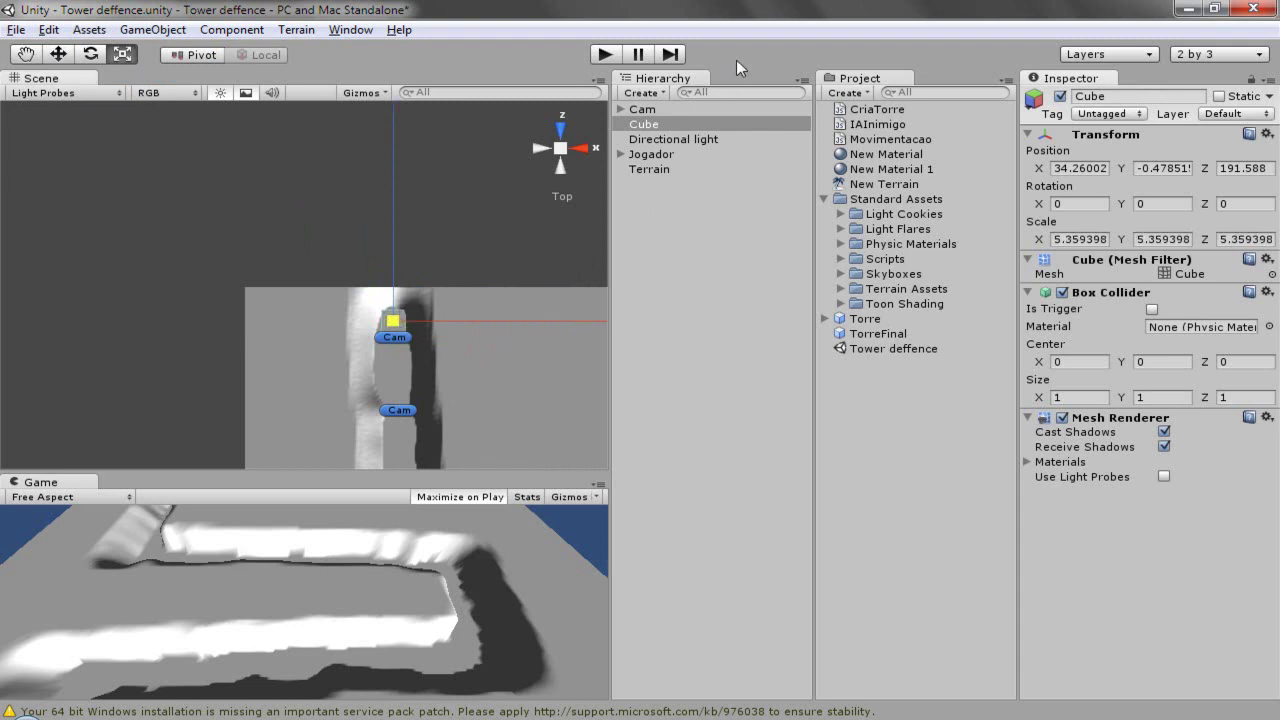
pyautogui.moveTo(617, 148); pyautogui.dragTo(546, 194)
pyautogui.click(562, 153)
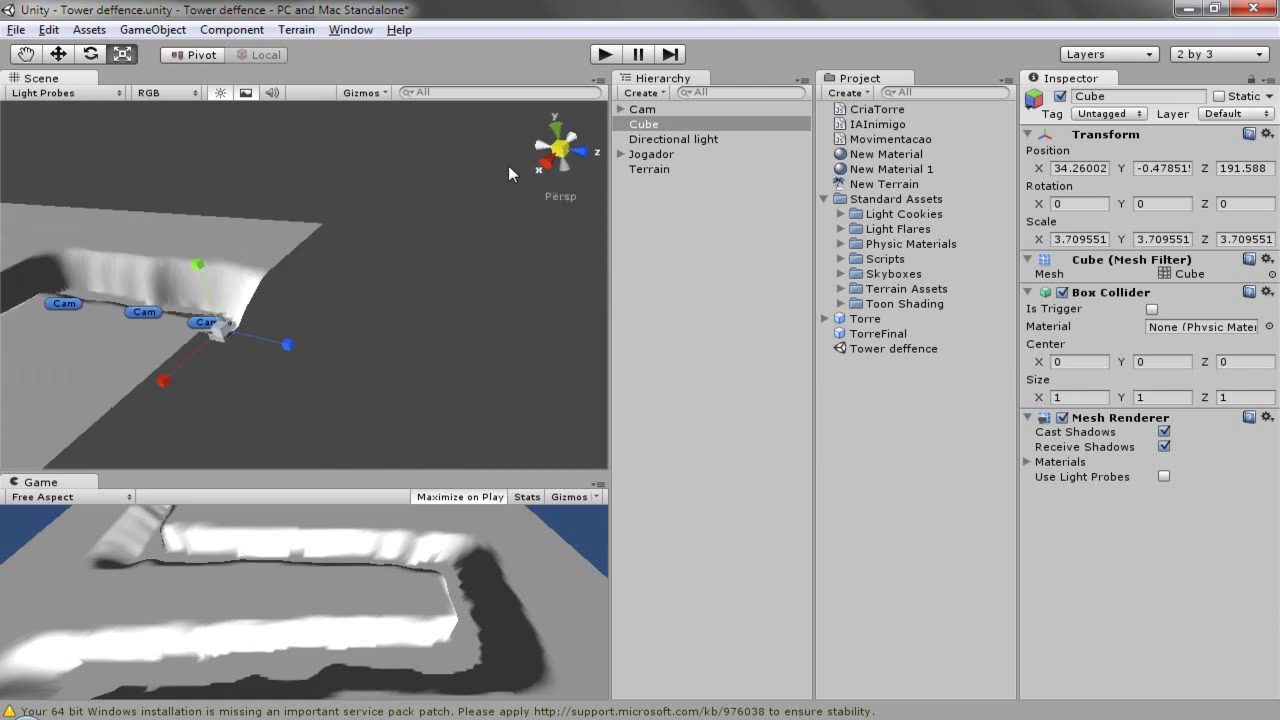
pyautogui.click(62, 56)
pyautogui.moveTo(192, 242); pyautogui.dragTo(197, 225)
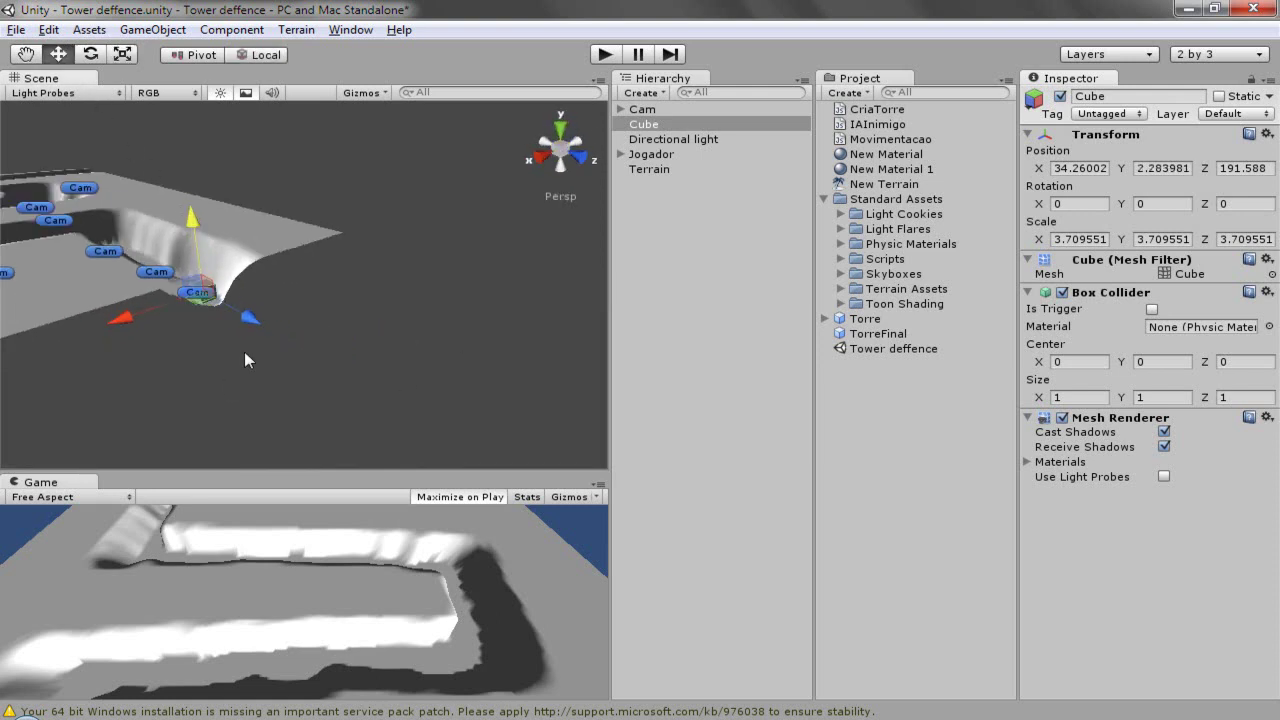
pyautogui.click(560, 130)
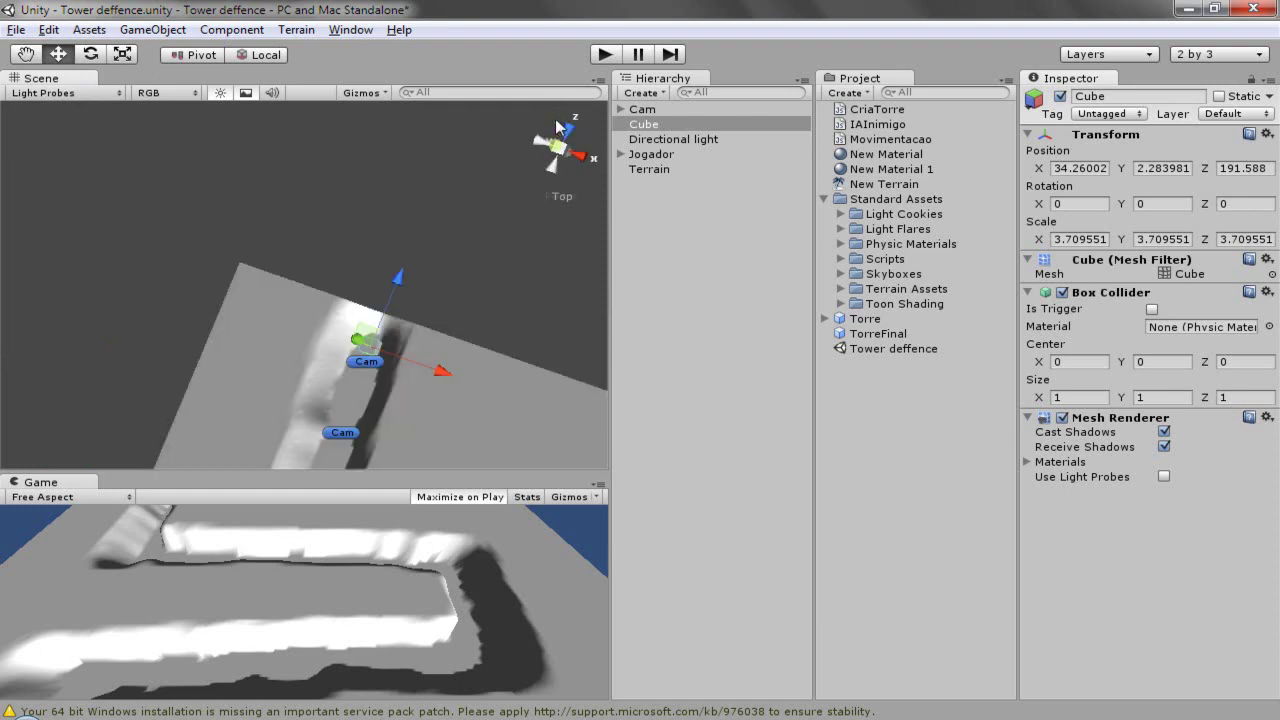
# Step: Apply the blue New Material 1 to the cube
pyautogui.click(889, 169)
pyautogui.click(898, 155)
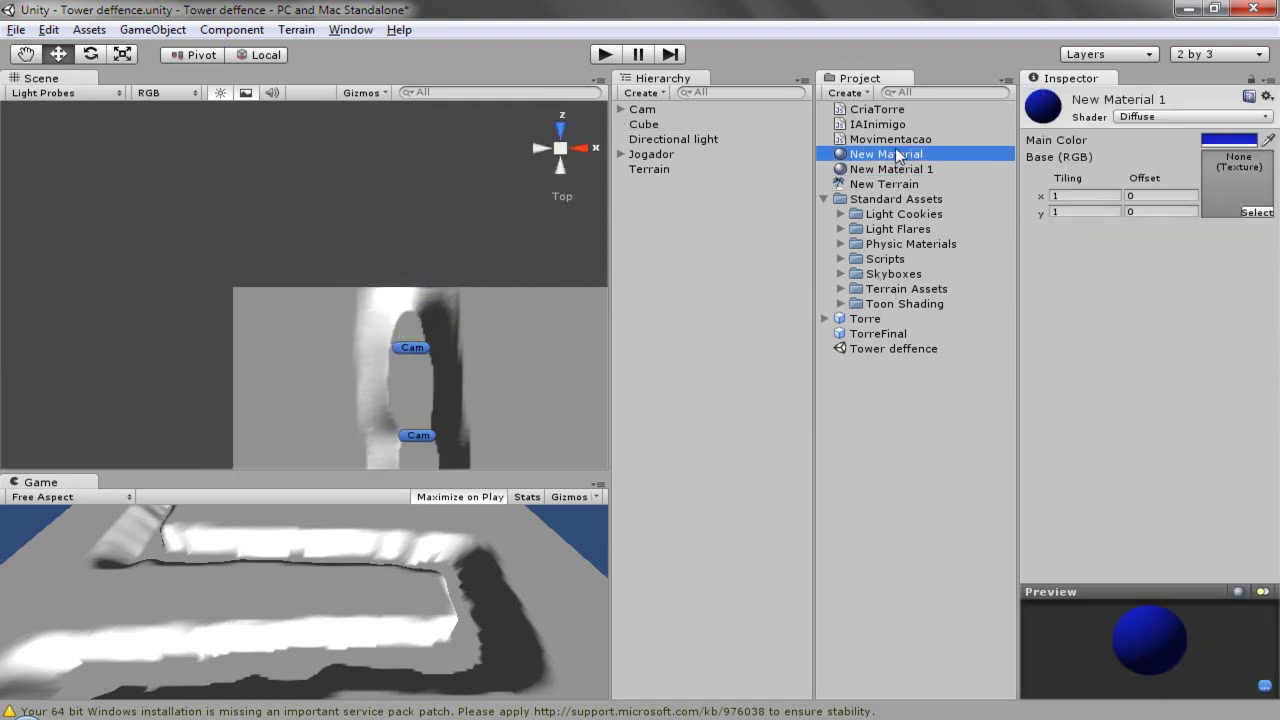
pyautogui.click(910, 170)
pyautogui.moveTo(915, 173); pyautogui.dragTo(648, 133)
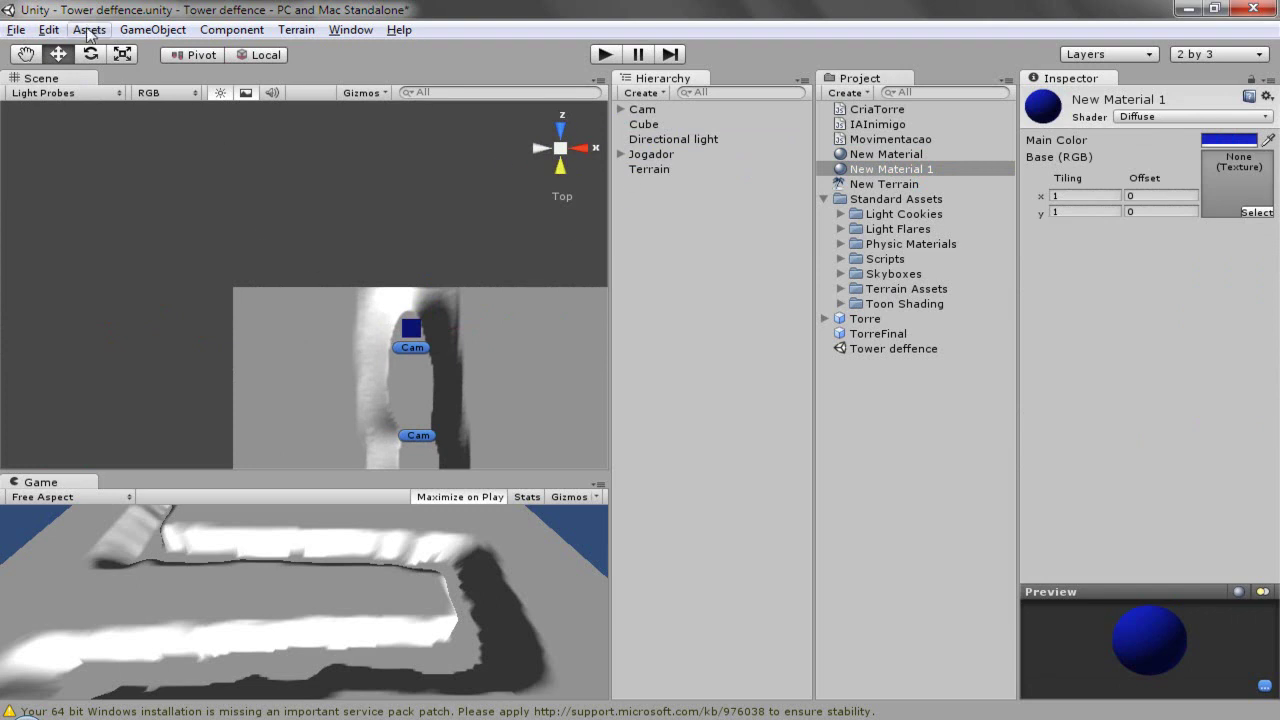
# Step: Create a sphere, move it beside the cube, and parent it to the Cube
pyautogui.click(152, 32)
pyautogui.moveTo(271, 71)
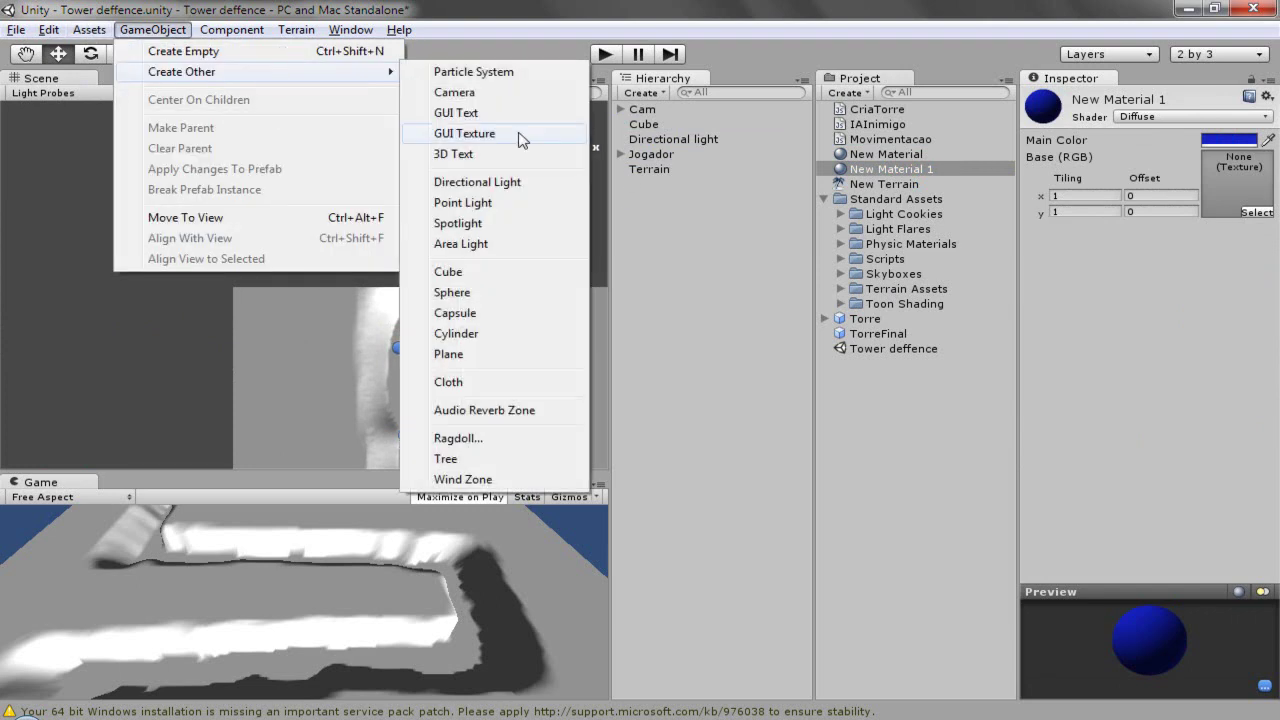
pyautogui.click(494, 291)
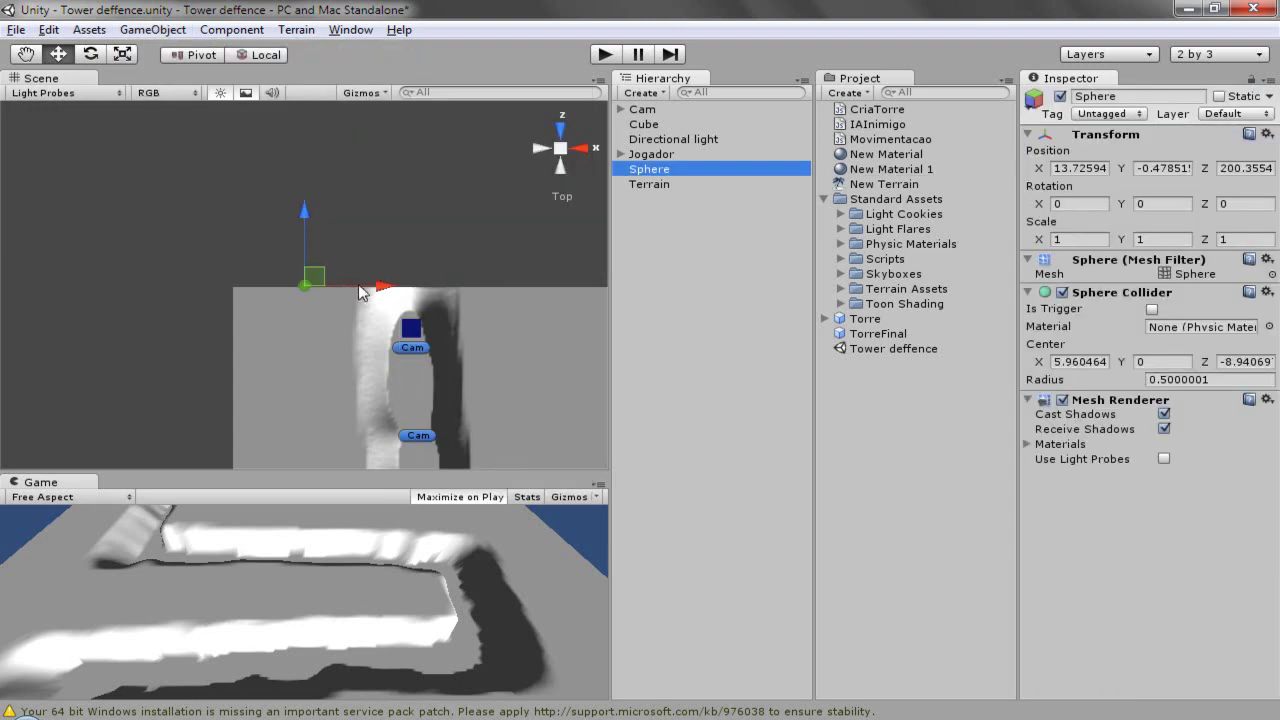
pyautogui.moveTo(362, 292); pyautogui.dragTo(470, 299)
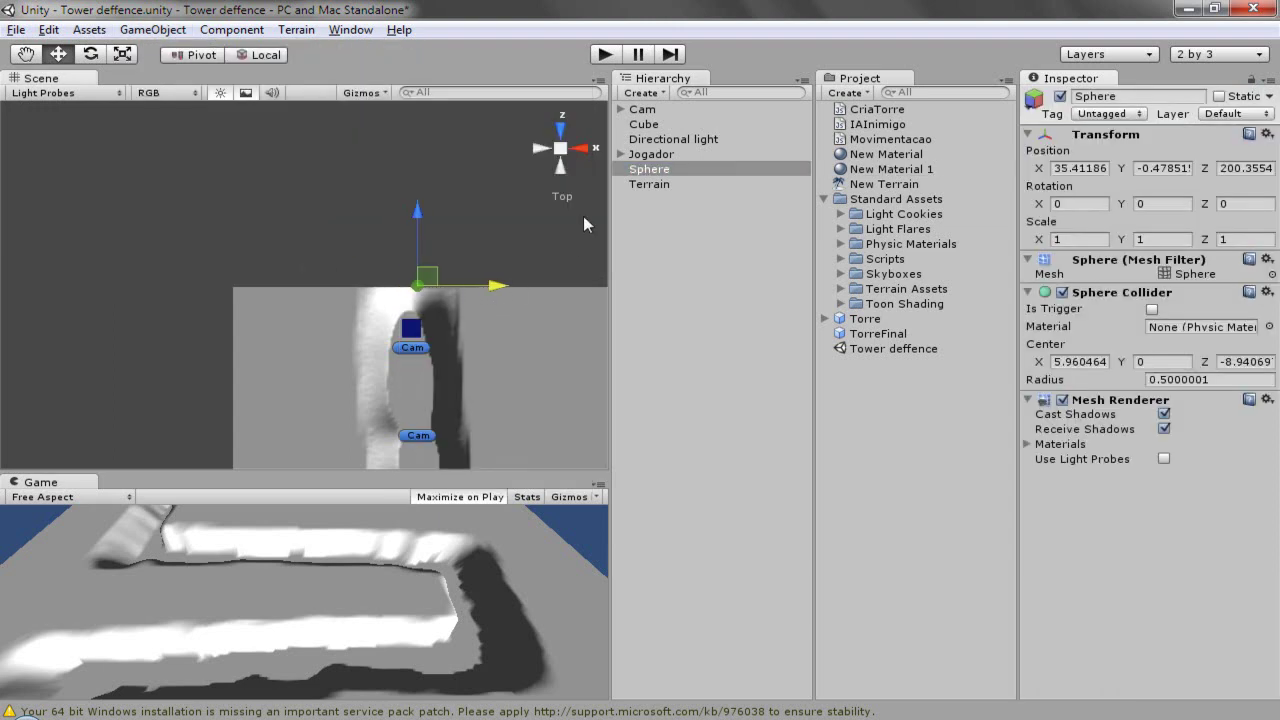
pyautogui.moveTo(650, 170); pyautogui.dragTo(654, 127)
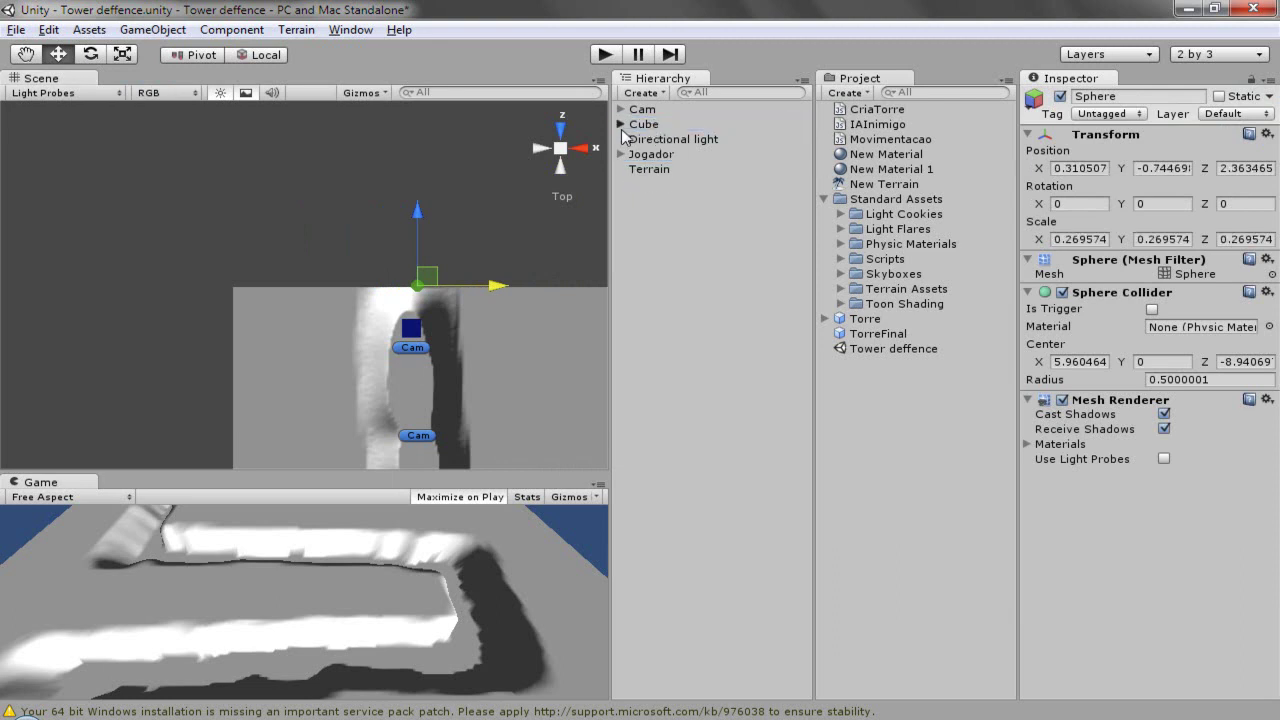
# Step: Set the sphere's position to X 0, Y 0, Z -1
pyautogui.click(1160, 168)
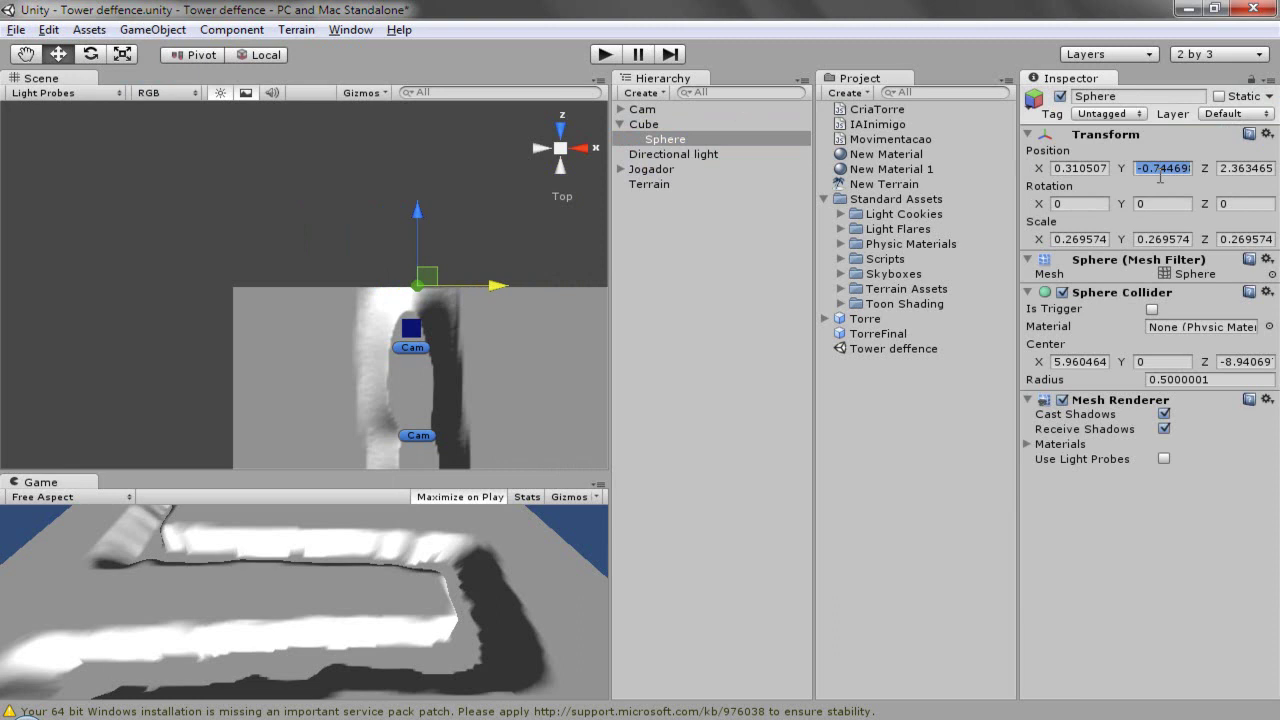
pyautogui.write('0')
pyautogui.click(1240, 168)
pyautogui.write('0')
pyautogui.press('Return')
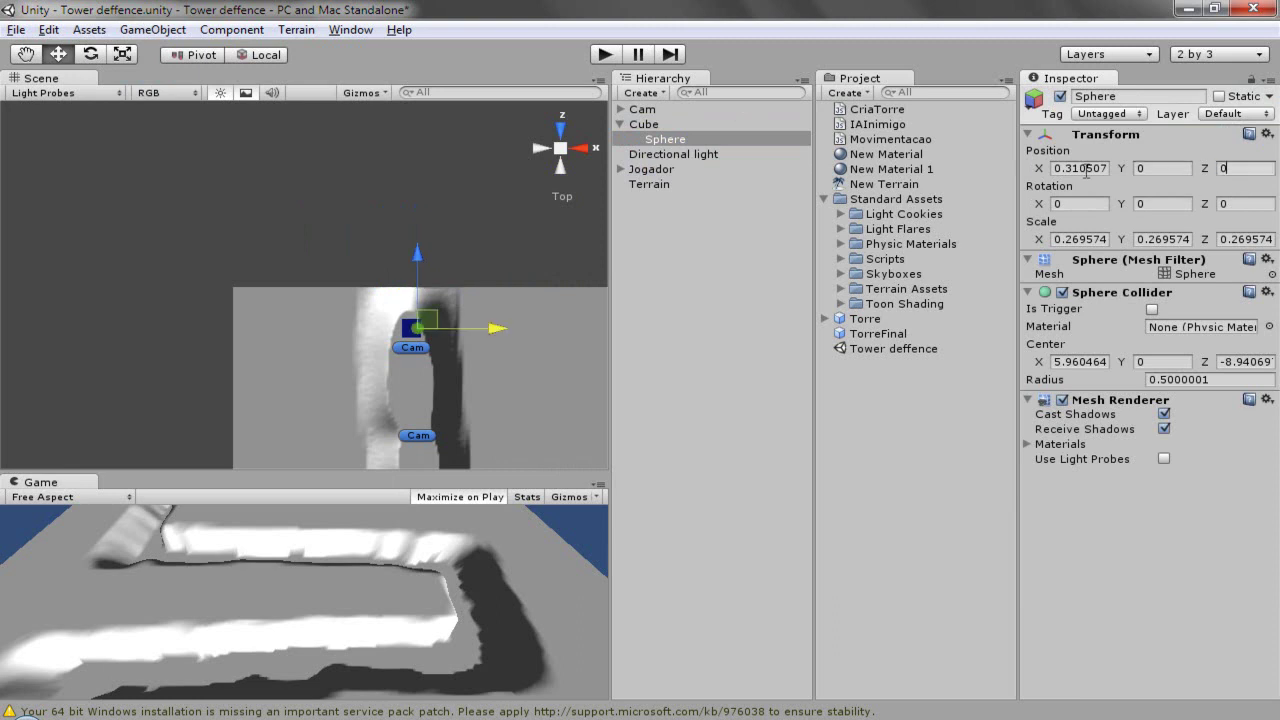
pyautogui.click(1078, 168)
pyautogui.write('0.0')
pyautogui.click(1249, 172)
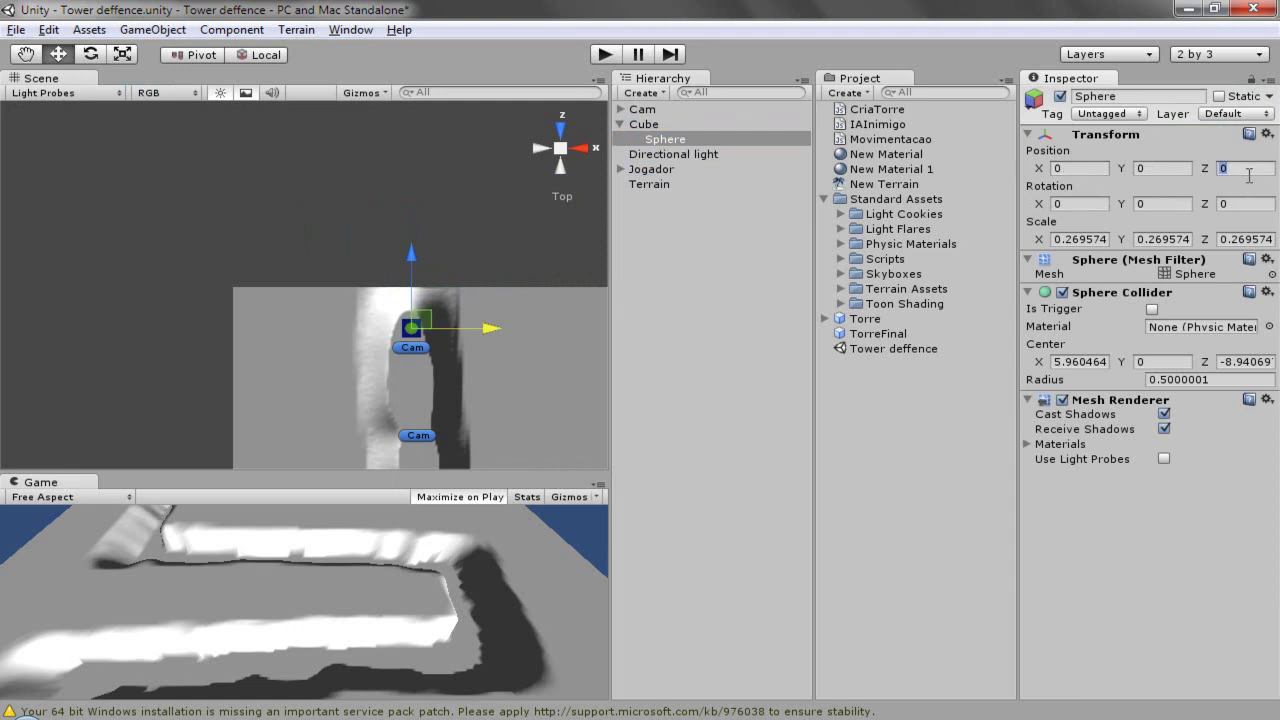
pyautogui.write('1')
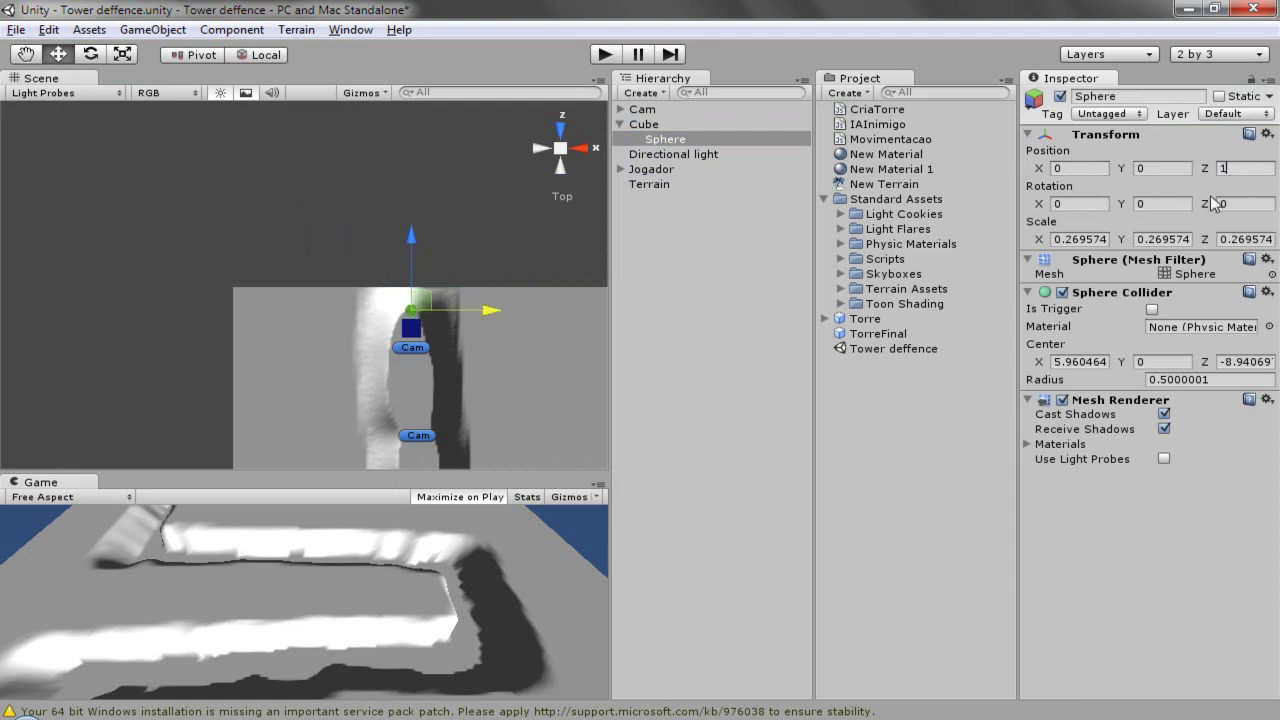
pyautogui.press('BackSpace')
pyautogui.write('-1')
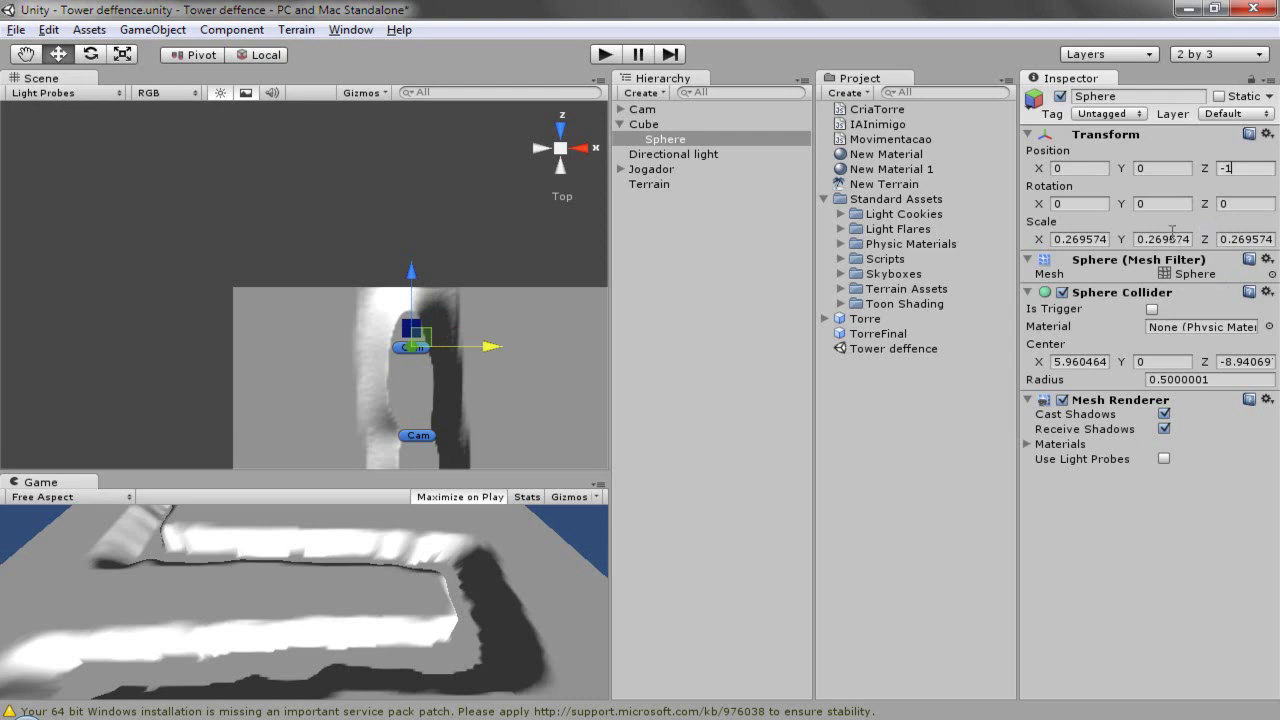
# Step: Scale the sphere up to about 1.4 and nudge it forward along Z
pyautogui.click(122, 54)
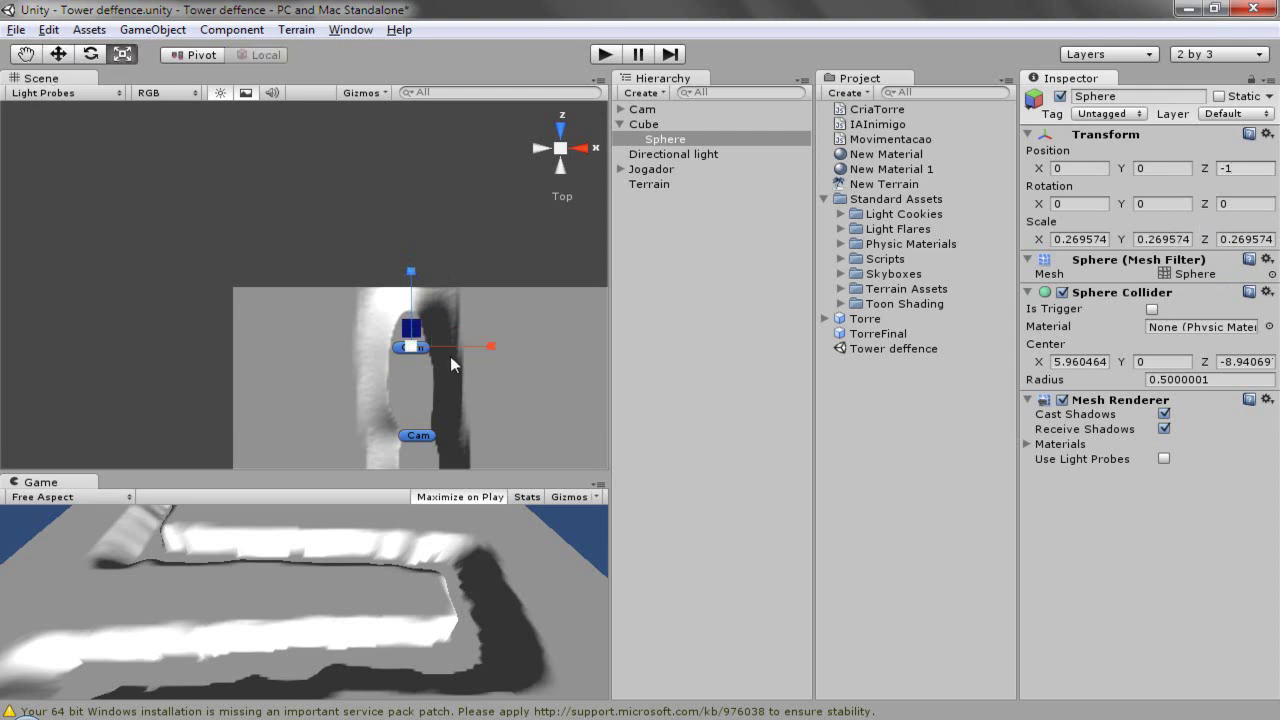
pyautogui.moveTo(412, 347); pyautogui.dragTo(814, 198)
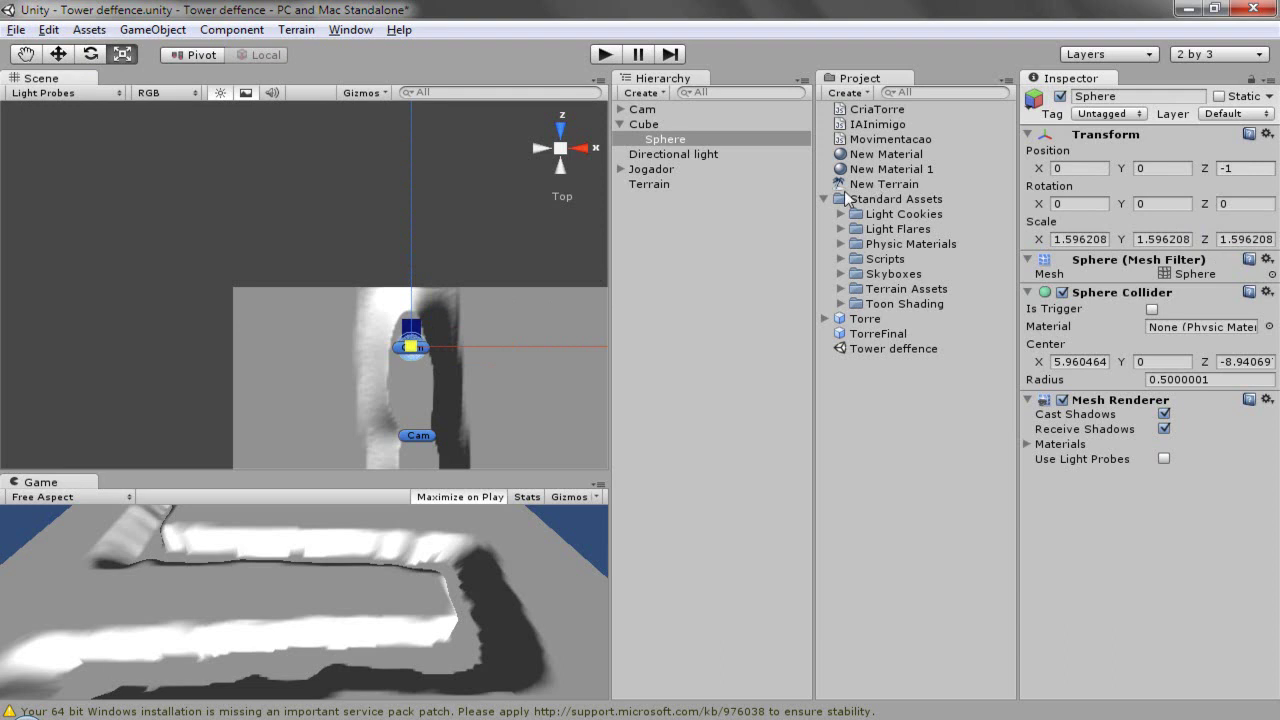
pyautogui.click(90, 54)
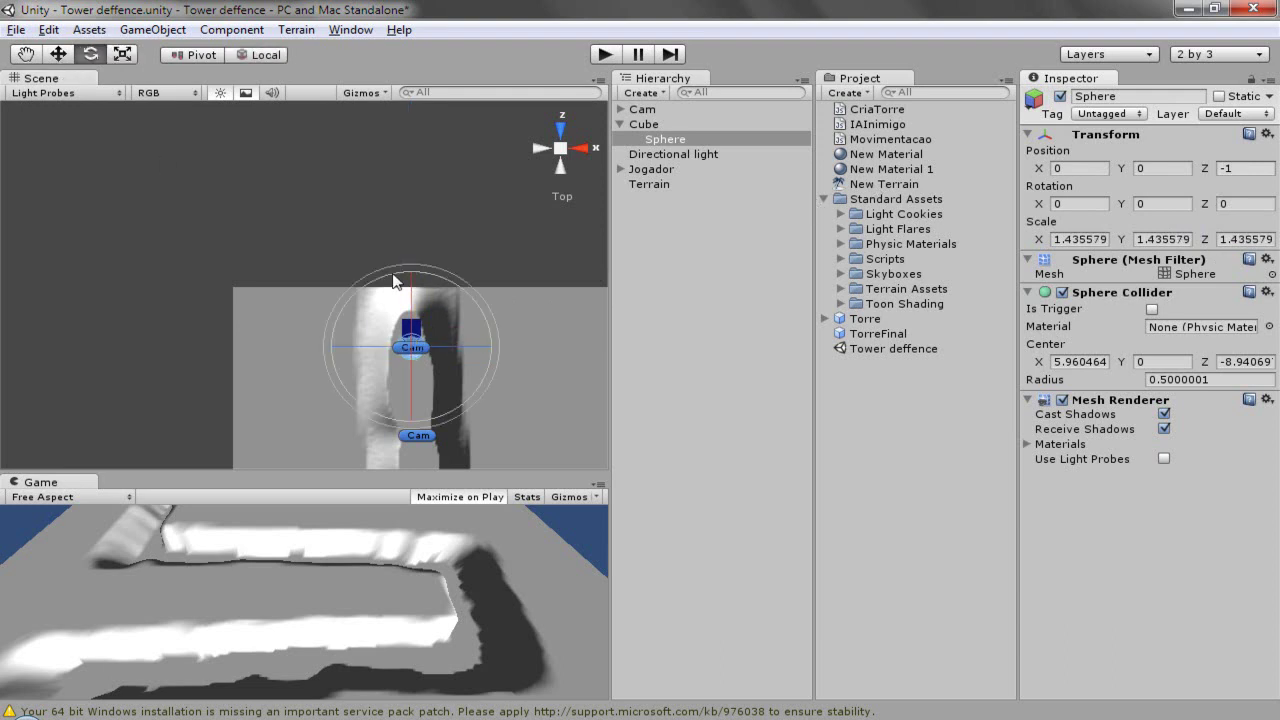
pyautogui.click(58, 54)
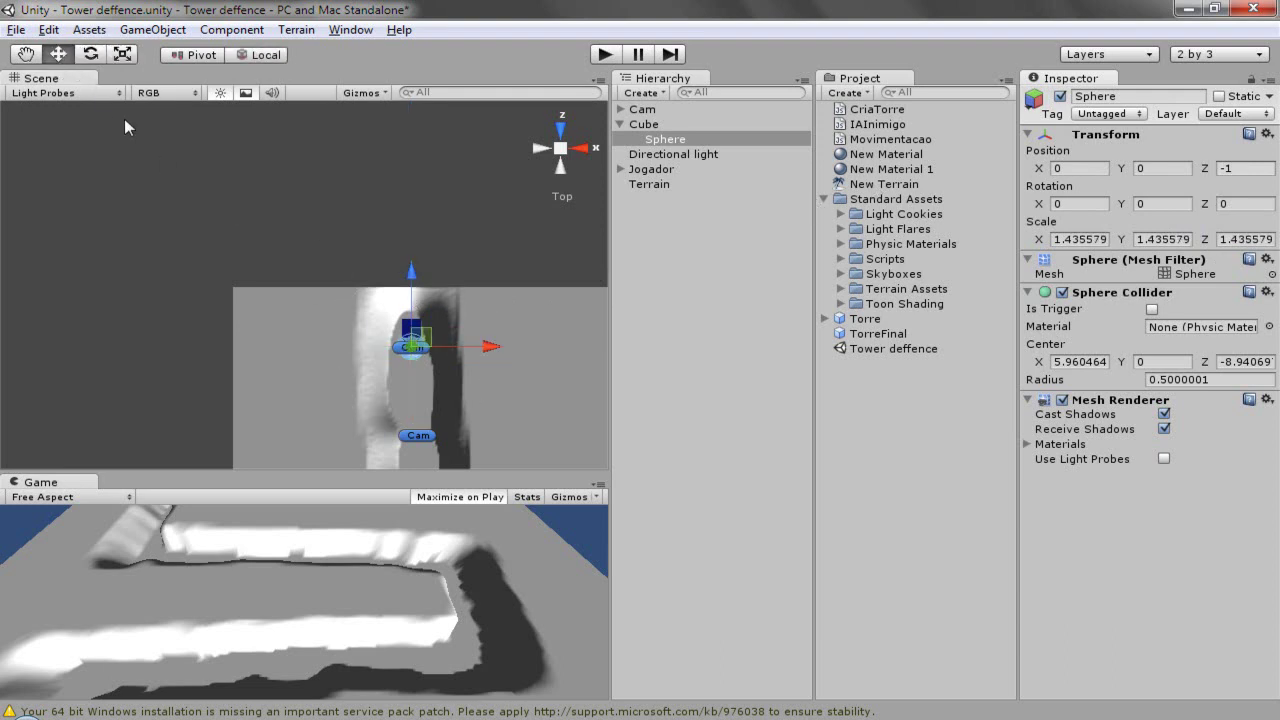
pyautogui.moveTo(406, 289); pyautogui.dragTo(408, 279)
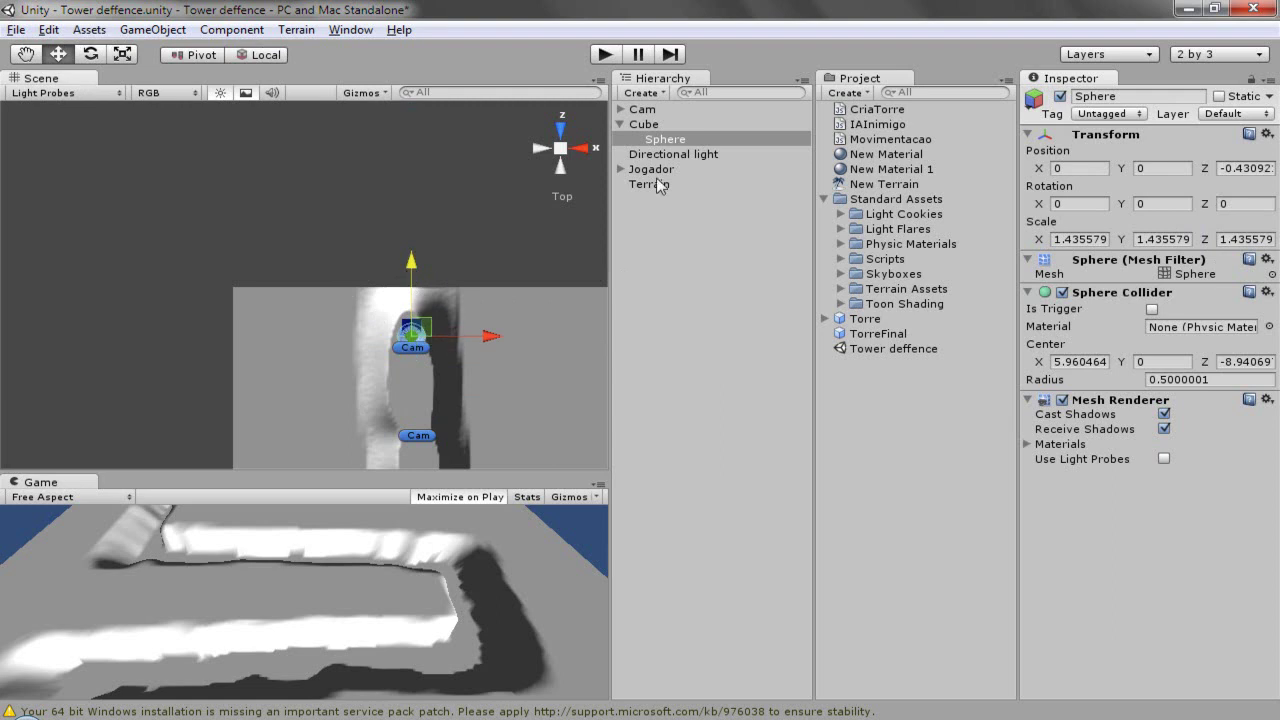
# Step: Apply the blue New Material 1 to the sphere and attach IAInimigo to the Cube
pyautogui.click(402, 406)
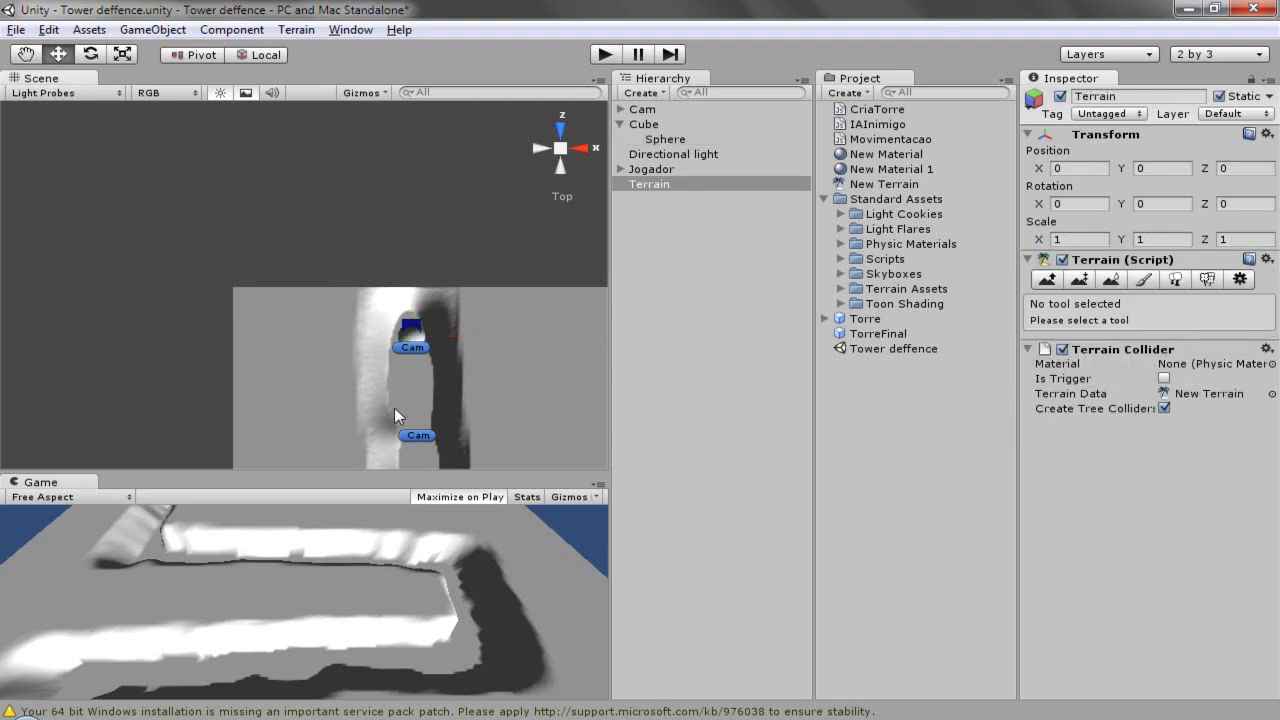
pyautogui.click(414, 339)
pyautogui.moveTo(889, 170); pyautogui.dragTo(410, 344)
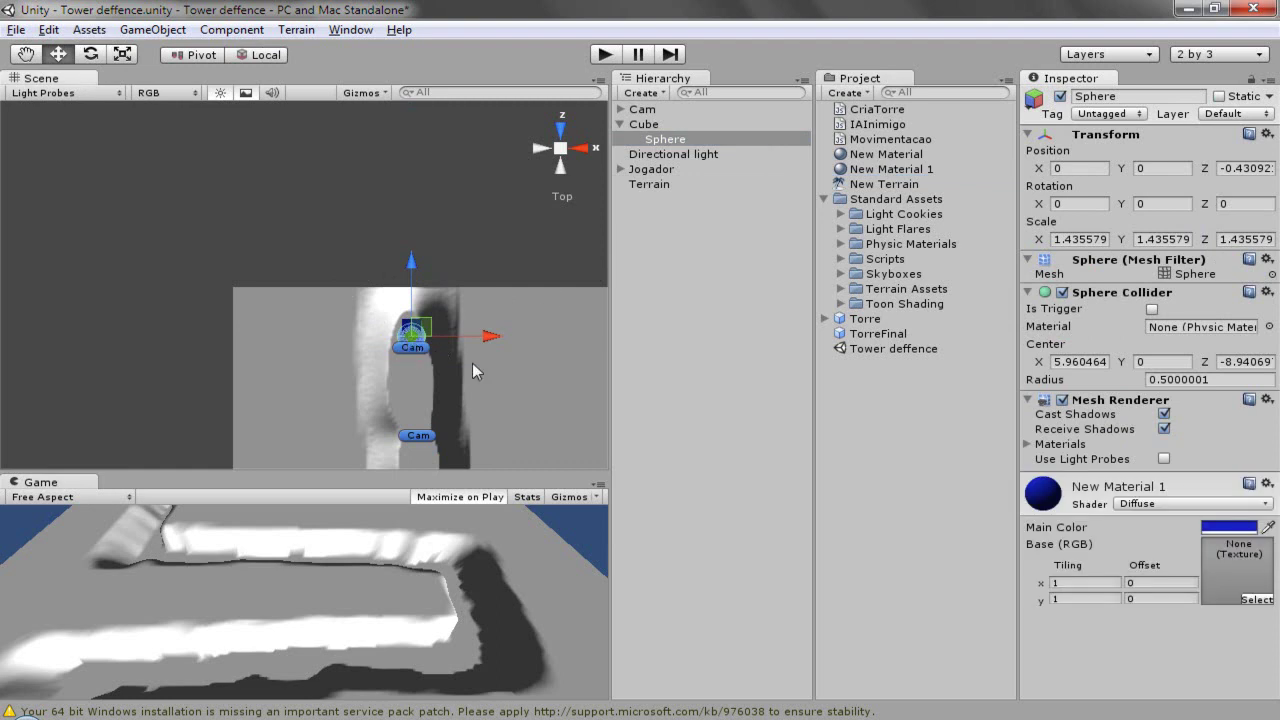
pyautogui.click(415, 383)
pyautogui.moveTo(877, 124)
pyautogui.mouseDown()
pyautogui.moveTo(445, 315)
pyautogui.moveTo(625, 123)
pyautogui.mouseUp()
# Step: Collapse the Cube, play the scene, then pause and stop it, hitting the unassigned Caminho error
pyautogui.click(620, 123)
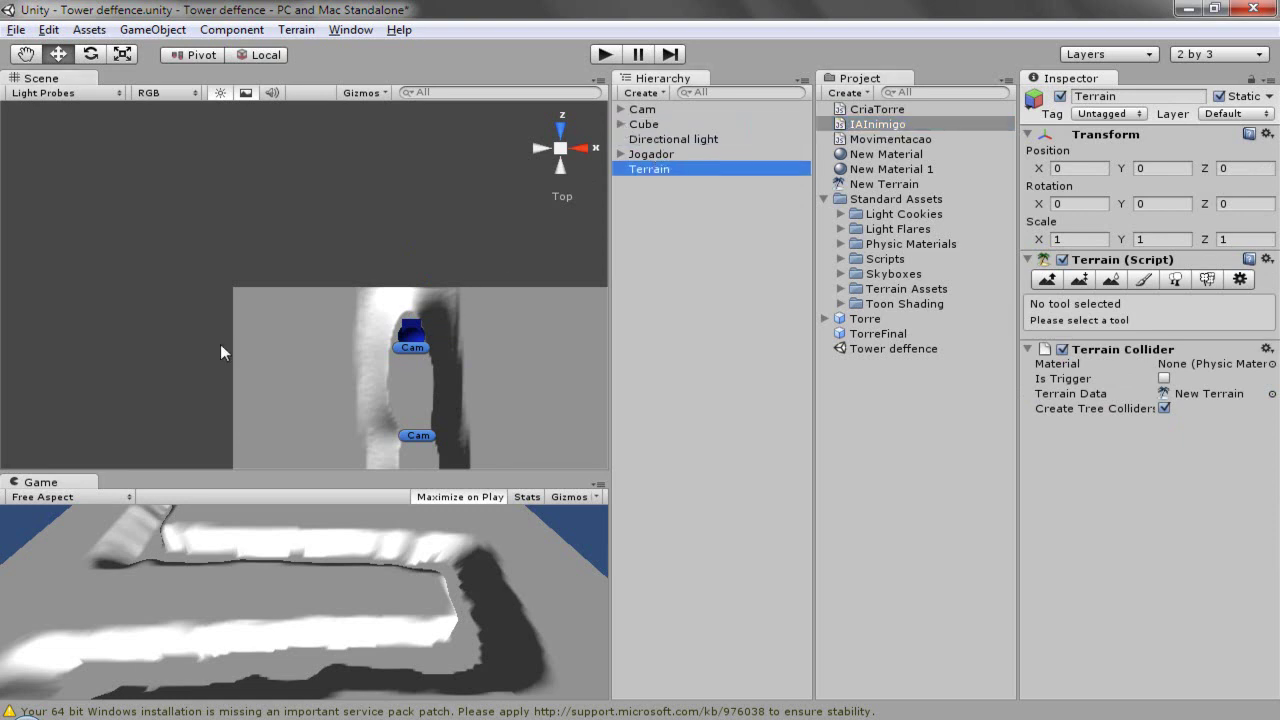
pyautogui.scroll(2, 415, 347)
pyautogui.scroll(2, 480, 365)
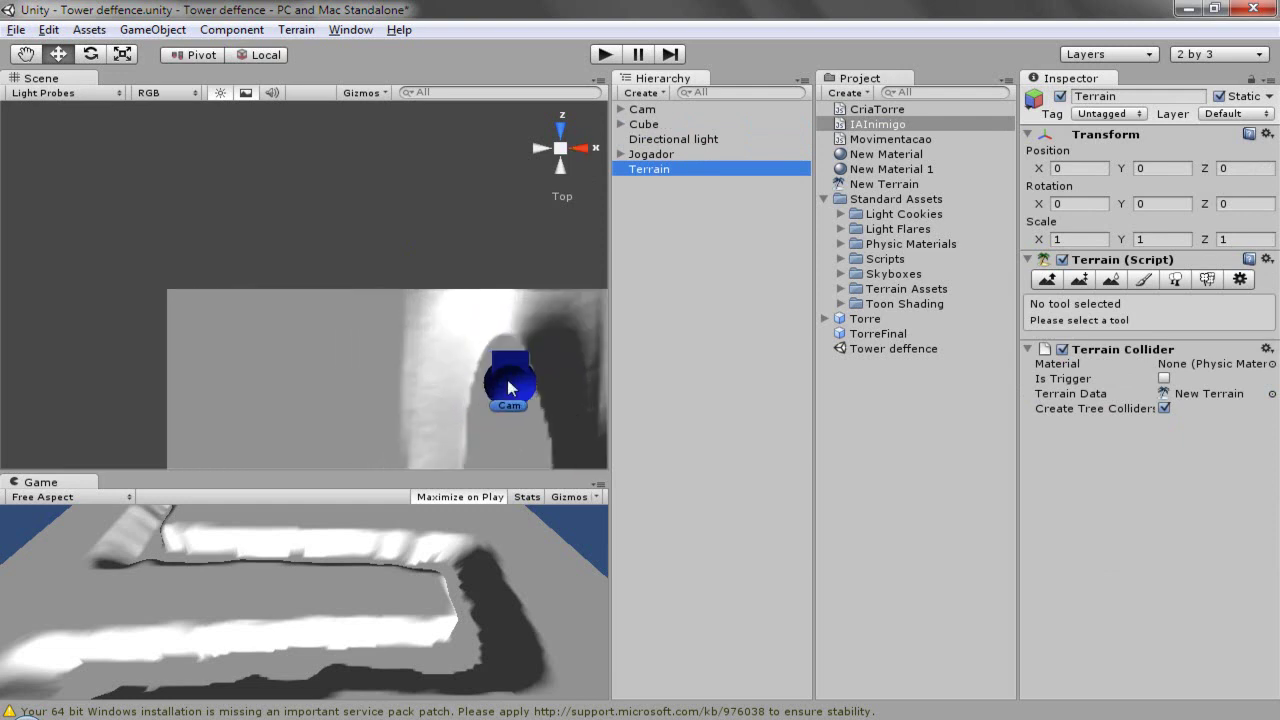
pyautogui.scroll(1, 507, 379)
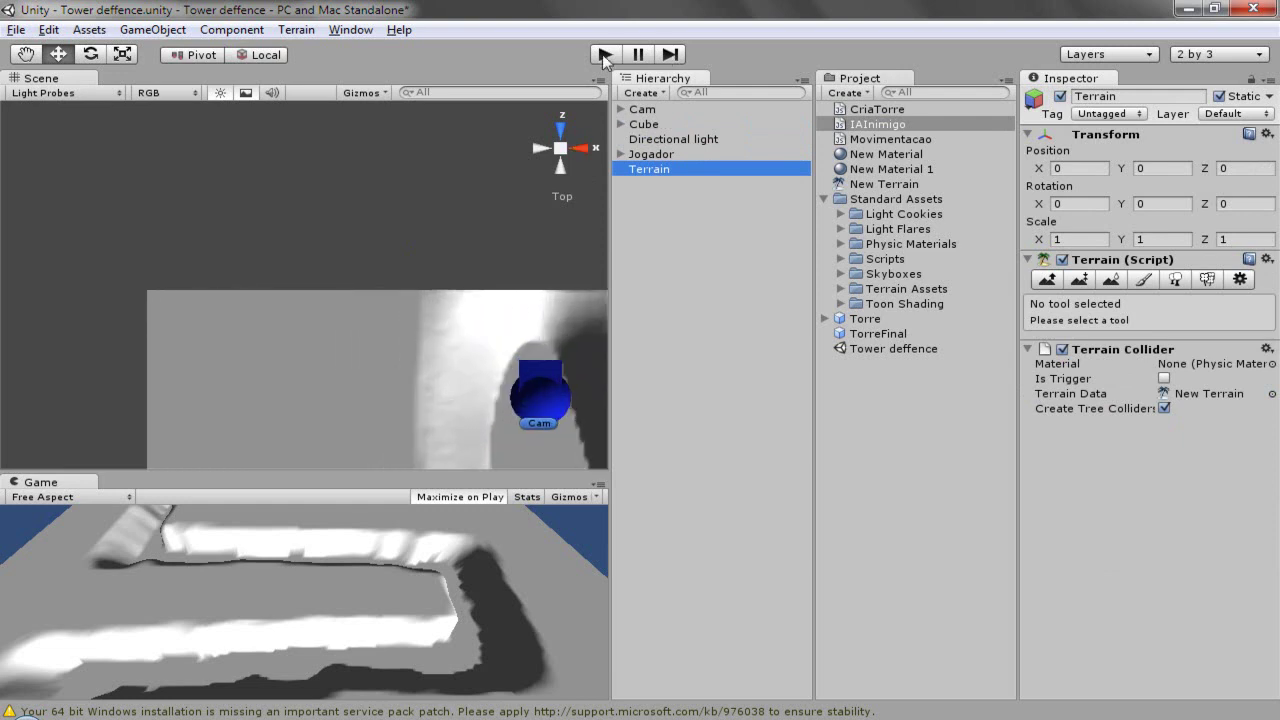
pyautogui.click(603, 54)
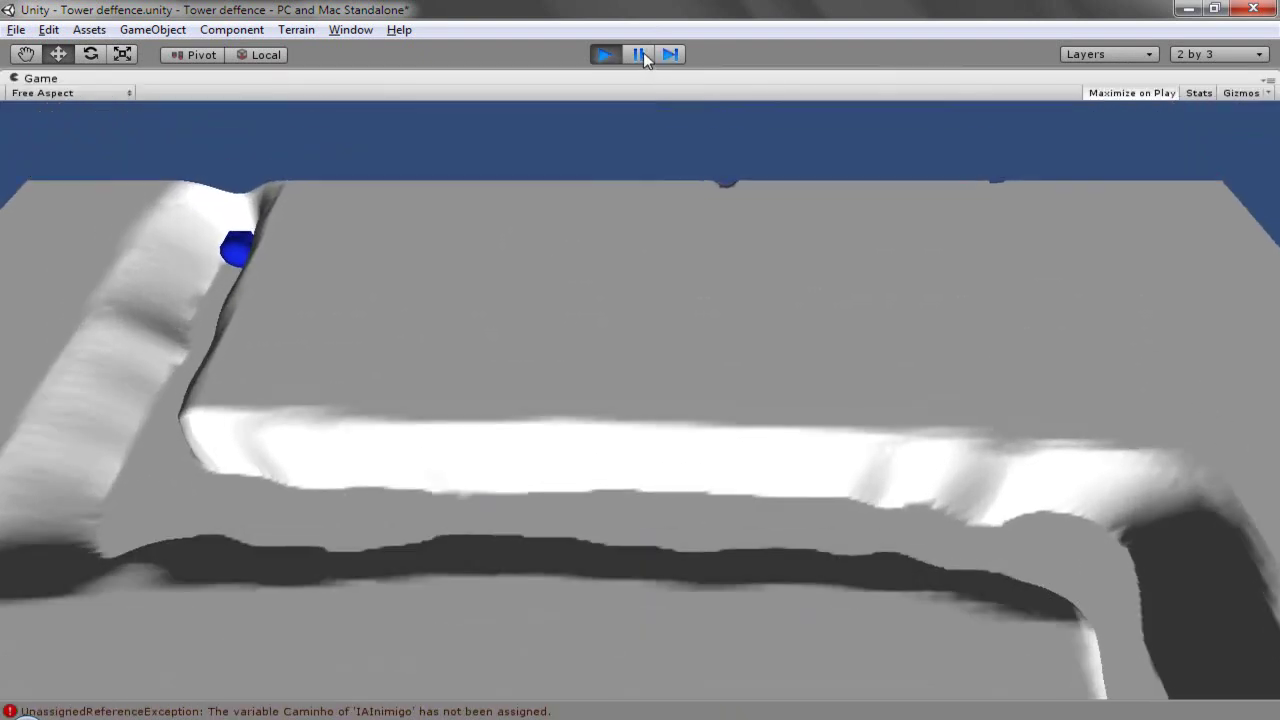
pyautogui.click(641, 53)
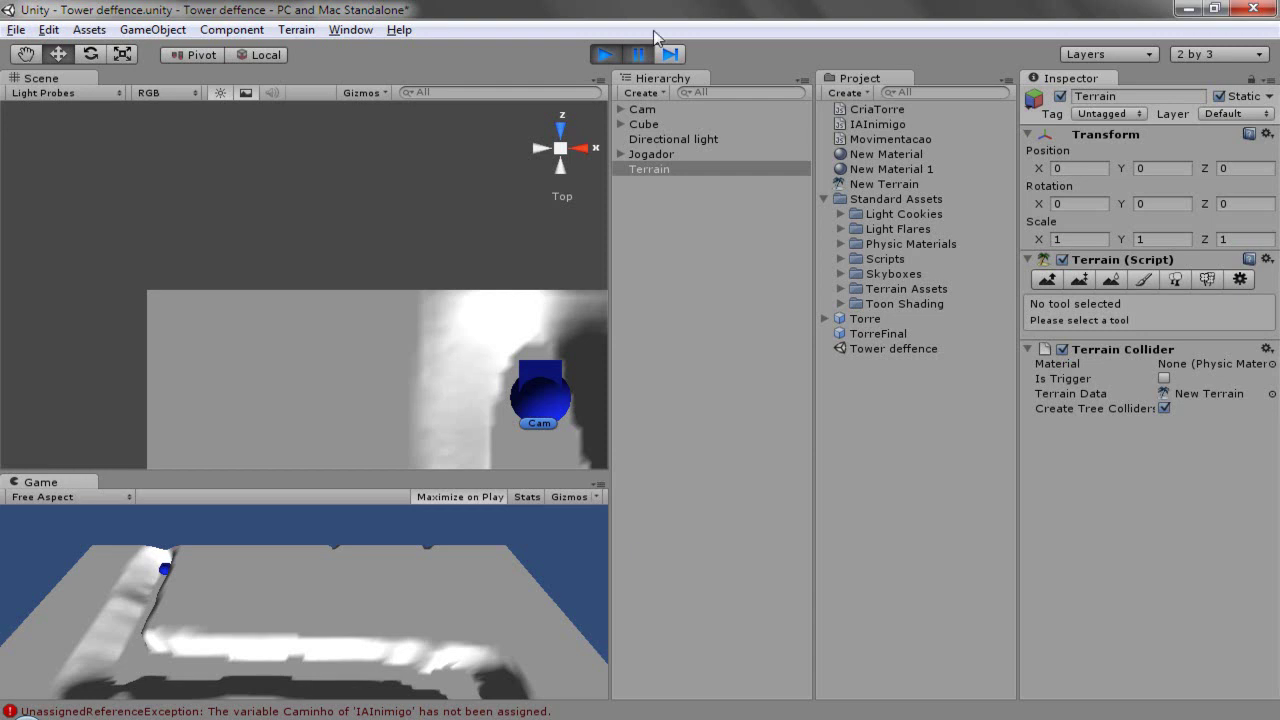
pyautogui.click(603, 56)
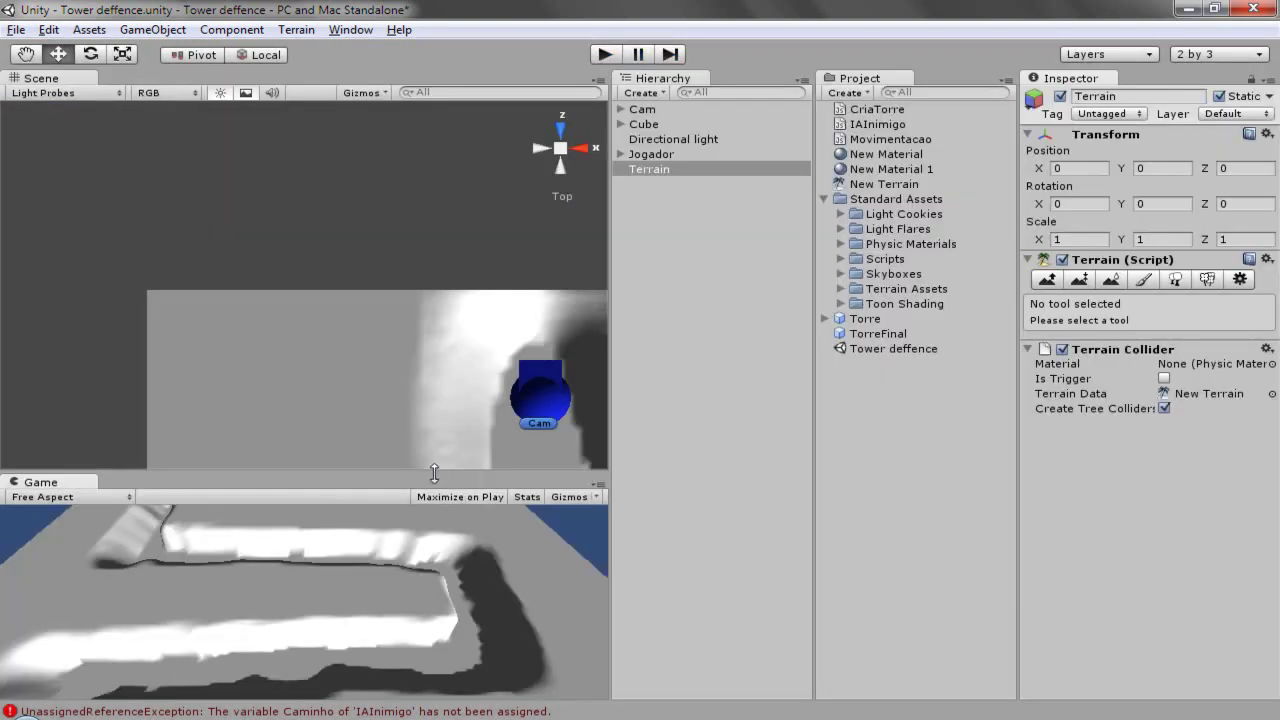
pyautogui.scroll(-5, 392, 362)
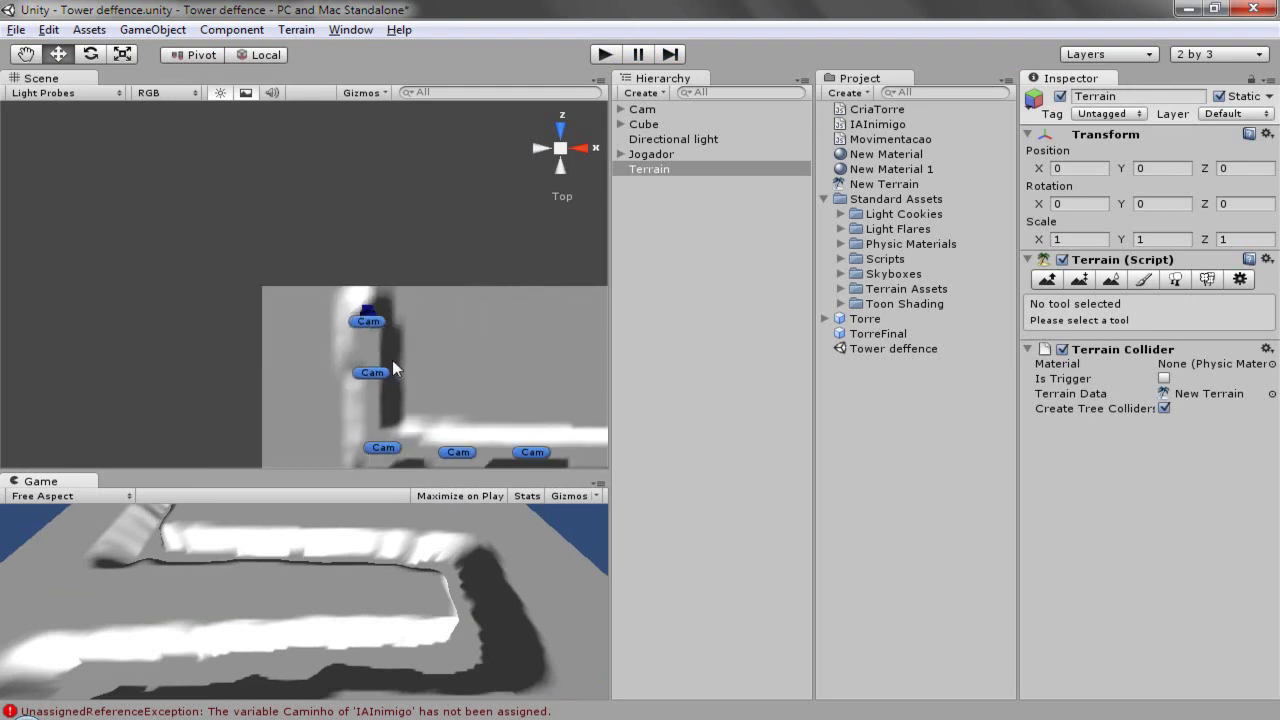
pyautogui.scroll(-2, 393, 368)
pyautogui.scroll(-2, 393, 366)
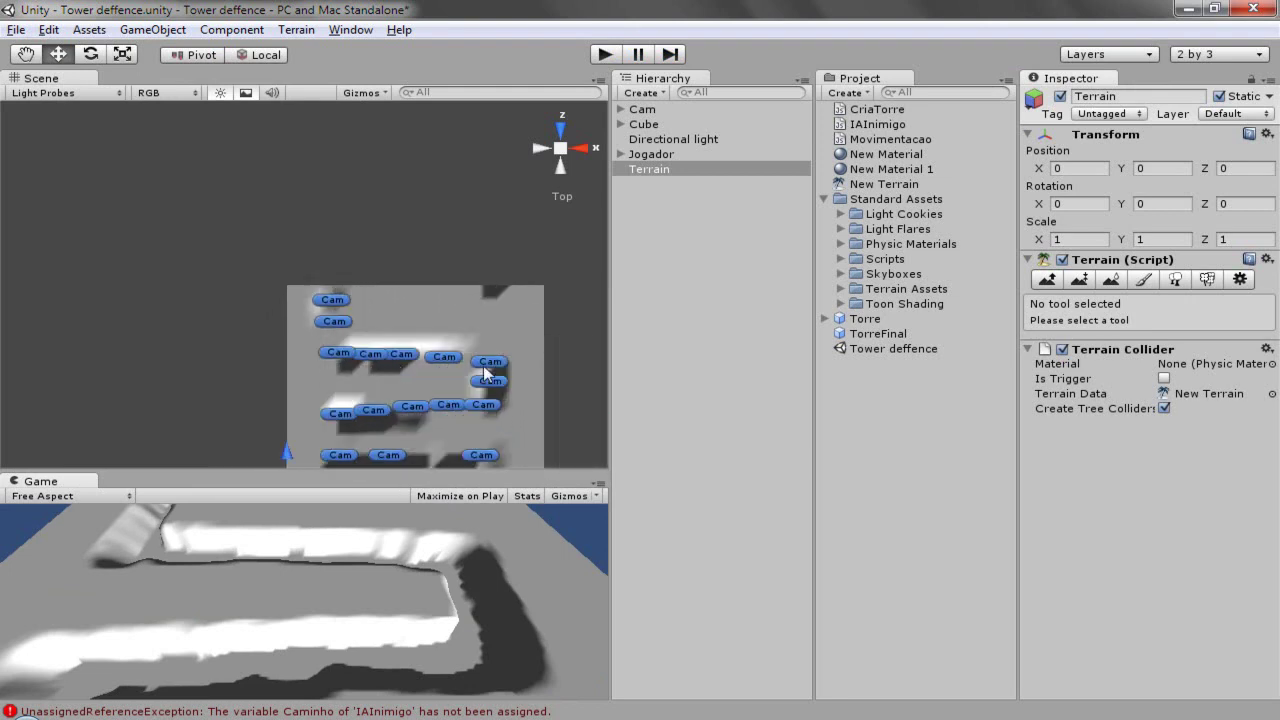
# Step: Assign the Cam waypoint object to the Cube's IAInimigo Caminho field
pyautogui.press('f')
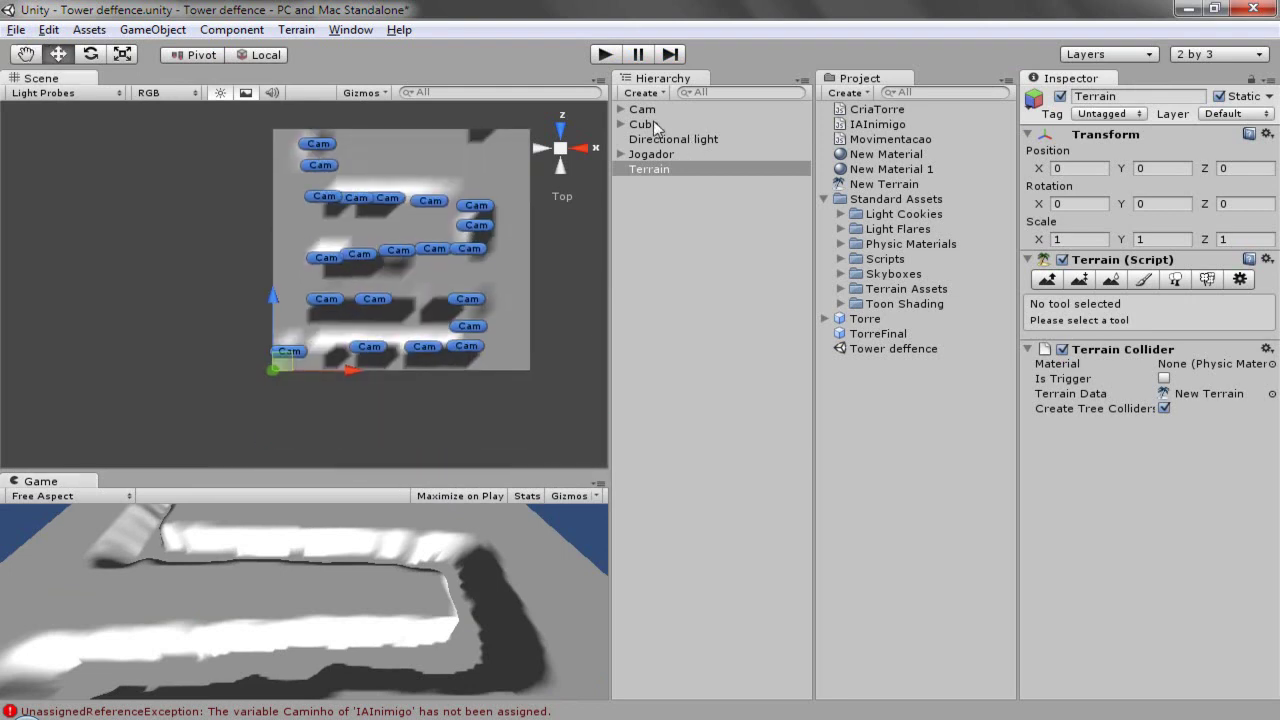
pyautogui.click(643, 110)
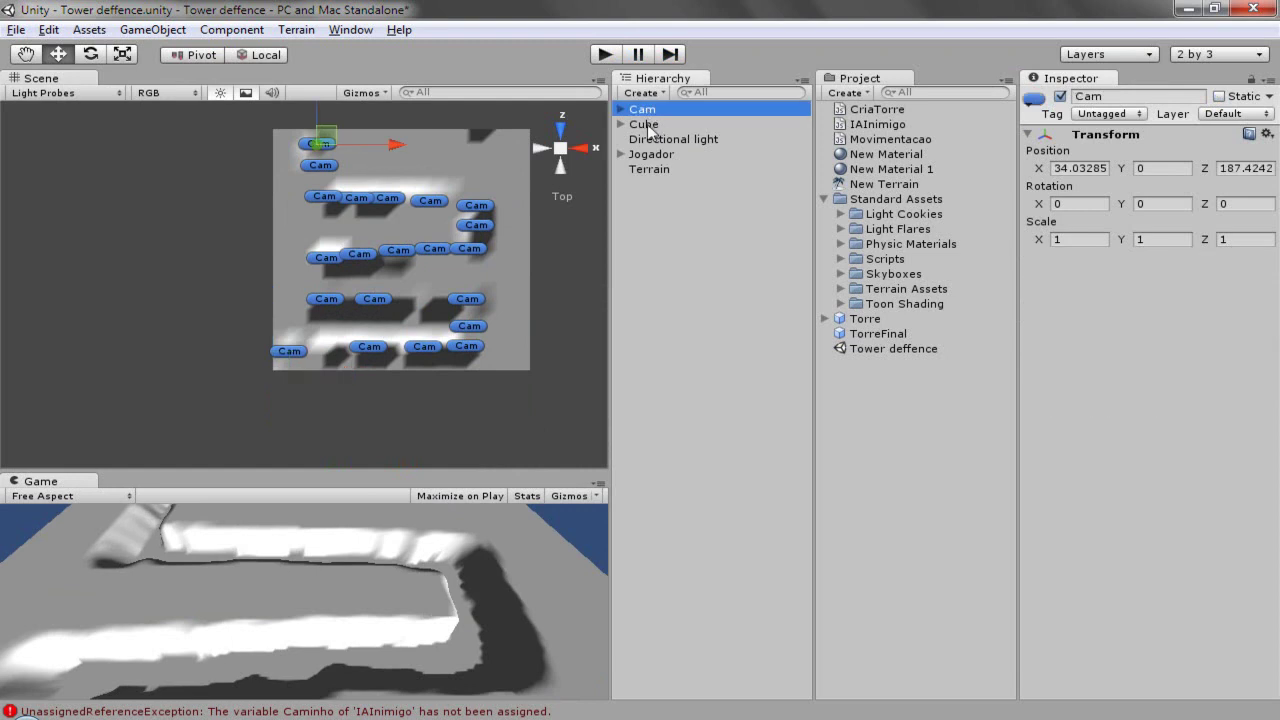
pyautogui.click(645, 124)
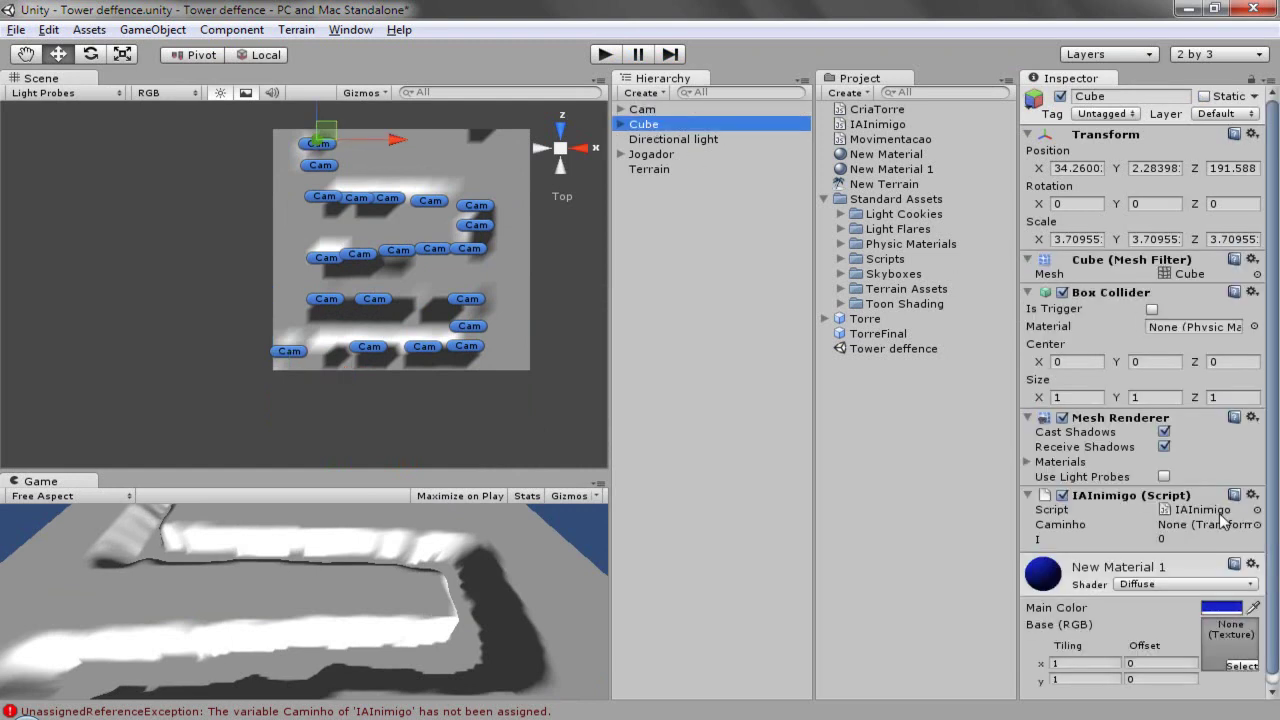
pyautogui.moveTo(643, 116); pyautogui.dragTo(1140, 479)
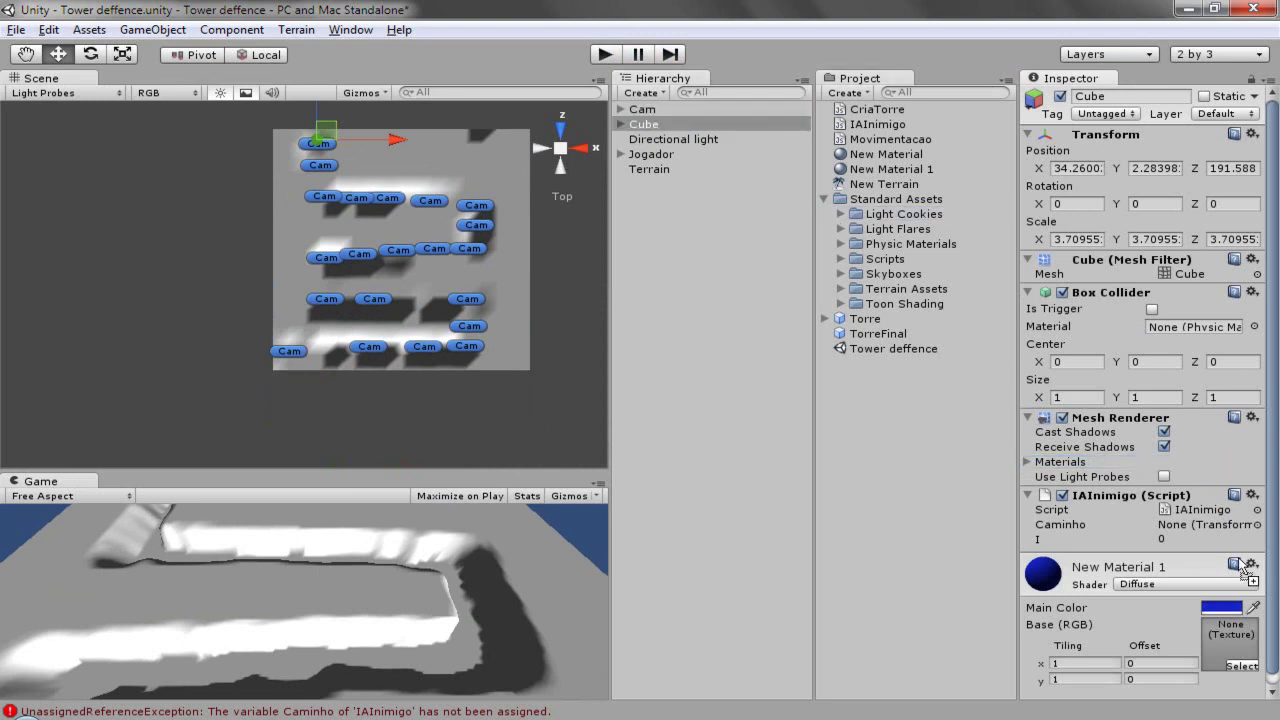
pyautogui.moveTo(1140, 479); pyautogui.dragTo(1220, 527)
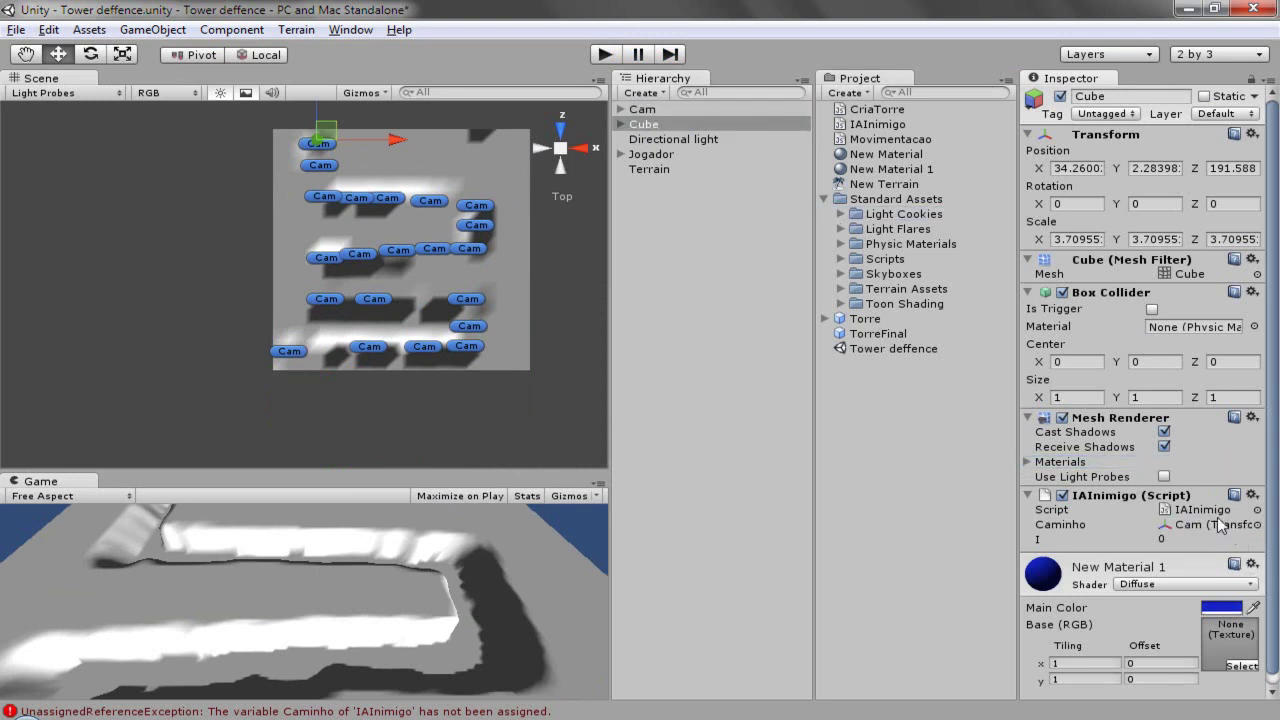
# Step: Play the scene to test the assigned path, then stop it
pyautogui.click(611, 52)
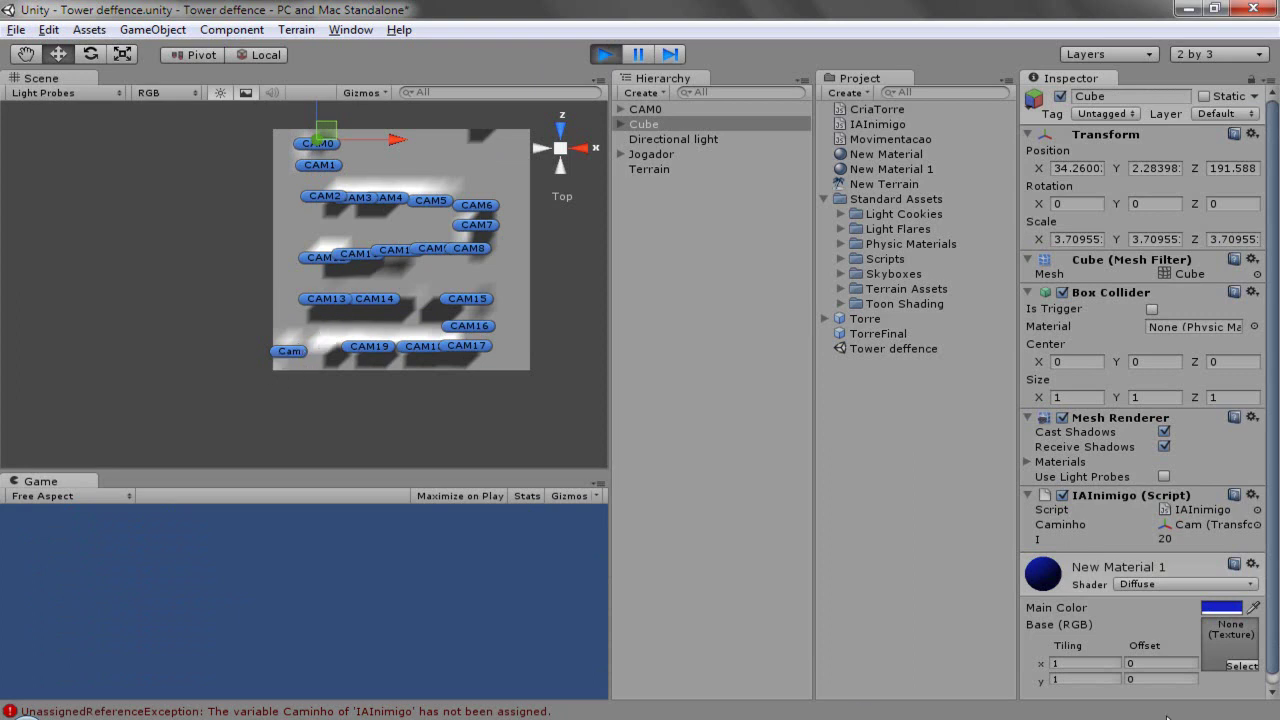
pyautogui.click(1272, 692)
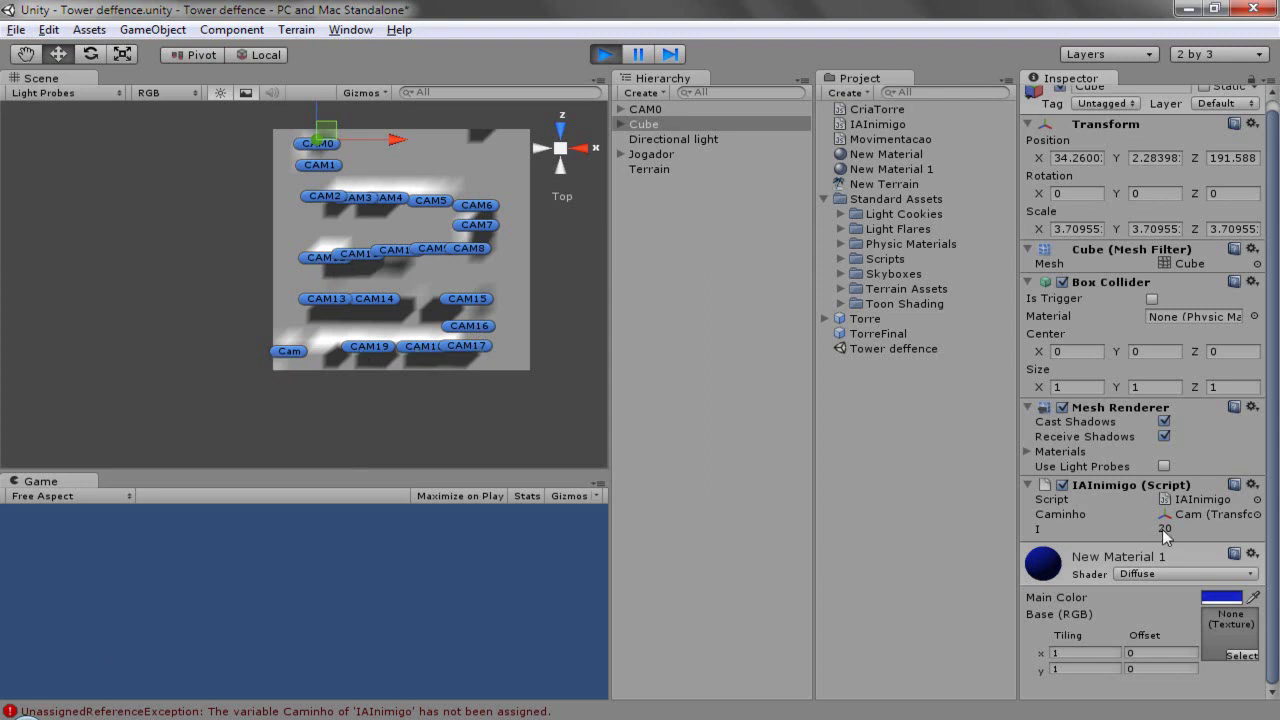
pyautogui.click(605, 55)
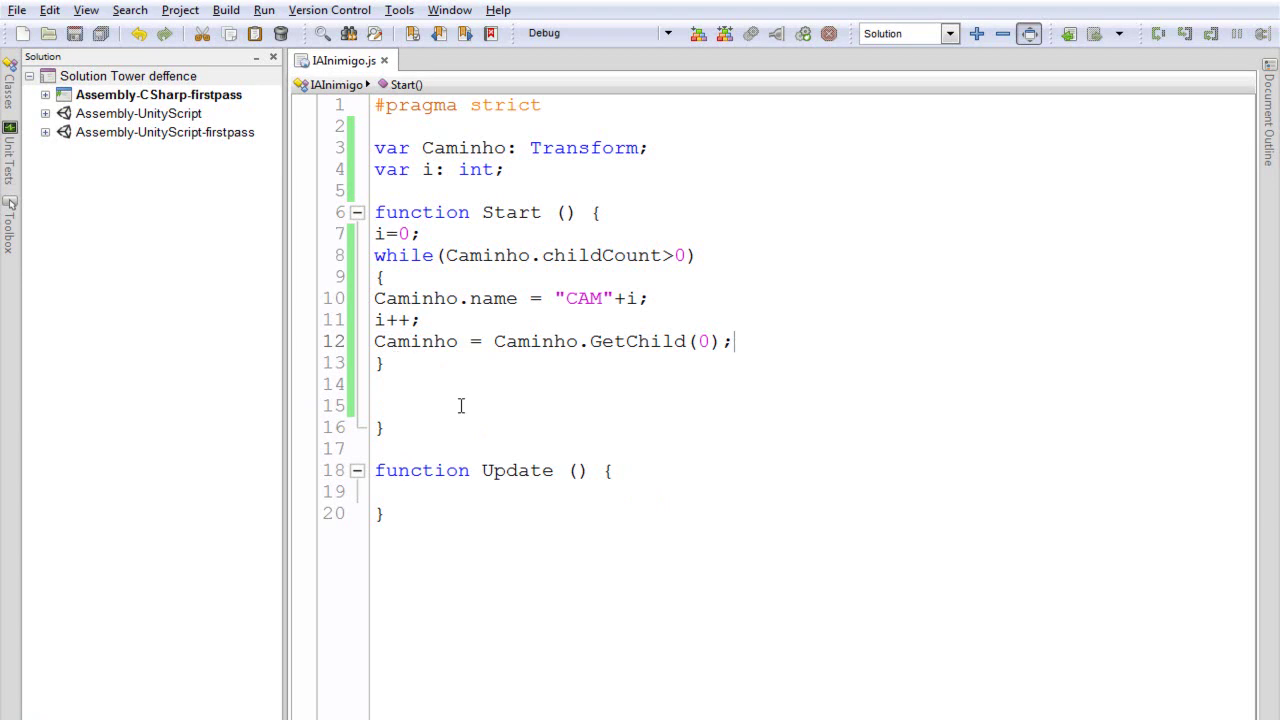
# Step: Delete the while loop from IAInimigo's Start function
pyautogui.click(408, 365)
pyautogui.keyDown('shift'); pyautogui.moveTo(354, 302); pyautogui.dragTo(340, 265); pyautogui.keyUp('shift')
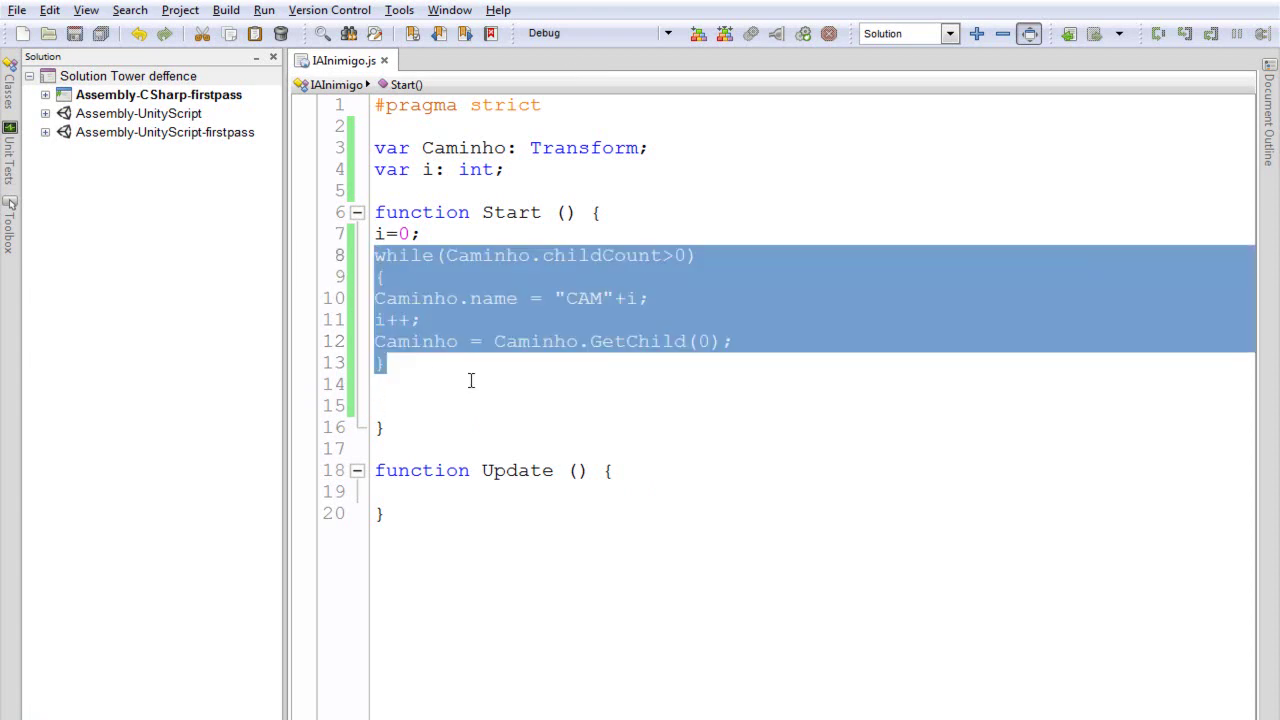
pyautogui.click(646, 479)
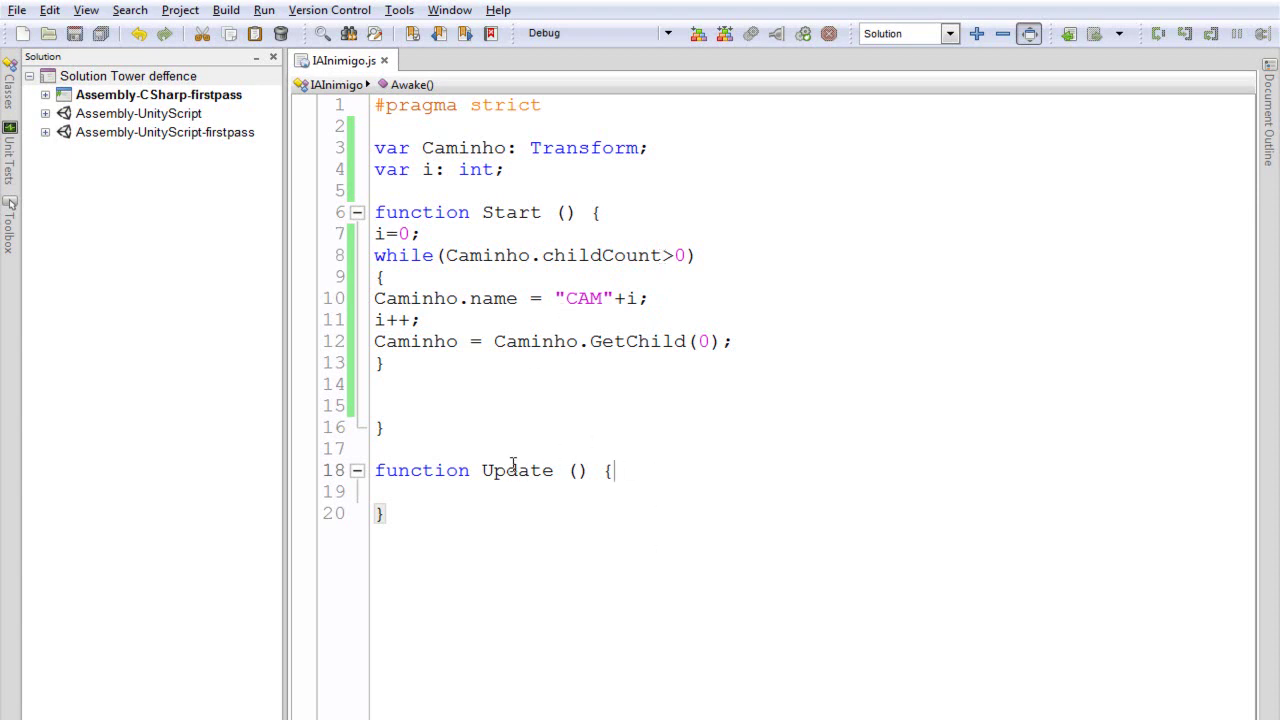
pyautogui.moveTo(422, 364); pyautogui.dragTo(340, 262)
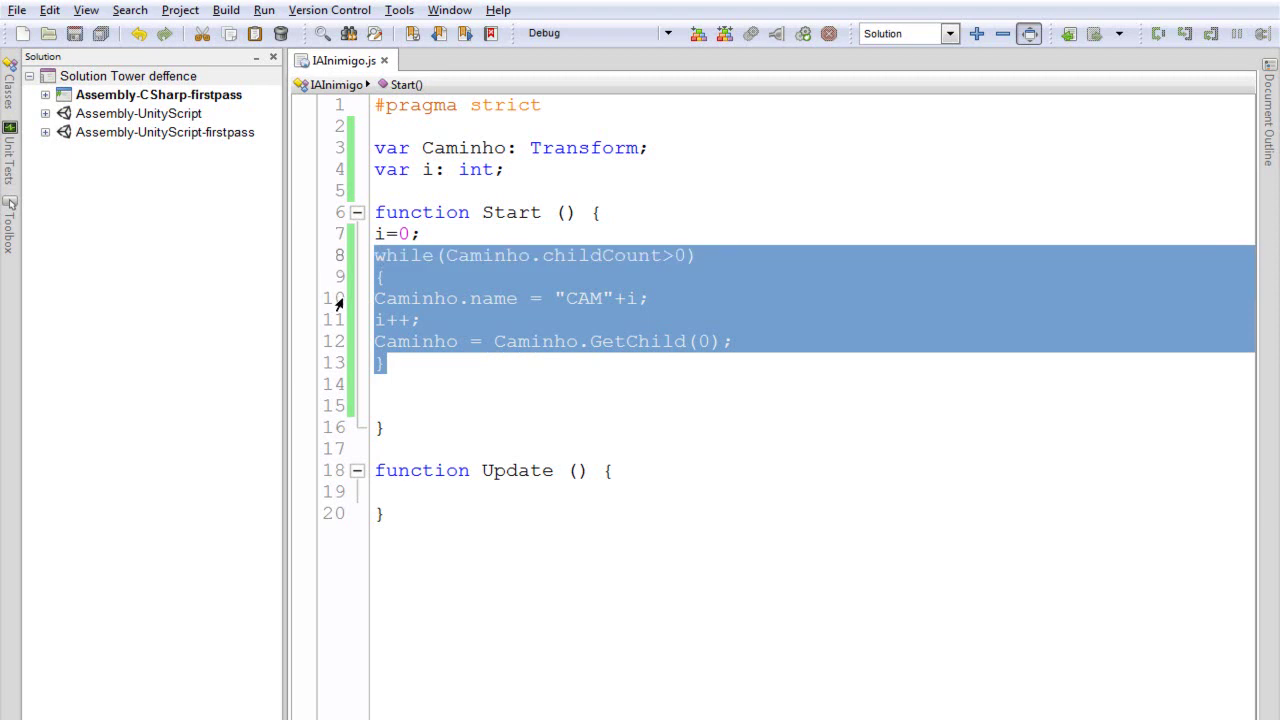
pyautogui.press('Delete')
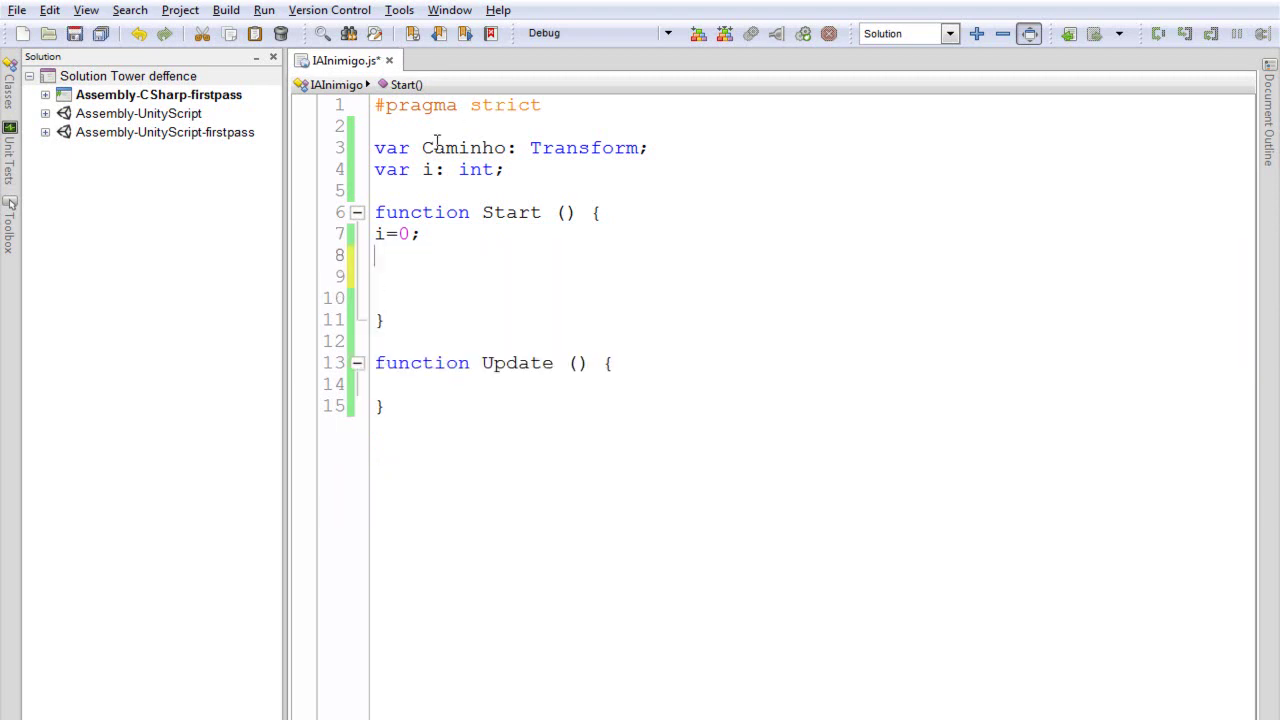
# Step: Write 'transform.position - Caminho.position' inside Update using autocomplete
pyautogui.doubleClick(438, 152)
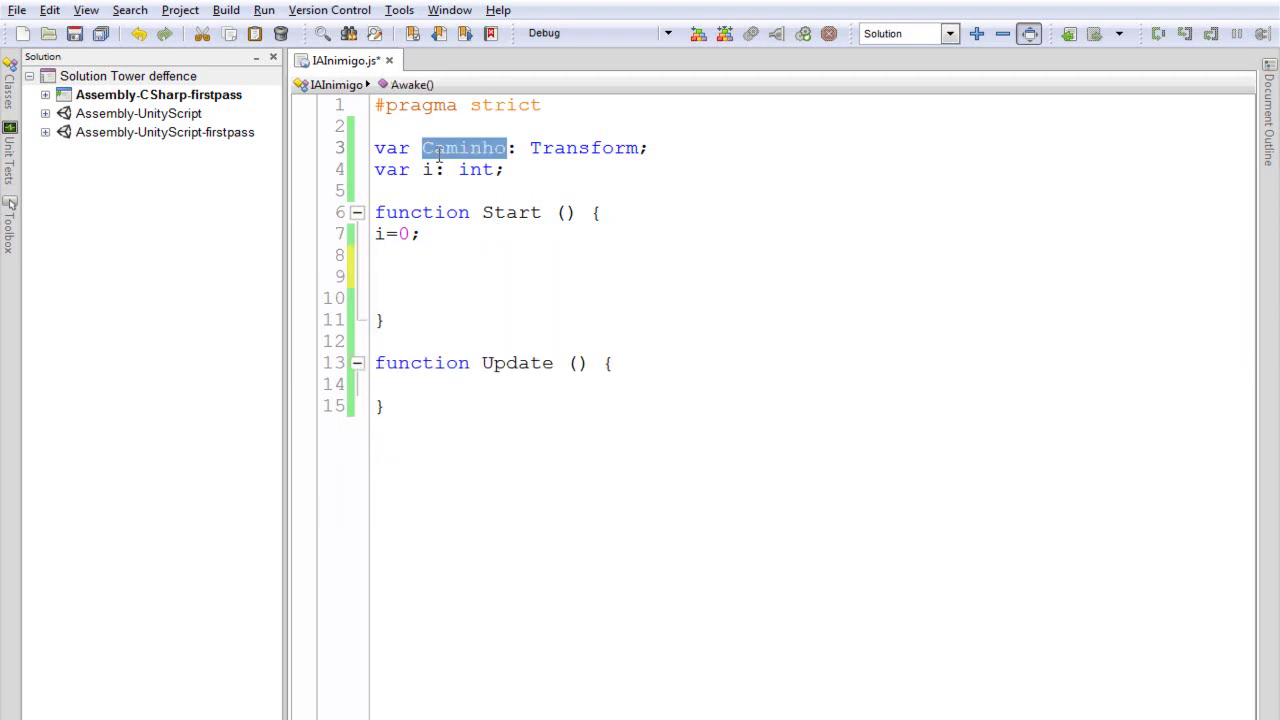
pyautogui.click(633, 364)
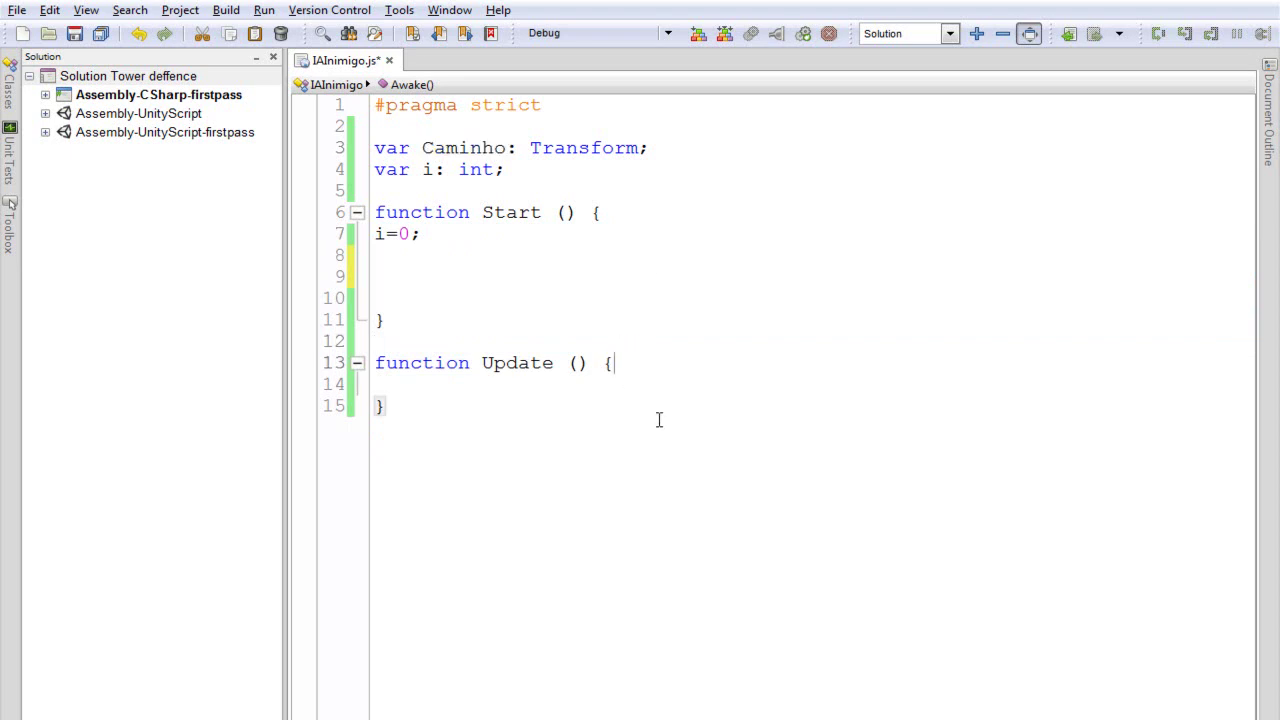
pyautogui.press('Return')
pyautogui.press('Return')
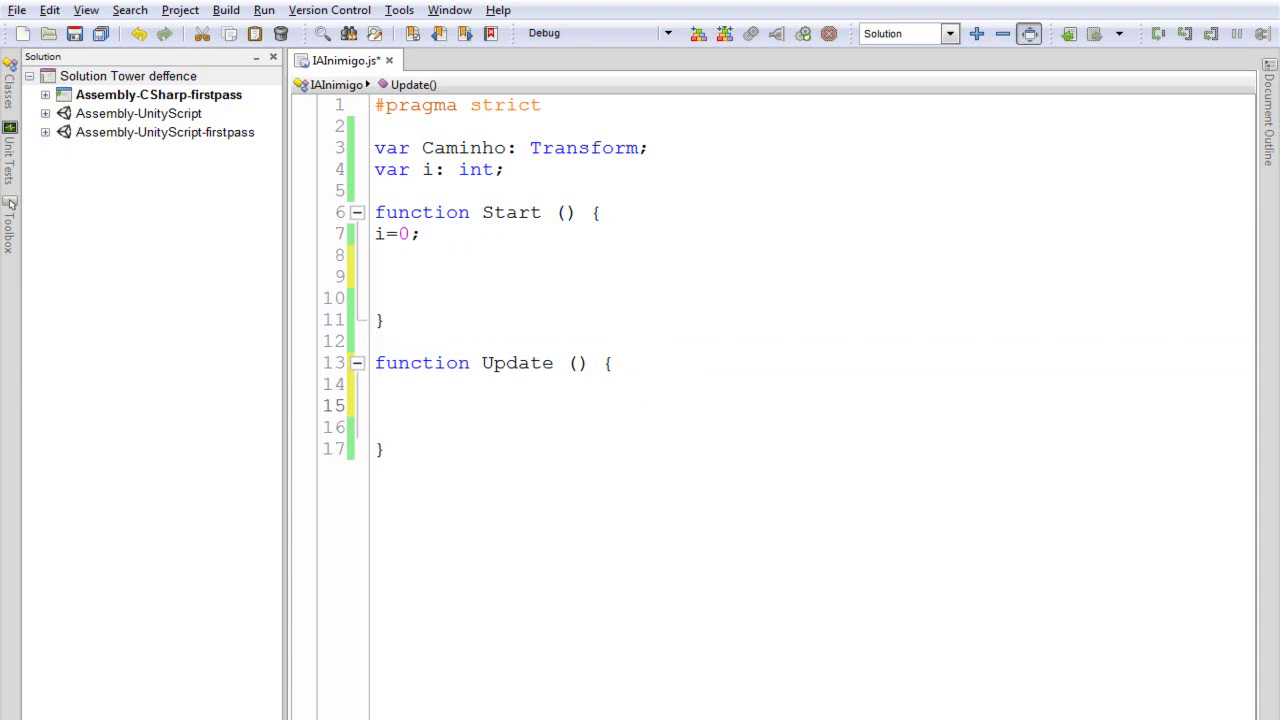
pyautogui.write('tran')
pyautogui.press('BackSpace')
pyautogui.write('ansform.pos')
pyautogui.press('Return')
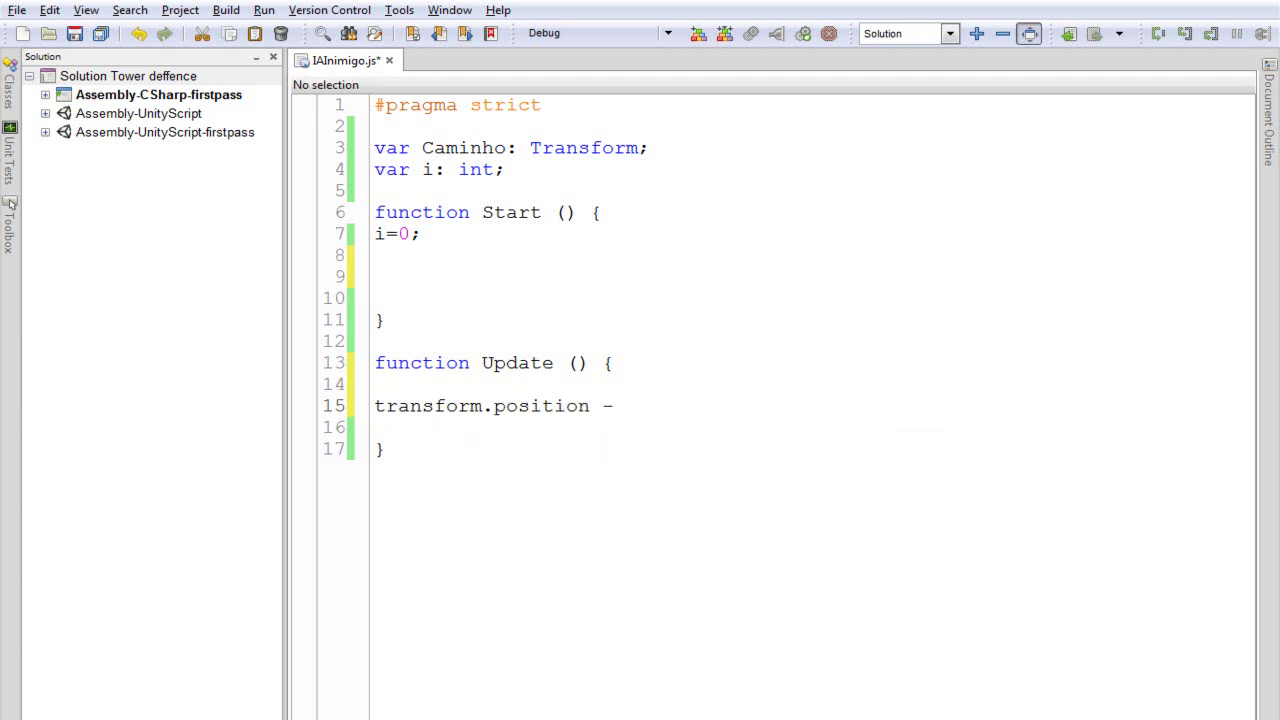
pyautogui.write(' Caminho')
pyautogui.write('.po')
pyautogui.press('Return')
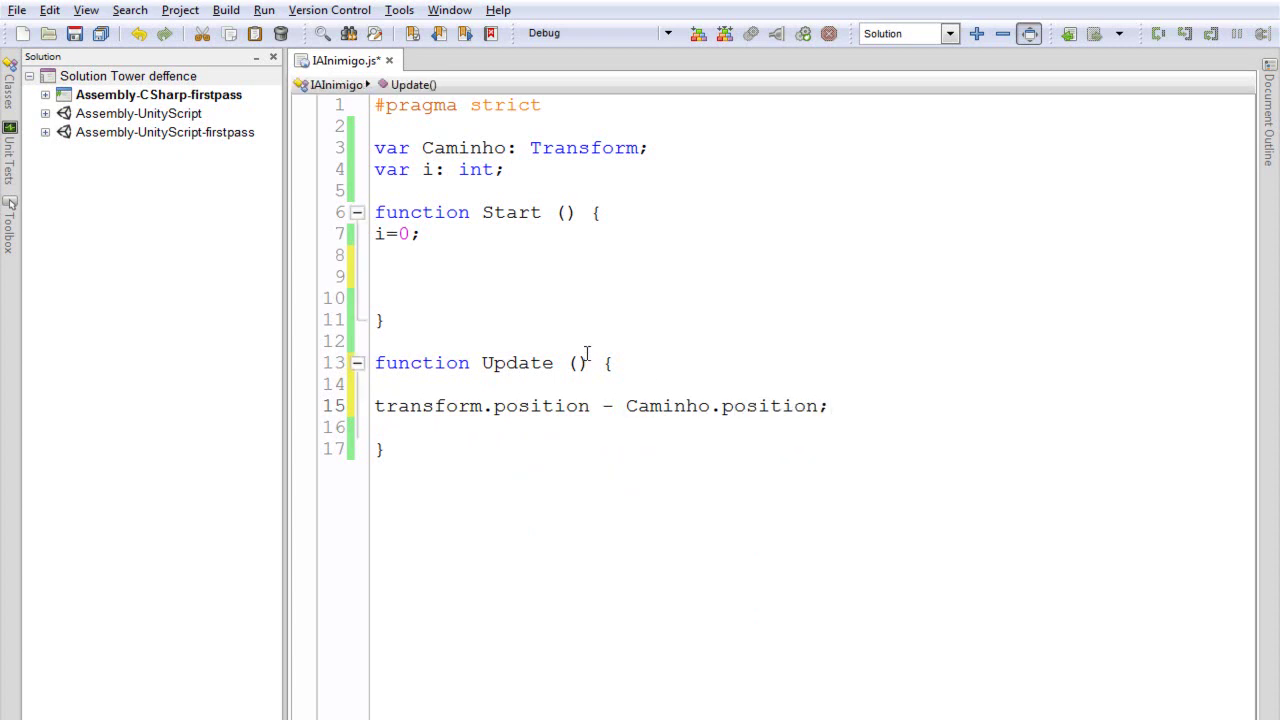
# Step: Copy the Caminho declaration and open a new line below it
pyautogui.click(468, 386)
pyautogui.moveTo(692, 150); pyautogui.dragTo(352, 166)
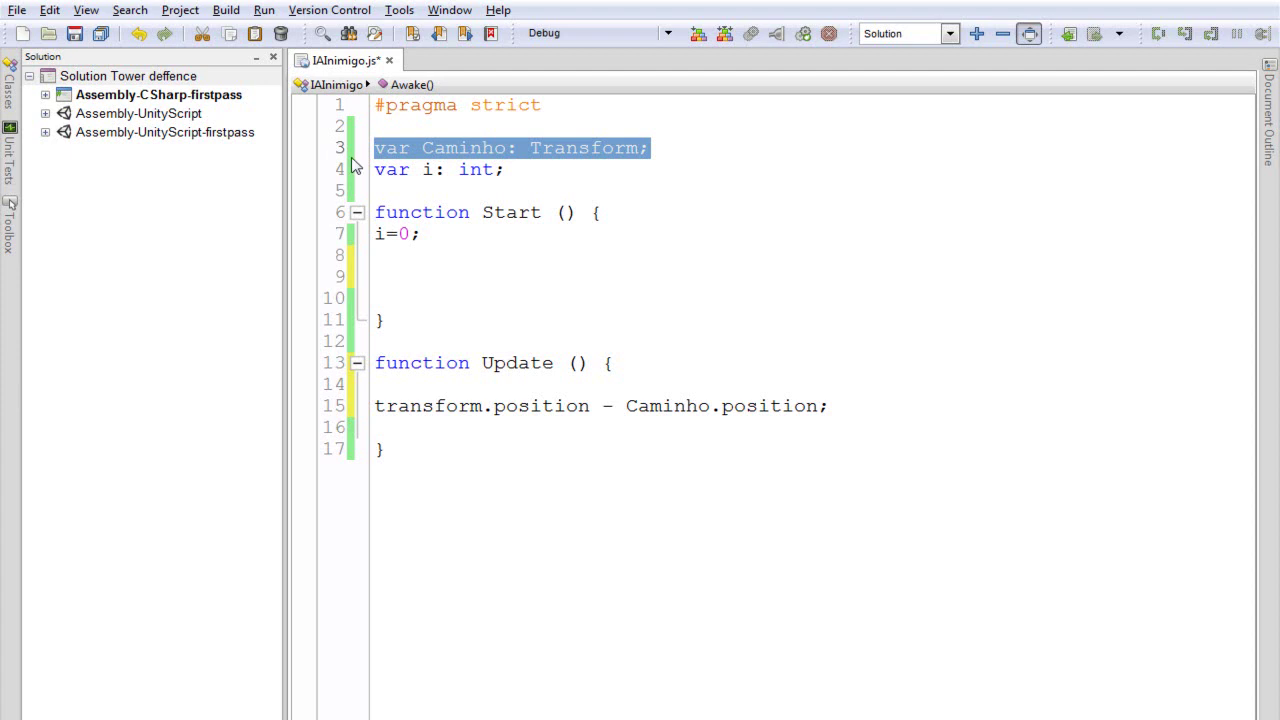
pyautogui.hotkey('ctrl', 'c')
pyautogui.press('End')
pyautogui.press('Return')
# Step: Paste a copy of the Caminho declaration and rename it Distancia
pyautogui.hotkey('ctrl', 'v')
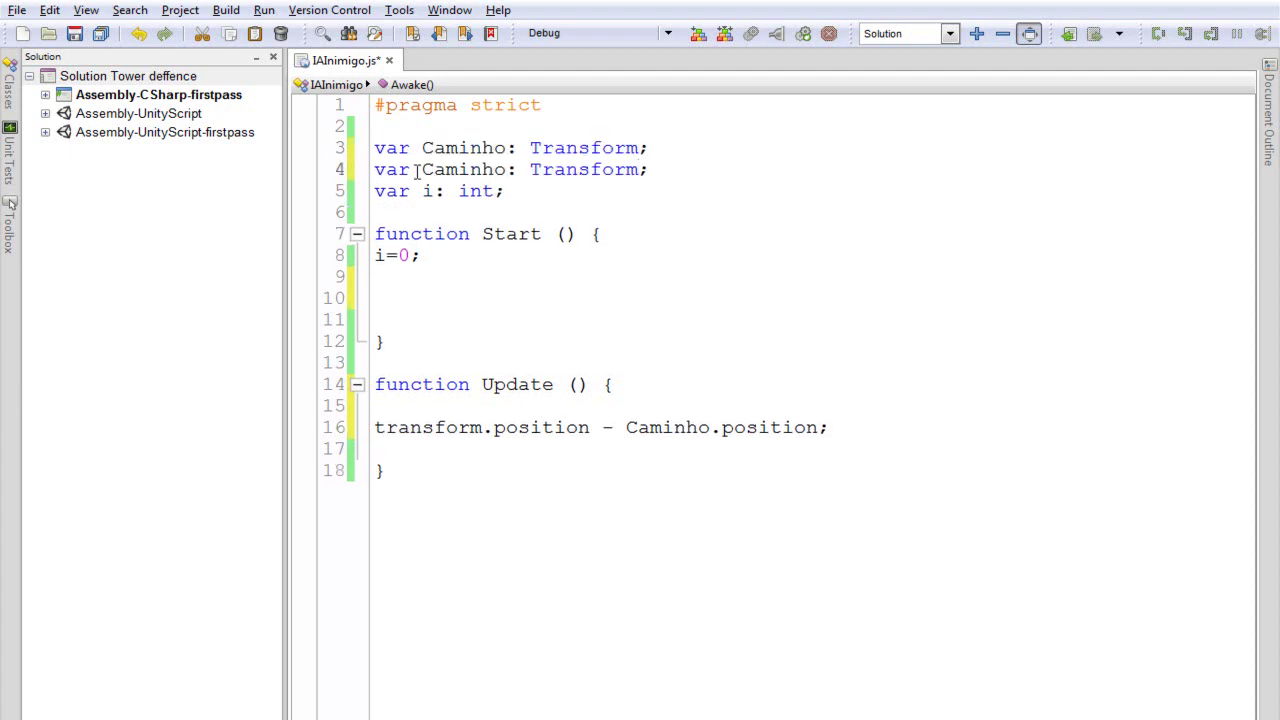
pyautogui.doubleClick(433, 162)
pyautogui.write('Dis')
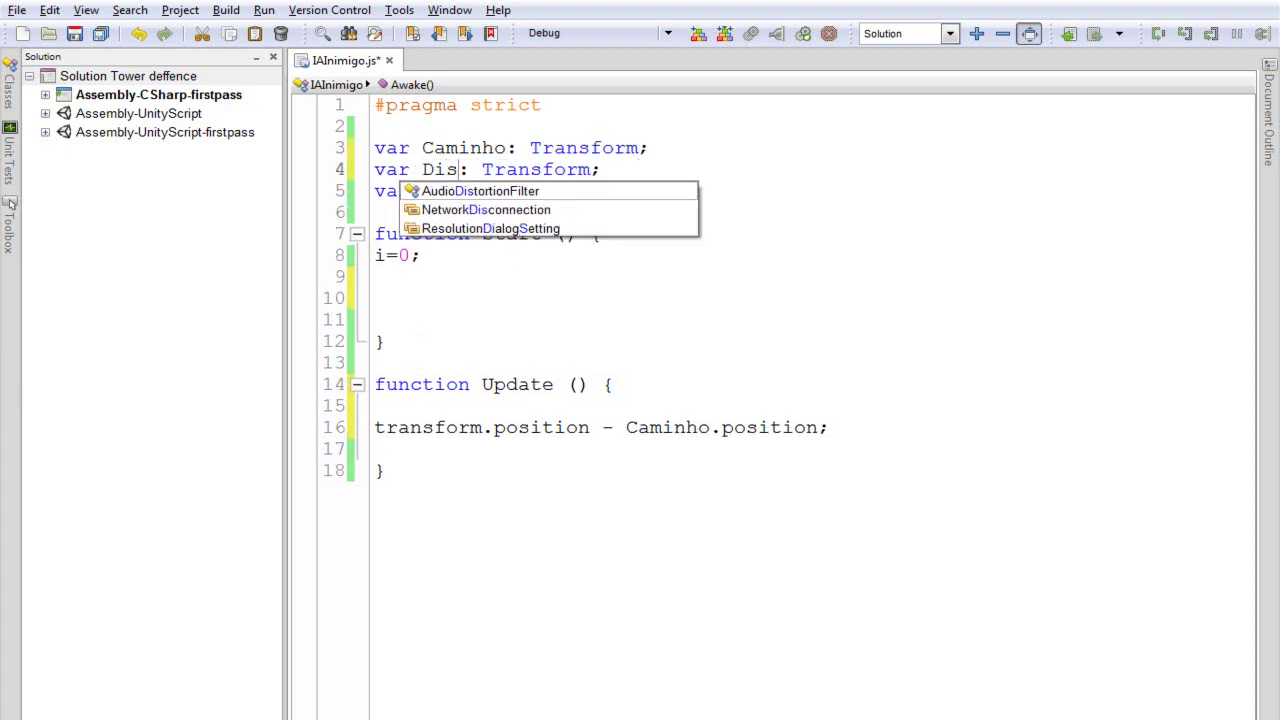
pyautogui.write('tancia')
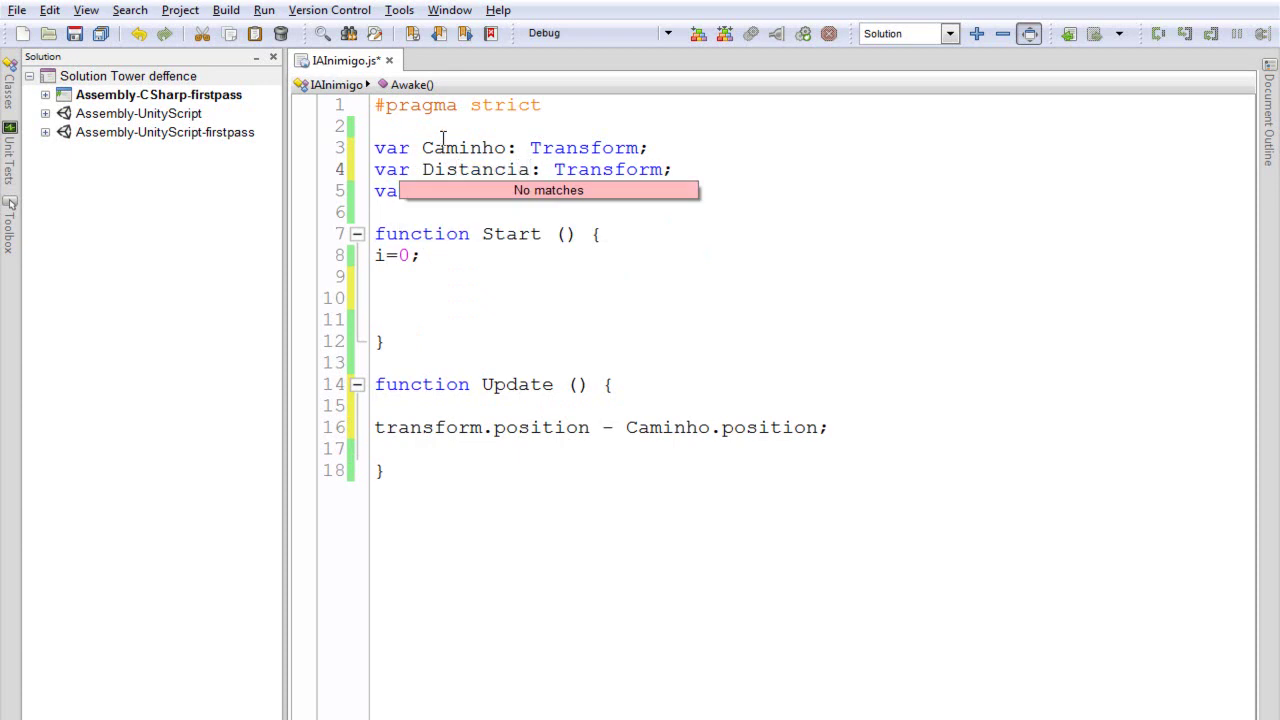
# Step: Prefix the position-difference line in Update with 'Distancia ='
pyautogui.click(464, 166)
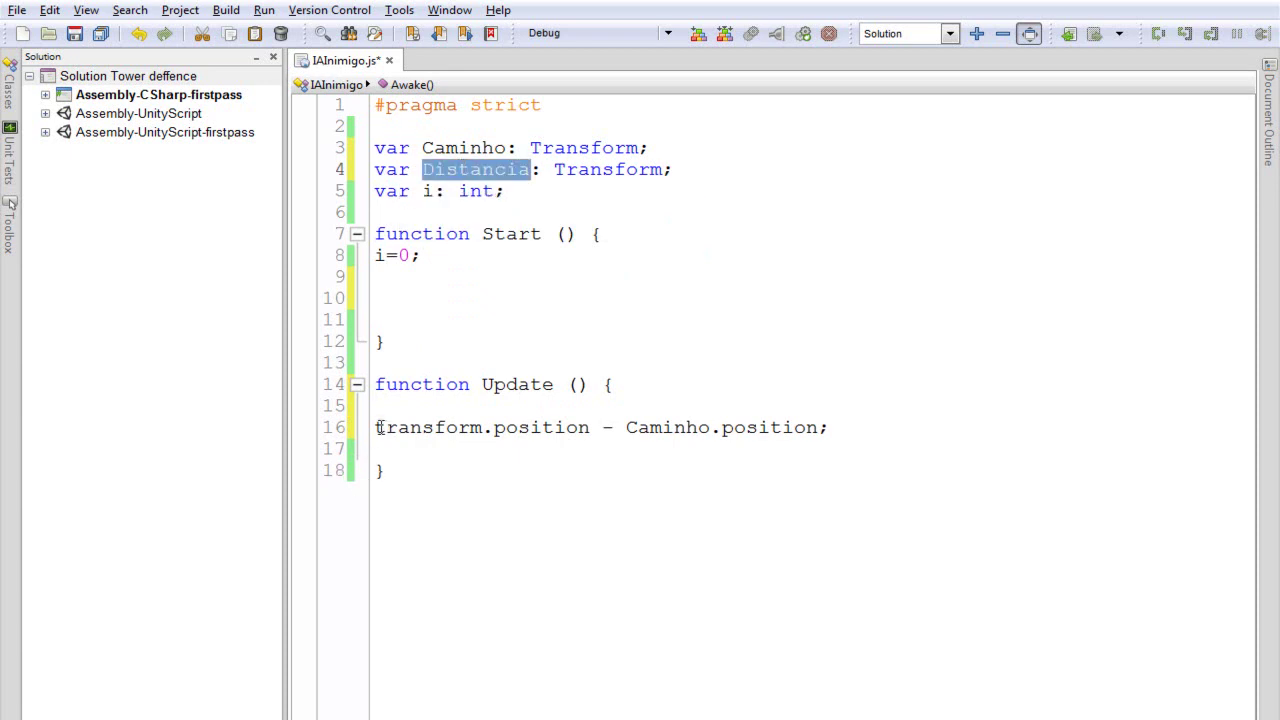
pyautogui.click(375, 427)
pyautogui.hotkey('ctrl', 'v')
pyautogui.write('=')
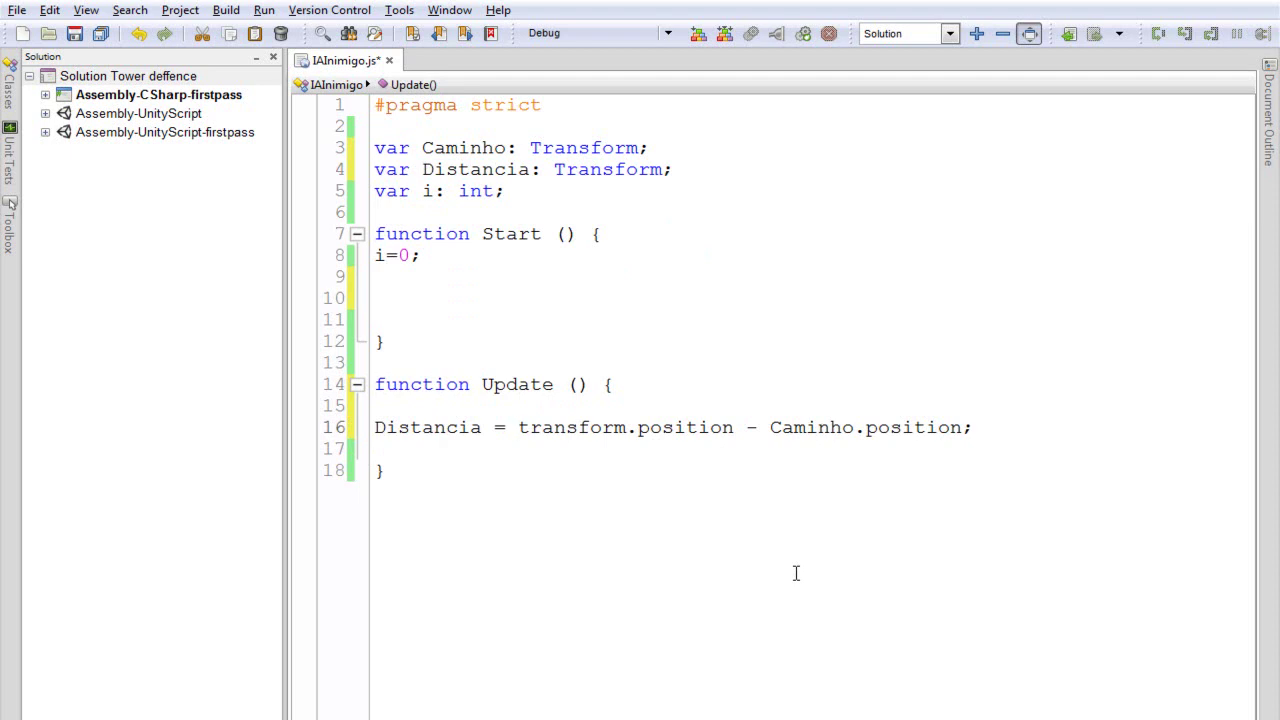
pyautogui.press('Left')
pyautogui.press('Left')
pyautogui.click(1129, 418)
# Step: Duplicate the Distancia declaration onto a new line below
pyautogui.moveTo(722, 170); pyautogui.dragTo(337, 171)
pyautogui.press('End')
pyautogui.press('Return')
pyautogui.press('Return')
pyautogui.hotkey('ctrl', 'v')
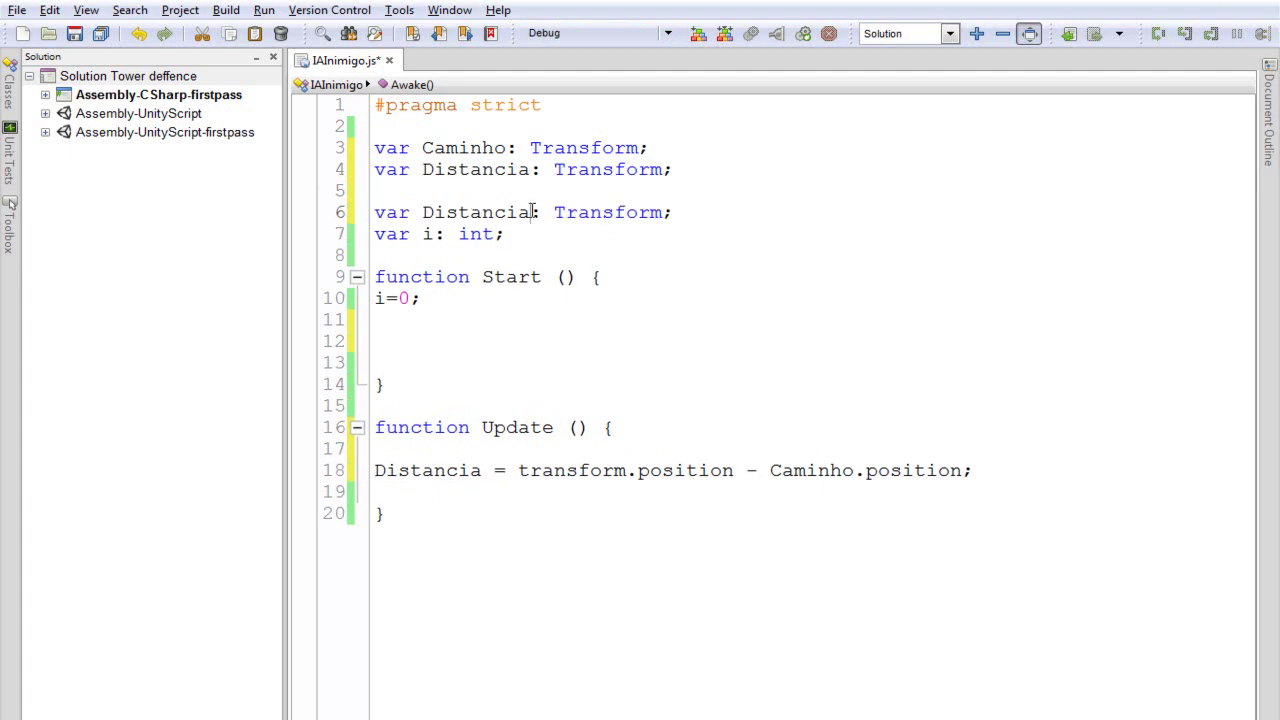
# Step: Rename the duplicate declaration to DistanciaM and change its type to float
pyautogui.write('M')
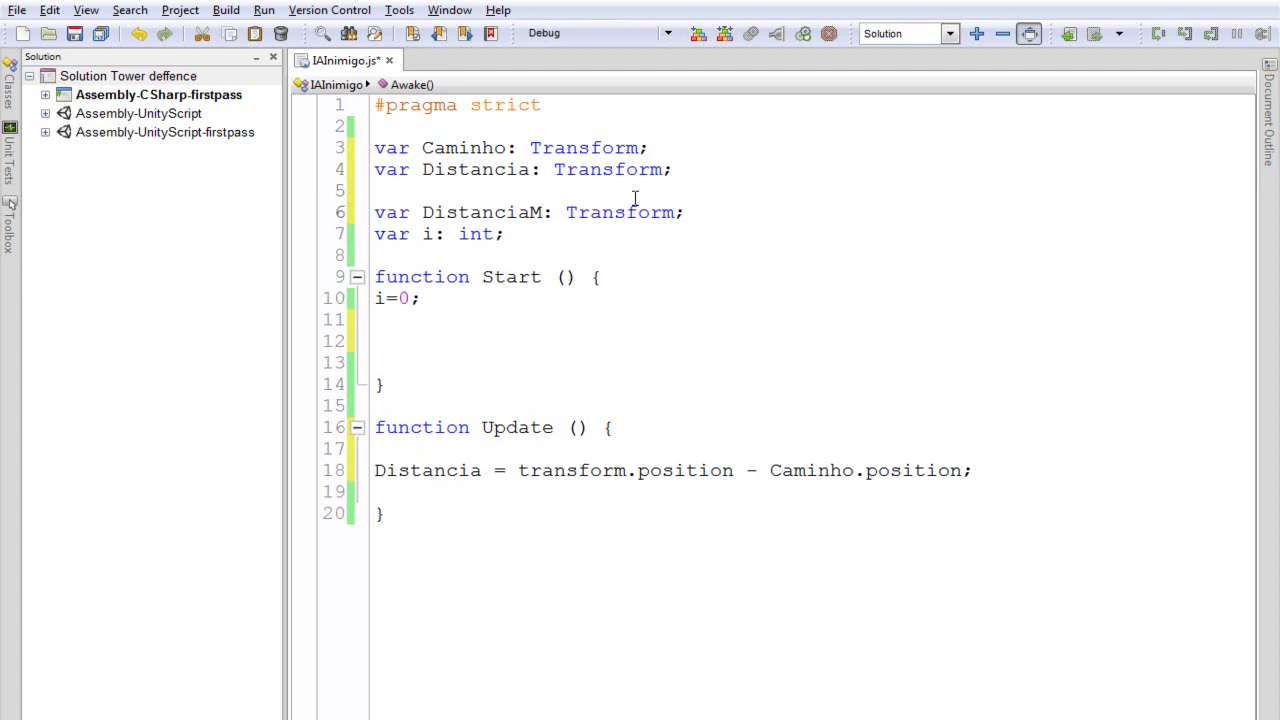
pyautogui.doubleClick(614, 212)
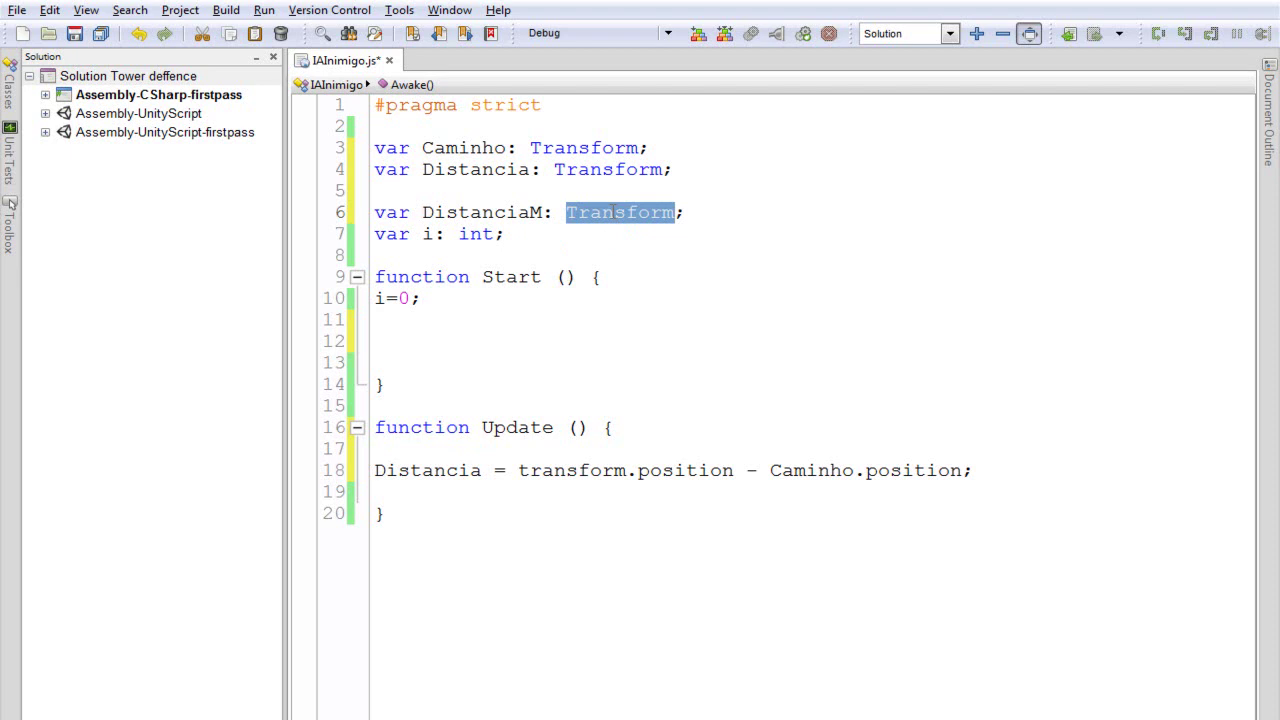
pyautogui.write('f')
pyautogui.press('BackSpace')
pyautogui.write('float')
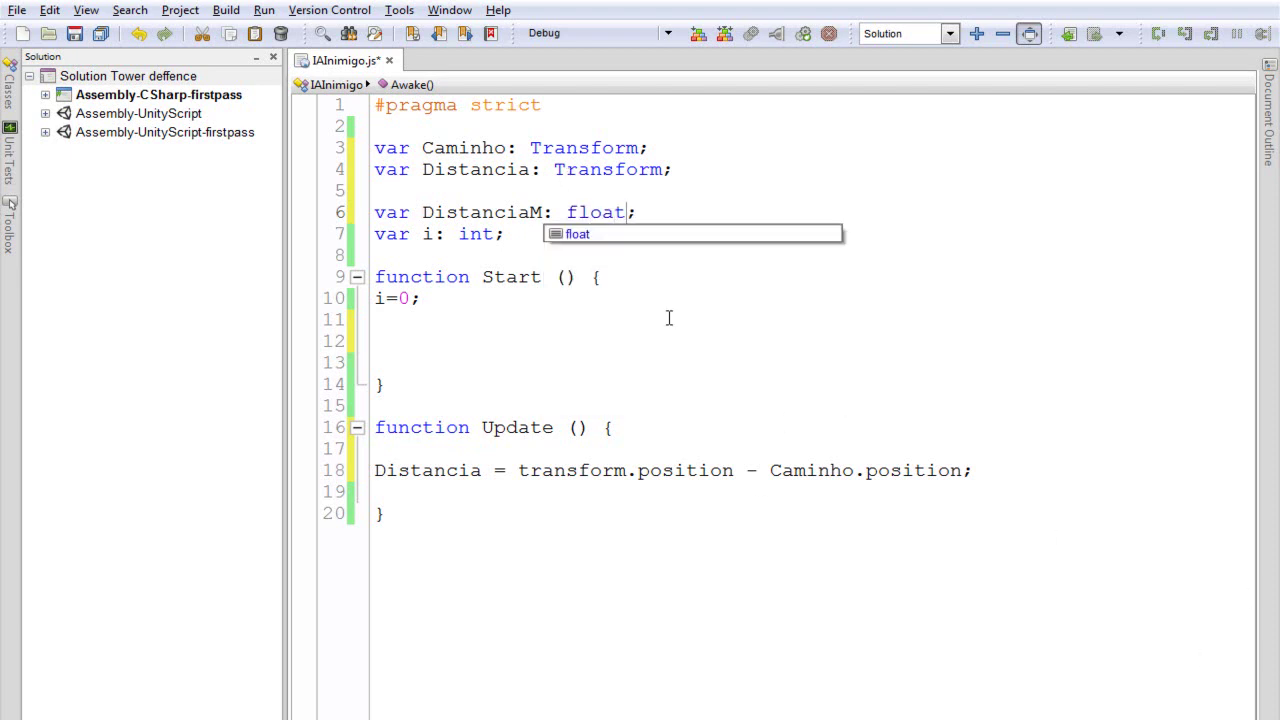
# Step: Add a 'DistanciaM = Vector3.Distance()' line in Update below the Distancia assignment
pyautogui.doubleClick(505, 215)
pyautogui.click(996, 486)
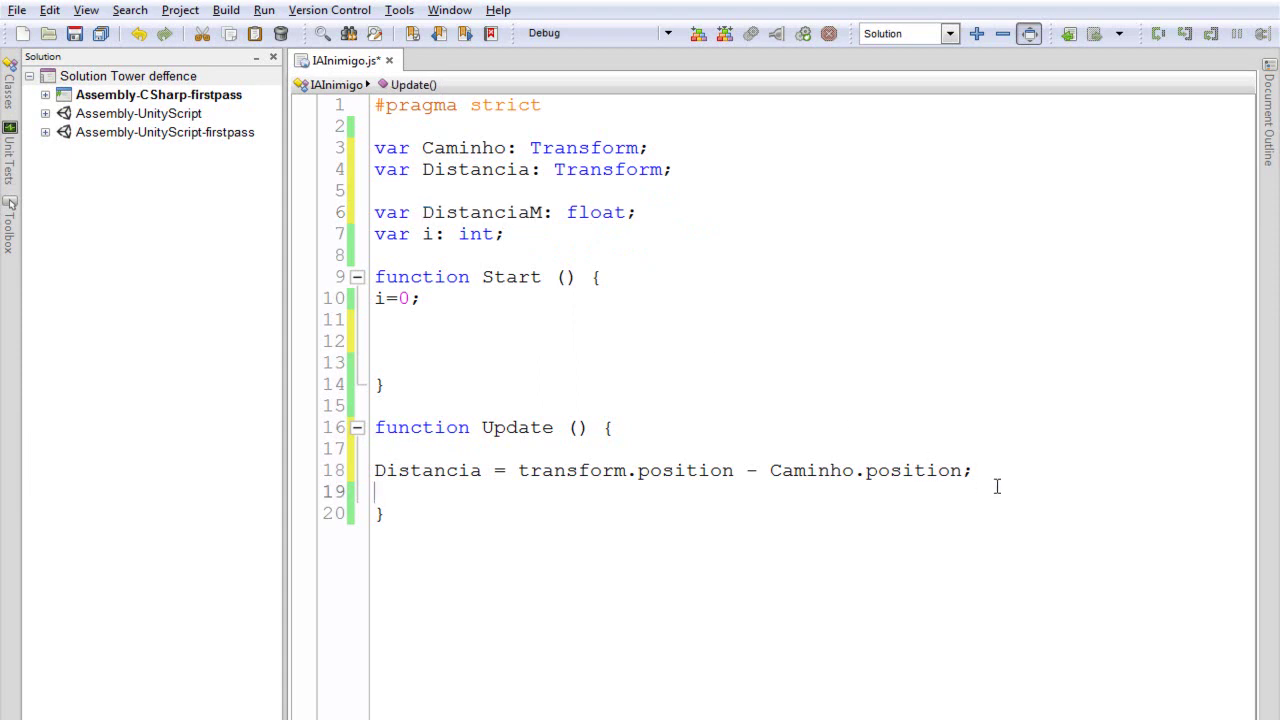
pyautogui.click(985, 475)
pyautogui.press('Return')
pyautogui.press('Return')
pyautogui.write('DistanciaM =')
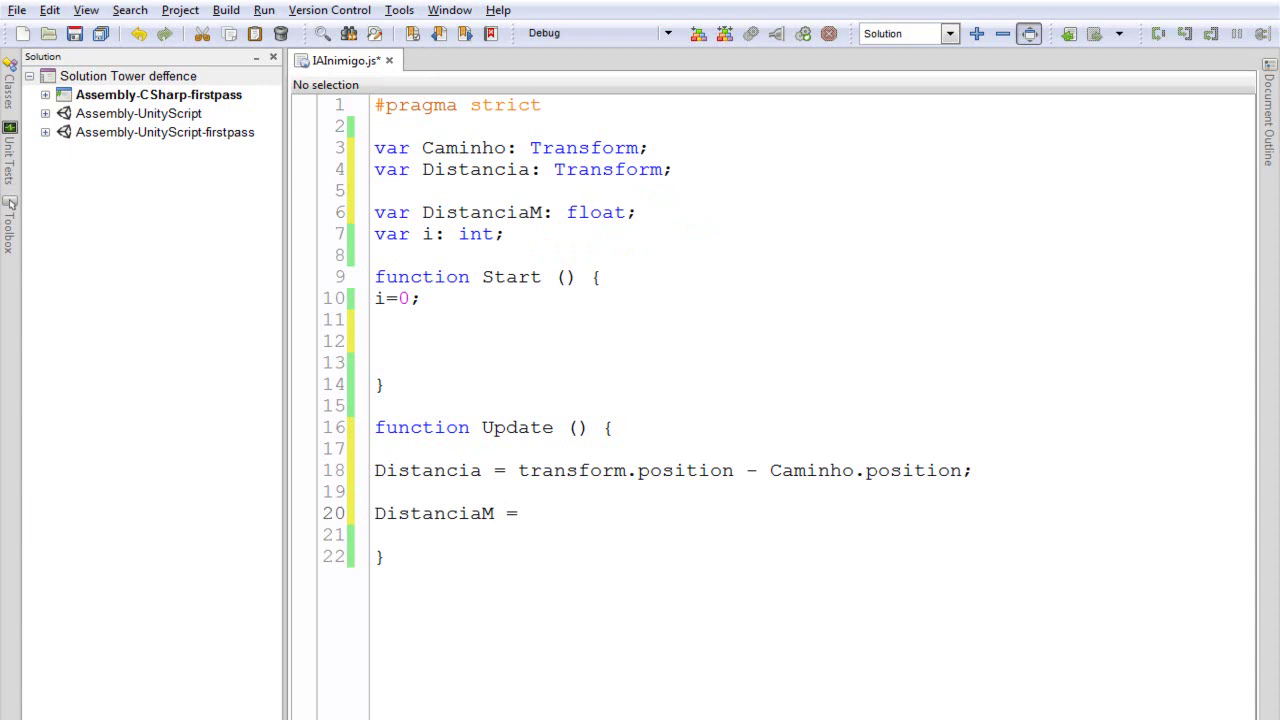
pyautogui.write('Vector3.d')
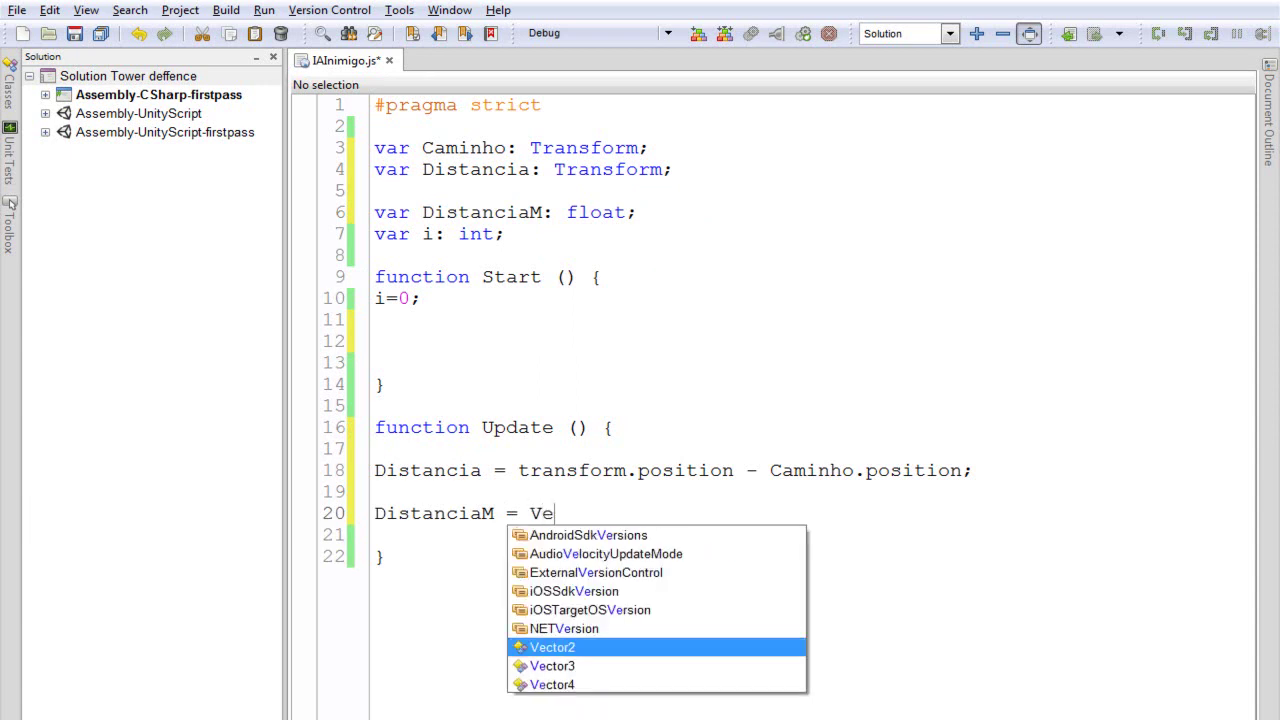
pyautogui.press('Down')
pyautogui.press('Return')
pyautogui.write('.d')
pyautogui.press('Up')
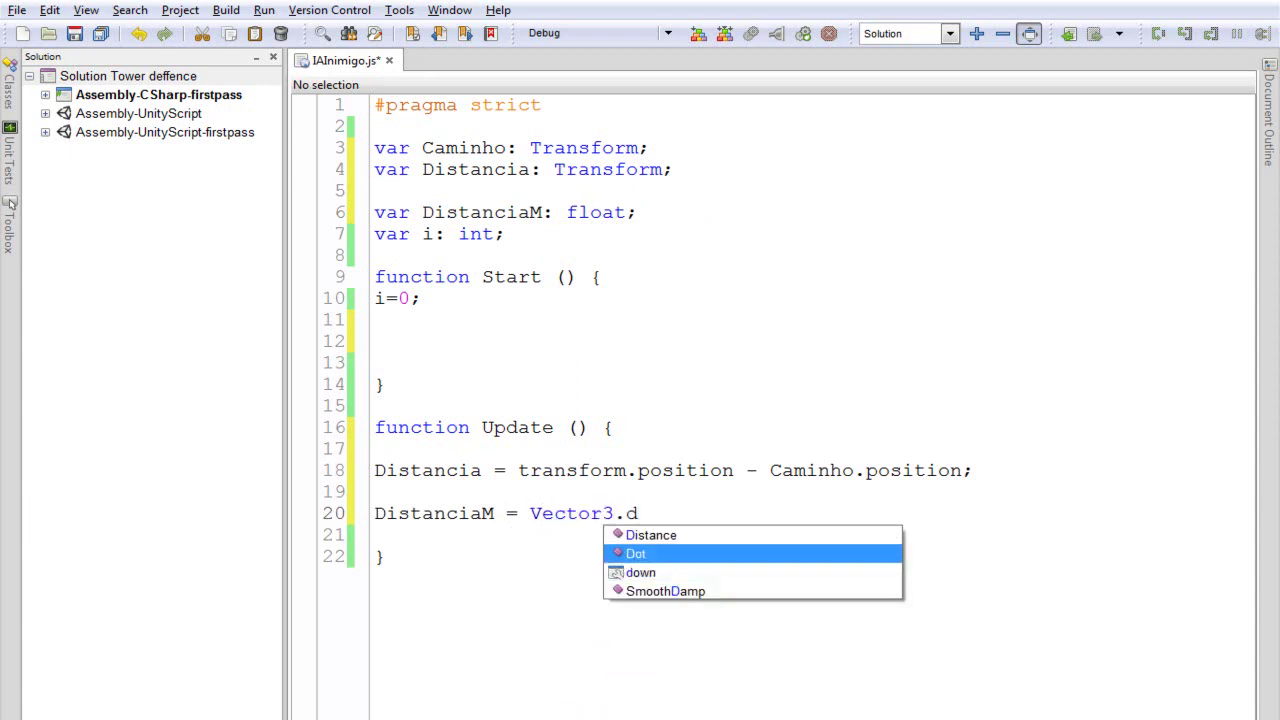
pyautogui.press('Up')
pyautogui.press('Return')
pyautogui.write('()')
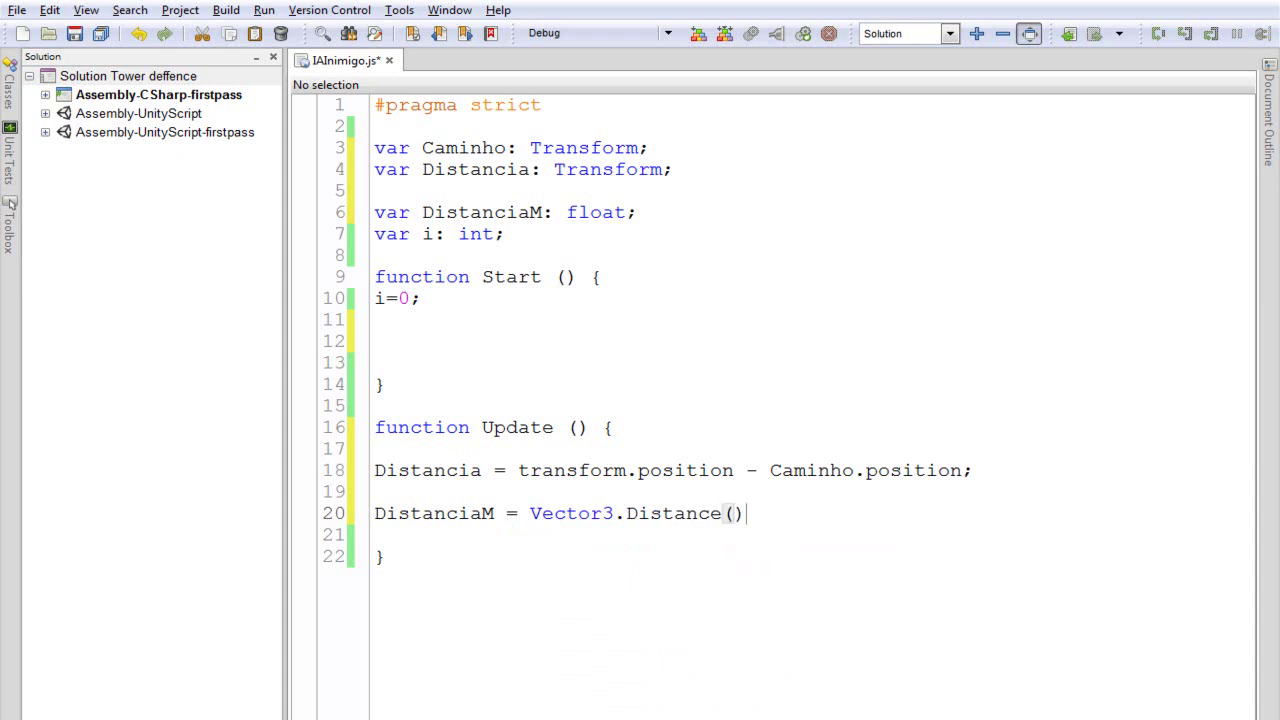
# Step: Pass transform.position, Caminho.position to Vector3.Distance, end with a semicolon, and save
pyautogui.moveTo(964, 470); pyautogui.dragTo(519, 471)
pyautogui.hotkey('ctrl', 'c')
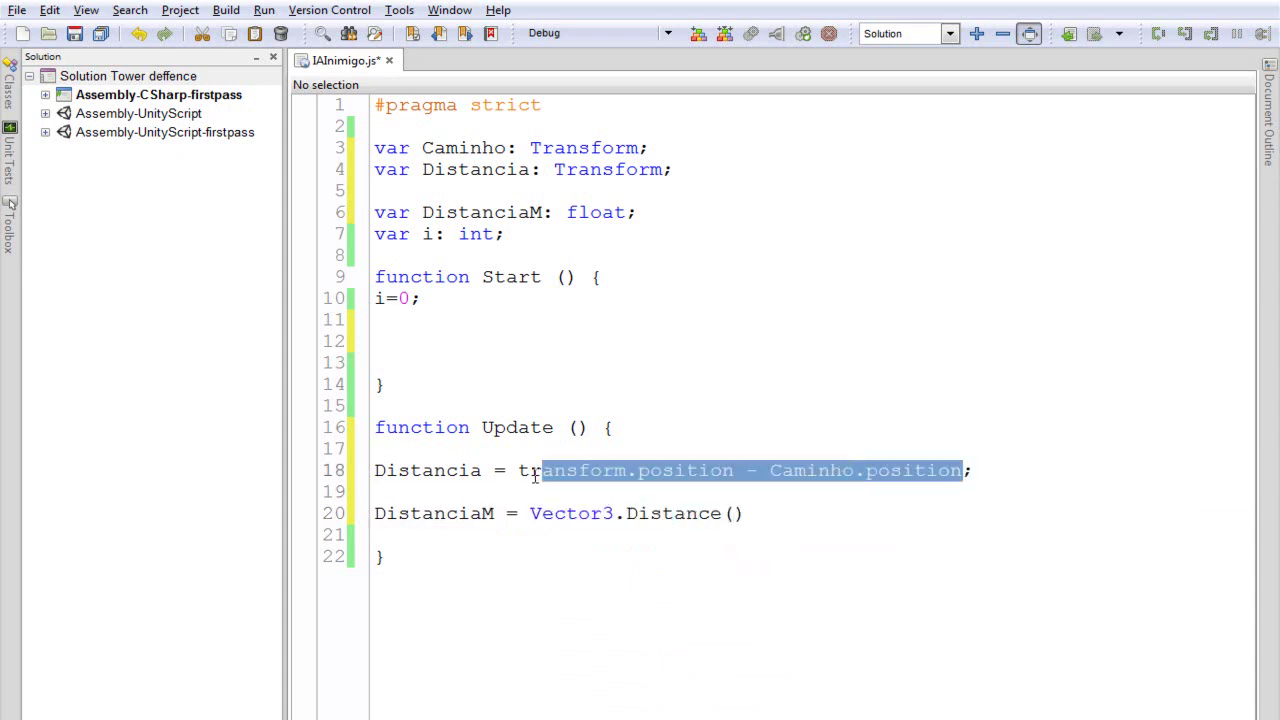
pyautogui.click(735, 513)
pyautogui.hotkey('ctrl', 'v')
pyautogui.moveTo(975, 513); pyautogui.dragTo(951, 513)
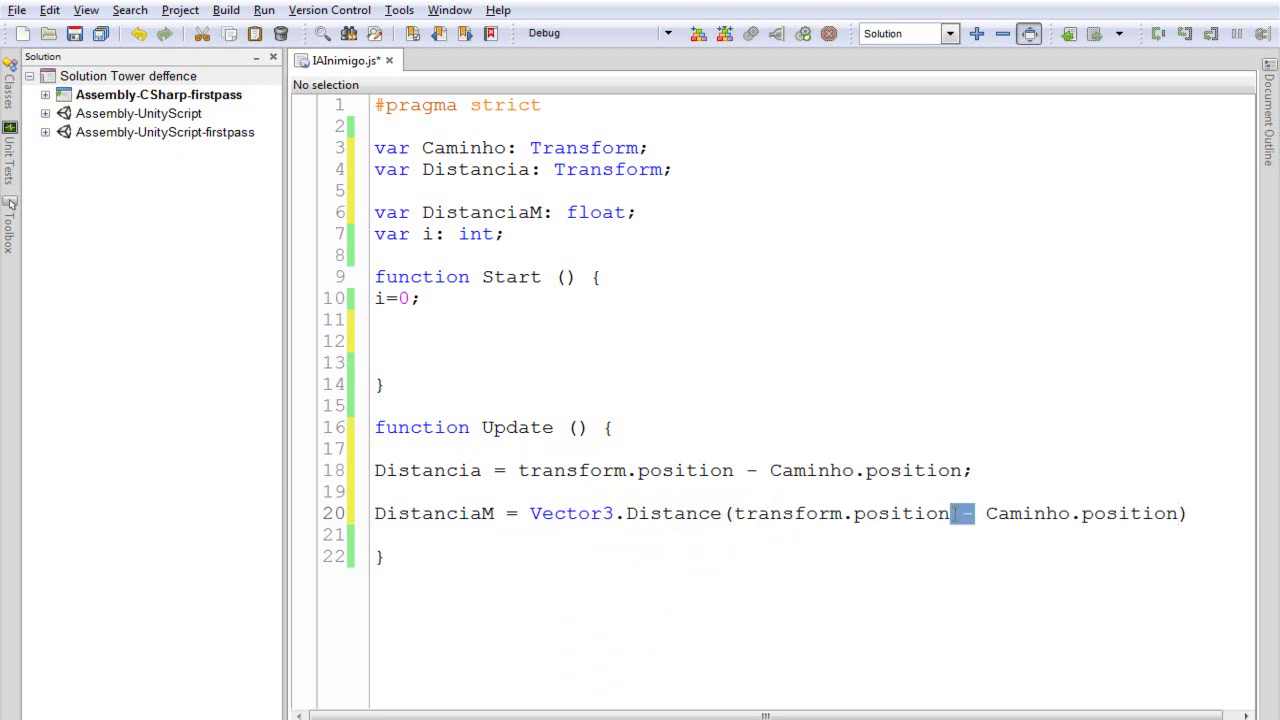
pyautogui.write(',')
pyautogui.click(1179, 513)
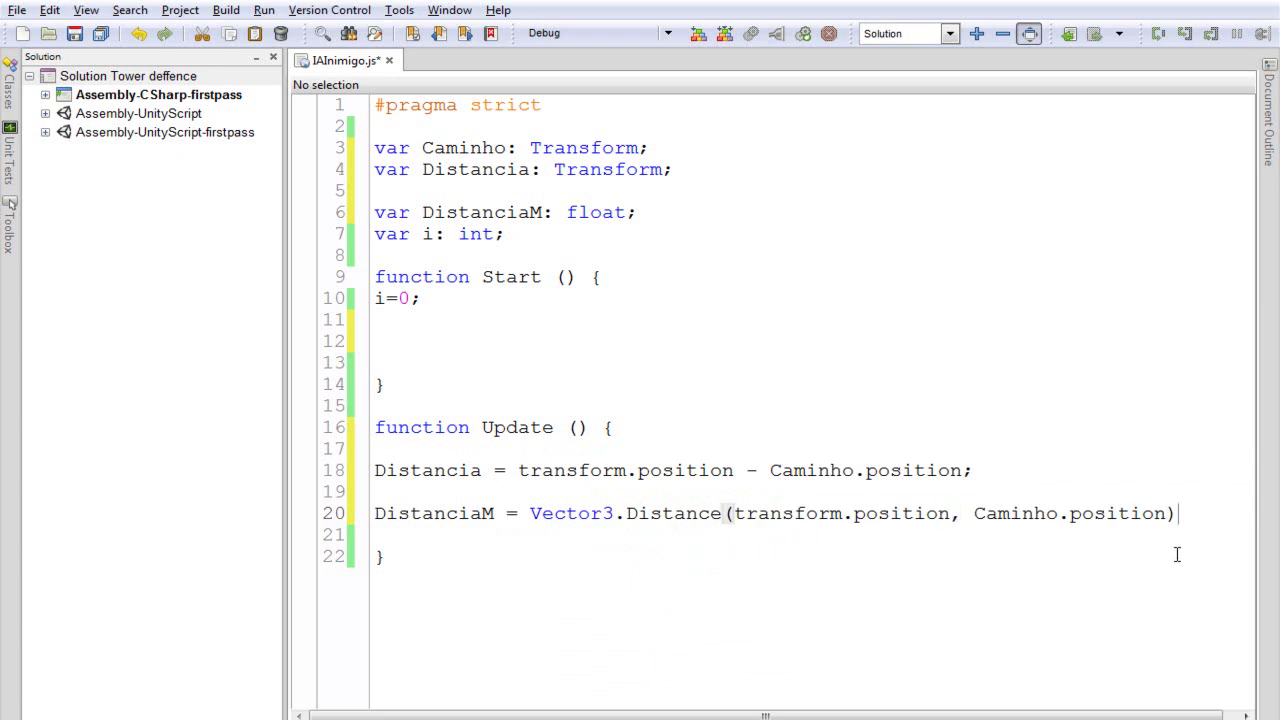
pyautogui.write(';')
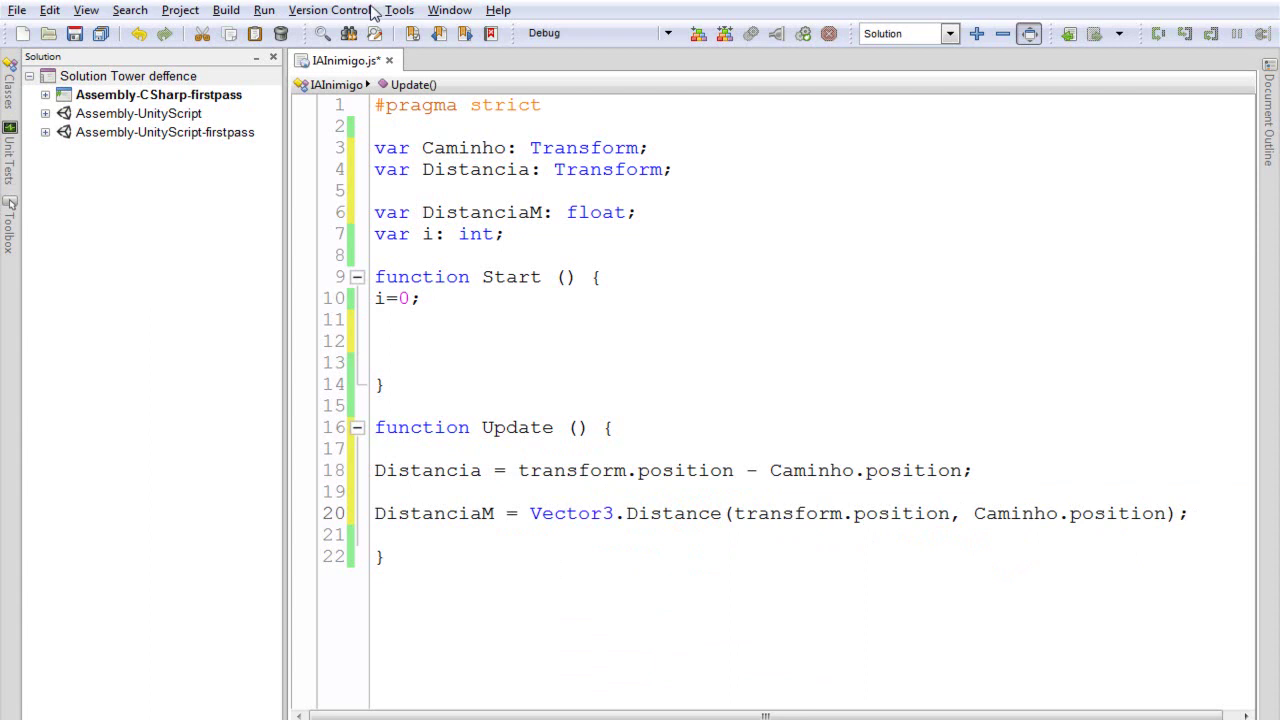
pyautogui.click(75, 34)
pyautogui.hotkey('alt', 'Tab')
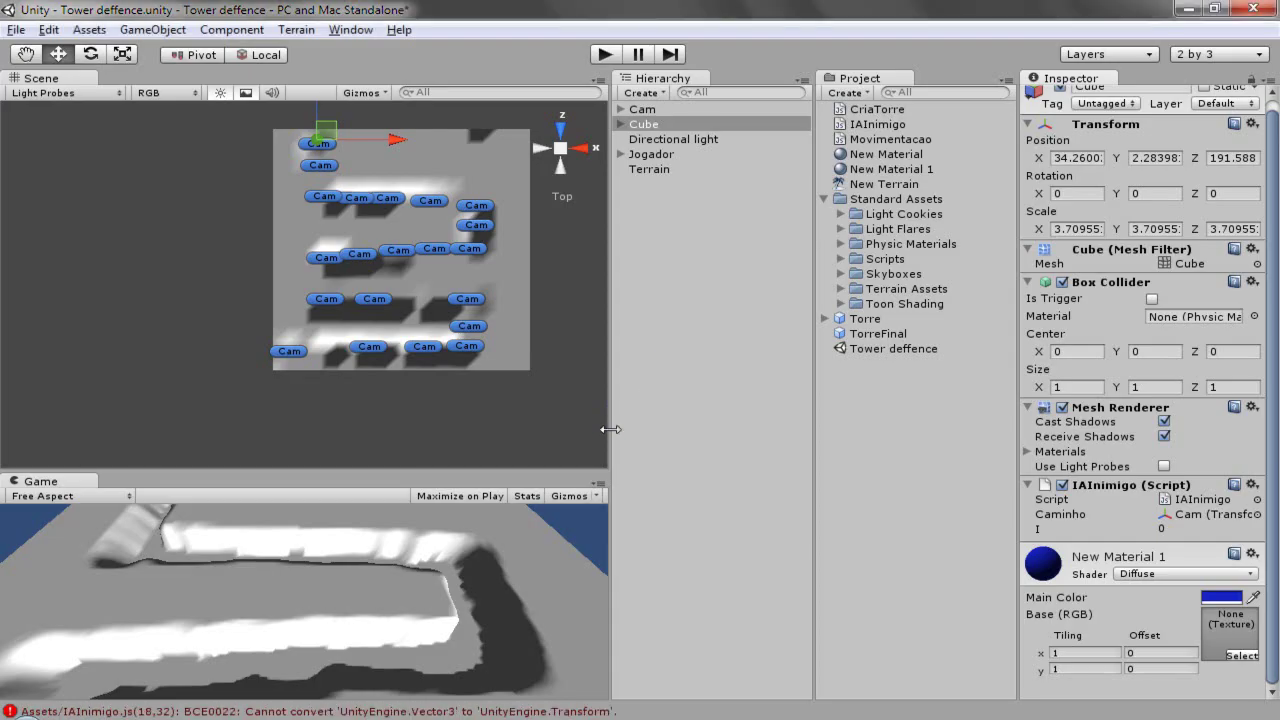
# Step: Follow the BCE0022 conversion error from the Console to the Distancia assignment in IAInimigo
pyautogui.click(502, 713)
pyautogui.doubleClick(520, 262)
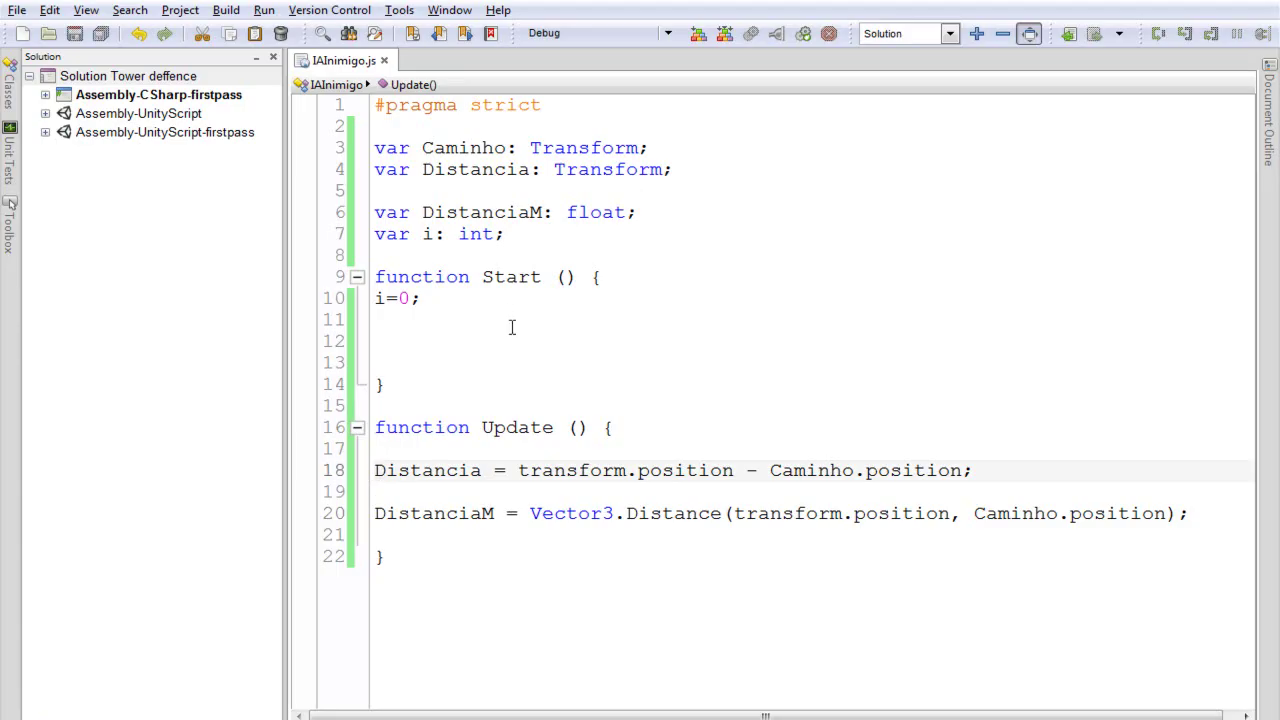
pyautogui.click(484, 470)
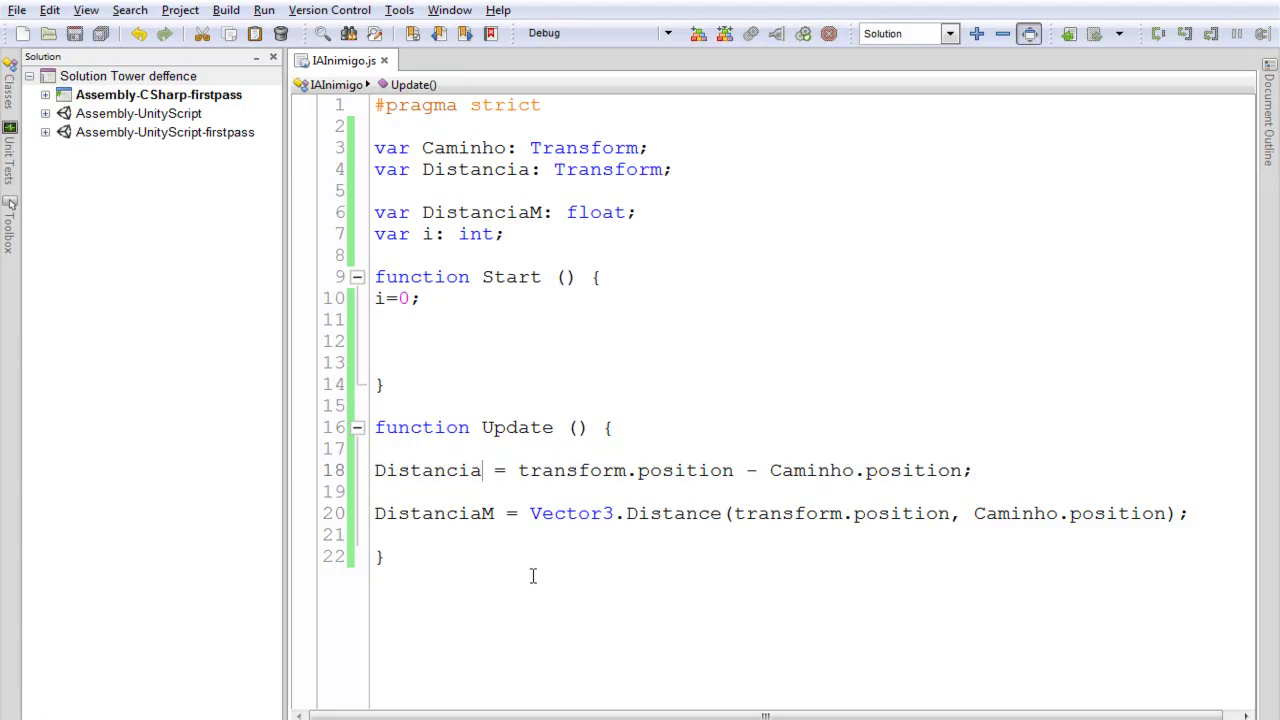
# Step: Change Distancia's declared type from Transform to Vector3 and save the script
pyautogui.doubleClick(632, 169)
pyautogui.hotkey('ctrl', 'space')
pyautogui.write('Vextor')
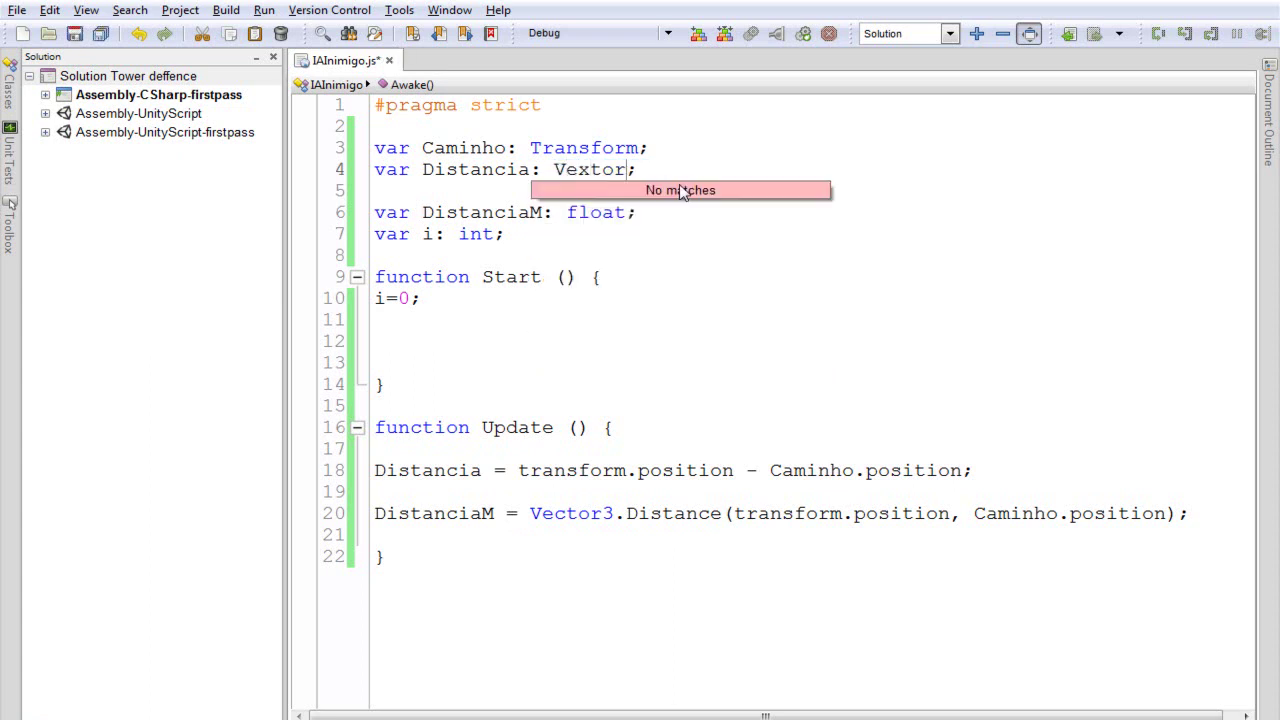
pyautogui.write('3')
pyautogui.press('BackSpace')
pyautogui.write('c')
pyautogui.click(79, 34)
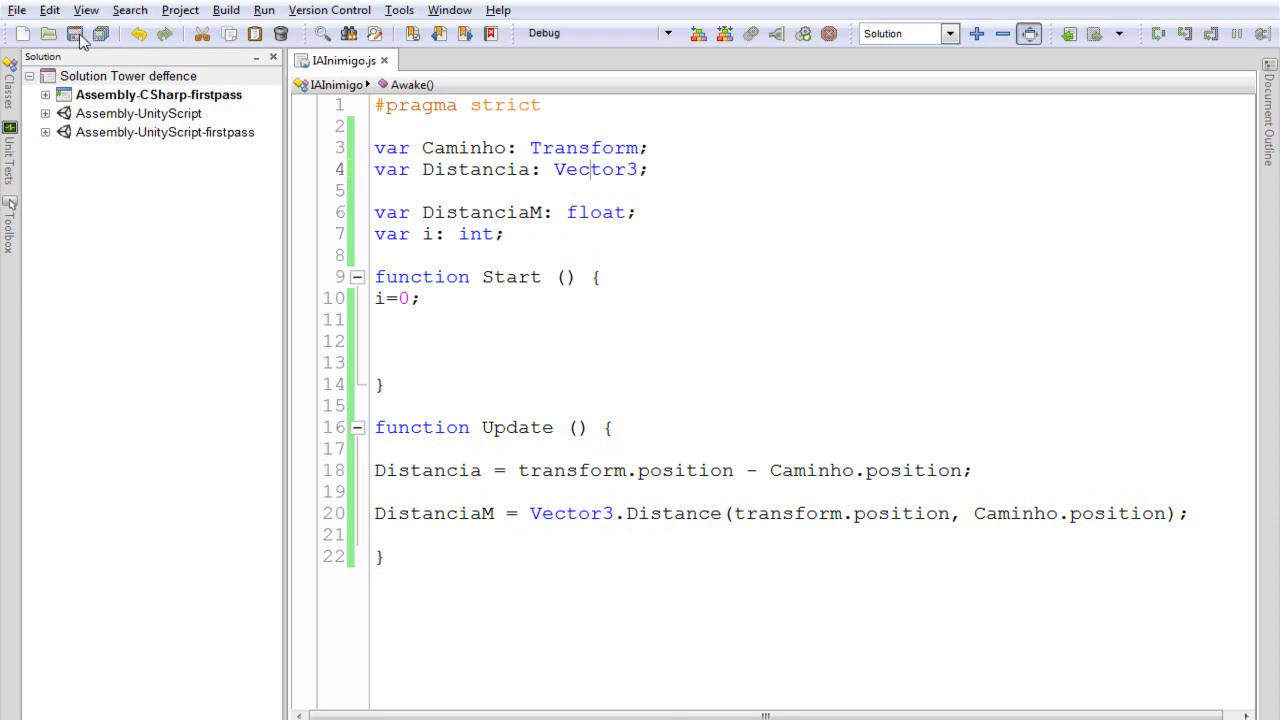
pyautogui.hotkey('alt', 'Tab')
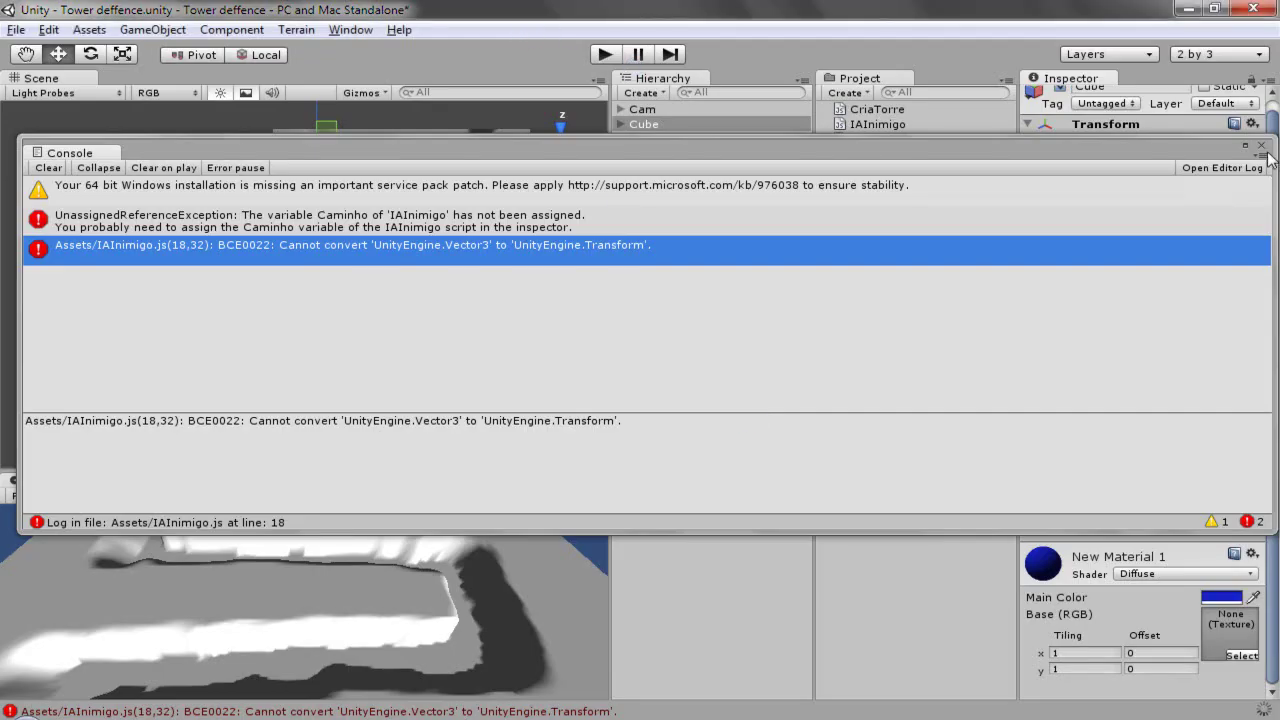
# Step: Clear and close the Console, then frame the enemy Cube and zoom out
pyautogui.click(57, 168)
pyautogui.click(1261, 145)
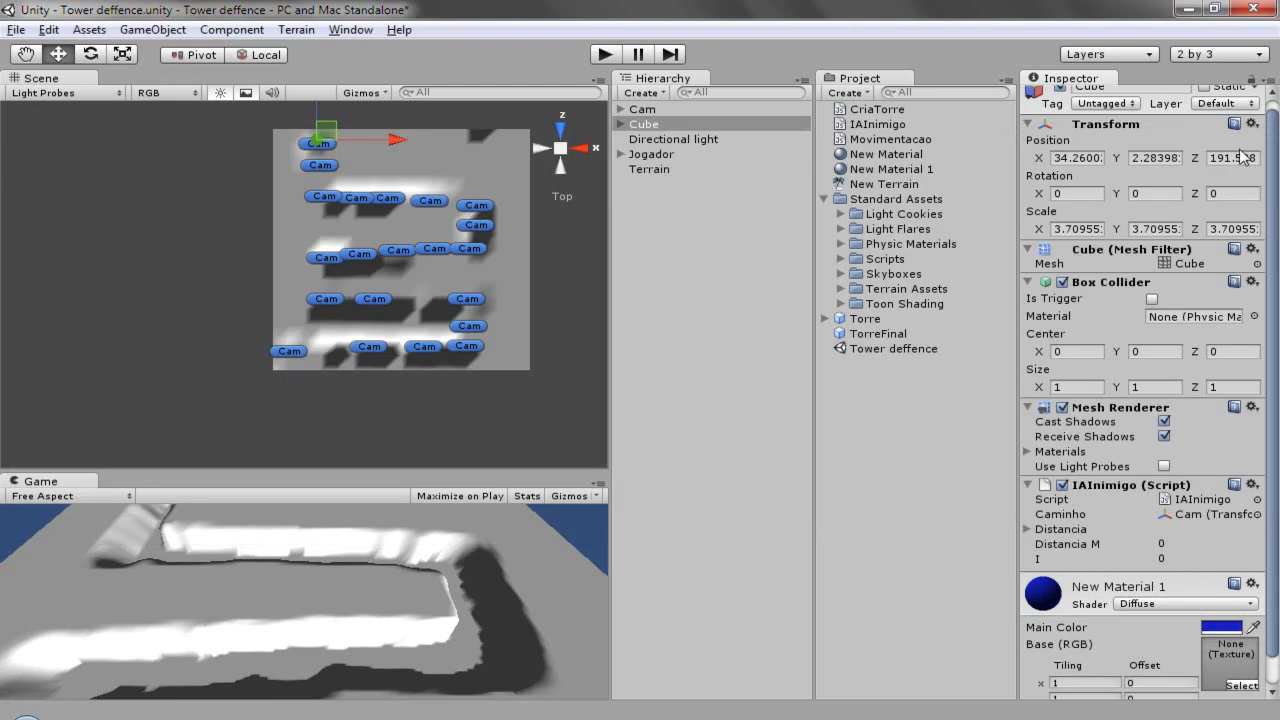
pyautogui.click(641, 121)
pyautogui.click(640, 124)
pyautogui.press('f')
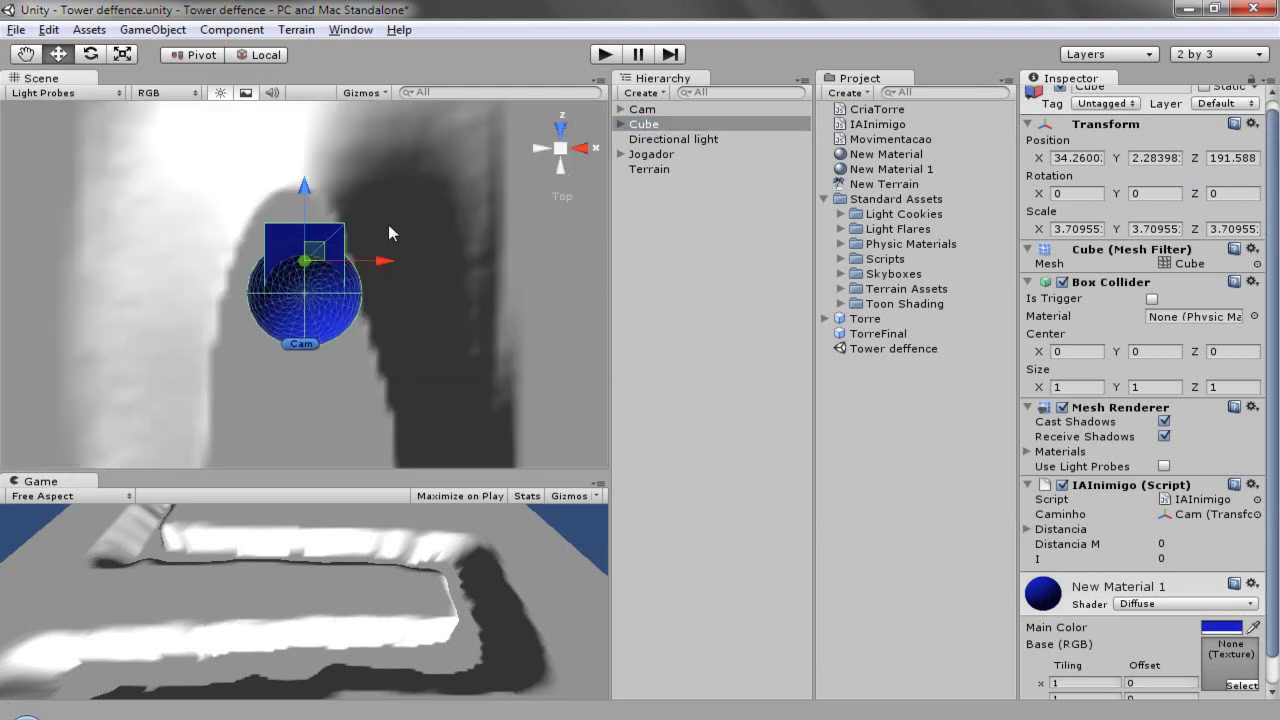
pyautogui.scroll(-2, 318, 310)
pyautogui.scroll(-2, 318, 310)
pyautogui.scroll(-2, 318, 310)
pyautogui.scroll(-1, 316, 306)
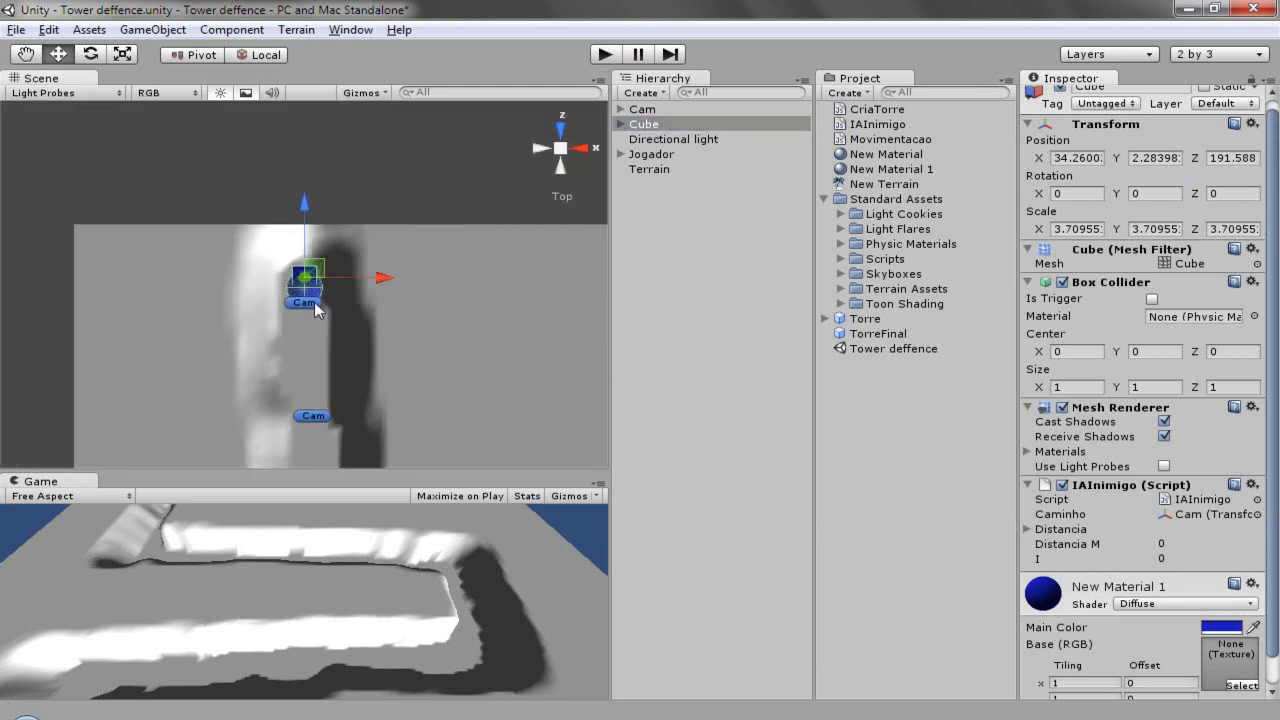
# Step: Drag the Cam waypoint back along Z and the Cube forward, away from Cam
pyautogui.click(305, 302)
pyautogui.moveTo(304, 238); pyautogui.dragTo(303, 238)
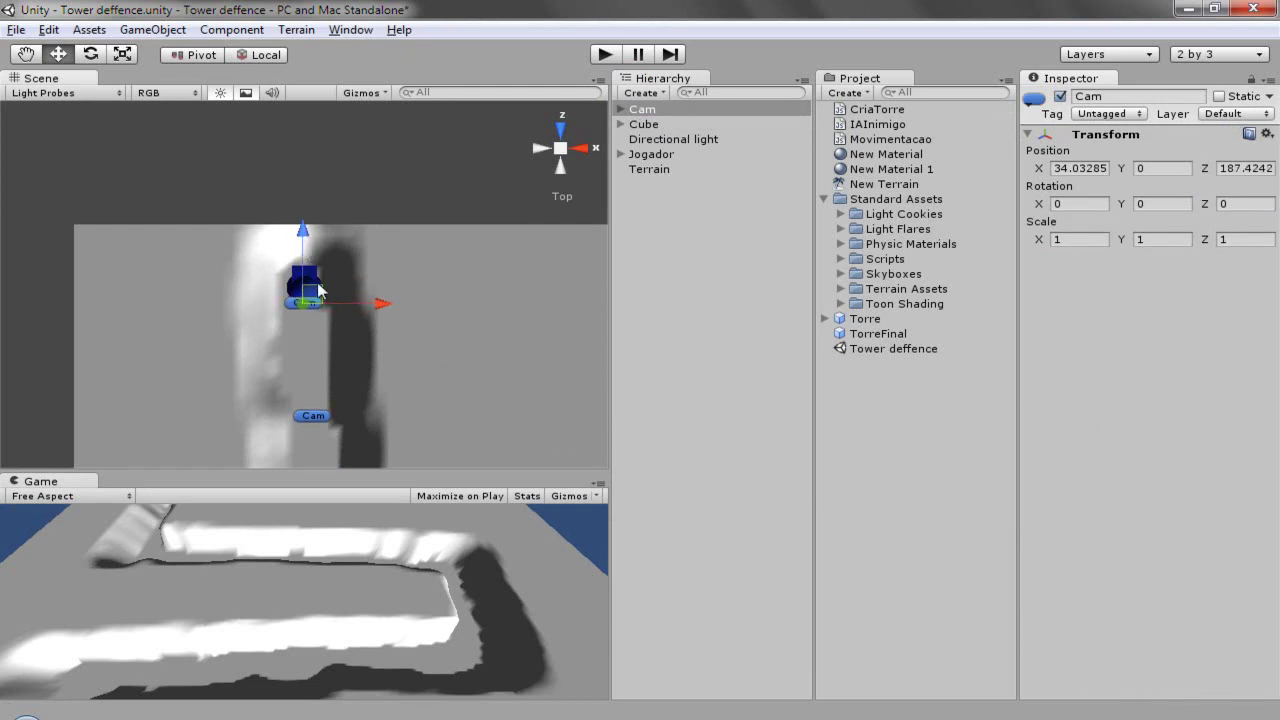
pyautogui.click(643, 124)
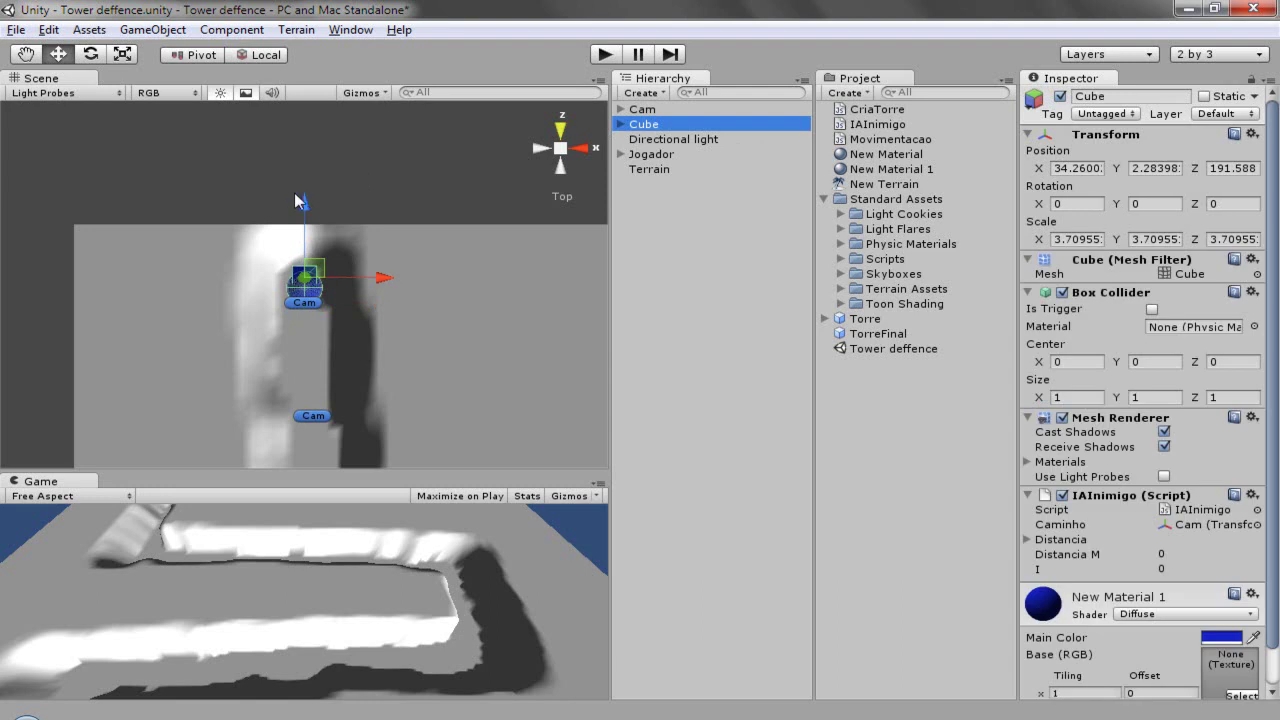
pyautogui.moveTo(308, 196); pyautogui.dragTo(309, 174)
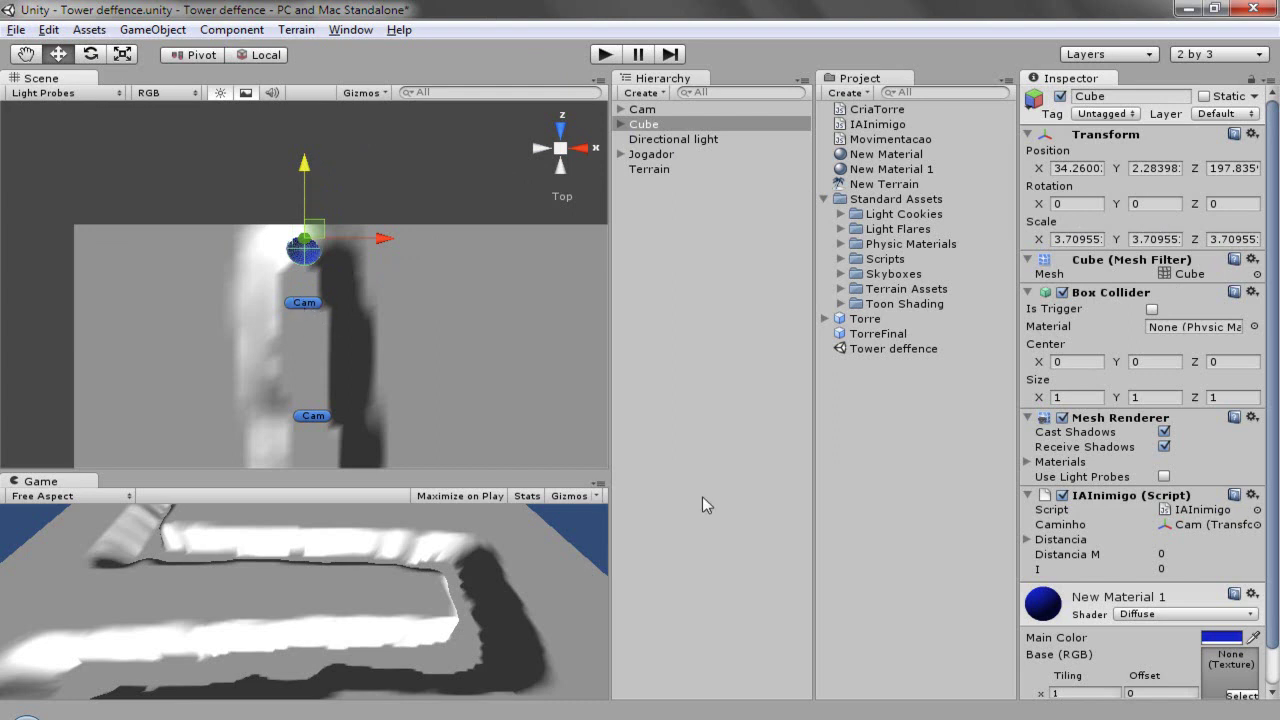
# Step: Start play mode and view the scene from the front, then from the top
pyautogui.click(604, 55)
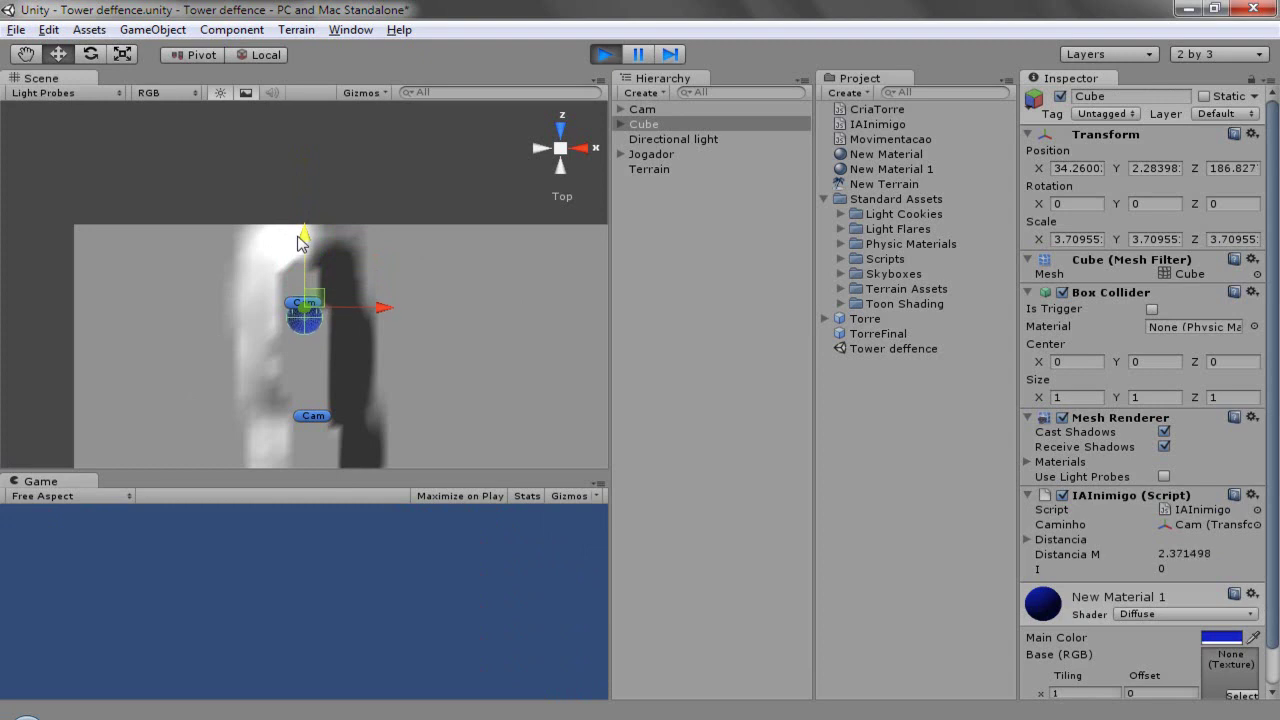
pyautogui.click(563, 134)
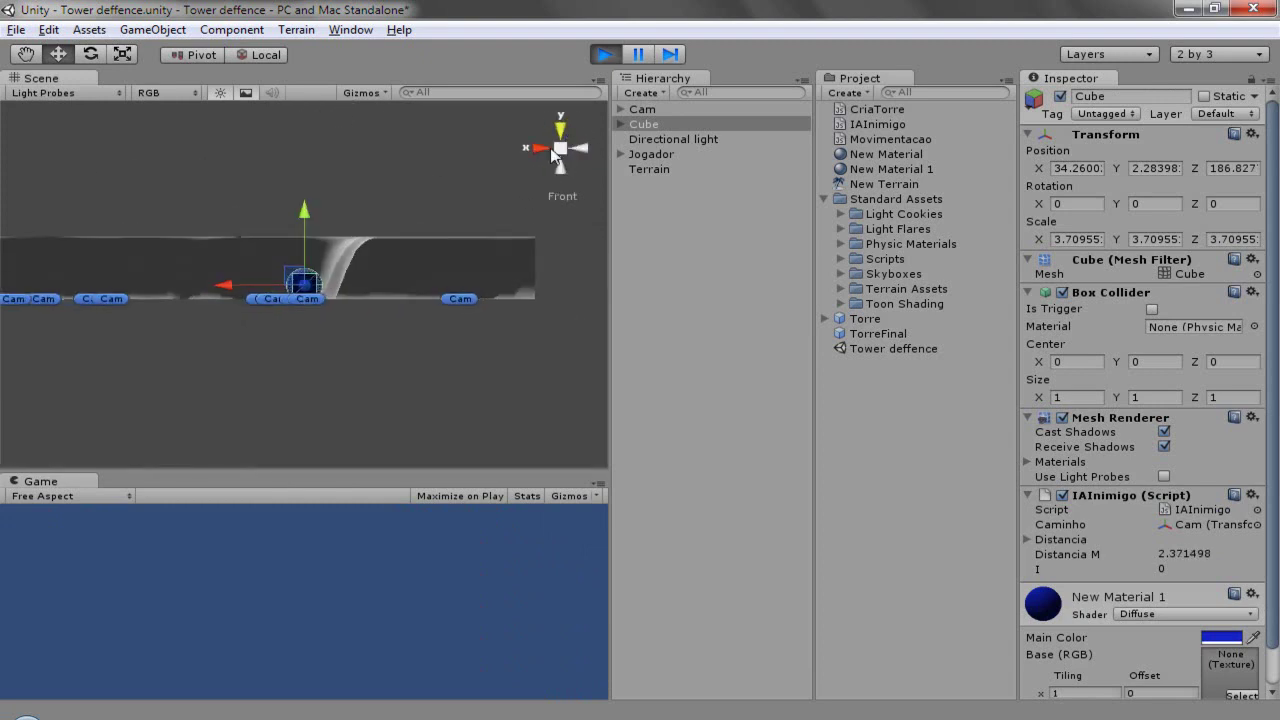
pyautogui.scroll(5, 349, 257)
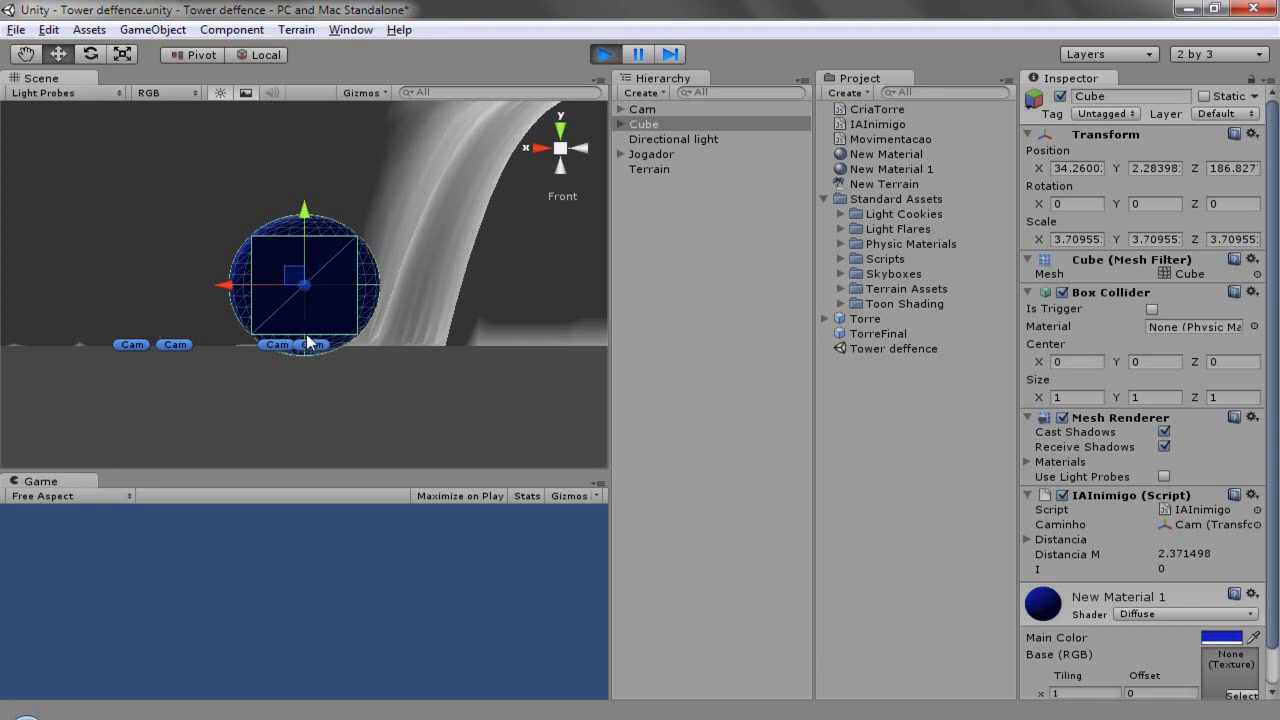
pyautogui.click(560, 130)
# Step: Drag the enemy cube forward along its Z axis toward a Cam waypoint, then bring up the IAInimigo script
pyautogui.moveTo(305, 308)
pyautogui.mouseDown()
pyautogui.moveTo(306, 167)
pyautogui.moveTo(304, 257)
pyautogui.mouseUp()
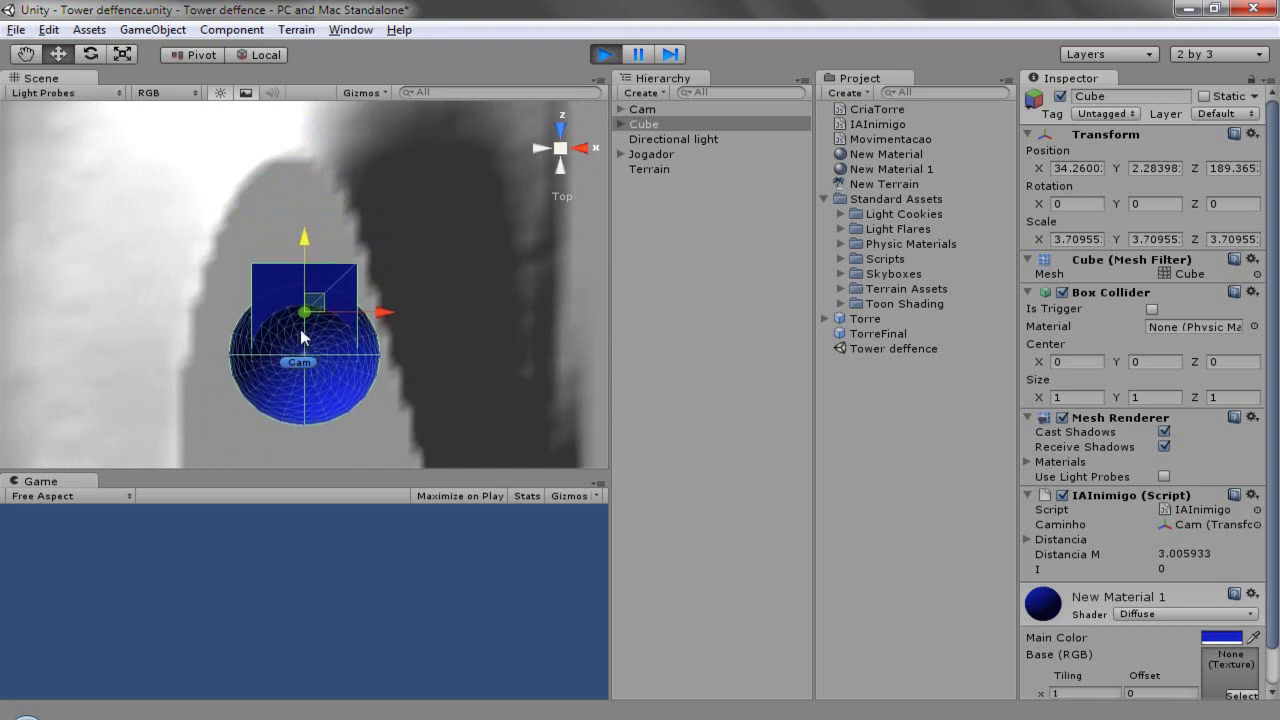
pyautogui.scroll(-3, 304, 337)
pyautogui.scroll(-3, 300, 330)
pyautogui.scroll(-2, 296, 320)
pyautogui.scroll(-2, 305, 270)
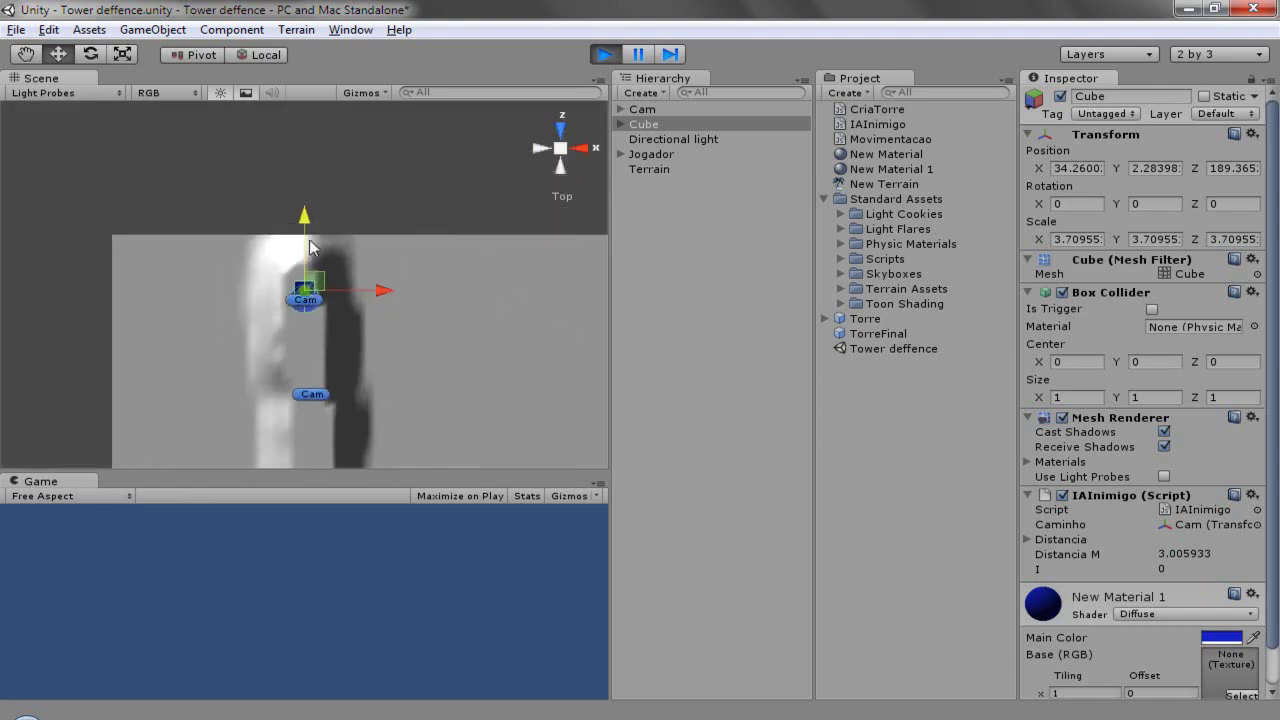
pyautogui.click(733, 710)
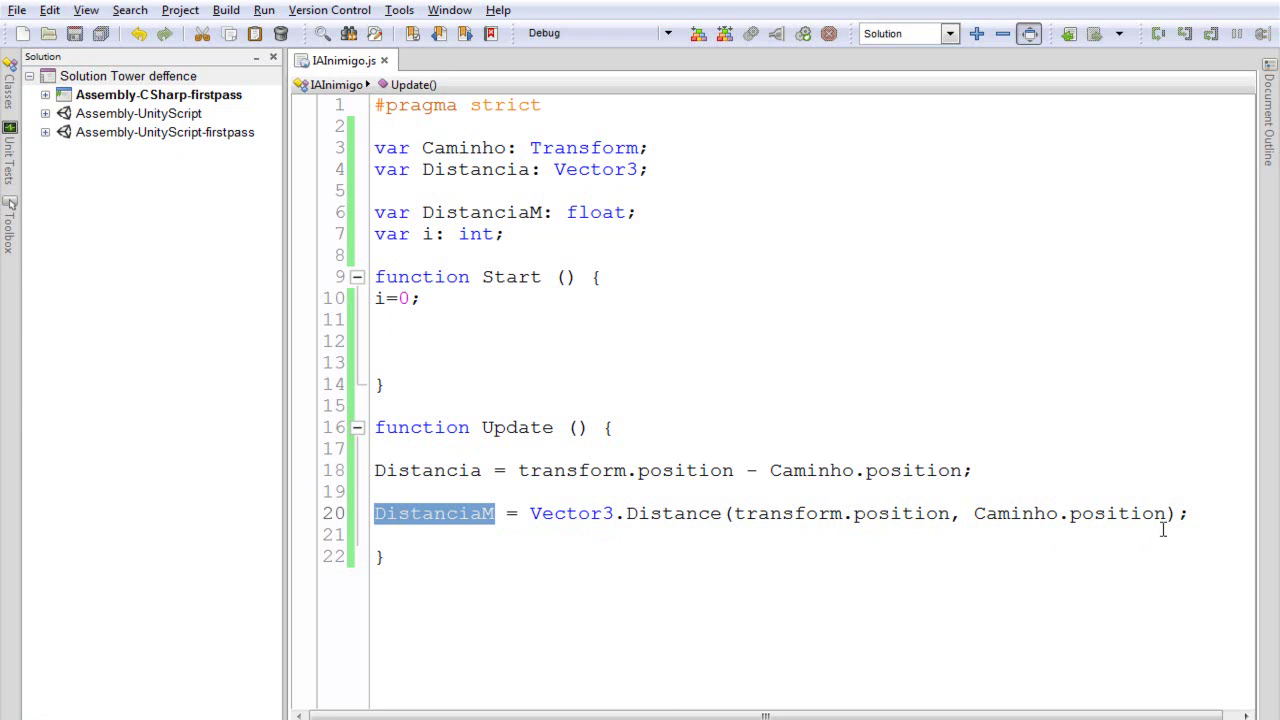
# Step: Add an if (DistanciaM>3) block with braces below the DistanciaM line
pyautogui.click(1207, 513)
pyautogui.press('Return')
pyautogui.press('Return')
pyautogui.write('if ')
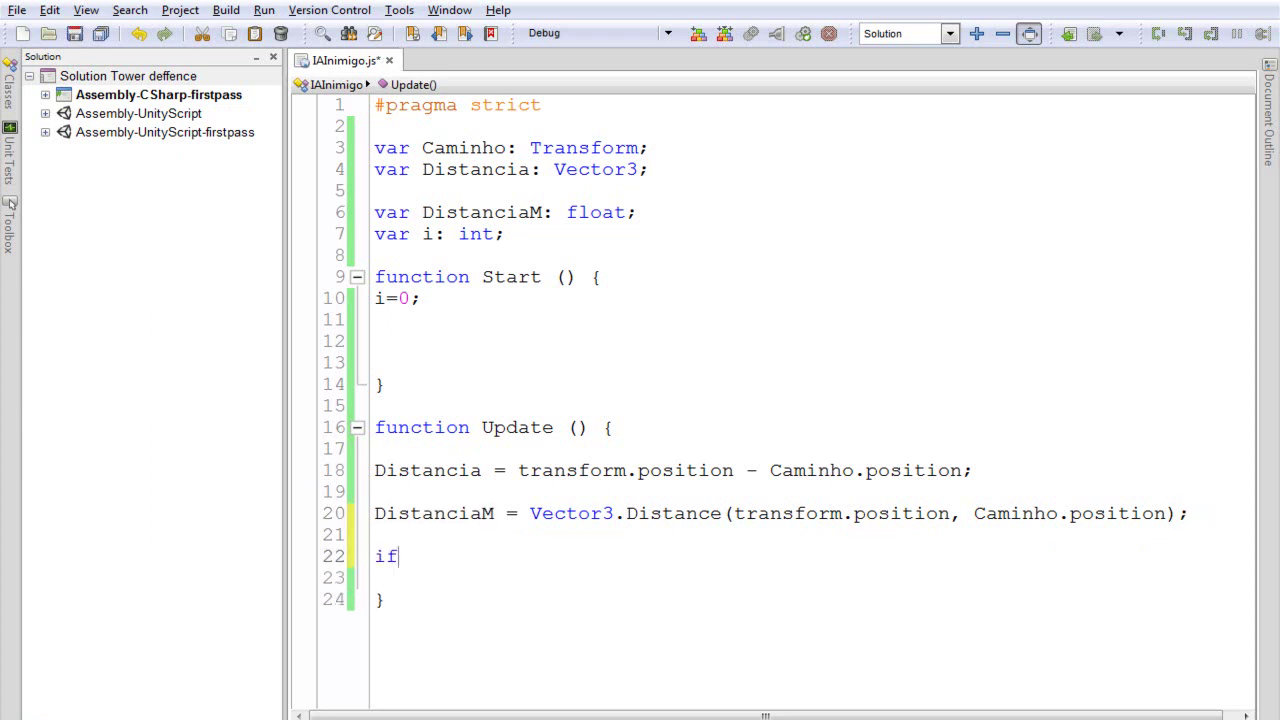
pyautogui.write('(DistanciaM')
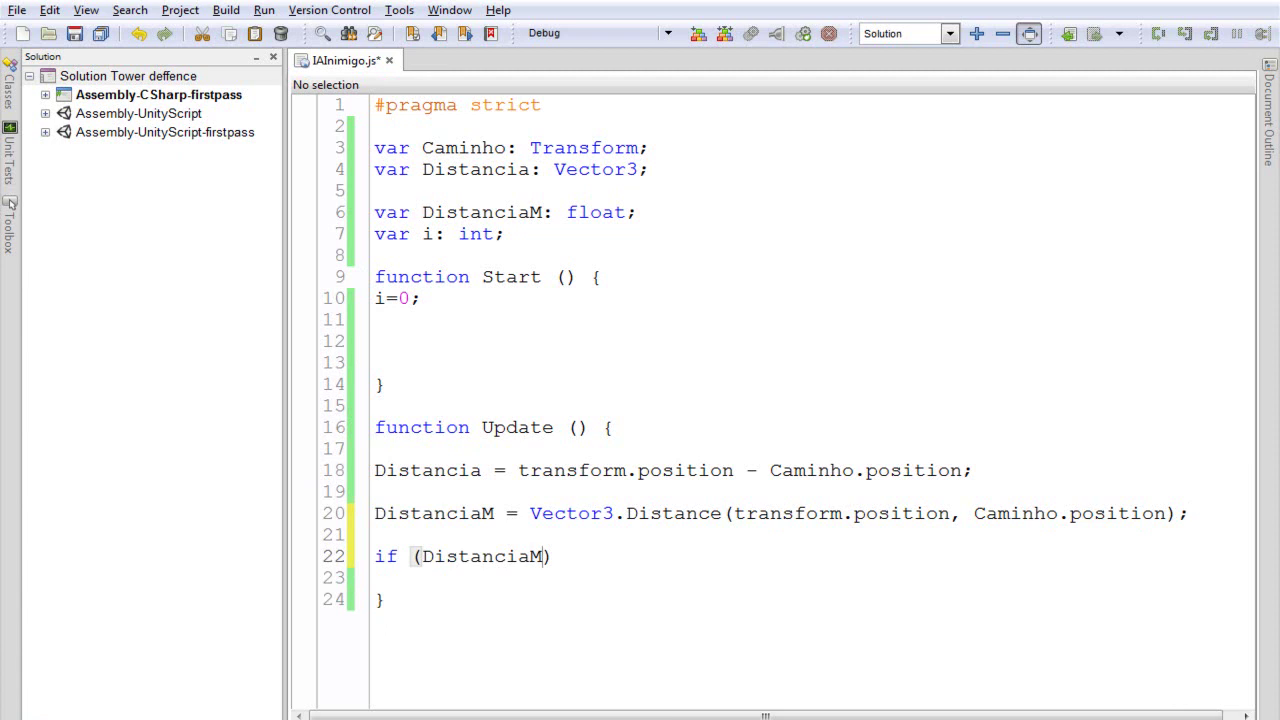
pyautogui.write('>3')
pyautogui.press('Return')
pyautogui.write('{')
pyautogui.press('Return')
pyautogui.press('Return')
pyautogui.press('Return')
pyautogui.press('Return')
pyautogui.write('}')
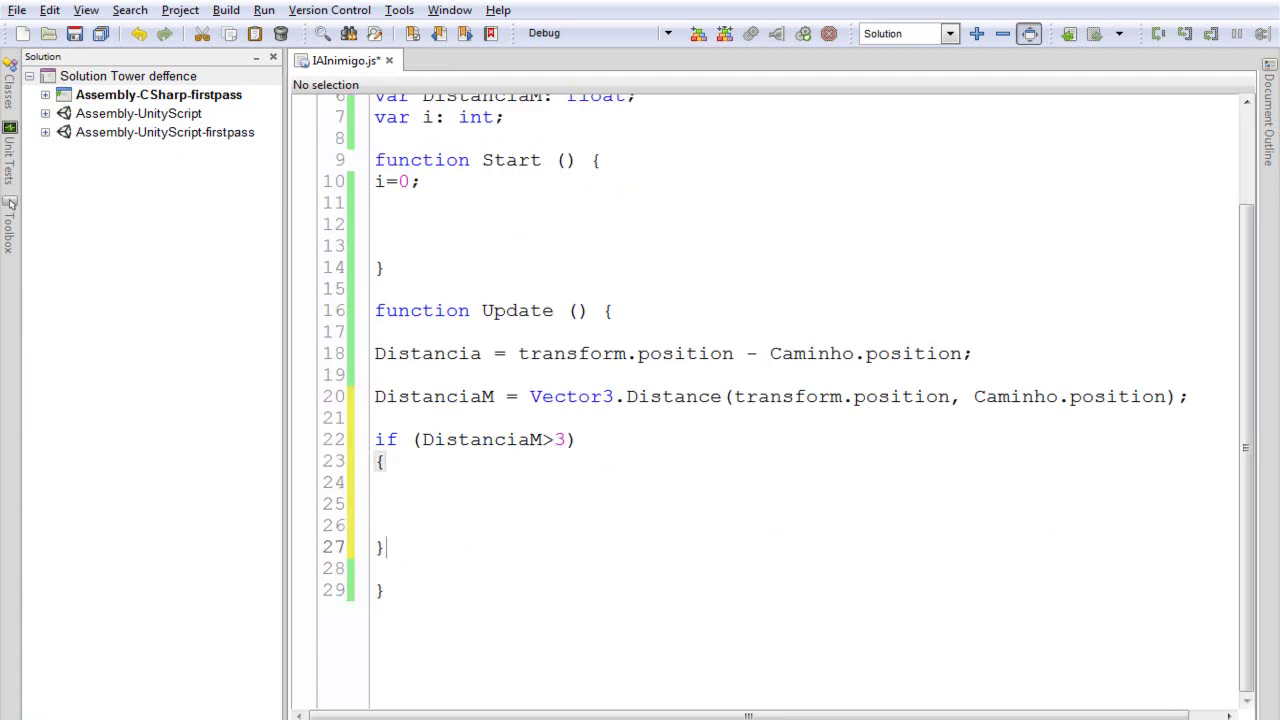
# Step: Tidy the block's indentation and change the condition to DistanciaM<3
pyautogui.press('Left')
pyautogui.press('Up')
pyautogui.press('Up')
pyautogui.press('Up')
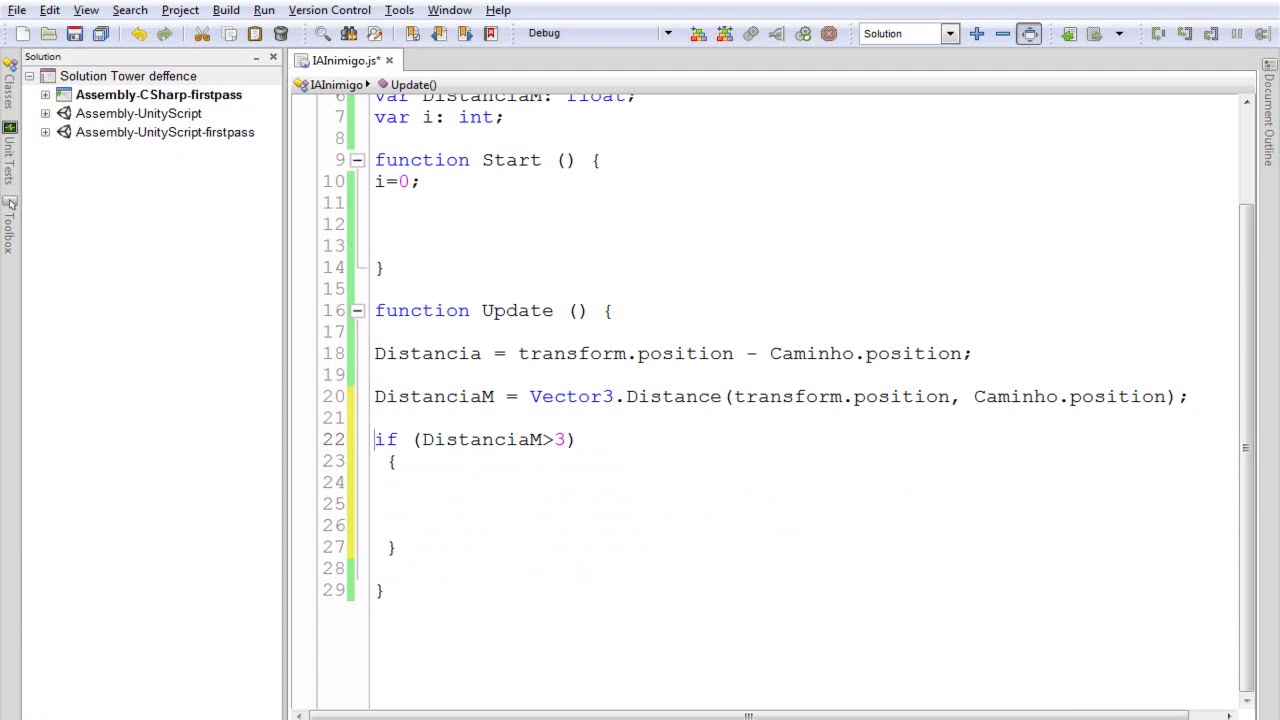
pyautogui.press('Up')
pyautogui.press('Home')
pyautogui.press('Down')
pyautogui.press('Down')
pyautogui.press('Up')
pyautogui.press('Up')
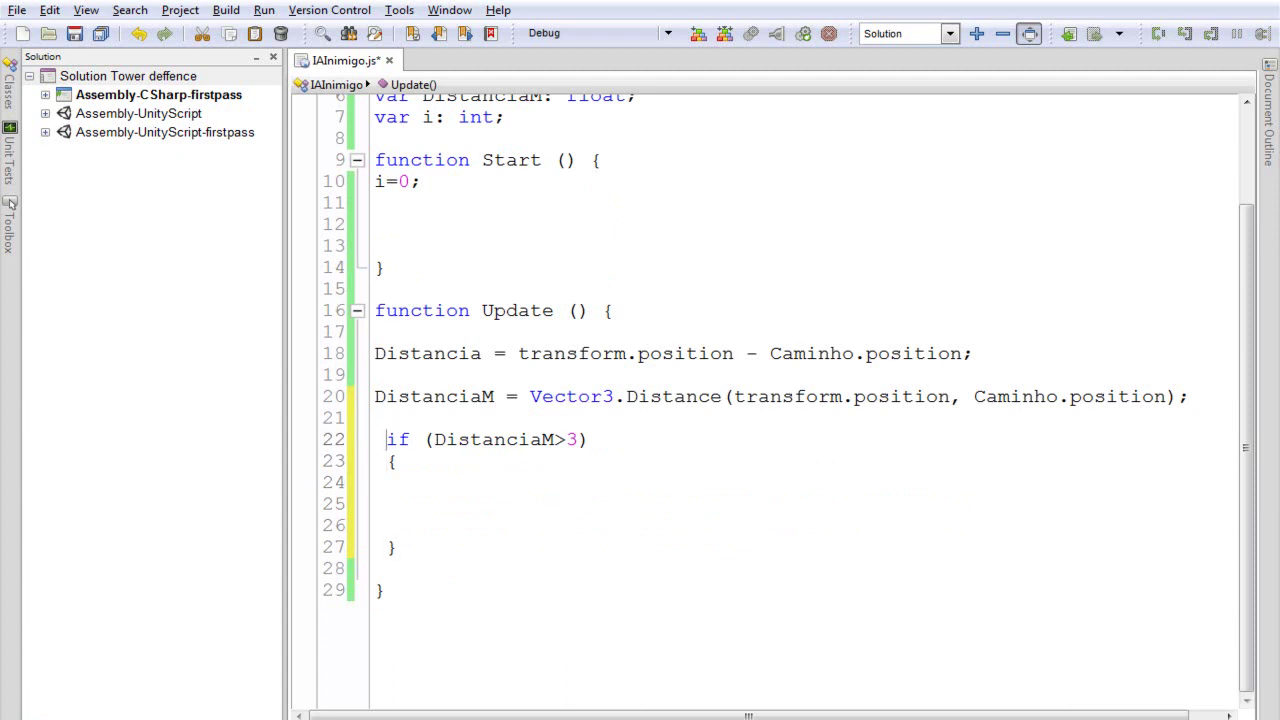
pyautogui.press('Right')
pyautogui.press('Right')
pyautogui.press('End')
pyautogui.press('Left')
pyautogui.press('Left')
pyautogui.press('BackSpace')
pyautogui.write('<')
# Step: Inside the block, add the check if (Caminho.childCount>0)
pyautogui.scroll(2, 502, 490)
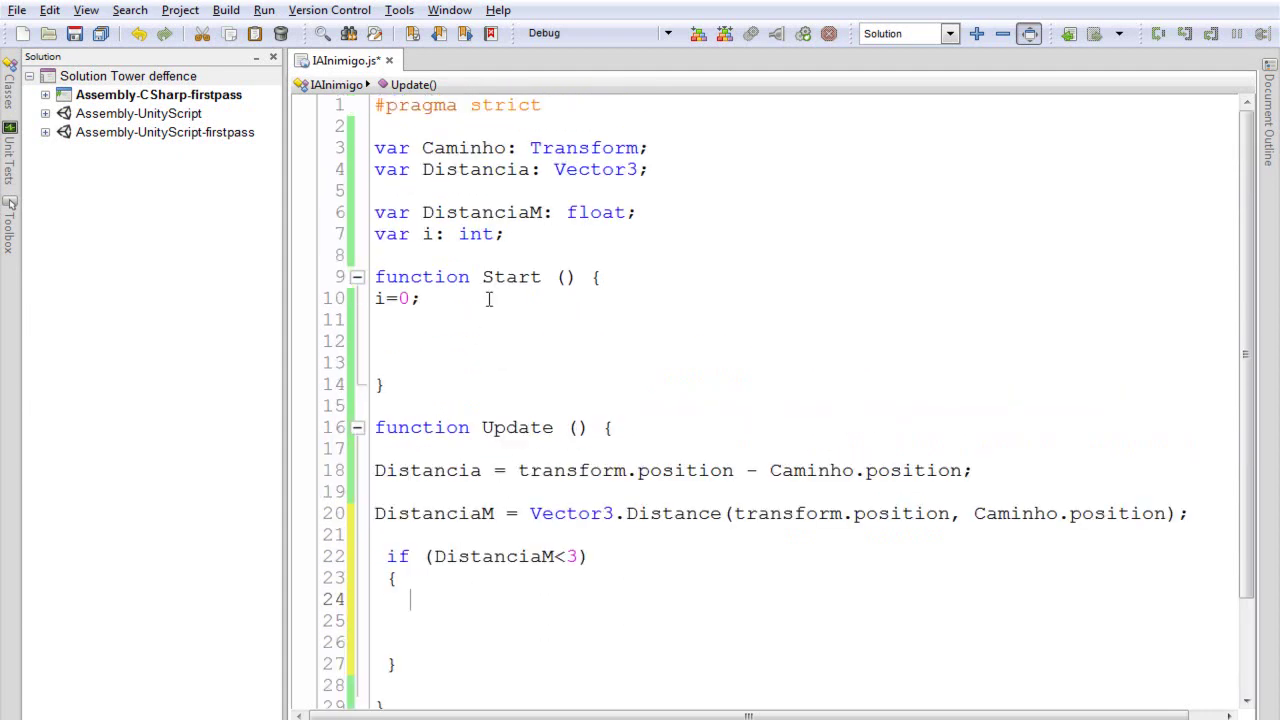
pyautogui.doubleClick(486, 148)
pyautogui.scroll(-2, 470, 560)
pyautogui.click(444, 482)
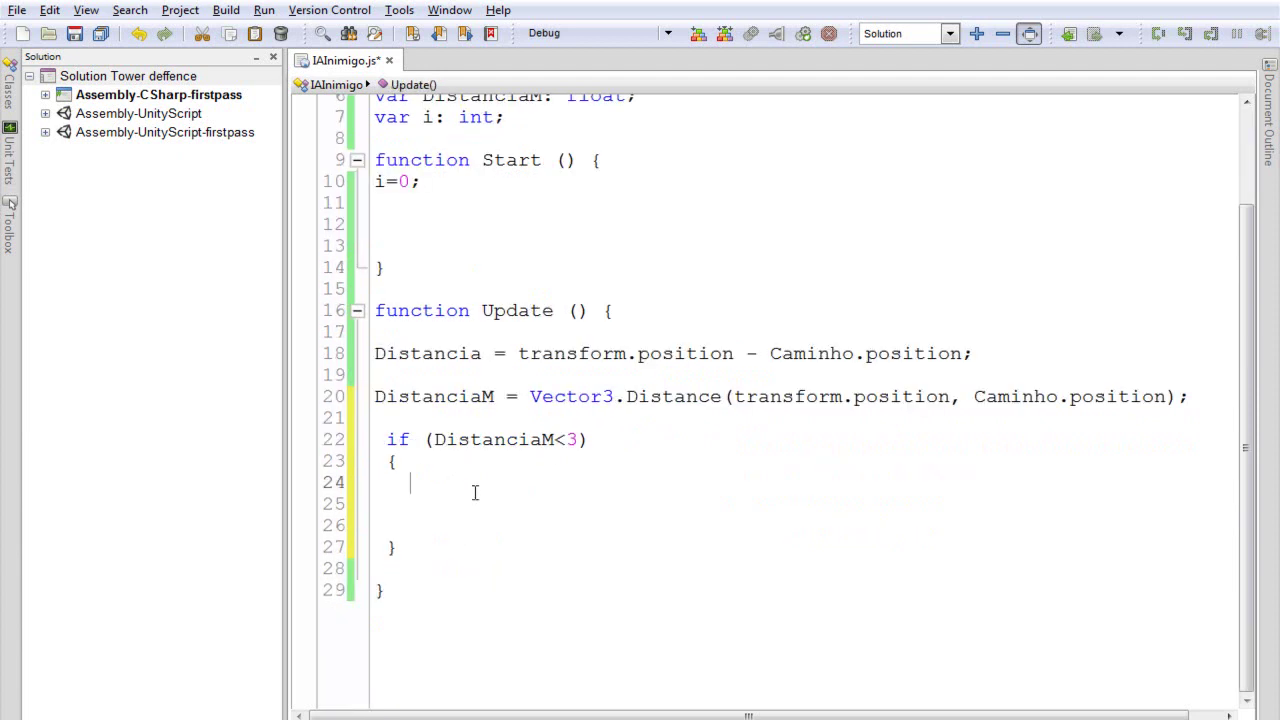
pyautogui.write('if ()')
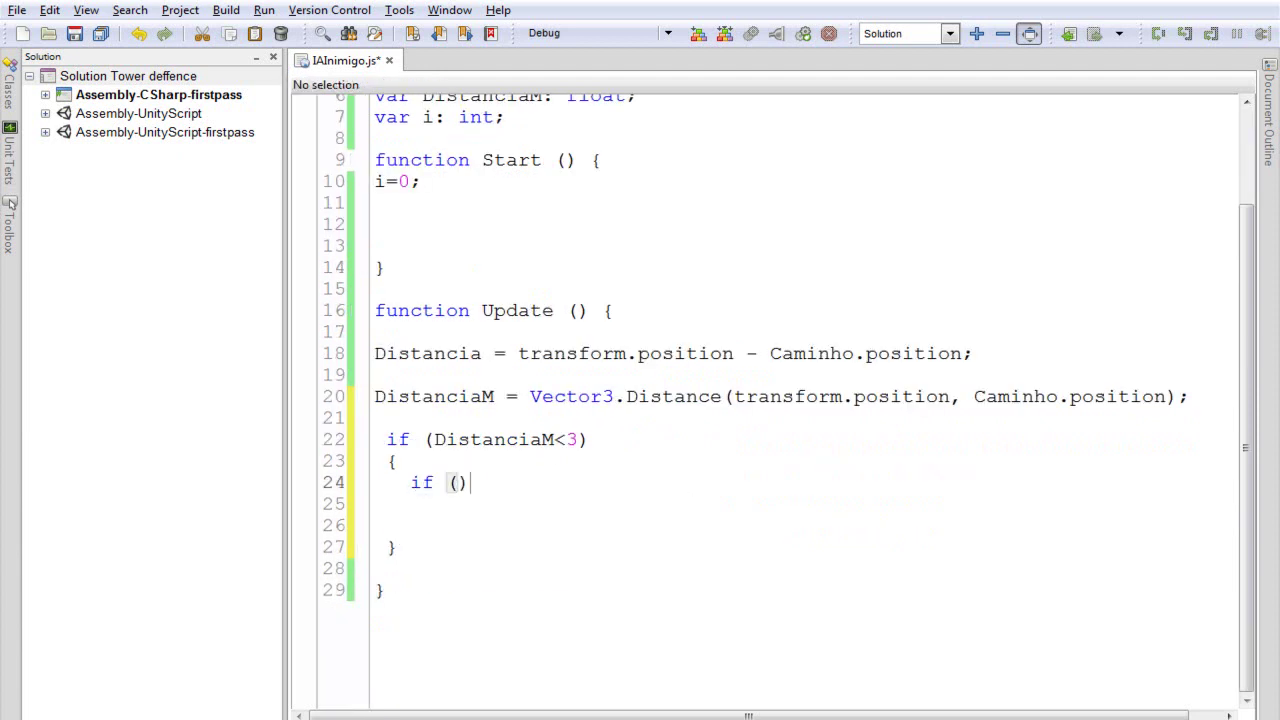
pyautogui.write('Caminho.')
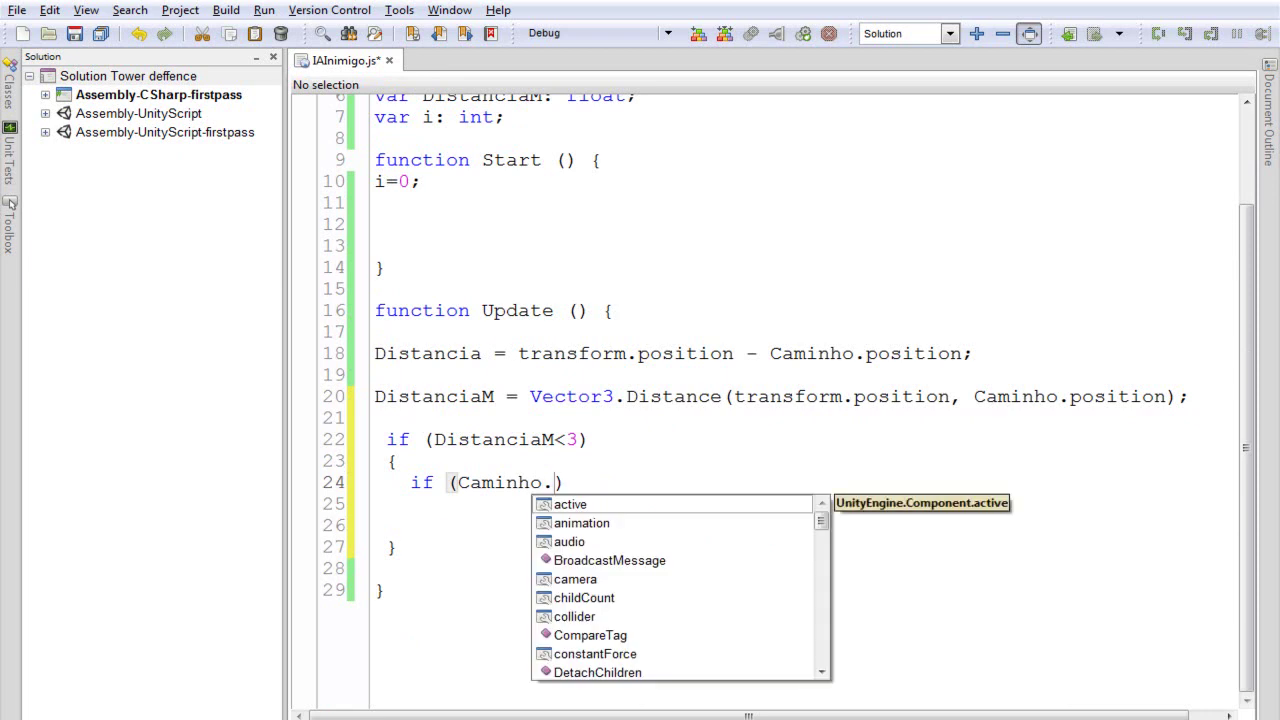
pyautogui.write('c')
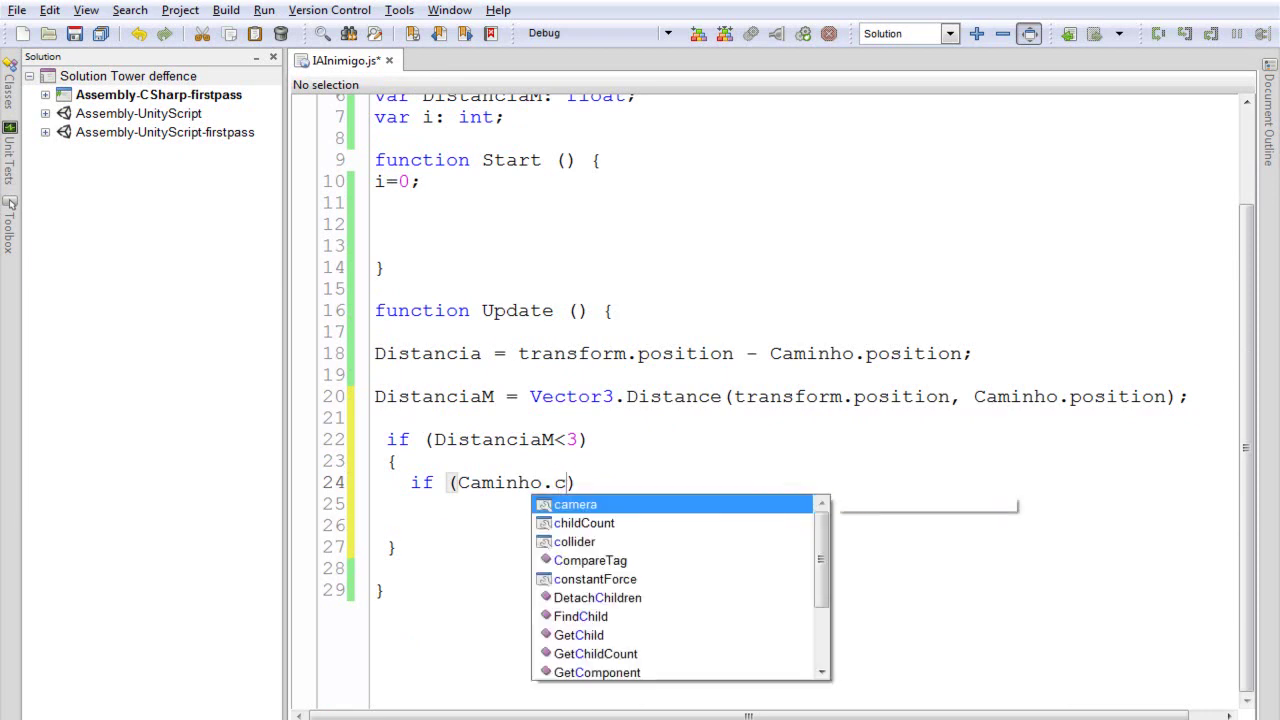
pyautogui.press('Down')
pyautogui.press('Return')
pyautogui.write('>0')
pyautogui.press('Return')
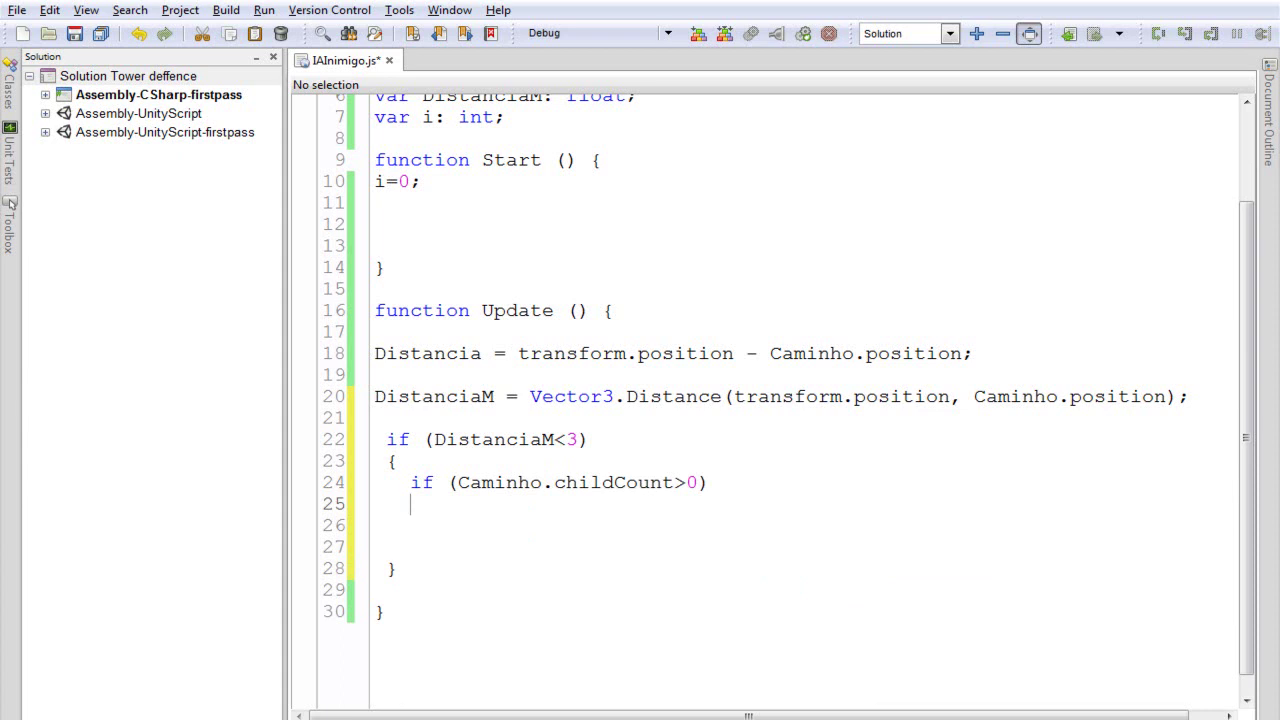
# Step: Add Caminho = Caminho.GetChild(0); under the check and save the script
pyautogui.write('Caminho')
pyautogui.write('.')
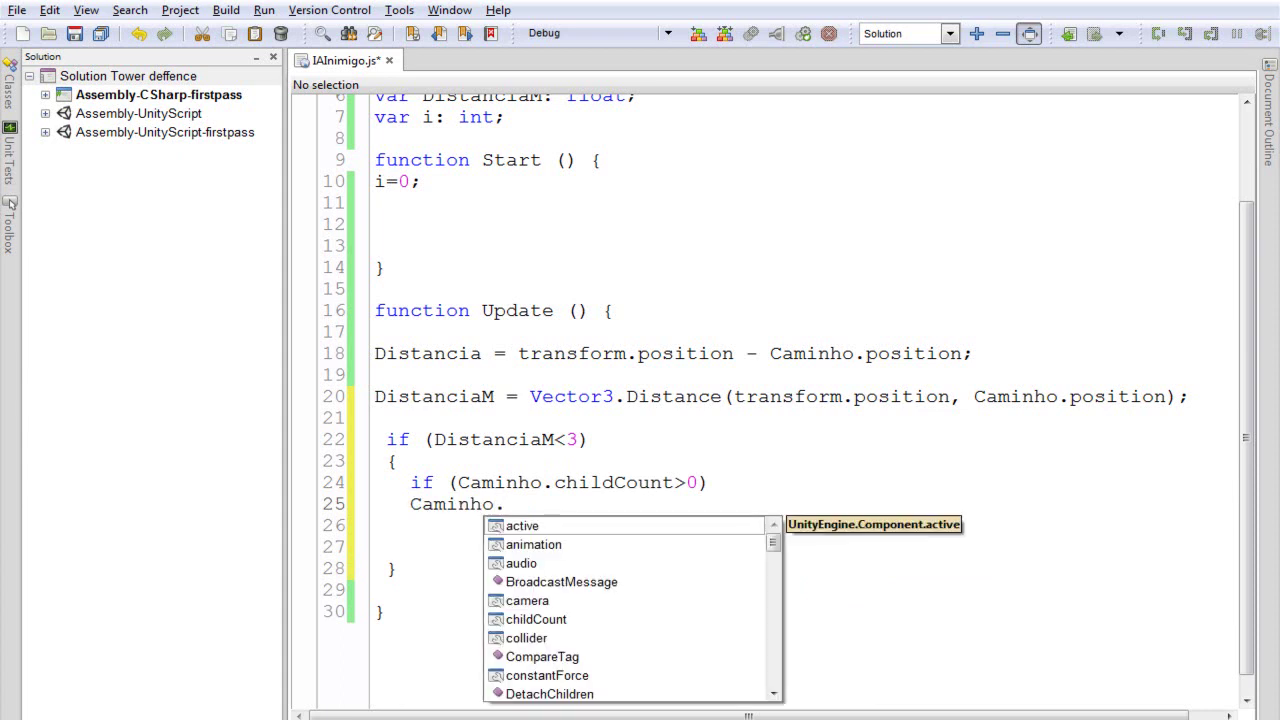
pyautogui.write('ge')
pyautogui.press('Up')
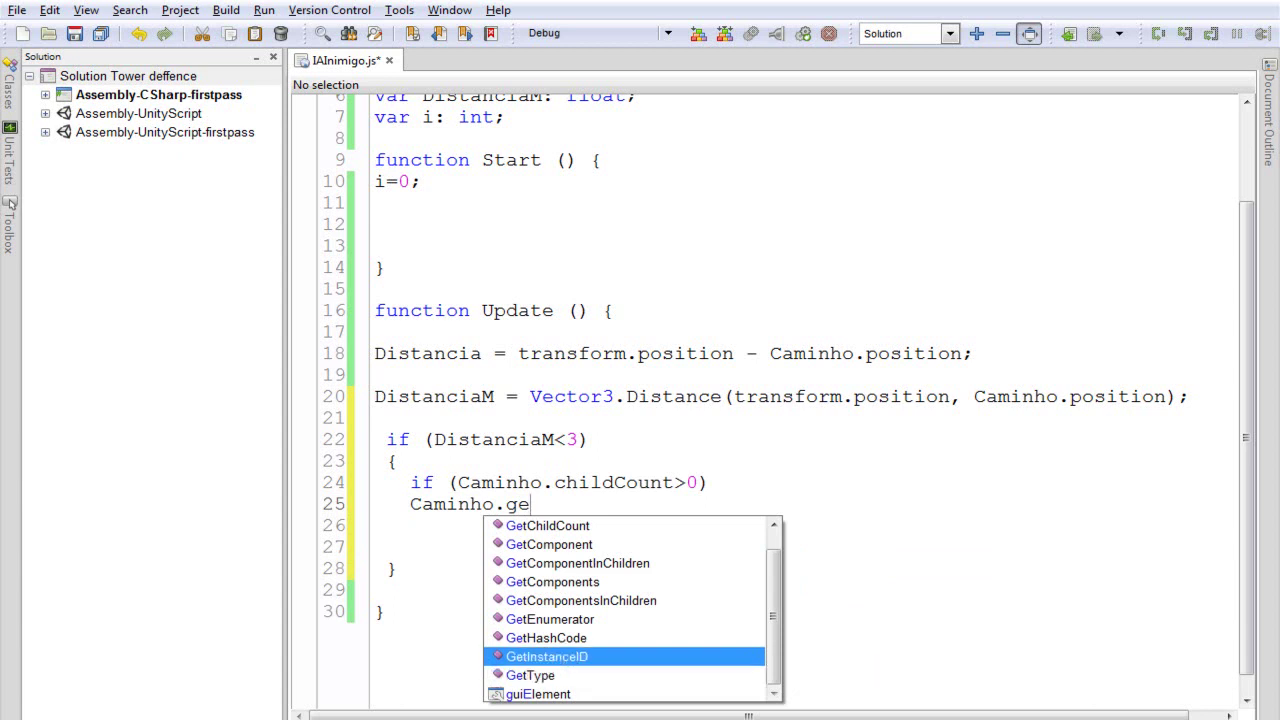
pyautogui.press('pageup')
pyautogui.press('Down')
pyautogui.press('Up')
pyautogui.press('Return')
pyautogui.write('(0);')
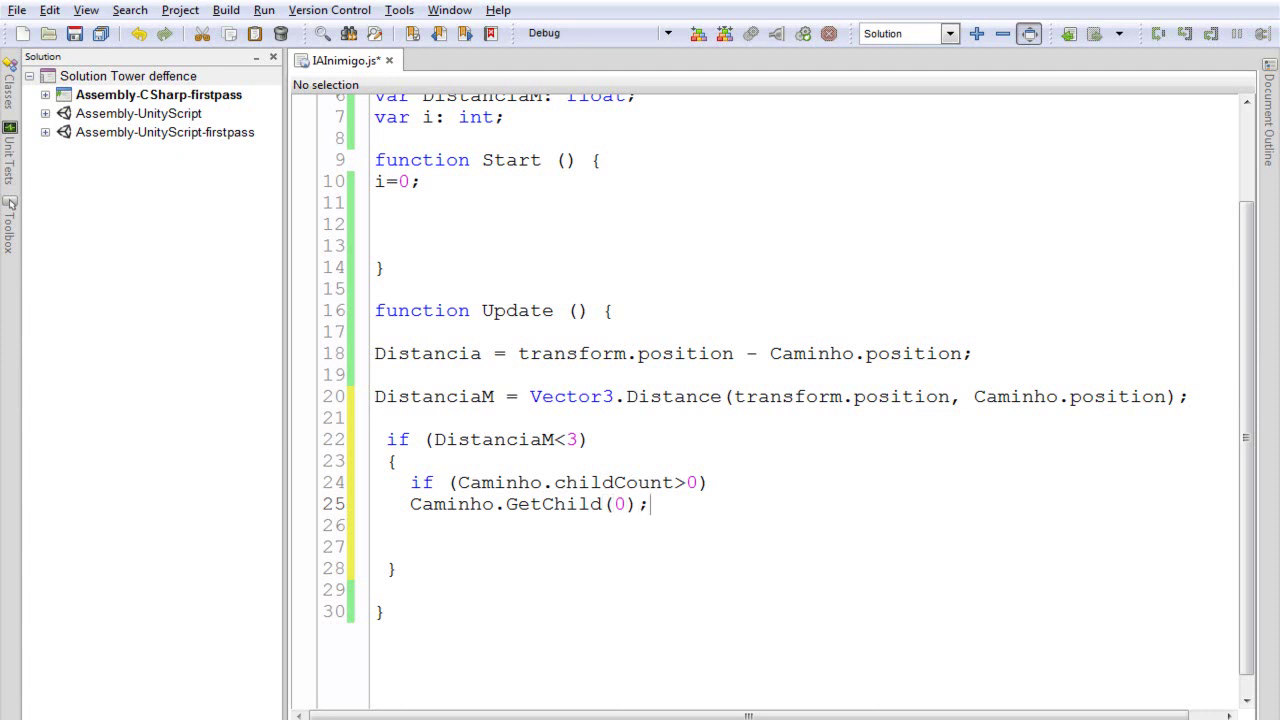
pyautogui.click(601, 503)
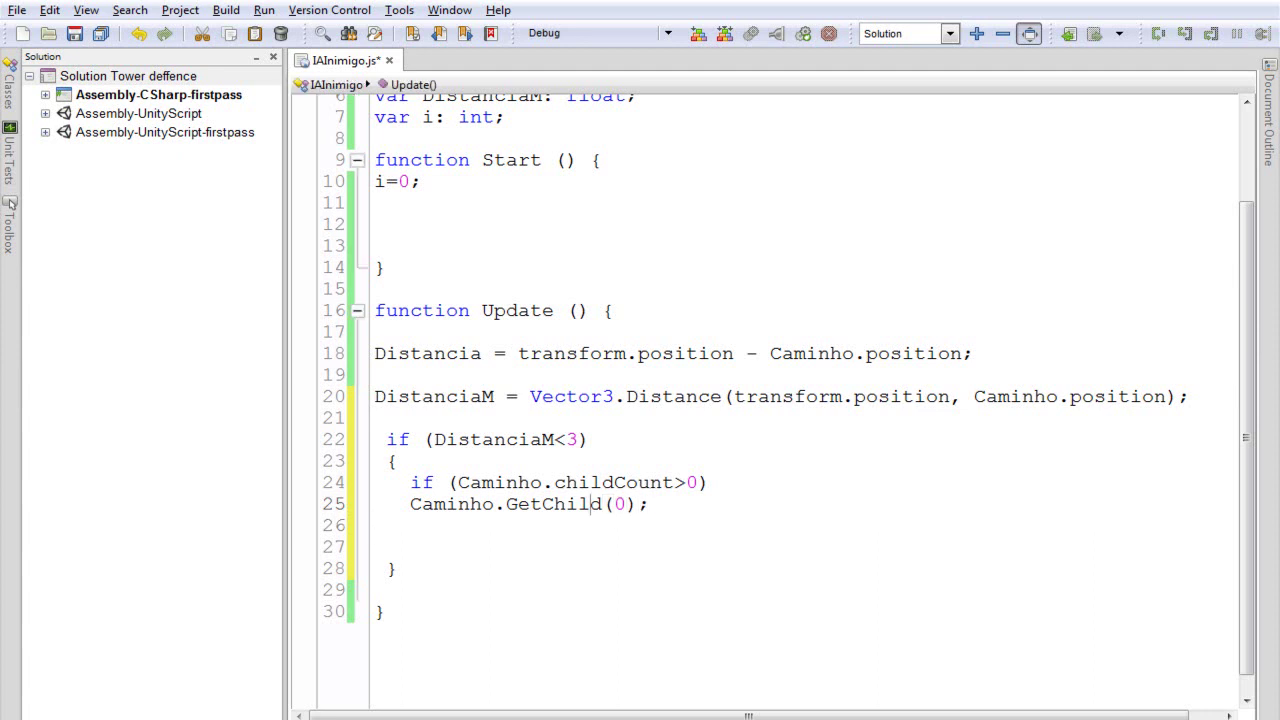
pyautogui.write('Caminho ')
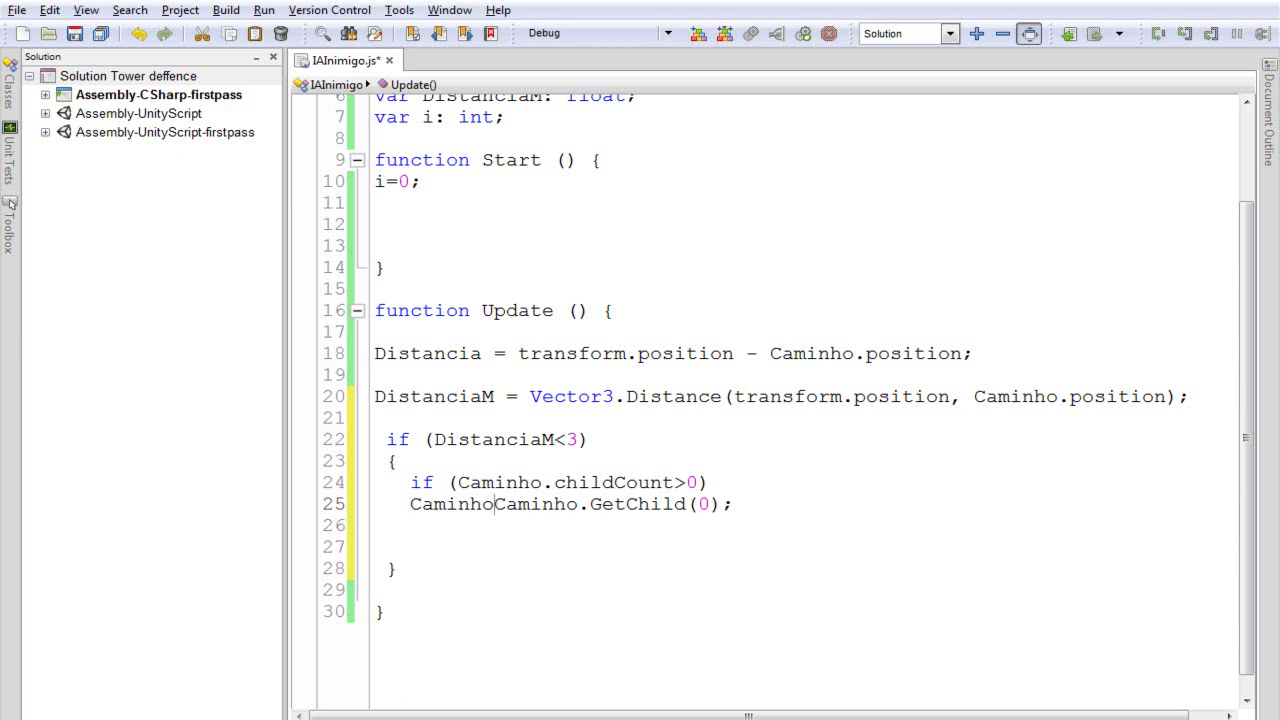
pyautogui.write('=')
pyautogui.hotkey('ctrl', 's')
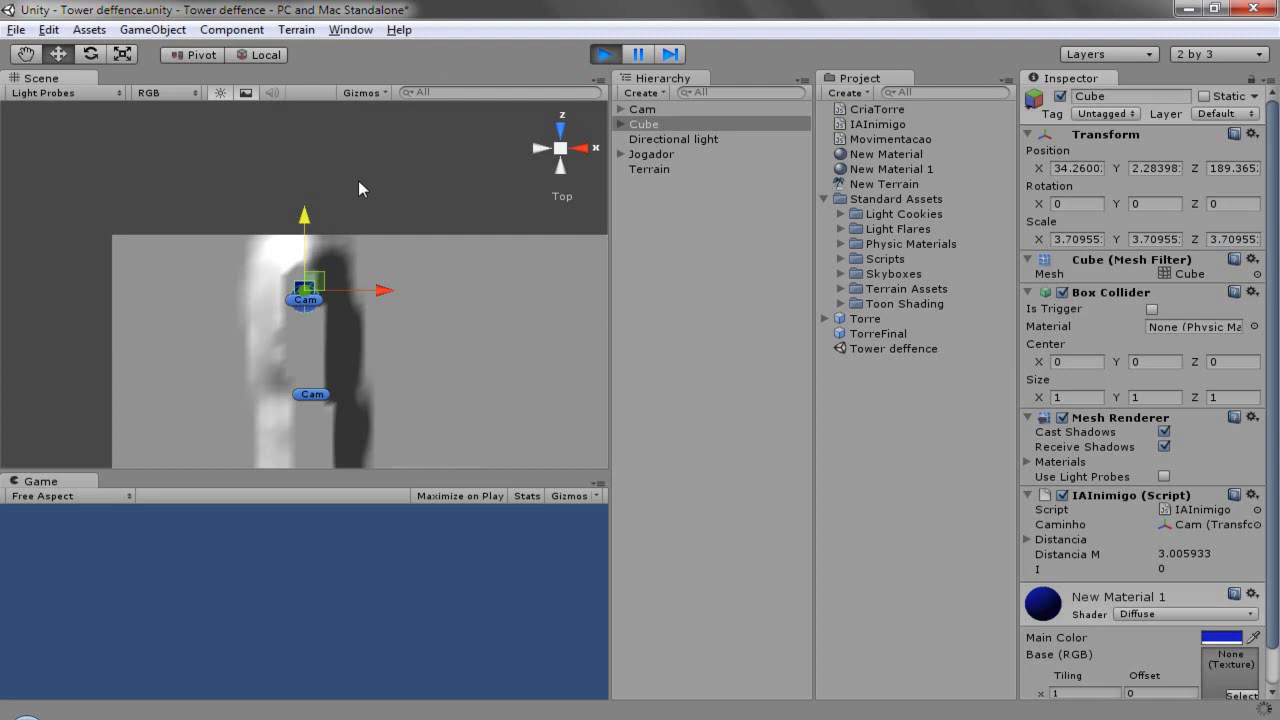
pyautogui.moveTo(305, 212)
pyautogui.mouseDown()
pyautogui.moveTo(305, 196)
pyautogui.moveTo(304, 233)
pyautogui.moveTo(304, 214)
pyautogui.mouseUp()
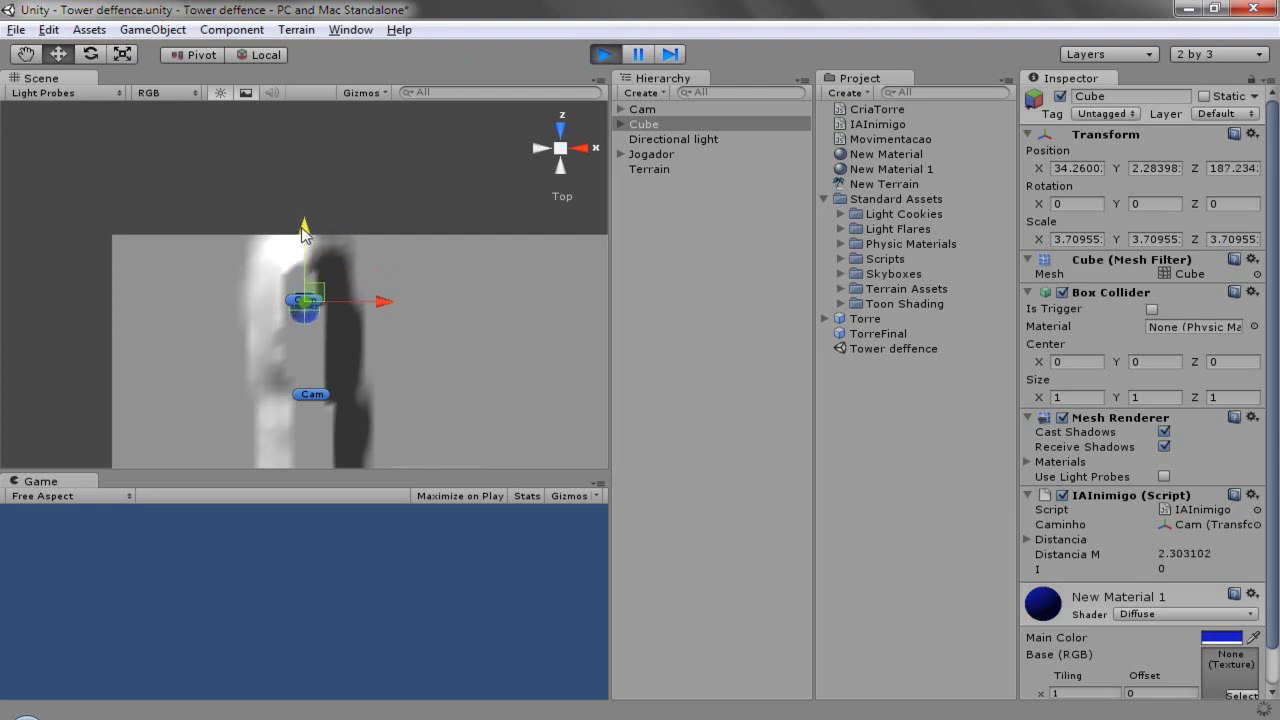
# Step: Stop play mode, add Caminho.name="CAM"+i; below the GetChild line, and save
pyautogui.click(604, 56)
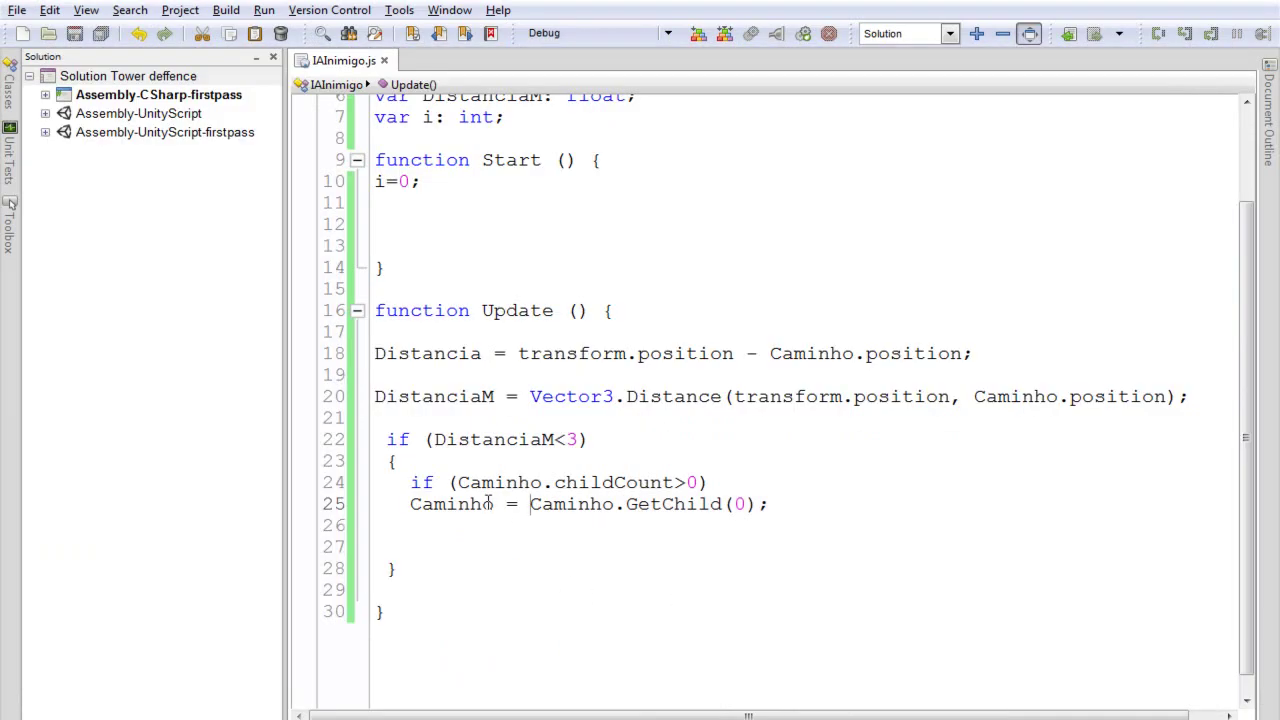
pyautogui.doubleClick(475, 505)
pyautogui.hotkey('ctrl', 'c')
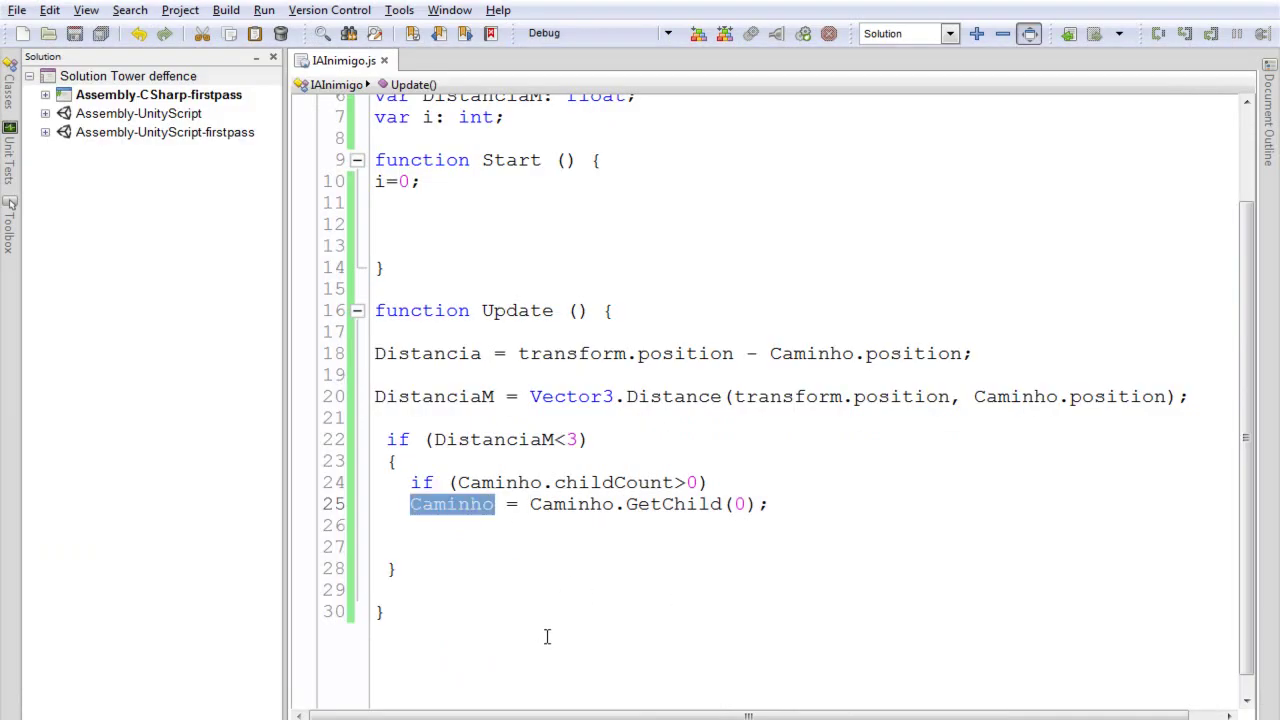
pyautogui.click(798, 505)
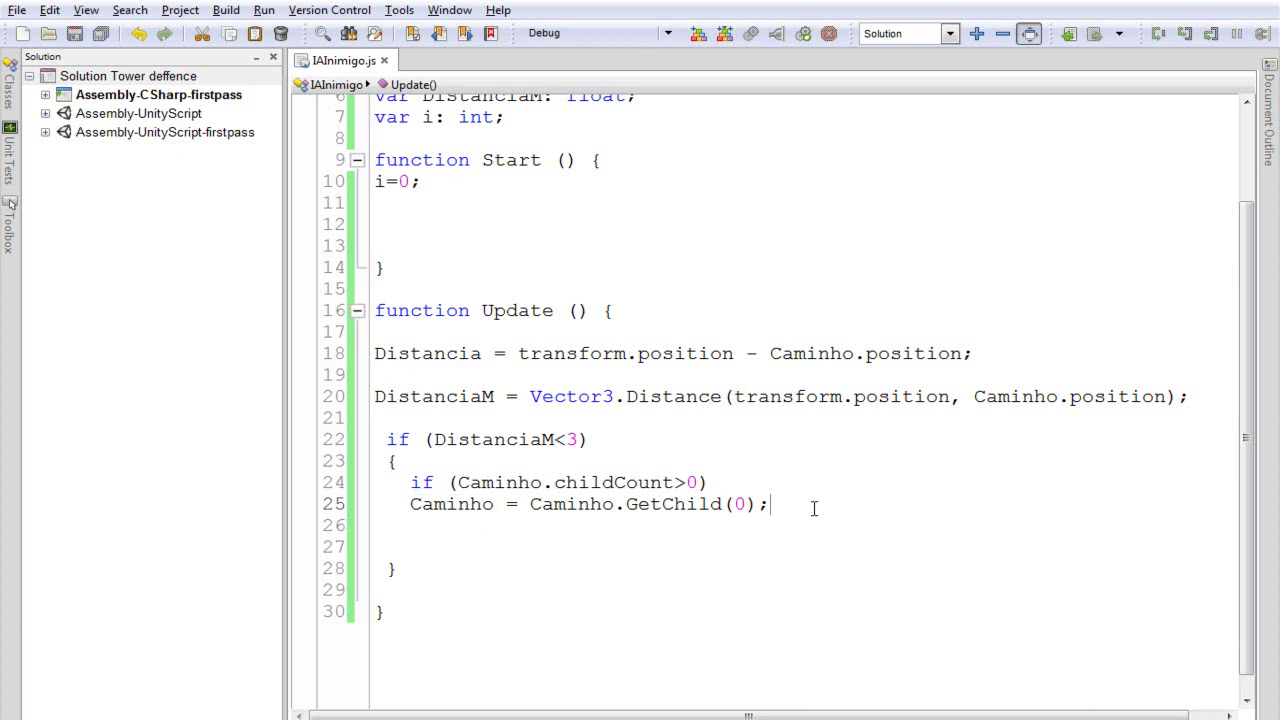
pyautogui.press('Return')
pyautogui.hotkey('ctrl', 'v')
pyautogui.write('.name')
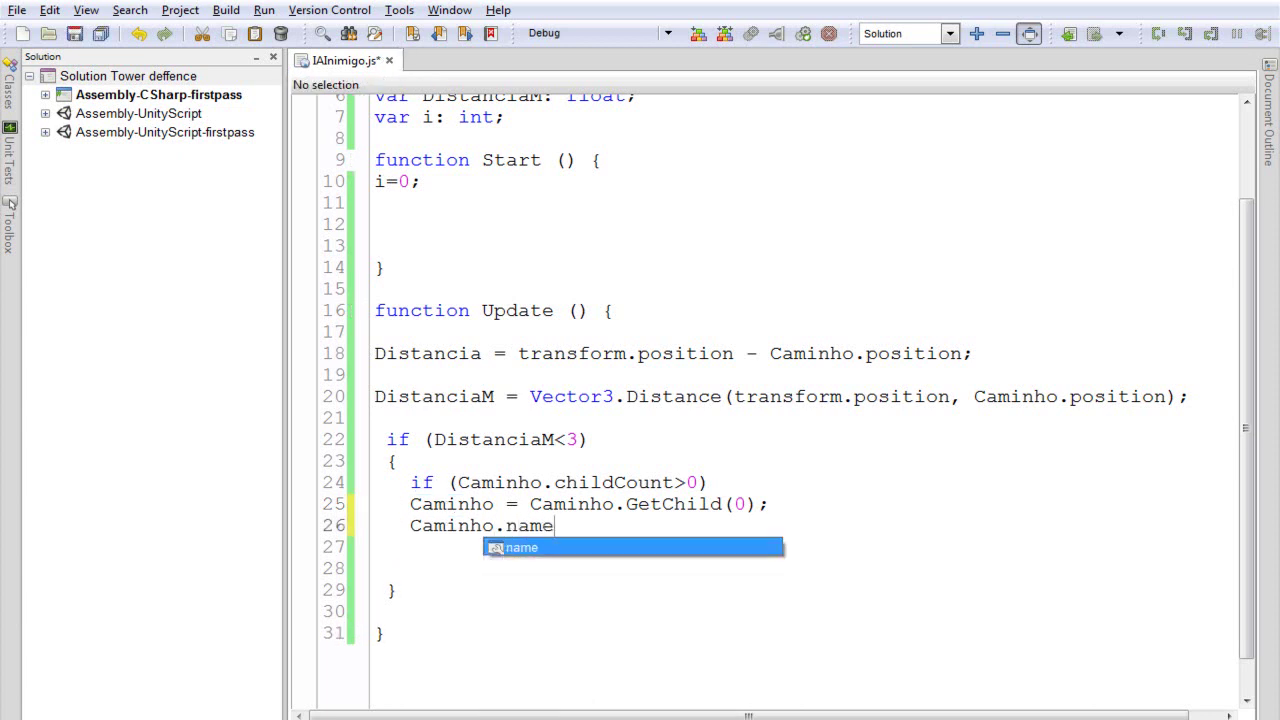
pyautogui.write('=')
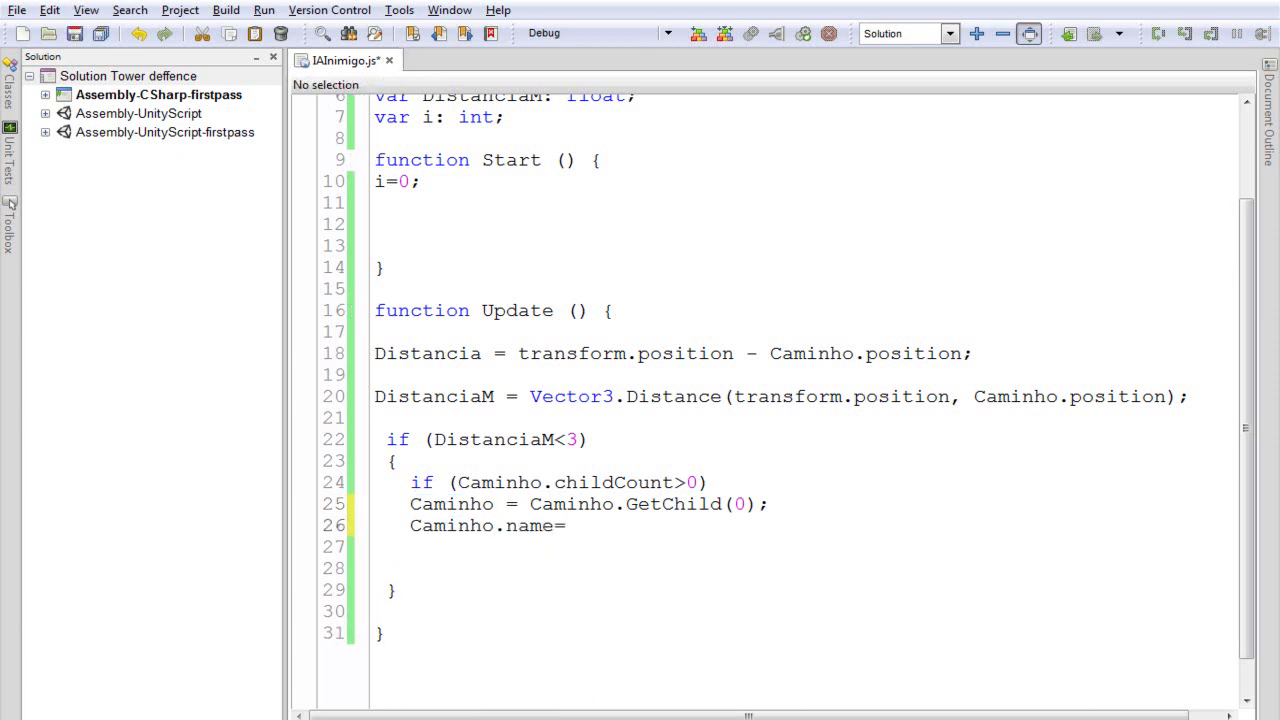
pyautogui.write('CAM')
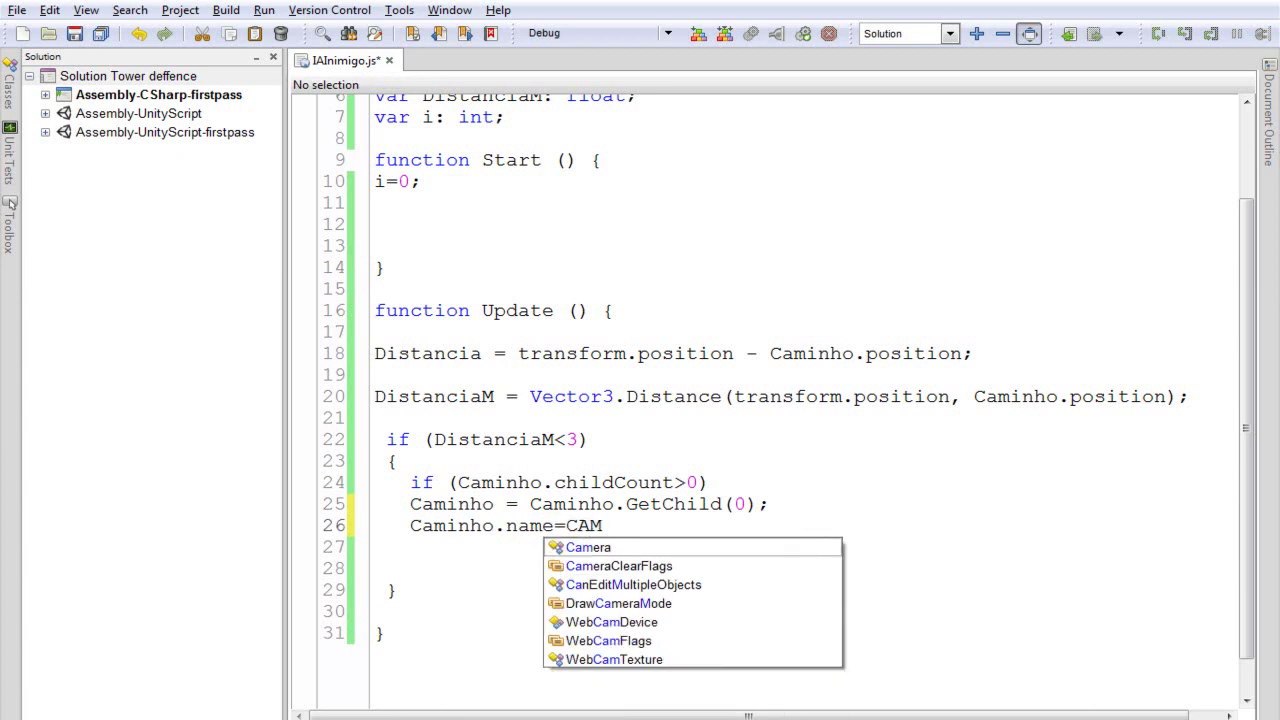
pyautogui.write('+i')
pyautogui.press('Escape')
pyautogui.write('"CAM')
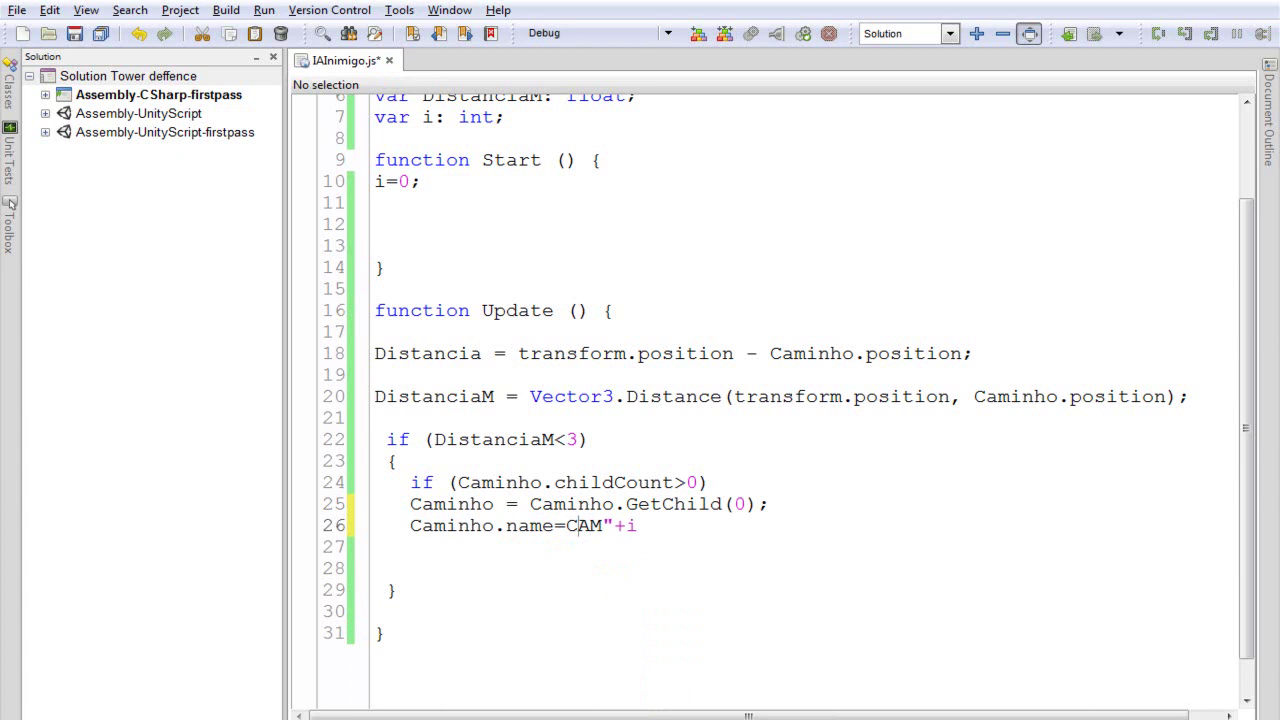
pyautogui.write('"')
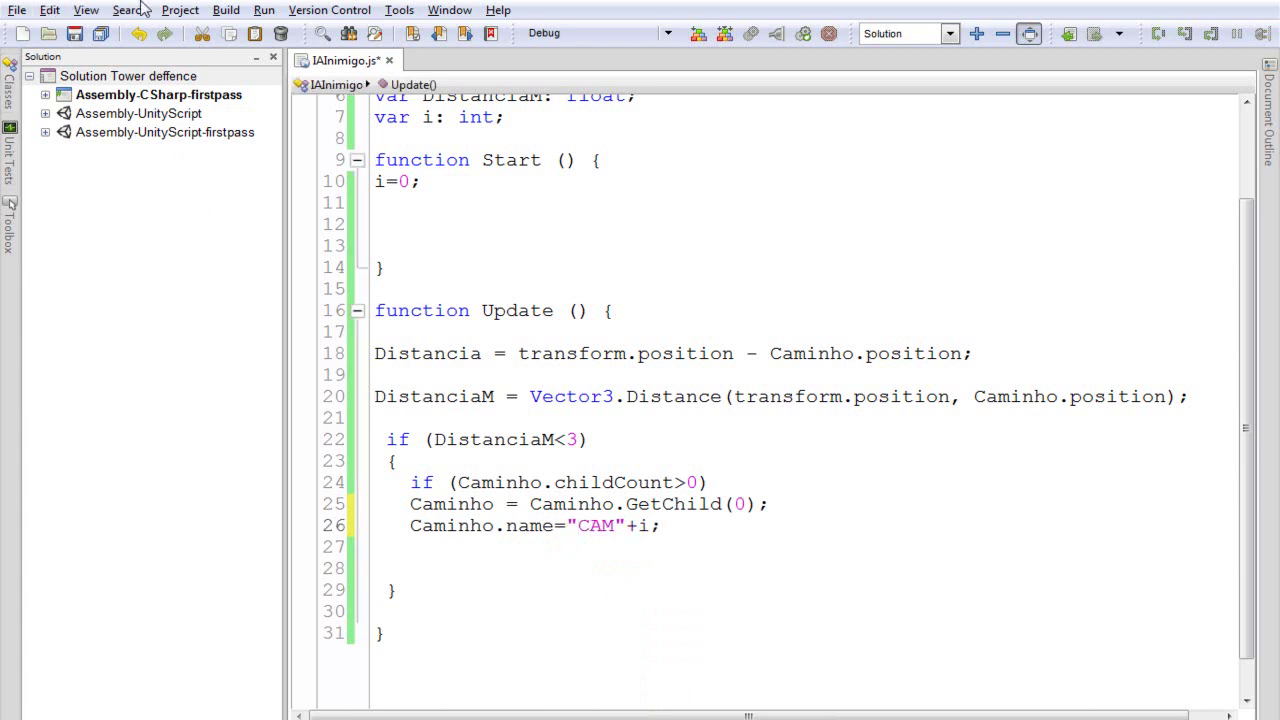
pyautogui.click(74, 33)
pyautogui.hotkey('alt', 'Tab')
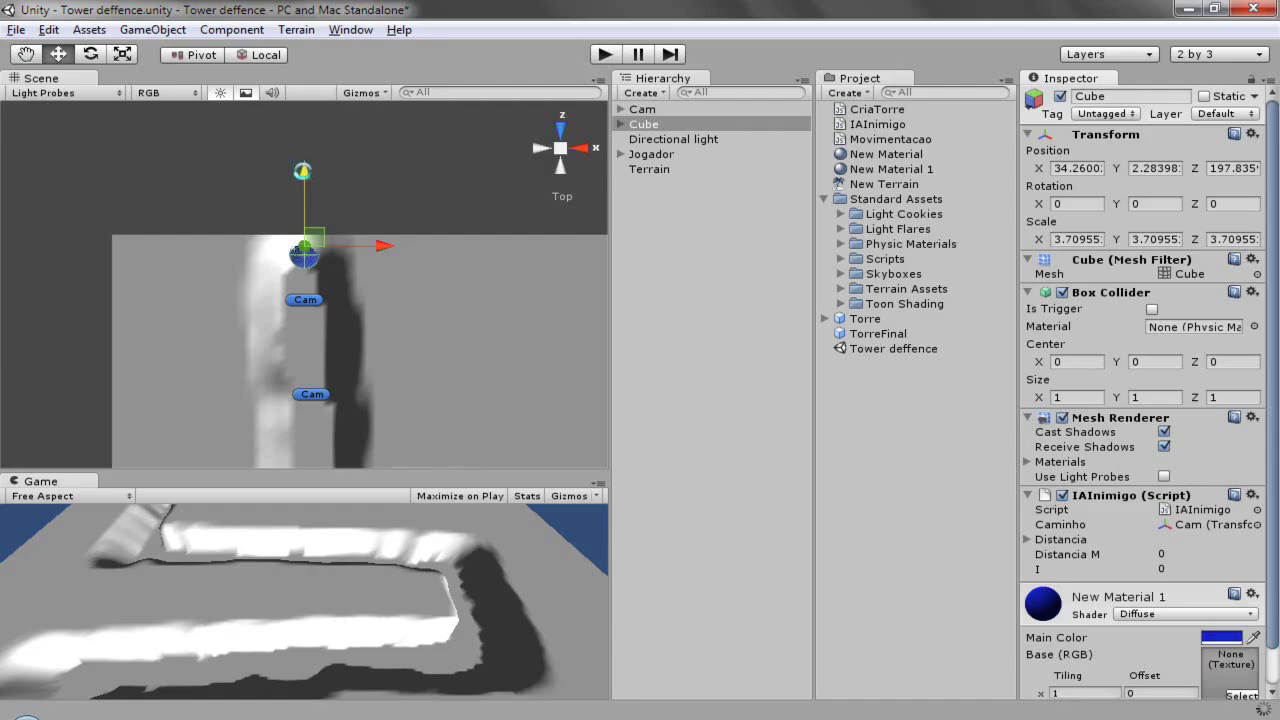
# Step: Play the scene and drag the enemy cube onto the next waypoints so they become CAM0
pyautogui.click(604, 55)
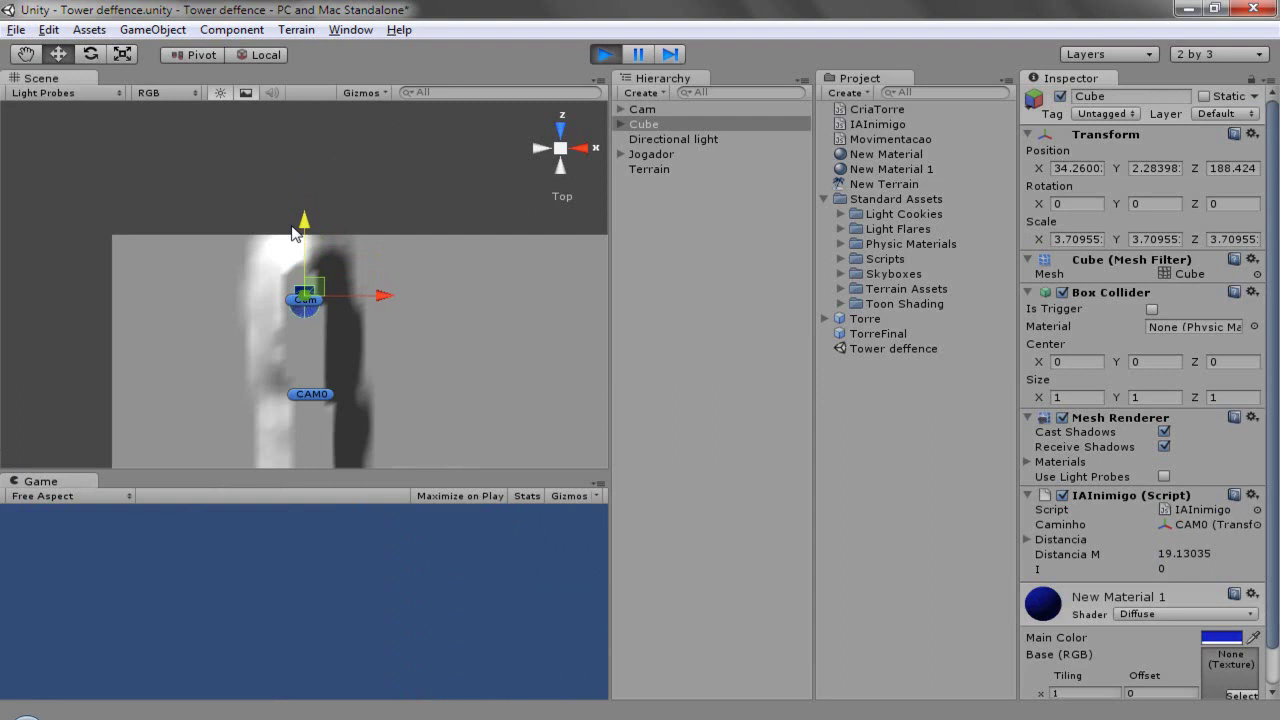
pyautogui.moveTo(293, 232); pyautogui.dragTo(299, 315)
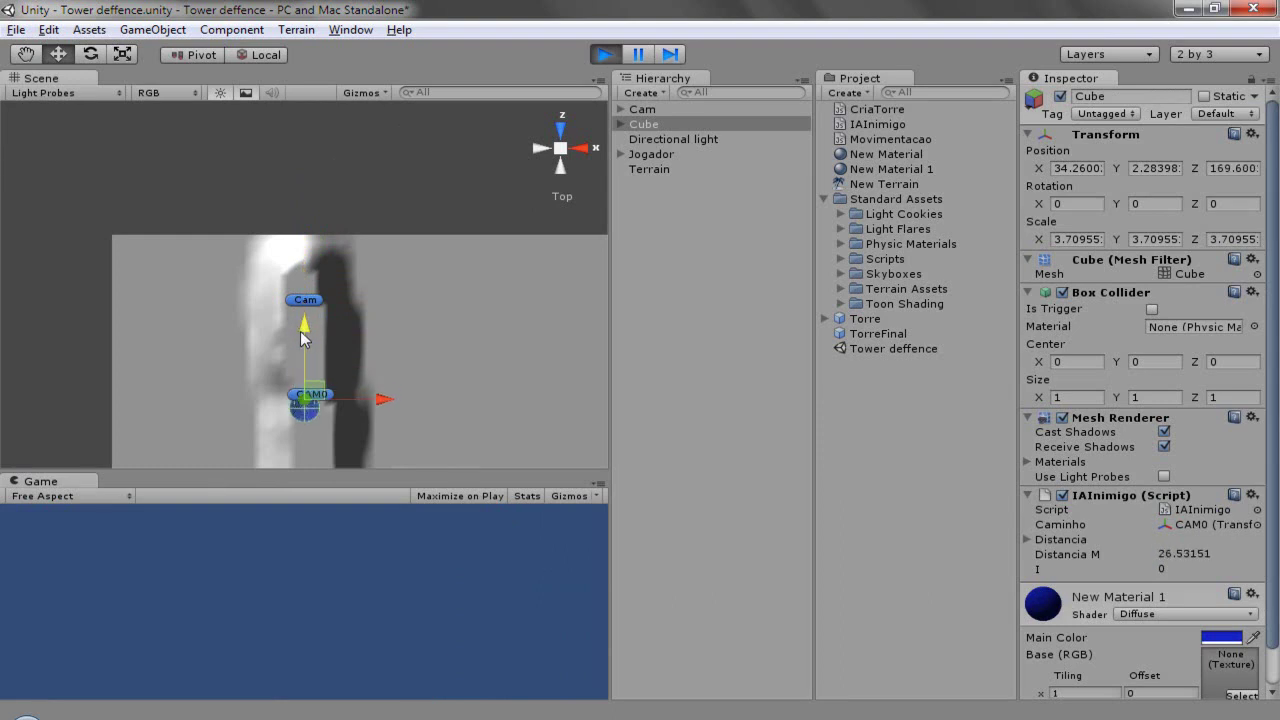
pyautogui.scroll(-3, 319, 420)
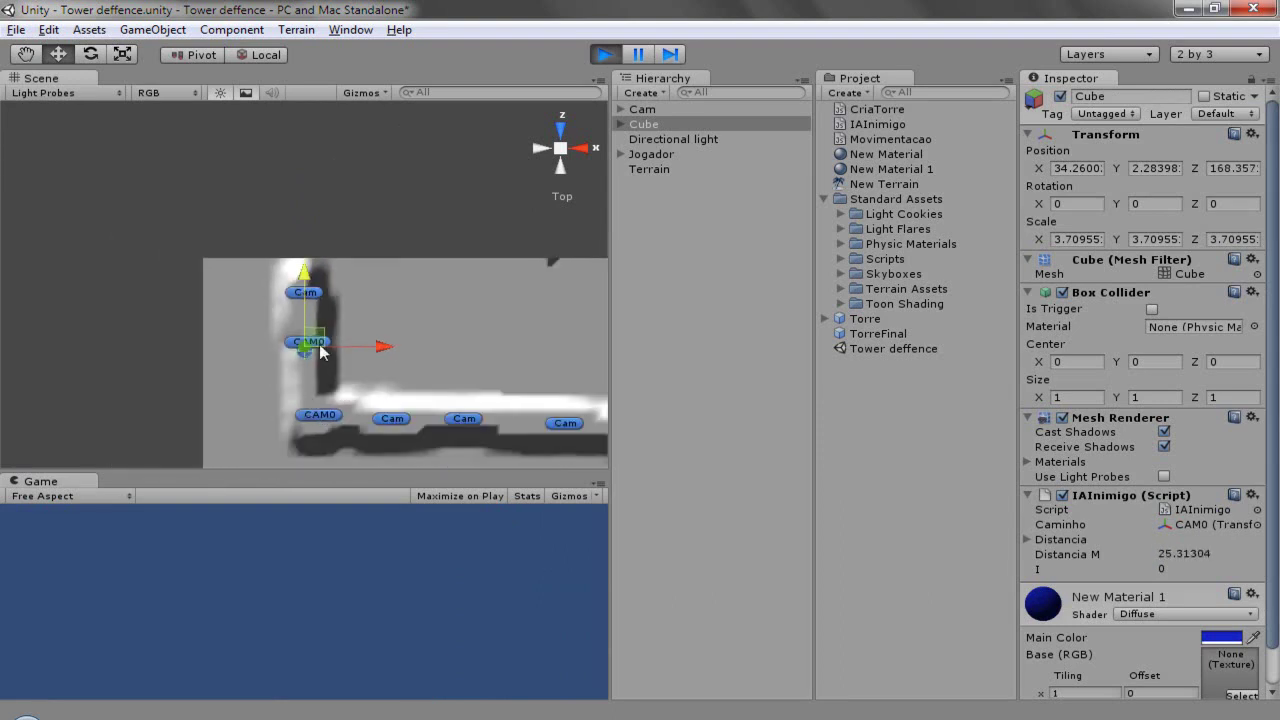
pyautogui.moveTo(305, 280); pyautogui.dragTo(311, 354)
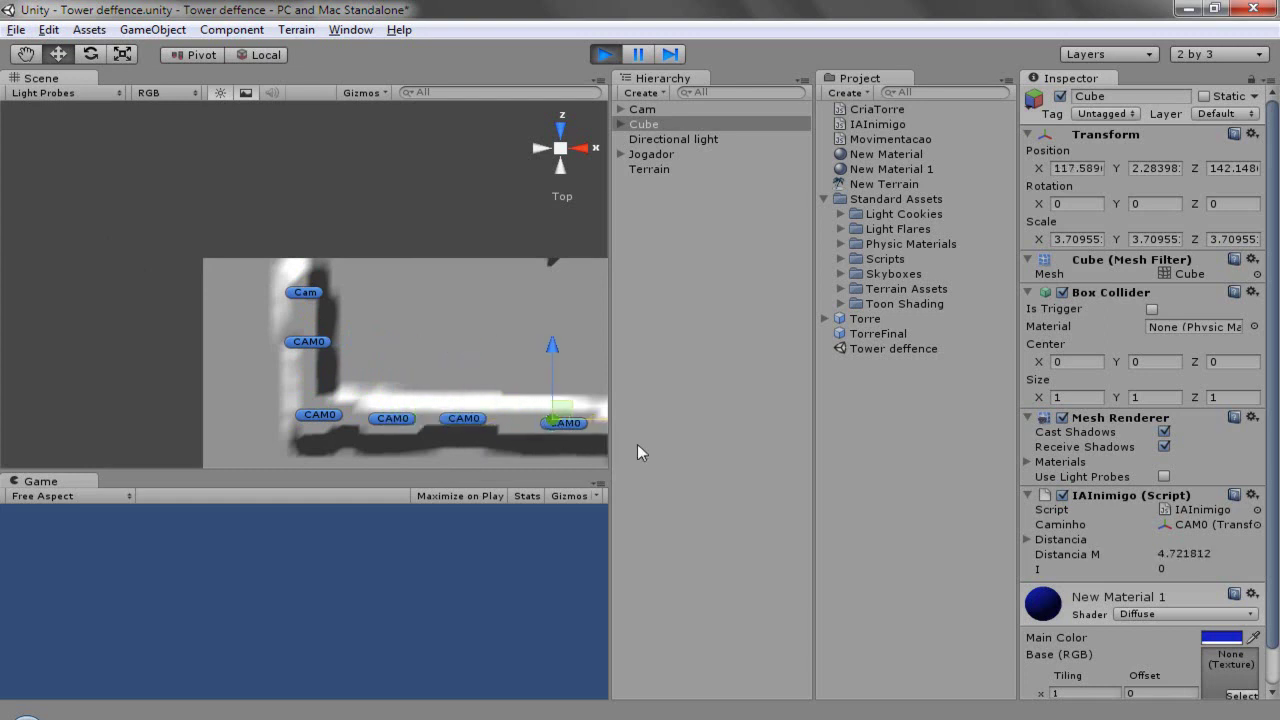
pyautogui.scroll(-2, 490, 435)
pyautogui.scroll(-2, 486, 425)
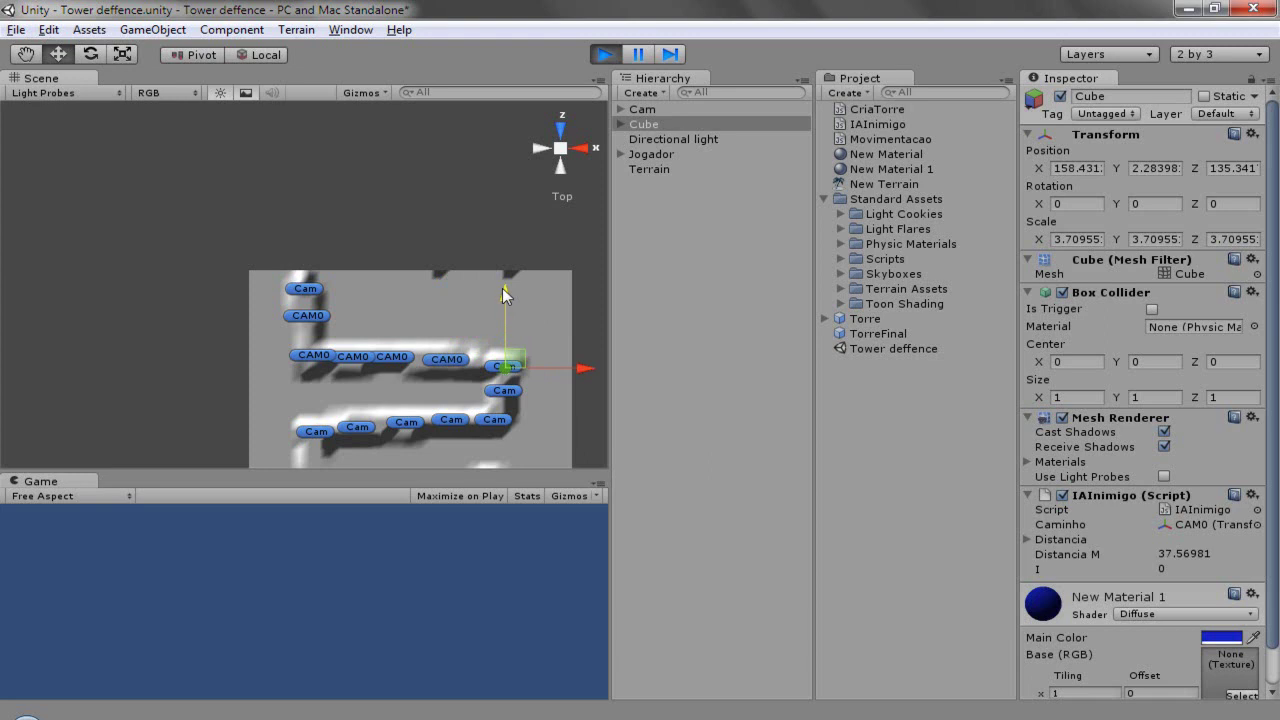
# Step: Frame the Cube, pull it along its Z axis, and zoom out to see the path
pyautogui.press('f')
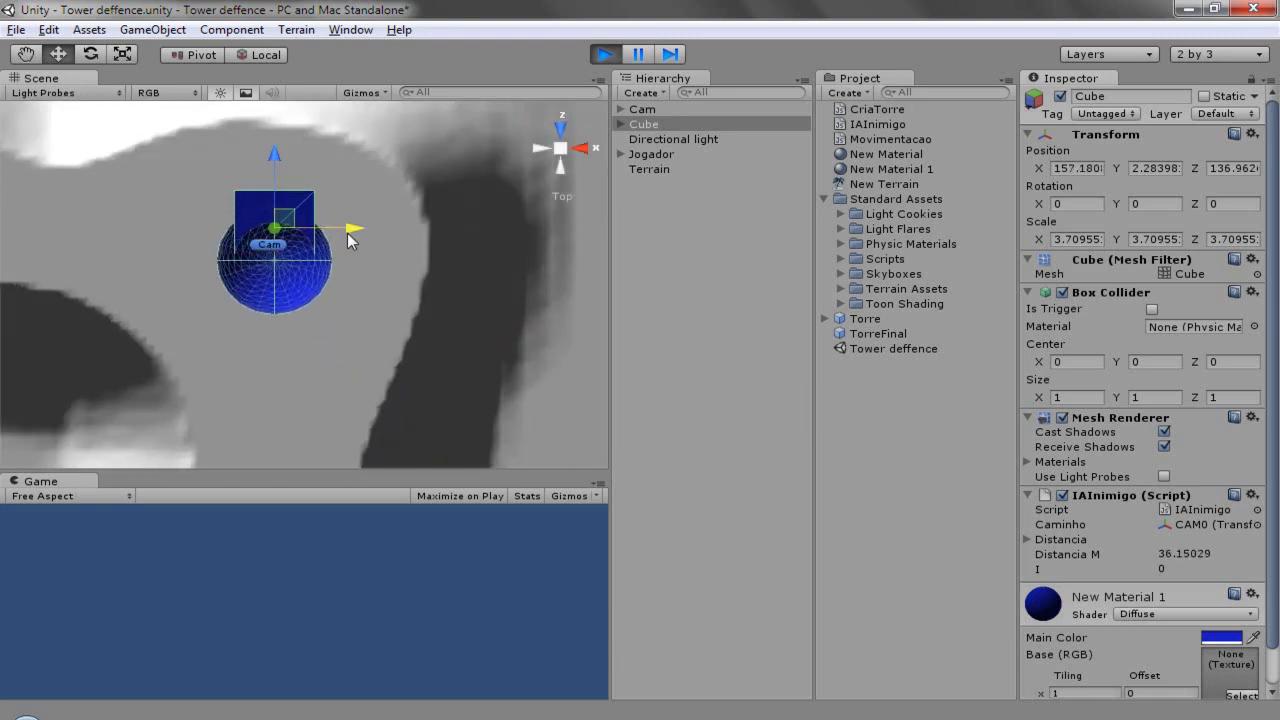
pyautogui.moveTo(268, 162); pyautogui.dragTo(270, 118)
pyautogui.scroll(-2, 277, 224)
pyautogui.scroll(-1, 277, 224)
pyautogui.scroll(-1, 277, 224)
pyautogui.scroll(-1, 277, 224)
pyautogui.scroll(-1, 277, 224)
pyautogui.scroll(-1, 274, 217)
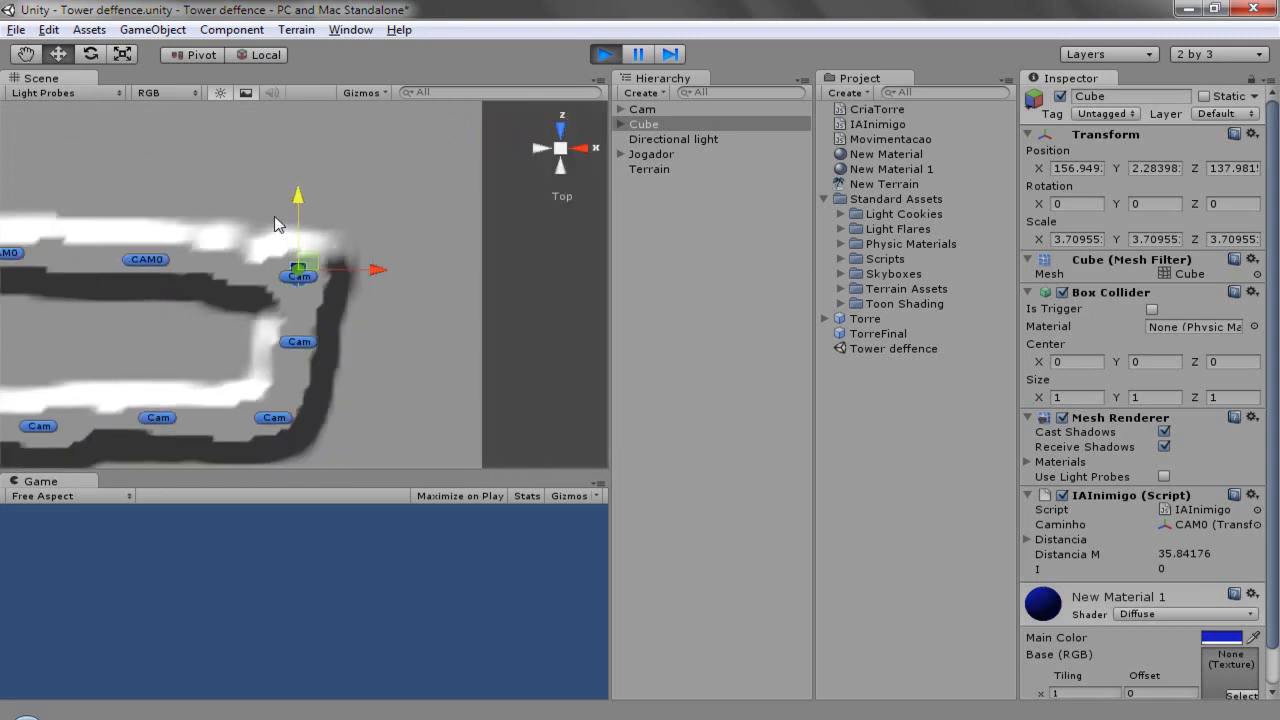
pyautogui.scroll(-1, 274, 217)
pyautogui.scroll(-1, 274, 217)
pyautogui.scroll(-1, 274, 217)
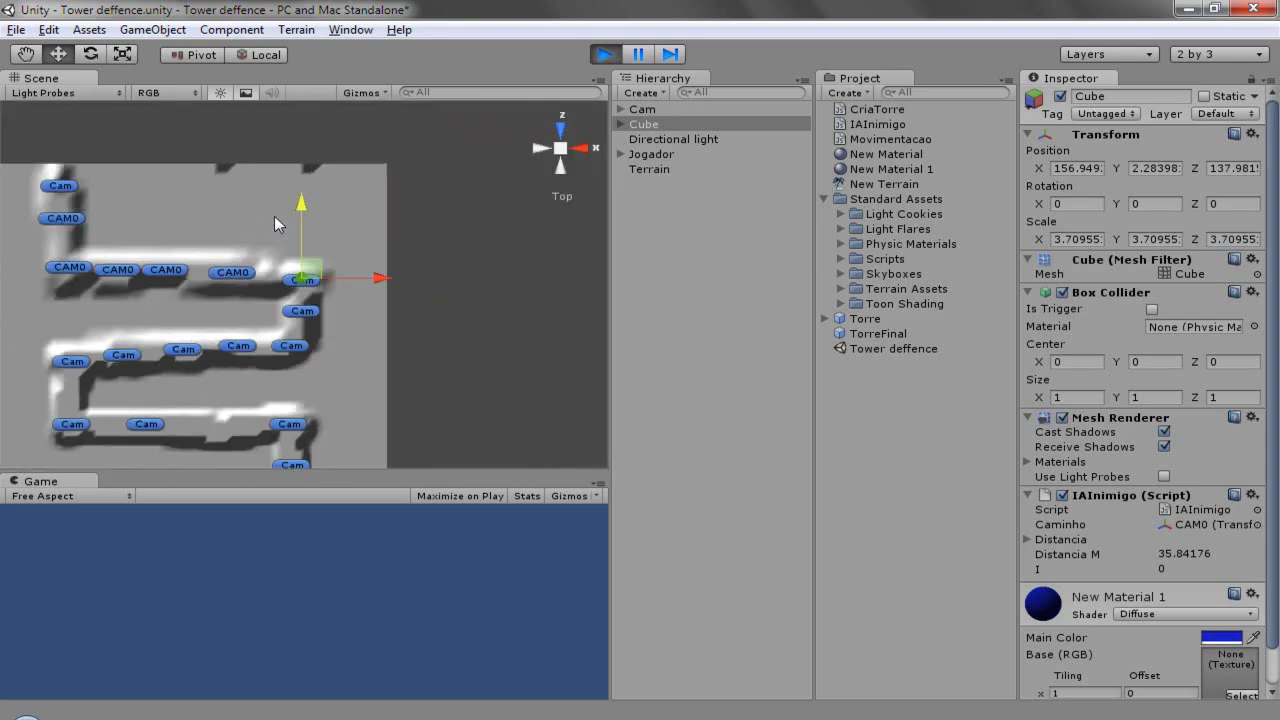
pyautogui.scroll(2, 276, 218)
pyautogui.scroll(2, 276, 218)
# Step: Move the cube left along the path, then stop the game
pyautogui.moveTo(380, 276); pyautogui.dragTo(232, 244)
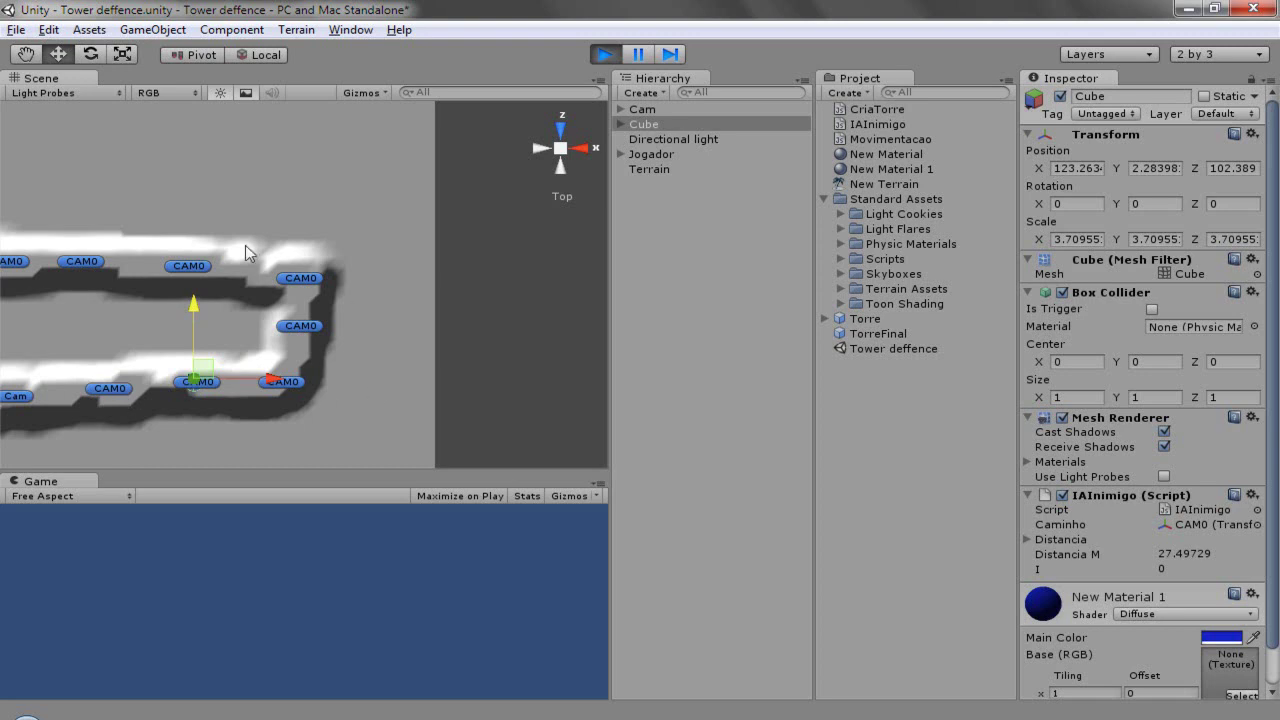
pyautogui.click(610, 55)
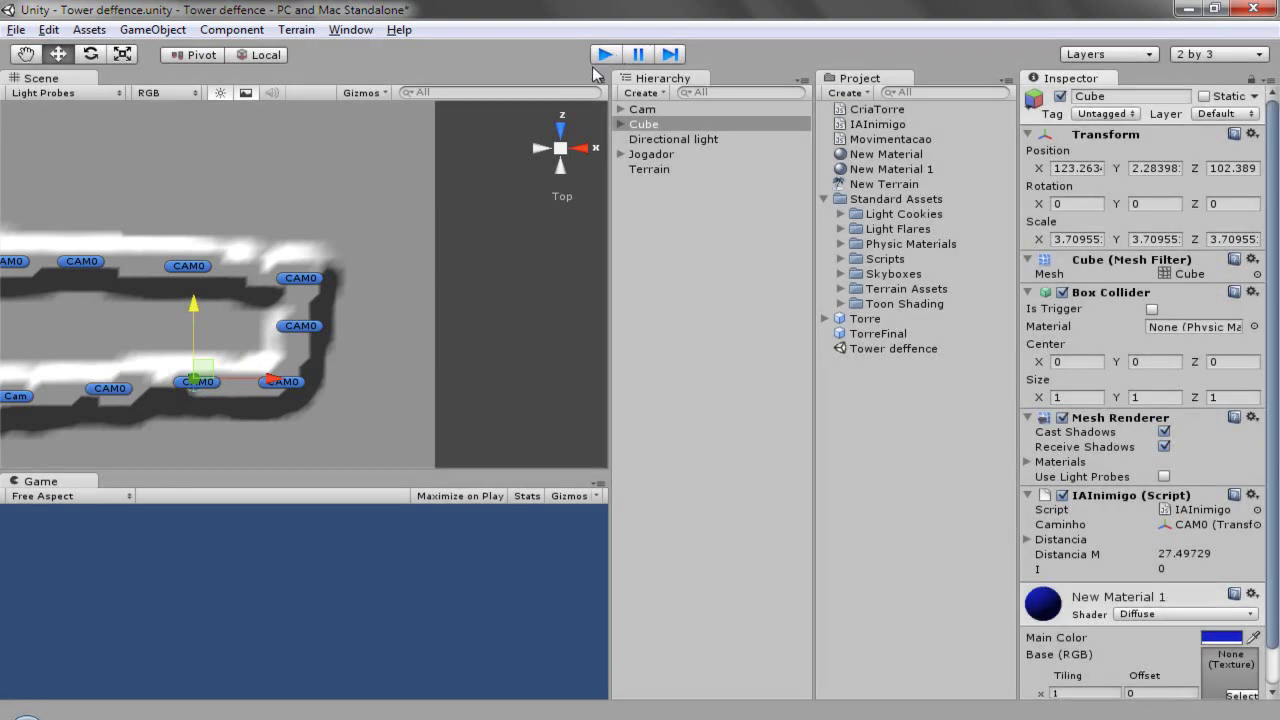
pyautogui.hotkey('alt', 'Tab')
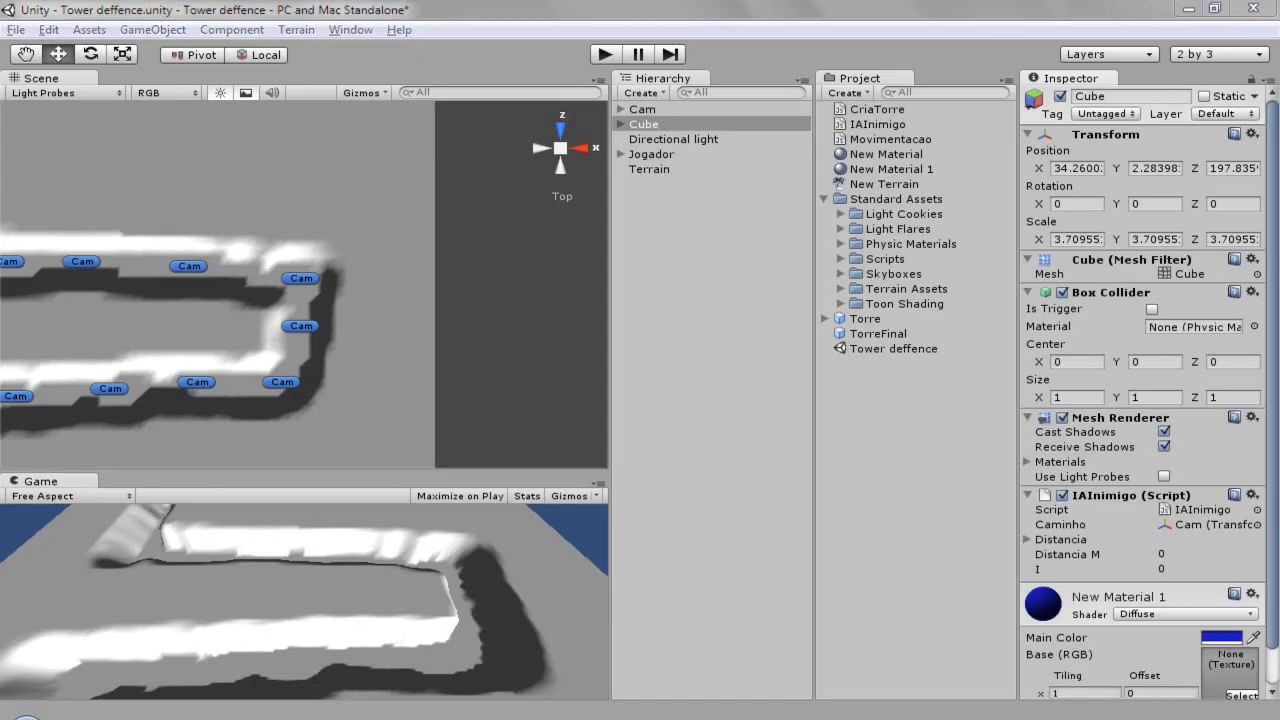
# Step: Remove the extra blank lines inside the DistanciaM<3 block
pyautogui.click(418, 588)
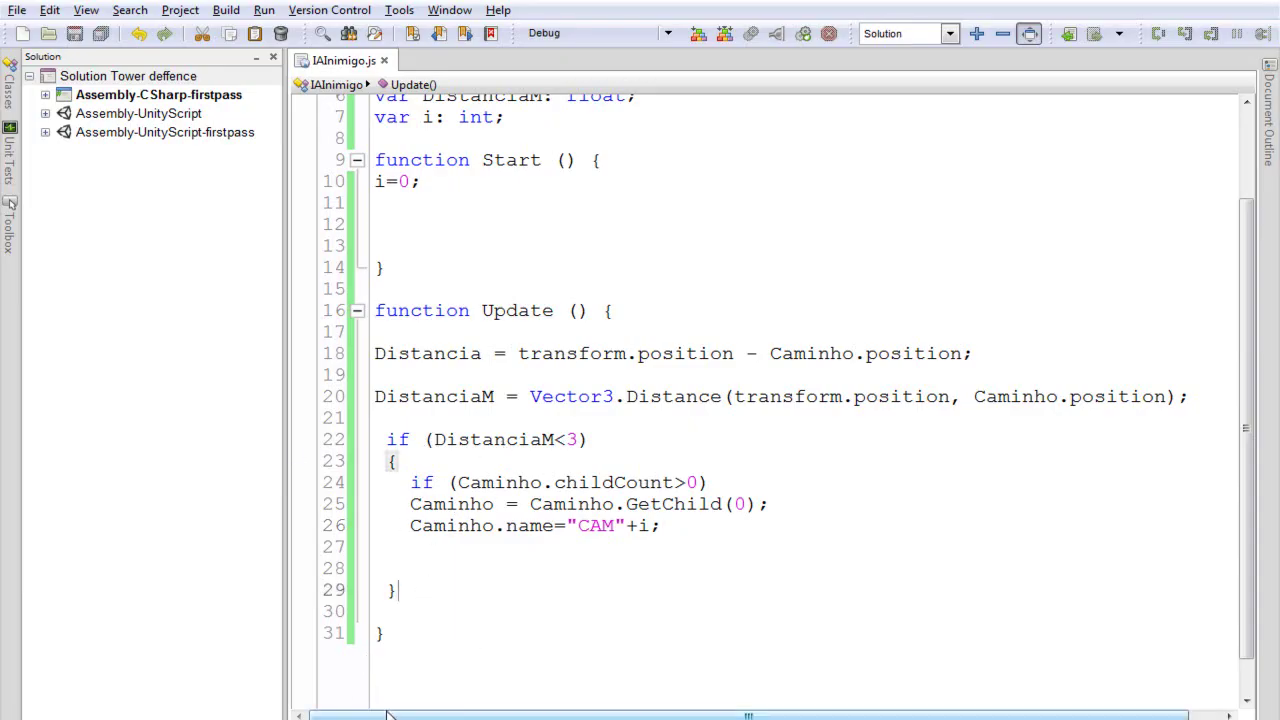
pyautogui.click(414, 570)
pyautogui.press('BackSpace')
pyautogui.press('BackSpace')
# Step: Add Quaternion.LookRotation(Distancia) on a new line after the if-block
pyautogui.click(428, 550)
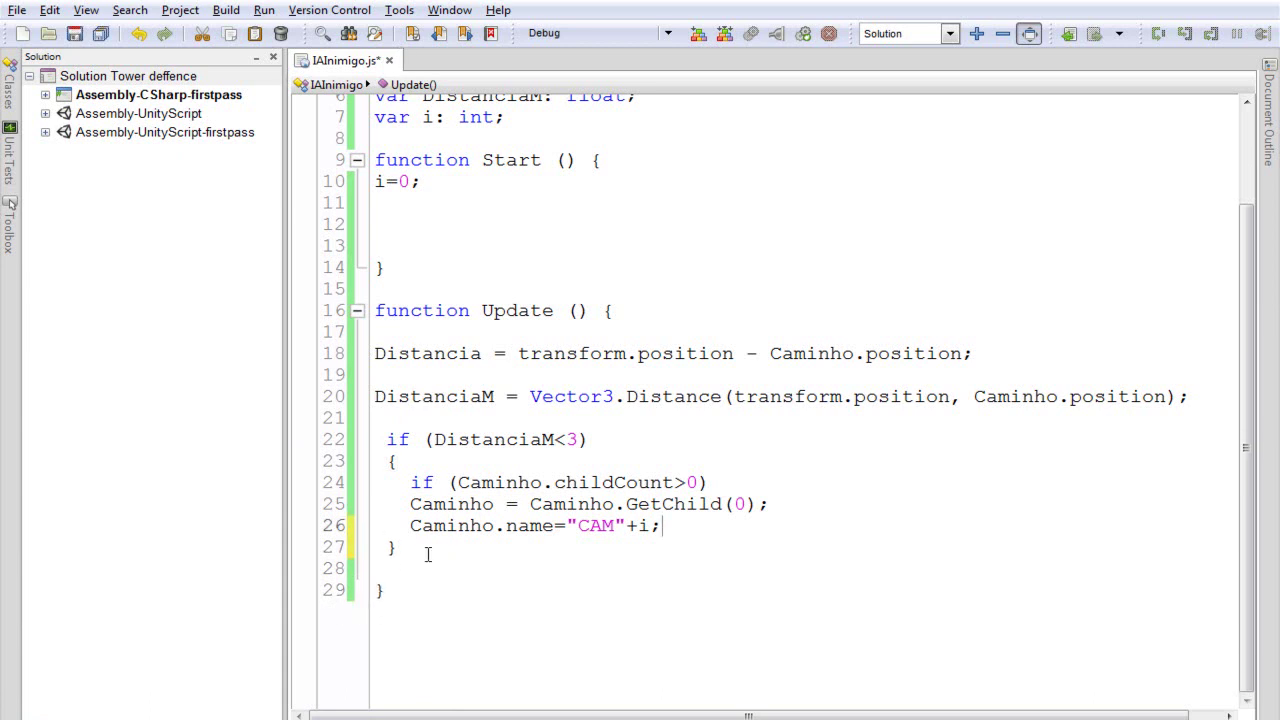
pyautogui.press('Return')
pyautogui.press('Return')
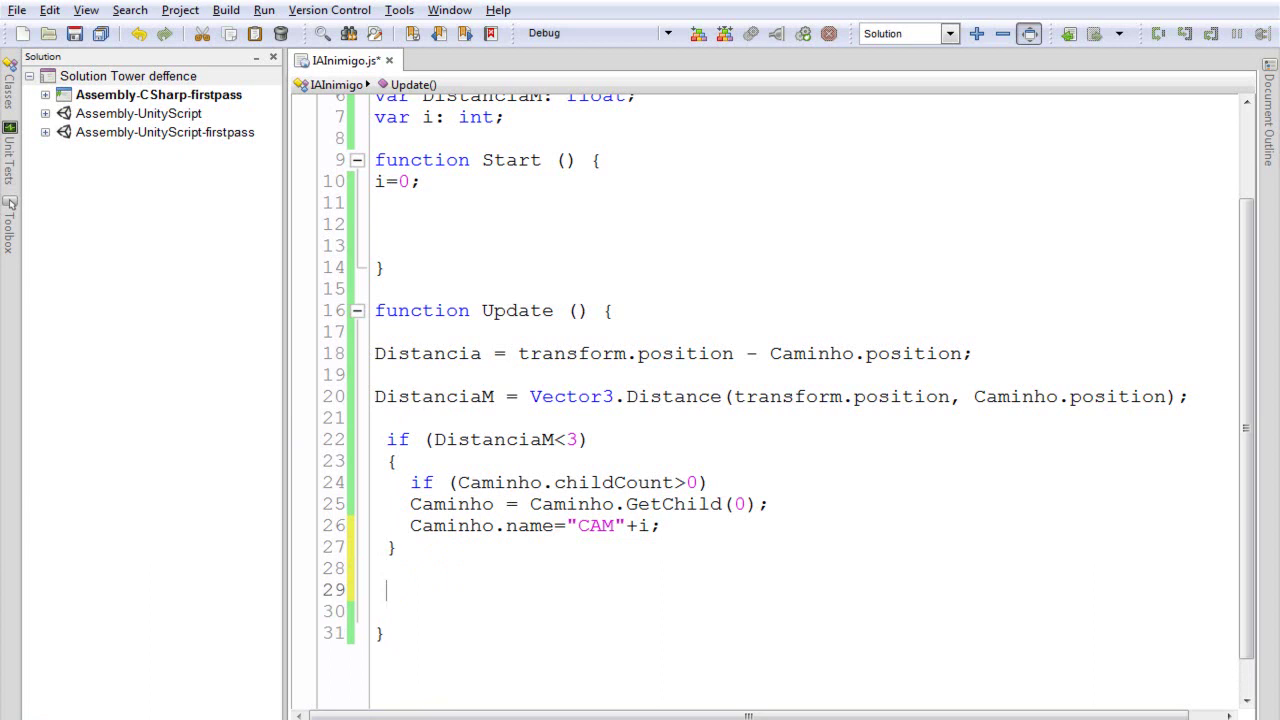
pyautogui.write('q')
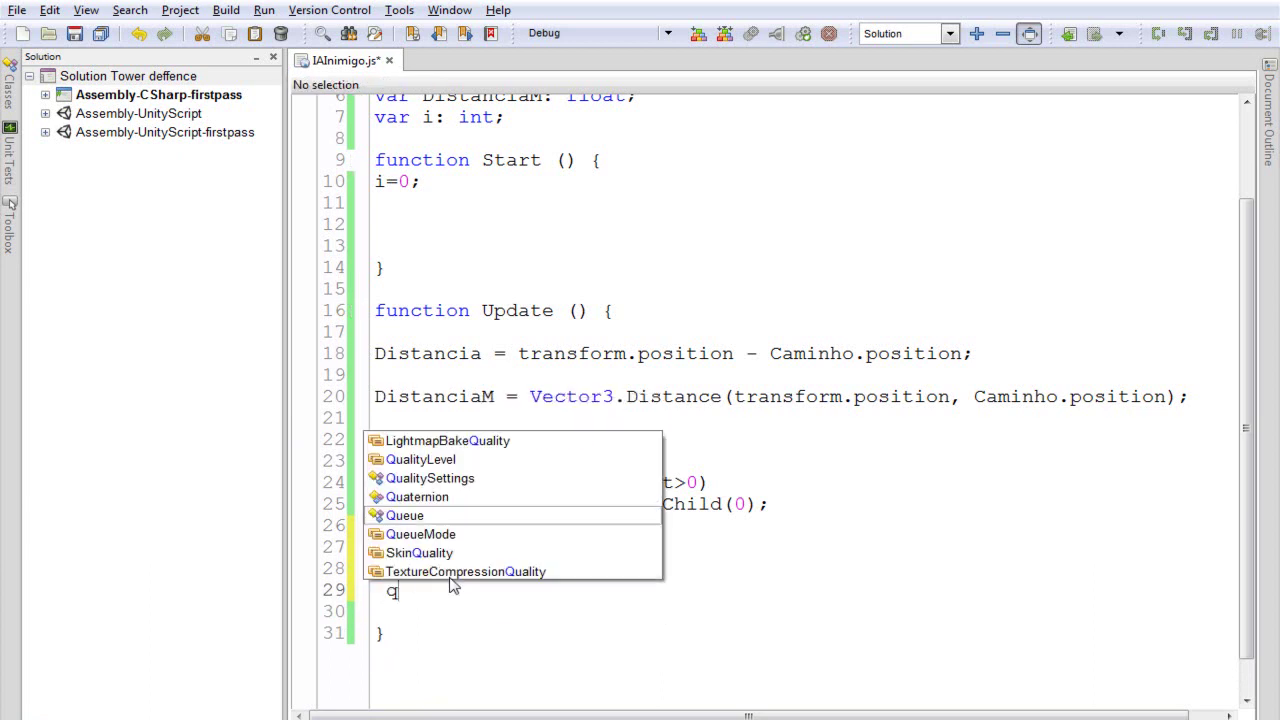
pyautogui.write('a')
pyautogui.press('Return')
pyautogui.write('.lo')
pyautogui.press('Return')
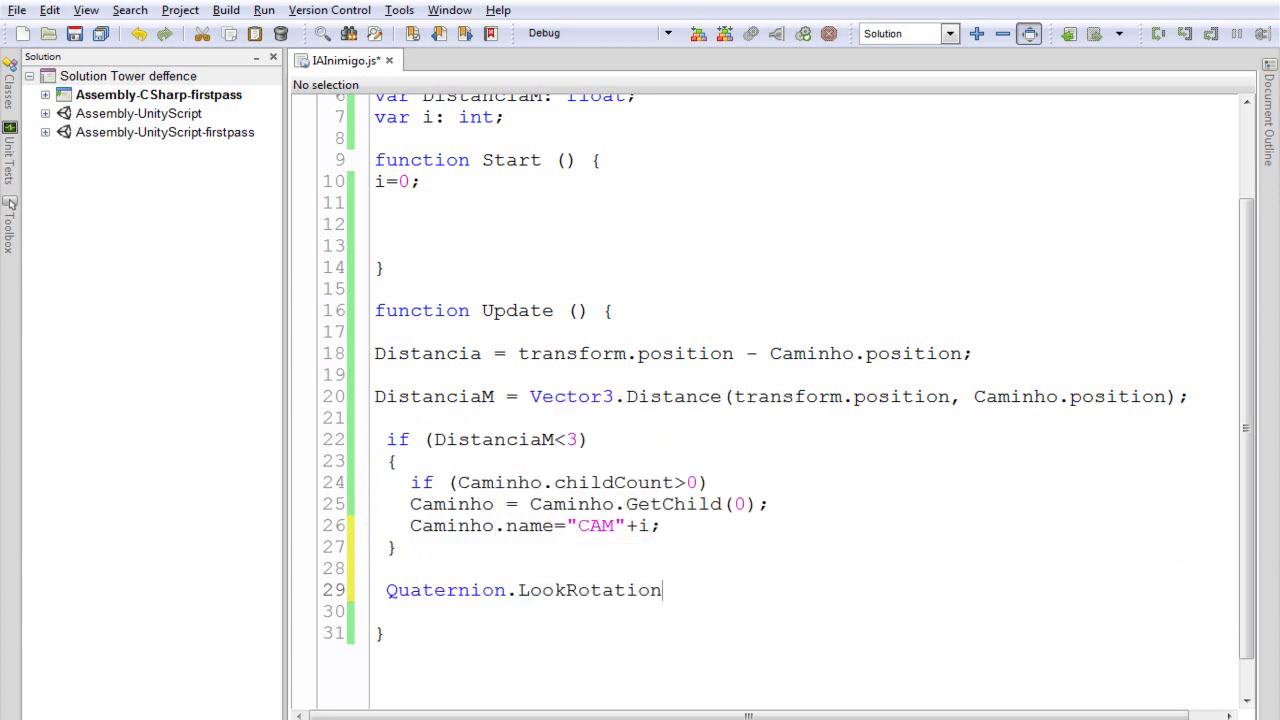
pyautogui.write('()')
pyautogui.doubleClick(446, 350)
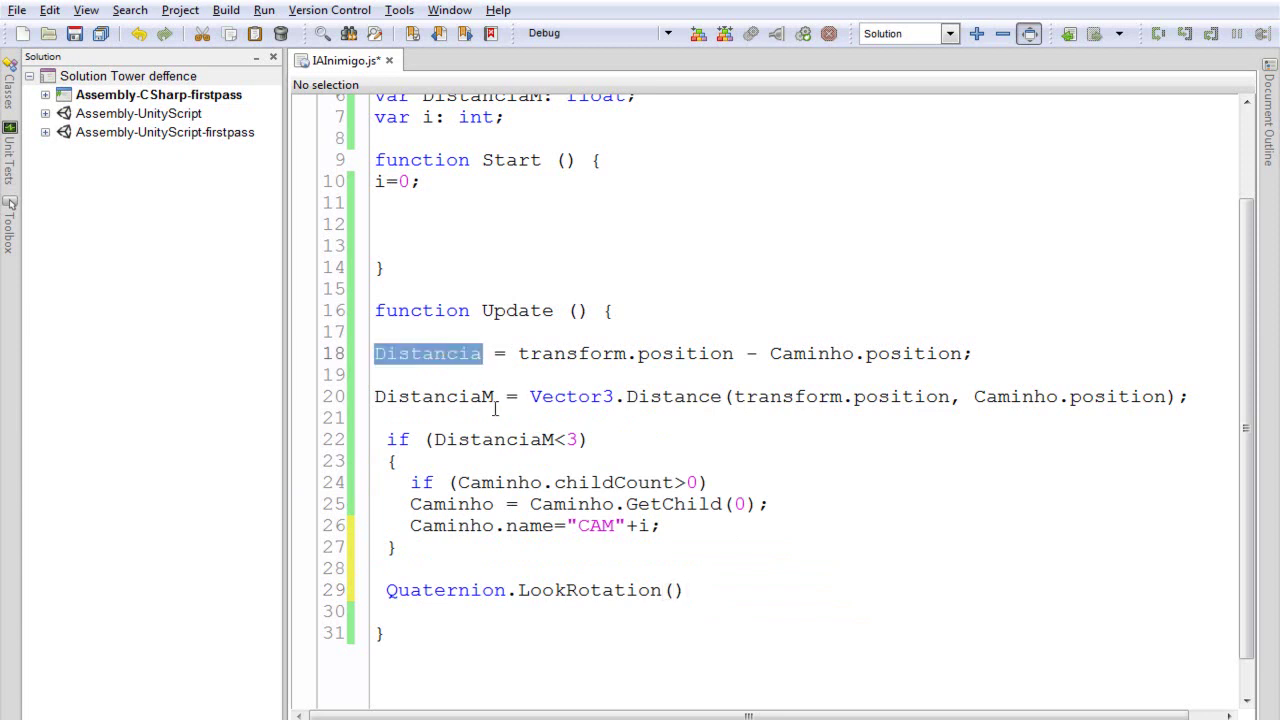
pyautogui.write('Distancia')
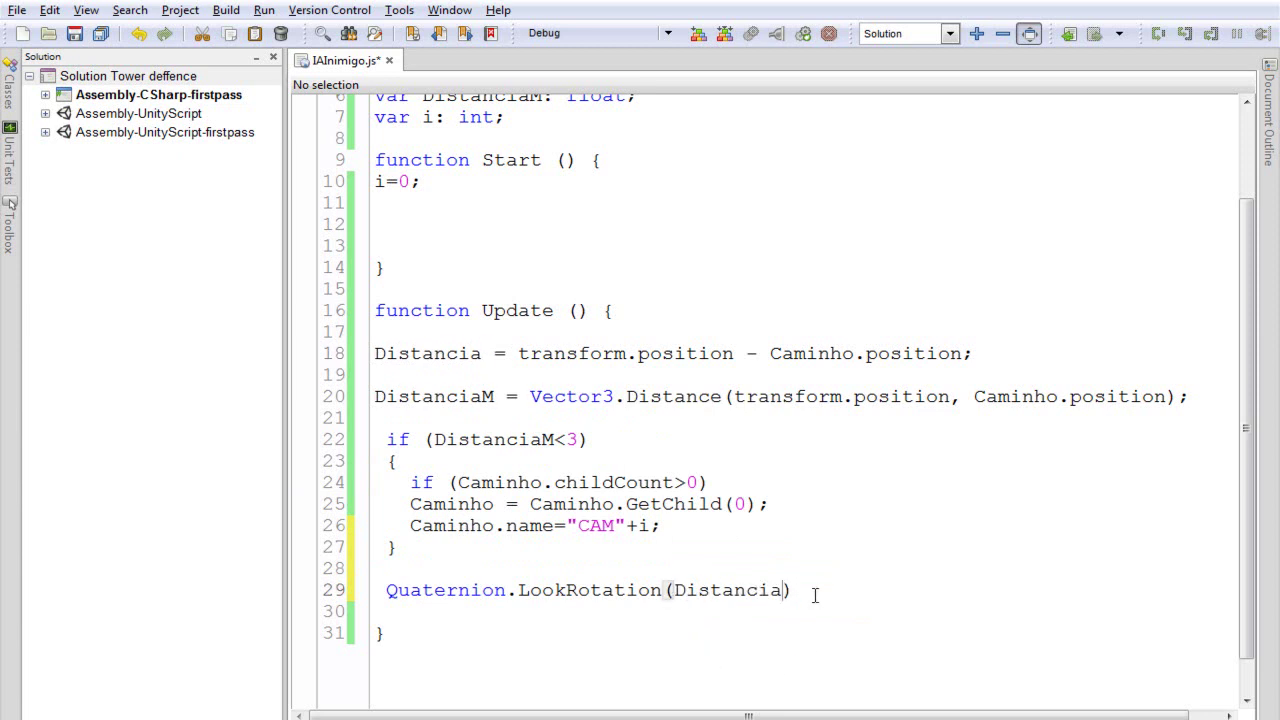
# Step: End the LookRotation line with a semicolon and declare var Rotacao: Quaternion; after DistanciaM
pyautogui.write(';')
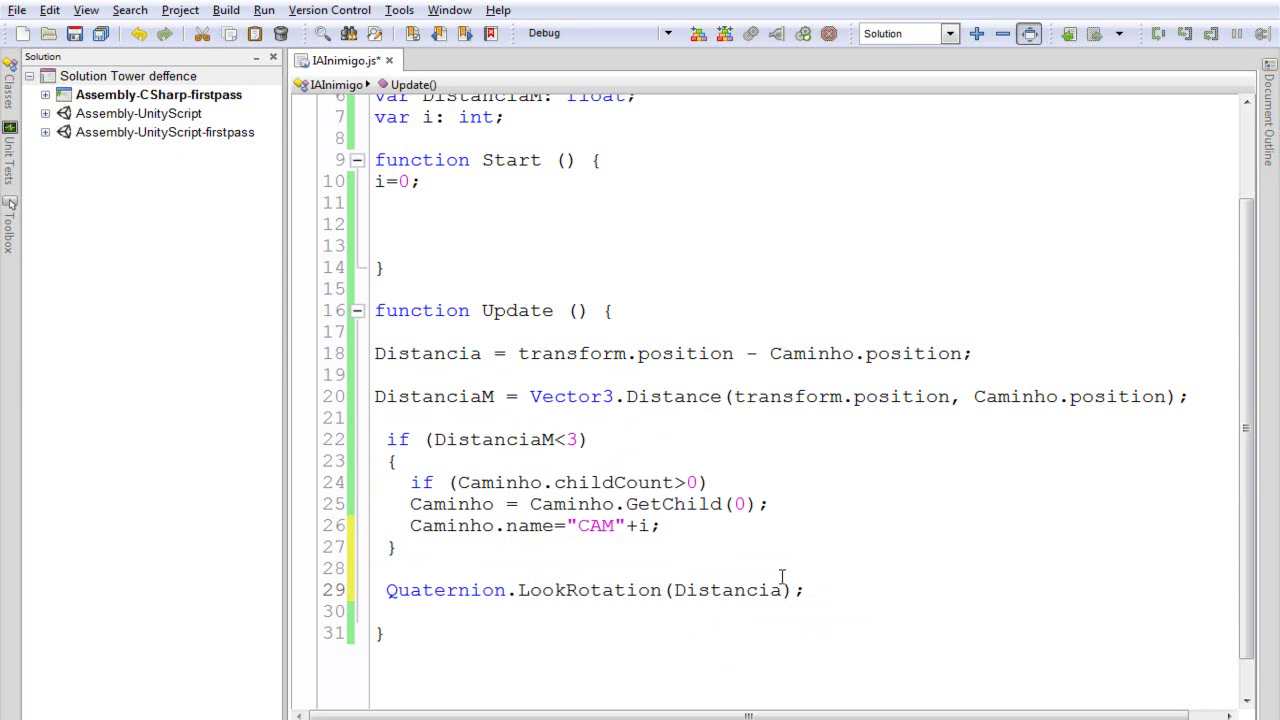
pyautogui.scroll(2, 610, 513)
pyautogui.click(672, 211)
pyautogui.press('Return')
pyautogui.press('Return')
pyautogui.write('var ')
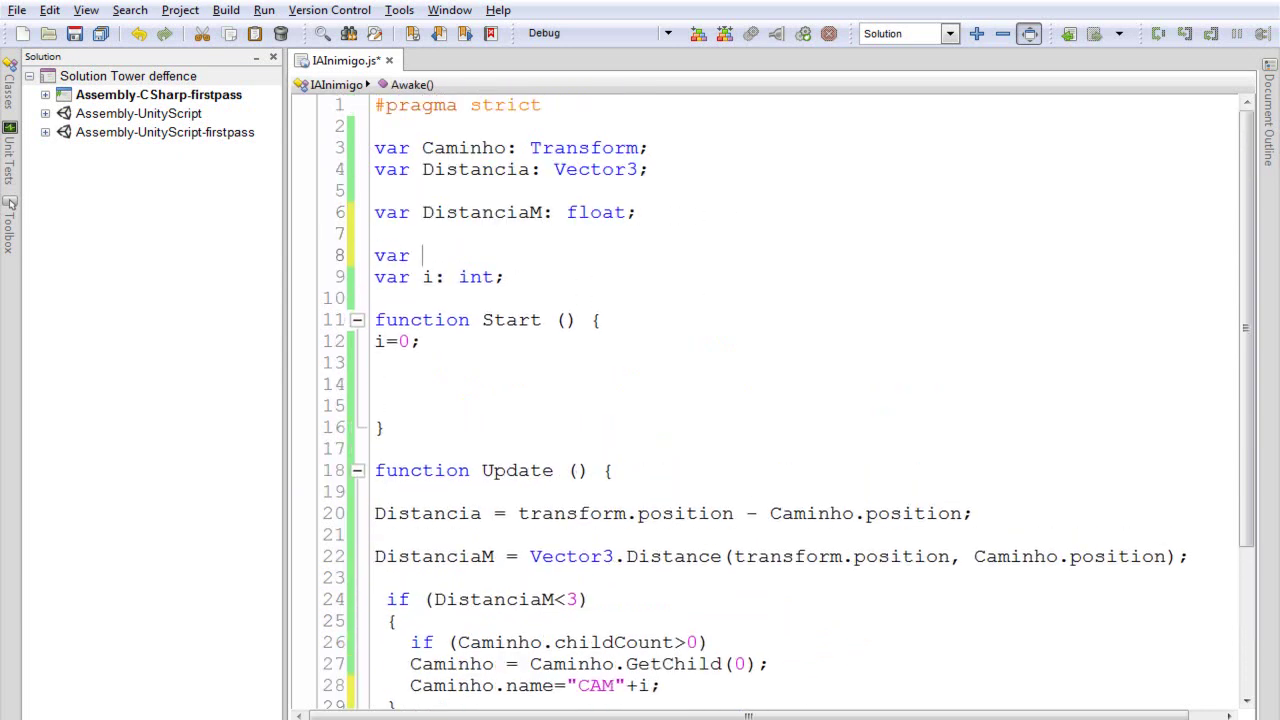
pyautogui.write('Rota')
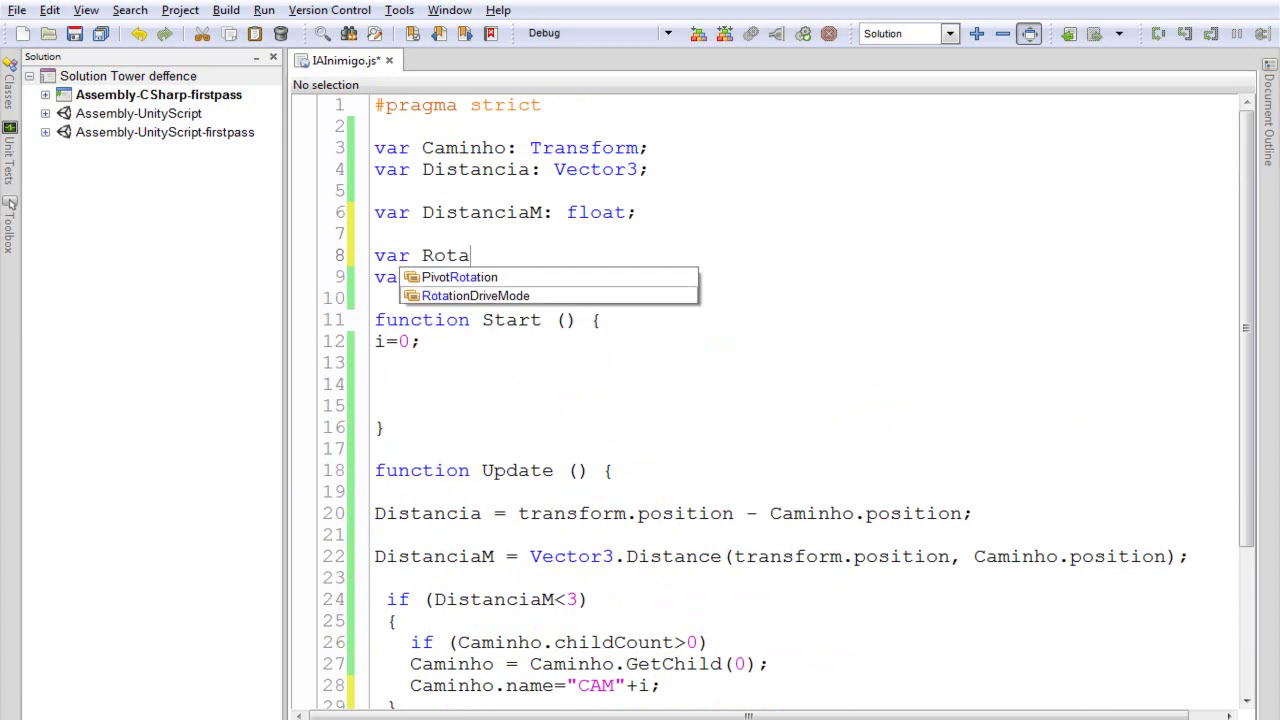
pyautogui.write('cao: Quaternio')
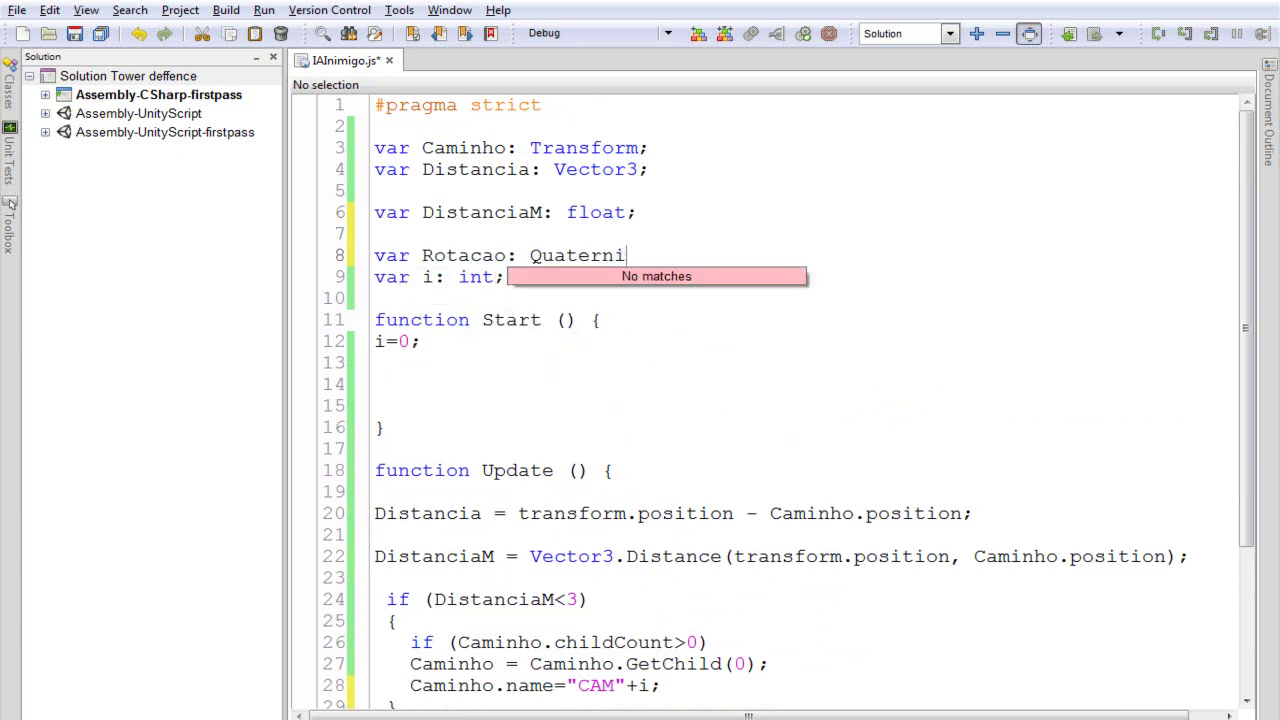
pyautogui.write('n')
pyautogui.write(';')
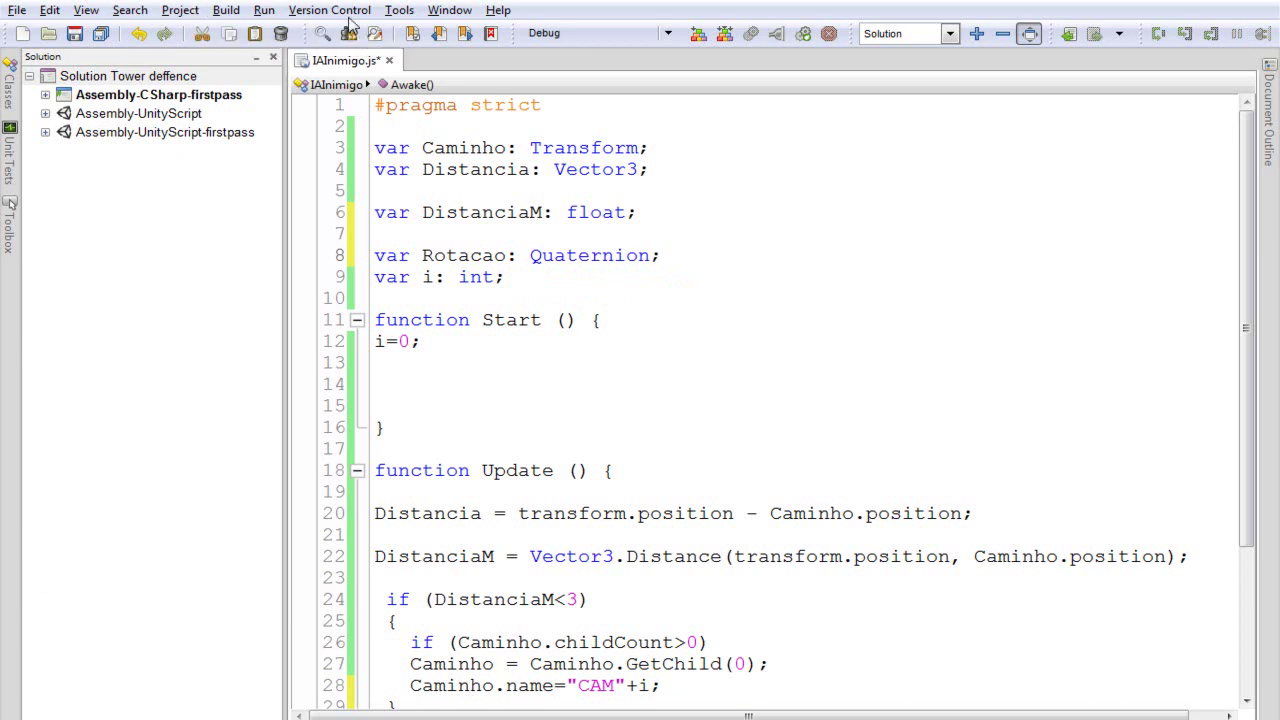
pyautogui.doubleClick(478, 256)
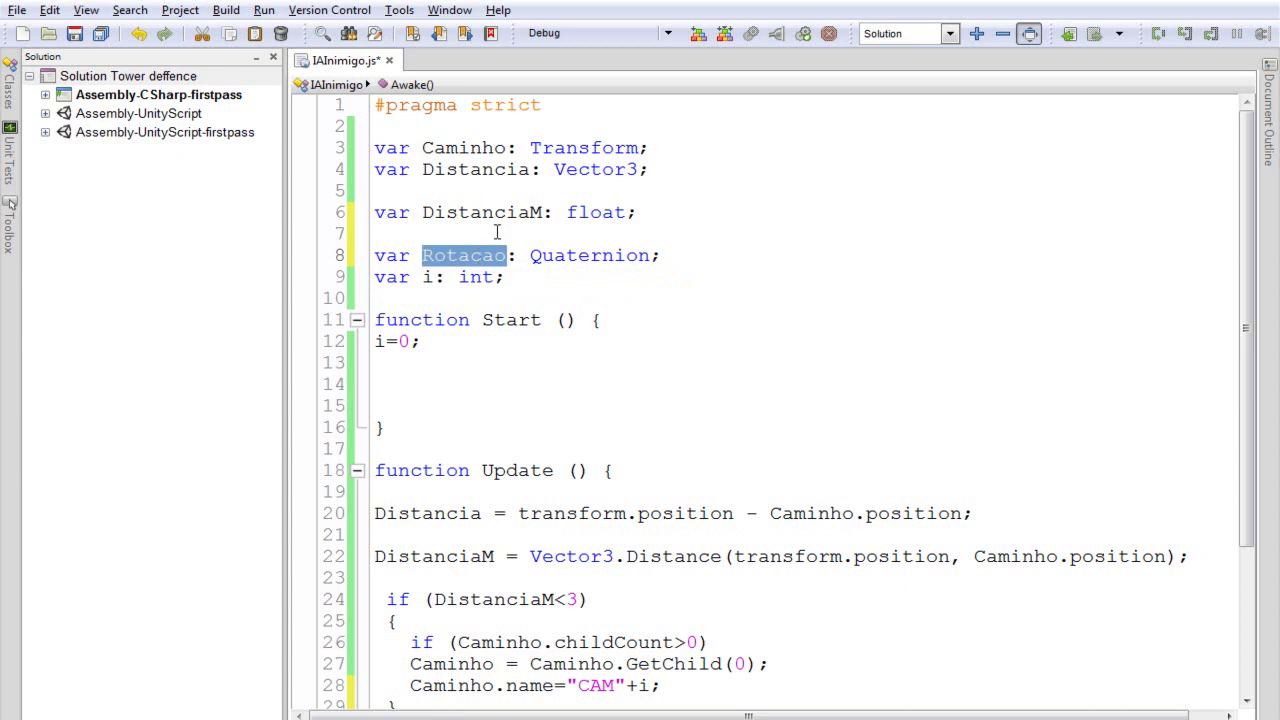
pyautogui.scroll(-3, 588, 280)
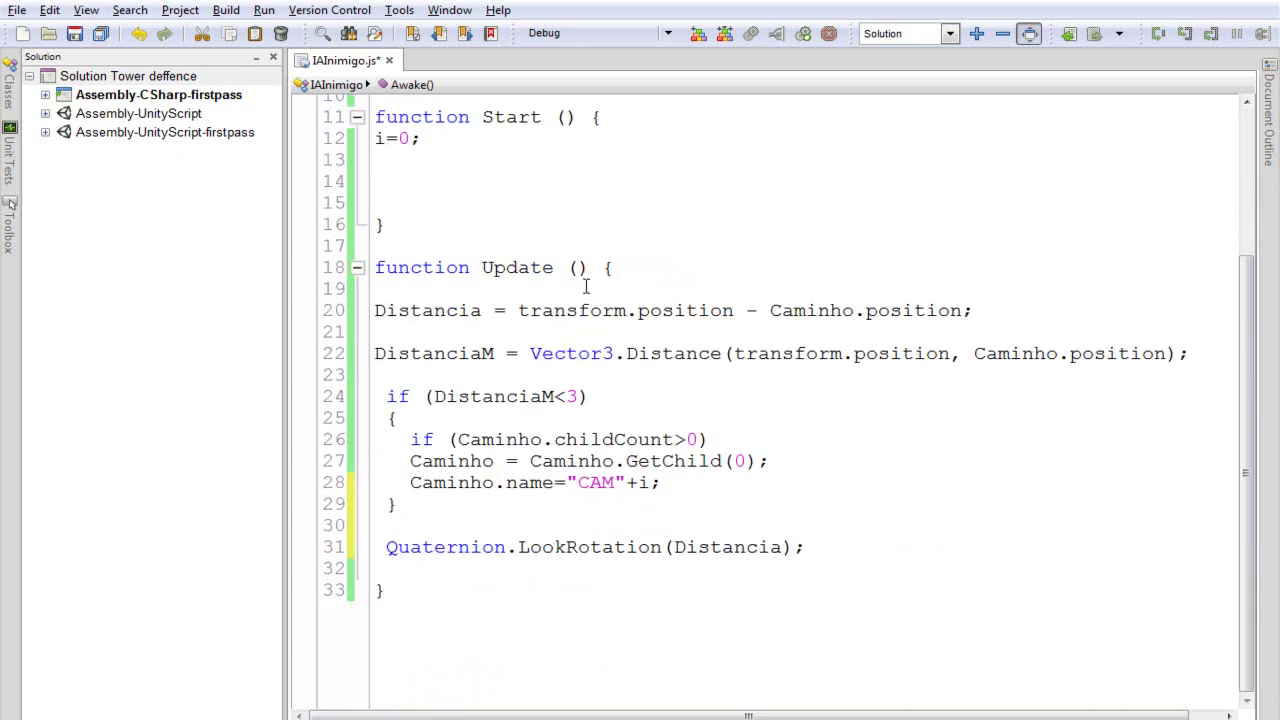
# Step: Assign the LookRotation result to Rotacao on line 31
pyautogui.click(393, 545)
pyautogui.write('Rotacao ')
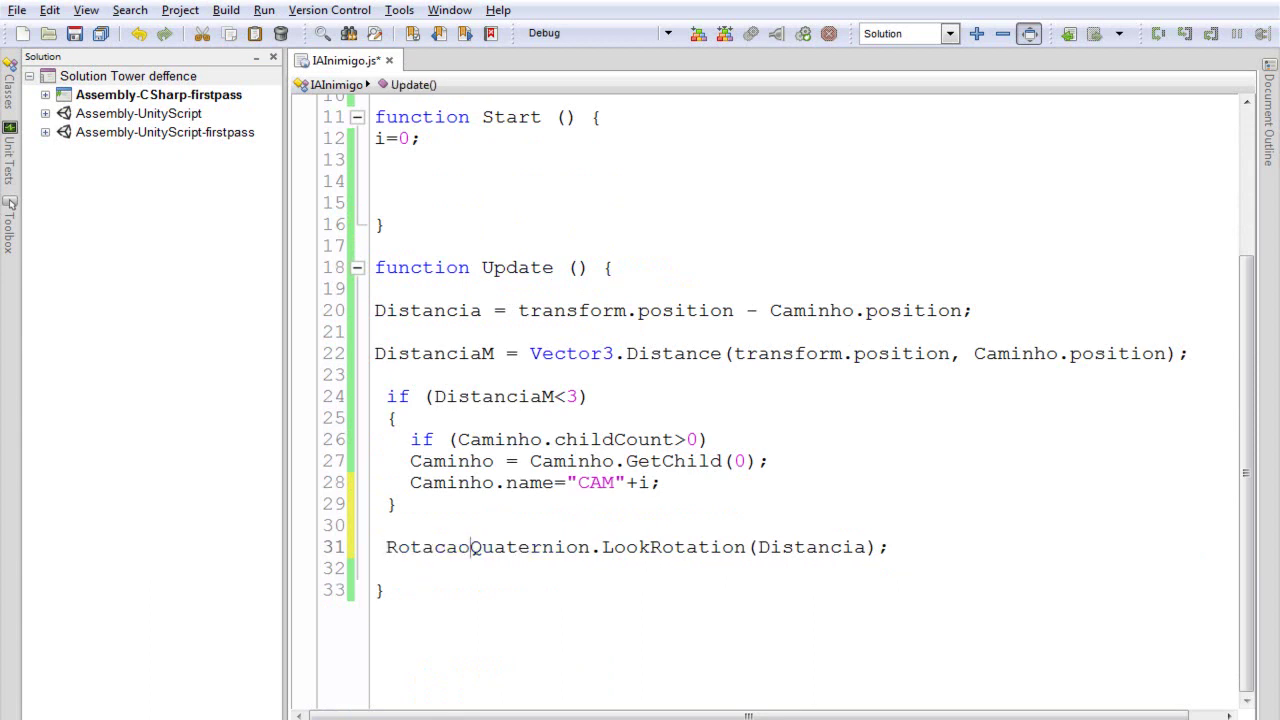
pyautogui.write('=')
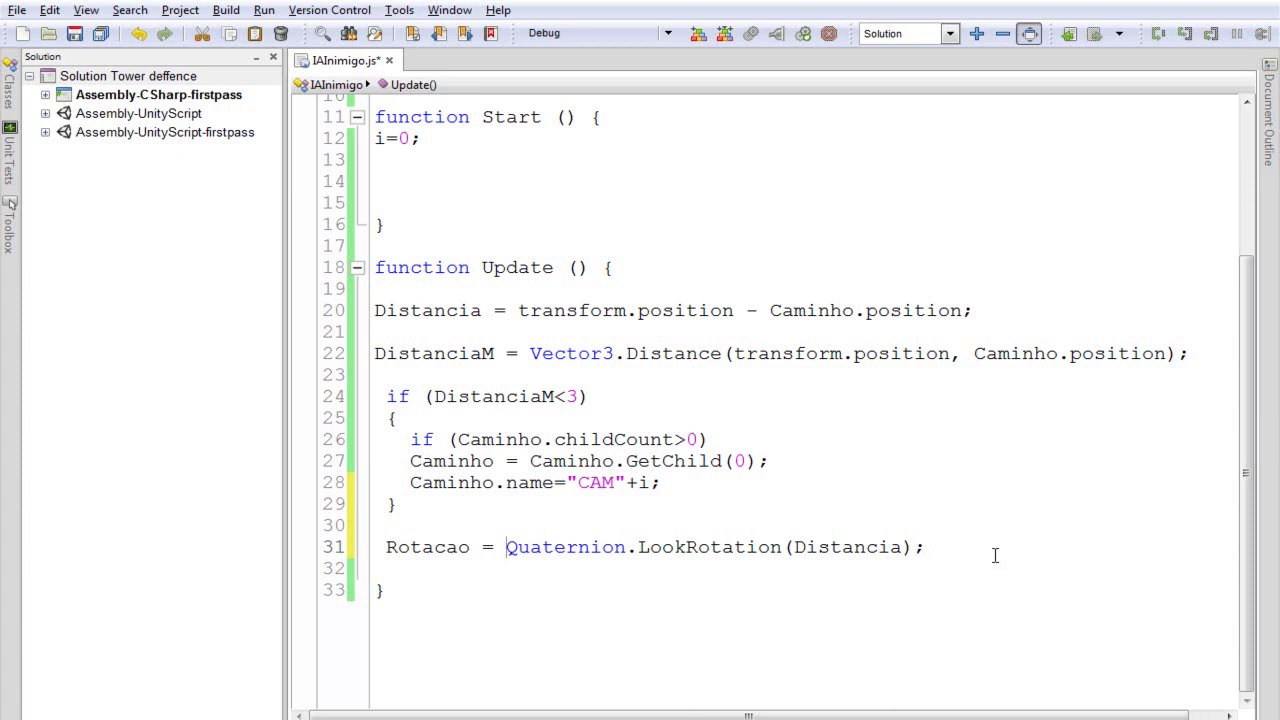
pyautogui.press('Return')
pyautogui.press('Return')
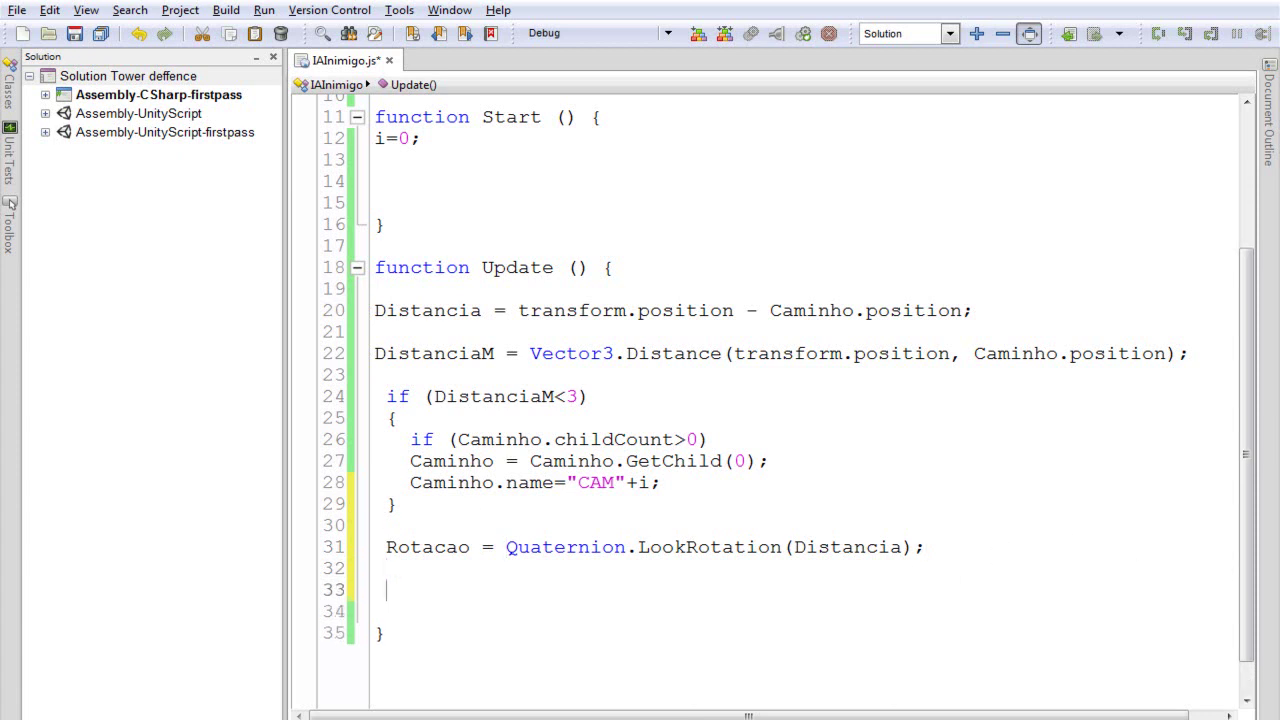
# Step: Write transform.rotation.eulerAngles.y = Rotacao.eulerAngles.y on line 33
pyautogui.write('Rotacao')
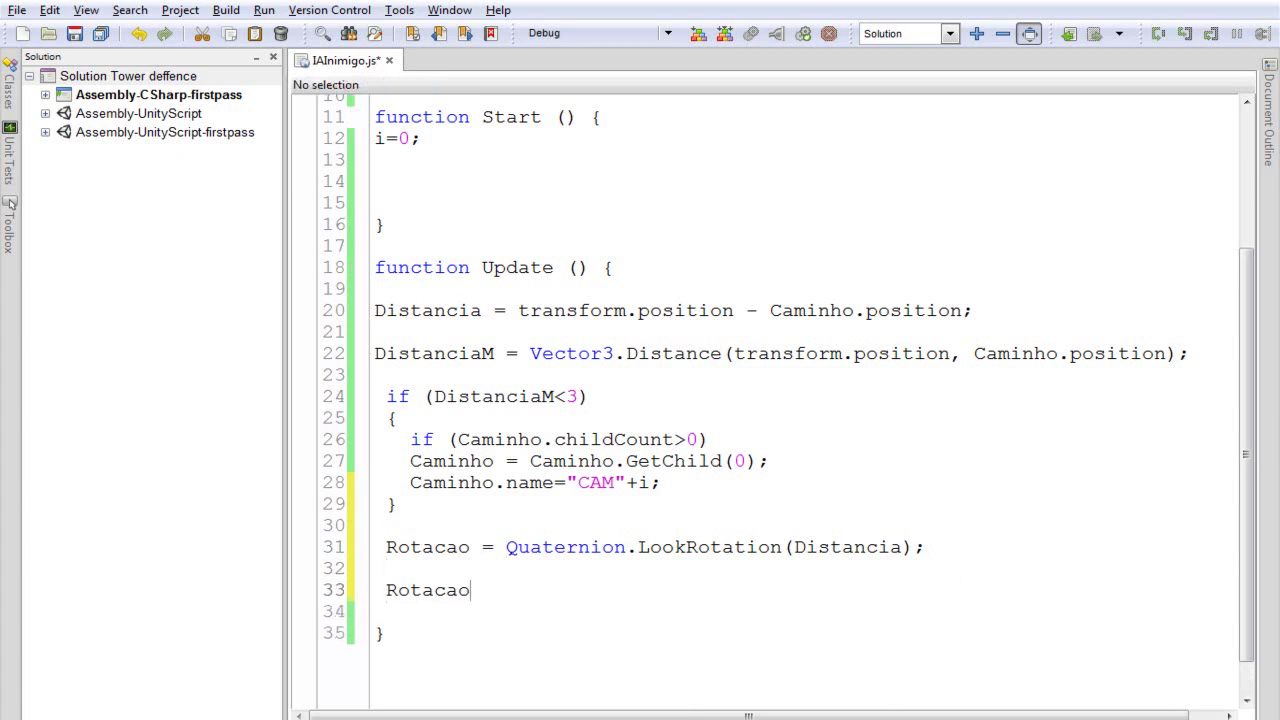
pyautogui.write('.')
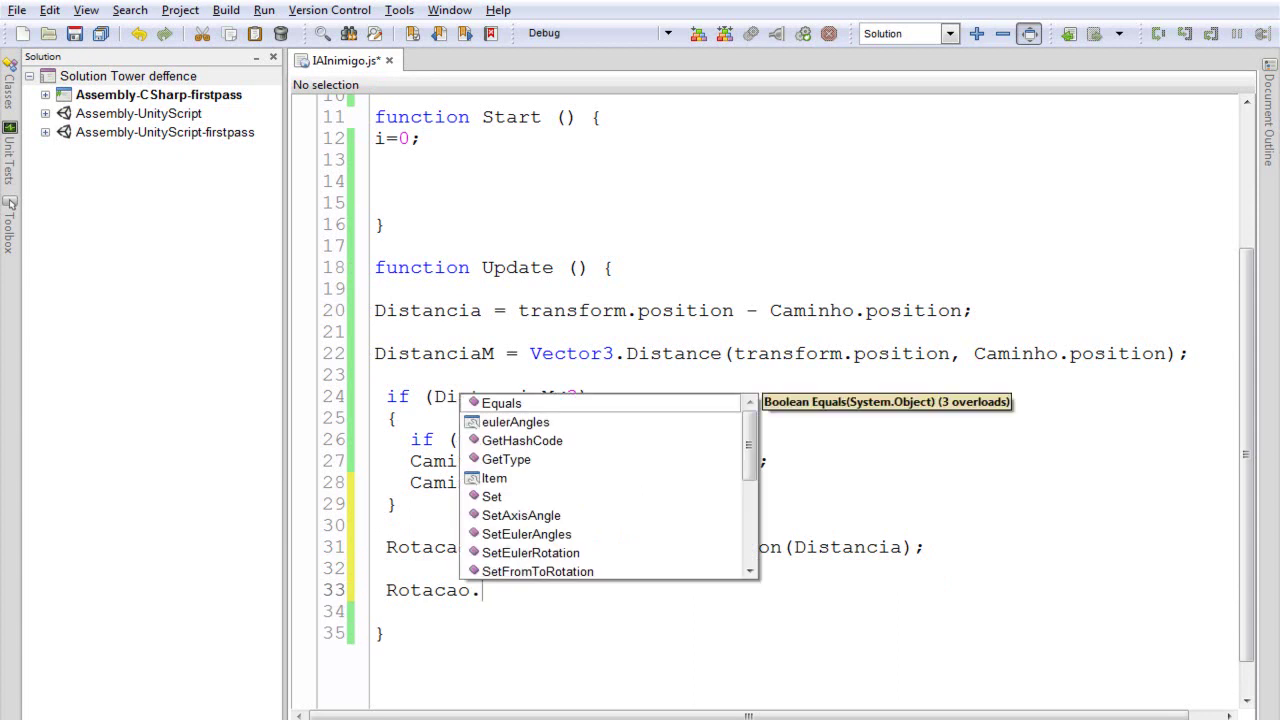
pyautogui.write('e')
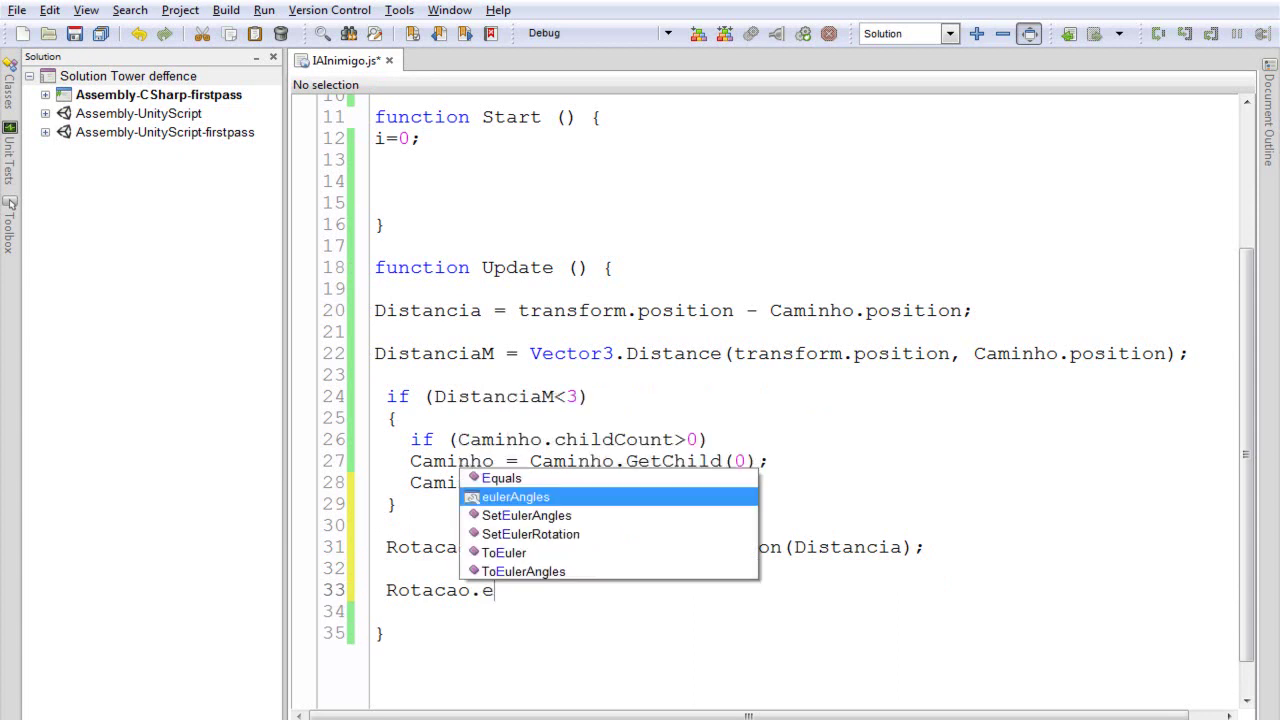
pyautogui.write('u')
pyautogui.press('Return')
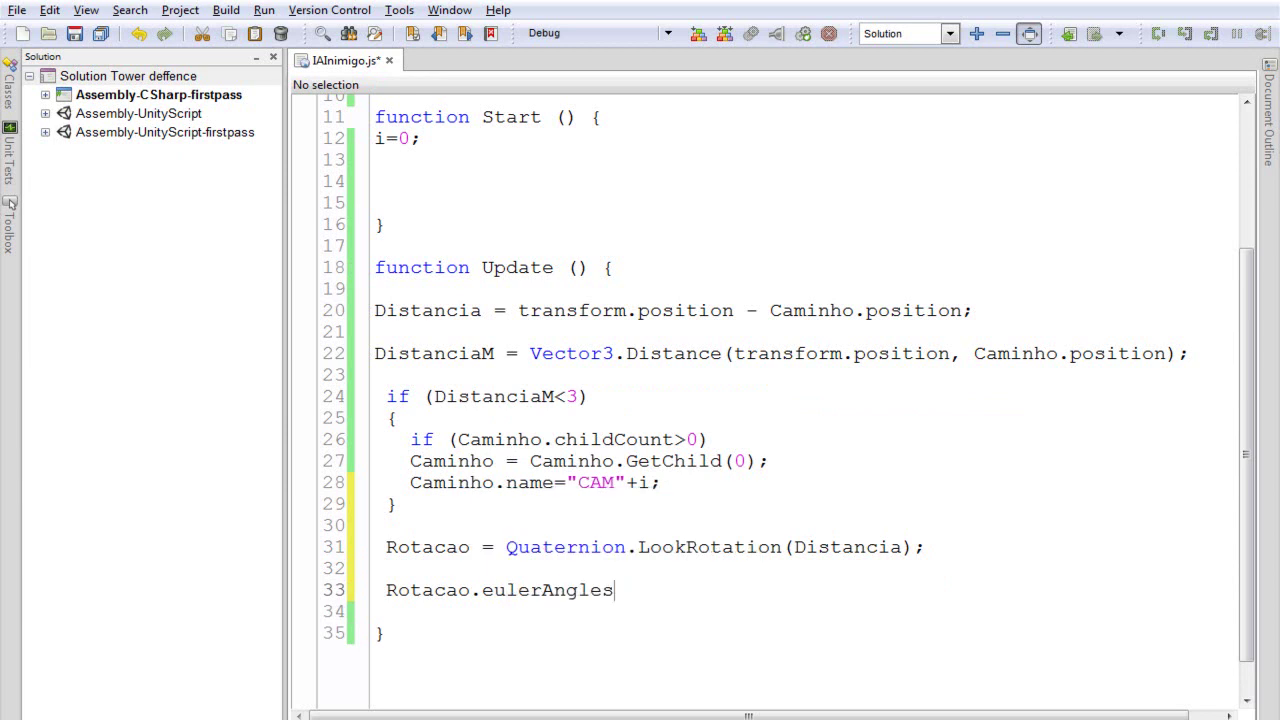
pyautogui.write('.y')
pyautogui.write('Rot')
pyautogui.press('BackSpace')
pyautogui.press('BackSpace')
pyautogui.press('BackSpace')
pyautogui.write('t')
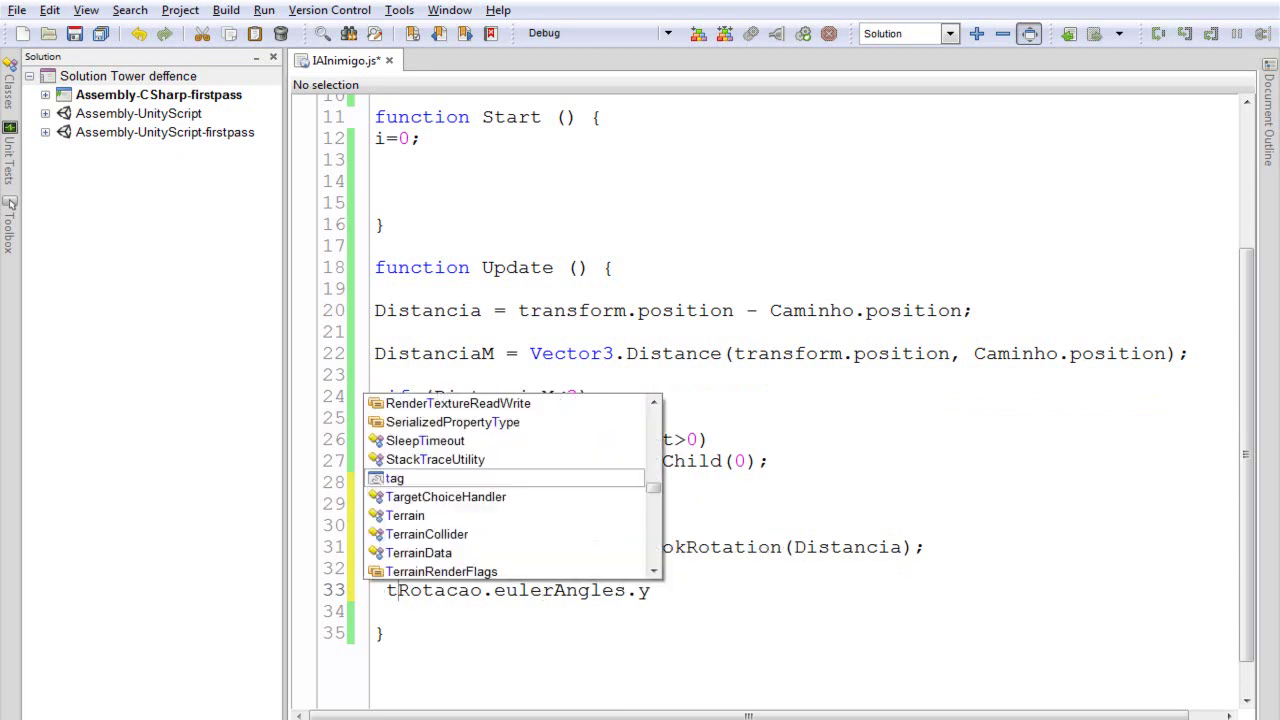
pyautogui.write('ru')
pyautogui.press('BackSpace')
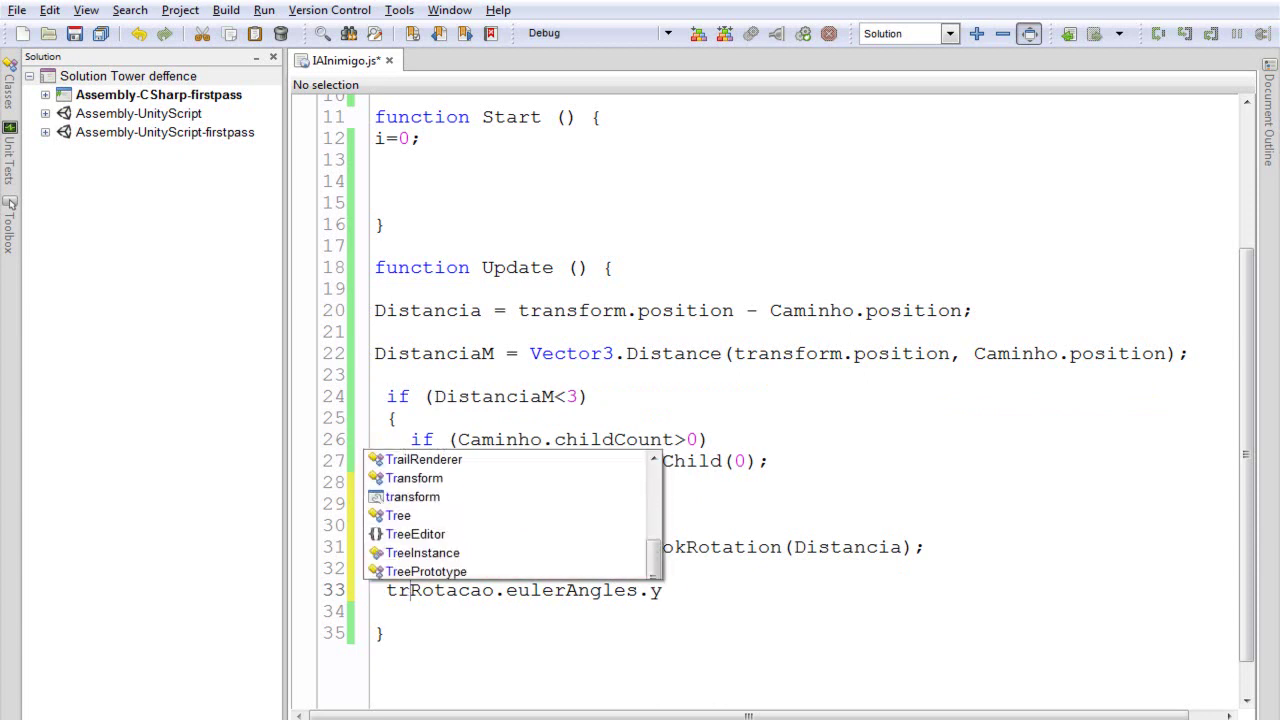
pyautogui.write('ans')
pyautogui.press('Return')
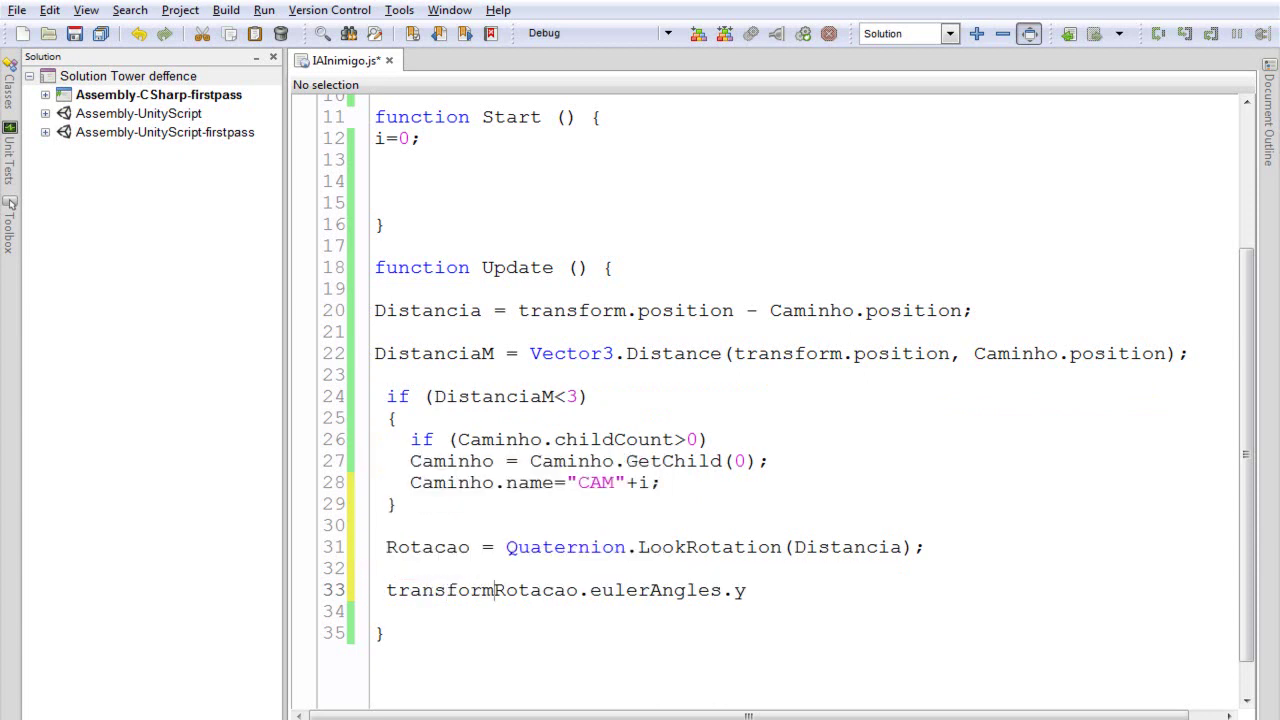
pyautogui.write('.rot')
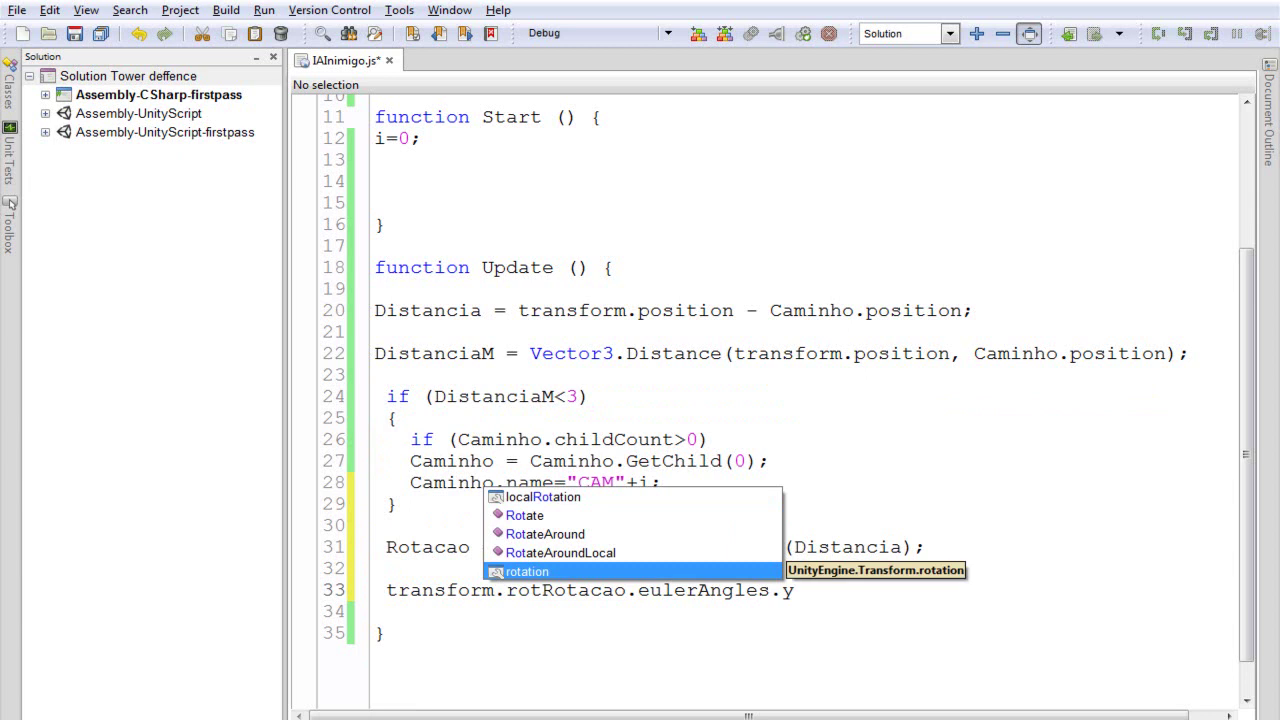
pyautogui.press('Return')
pyautogui.write('= ')
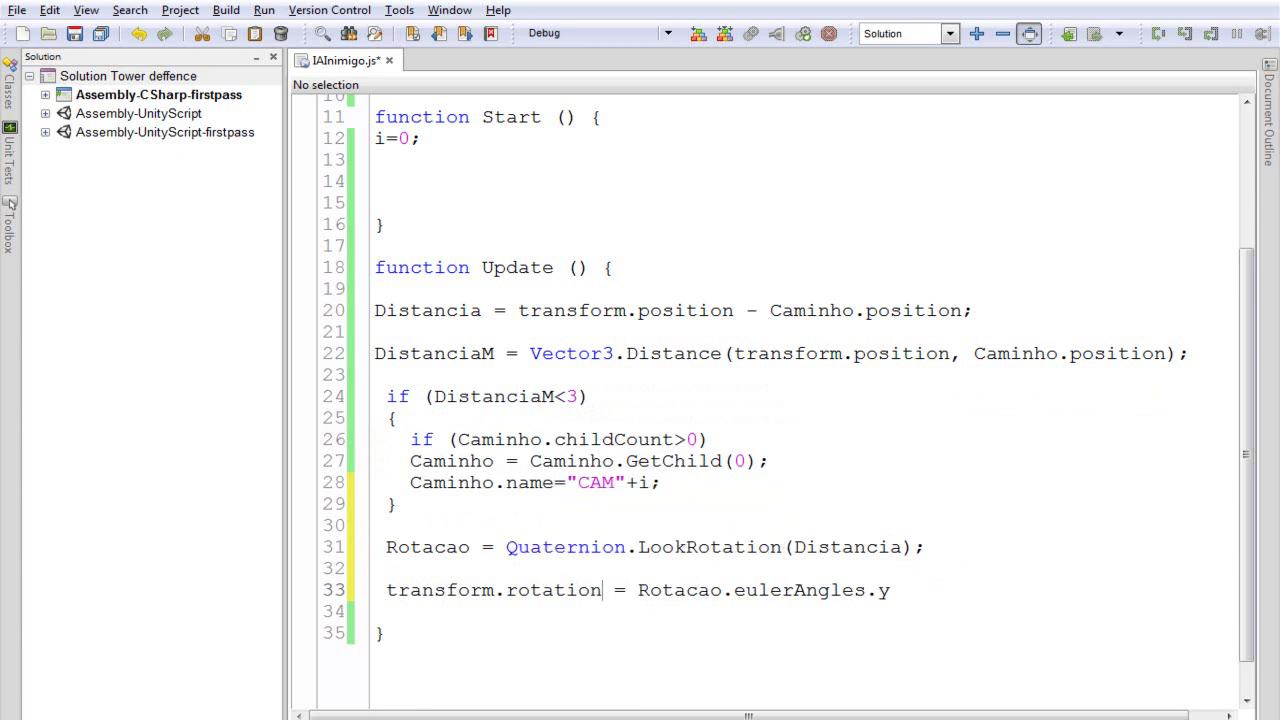
pyautogui.write('.eu')
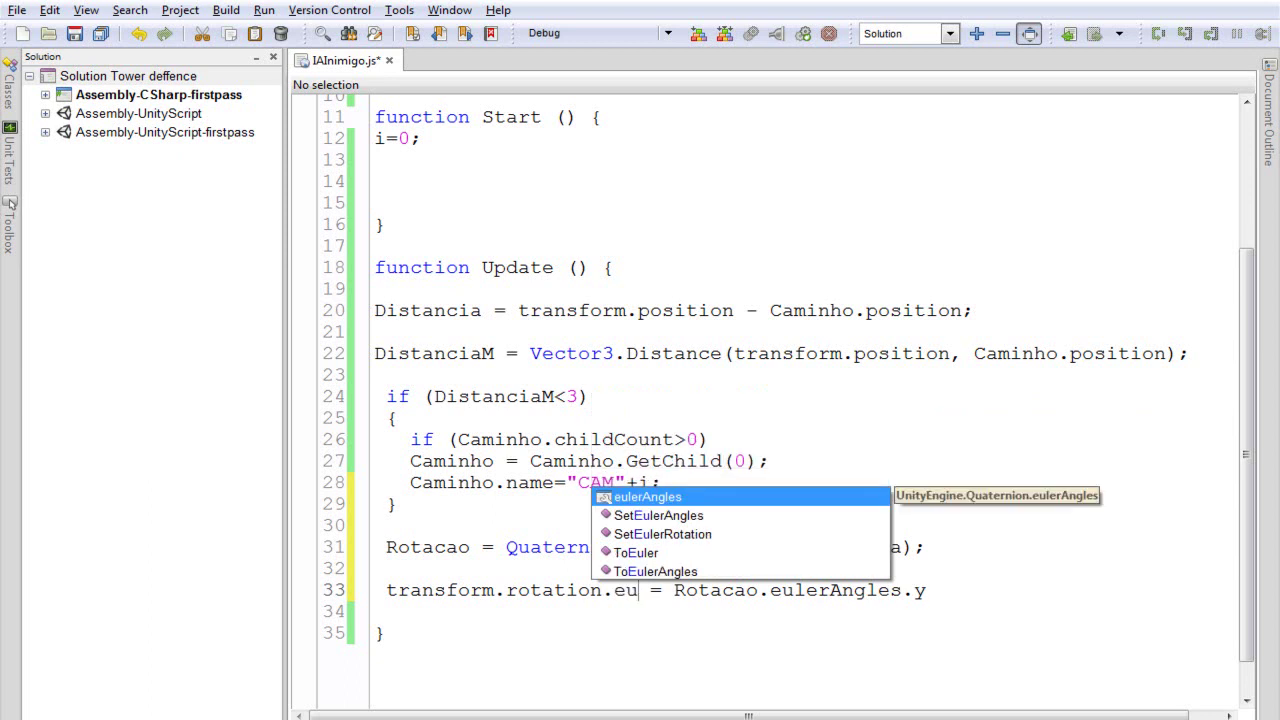
pyautogui.press('Return')
pyautogui.write('.y')
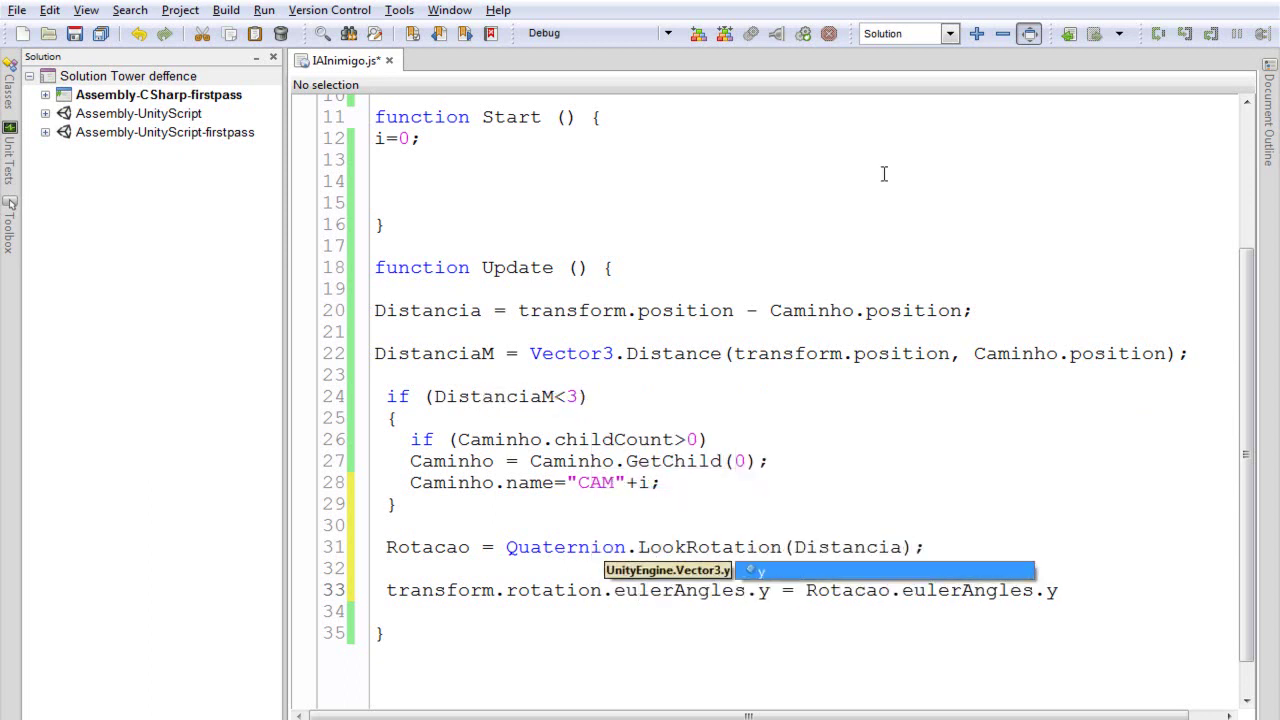
pyautogui.write(' ;')
# Step: Add transform.Translate(0,0,10*Time.deltaTime); to Update and save IAInimigo.js
pyautogui.press('Return')
pyautogui.press('Return')
pyautogui.write('trans')
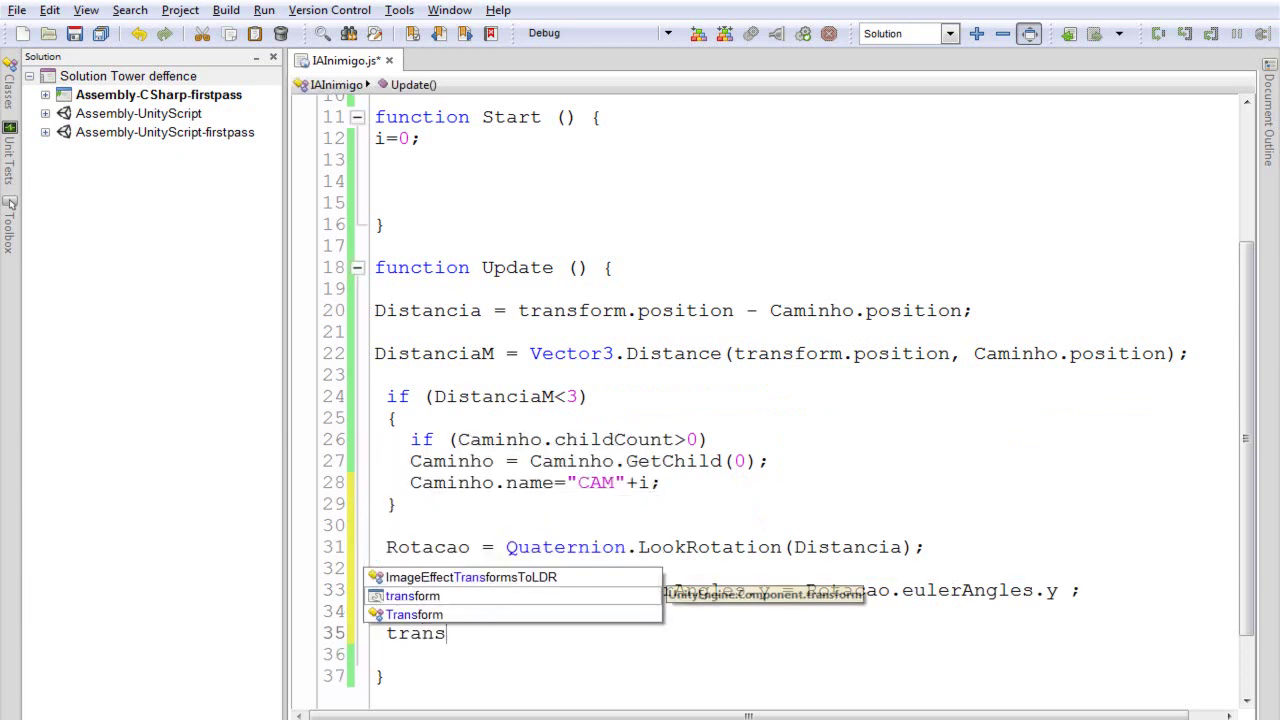
pyautogui.press('Down')
pyautogui.press('Return')
pyautogui.write('.t')
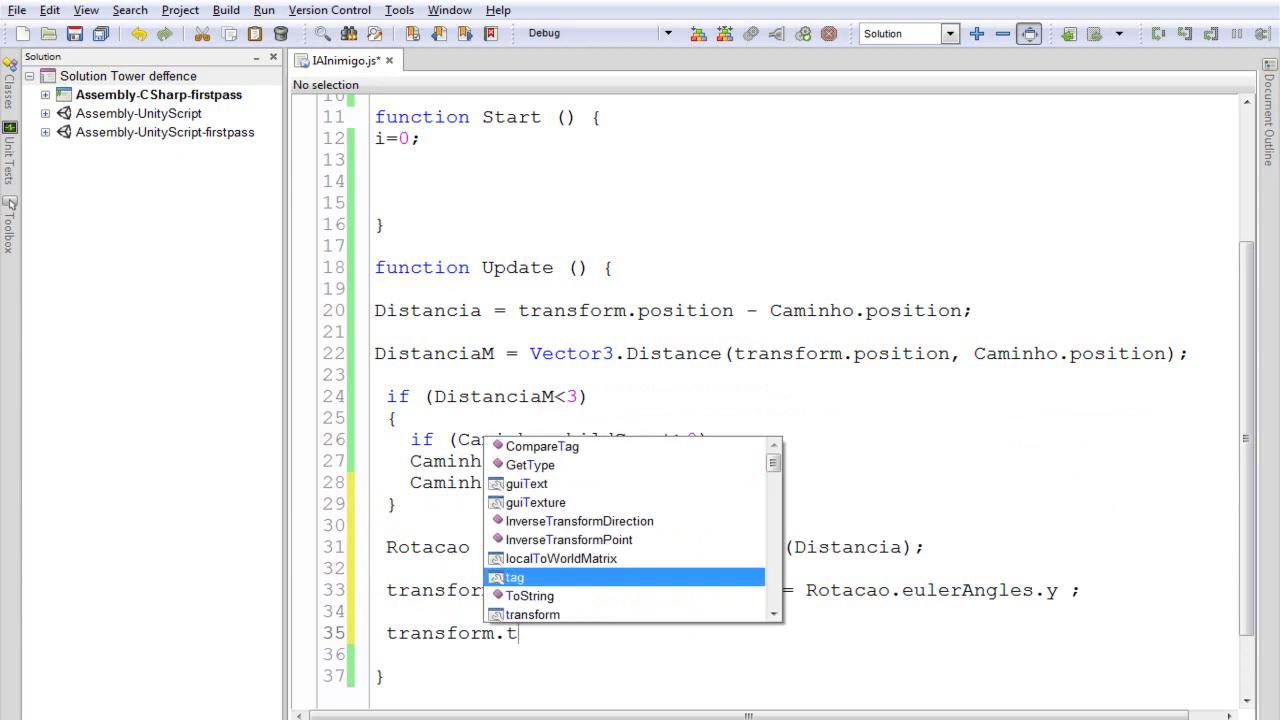
pyautogui.write('r')
pyautogui.press('Down')
pyautogui.press('Down')
pyautogui.press('Down')
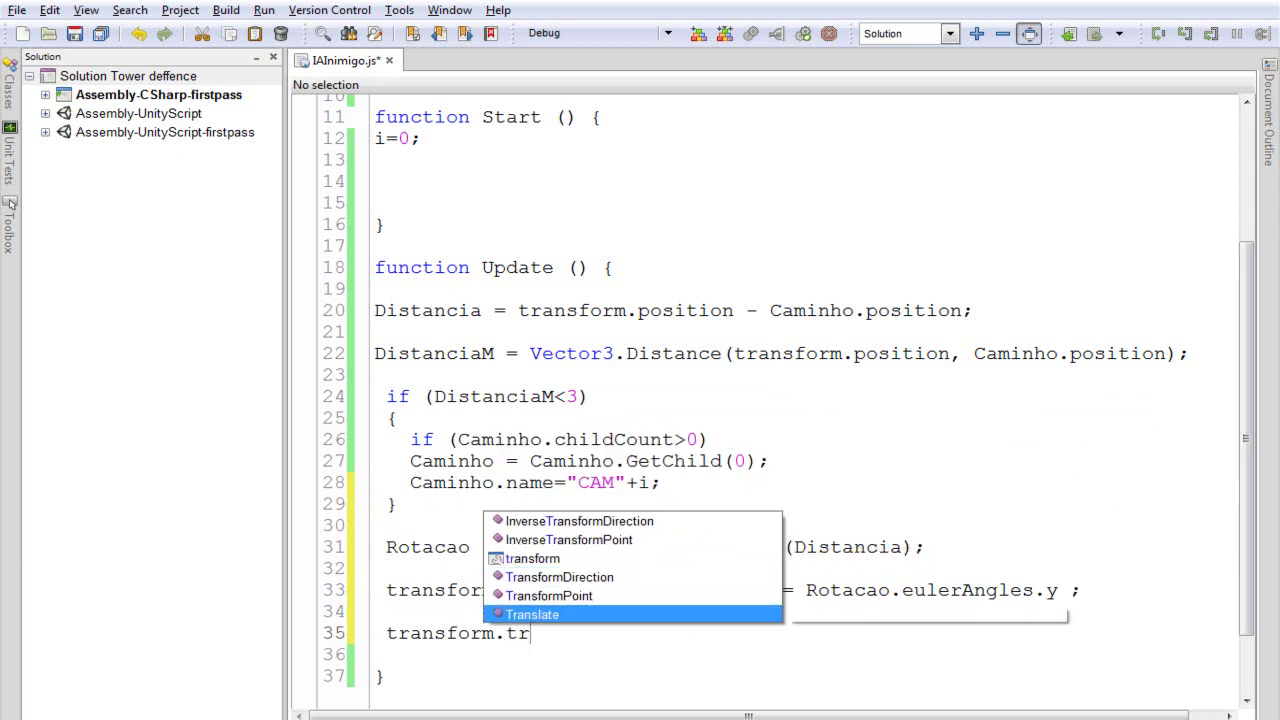
pyautogui.press('Return')
pyautogui.write('()')
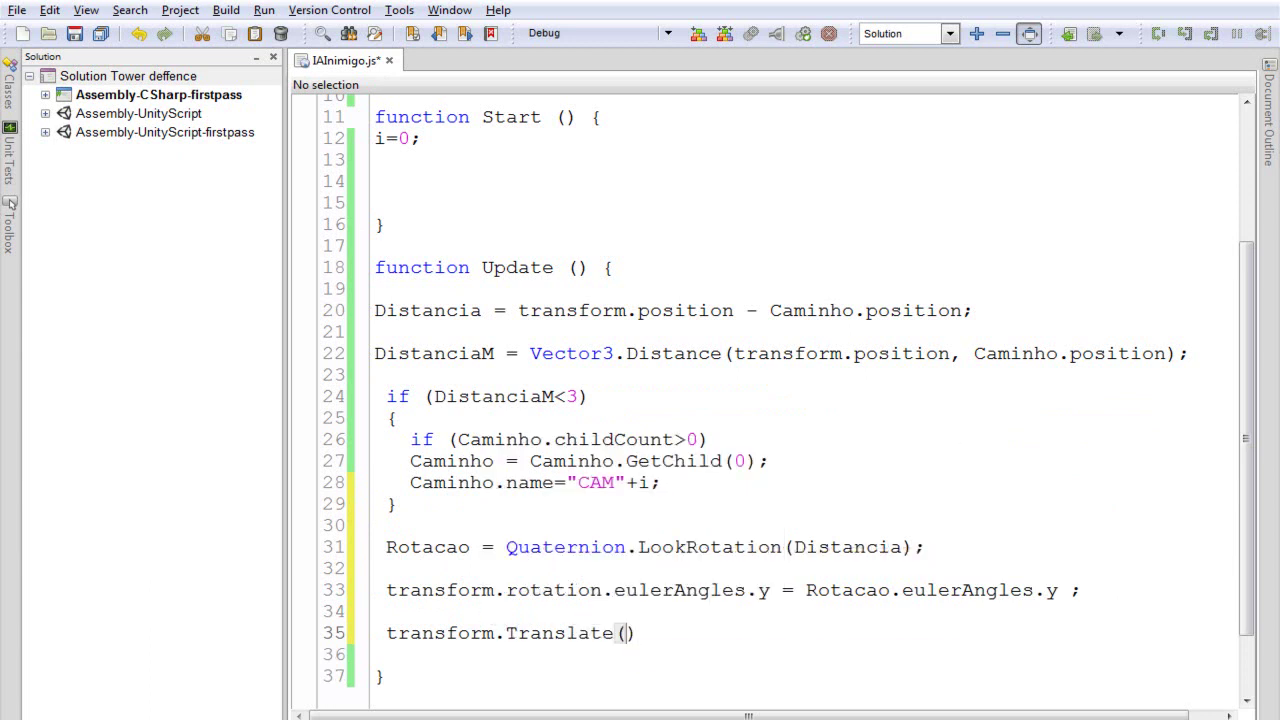
pyautogui.write('0,0,')
pyautogui.write('10')
pyautogui.write('*Time.de')
pyautogui.press('Return')
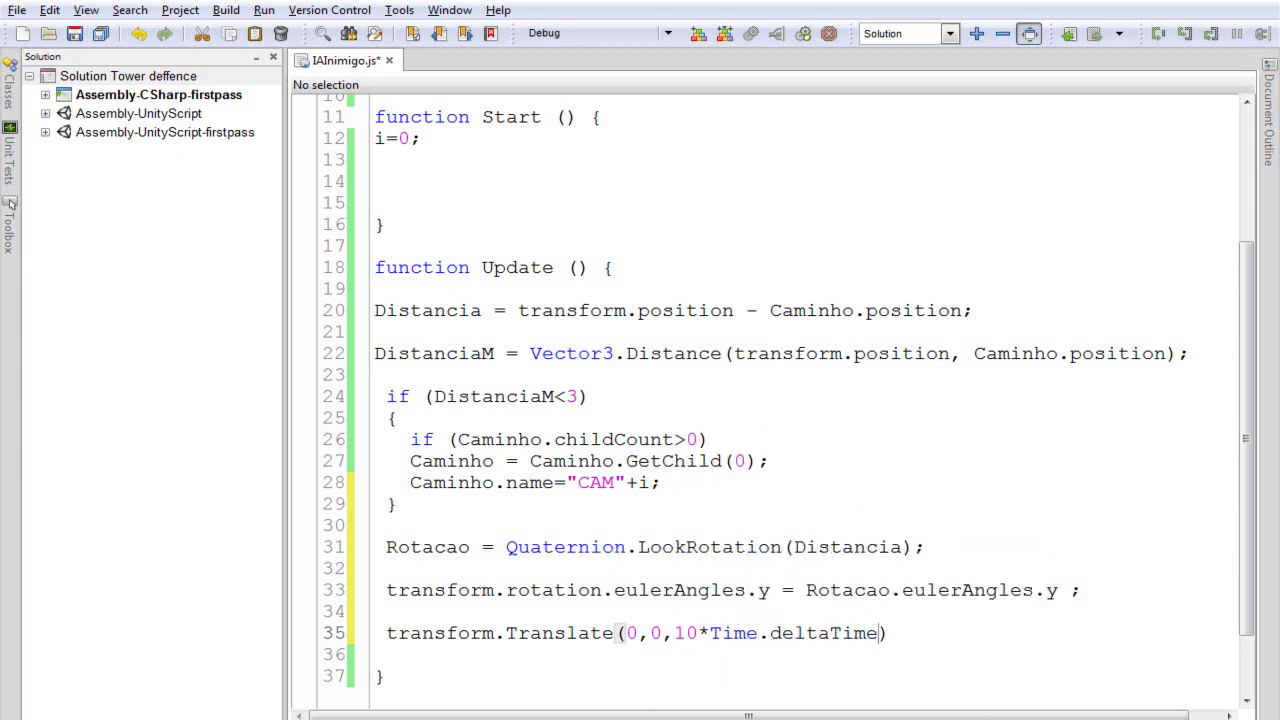
pyautogui.write(';')
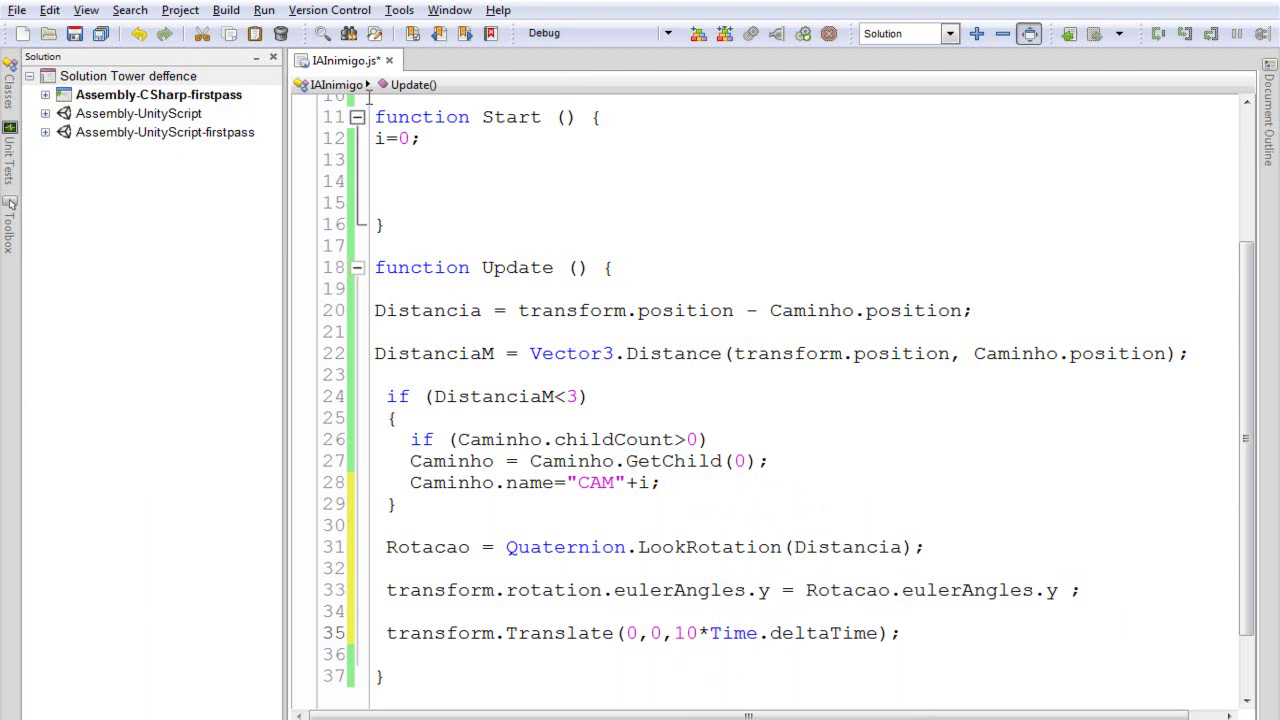
pyautogui.click(80, 35)
pyautogui.hotkey('alt', 'Tab')
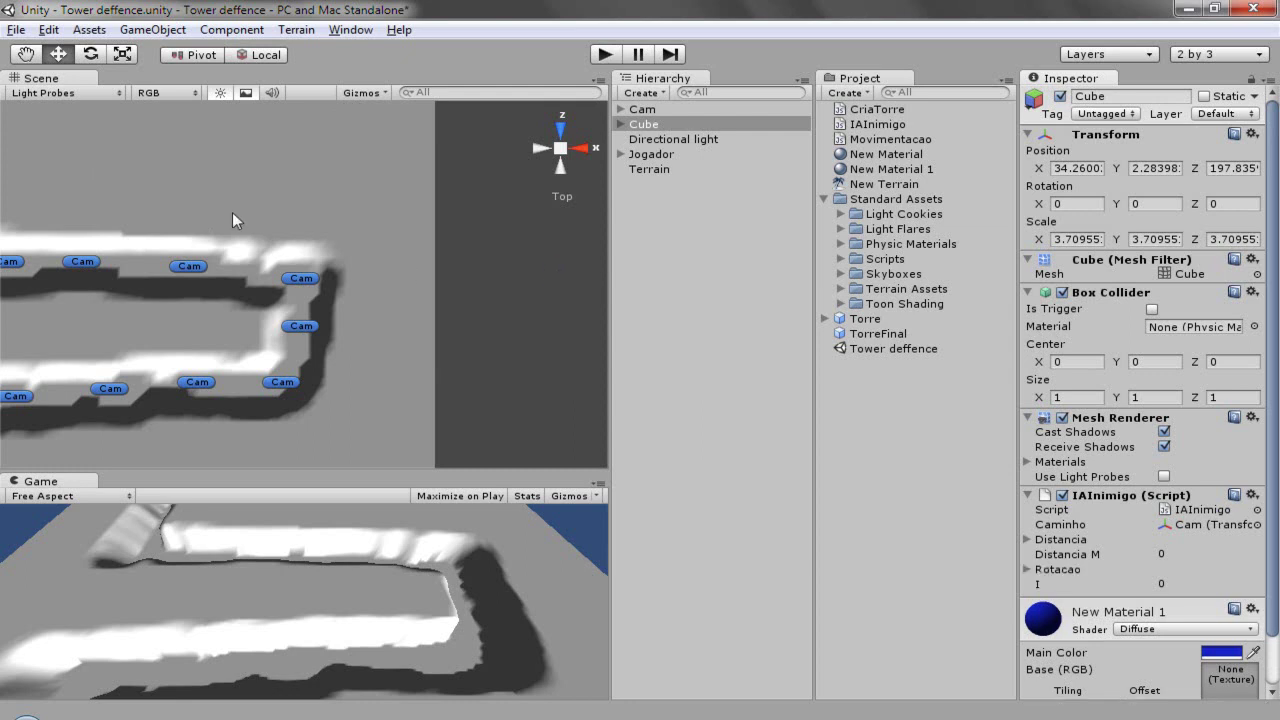
# Step: Frame the whole track in the Scene view, run and stop a test of the cube, then return to MonoDevelop
pyautogui.scroll(-3, 232, 212)
pyautogui.moveTo(191, 258)
pyautogui.mouseDown(button='middle')
pyautogui.moveTo(378, 176)
pyautogui.moveTo(303, 216)
pyautogui.mouseUp(button='middle')
pyautogui.click(605, 54)
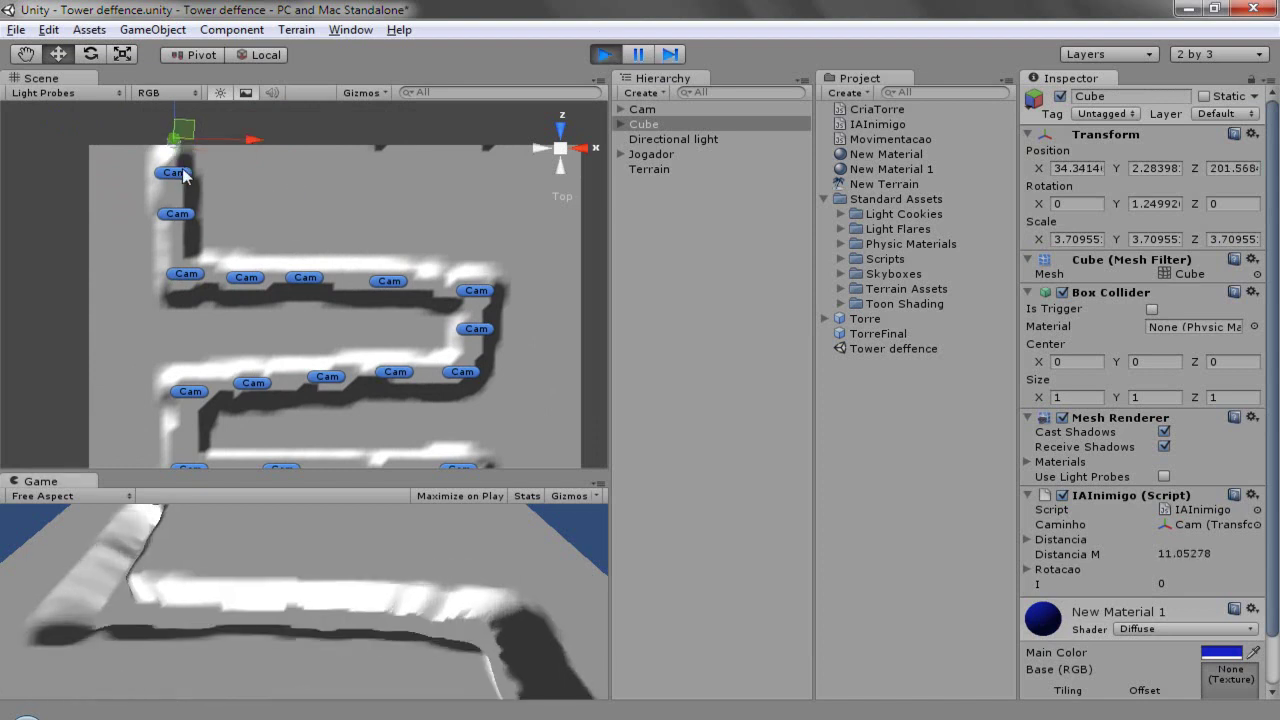
pyautogui.click(605, 54)
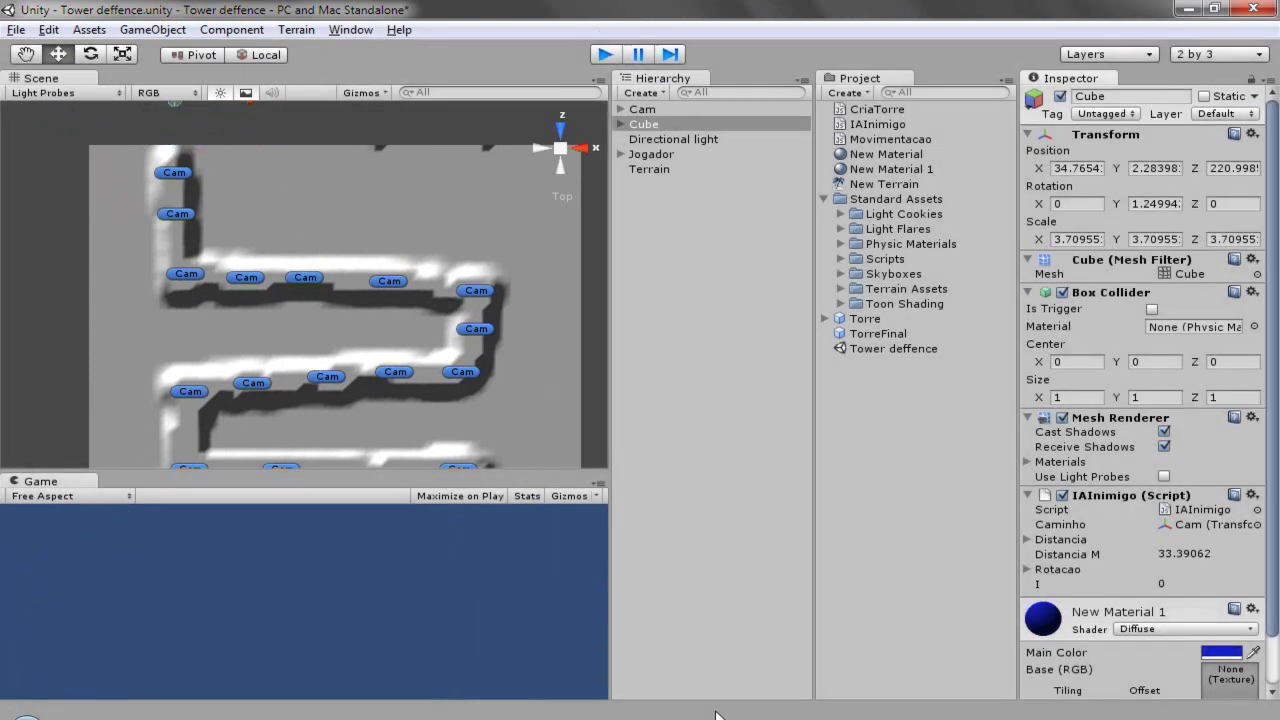
pyautogui.hotkey('alt', 'Tab')
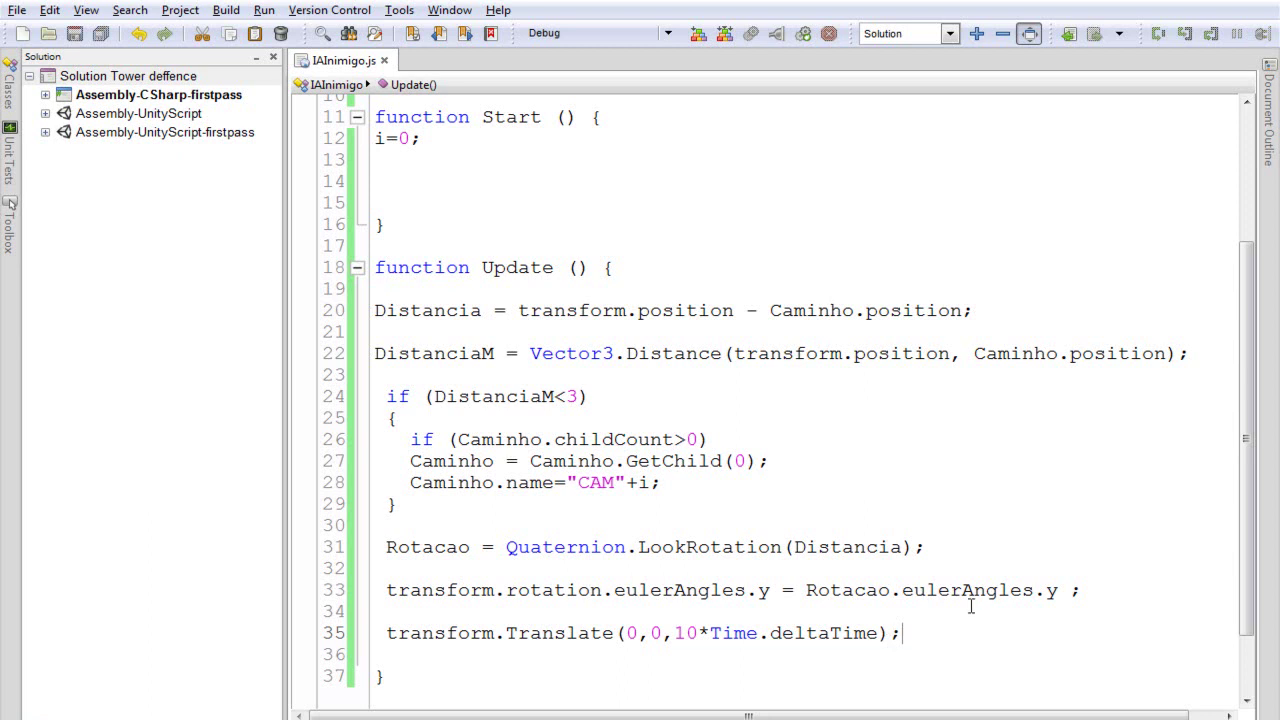
# Step: Append -180 to Rotacao.eulerAngles.y on line 33, save IAInimigo.js, and switch to Unity
pyautogui.click(1066, 590)
pyautogui.write('-180')
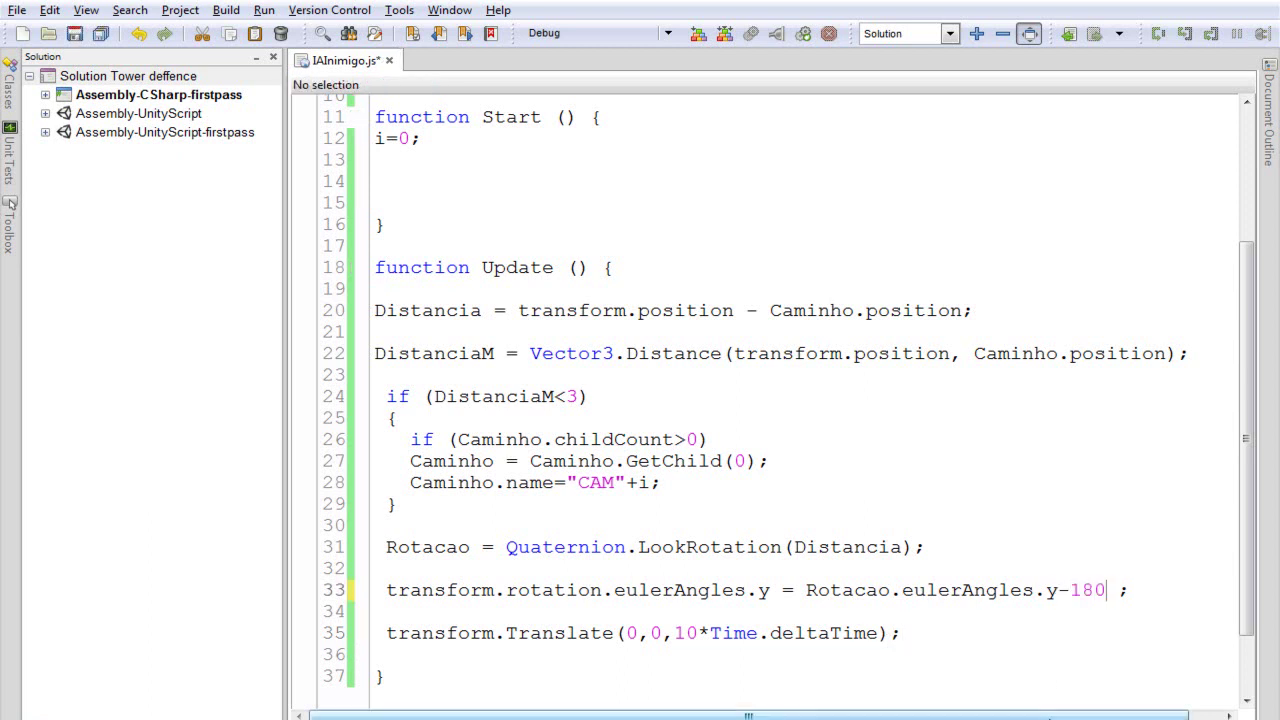
pyautogui.click(75, 34)
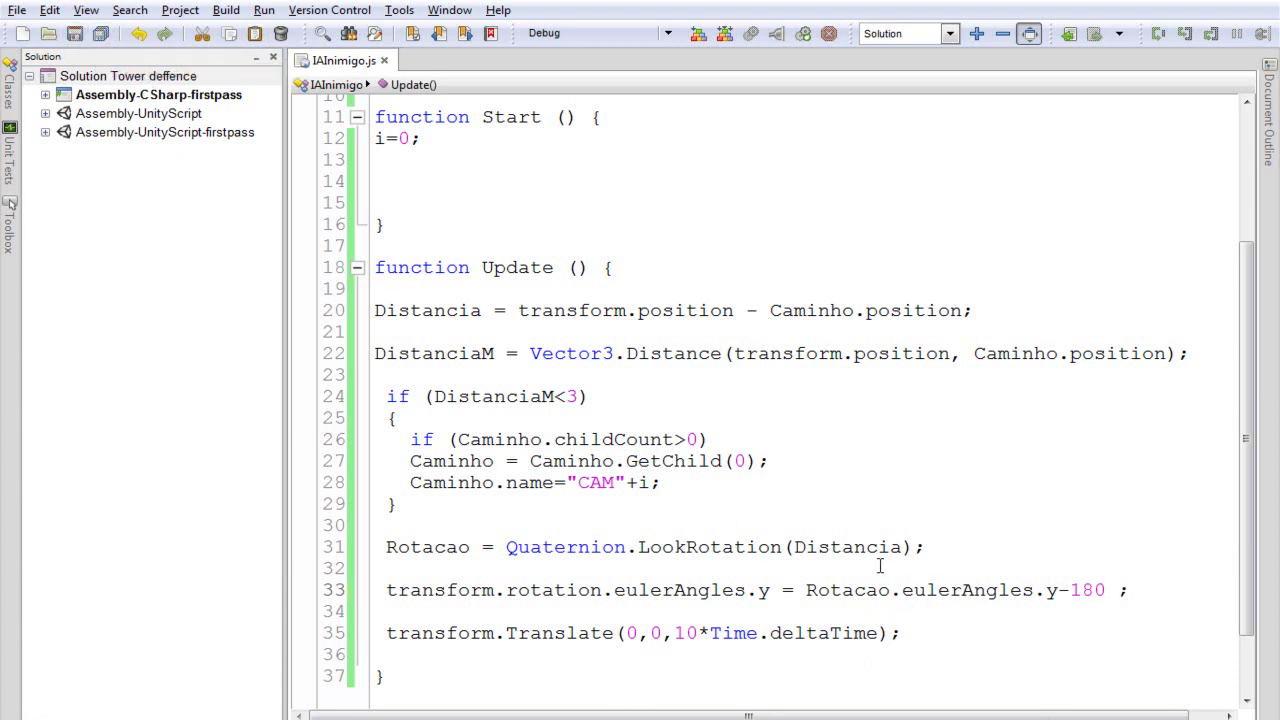
pyautogui.hotkey('alt', 'Tab')
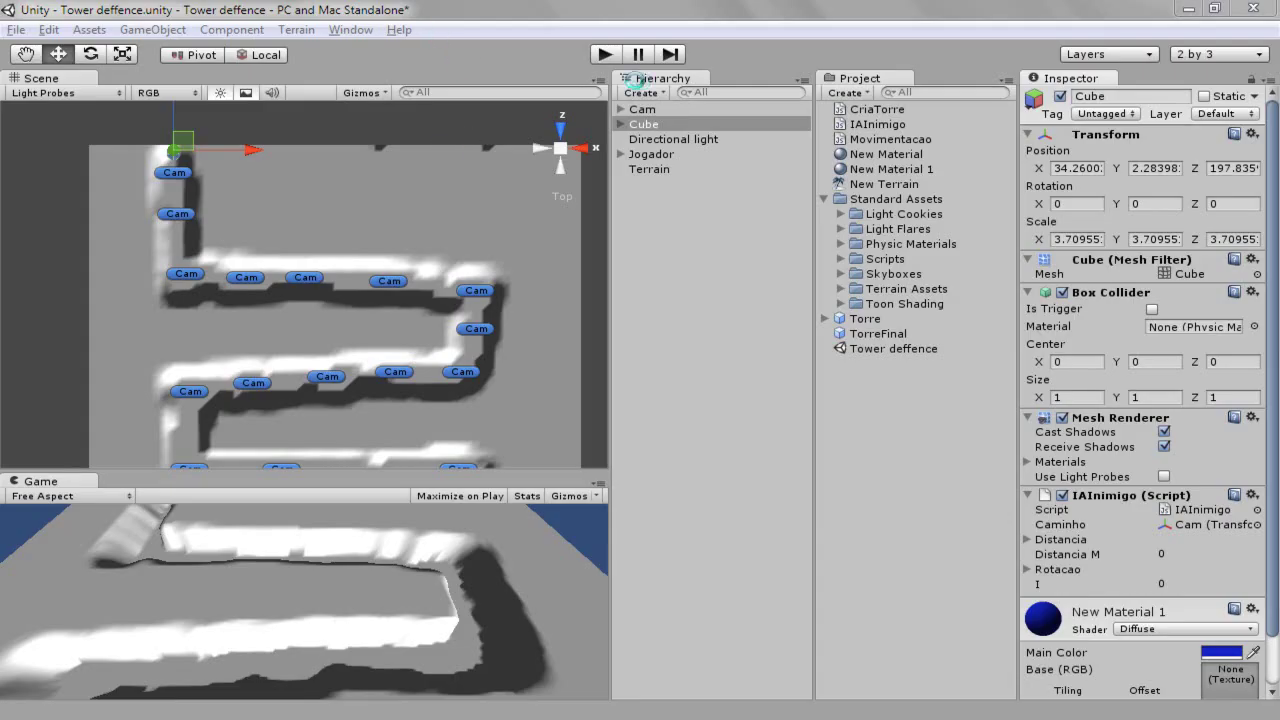
# Step: Run the game, follow the cube down the lower track, pause it, and return to MonoDevelop
pyautogui.click(604, 54)
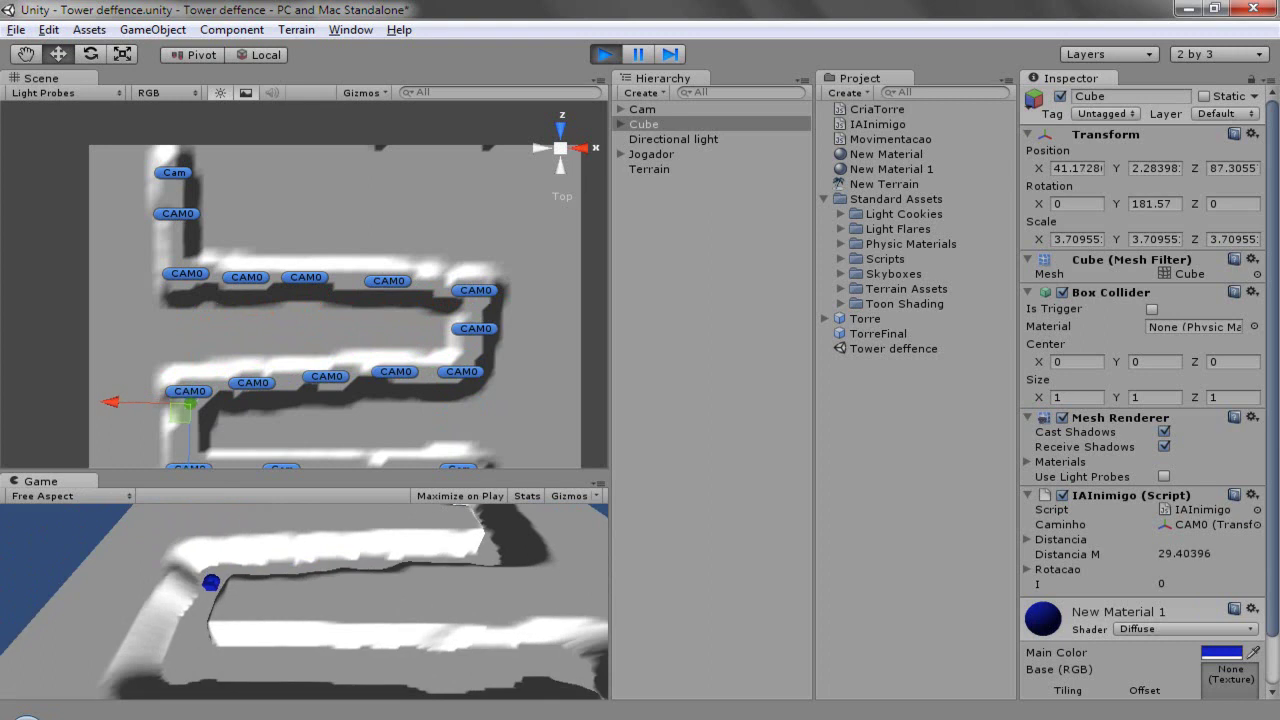
pyautogui.moveTo(298, 407); pyautogui.dragTo(341, 185, button='middle')
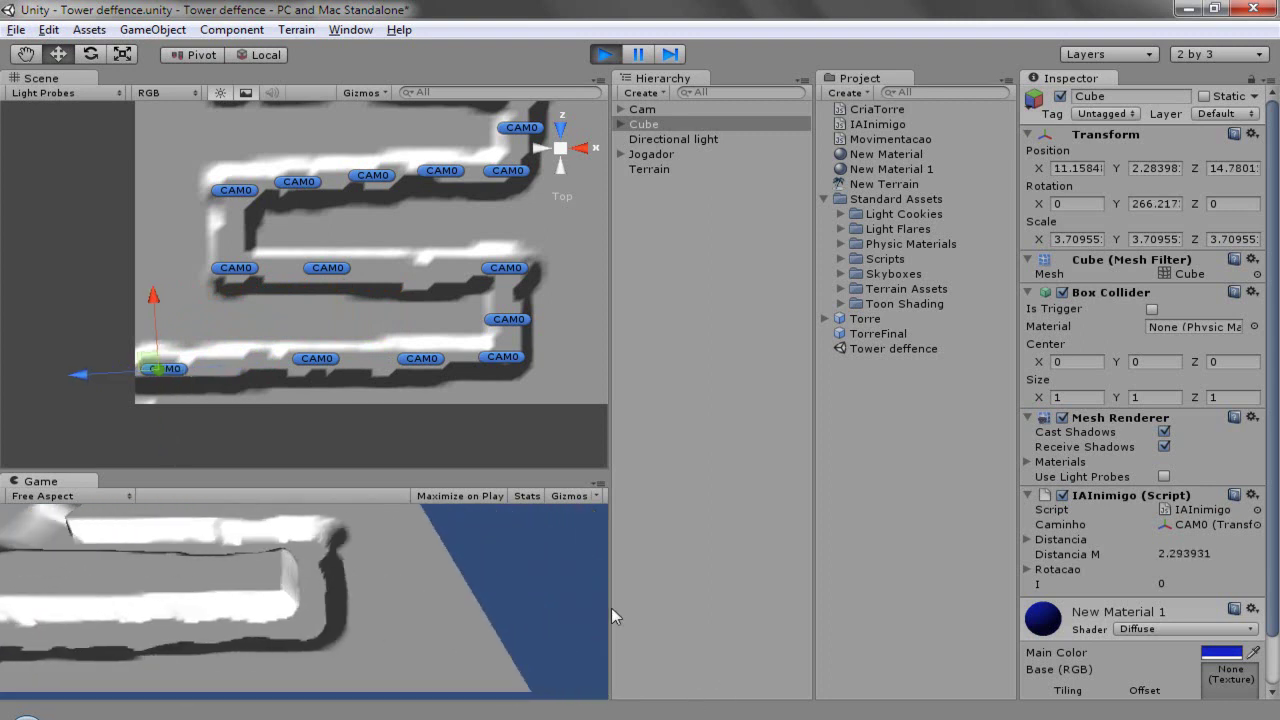
pyautogui.click(634, 54)
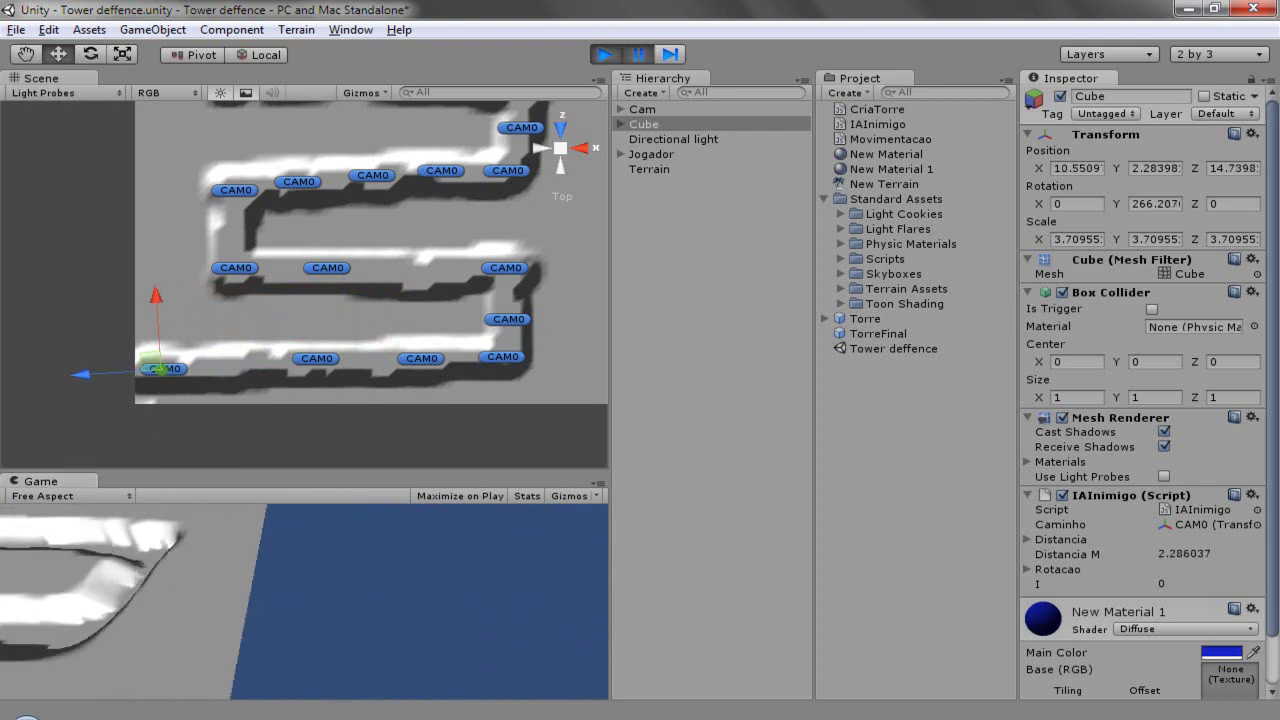
pyautogui.hotkey('alt', 'Tab')
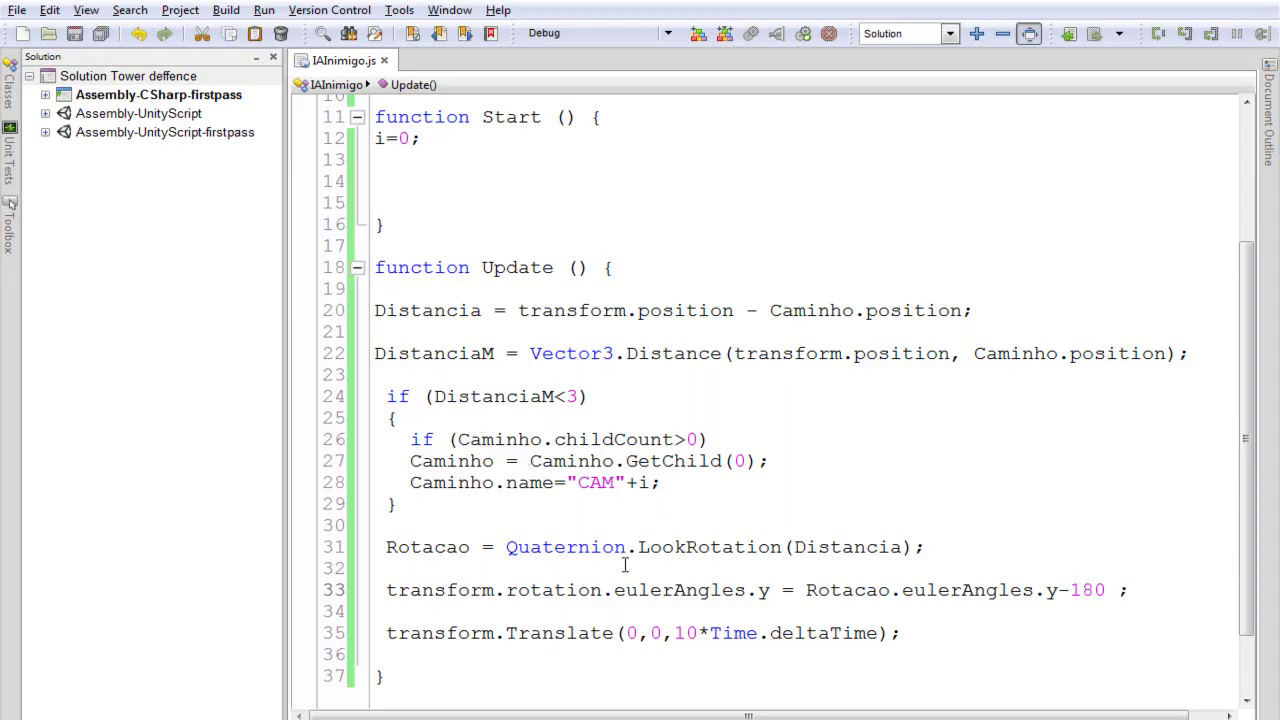
pyautogui.scroll(-2, 522, 533)
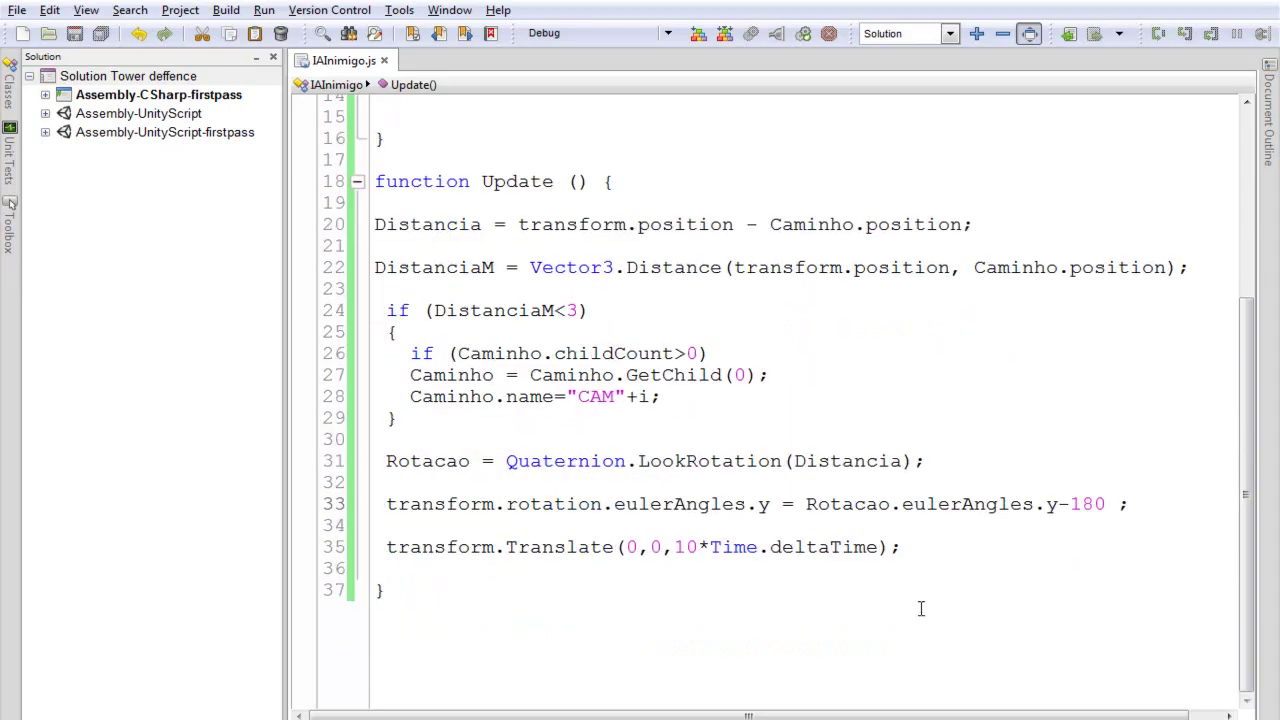
pyautogui.scroll(3, 614, 560)
pyautogui.scroll(2, 614, 560)
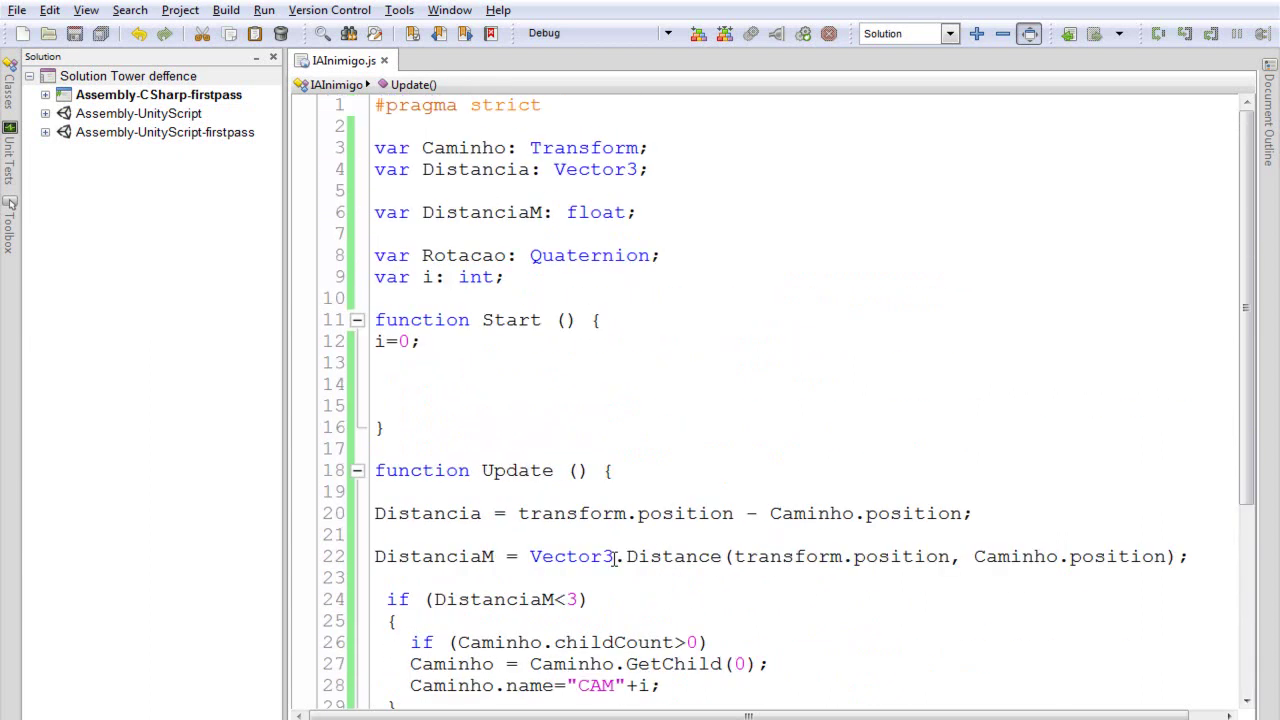
pyautogui.scroll(-4, 614, 560)
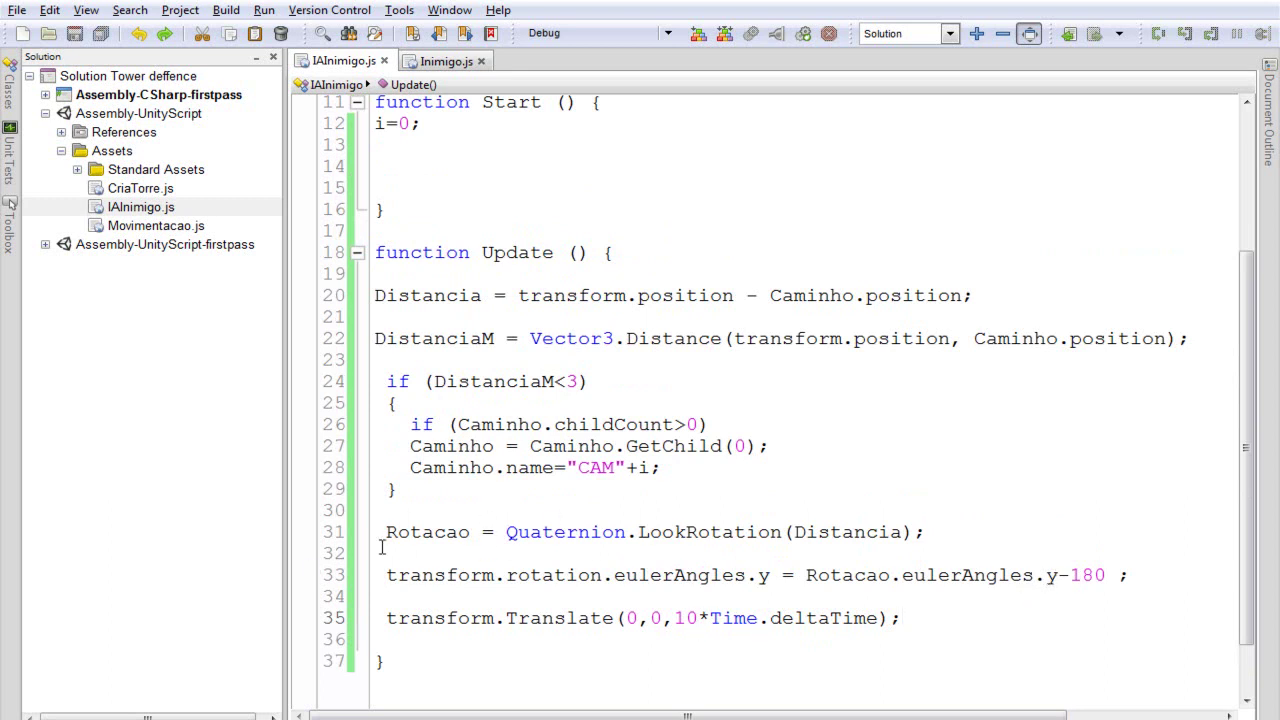
pyautogui.doubleClick(430, 536)
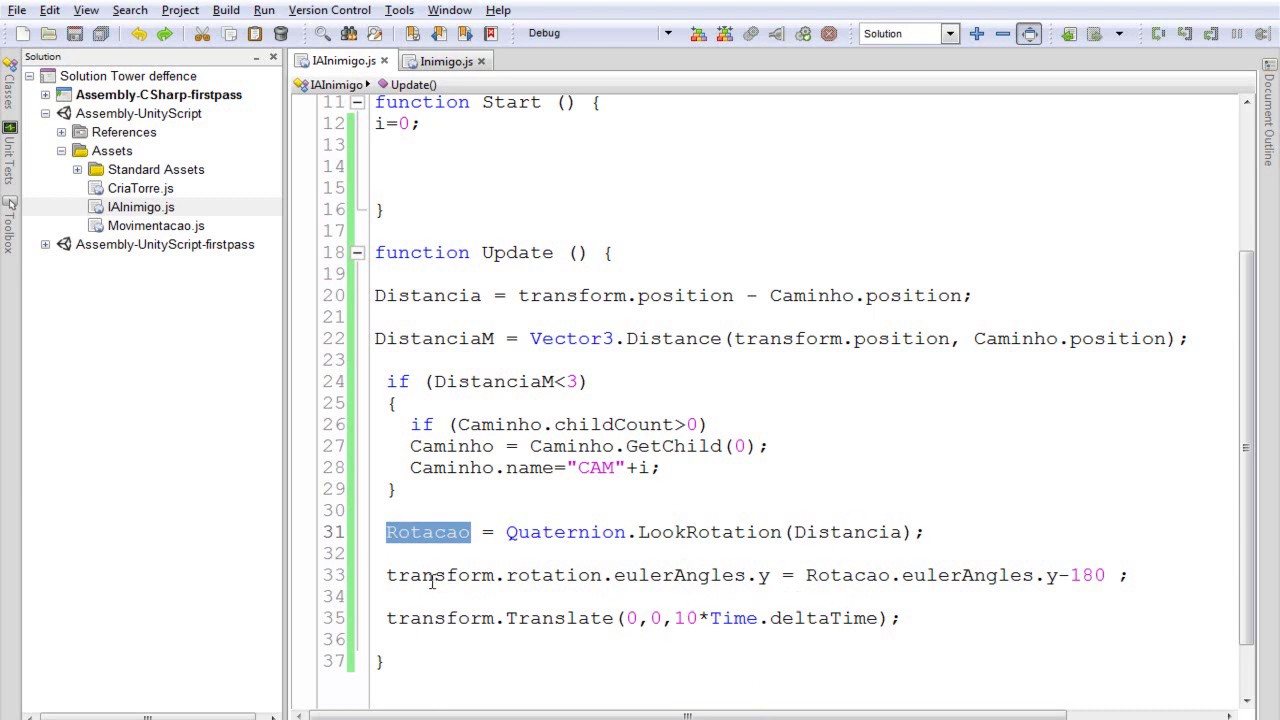
pyautogui.doubleClick(848, 536)
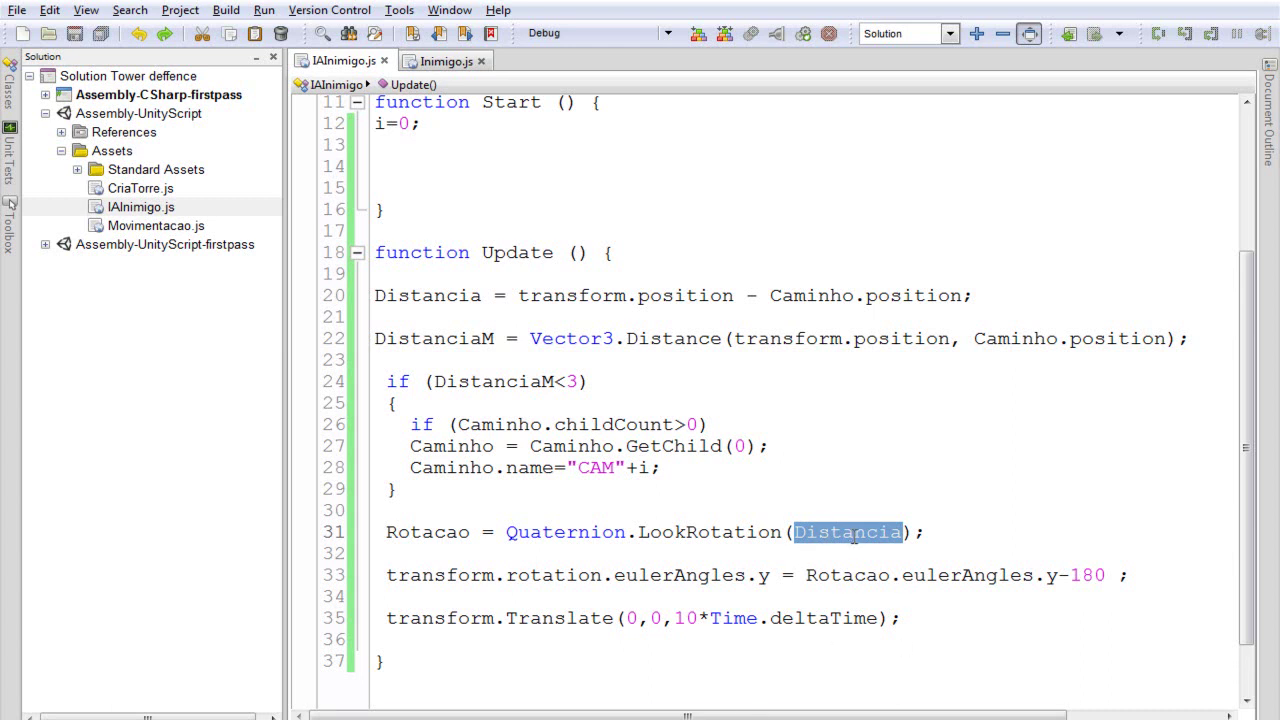
pyautogui.doubleClick(428, 532)
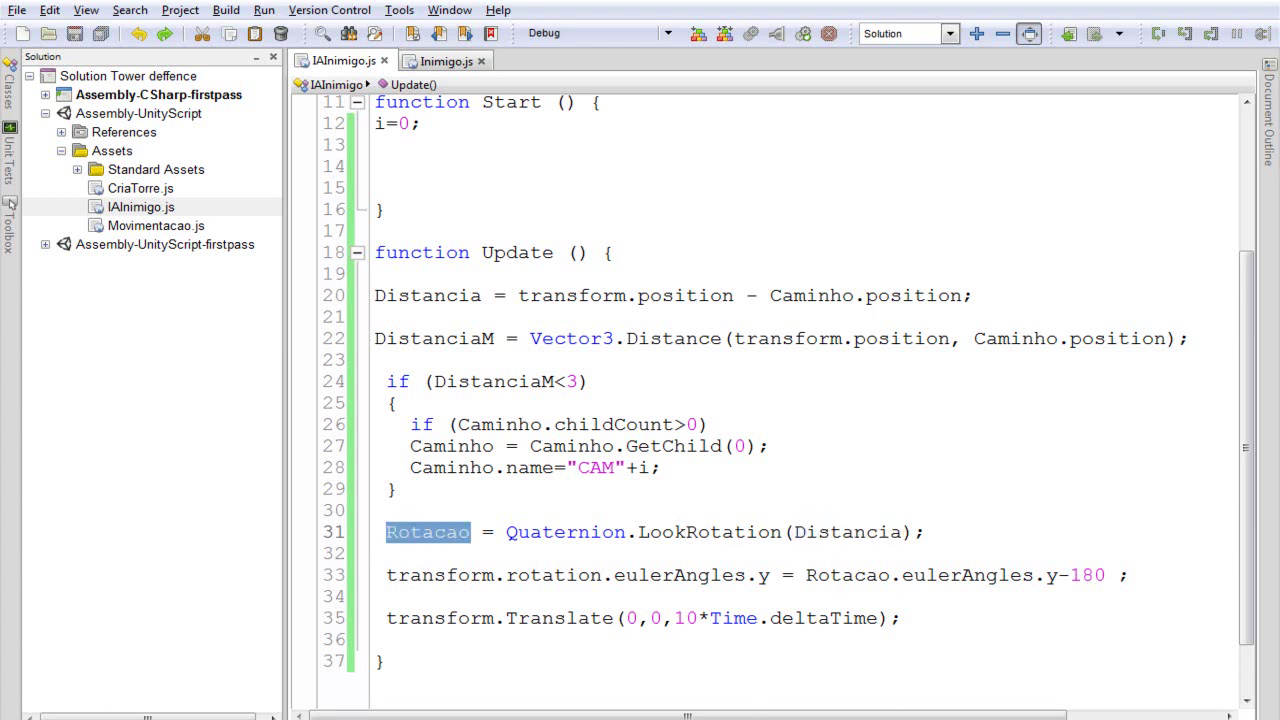
pyautogui.scroll(4, 512, 639)
# Step: Add 'var AjudaRotacao: float;' on a new line after the Rotacao declaration
pyautogui.click(721, 263)
pyautogui.press('Return')
pyautogui.press('Return')
pyautogui.write('var ')
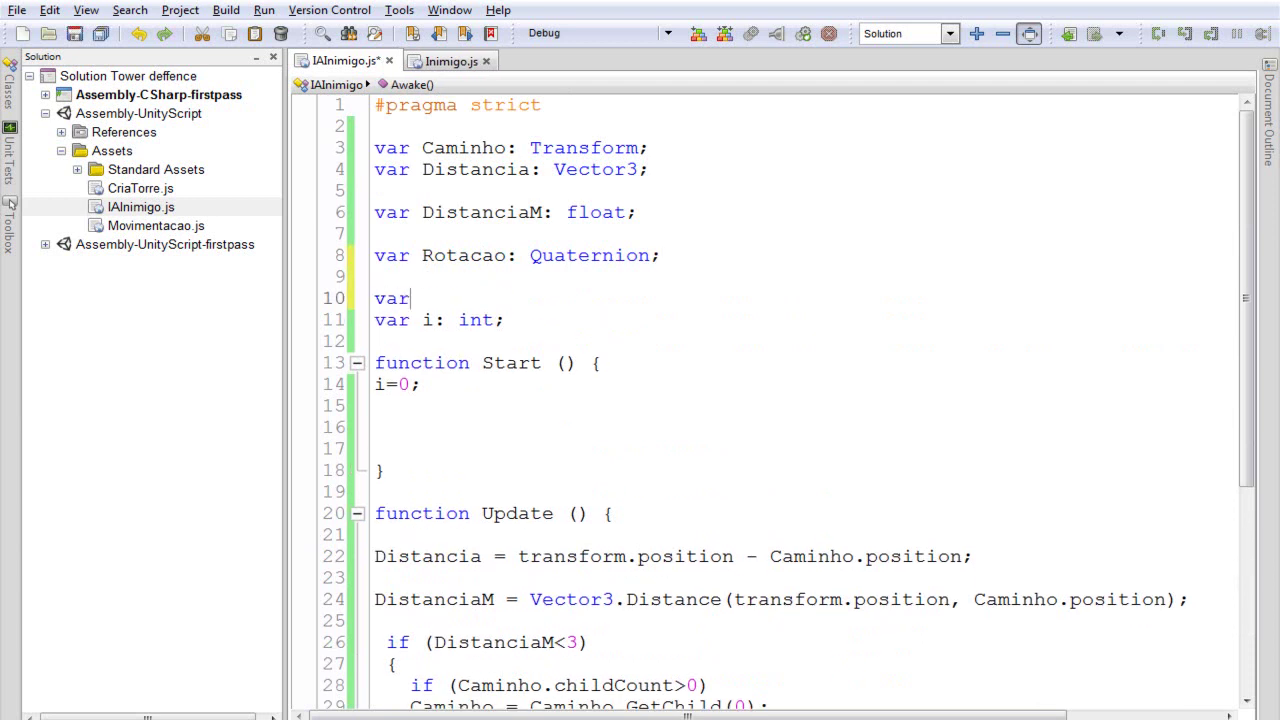
pyautogui.write('Ajuda')
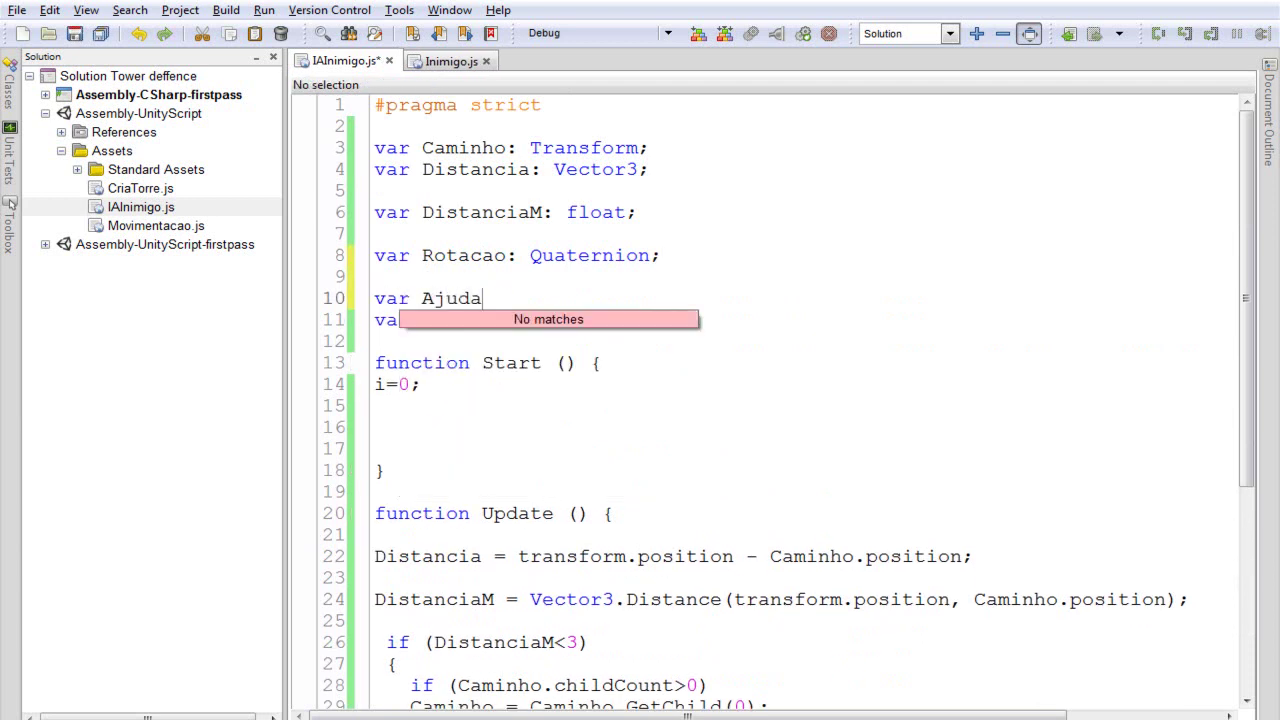
pyautogui.write('Rotacao: ')
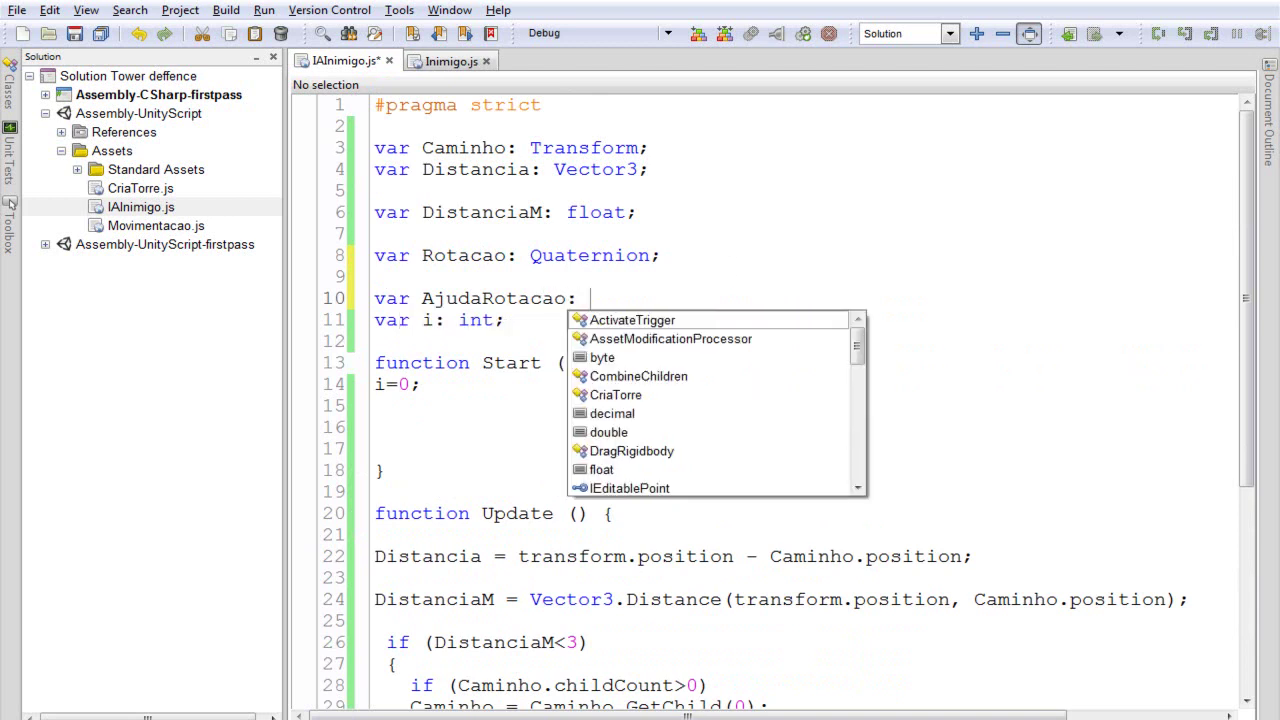
pyautogui.write('flo')
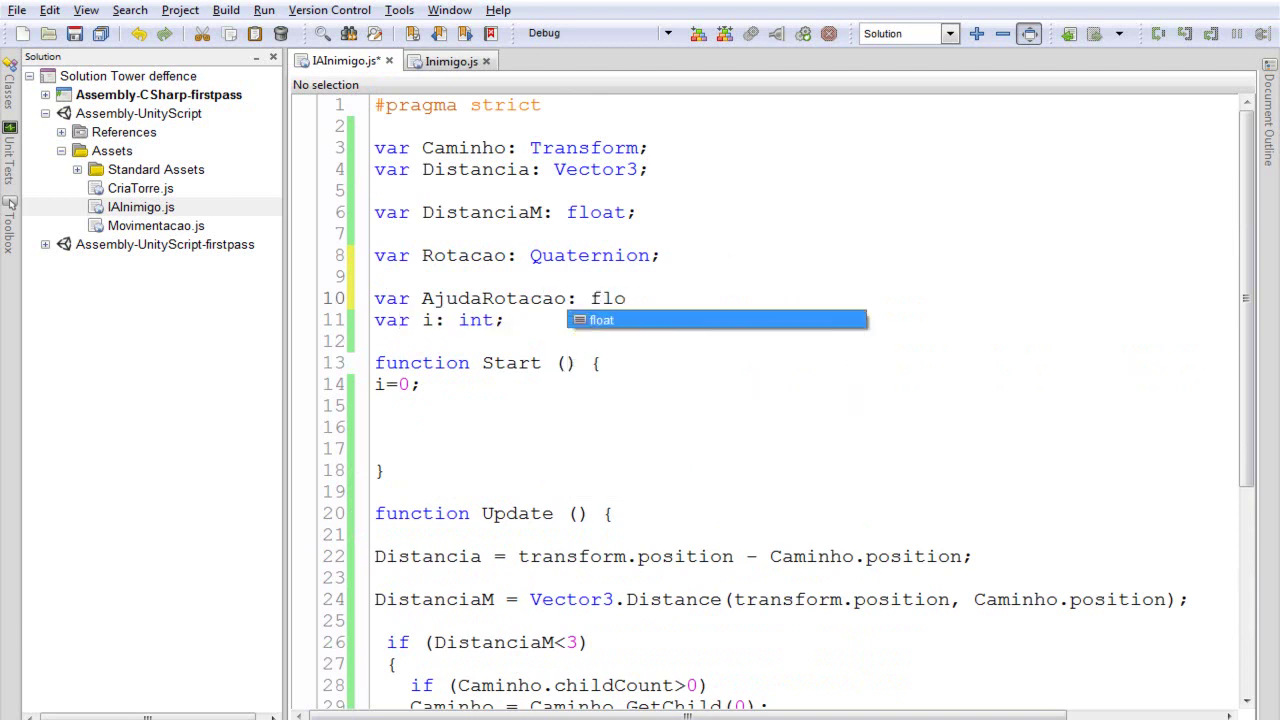
pyautogui.press('Return')
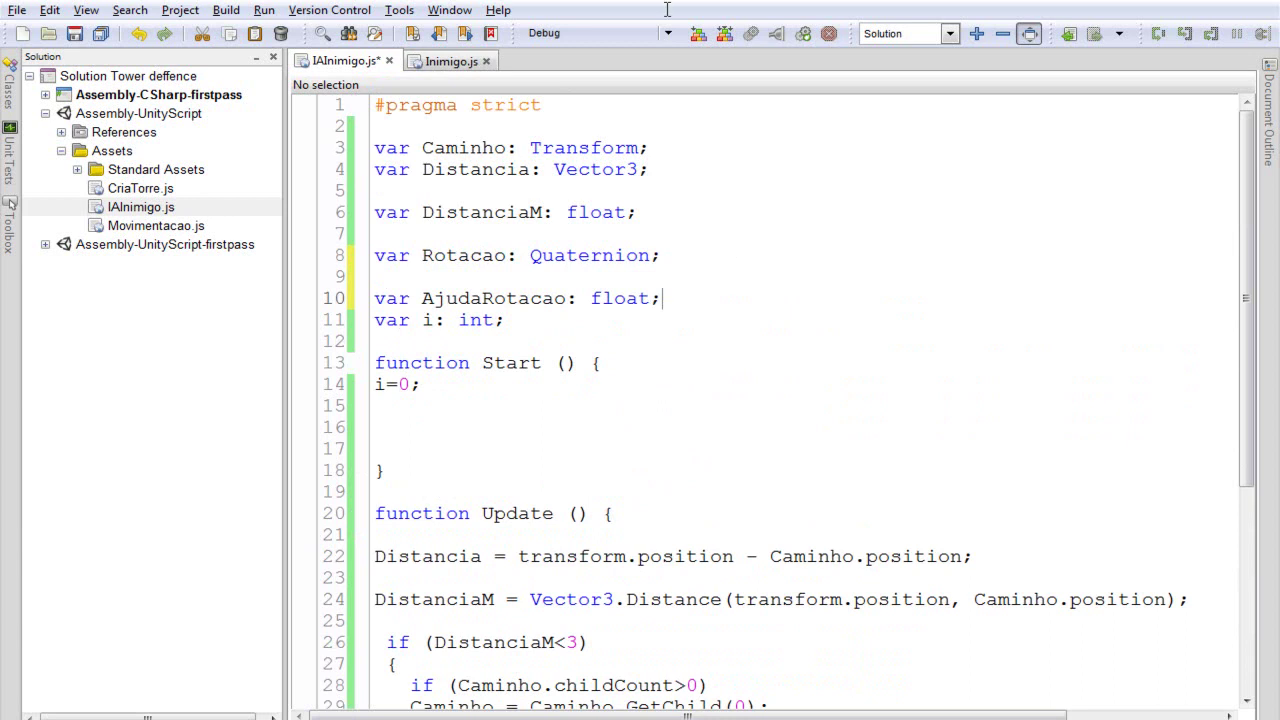
pyautogui.doubleClick(520, 300)
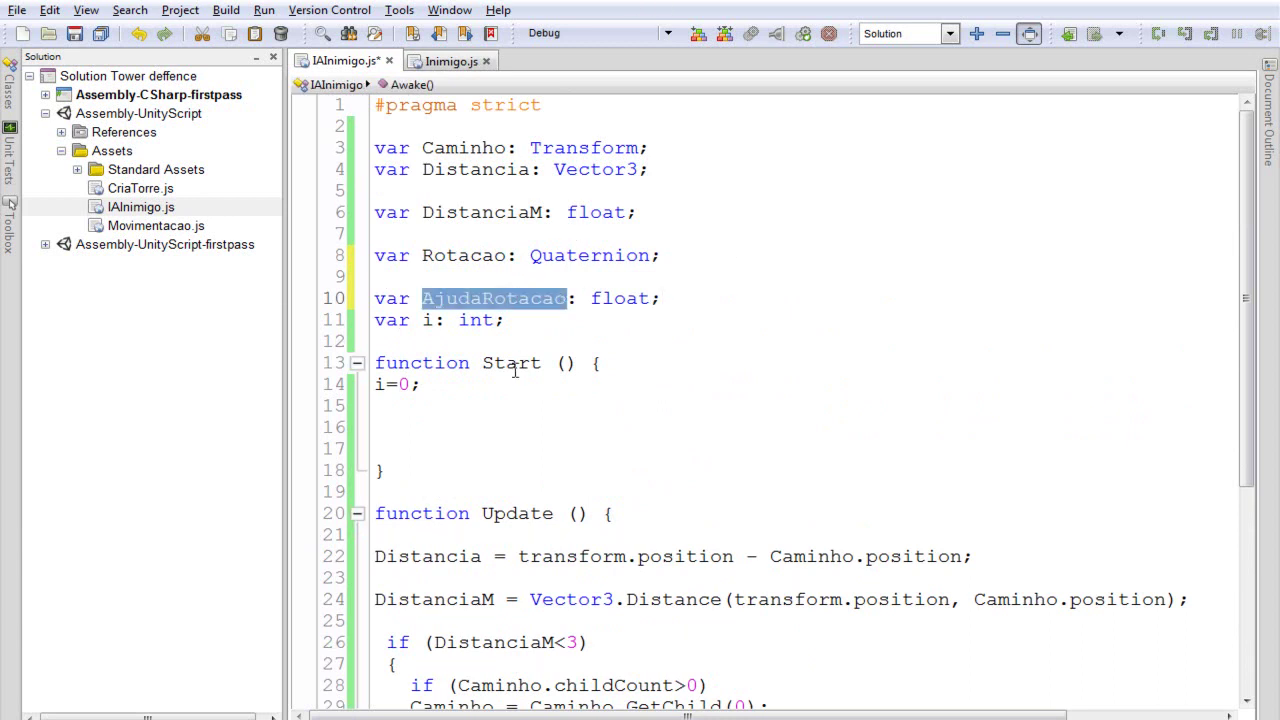
pyautogui.scroll(-5, 517, 480)
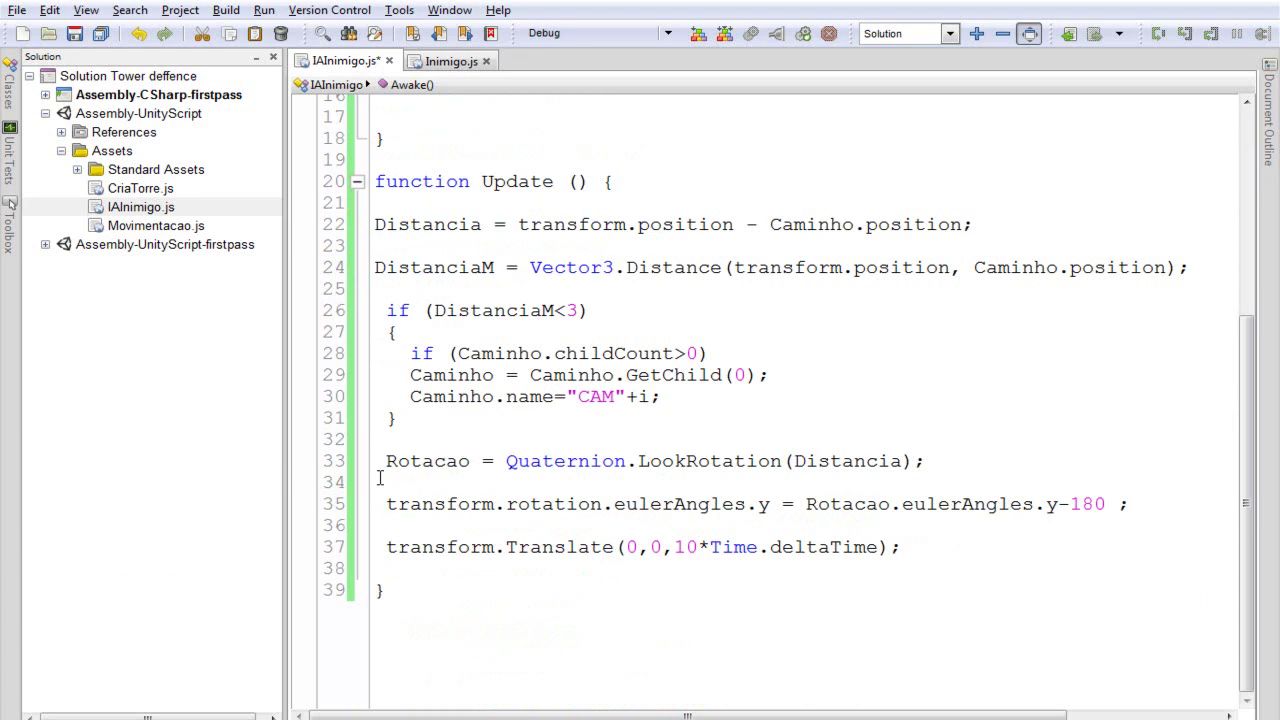
# Step: In Update, start the line 'AjudaRotacao = transform.rotation.eulerAngles.y' using a copied expression
pyautogui.click(391, 528)
pyautogui.press('Return')
pyautogui.press('Up')
pyautogui.press('Return')
pyautogui.write('AjudaRotacao')
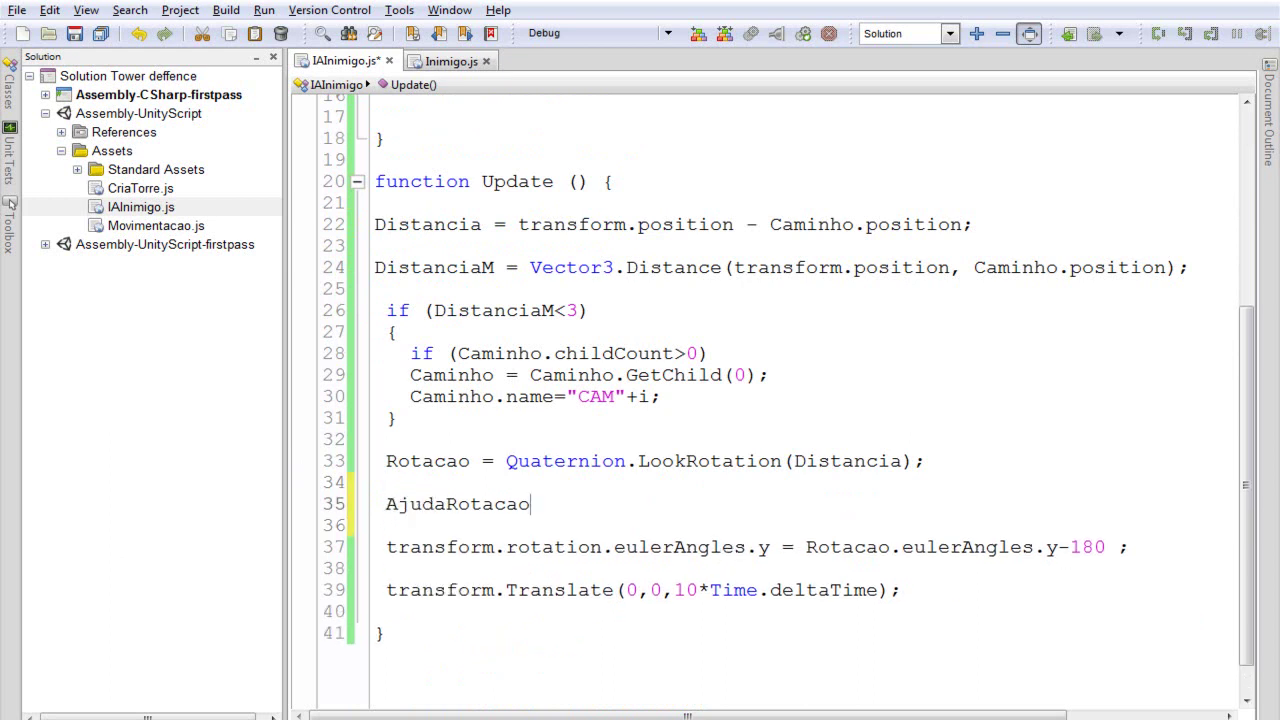
pyautogui.write(' =')
pyautogui.moveTo(769, 547)
pyautogui.mouseDown()
pyautogui.moveTo(540, 569)
pyautogui.moveTo(388, 545)
pyautogui.mouseUp()
pyautogui.hotkey('ctrl', 'c')
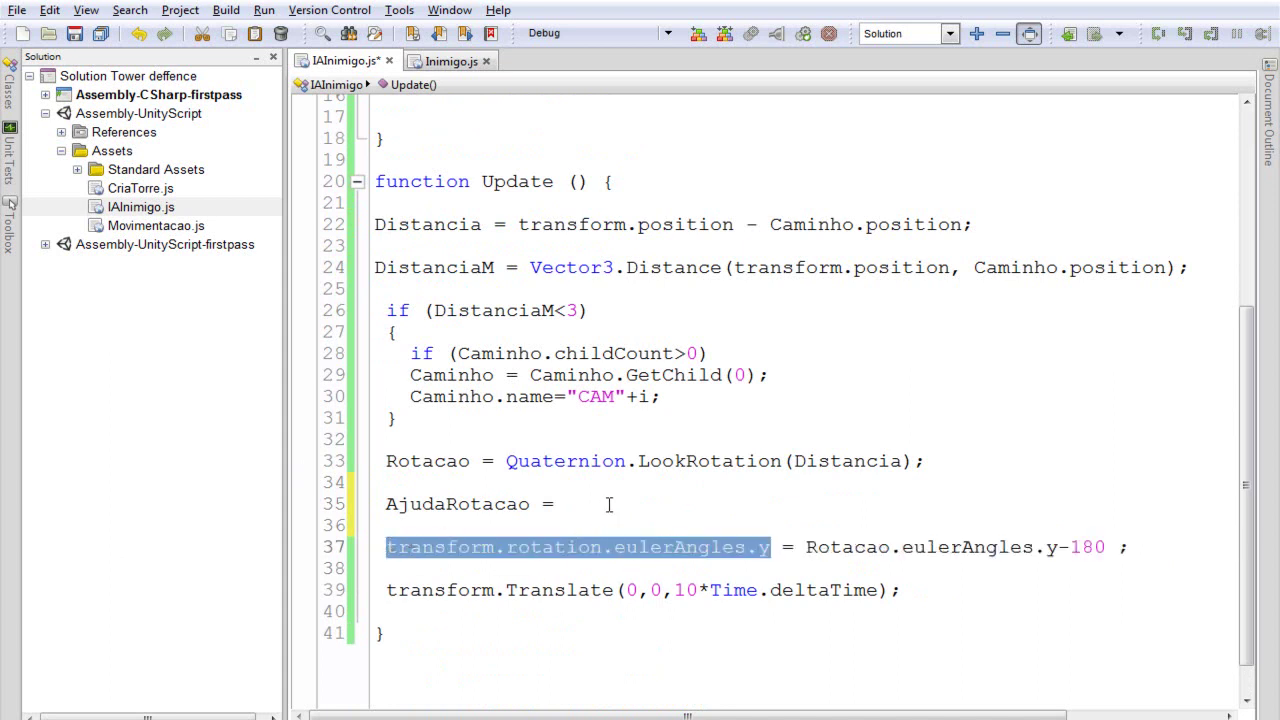
pyautogui.click(606, 504)
pyautogui.hotkey('ctrl', 'v')
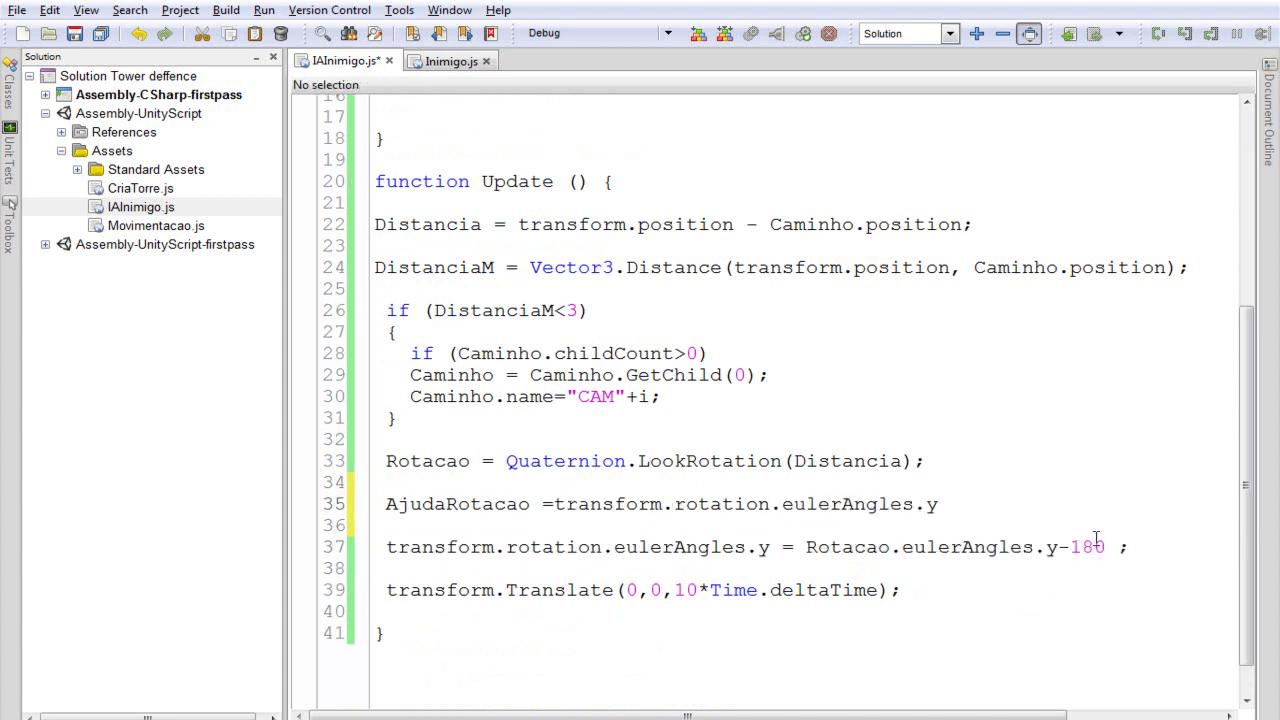
# Step: Finish the assignment with '-Rotacao.eulerAngles.y-180;'
pyautogui.moveTo(1106, 547); pyautogui.dragTo(806, 547)
pyautogui.click(981, 512)
pyautogui.write('-')
pyautogui.hotkey('ctrl', 'v')
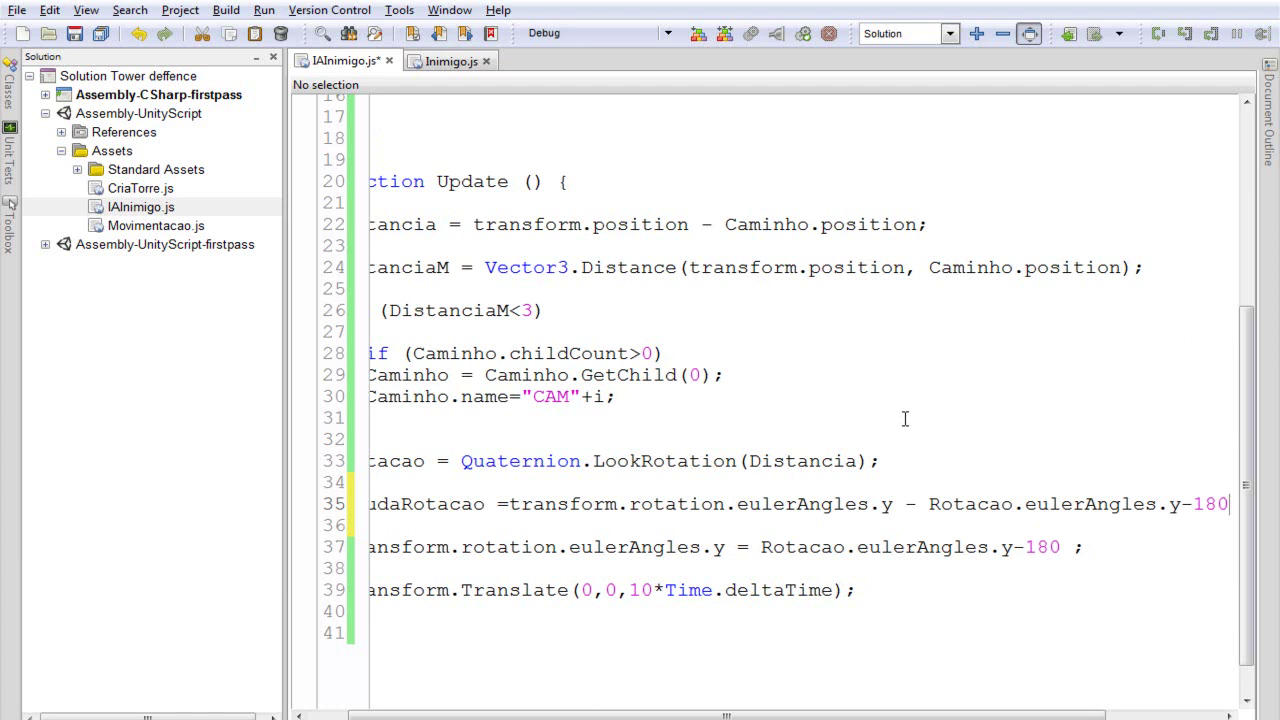
pyautogui.write(';')
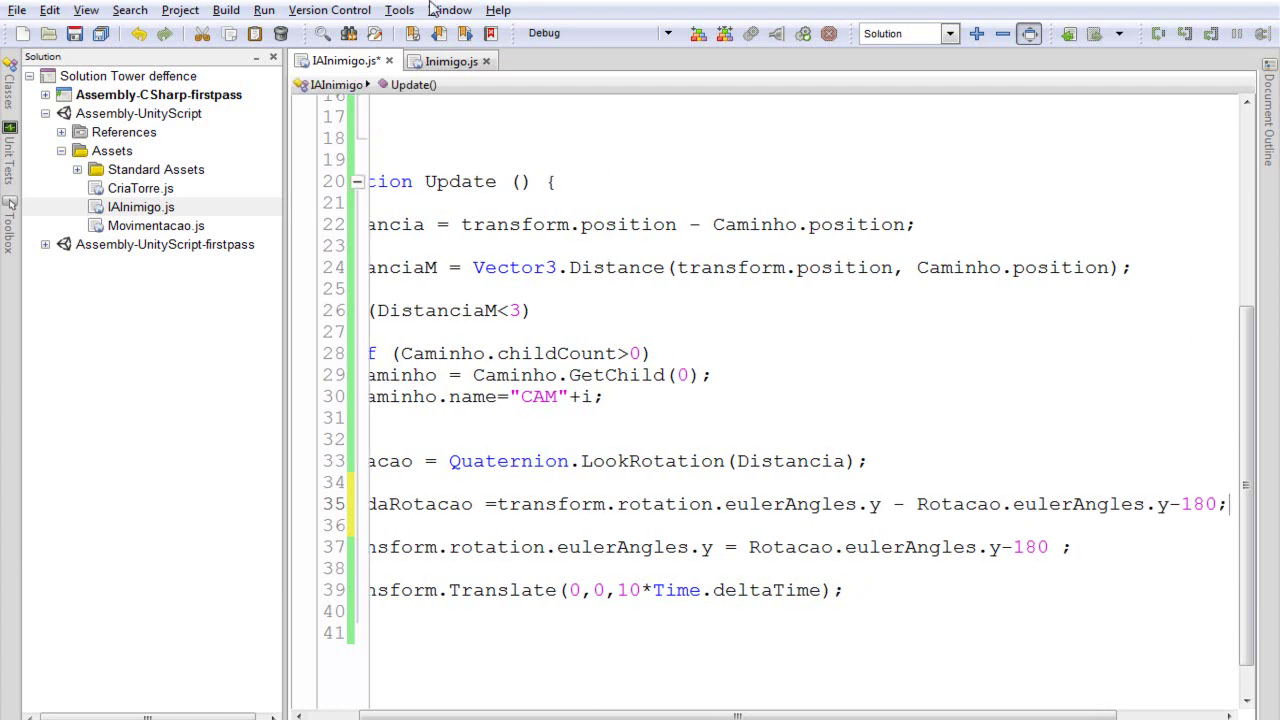
pyautogui.moveTo(738, 716); pyautogui.dragTo(721, 716)
pyautogui.hscroll(-3, 487, 689)
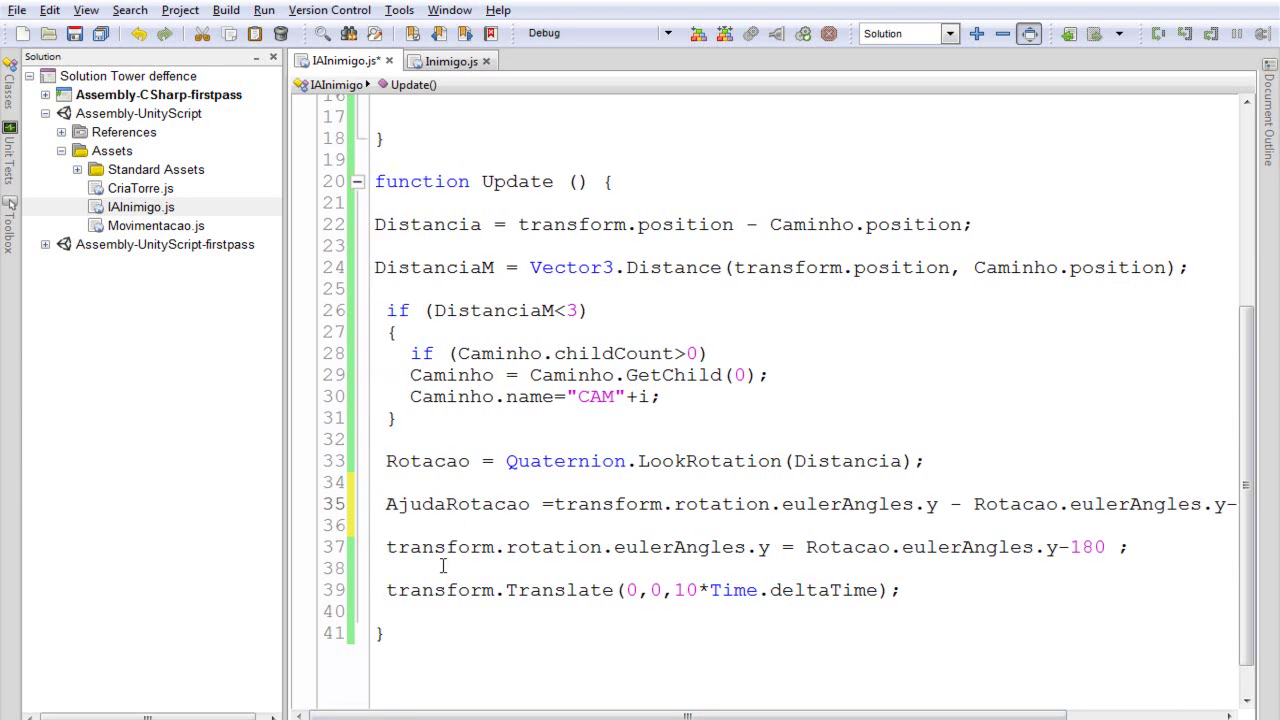
# Step: Save IAInimigo.js and switch to Unity, where the Cube shows Ajuda Rotacao at 0
pyautogui.doubleClick(457, 507)
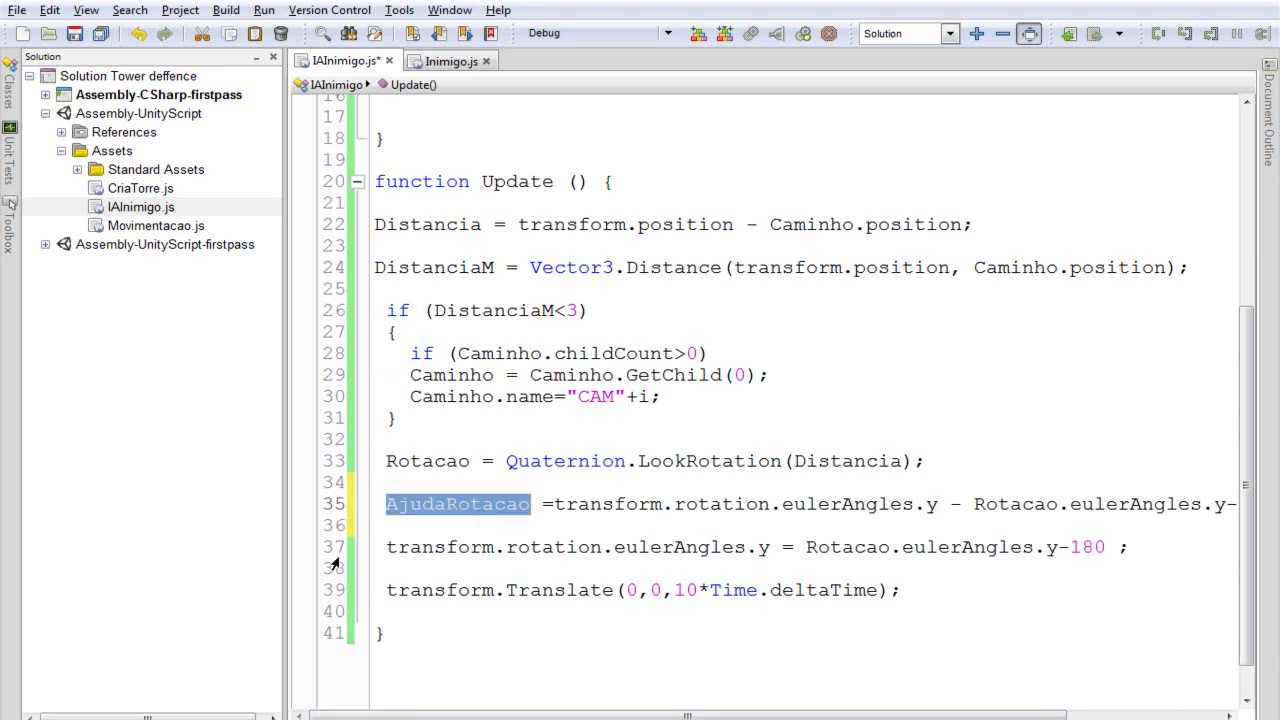
pyautogui.click(396, 526)
pyautogui.press('Return')
pyautogui.press('Return')
pyautogui.press('Up')
pyautogui.write('AjudaRotacao')
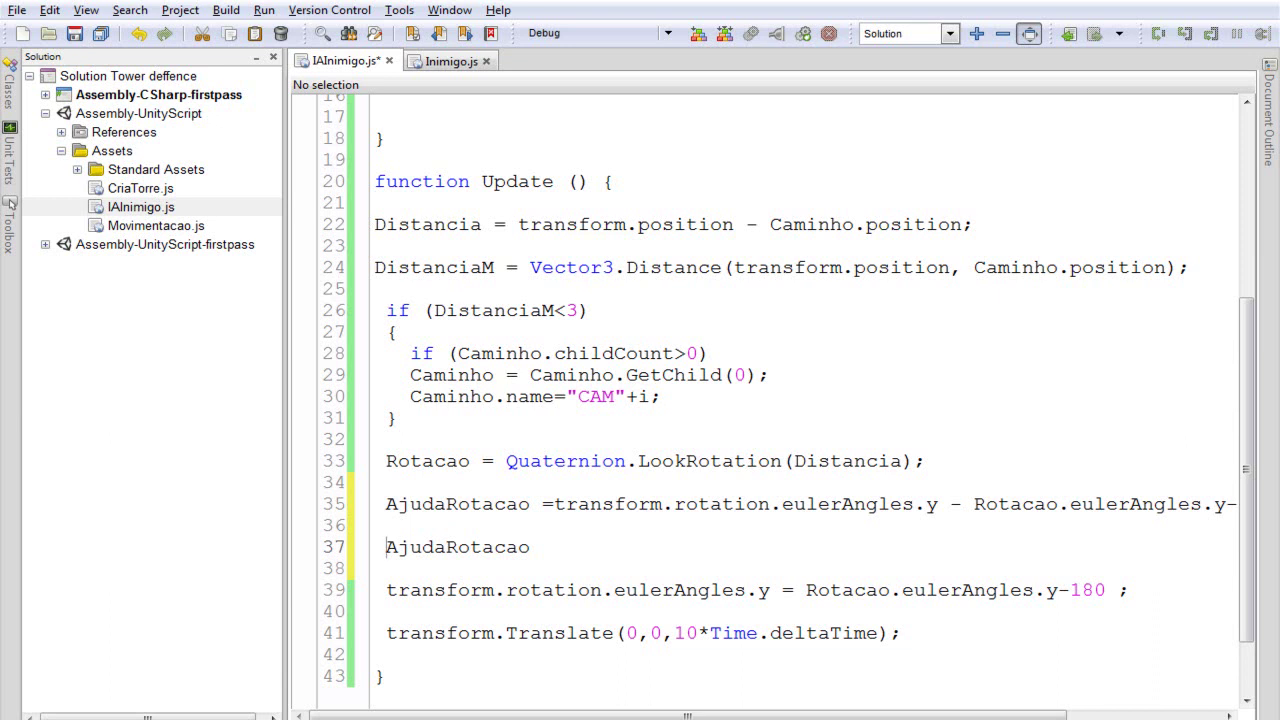
pyautogui.press('Delete')
pyautogui.press('Delete')
pyautogui.press('Delete')
pyautogui.press('Delete')
pyautogui.press('Delete')
pyautogui.press('Delete')
pyautogui.press('Delete')
pyautogui.press('Delete')
pyautogui.press('Delete')
pyautogui.press('Delete')
pyautogui.press('Delete')
pyautogui.press('Delete')
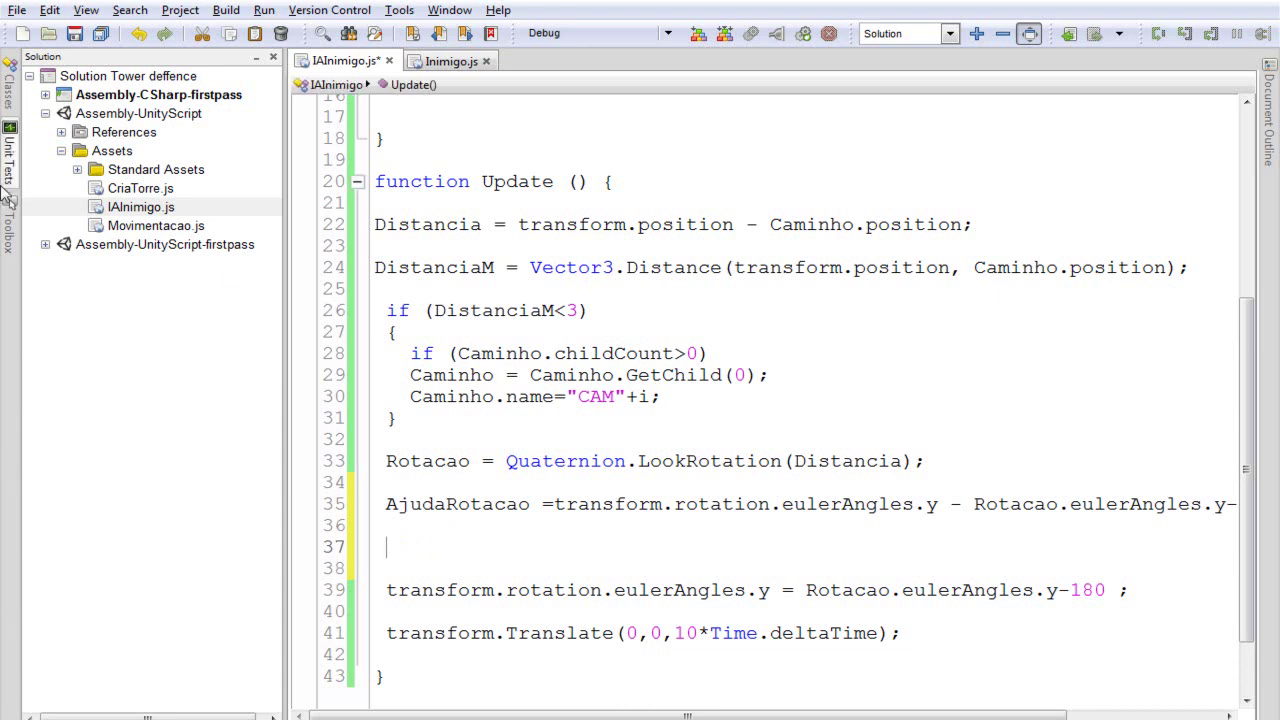
pyautogui.click(74, 34)
pyautogui.hotkey('alt', 'Tab')
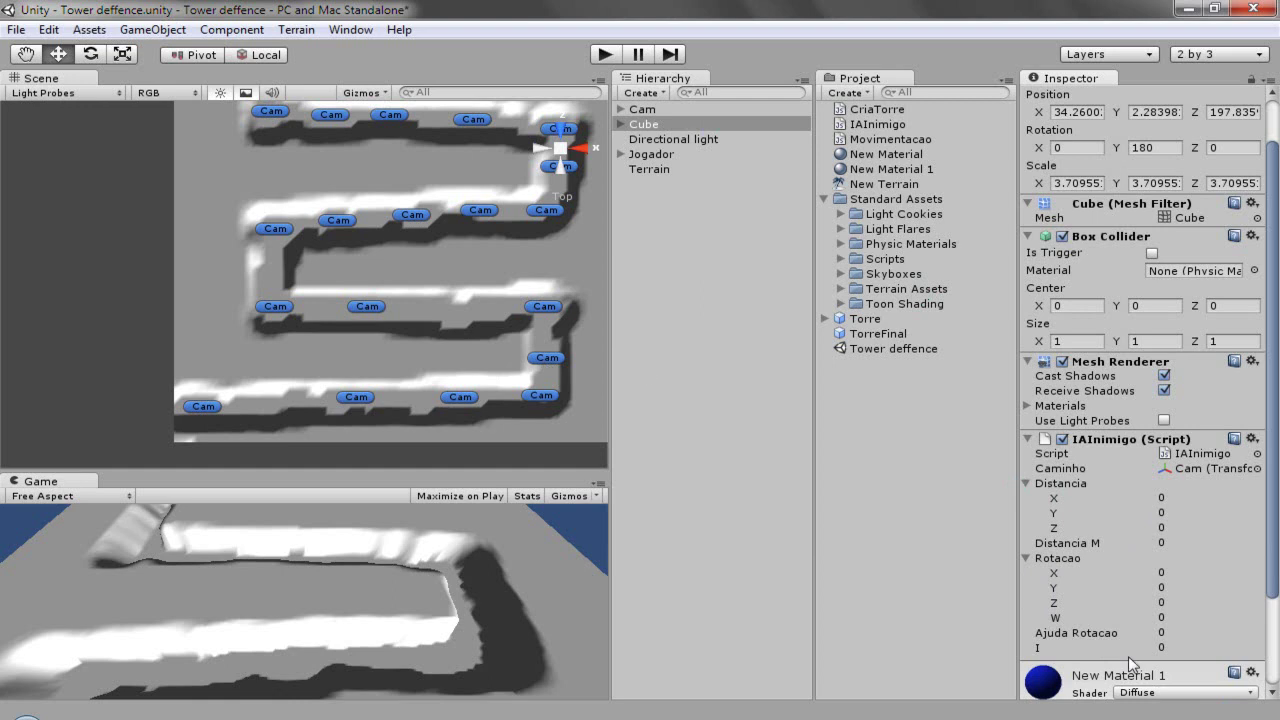
# Step: Collapse Rotacao and Distancia, zoom out, and play-test while Ajuda Rotacao holds at -360
pyautogui.click(1027, 558)
pyautogui.click(1027, 483)
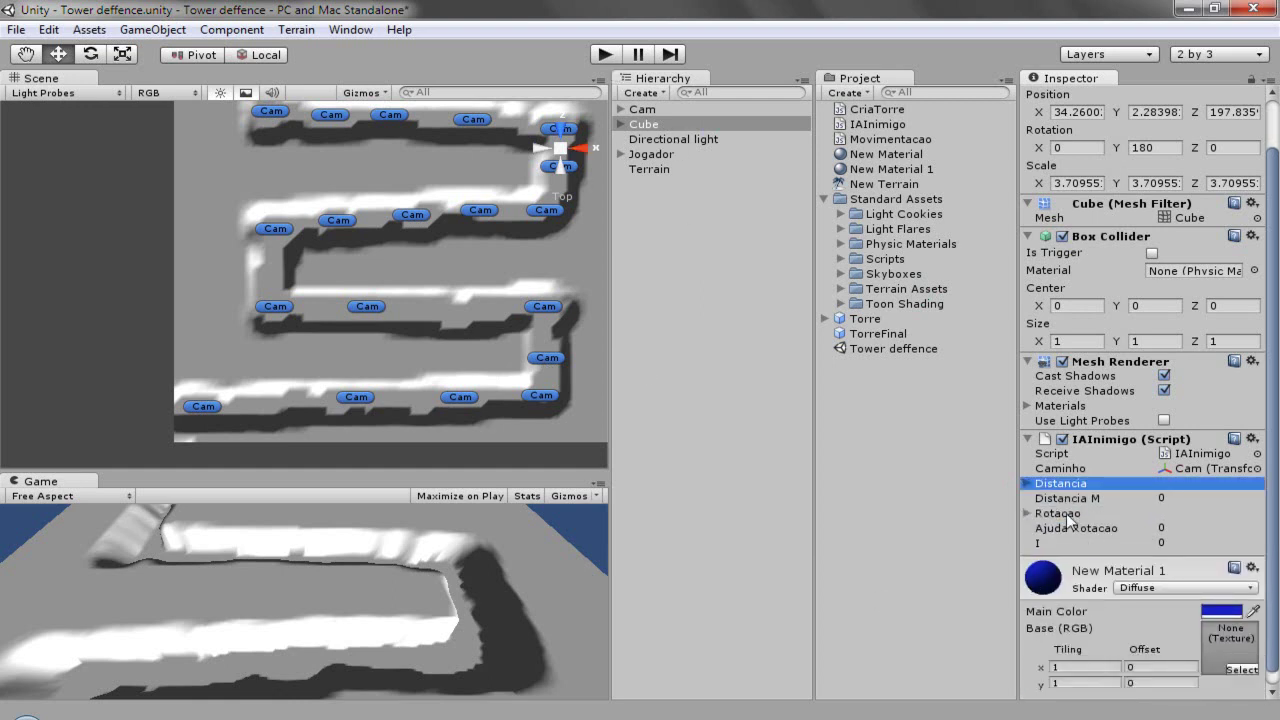
pyautogui.scroll(-2, 420, 402)
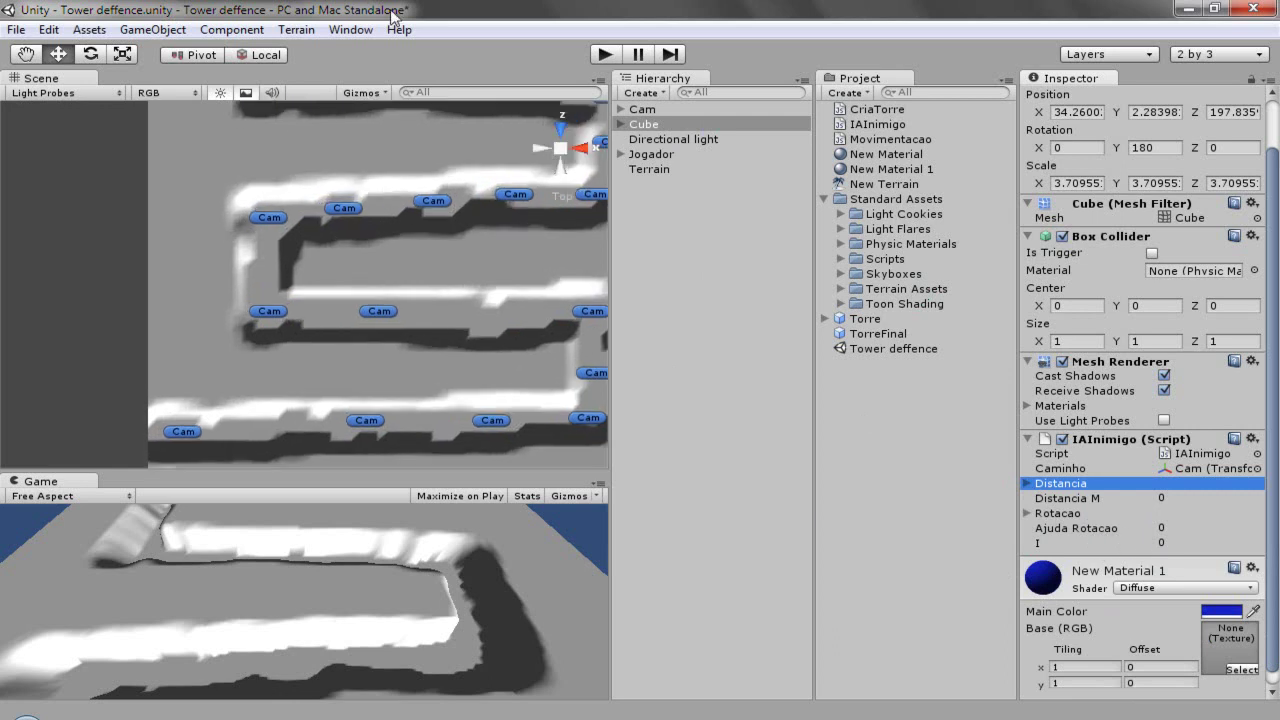
pyautogui.scroll(-3, 360, 251)
pyautogui.scroll(-2, 438, 208)
pyautogui.scroll(-1, 438, 208)
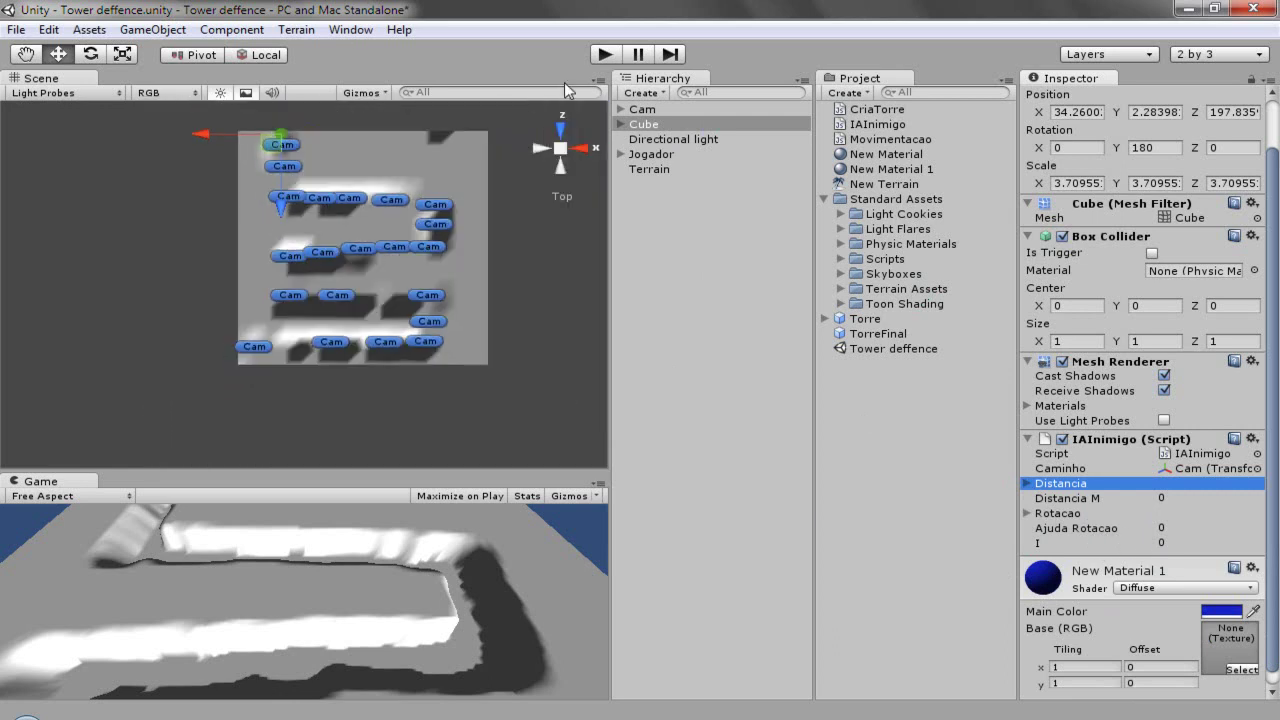
pyautogui.click(608, 55)
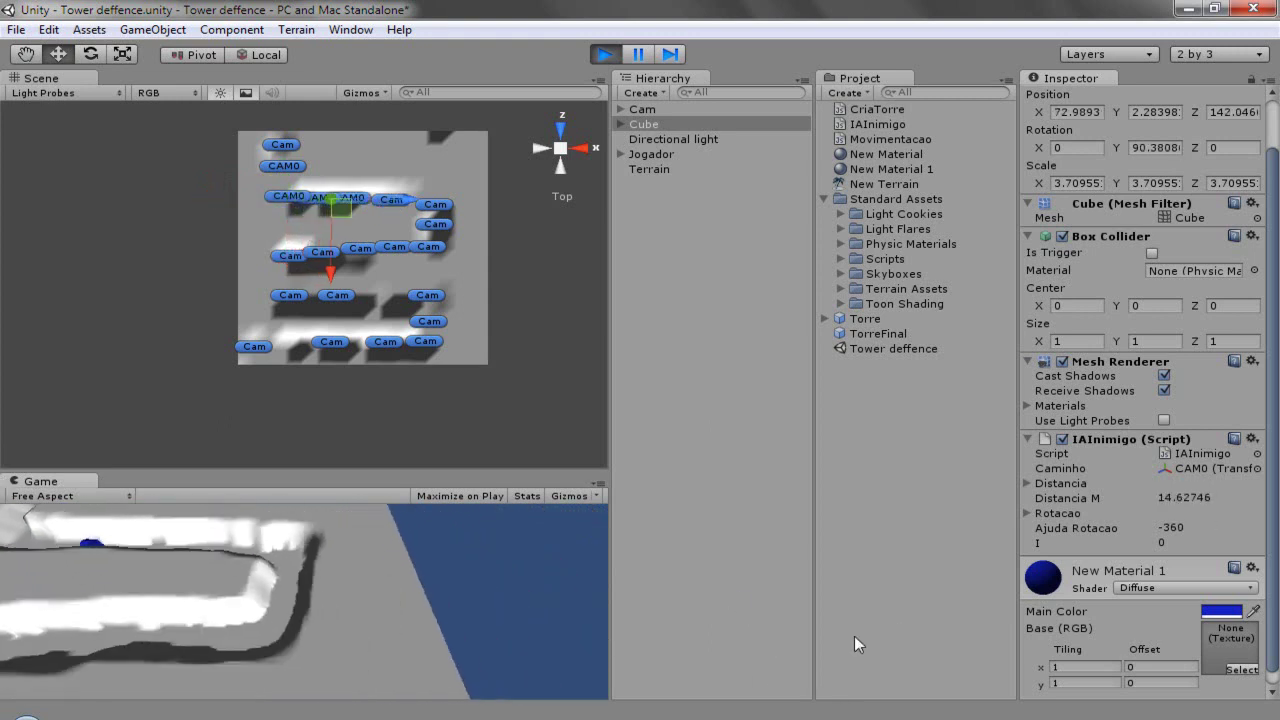
pyautogui.click(603, 55)
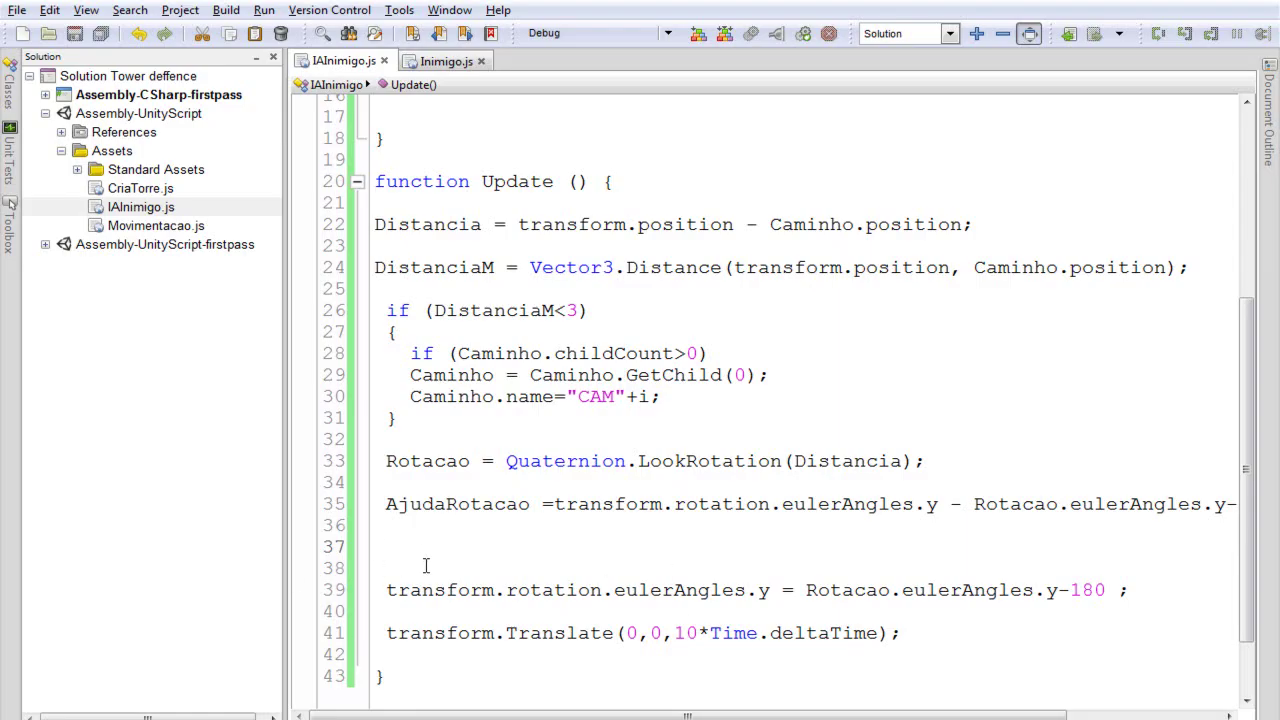
# Step: Add 'if (AjudaRotacao<0) AjudaRotacao +=360' below the assignment
pyautogui.write('if (AjudaRotacao<0')
pyautogui.scroll(5, 590, 255)
pyautogui.click(590, 255)
pyautogui.hotkey('ctrl', 'z')
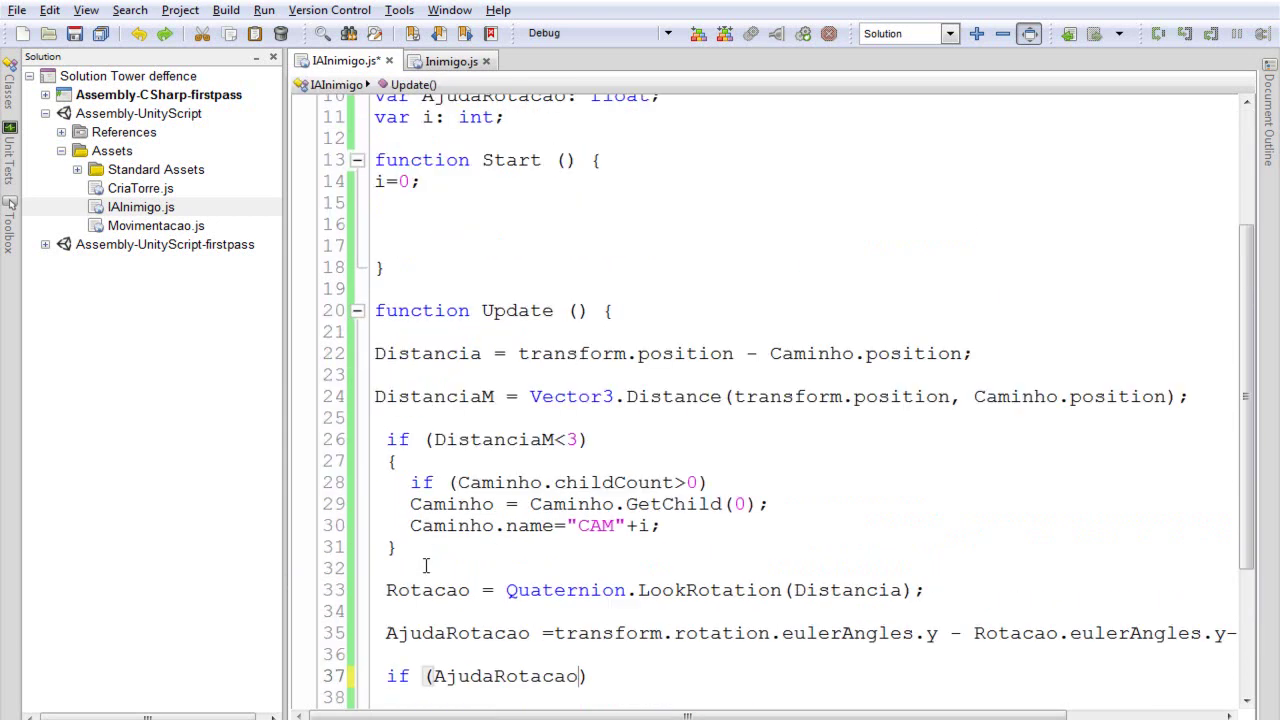
pyautogui.write('<0')
pyautogui.press('Return')
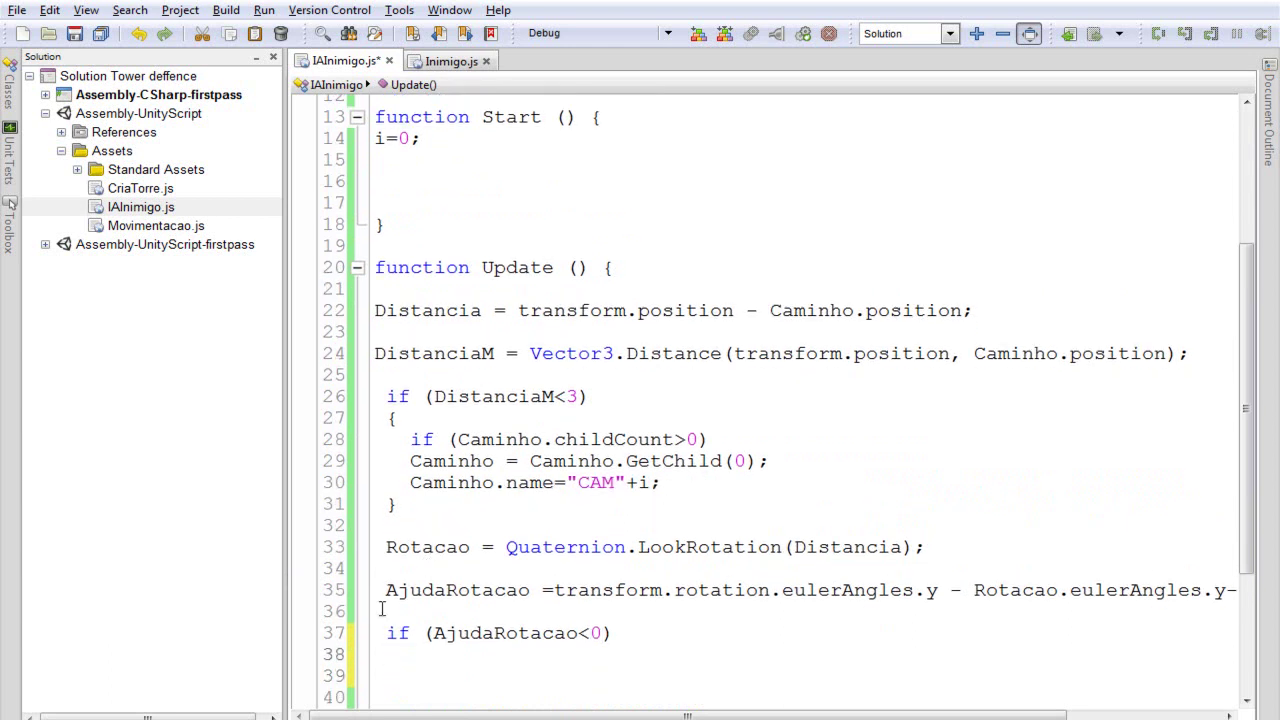
pyautogui.scroll(-3, 524, 510)
pyautogui.write('AjudaRotacao ')
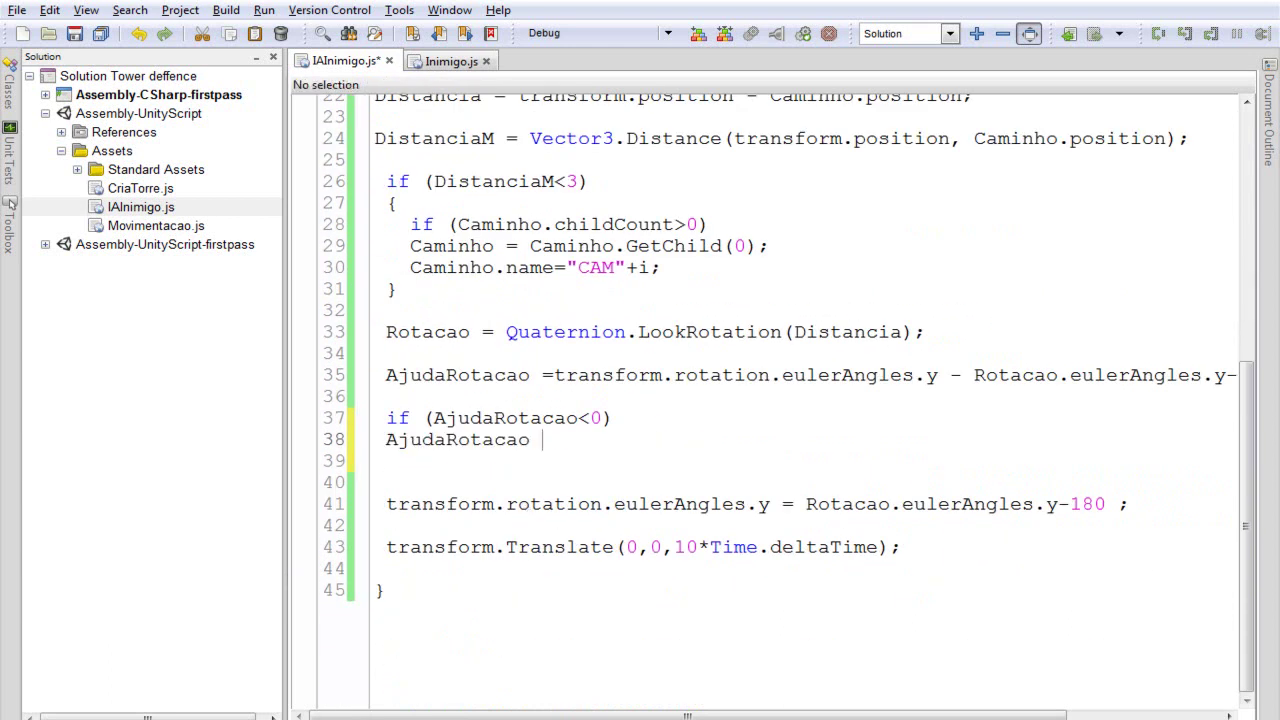
pyautogui.write('+=360;')
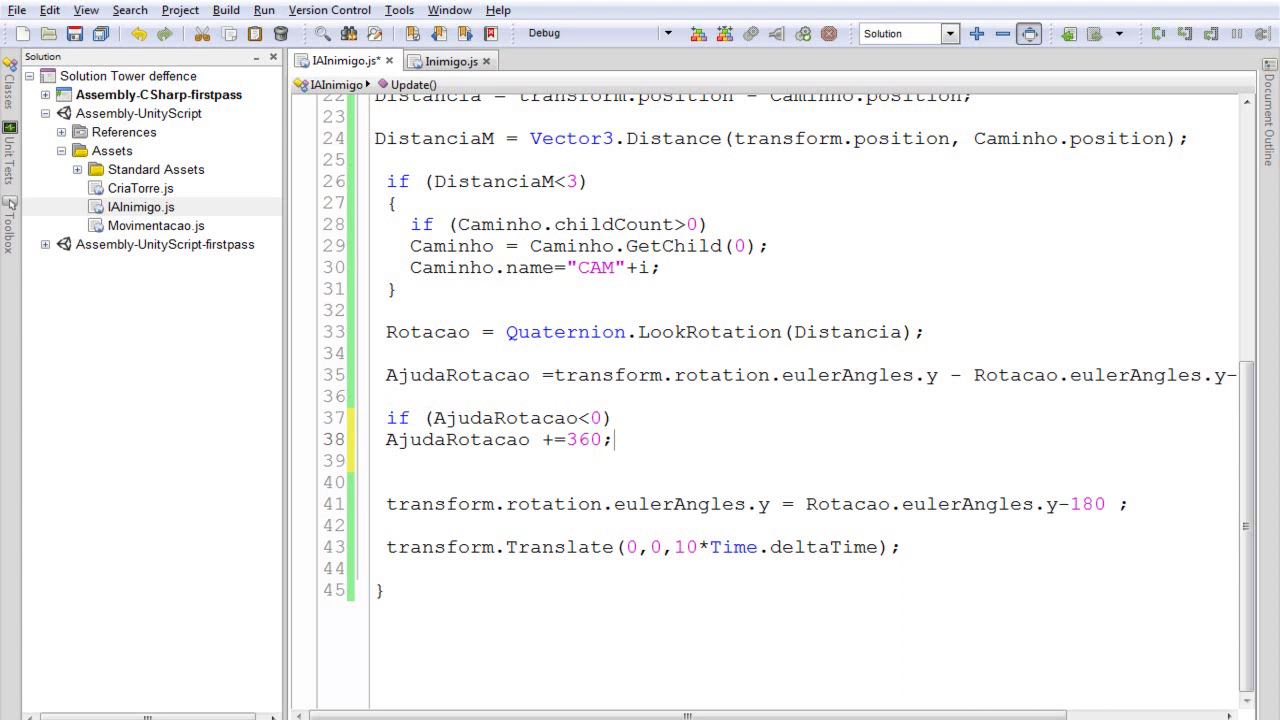
pyautogui.press('Return')
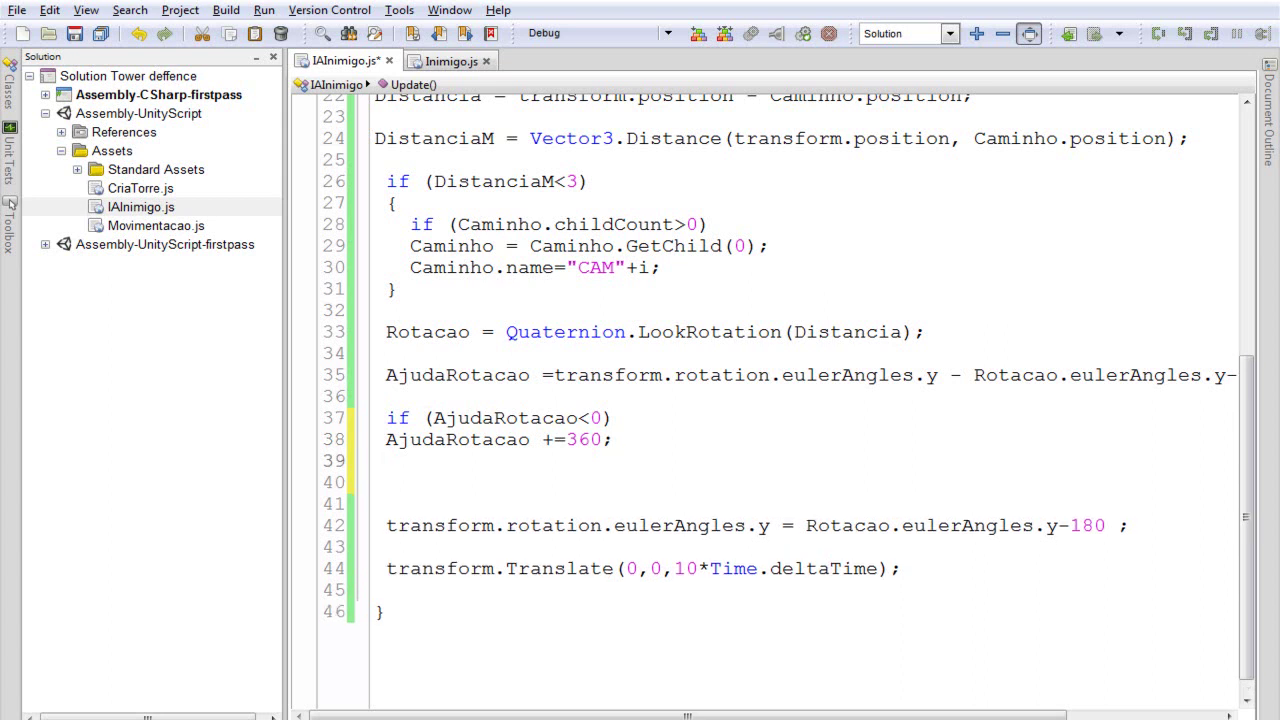
# Step: Add 'if (AjudaRotacao>360) AjudaRotacao -=360' on the following lines
pyautogui.write('if (')
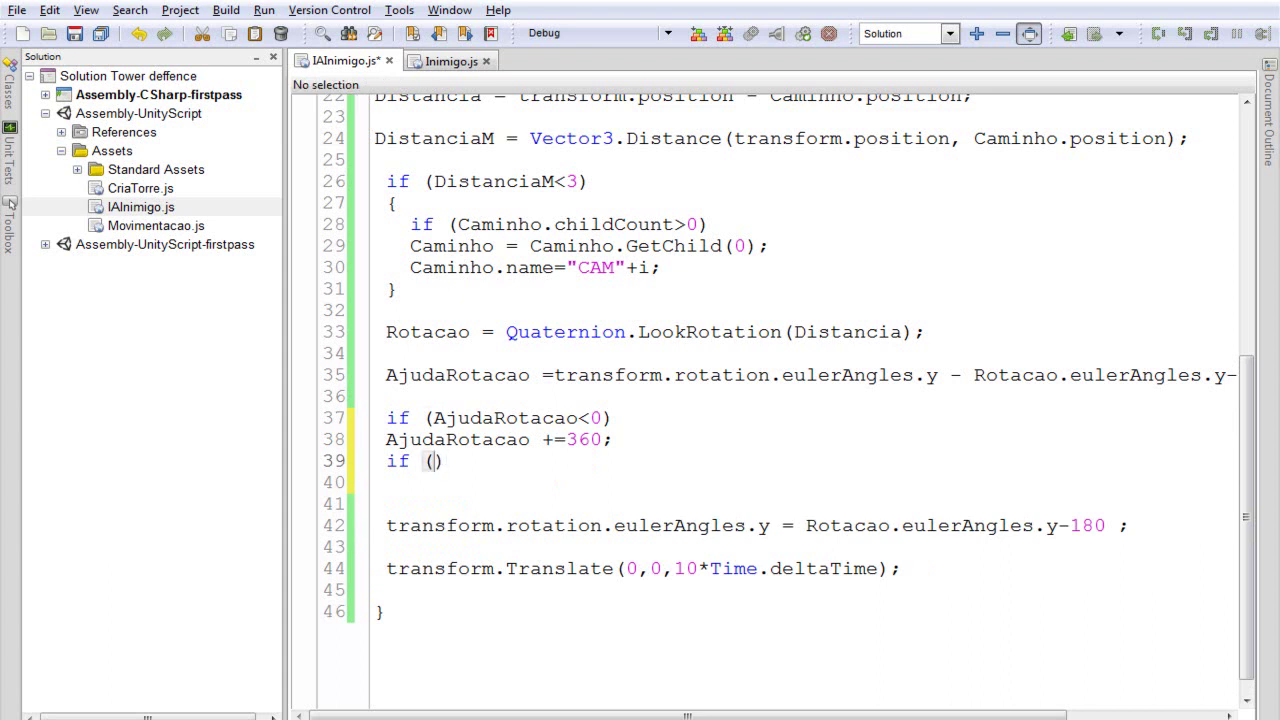
pyautogui.write('AjudaRotacao>')
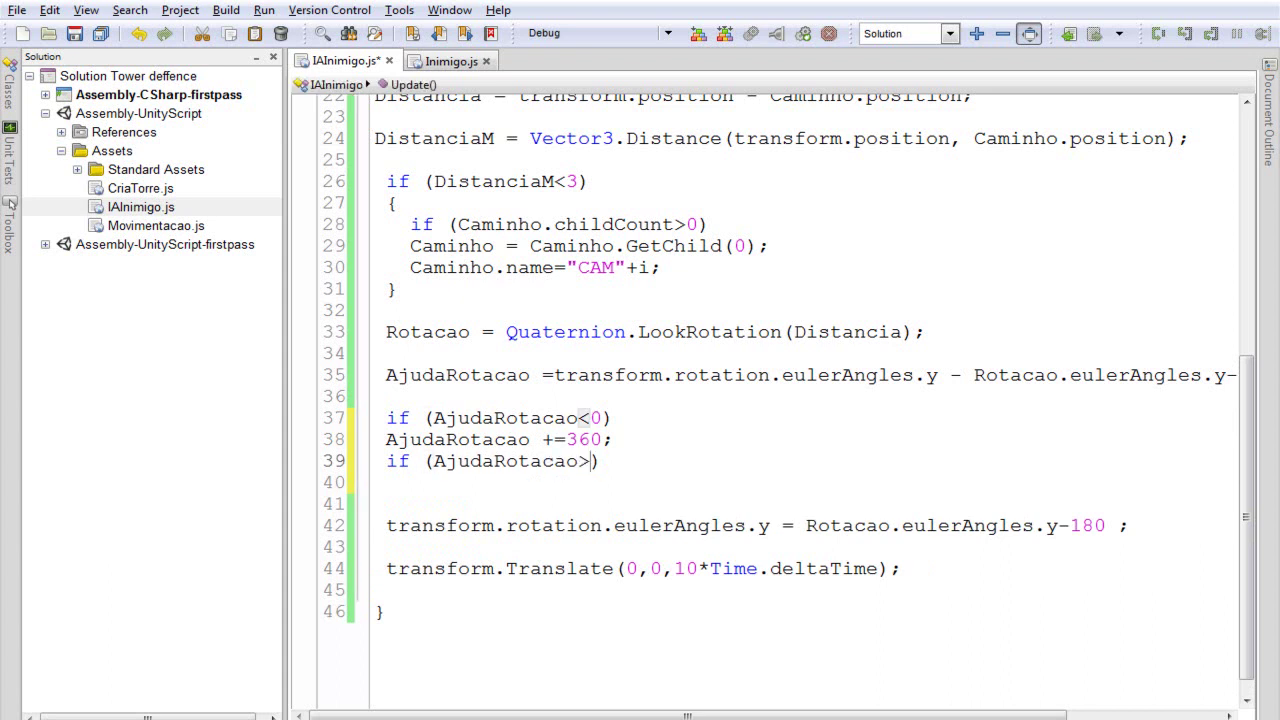
pyautogui.write('360')
pyautogui.press('End')
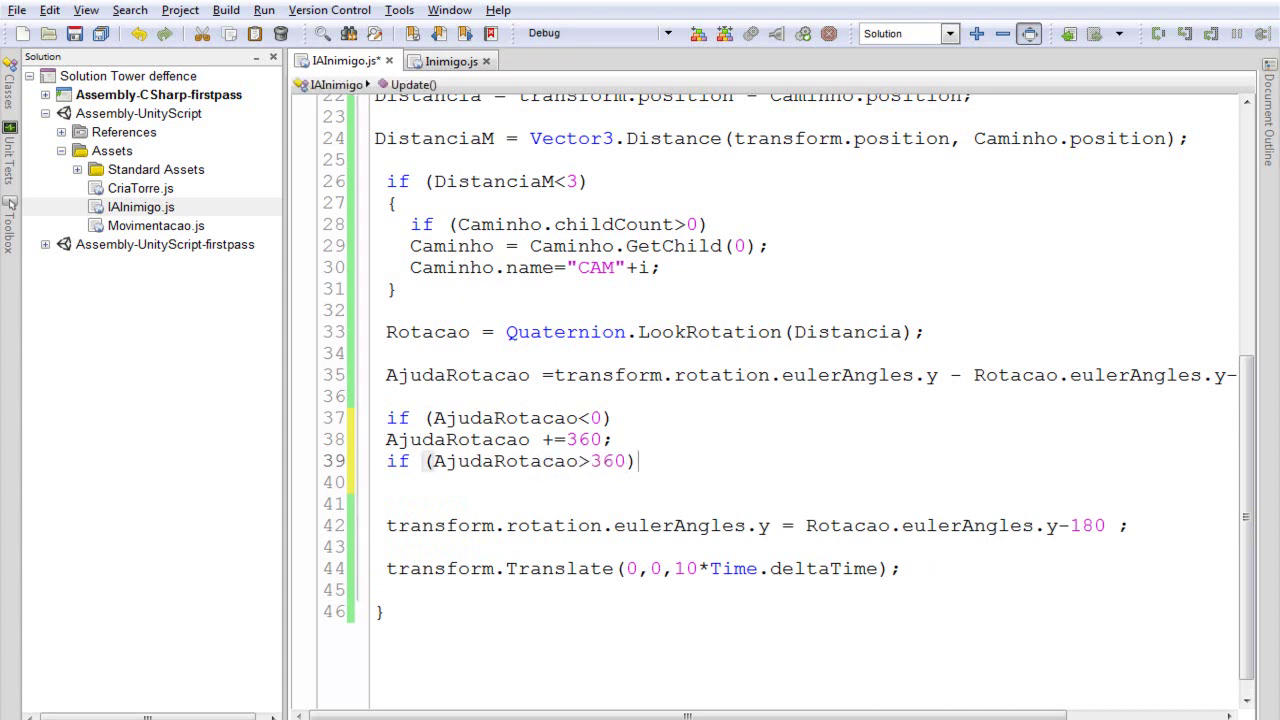
pyautogui.press('Return')
pyautogui.write('AjudaRotacao -')
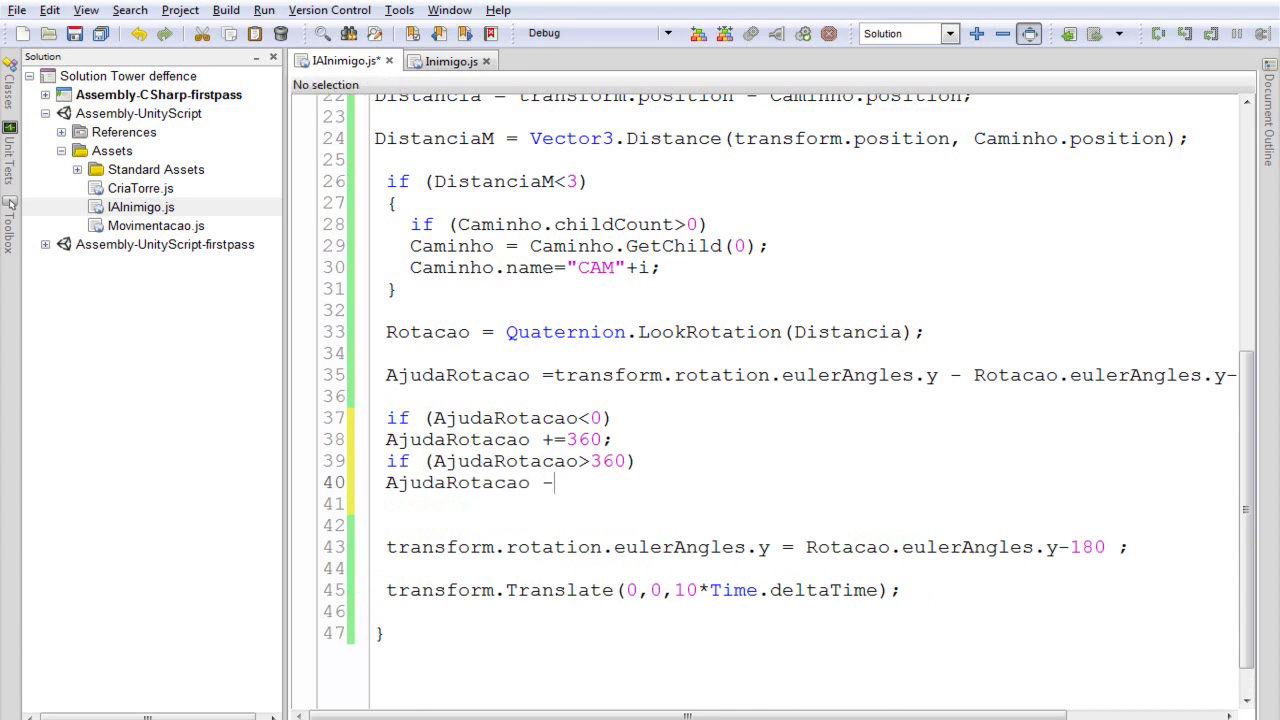
pyautogui.write('=360;')
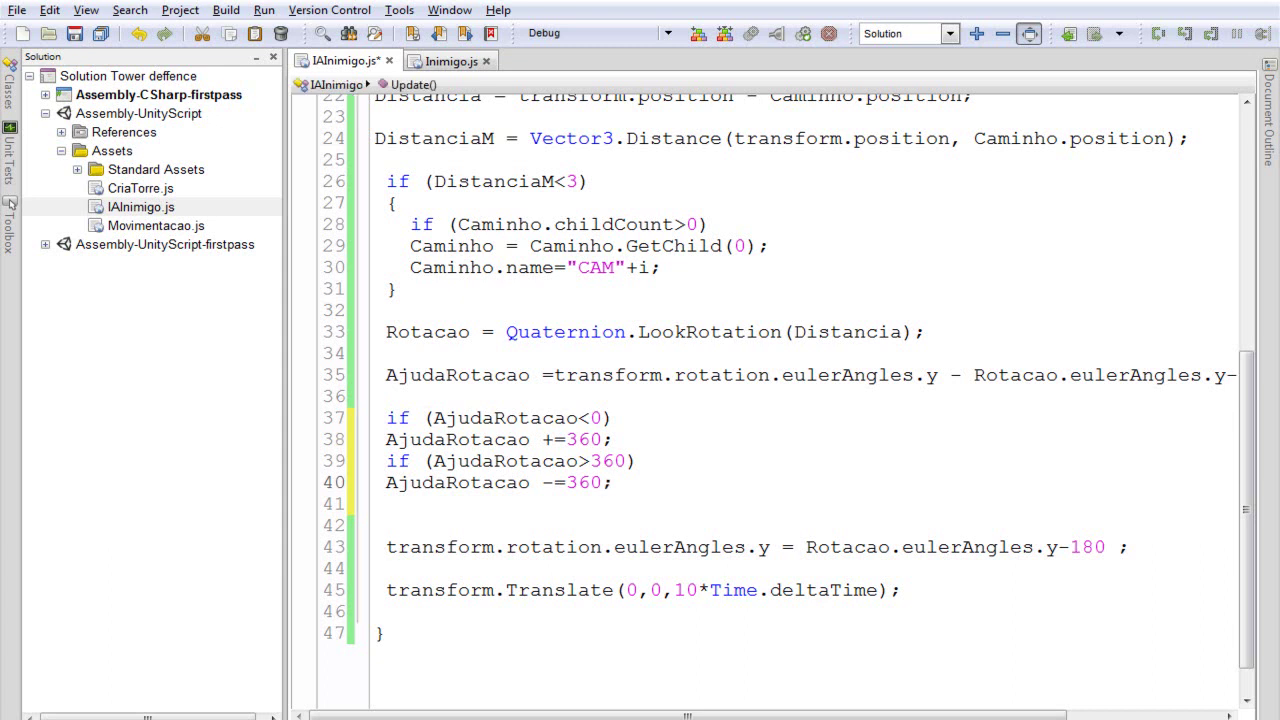
# Step: Under 'if (AjudaRotacao>180)', make line 43 add 90*Time.deltaTime to eulerAngles.y
pyautogui.click(388, 525)
pyautogui.write('if ')
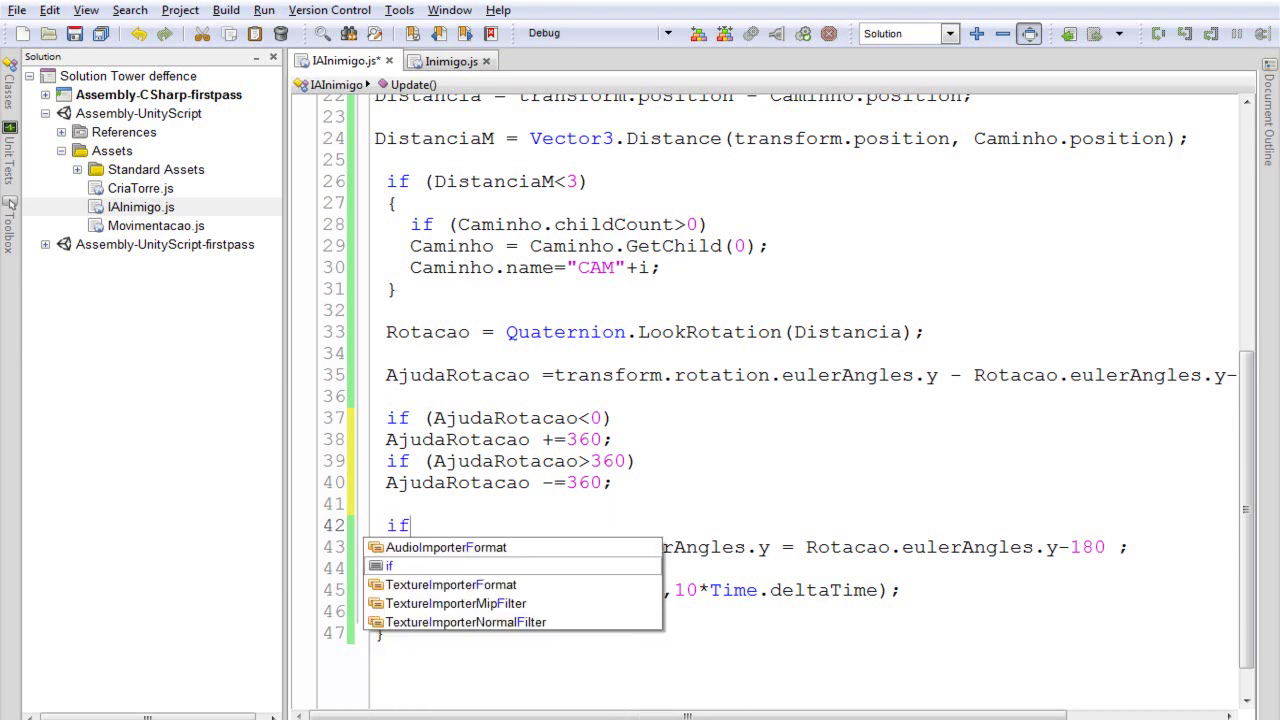
pyautogui.write('(')
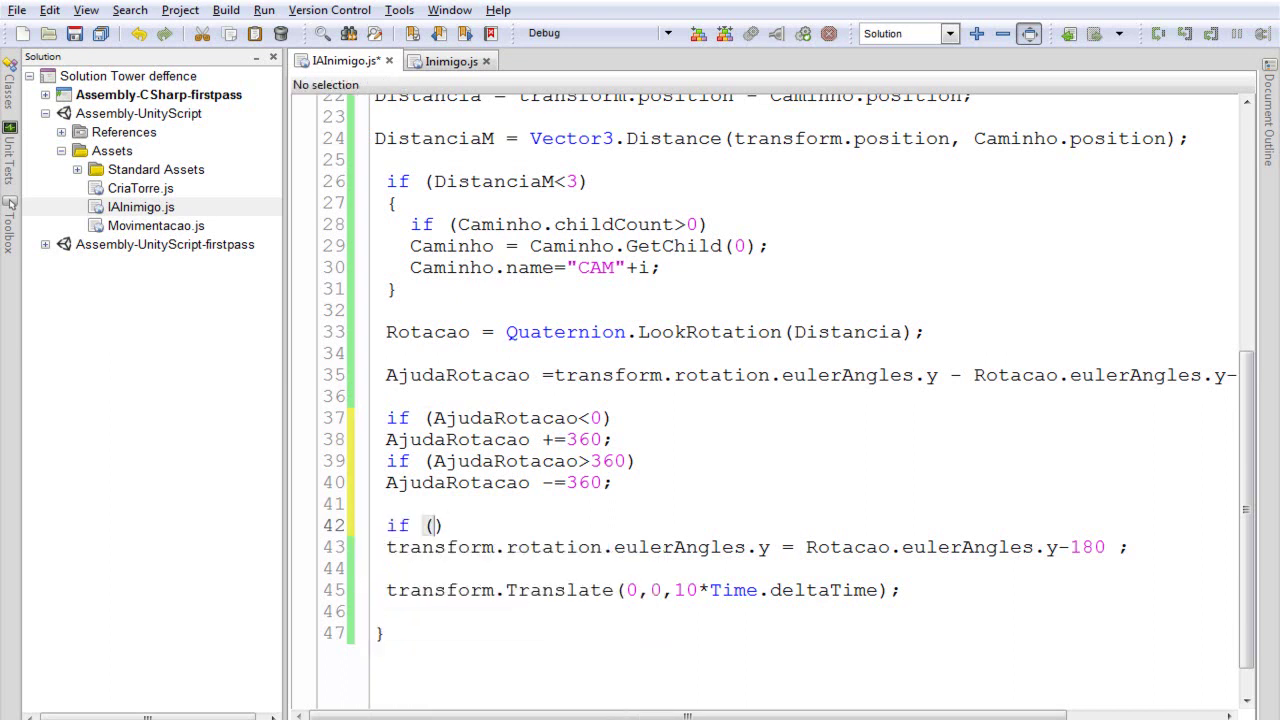
pyautogui.write('AjudaRotacao>180')
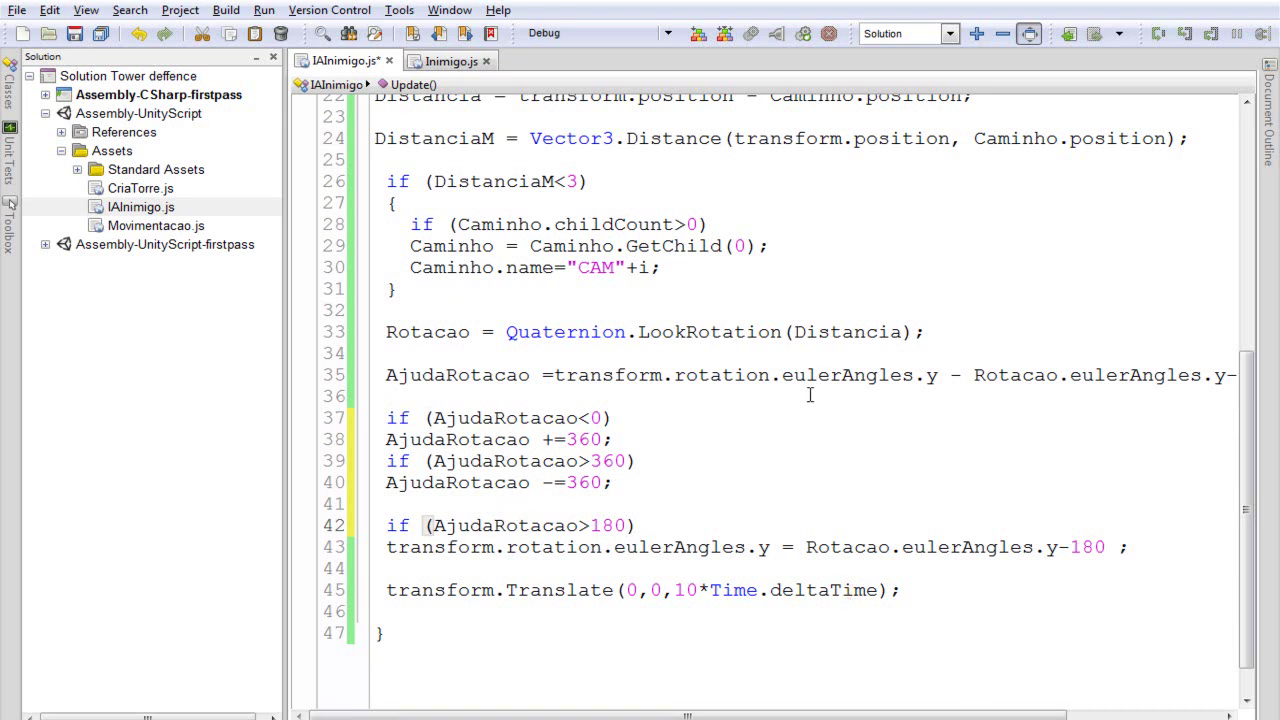
pyautogui.doubleClick(436, 332)
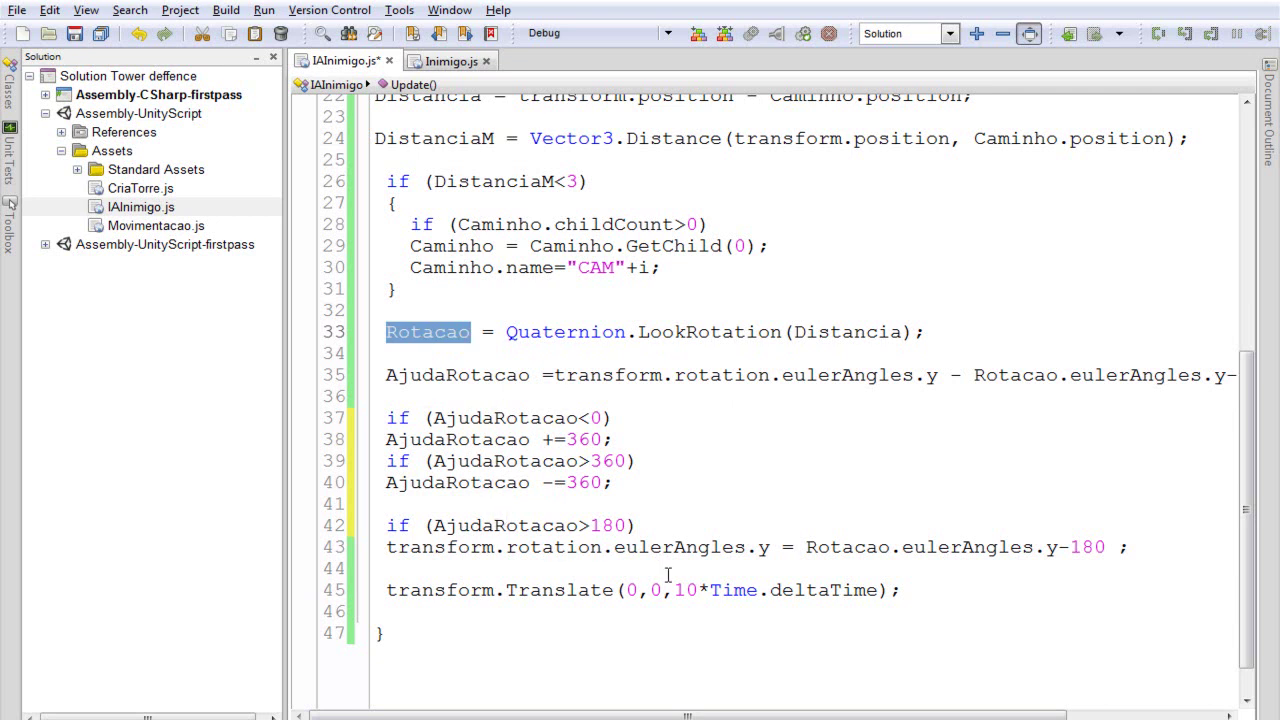
pyautogui.moveTo(1119, 547); pyautogui.dragTo(806, 550)
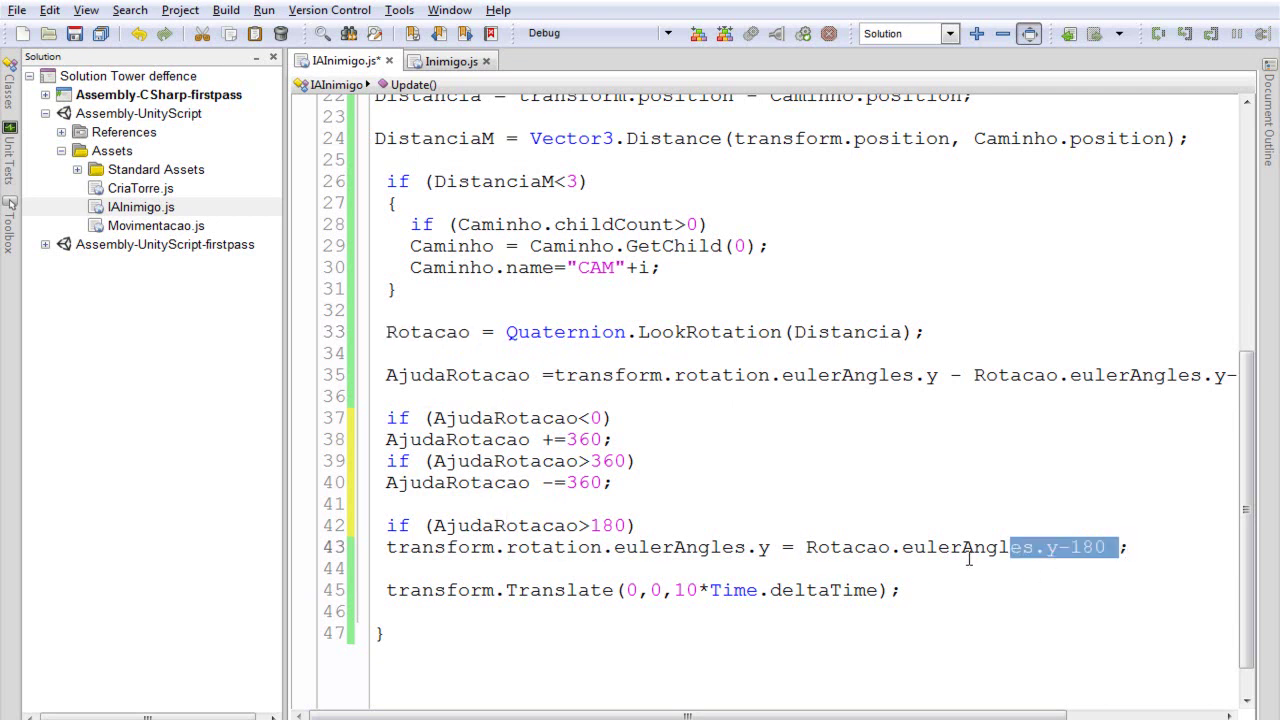
pyautogui.click(784, 548)
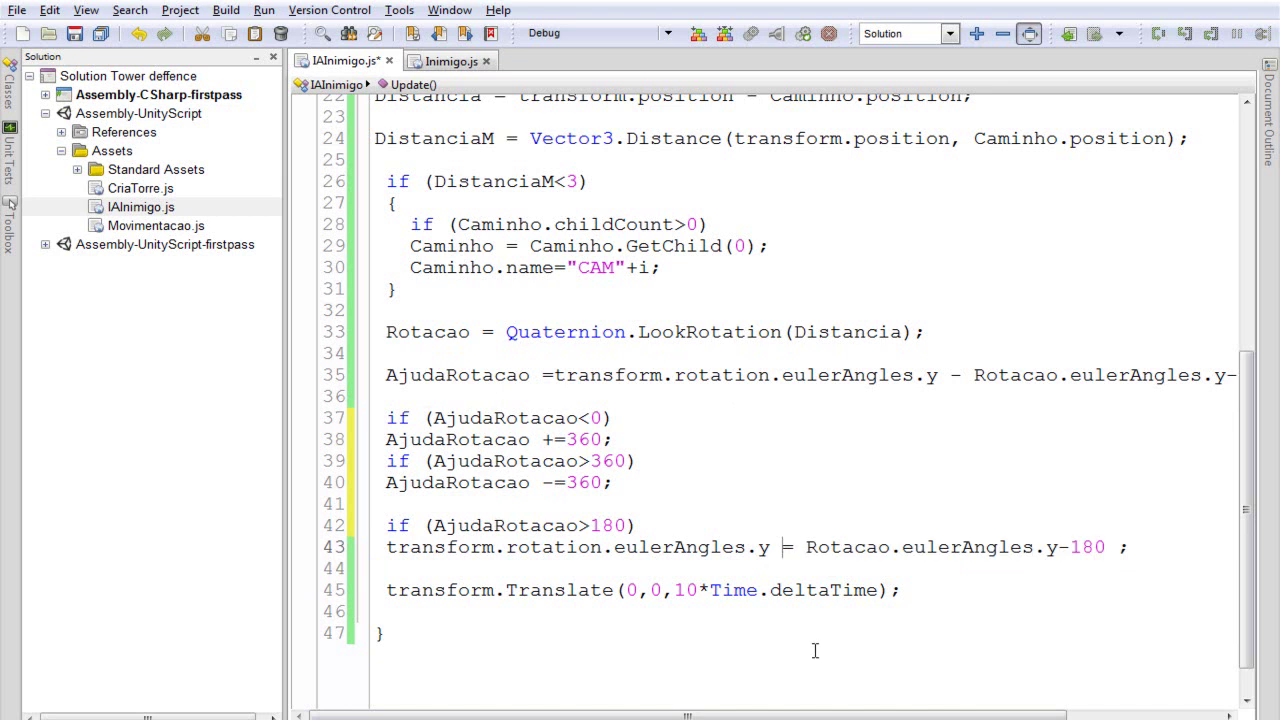
pyautogui.write('+')
pyautogui.click(1118, 547)
pyautogui.moveTo(1118, 547); pyautogui.dragTo(806, 549)
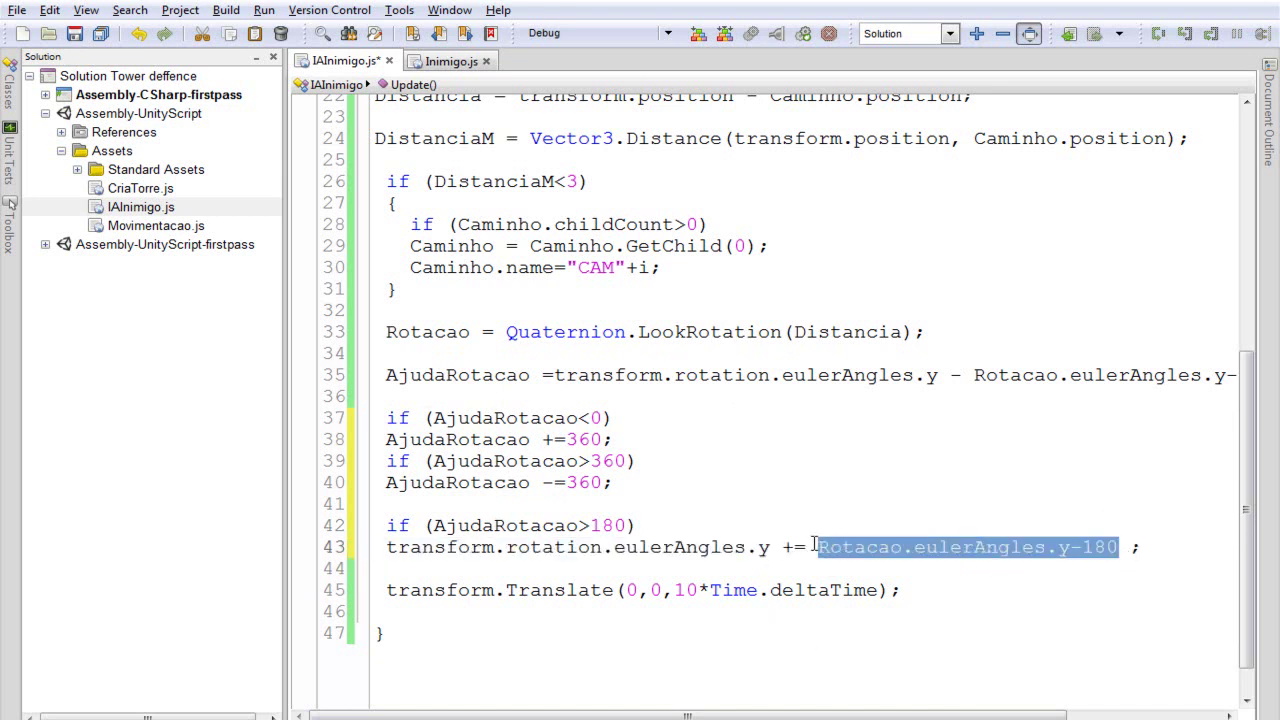
pyautogui.write('90')
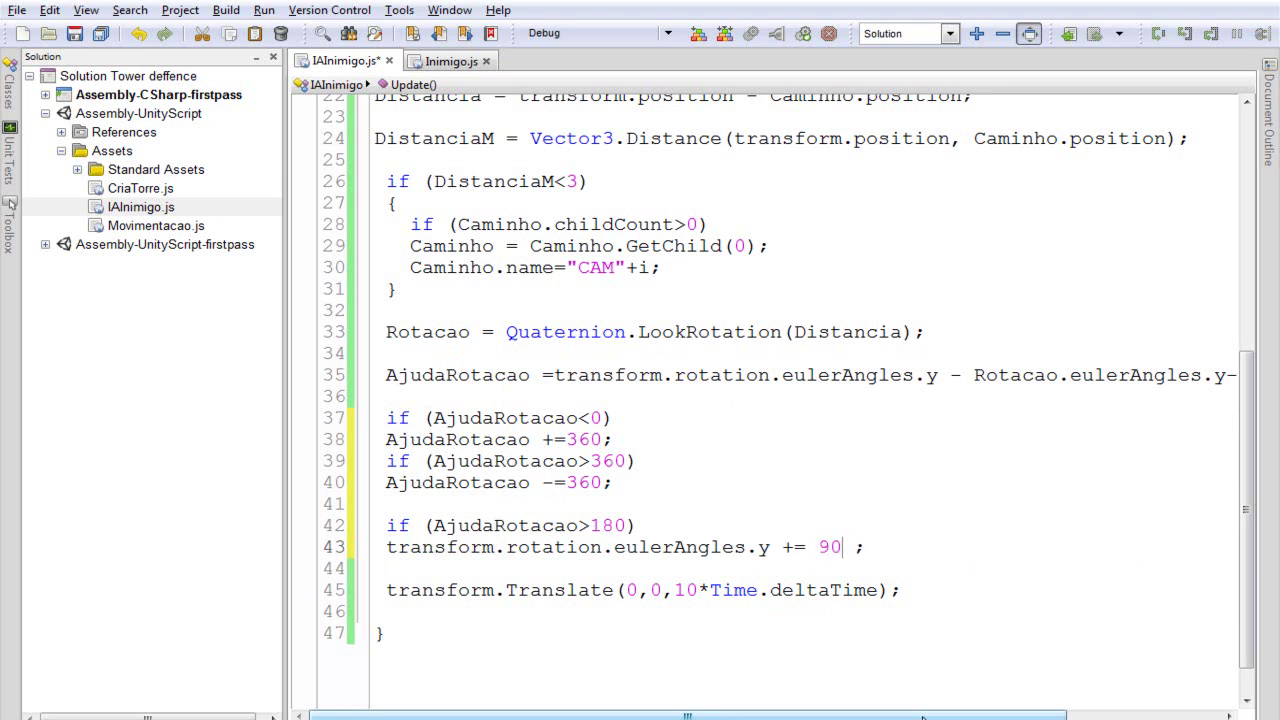
pyautogui.write('*time')
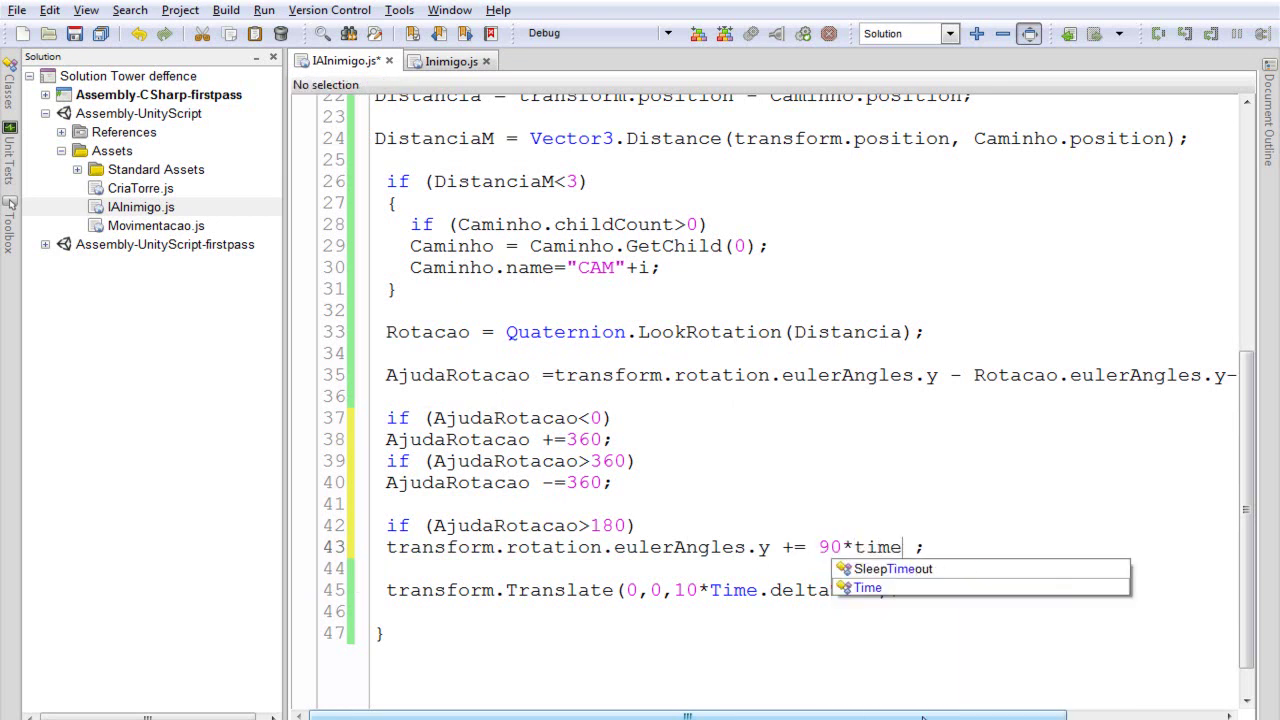
pyautogui.write('.t')
pyautogui.press('Up')
pyautogui.press('Return')
pyautogui.write(';')
pyautogui.press('BackSpace')
# Step: Add an 'if (AjudaRotacao<180)' condition on line 44 by copying and editing the first
pyautogui.click(658, 520)
pyautogui.moveTo(637, 525); pyautogui.dragTo(378, 527)
pyautogui.hotkey('ctrl', 'c')
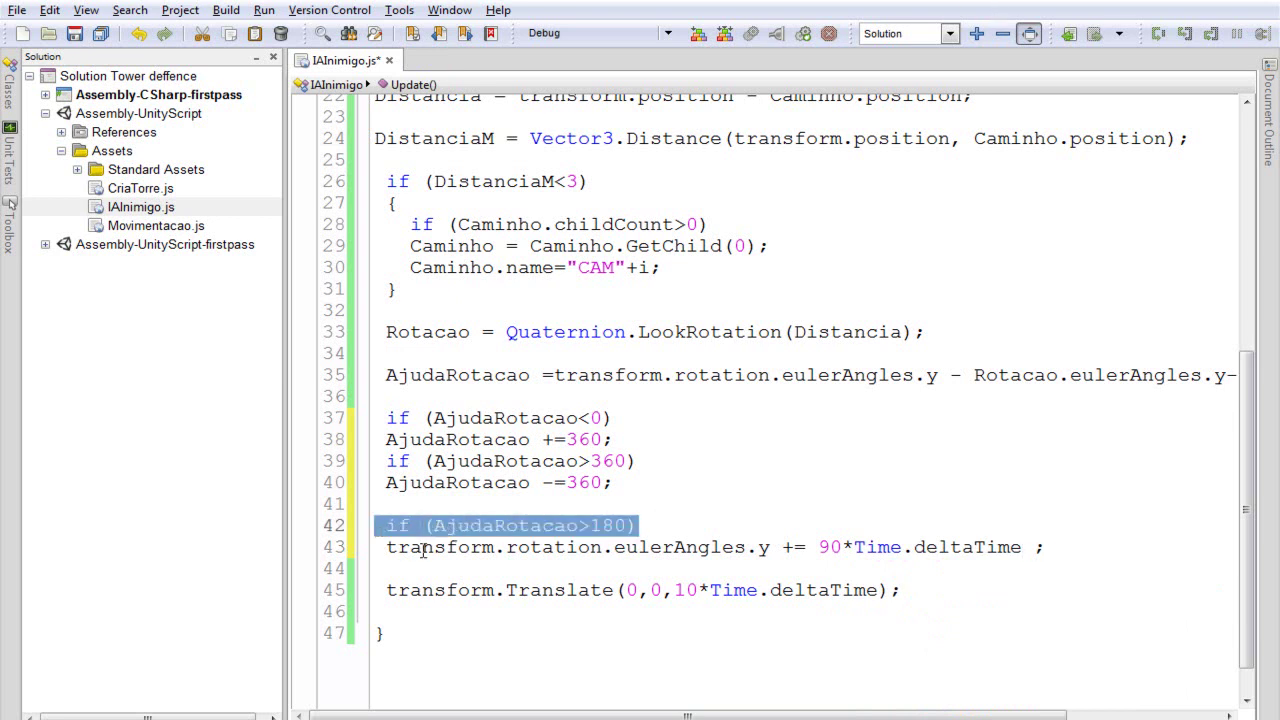
pyautogui.click(397, 550)
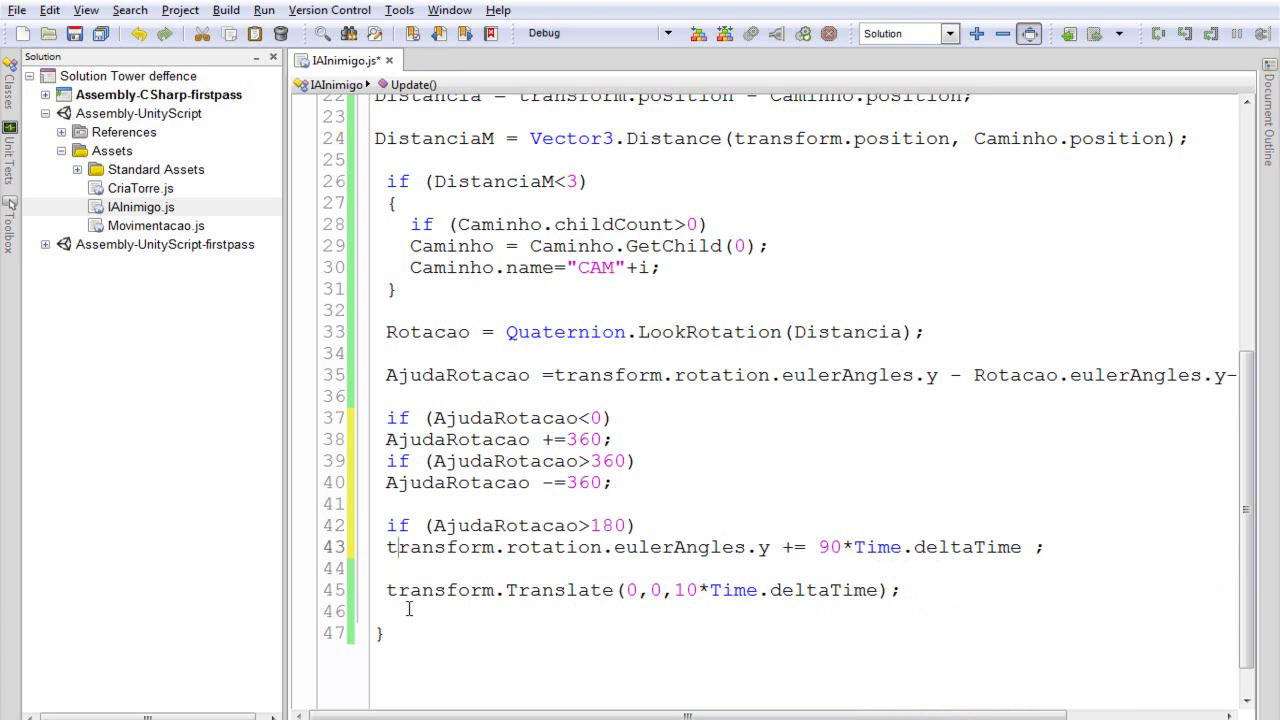
pyautogui.press('Down')
pyautogui.press('Return')
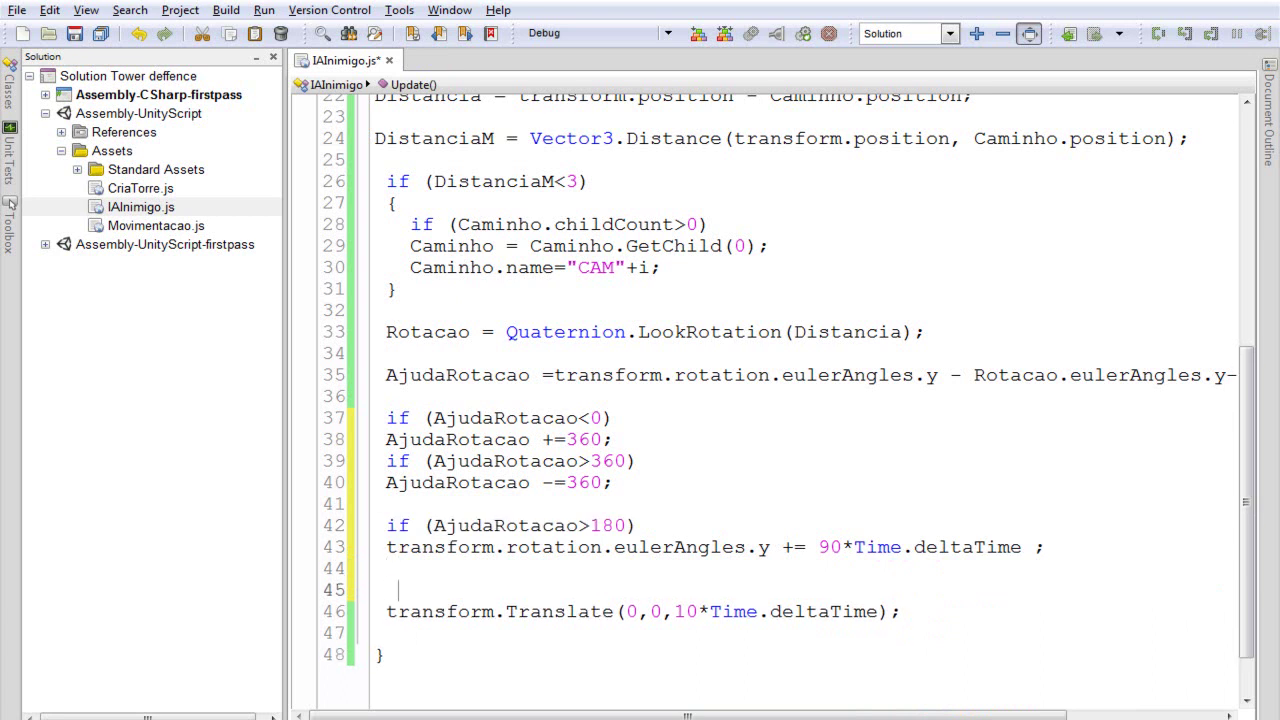
pyautogui.press('Up')
pyautogui.hotkey('ctrl', 'v')
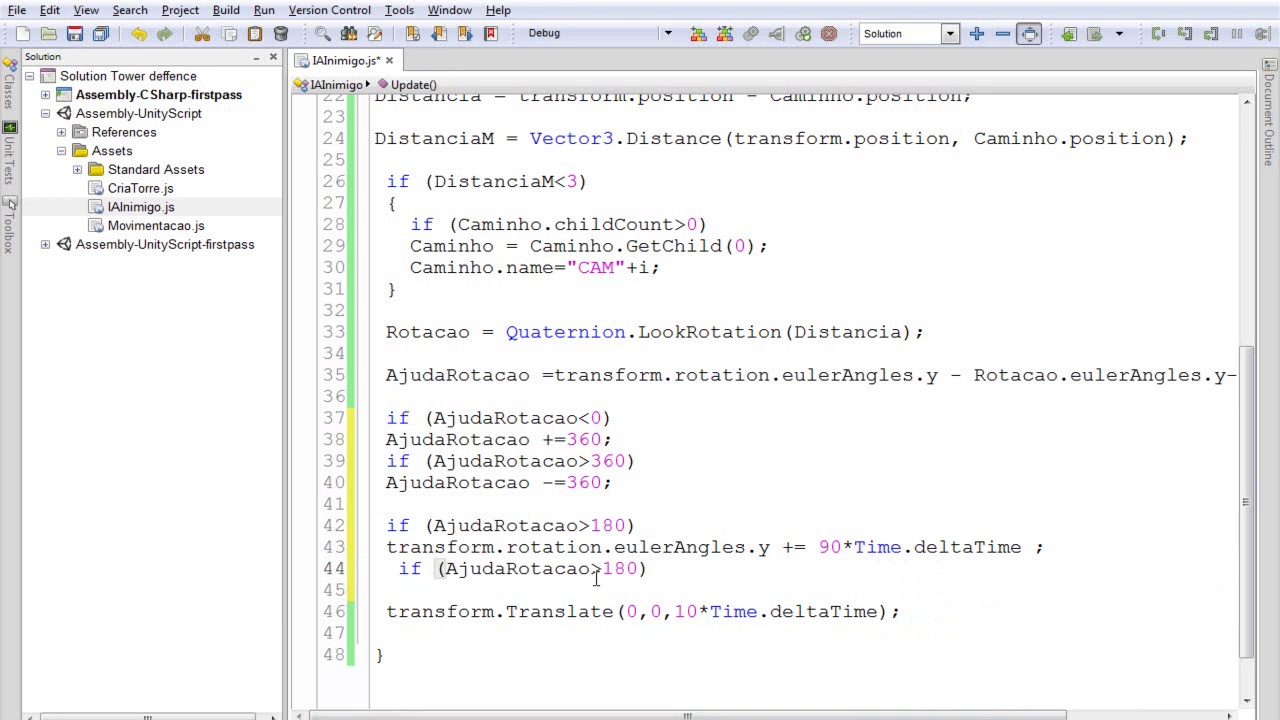
pyautogui.doubleClick(599, 568)
pyautogui.write('<')
pyautogui.click(639, 568)
pyautogui.press('Return')
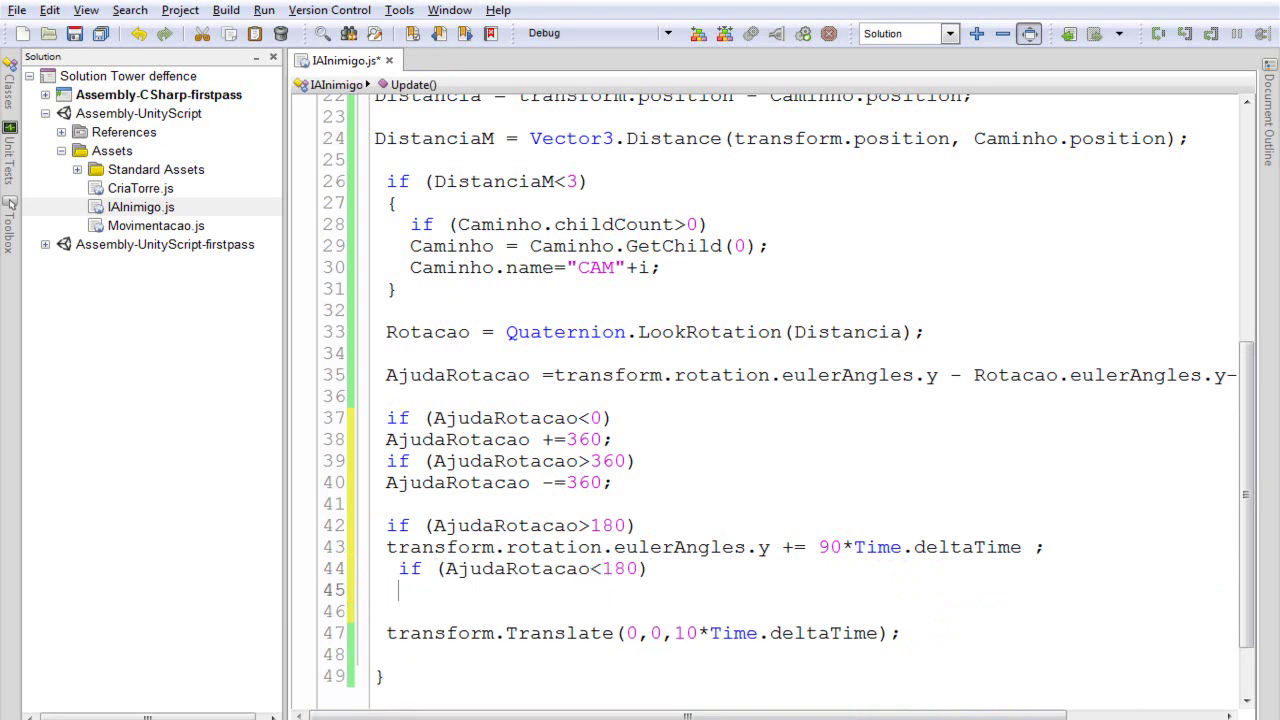
pyautogui.hotkey('ctrl', 'v')
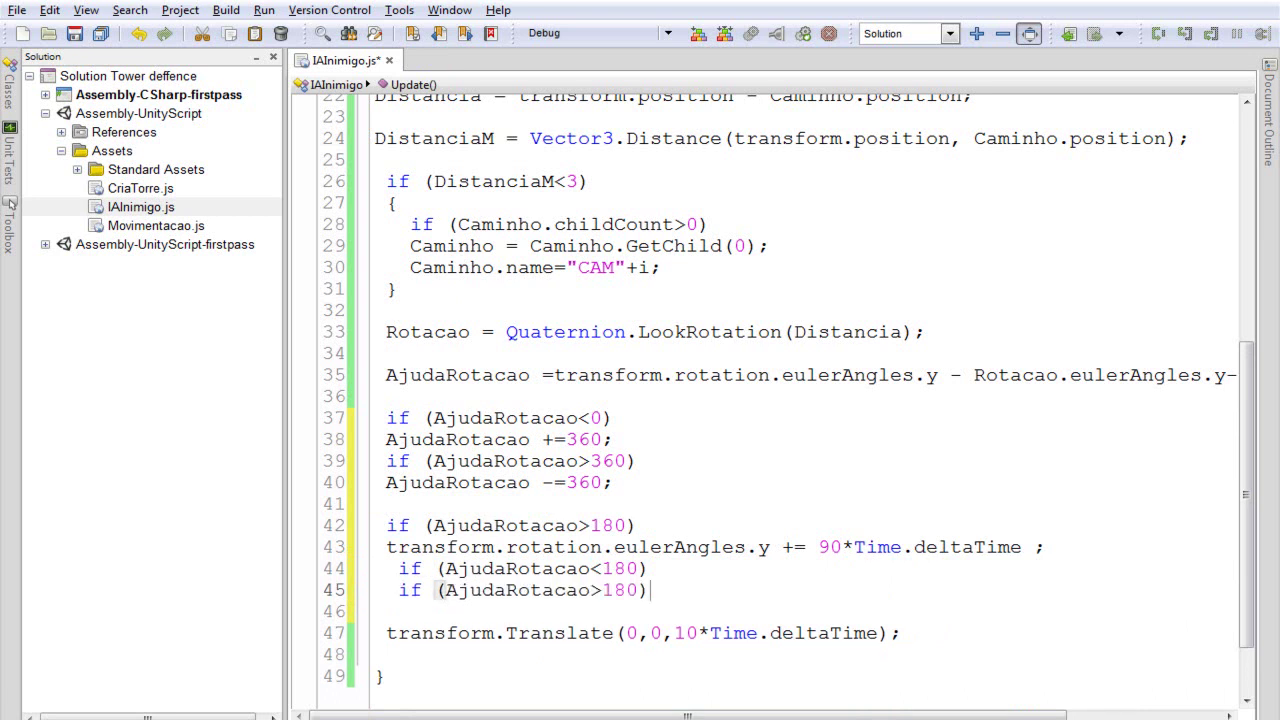
pyautogui.hotkey('ctrl', 'z')
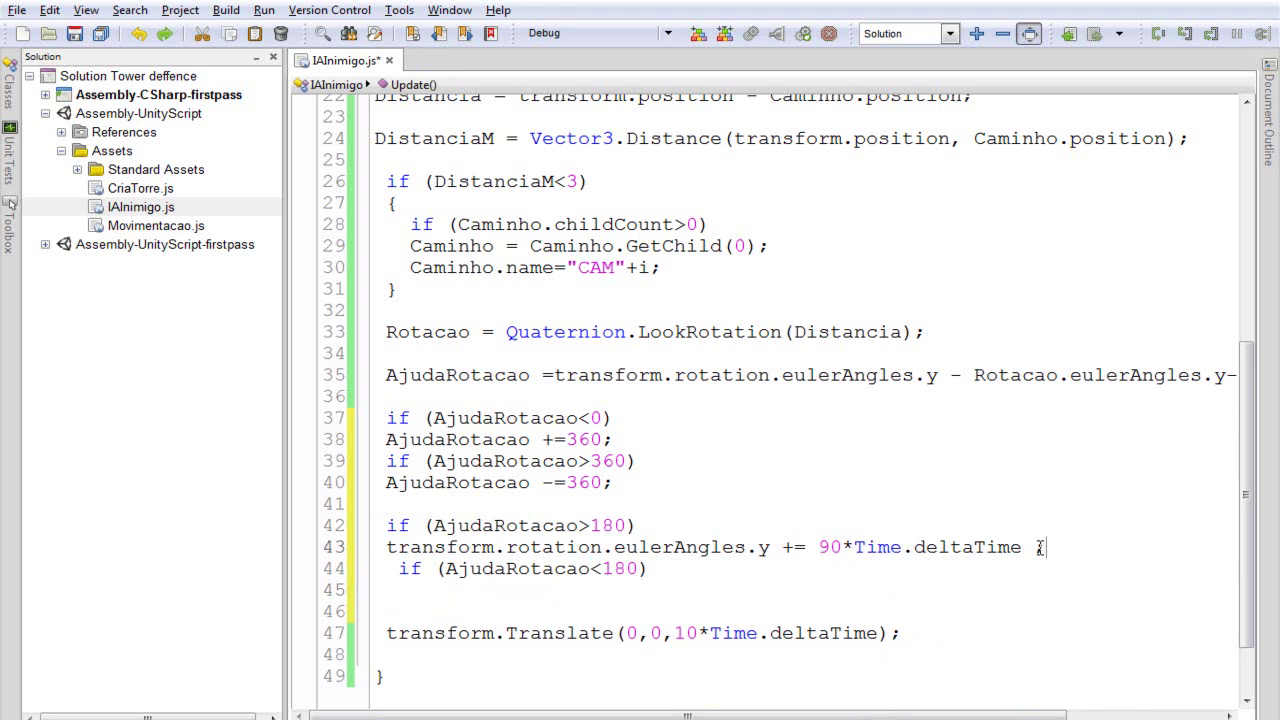
# Step: Give it the copied rotation line using -= 90*Time.deltaTime, and save the script
pyautogui.moveTo(1090, 547); pyautogui.dragTo(249, 565)
pyautogui.hotkey('ctrl', 'c')
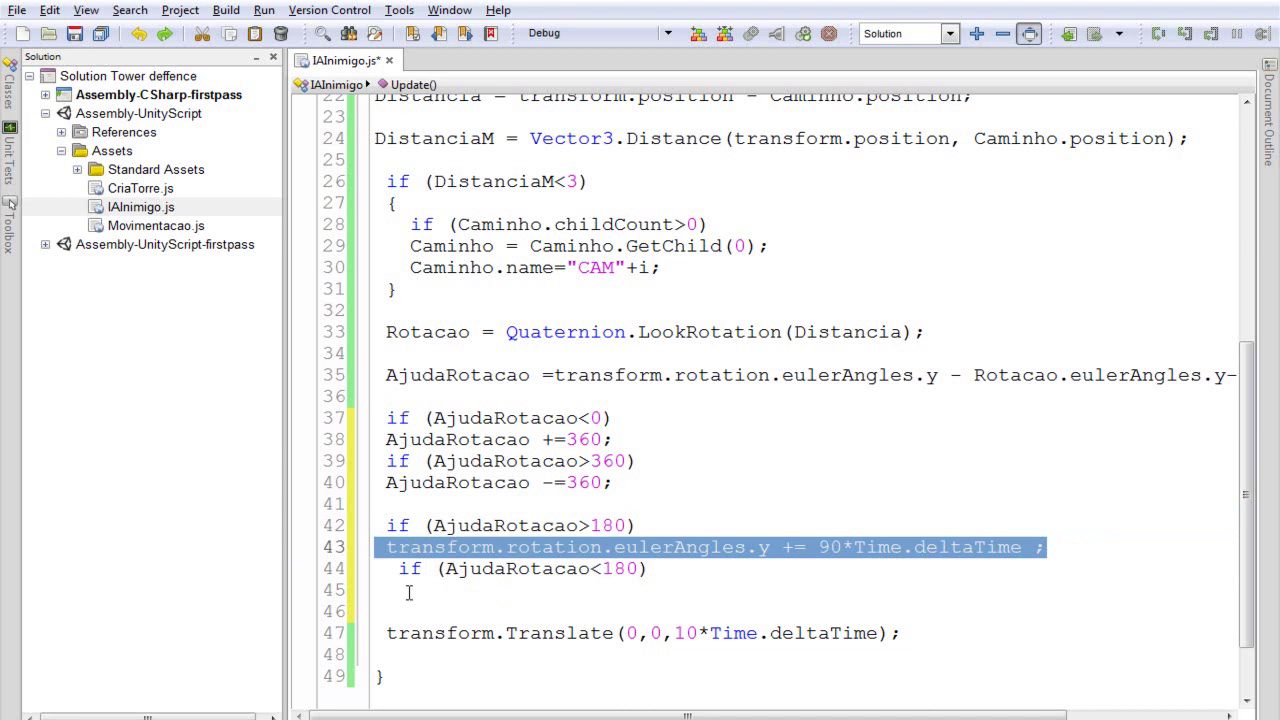
pyautogui.click(389, 592)
pyautogui.hotkey('ctrl', 'v')
pyautogui.click(806, 590)
pyautogui.press('BackSpace')
pyautogui.write('-')
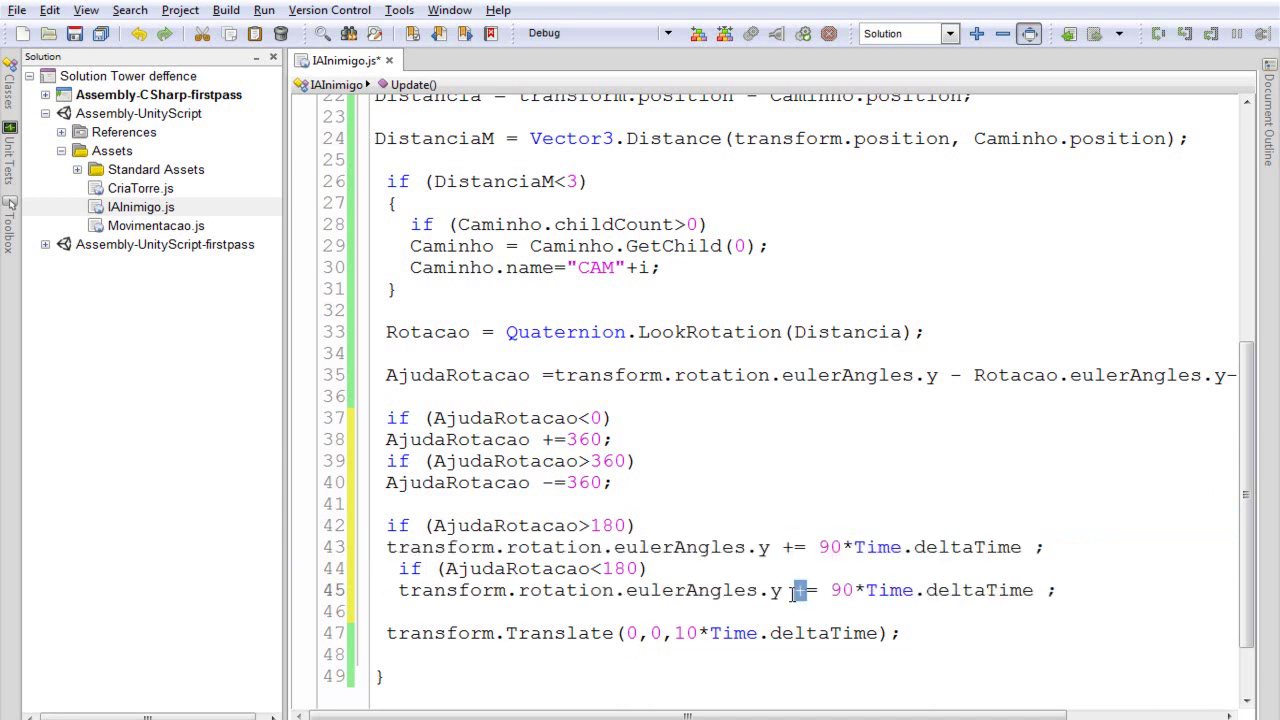
pyautogui.click(76, 38)
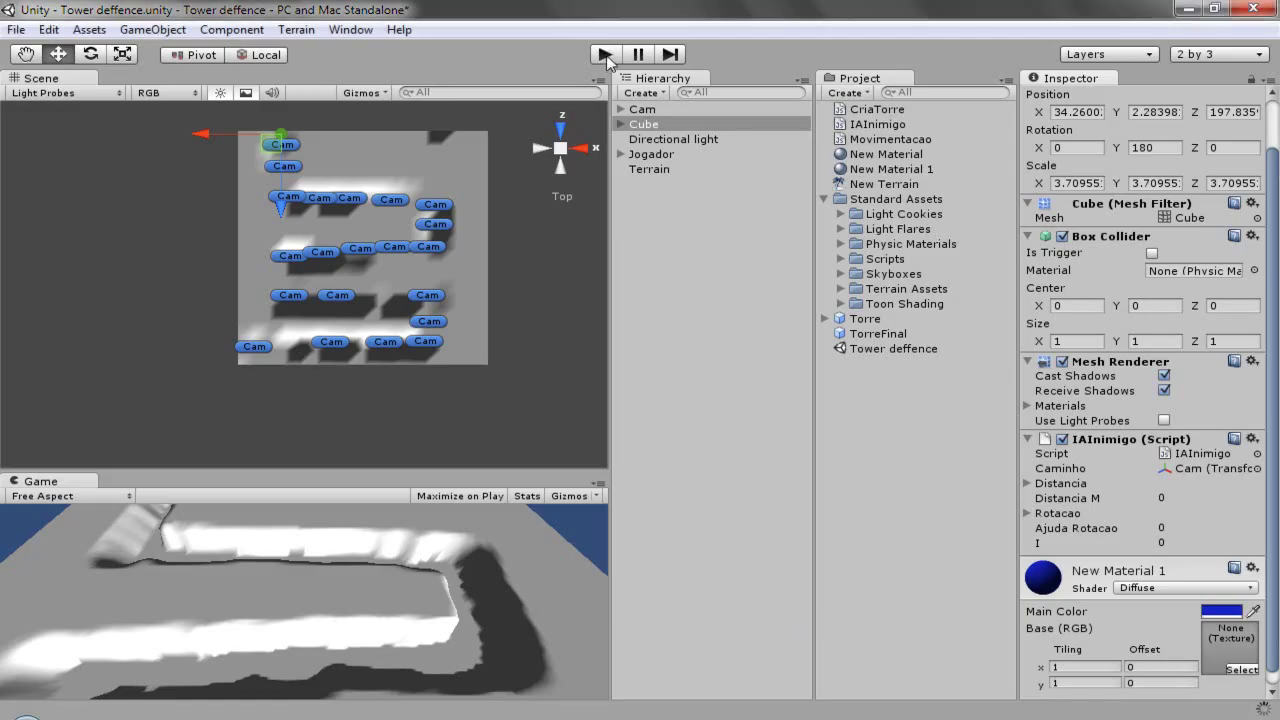
# Step: Play-test the scene to watch the cube turn toward the CAM waypoints, then stop it
pyautogui.click(605, 55)
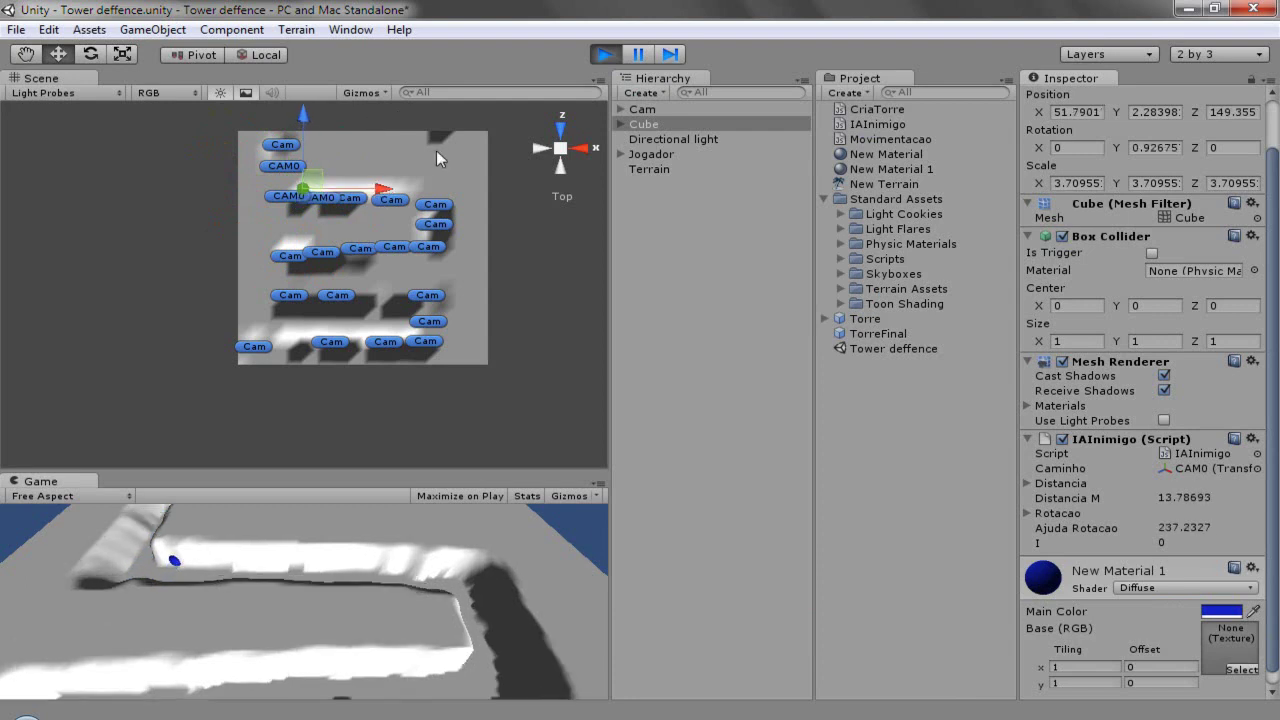
pyautogui.click(605, 54)
# Step: Below the turning branches, write the condition 'if (AjudaRotacao<10 || AjudaRotacao > 350)'
pyautogui.hotkey('alt', 'Tab')
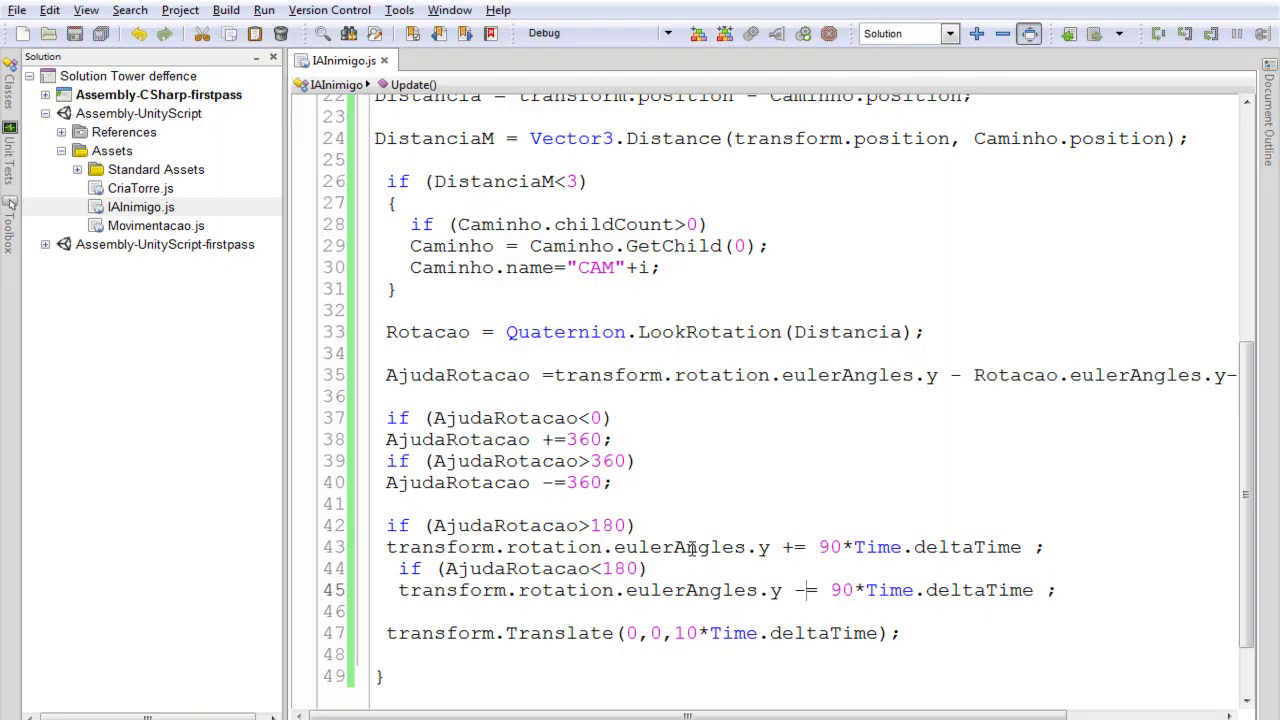
pyautogui.scroll(-2, 484, 597)
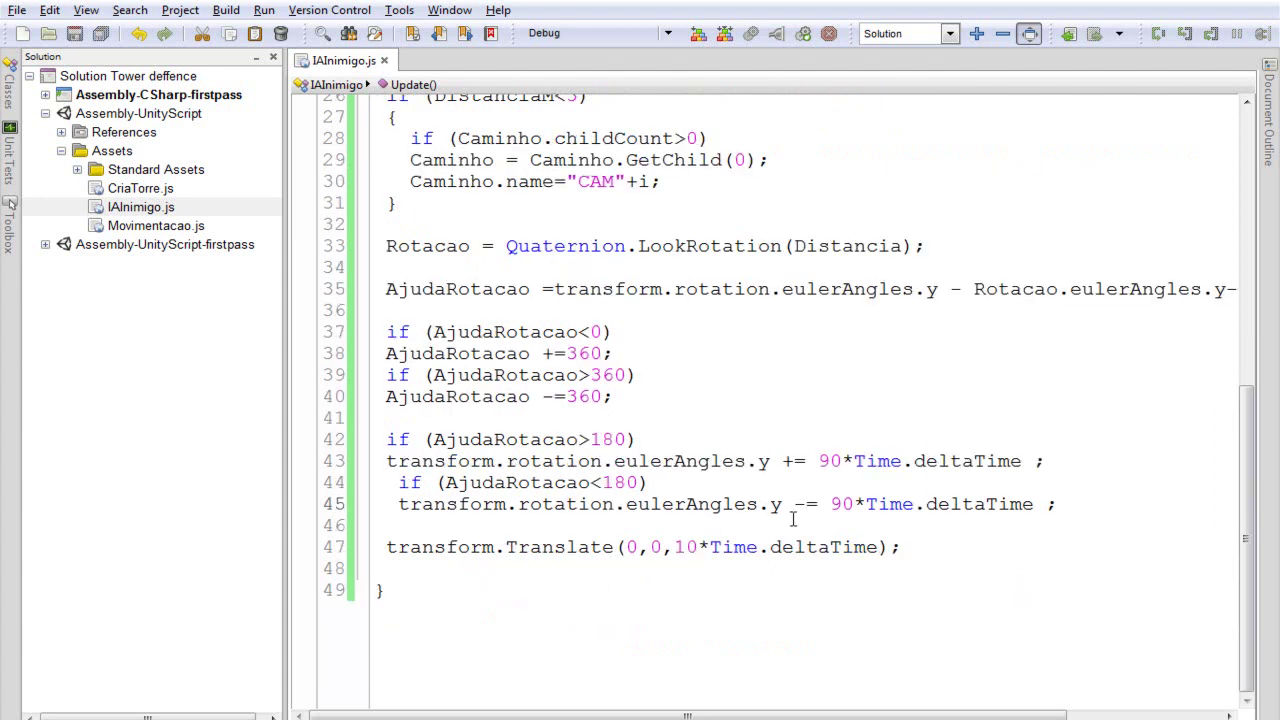
pyautogui.scroll(2, 790, 519)
pyautogui.scroll(-2, 424, 523)
pyautogui.click(1122, 505)
pyautogui.press('Return')
pyautogui.press('Return')
pyautogui.write('if (')
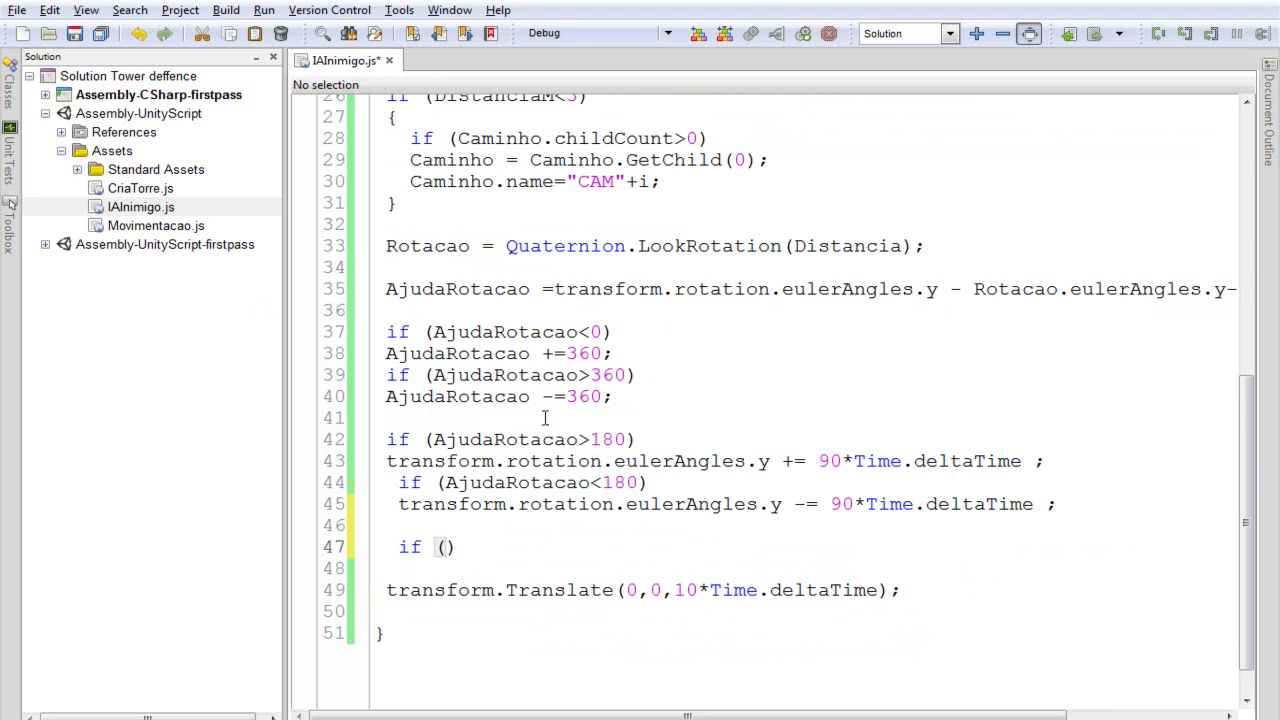
pyautogui.doubleClick(521, 439)
pyautogui.hotkey('ctrl', 'c')
pyautogui.click(447, 547)
pyautogui.hotkey('ctrl', 'v')
pyautogui.write('<10')
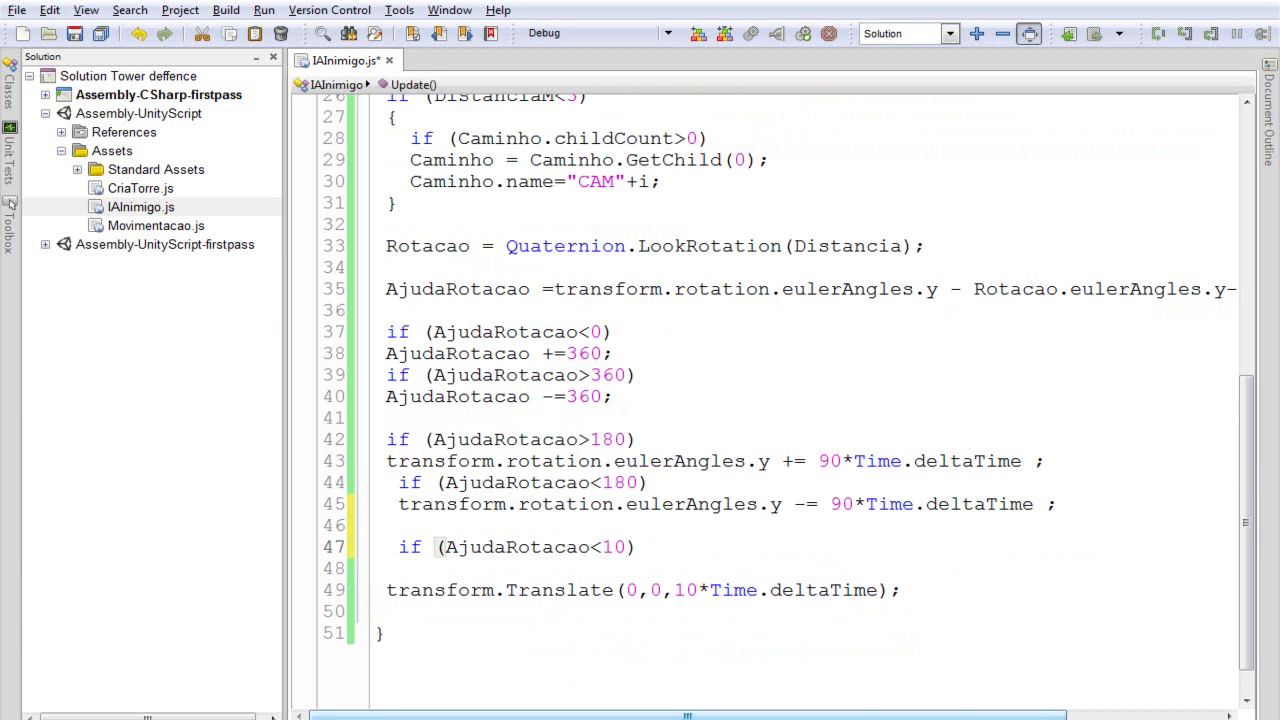
pyautogui.write(' || AjudaRotacao')
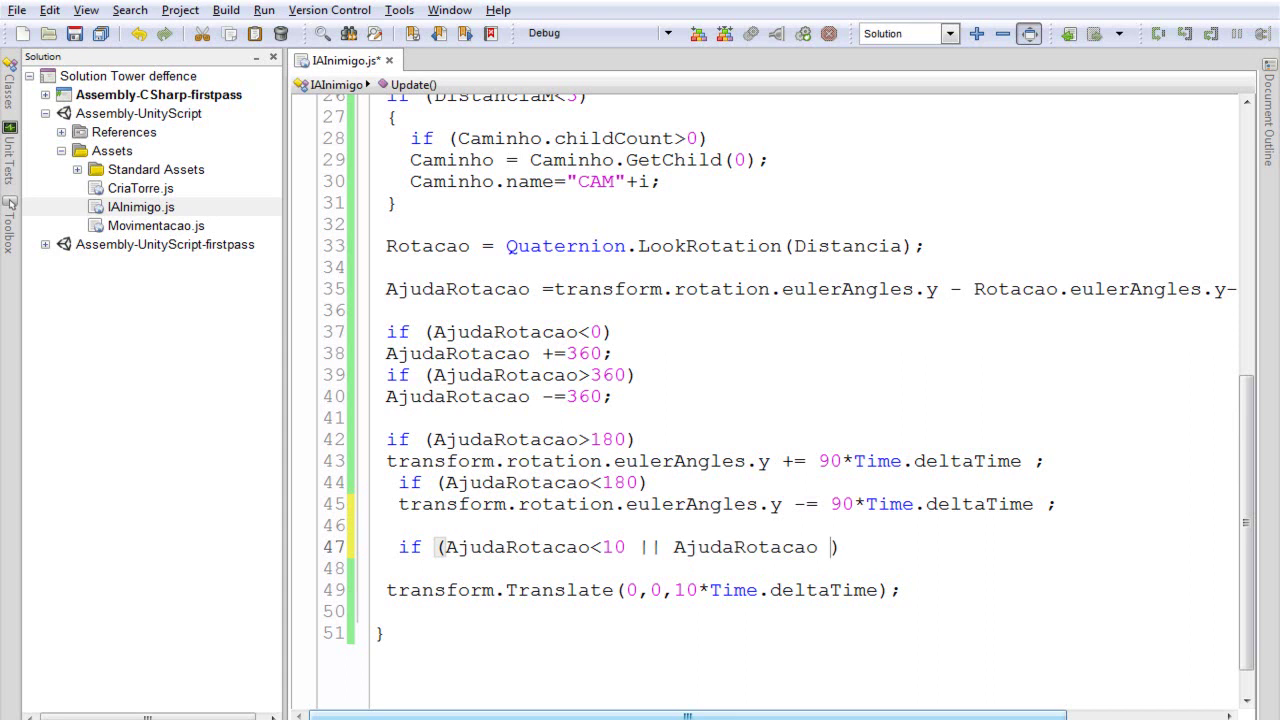
pyautogui.write('>')
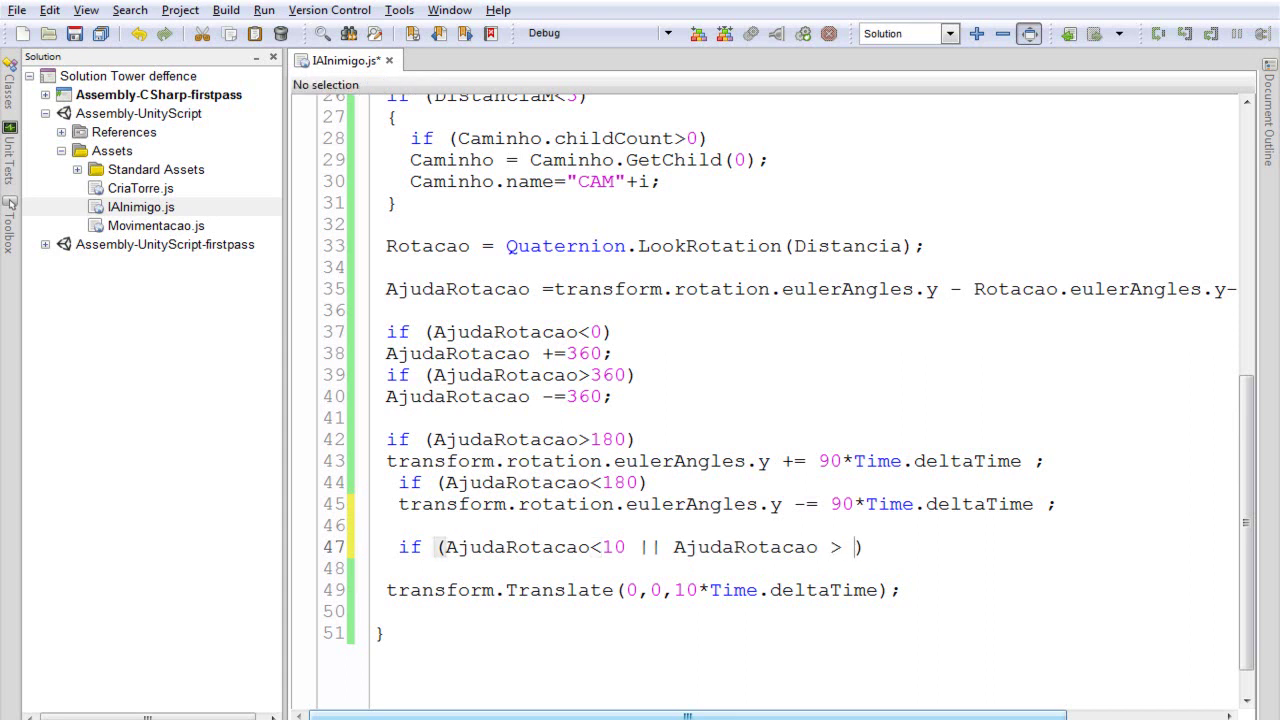
pyautogui.write(' 350')
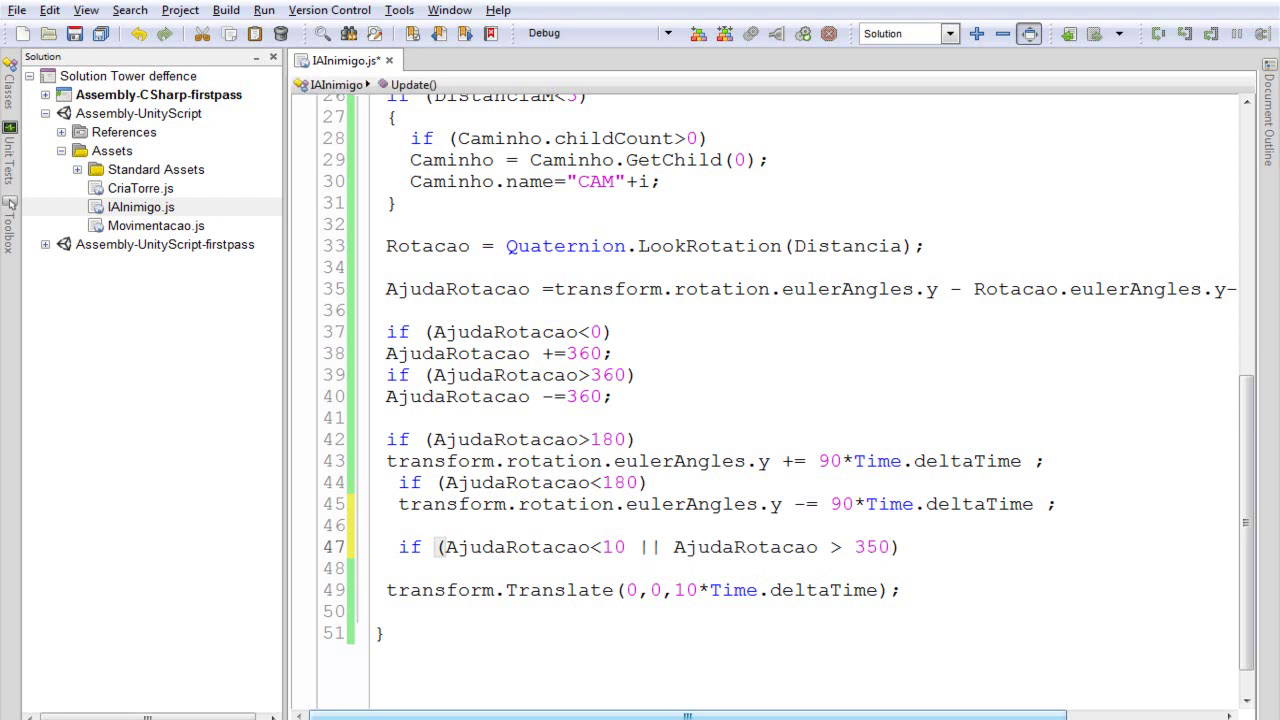
# Step: Give it a block setting transform.rotation.eulerAngles.y = Rotacao.eulerAngles.y-180;
pyautogui.press('Return')
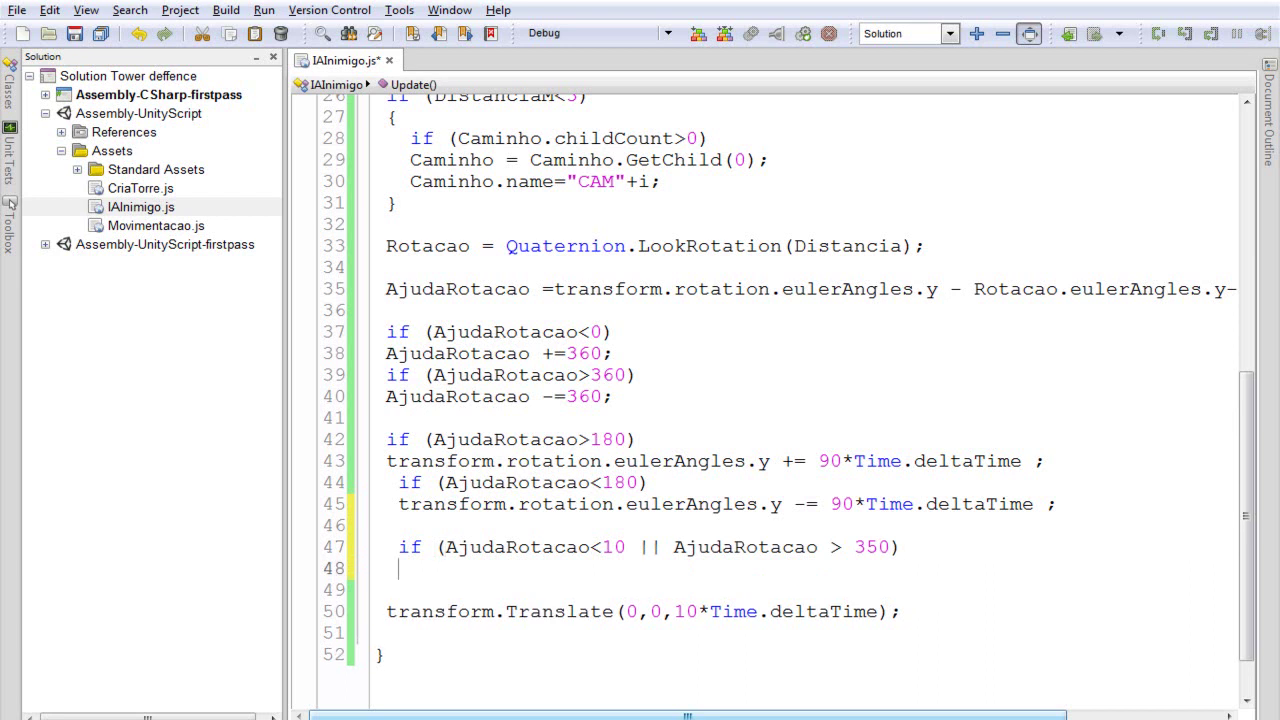
pyautogui.write('{')
pyautogui.press('Return')
pyautogui.press('Return')
pyautogui.press('Return')
pyautogui.write('}')
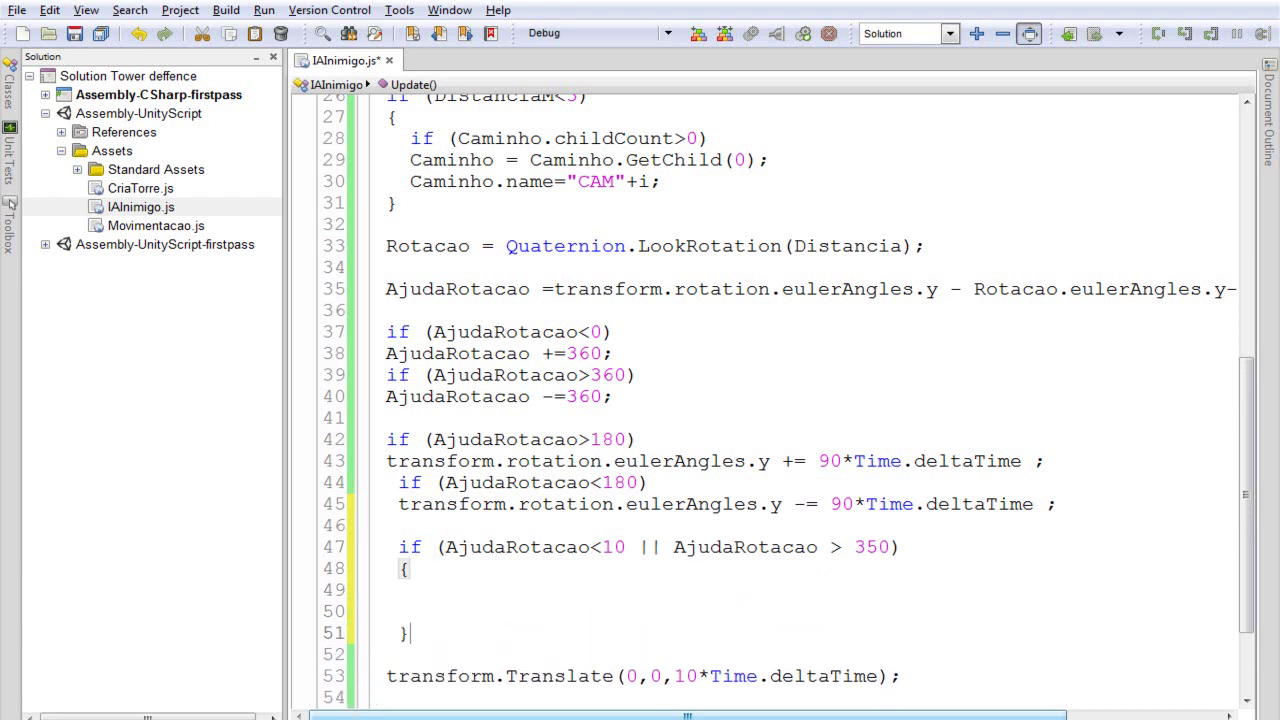
pyautogui.doubleClick(776, 504)
pyautogui.keyDown('shift'); pyautogui.click(399, 504); pyautogui.keyUp('shift')
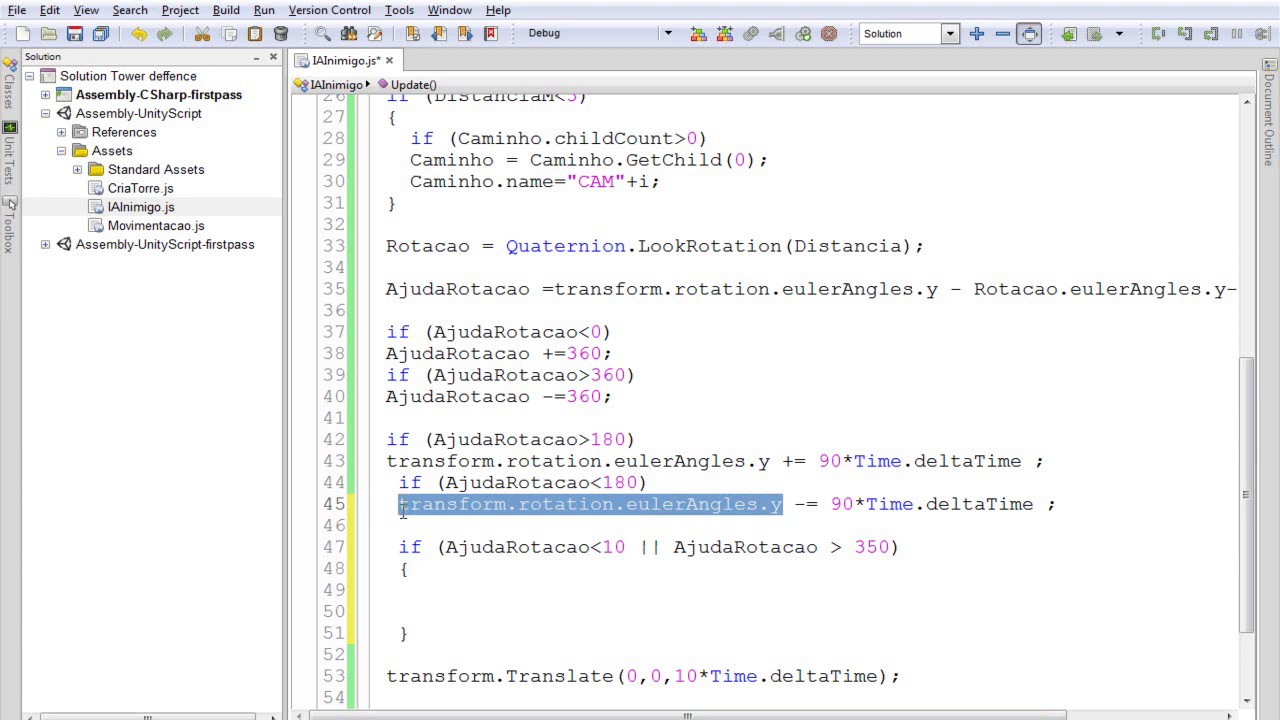
pyautogui.hotkey('ctrl', 'c')
pyautogui.click(432, 596)
pyautogui.hotkey('ctrl', 'v')
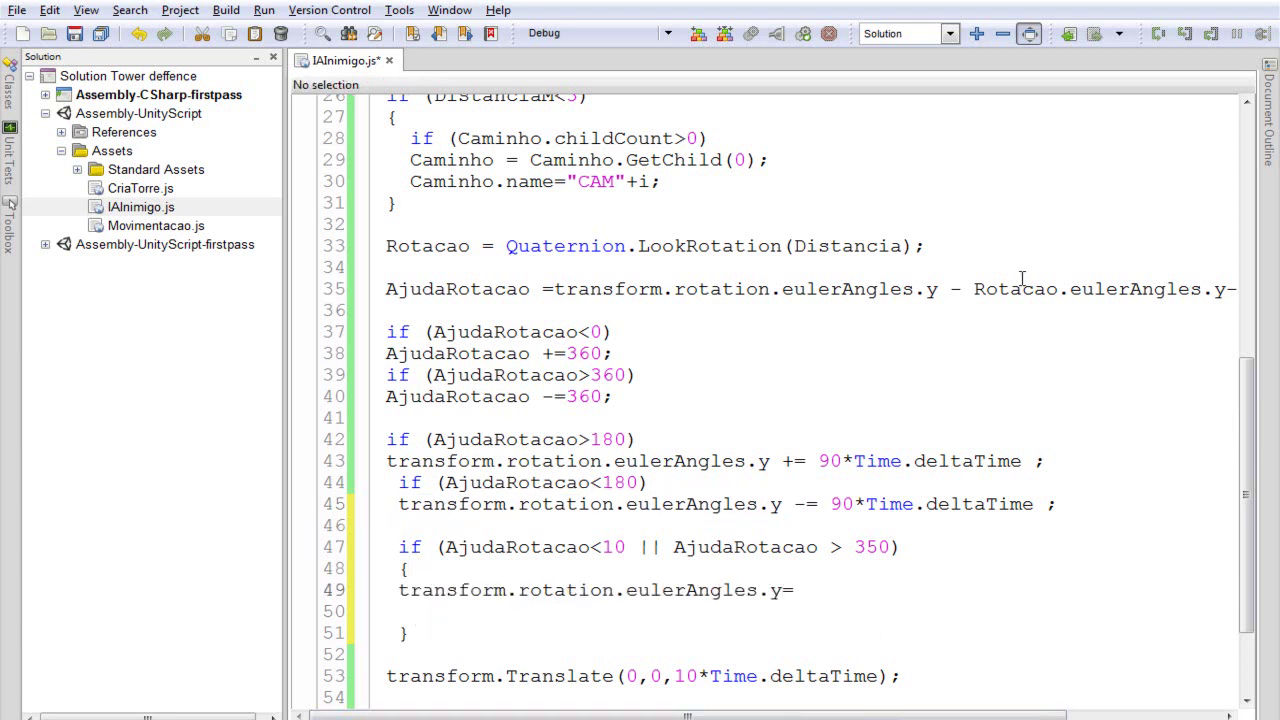
pyautogui.moveTo(975, 290); pyautogui.dragTo(1195, 307)
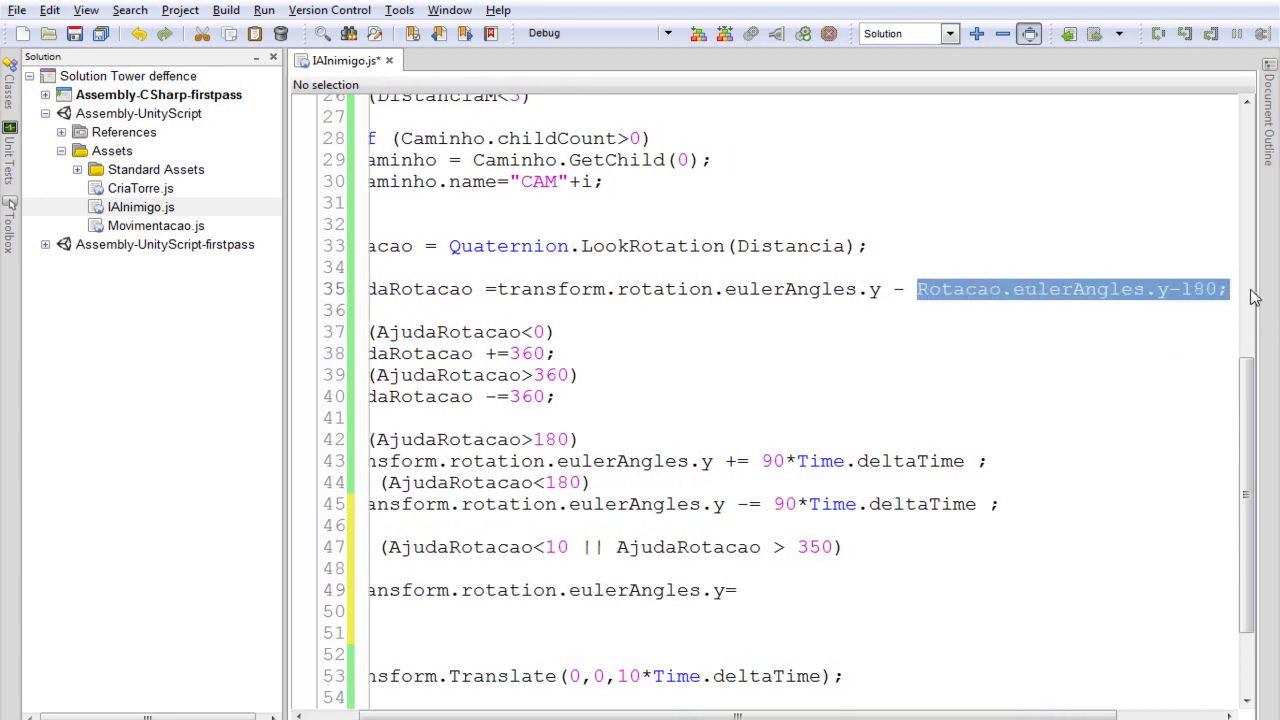
pyautogui.hotkey('ctrl', 'c')
pyautogui.click(770, 588)
pyautogui.hotkey('ctrl', 'v')
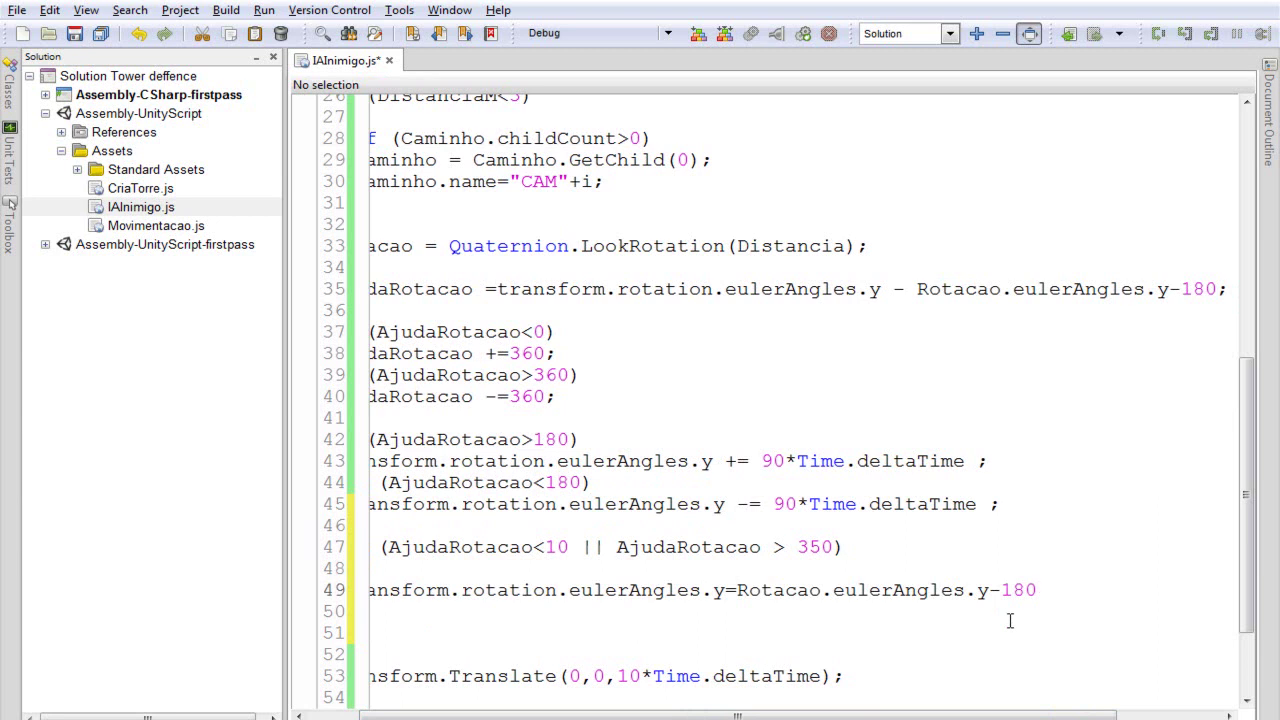
pyautogui.write(';')
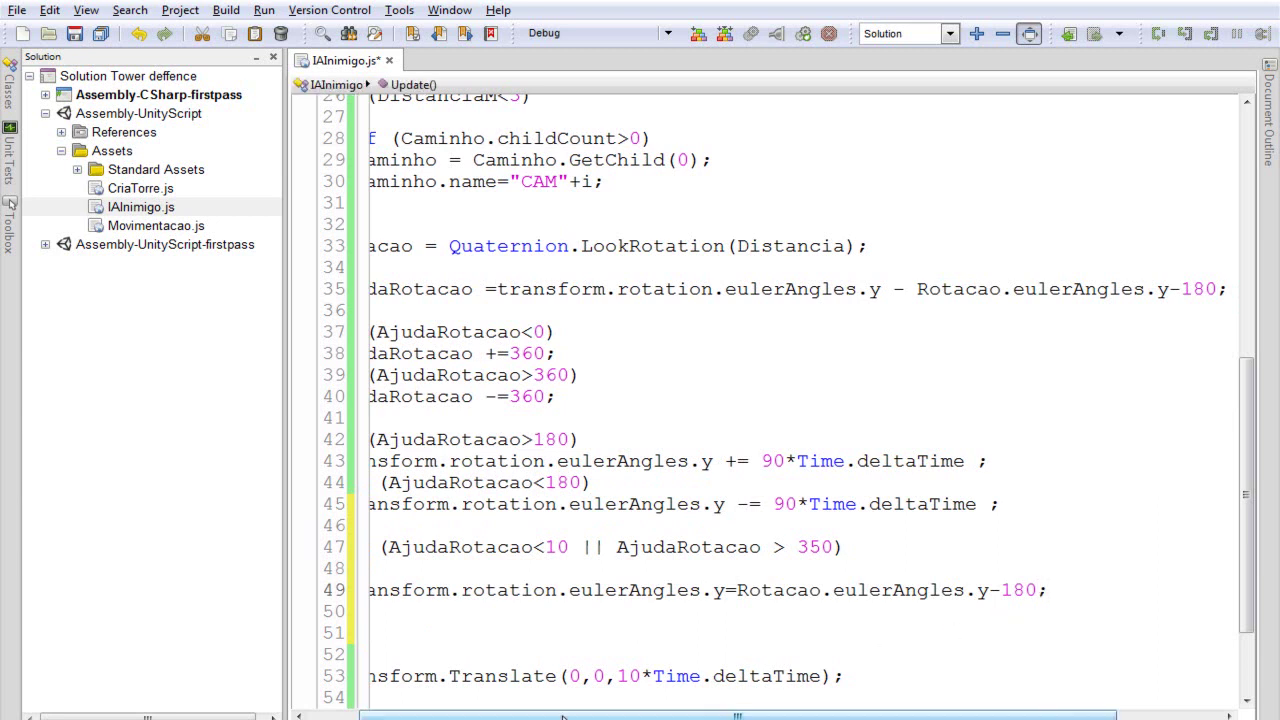
pyautogui.moveTo(562, 718); pyautogui.dragTo(510, 718)
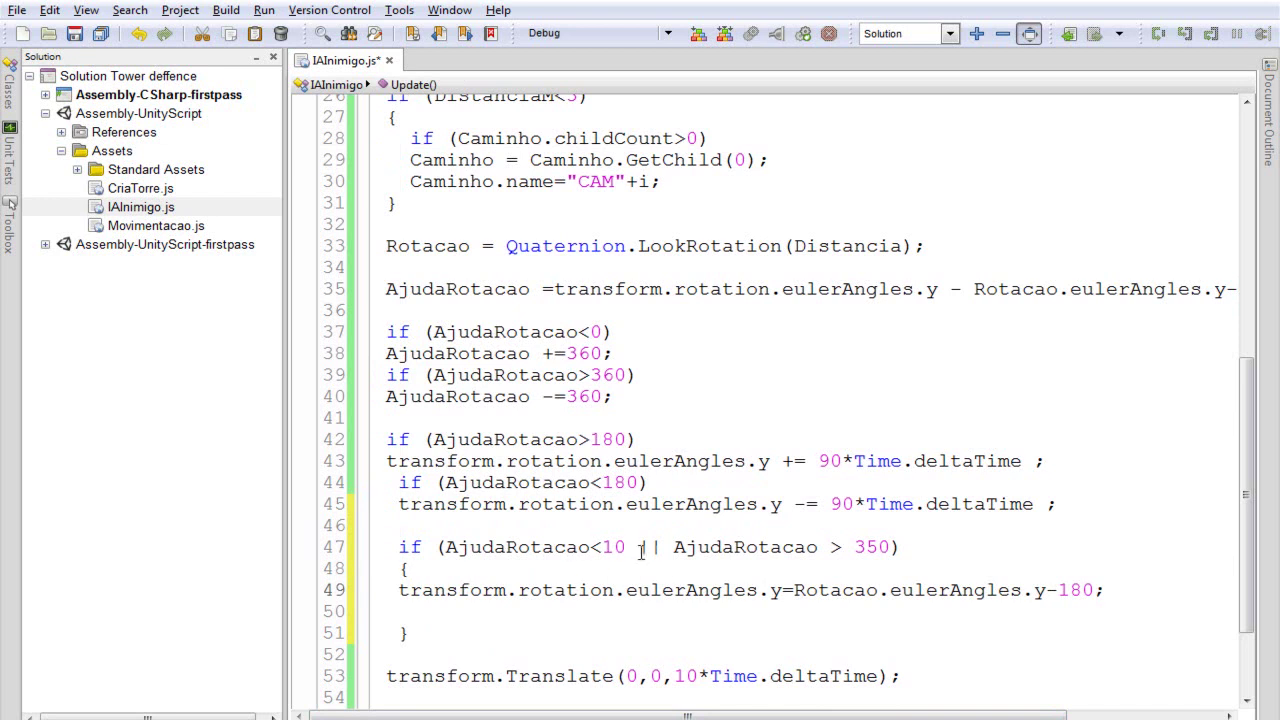
# Step: Copy AjudaRotacao > 350 from line 47 and paste it after && on line 42
pyautogui.moveTo(638, 547)
pyautogui.mouseDown()
pyautogui.moveTo(483, 561)
pyautogui.moveTo(445, 549)
pyautogui.mouseUp()
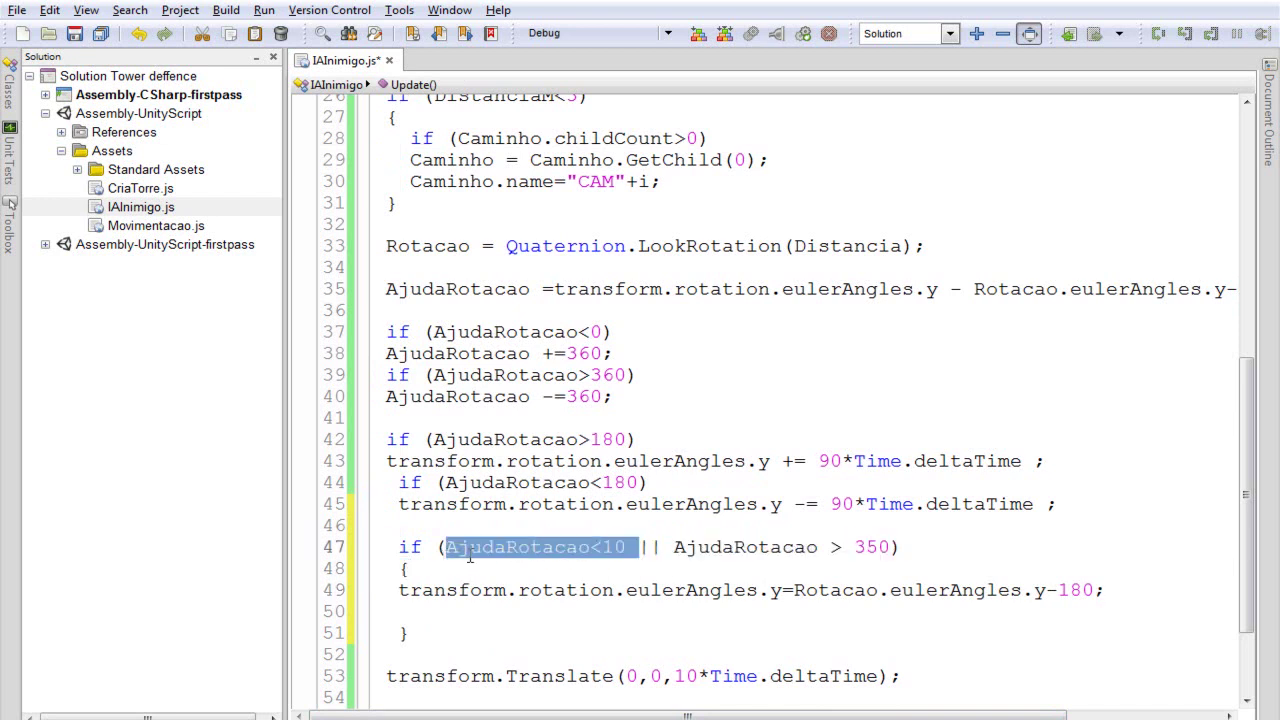
pyautogui.click(629, 440)
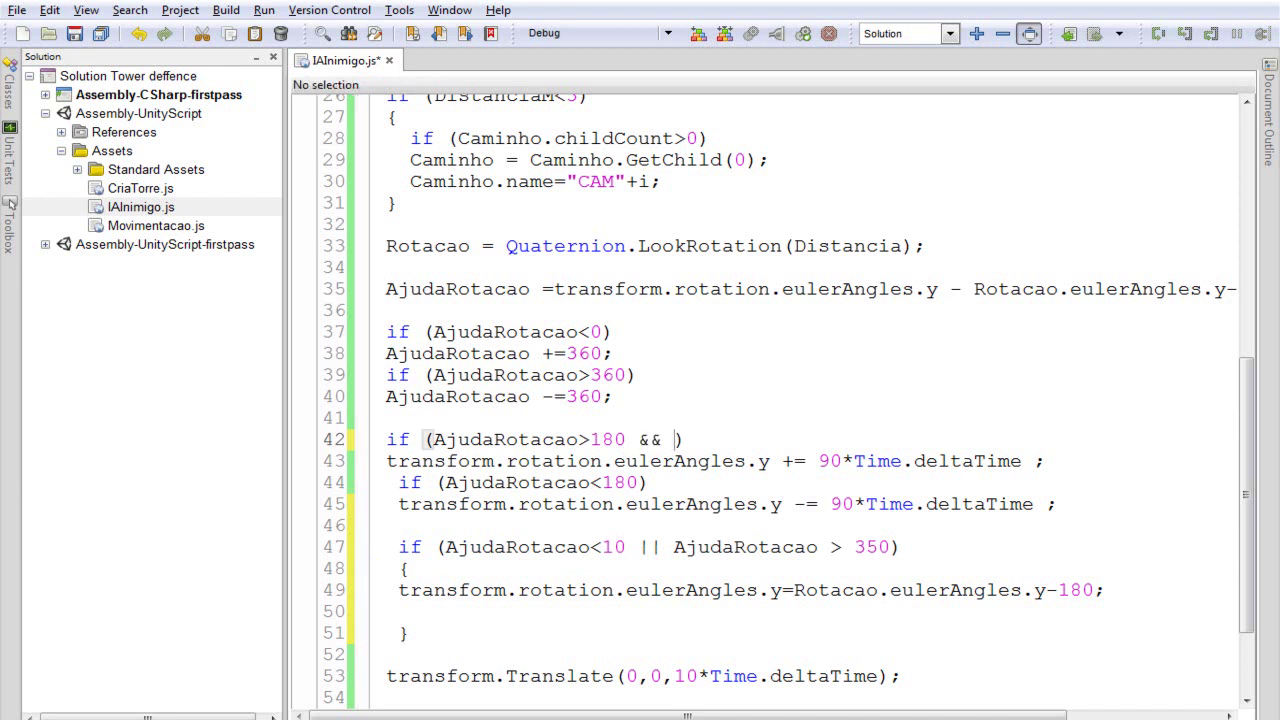
pyautogui.moveTo(893, 547); pyautogui.dragTo(687, 553)
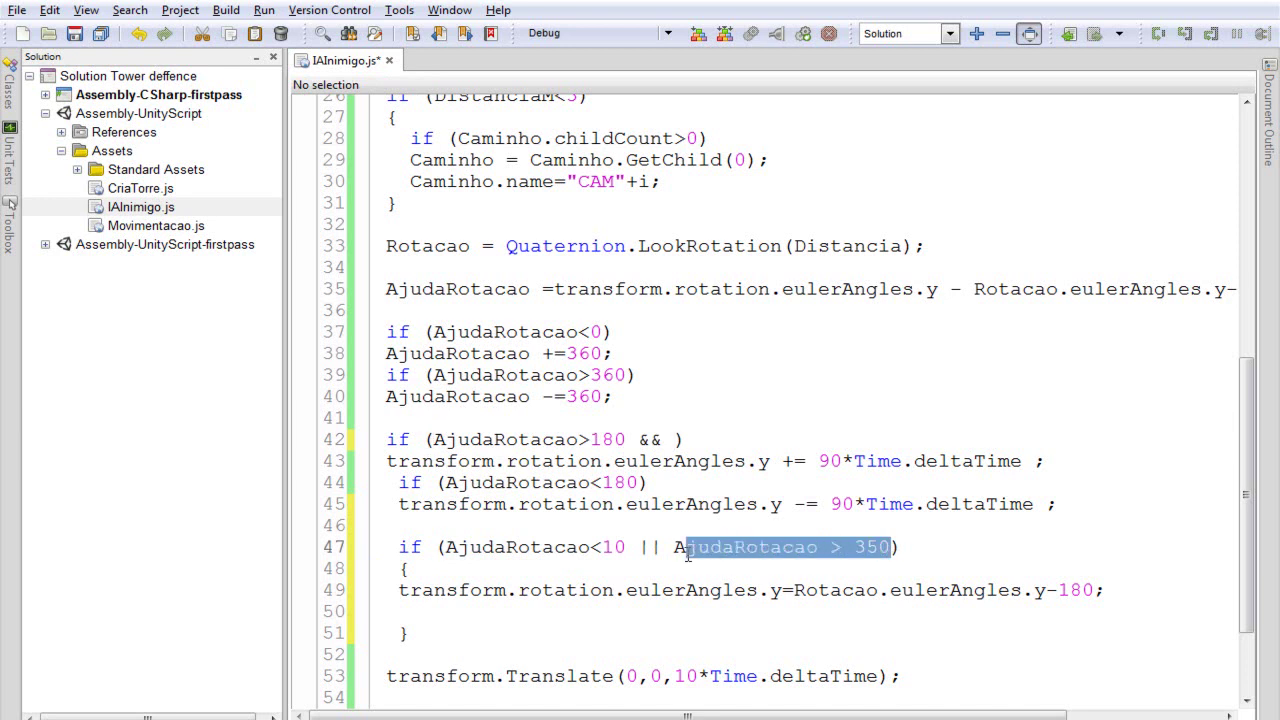
pyautogui.click(674, 441)
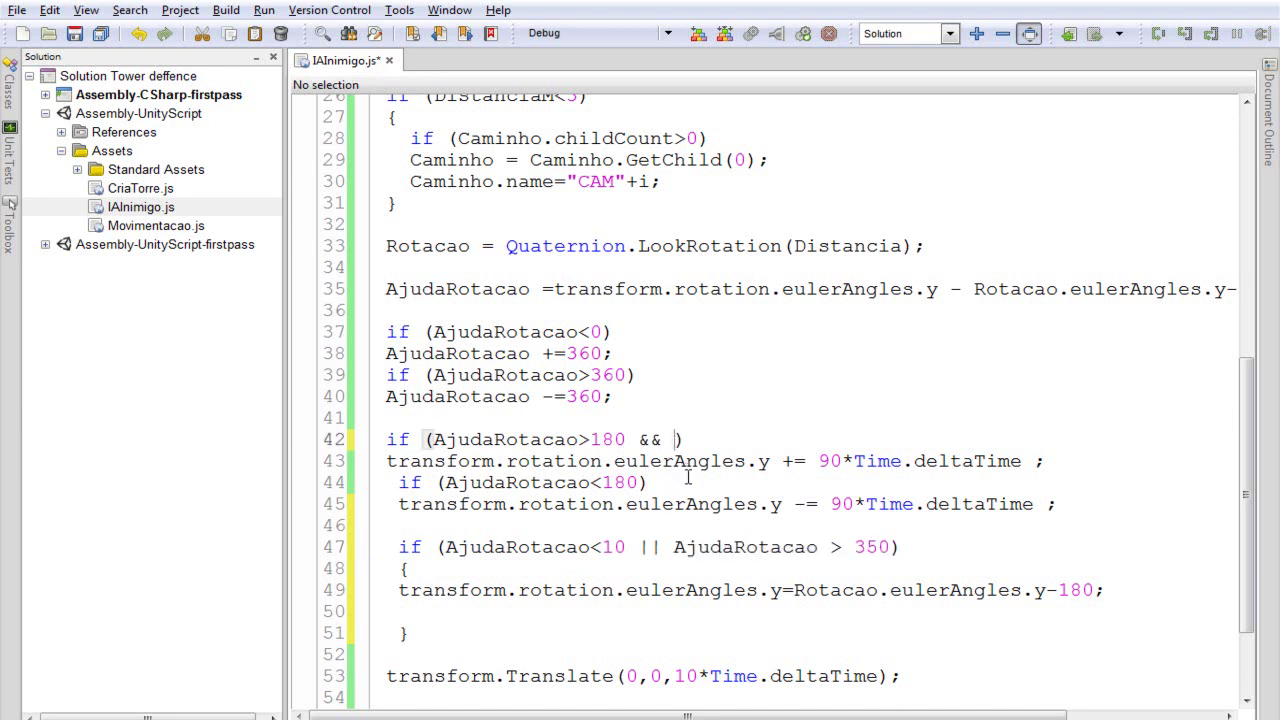
pyautogui.hotkey('ctrl', 'v')
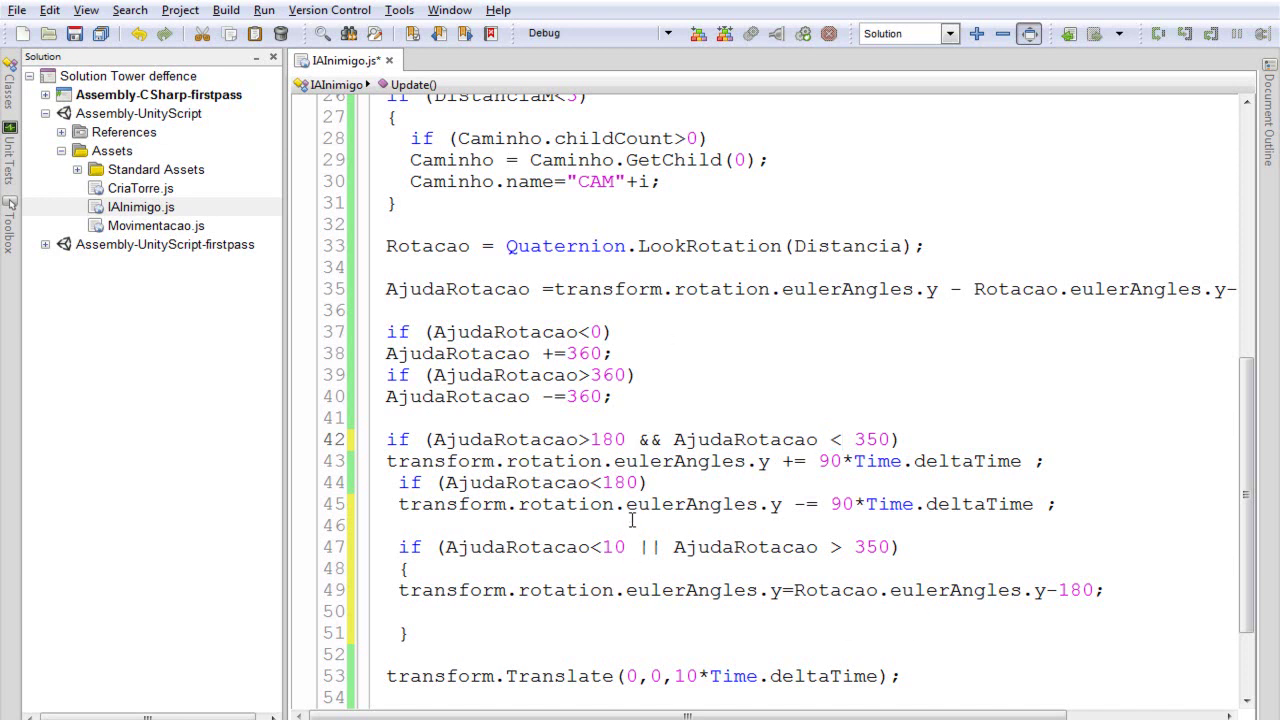
# Step: Add AjudaRotacao>10 after && on line 44, then return to Unity
pyautogui.moveTo(625, 547)
pyautogui.mouseDown()
pyautogui.moveTo(472, 567)
pyautogui.moveTo(451, 553)
pyautogui.mouseUp()
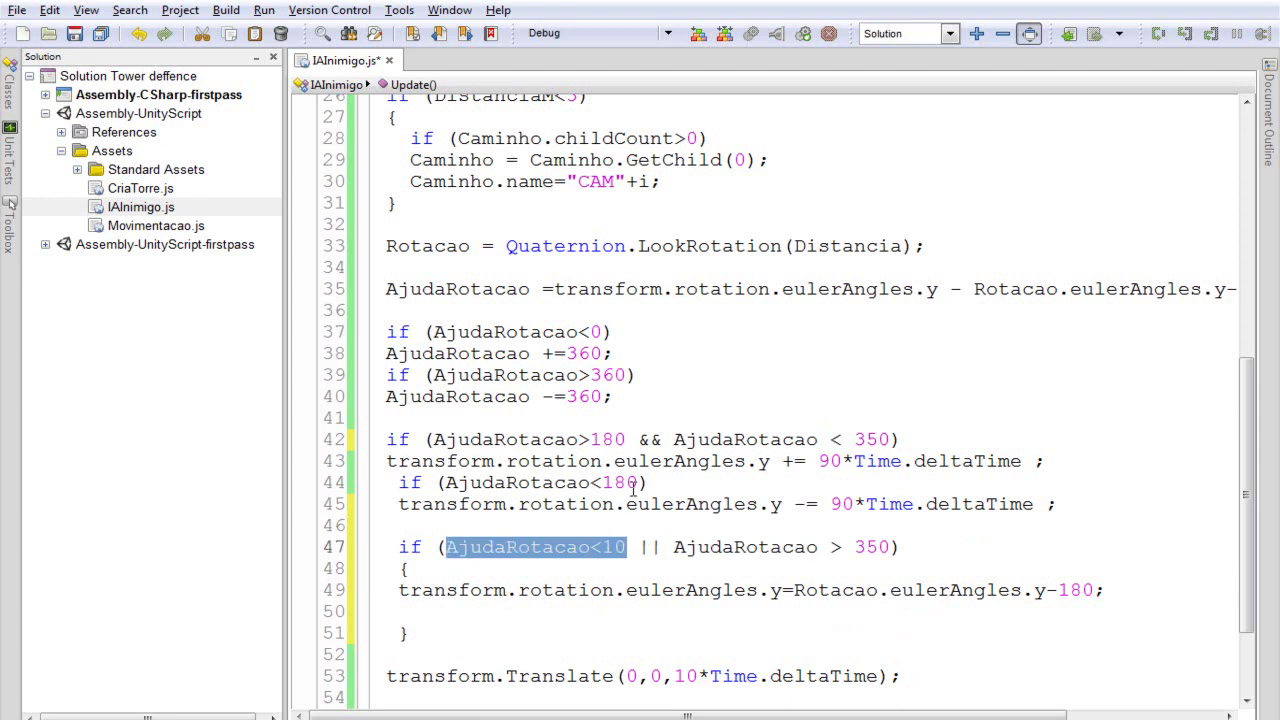
pyautogui.click(633, 486)
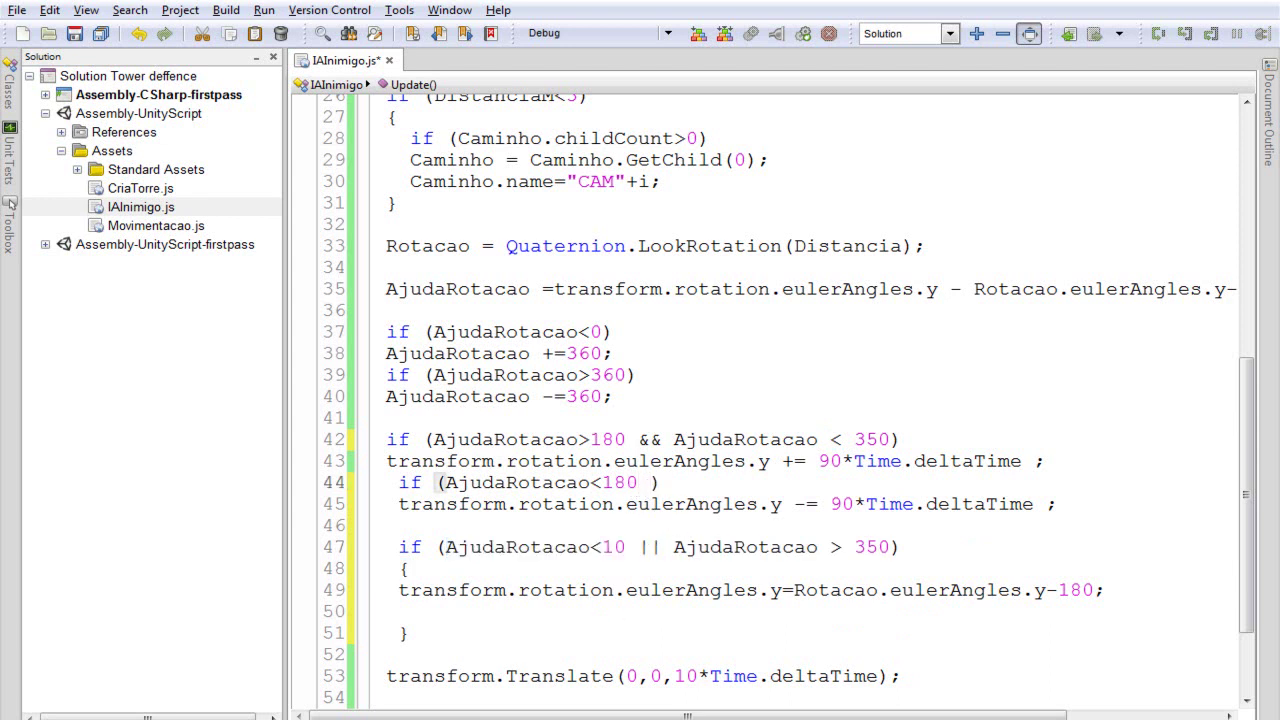
pyautogui.hotkey('ctrl', 'v')
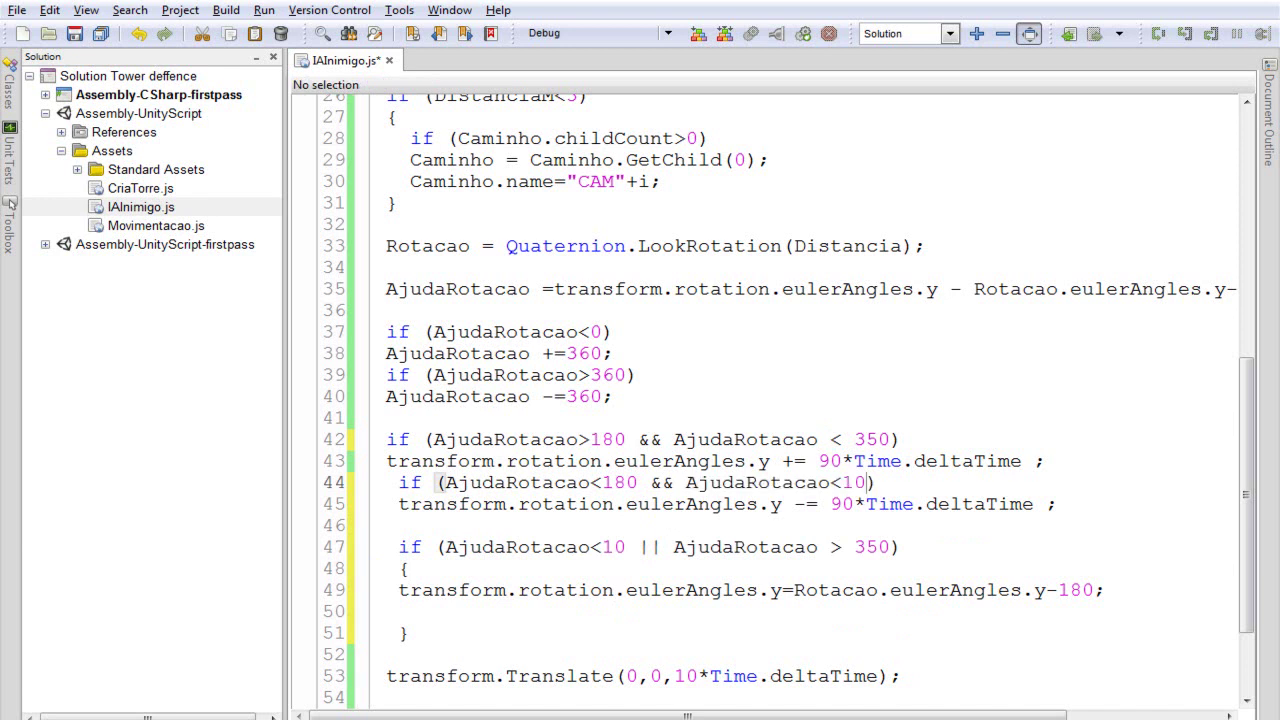
pyautogui.press('Left')
pyautogui.press('Left')
pyautogui.press('BackSpace')
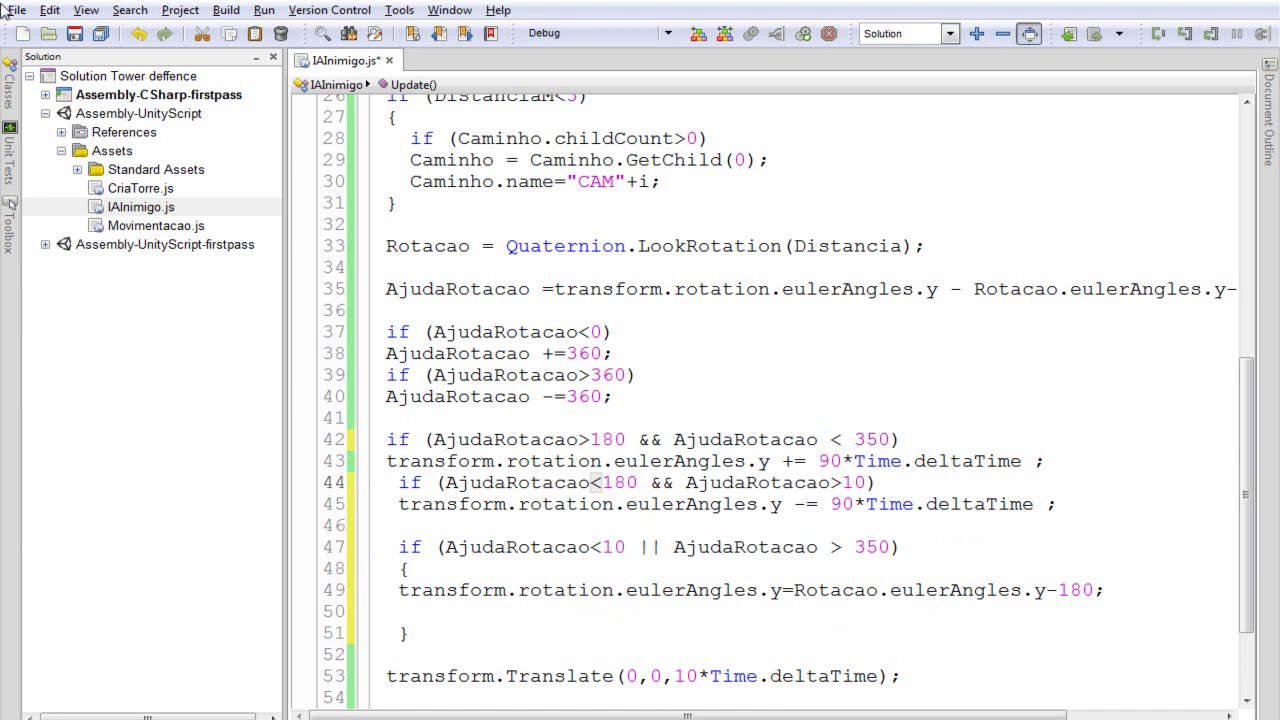
pyautogui.hotkey('alt', 'Tab')
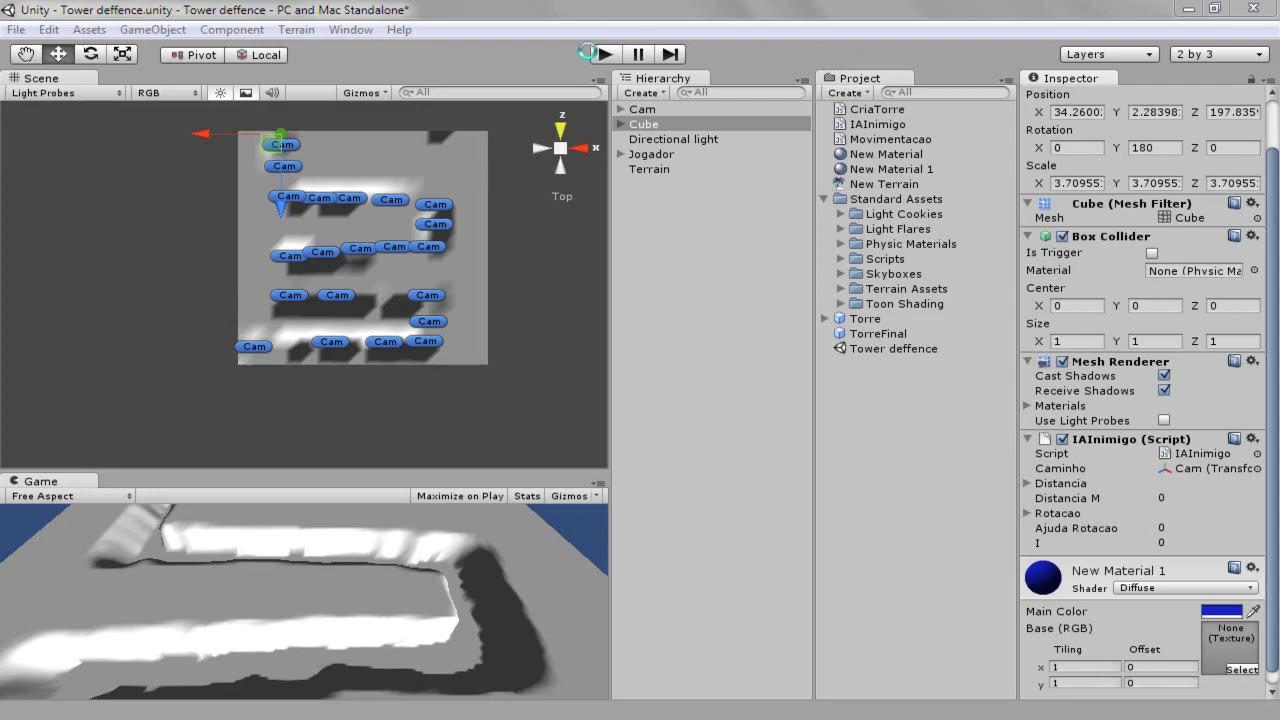
# Step: Run a quick play test, stop it, and frame the Cube in the Scene view
pyautogui.click(605, 55)
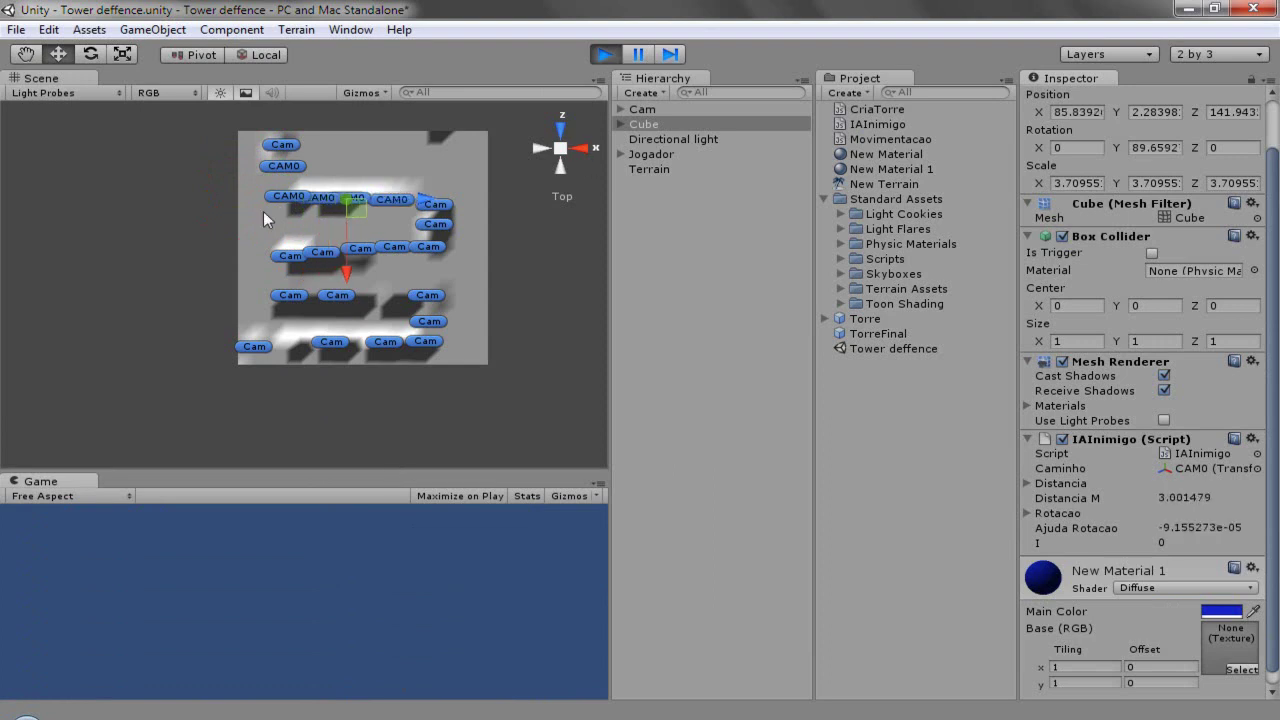
pyautogui.click(607, 54)
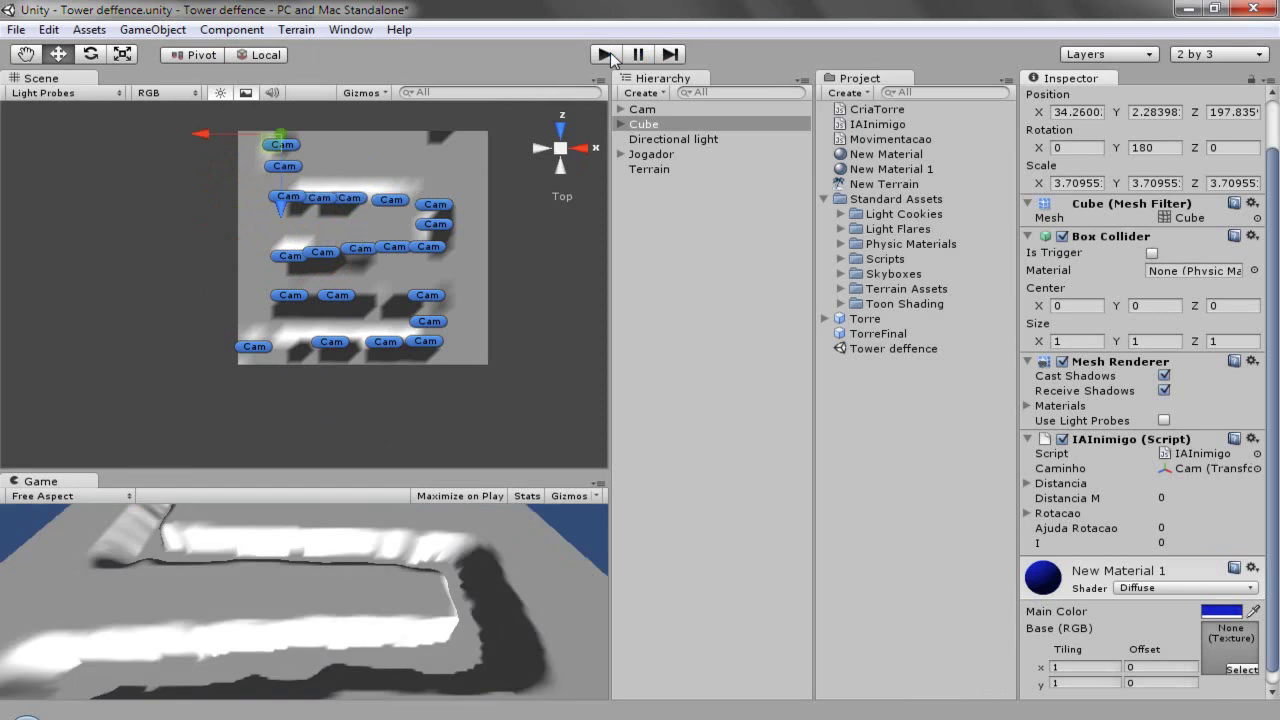
pyautogui.doubleClick(668, 125)
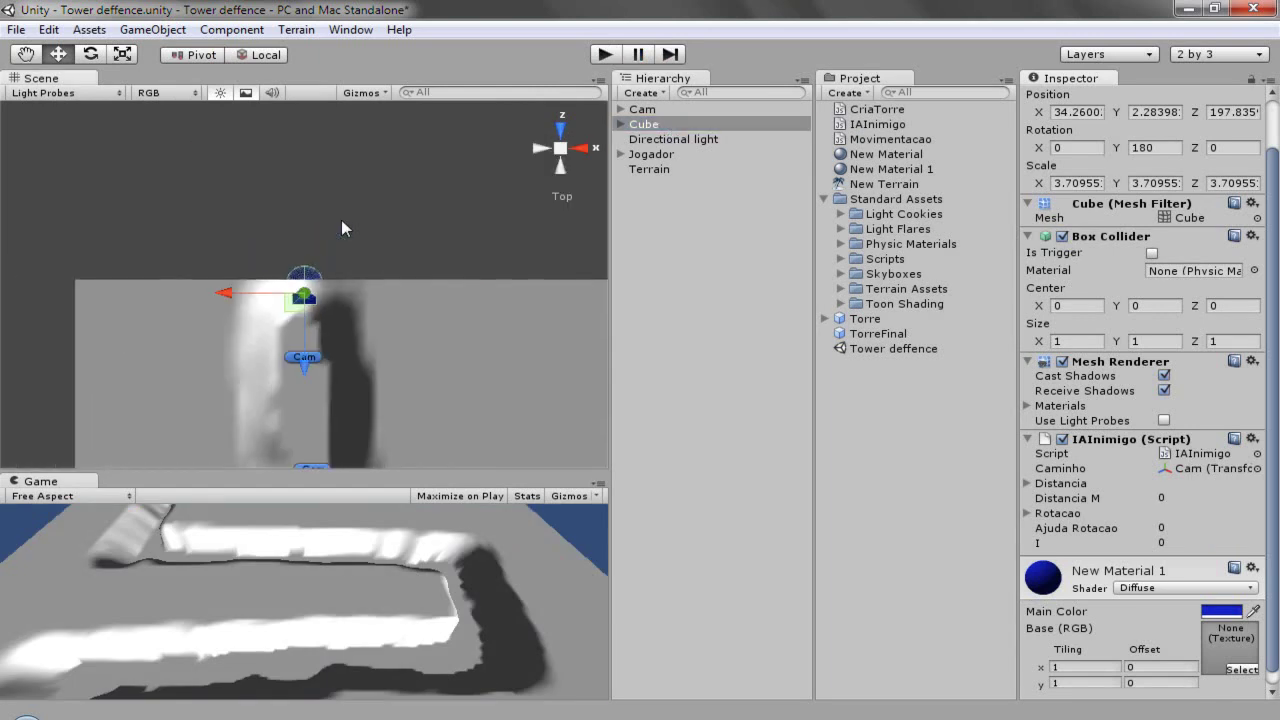
# Step: Play again, follow the enemy cube around the CAM0 track, then stop the game
pyautogui.click(606, 56)
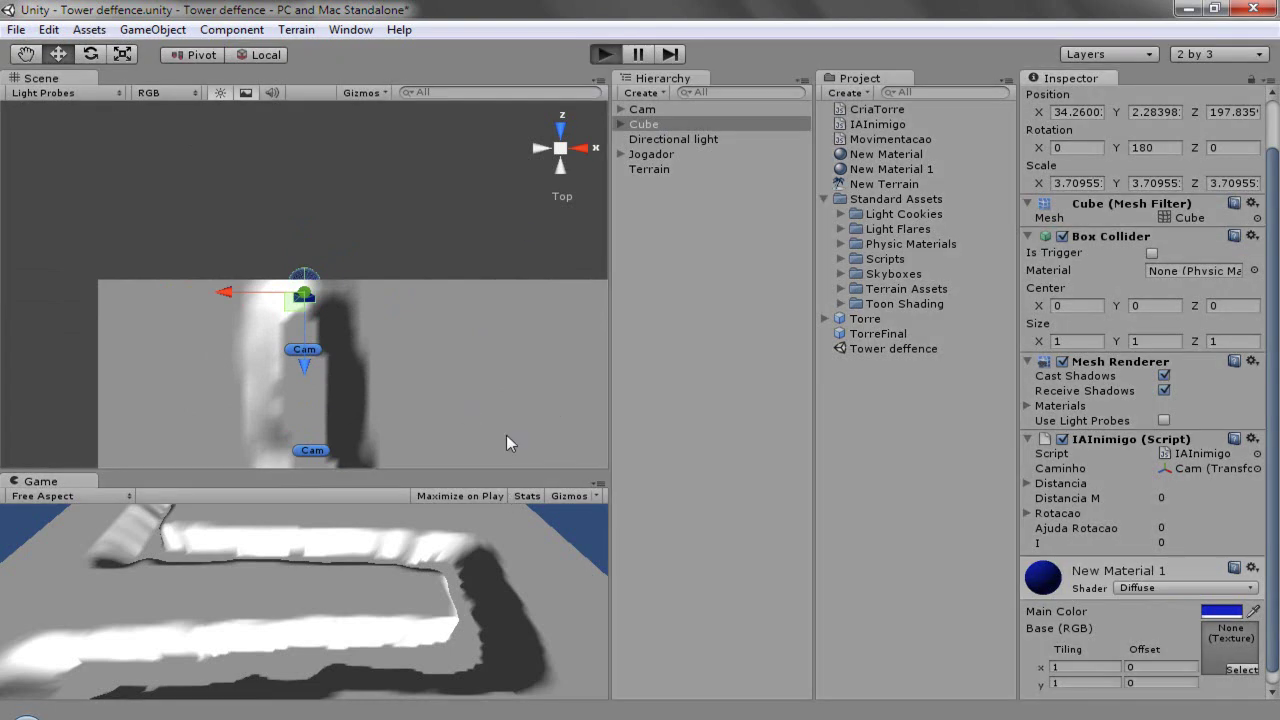
pyautogui.moveTo(504, 444); pyautogui.dragTo(504, 170, button='middle')
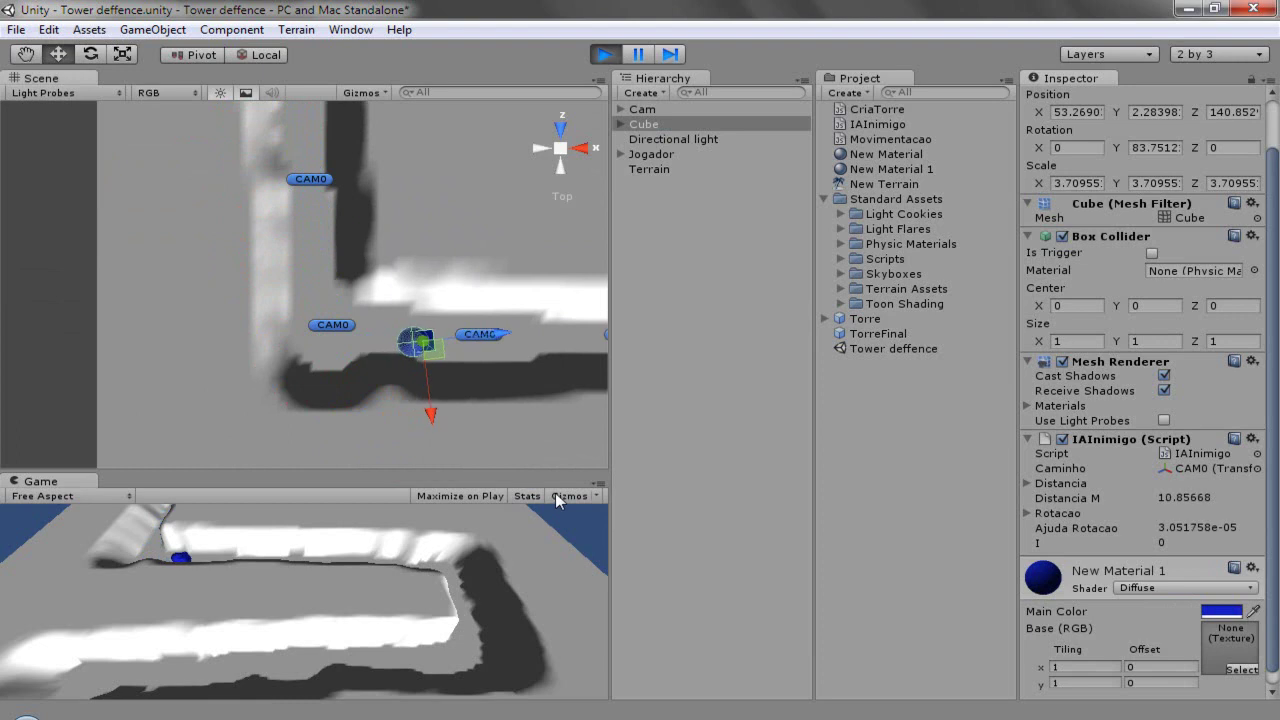
pyautogui.moveTo(370, 456); pyautogui.dragTo(115, 227, button='middle')
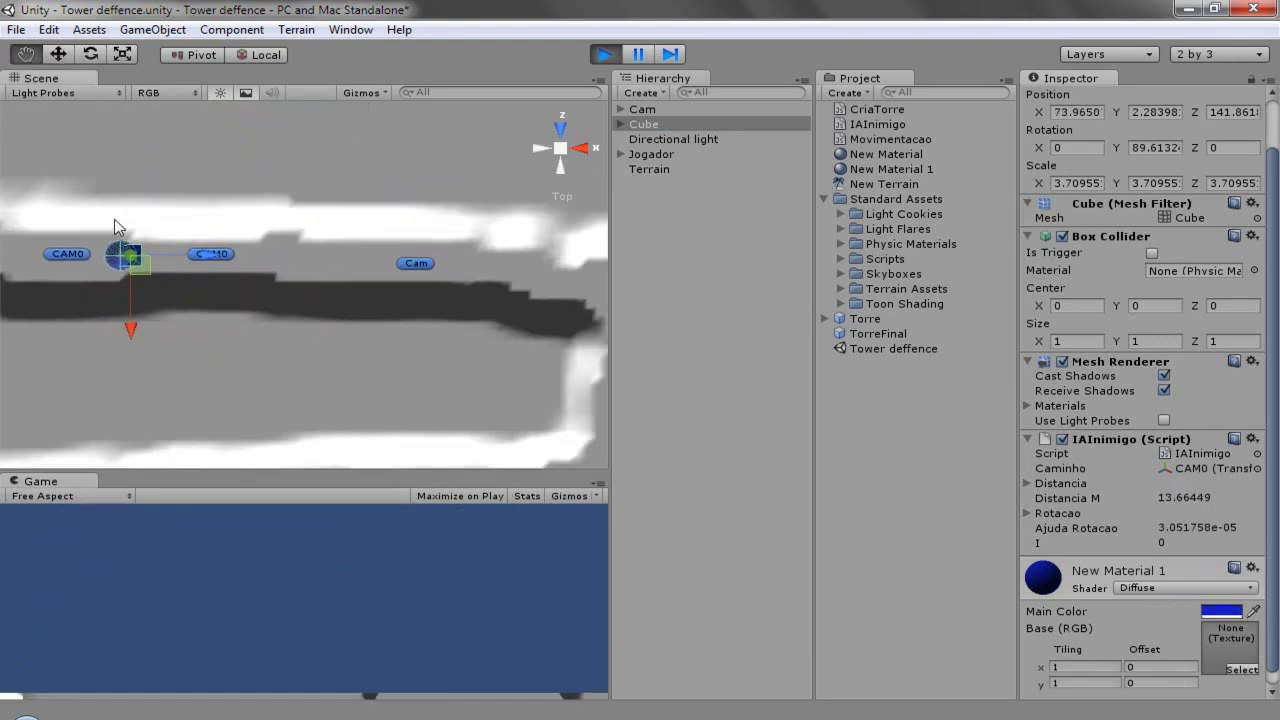
pyautogui.moveTo(470, 391); pyautogui.dragTo(307, 348, button='middle')
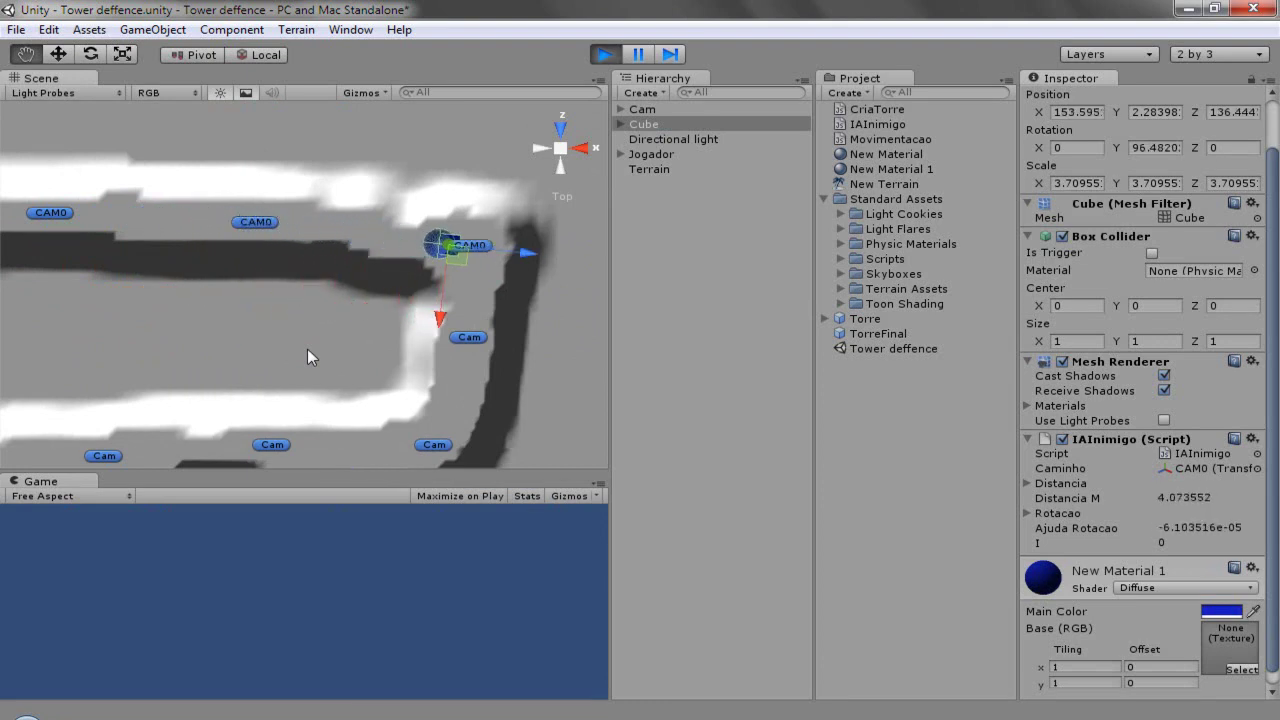
pyautogui.moveTo(307, 348)
pyautogui.mouseDown()
pyautogui.moveTo(399, 263)
pyautogui.moveTo(565, 277)
pyautogui.moveTo(373, 264)
pyautogui.moveTo(680, 241)
pyautogui.mouseUp()
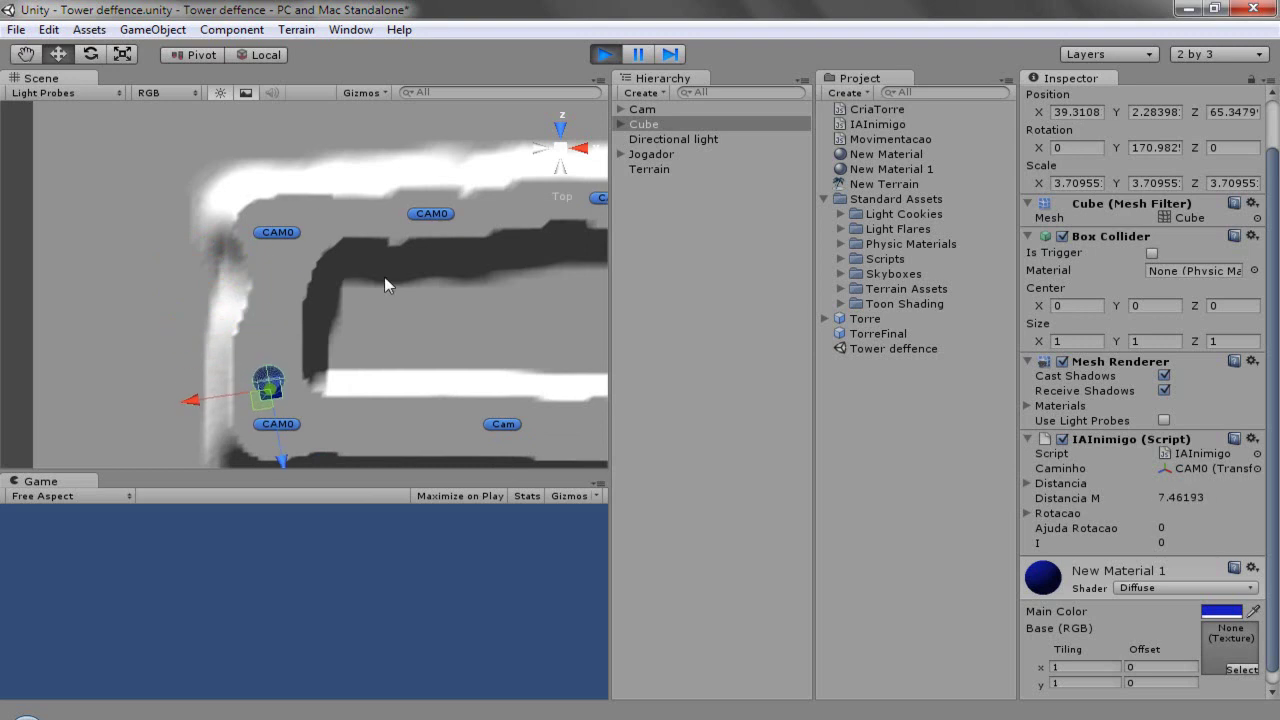
pyautogui.click(604, 54)
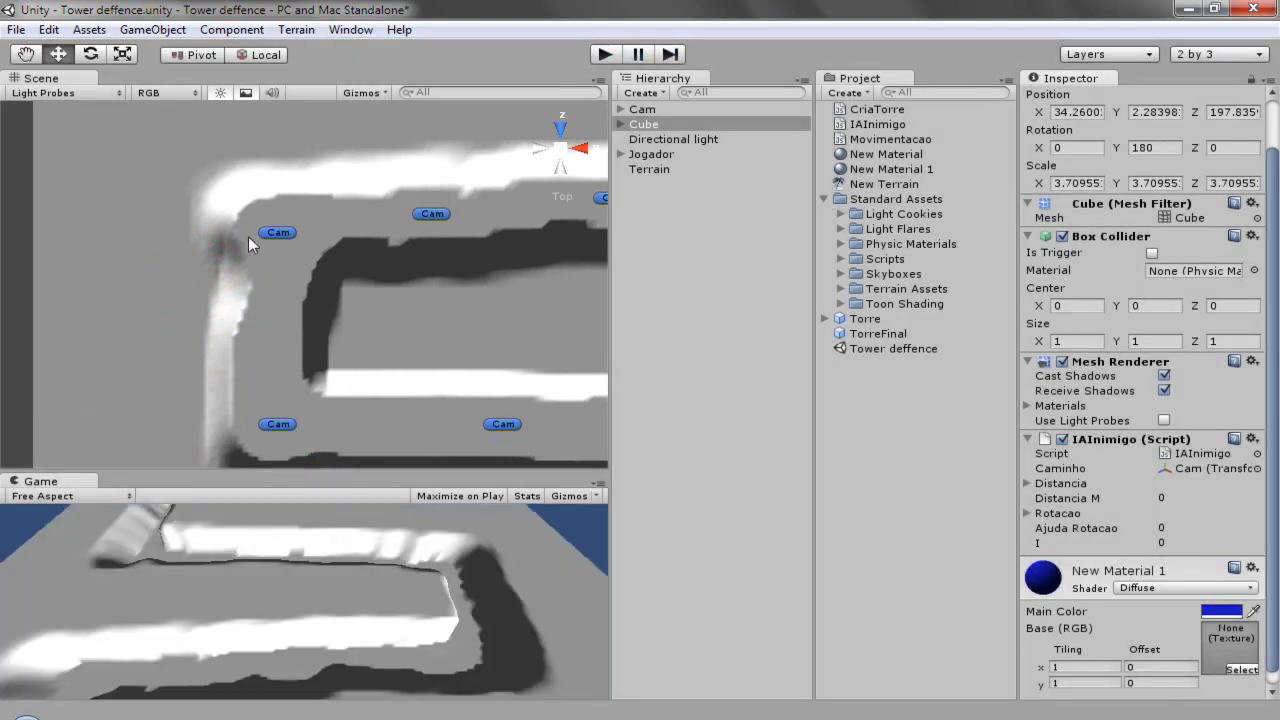
# Step: Shift the upper-left Cam to X about -22.59 and the lower-left Cam to X -2.658
pyautogui.click(285, 231)
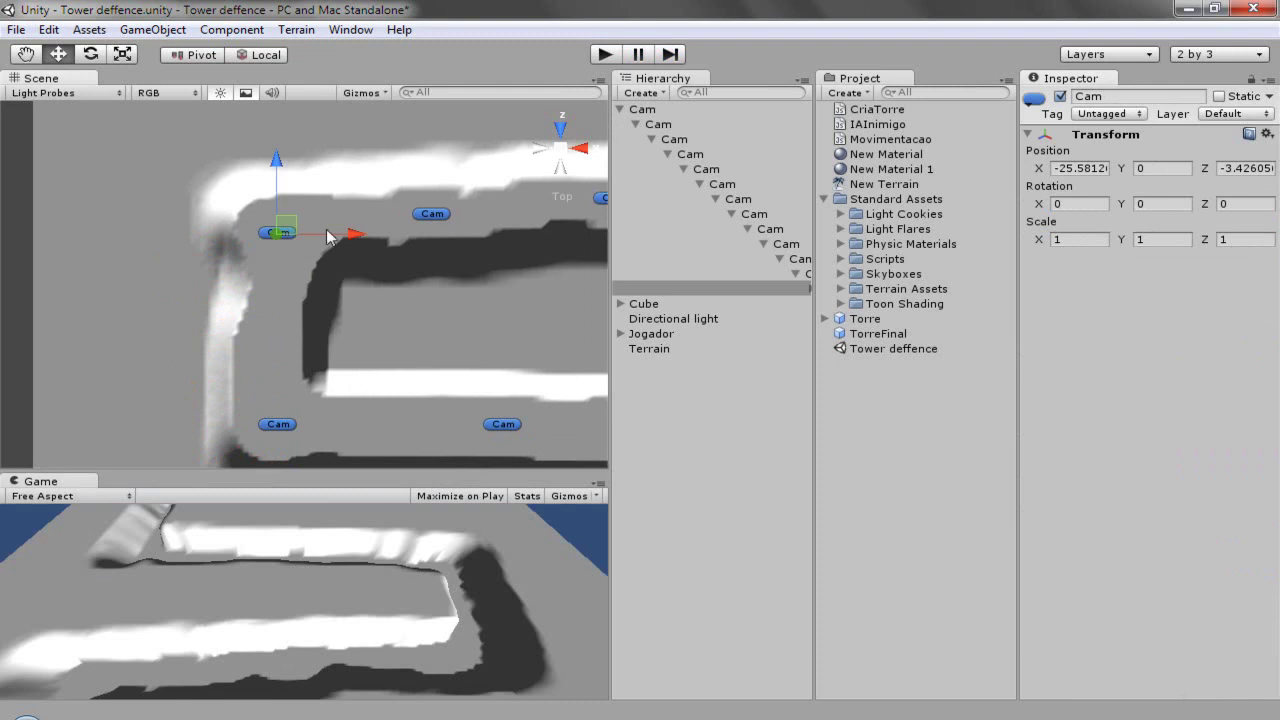
pyautogui.moveTo(355, 237); pyautogui.dragTo(372, 236)
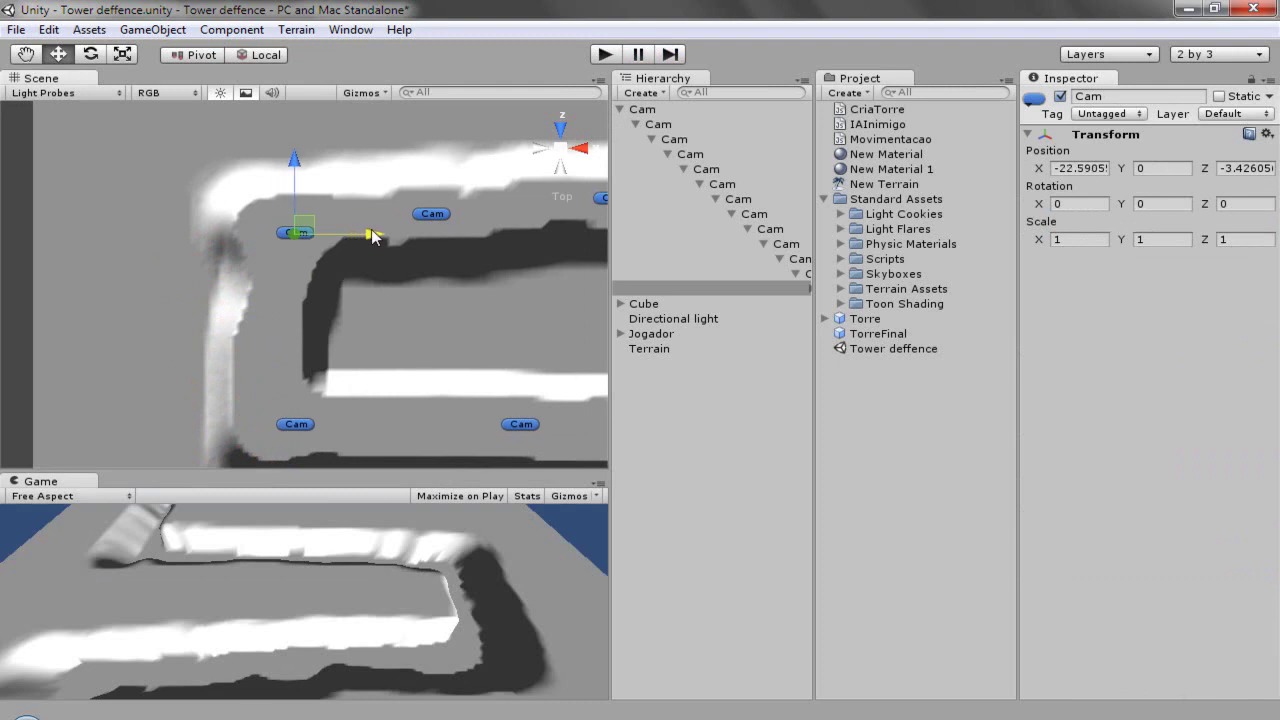
pyautogui.click(312, 425)
pyautogui.moveTo(384, 421); pyautogui.dragTo(358, 431)
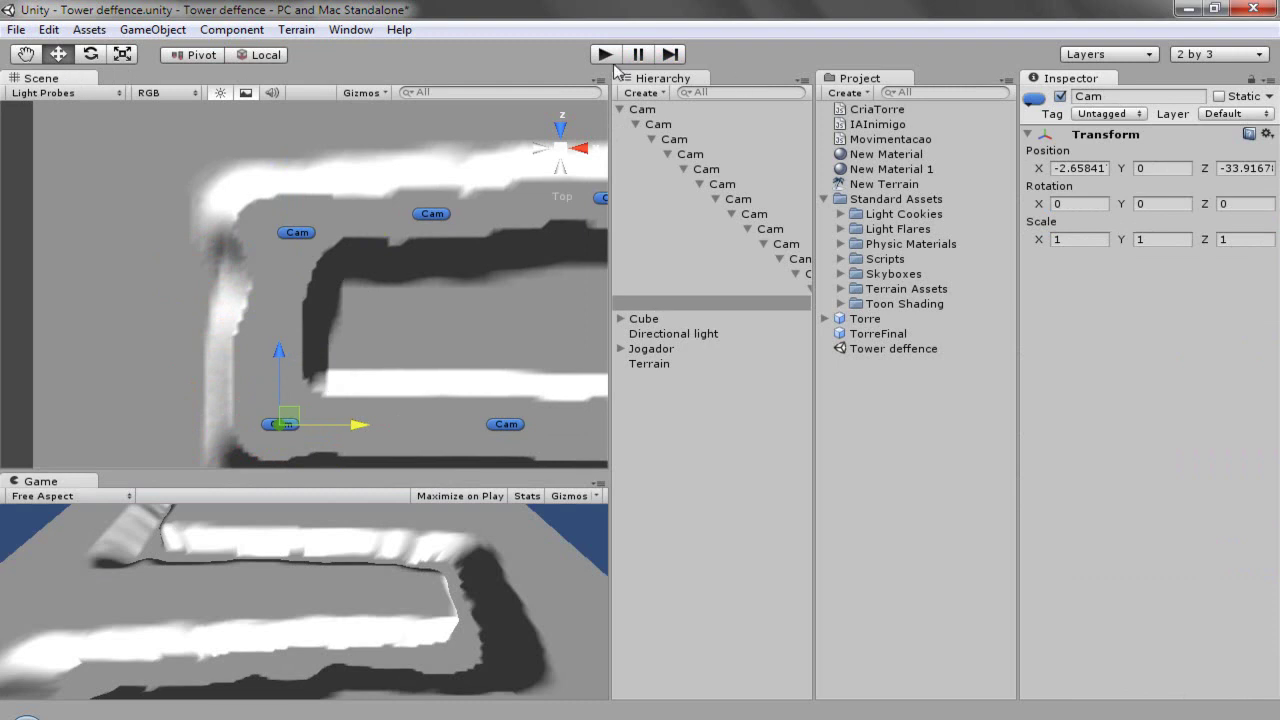
pyautogui.scroll(-3, 435, 366)
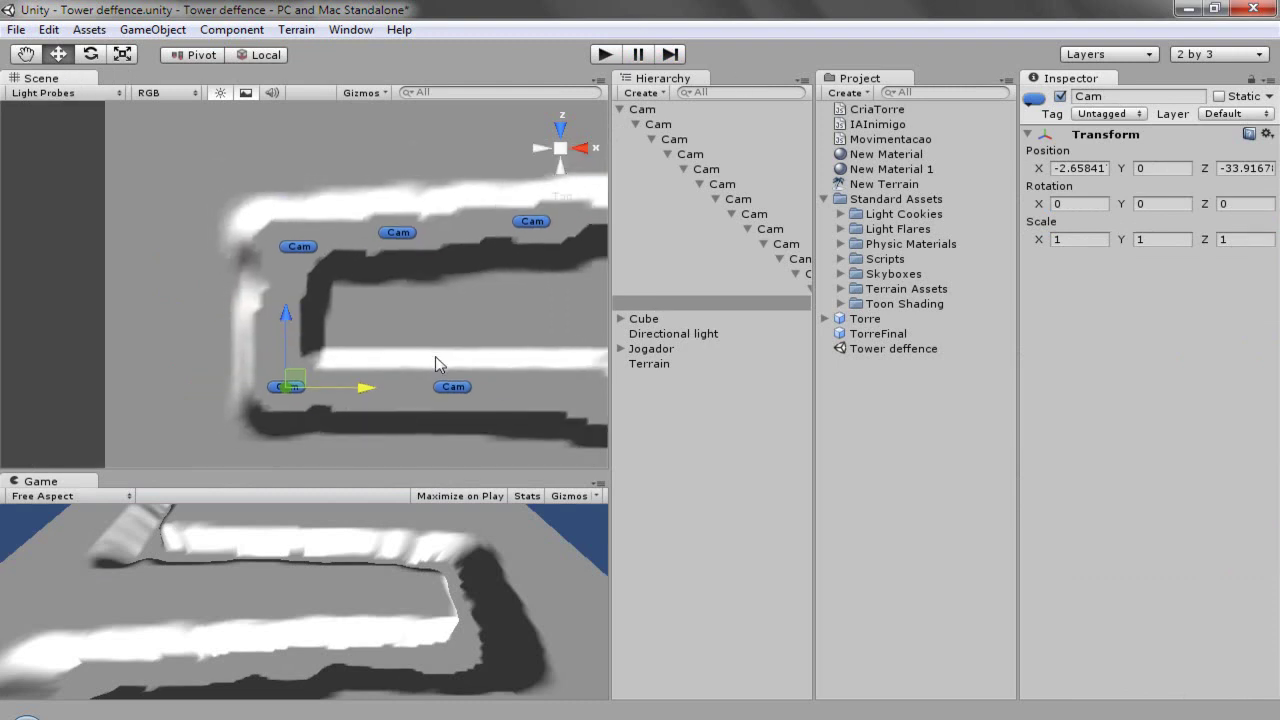
pyautogui.scroll(-3, 434, 355)
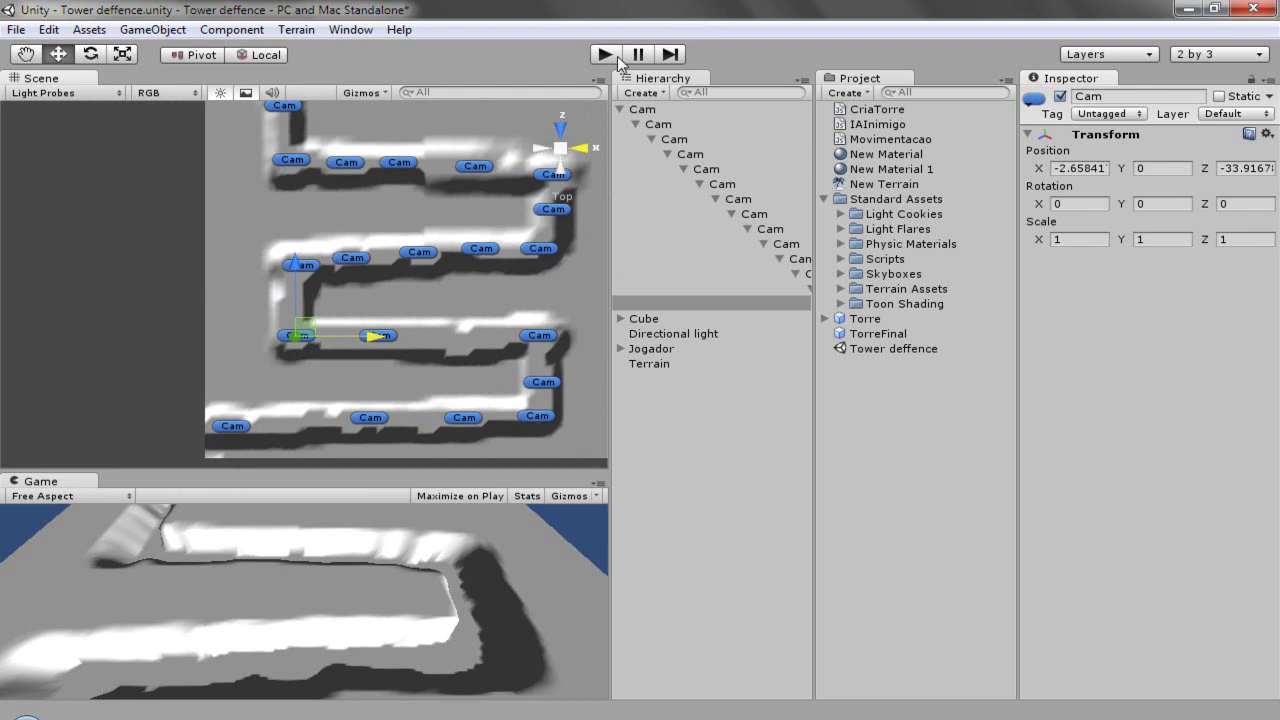
# Step: Play the adjusted path in a maximized Game view, pausing once the cube passes most waypoints
pyautogui.click(615, 52)
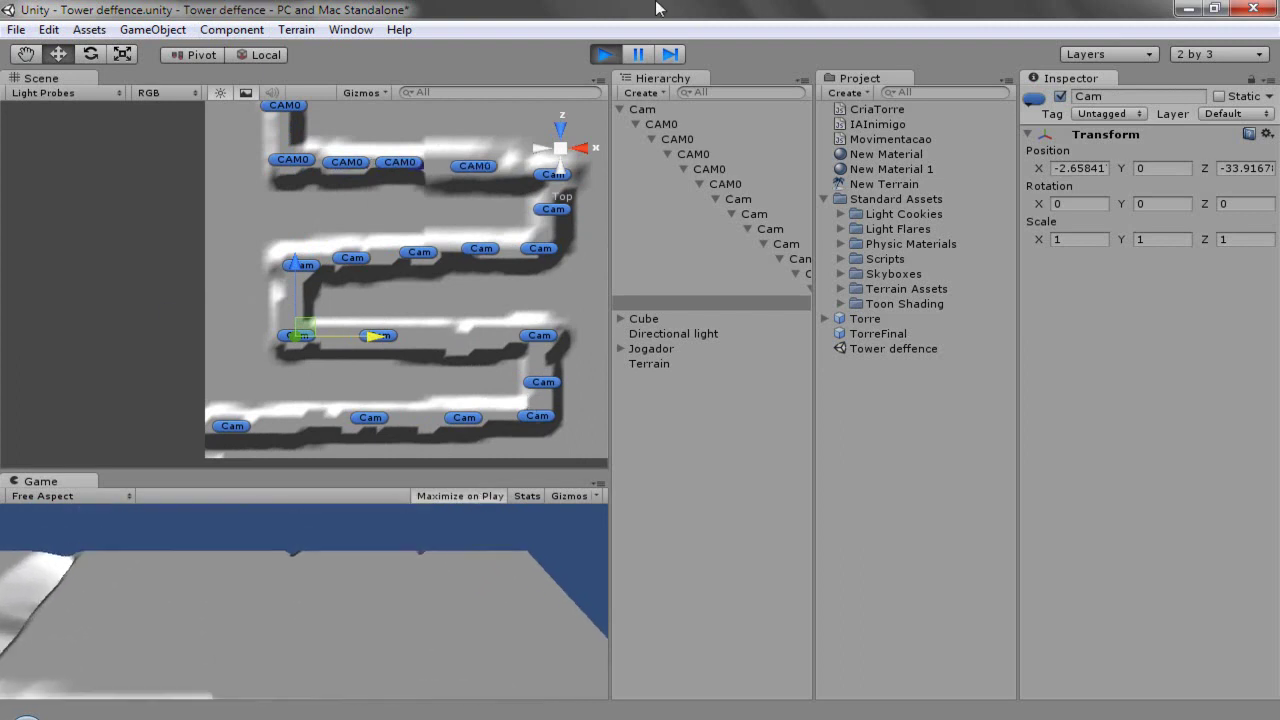
pyautogui.click(640, 55)
pyautogui.click(640, 55)
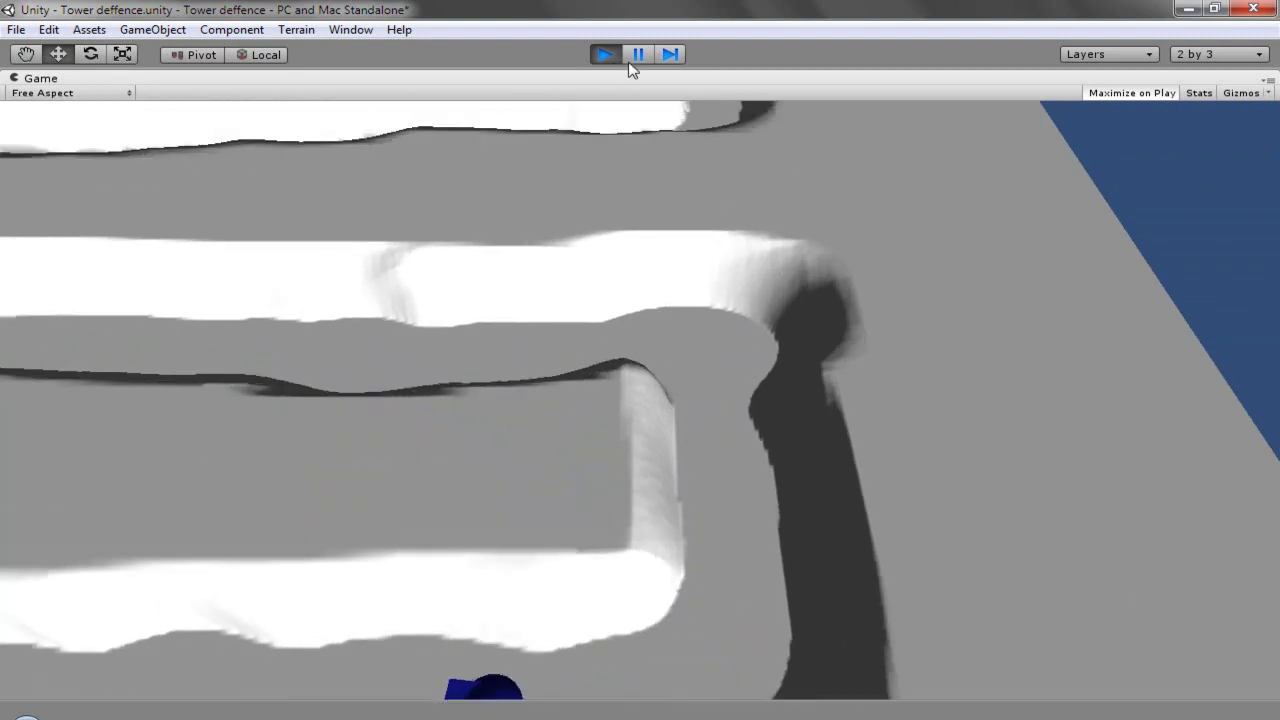
pyautogui.click(636, 55)
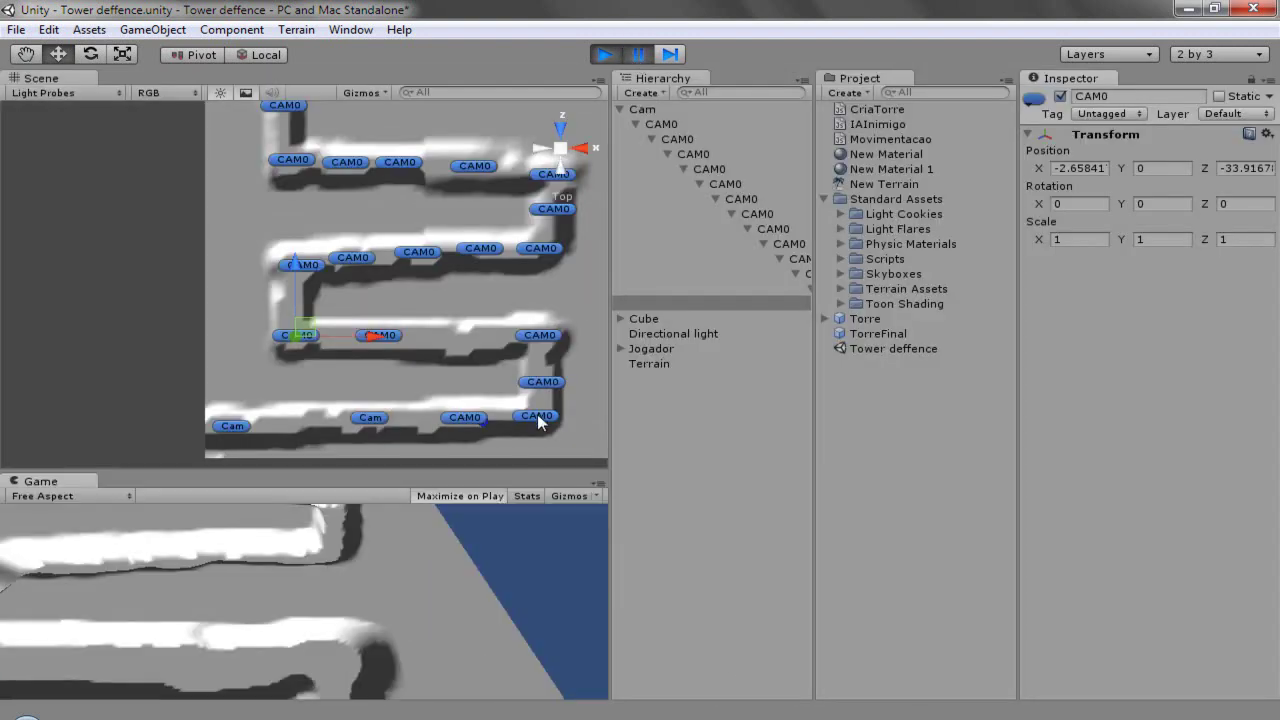
# Step: Move the CAM0 waypoint at the lower-right bend slightly along Z
pyautogui.click(538, 419)
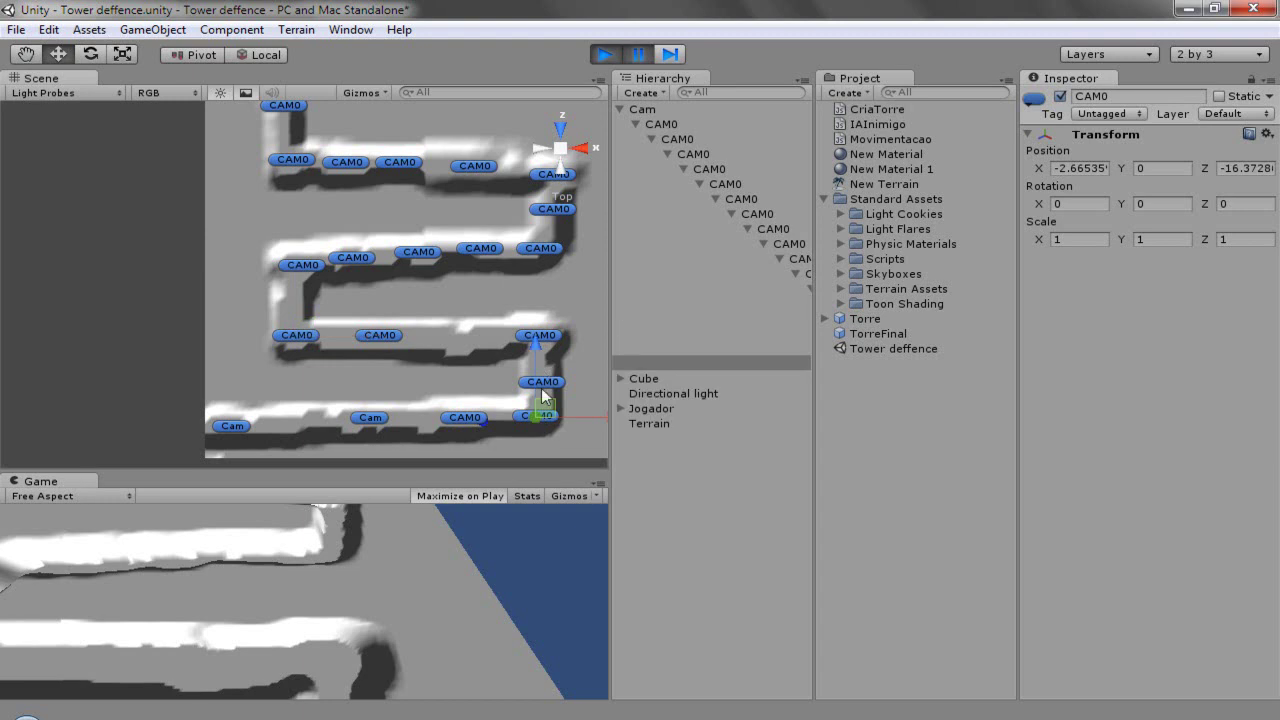
pyautogui.scroll(2, 546, 407)
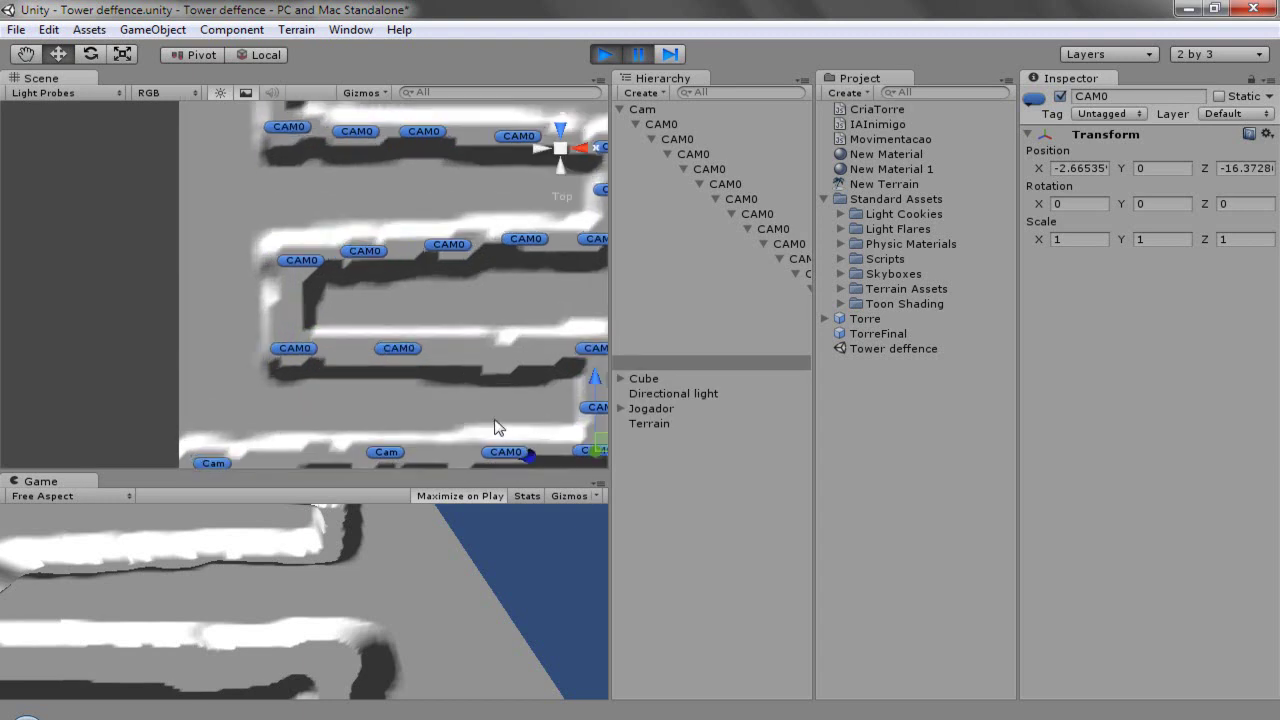
pyautogui.scroll(-5, 367, 329)
pyautogui.scroll(2, 404, 306)
pyautogui.scroll(3, 431, 318)
pyautogui.scroll(3, 439, 319)
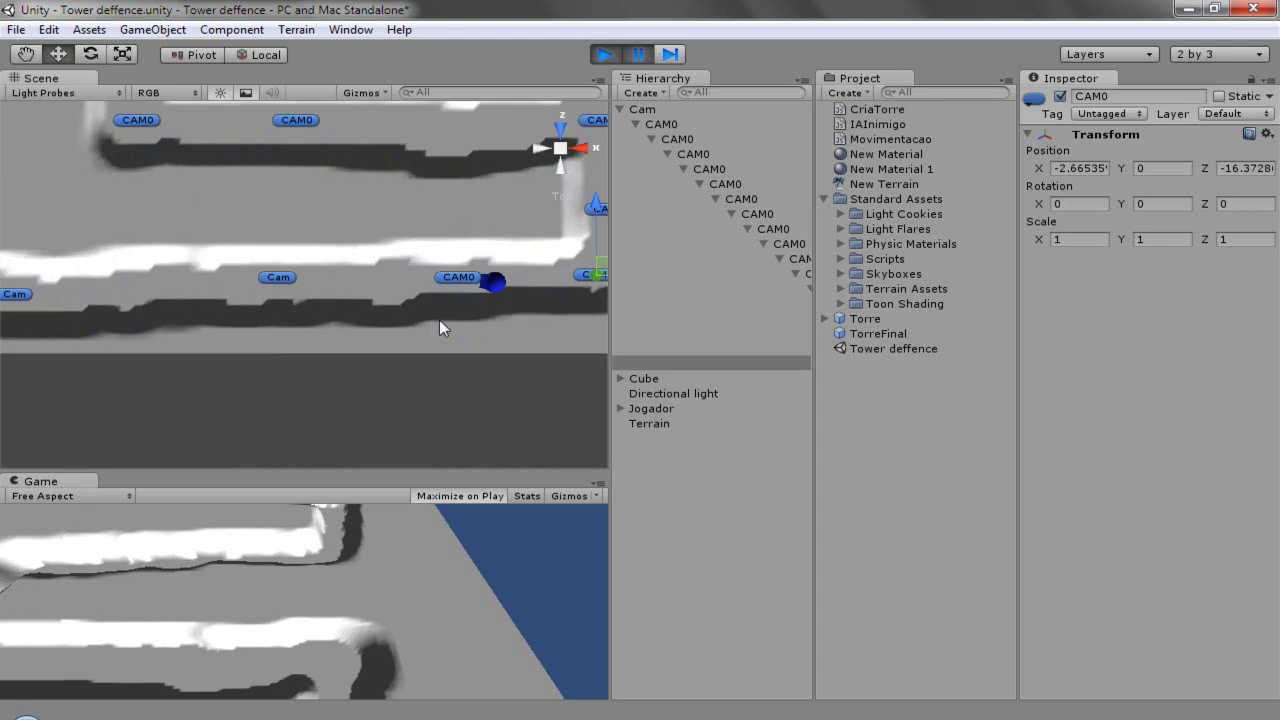
pyautogui.scroll(-1, 506, 319)
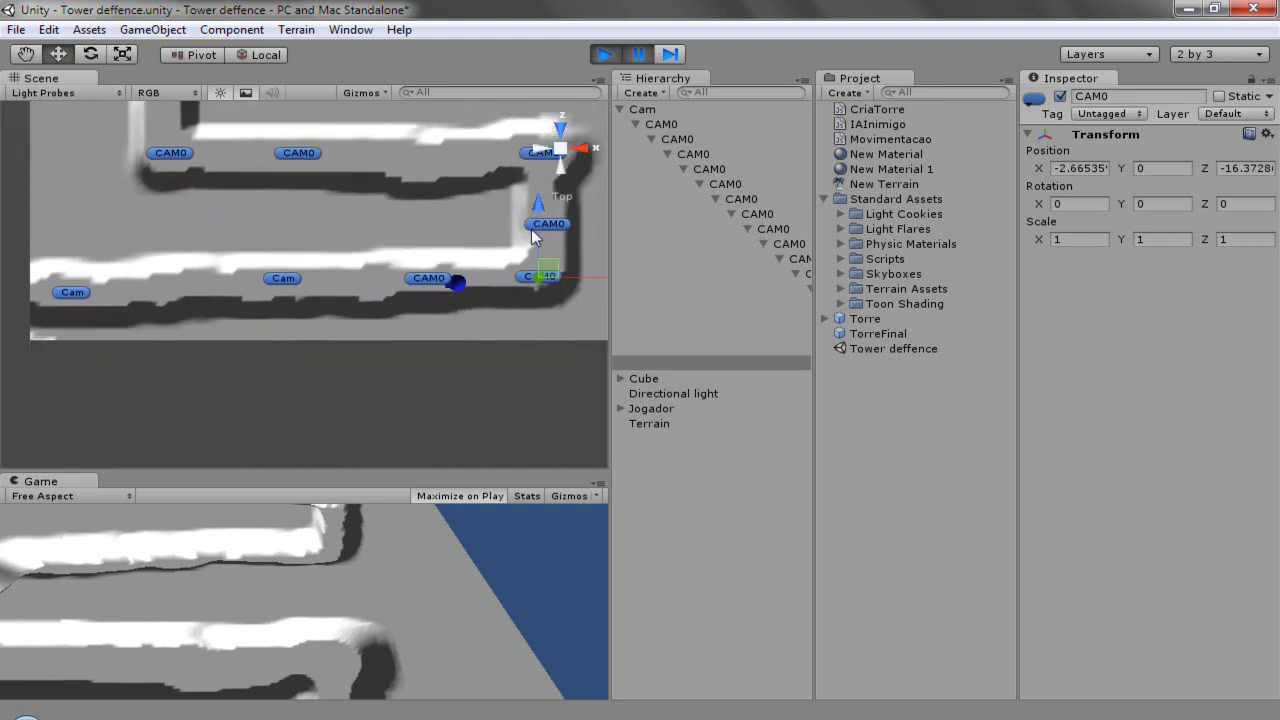
pyautogui.moveTo(540, 228); pyautogui.dragTo(540, 218)
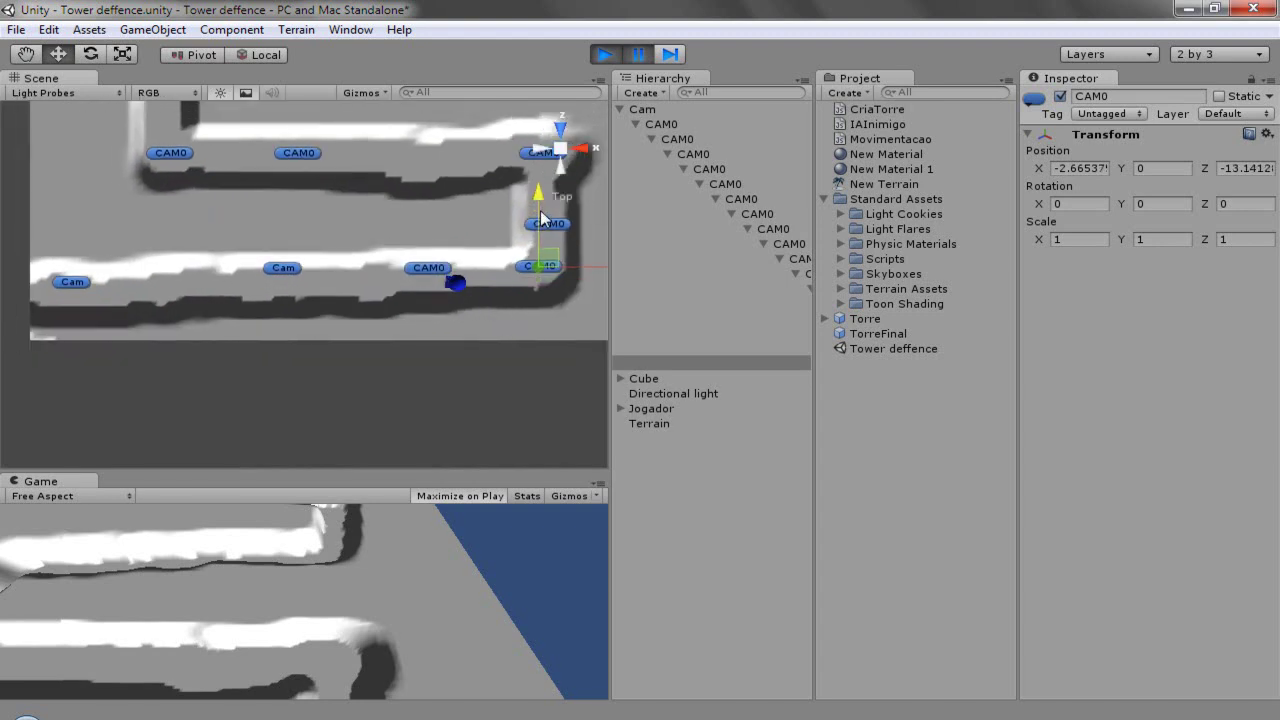
# Step: Nudge two more CAM0 waypoints slightly along Z to line them up with the track
pyautogui.click(433, 272)
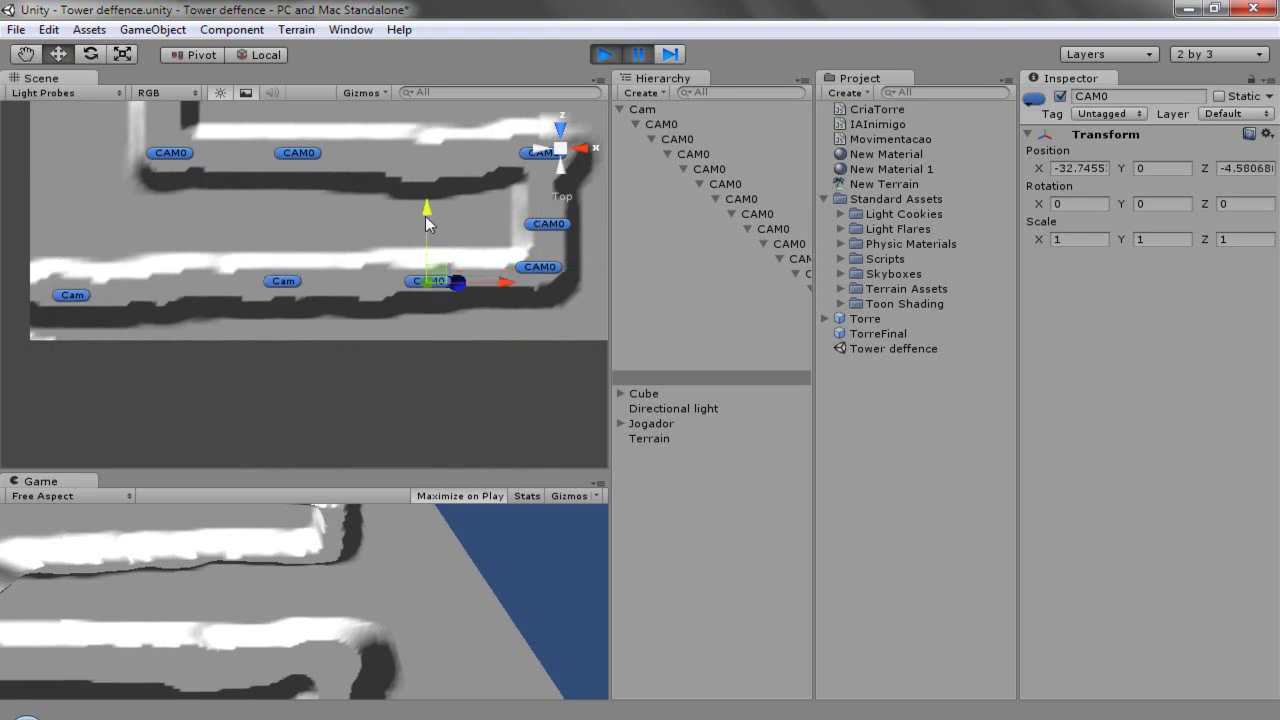
pyautogui.click(540, 268)
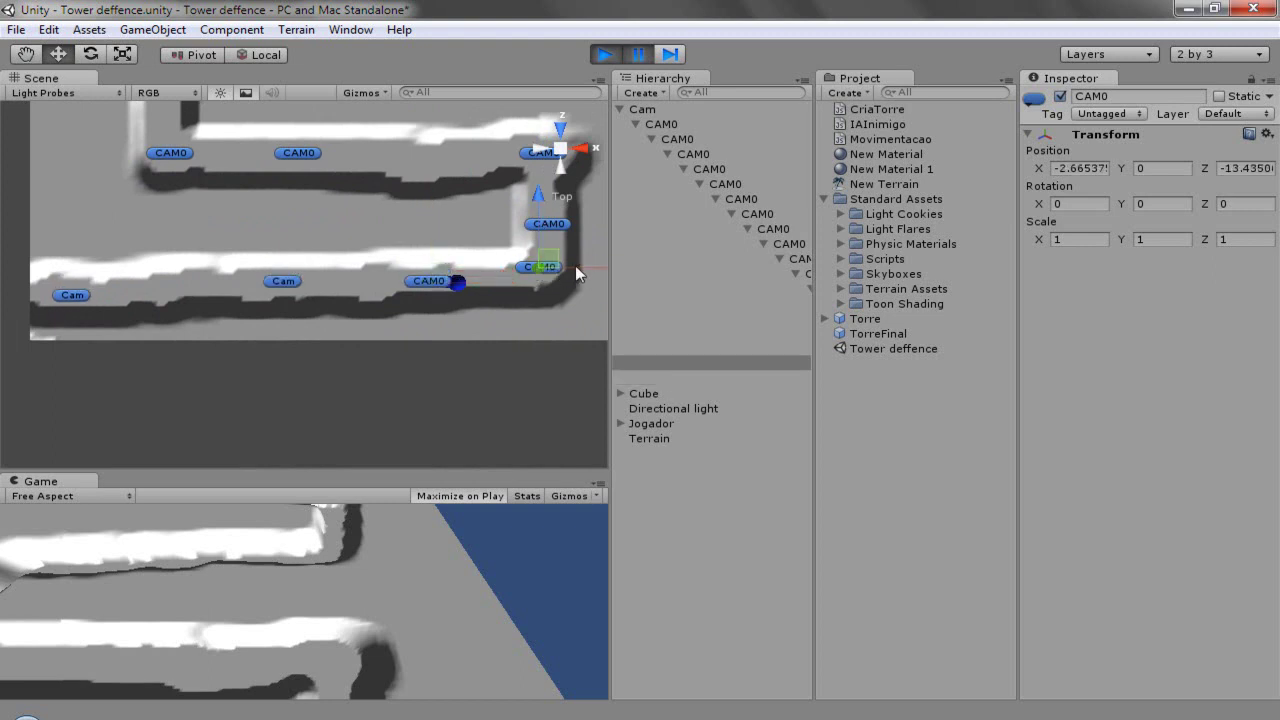
pyautogui.moveTo(530, 205); pyautogui.dragTo(531, 207)
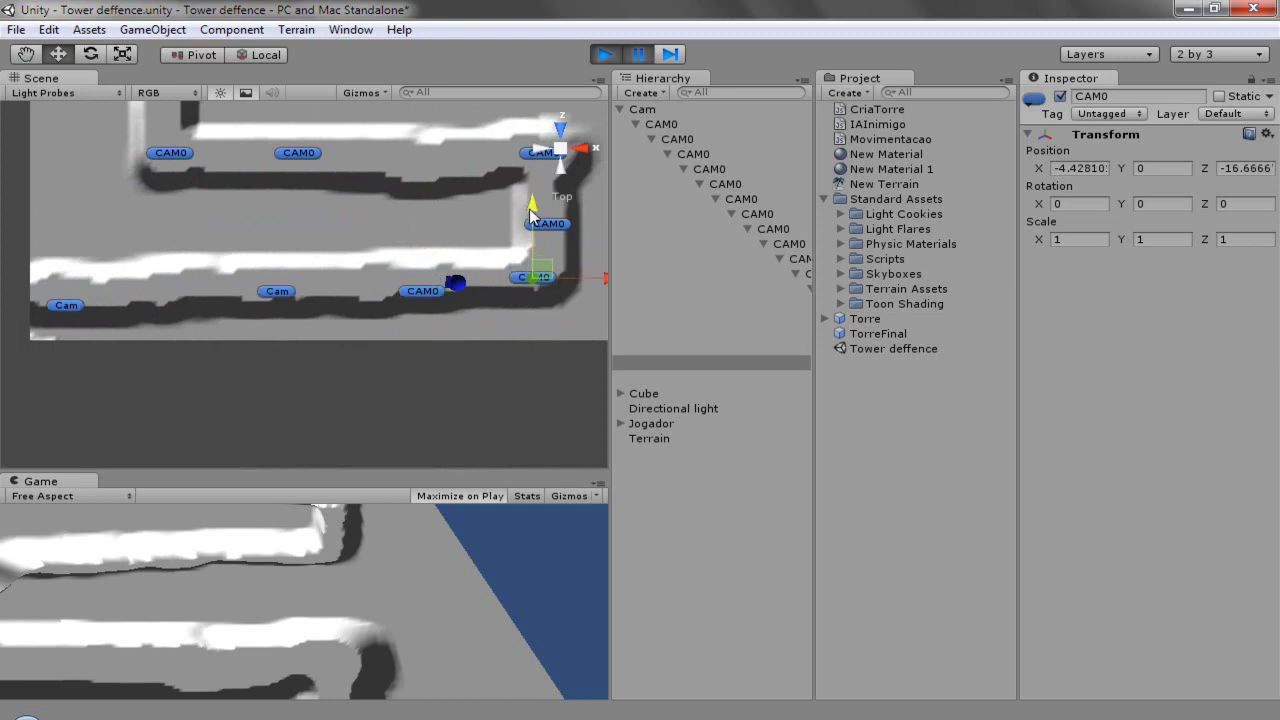
pyautogui.click(422, 278)
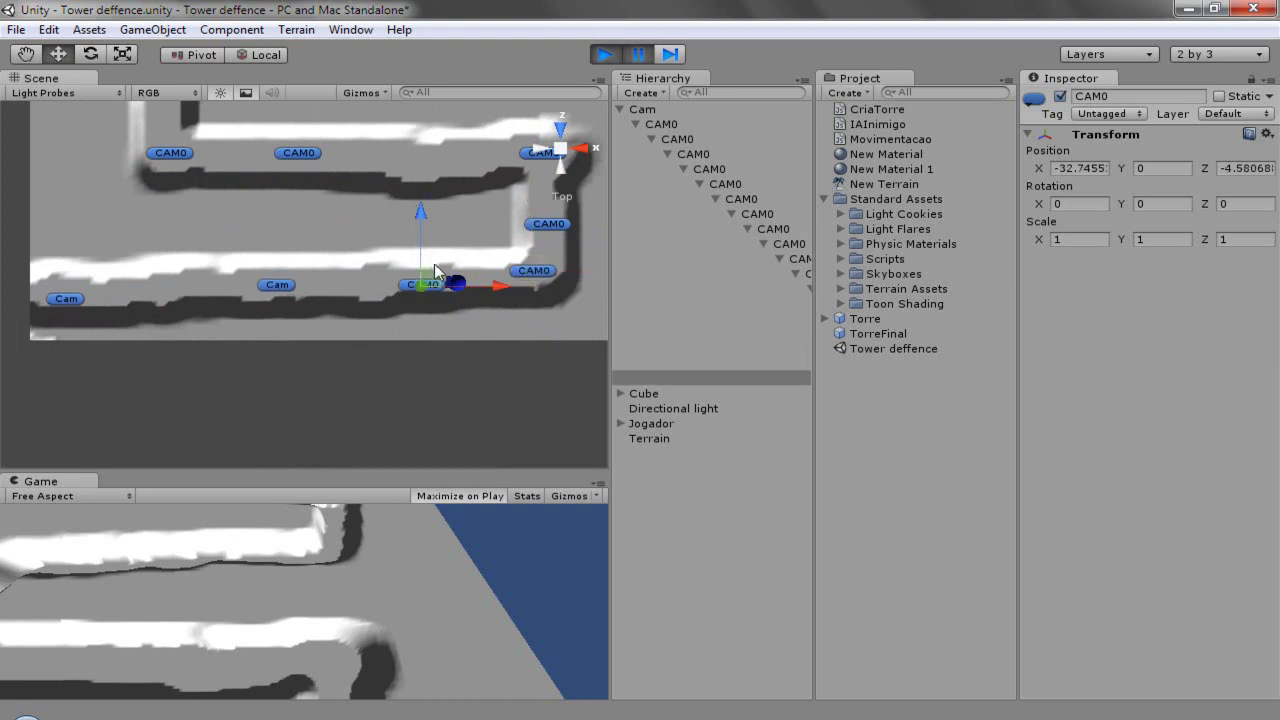
pyautogui.moveTo(425, 246); pyautogui.dragTo(425, 247)
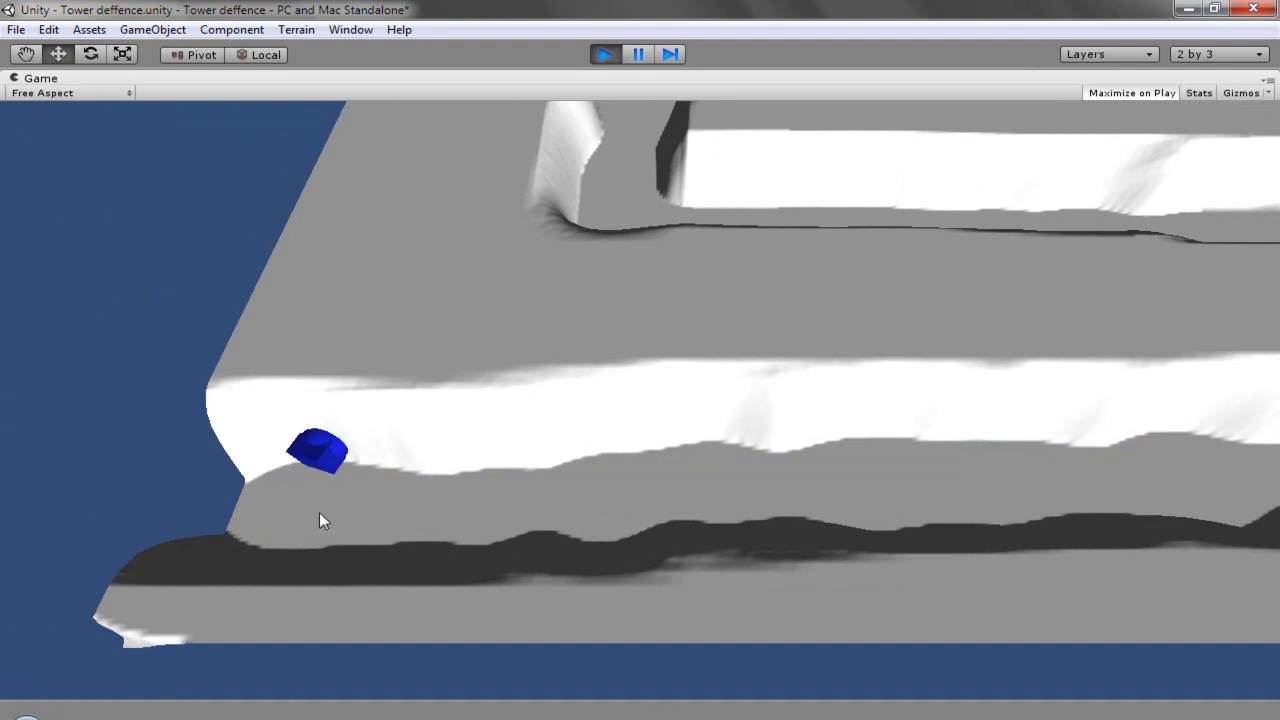
# Step: Watch the enemy cube pass the corner in the Game view, then stop the run
pyautogui.click(291, 537)
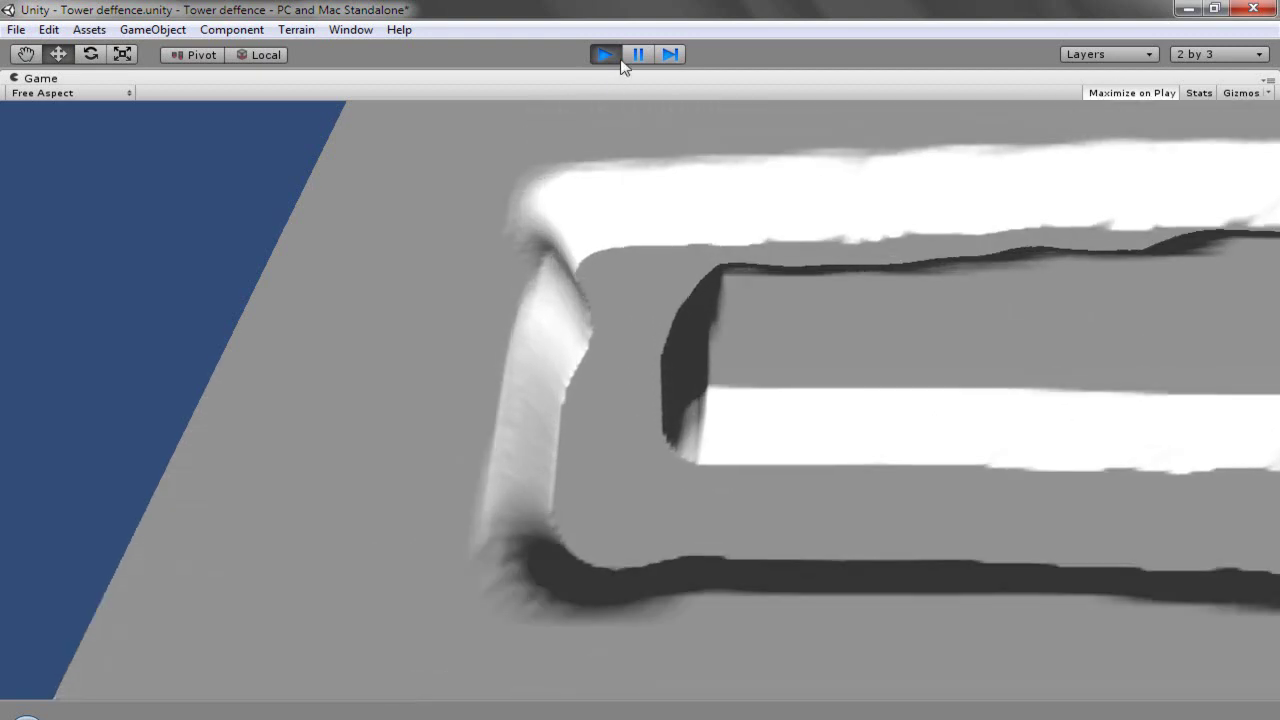
pyautogui.click(618, 57)
# Step: Back in IAInimigo.js, add a new if () line at the top of Update
pyautogui.hotkey('alt', 'Tab')
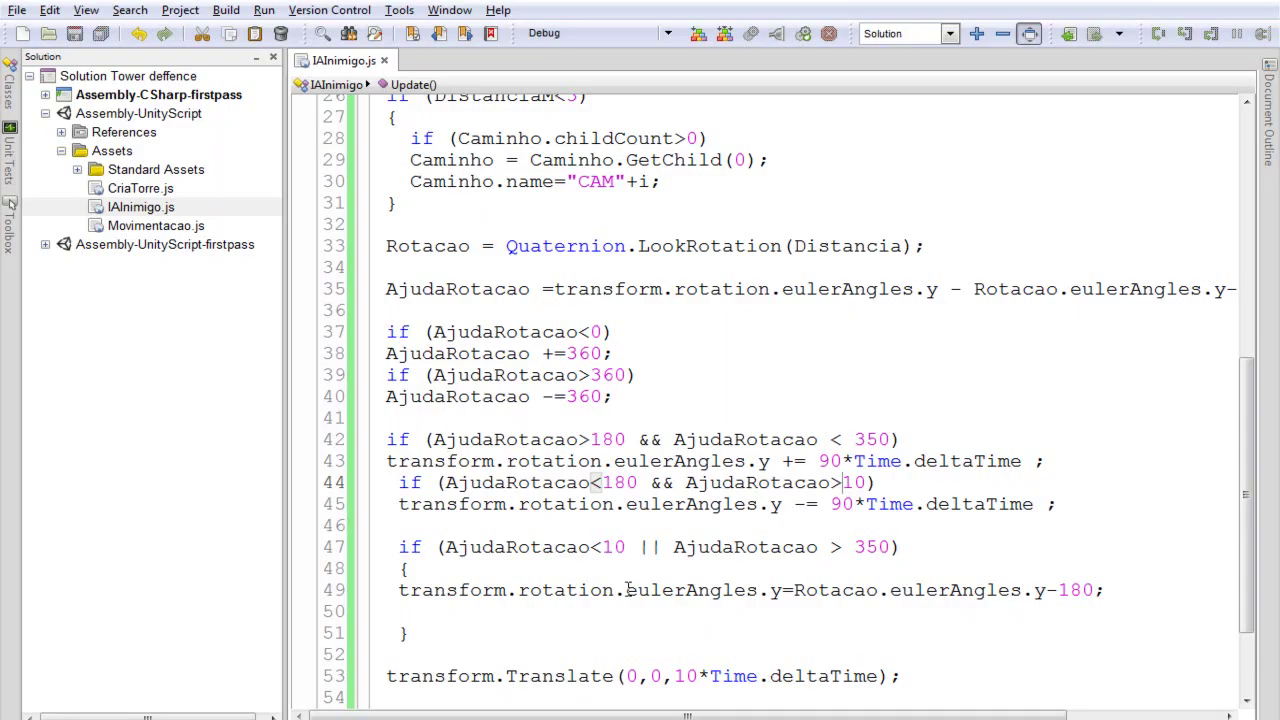
pyautogui.scroll(5, 487, 487)
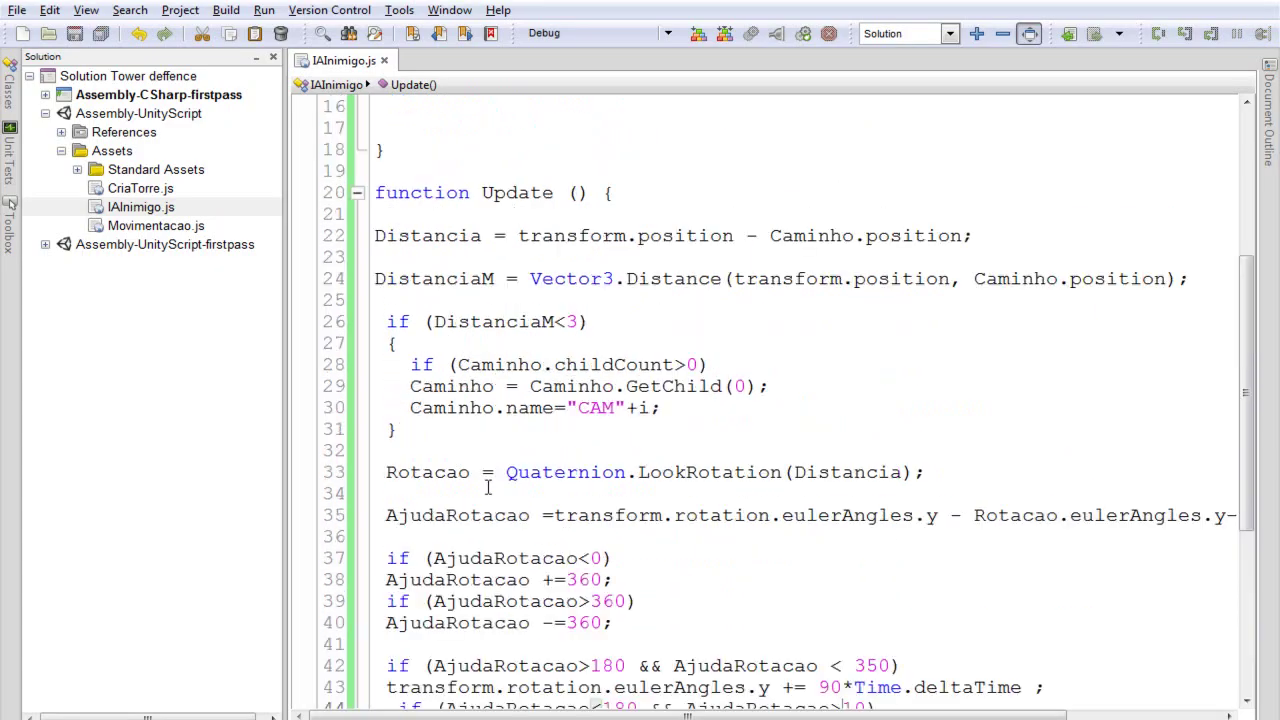
pyautogui.scroll(3, 487, 487)
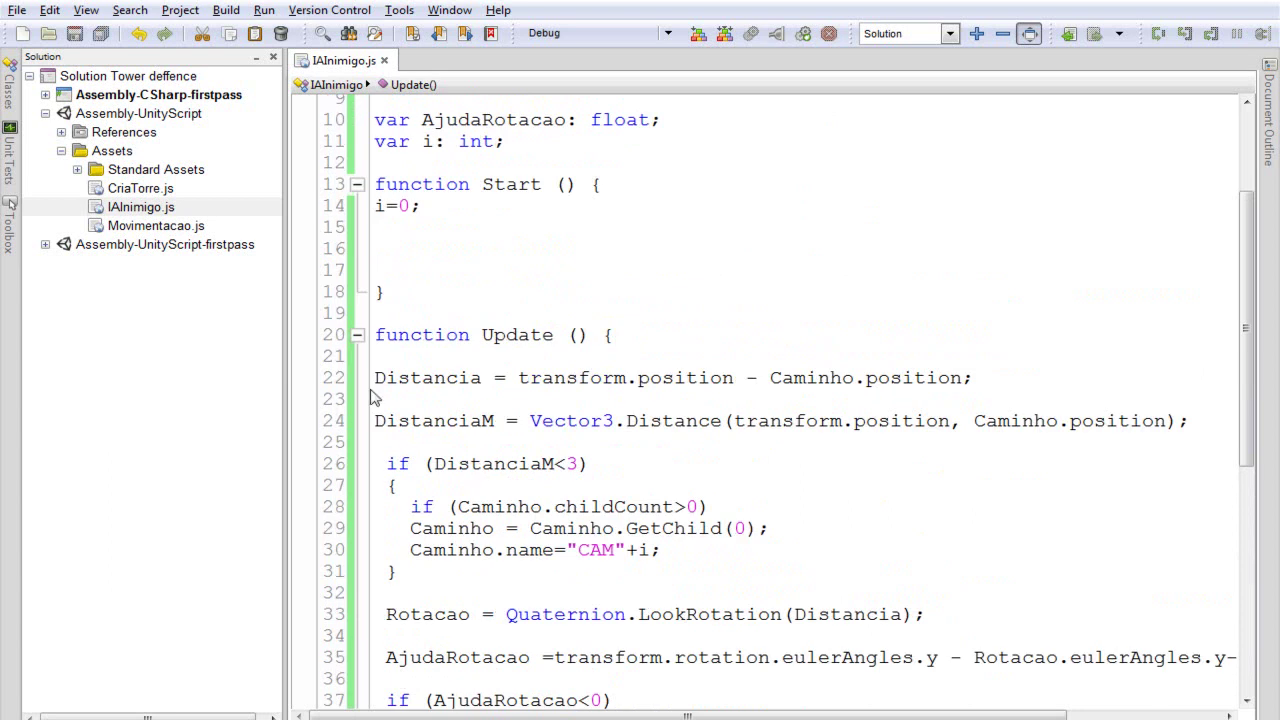
pyautogui.press('Return')
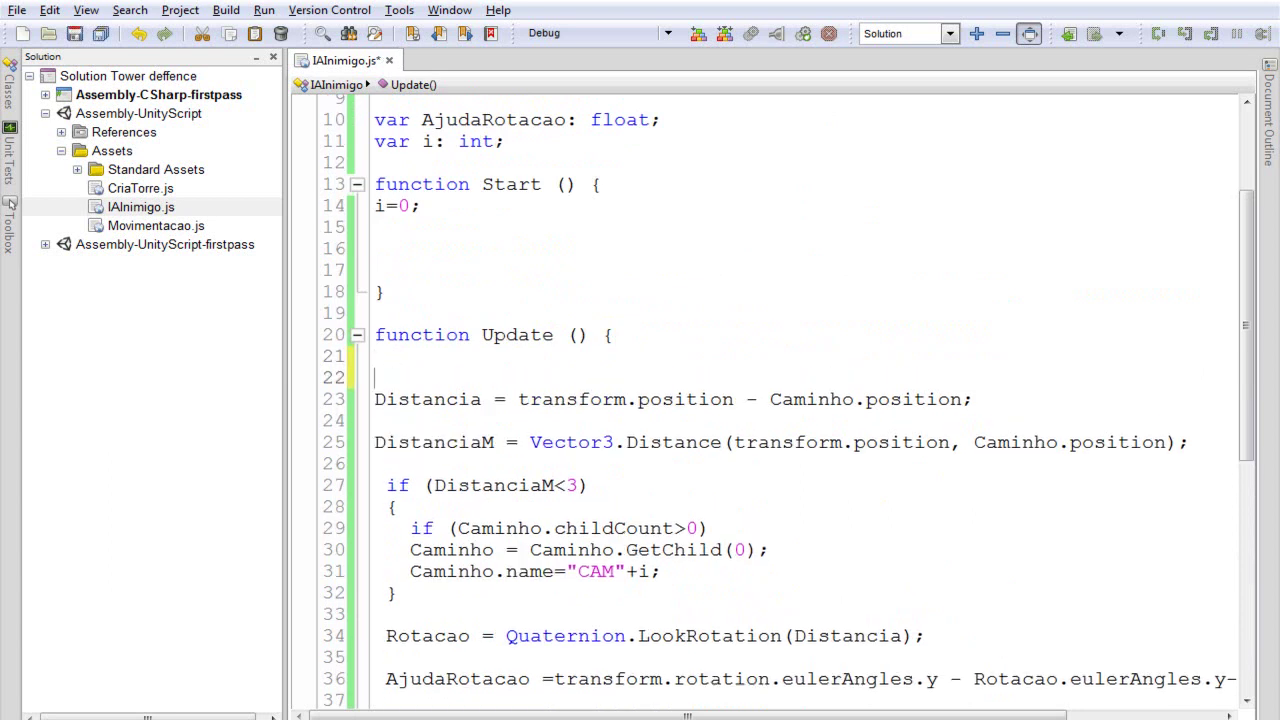
pyautogui.write('if()')
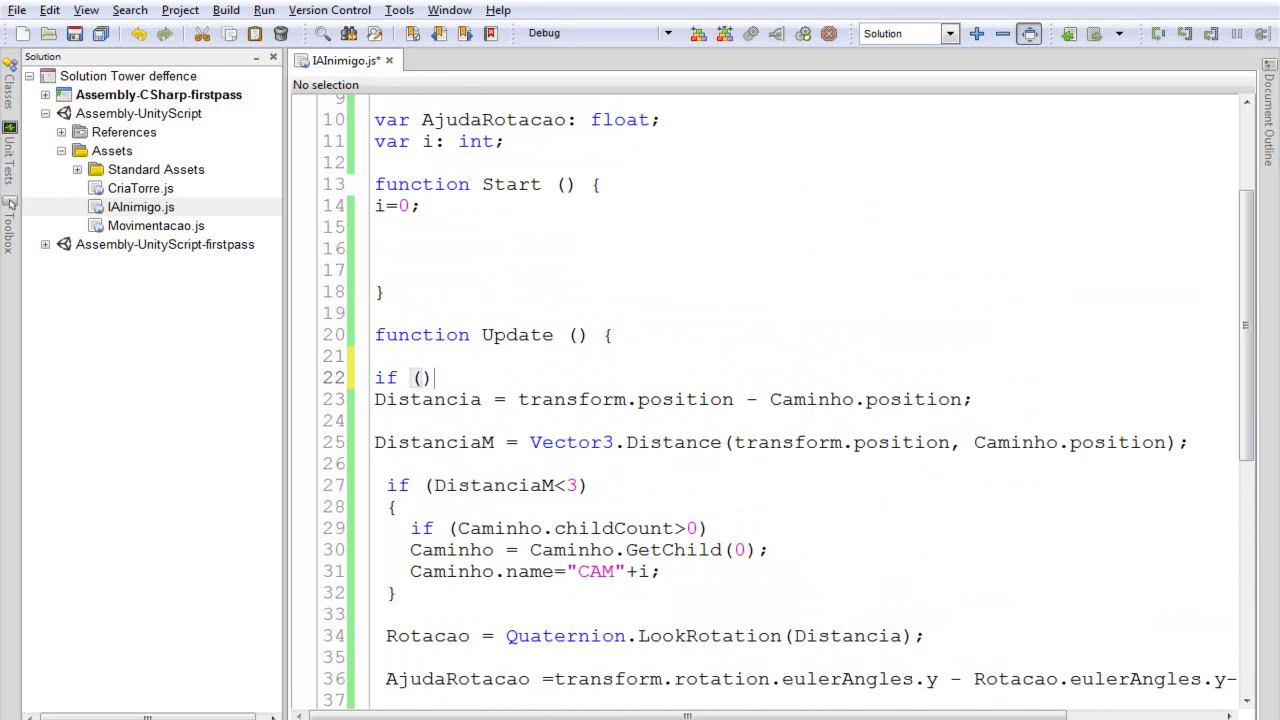
# Step: Copy Caminho.childCount>0 from line 29 into the new if condition
pyautogui.scroll(-5, 562, 587)
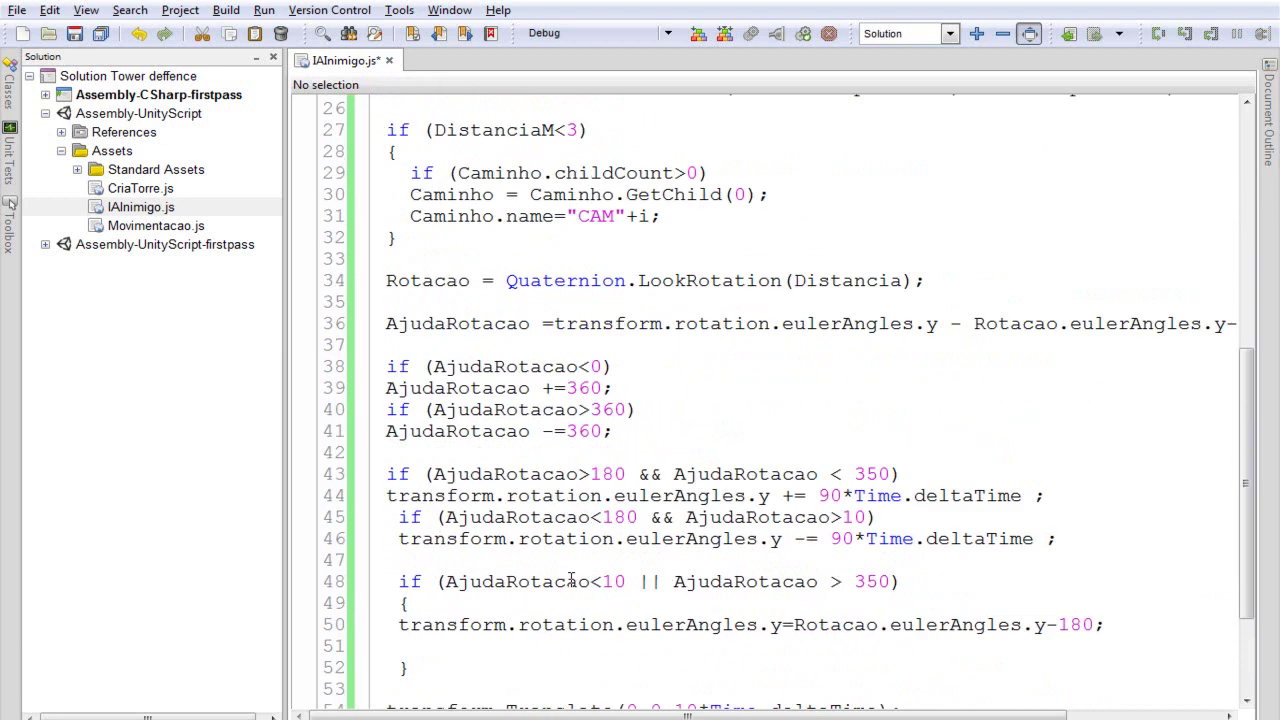
pyautogui.scroll(-2, 550, 683)
pyautogui.scroll(3, 550, 683)
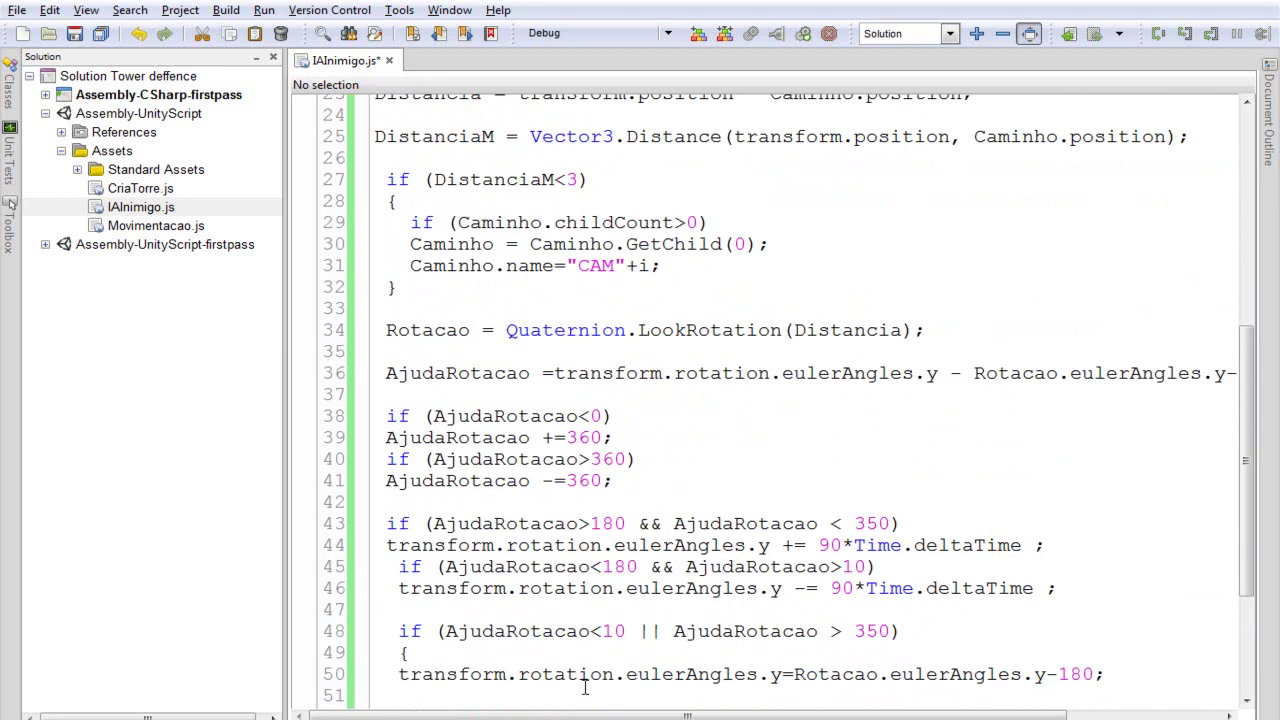
pyautogui.scroll(2, 566, 416)
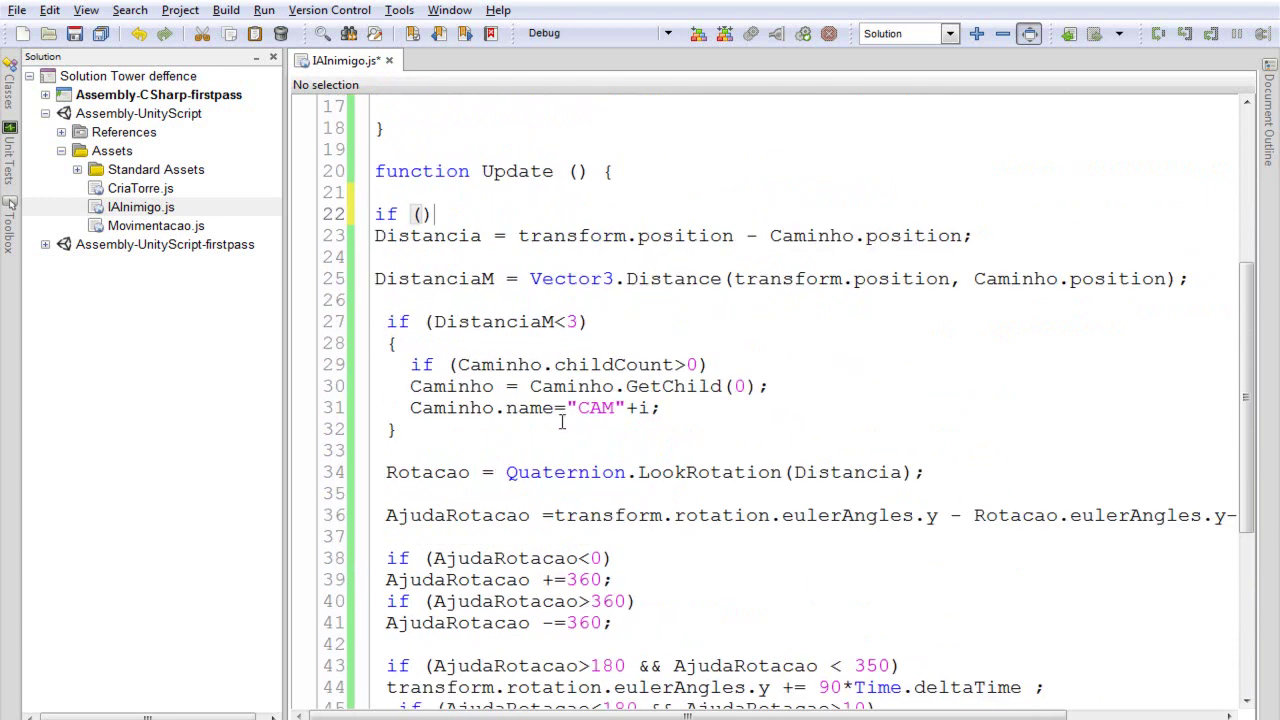
pyautogui.moveTo(701, 364); pyautogui.dragTo(470, 365)
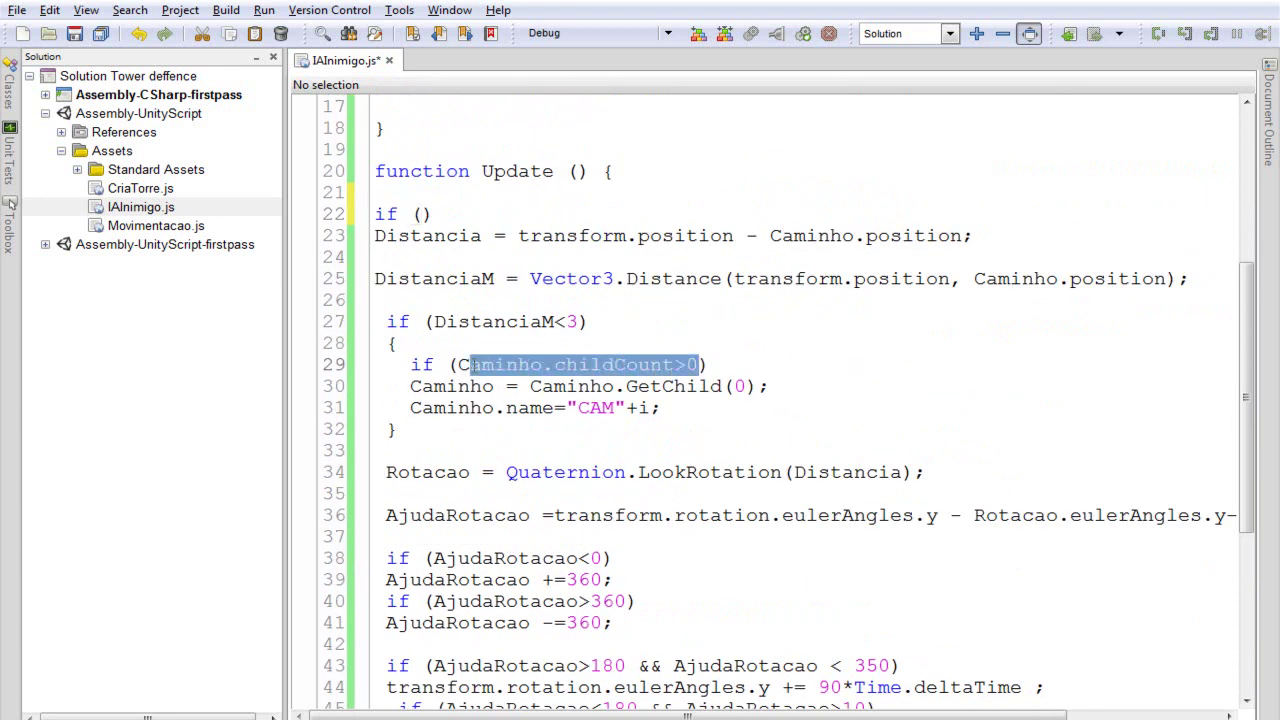
pyautogui.click(424, 214)
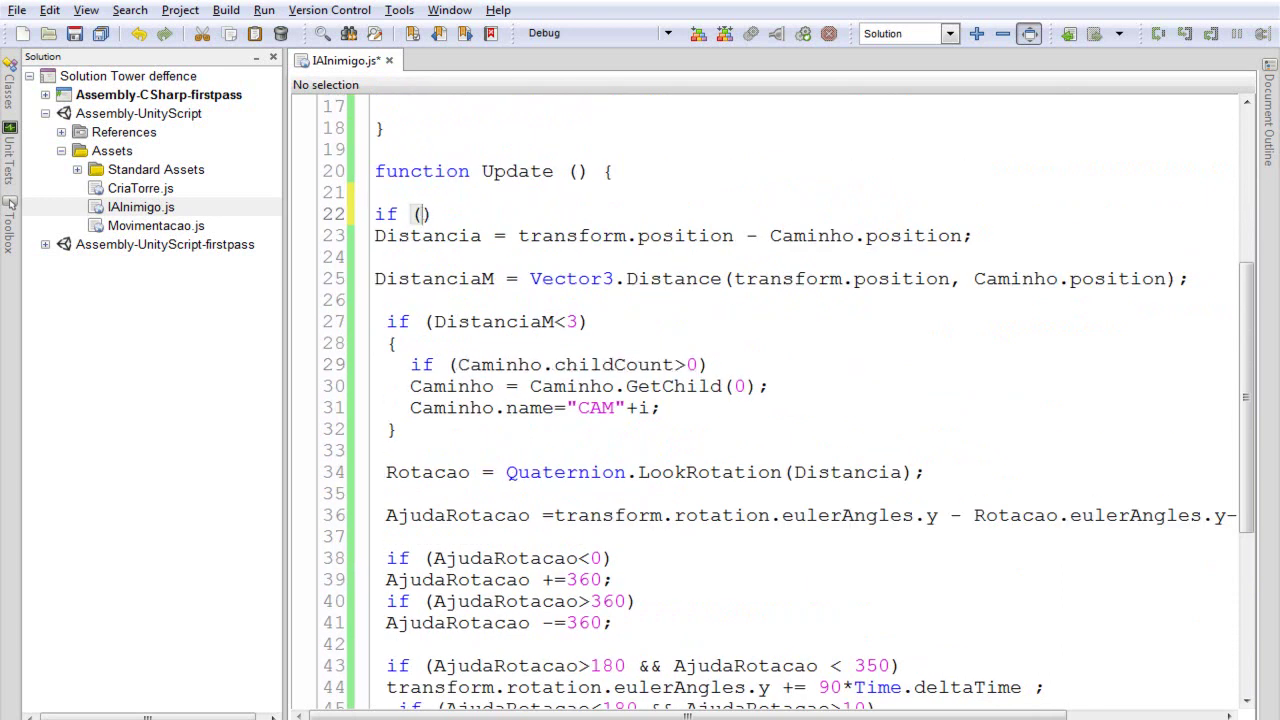
pyautogui.write('Caminho.childCount>0')
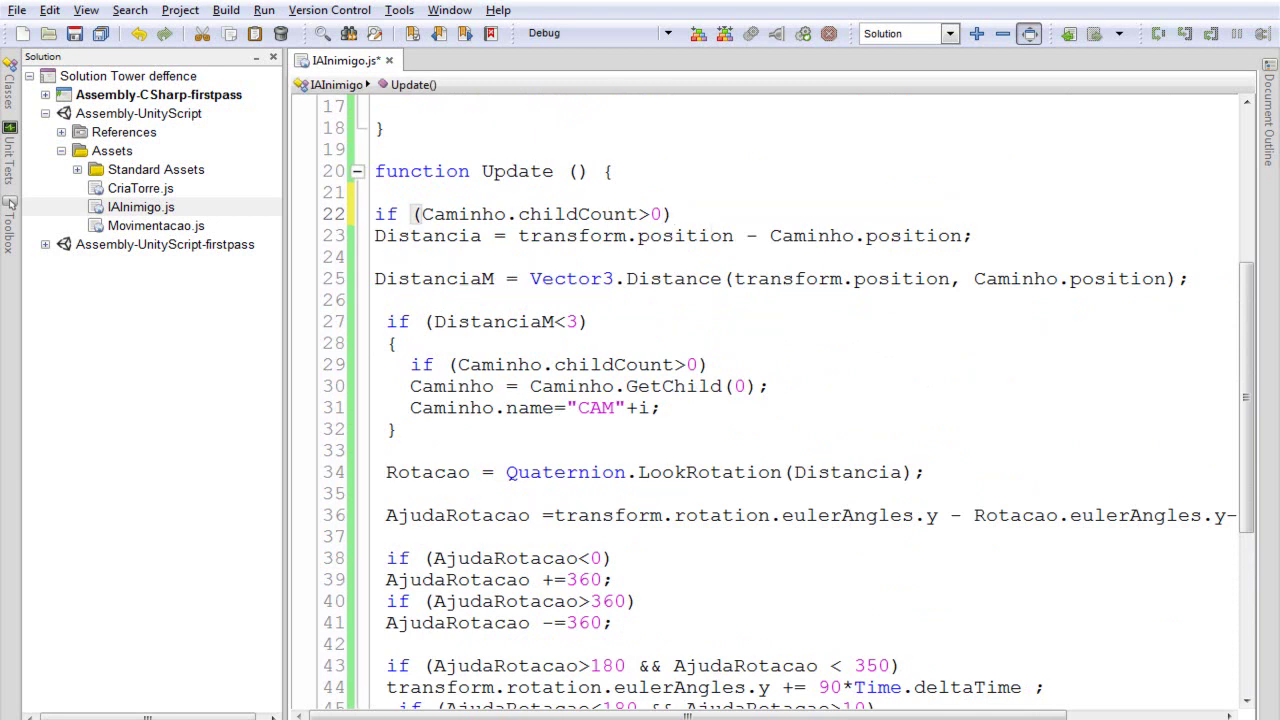
# Step: Add the block's opening brace { on the line below the if
pyautogui.press('Return')
pyautogui.write('{')
pyautogui.scroll(-5, 472, 440)
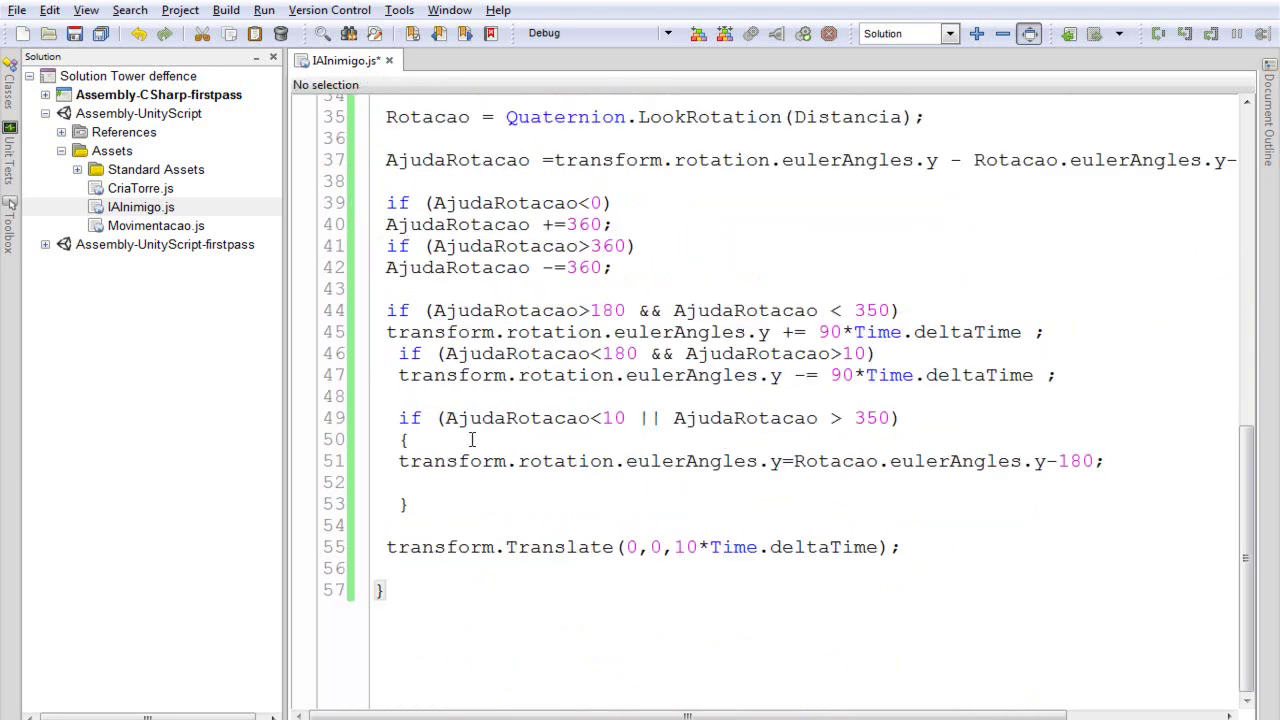
pyautogui.click(407, 568)
pyautogui.write('}')
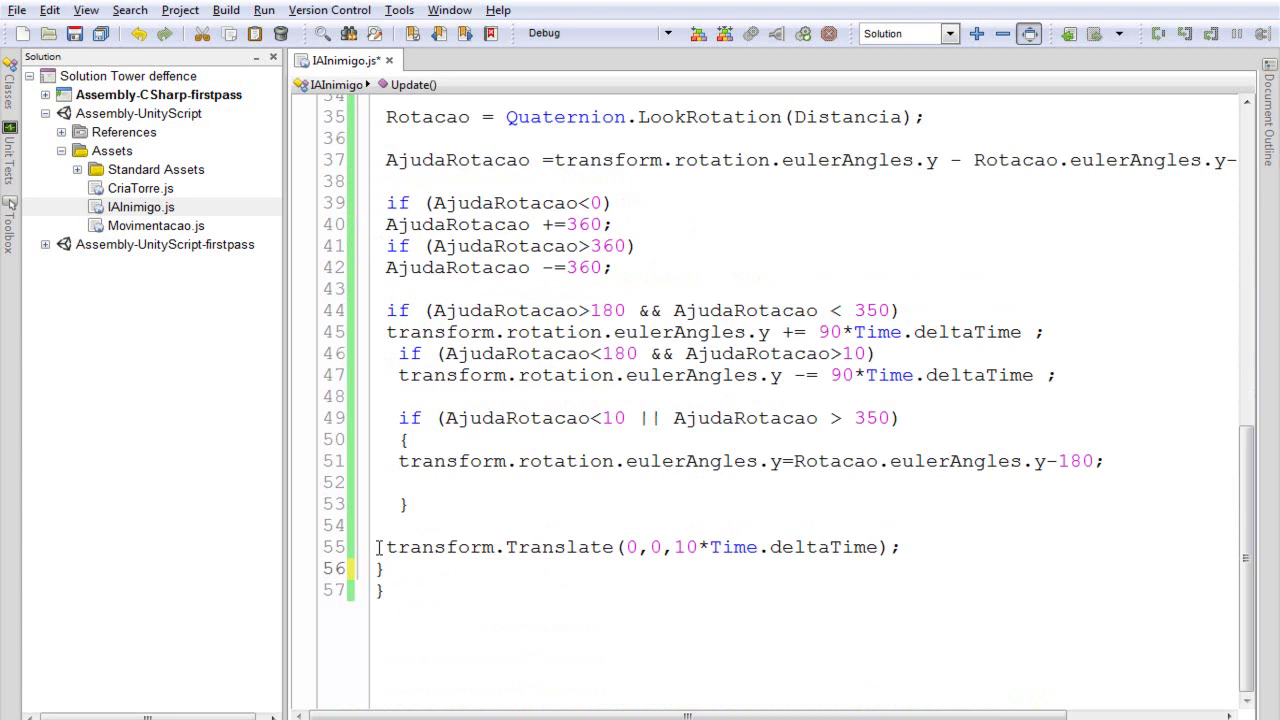
# Step: Move transform.Translate into the AjudaRotacao<10 || AjudaRotacao > 350 block, then play-test in Unity
pyautogui.moveTo(903, 547); pyautogui.dragTo(386, 553)
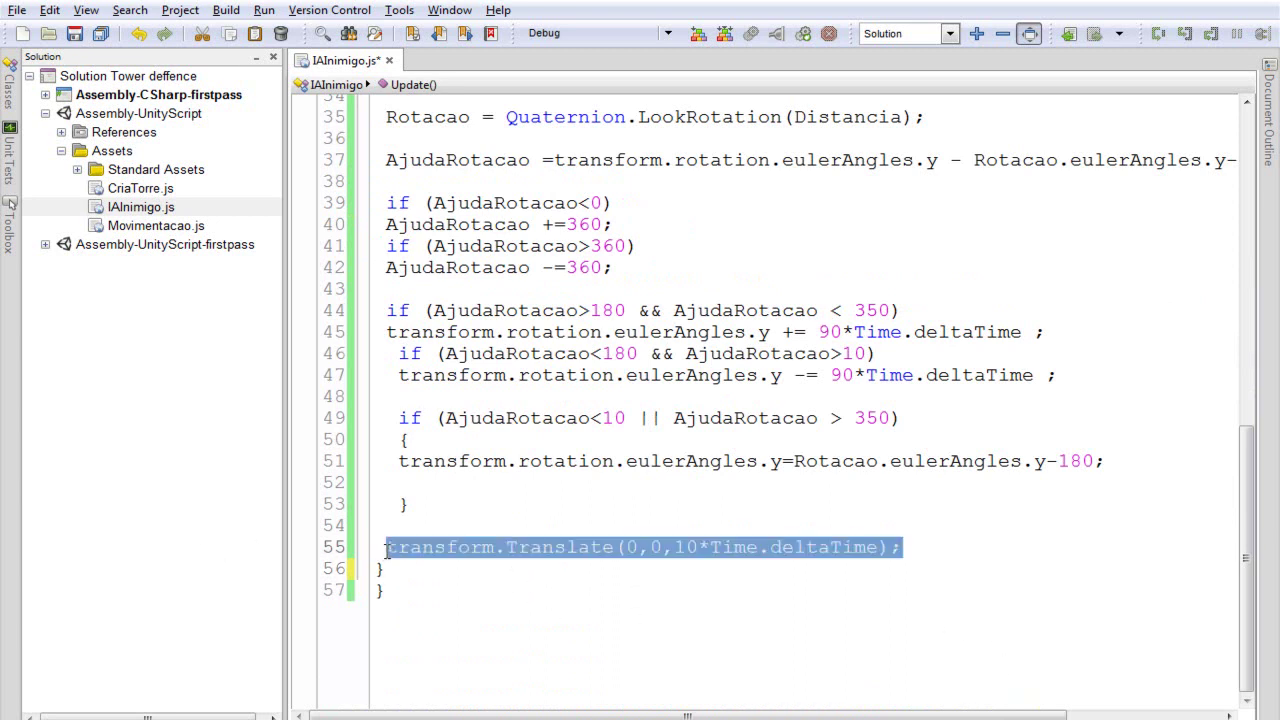
pyautogui.hotkey('ctrl', 'x')
pyautogui.click(410, 484)
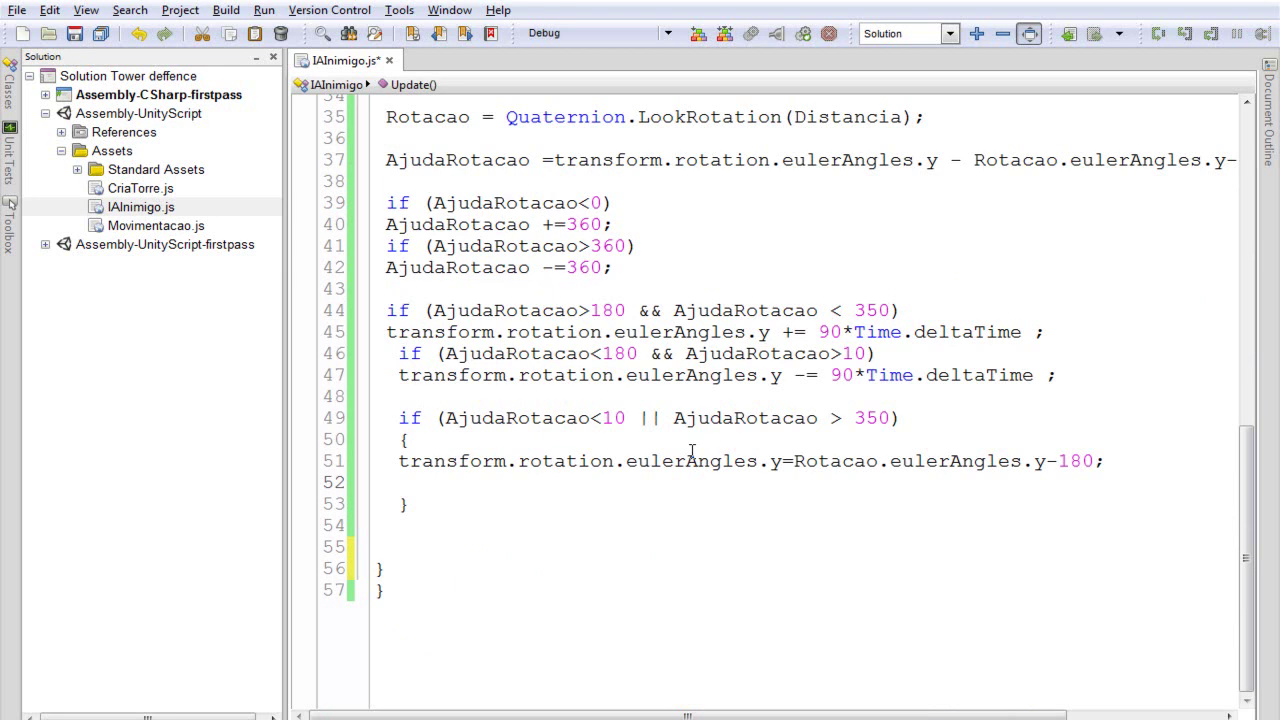
pyautogui.hotkey('ctrl', 'v')
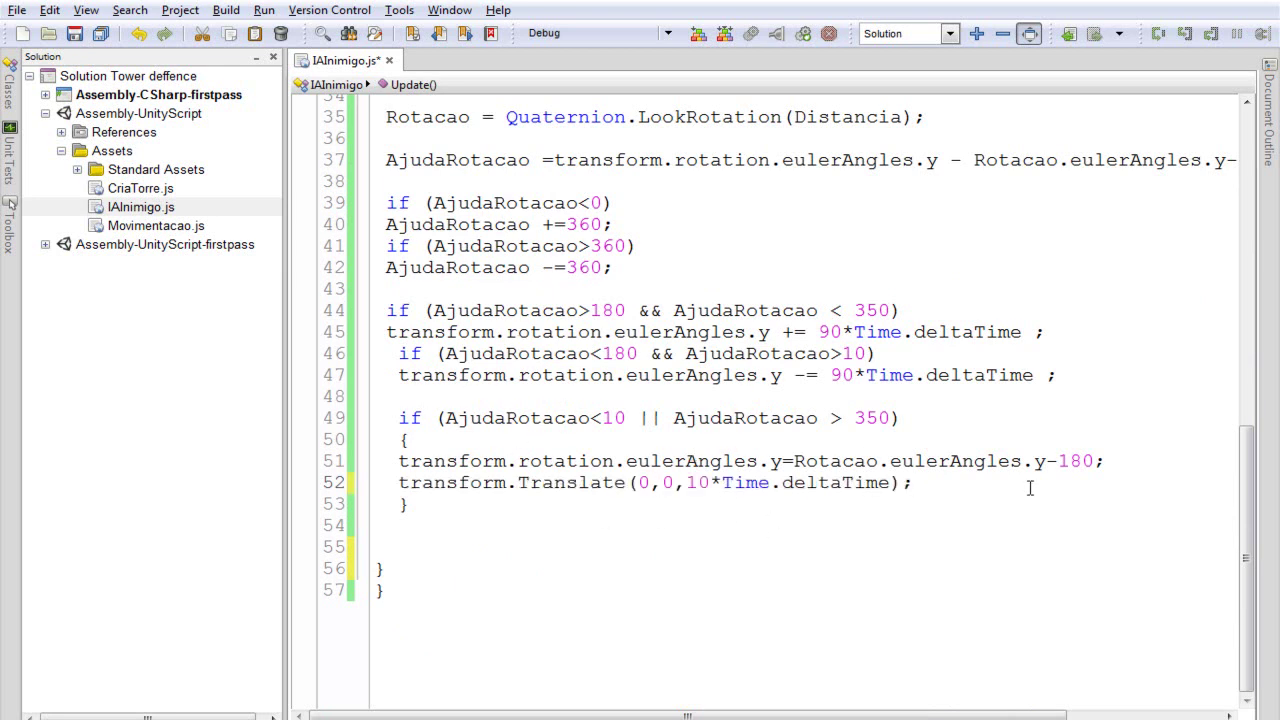
pyautogui.hotkey('alt', 'Tab')
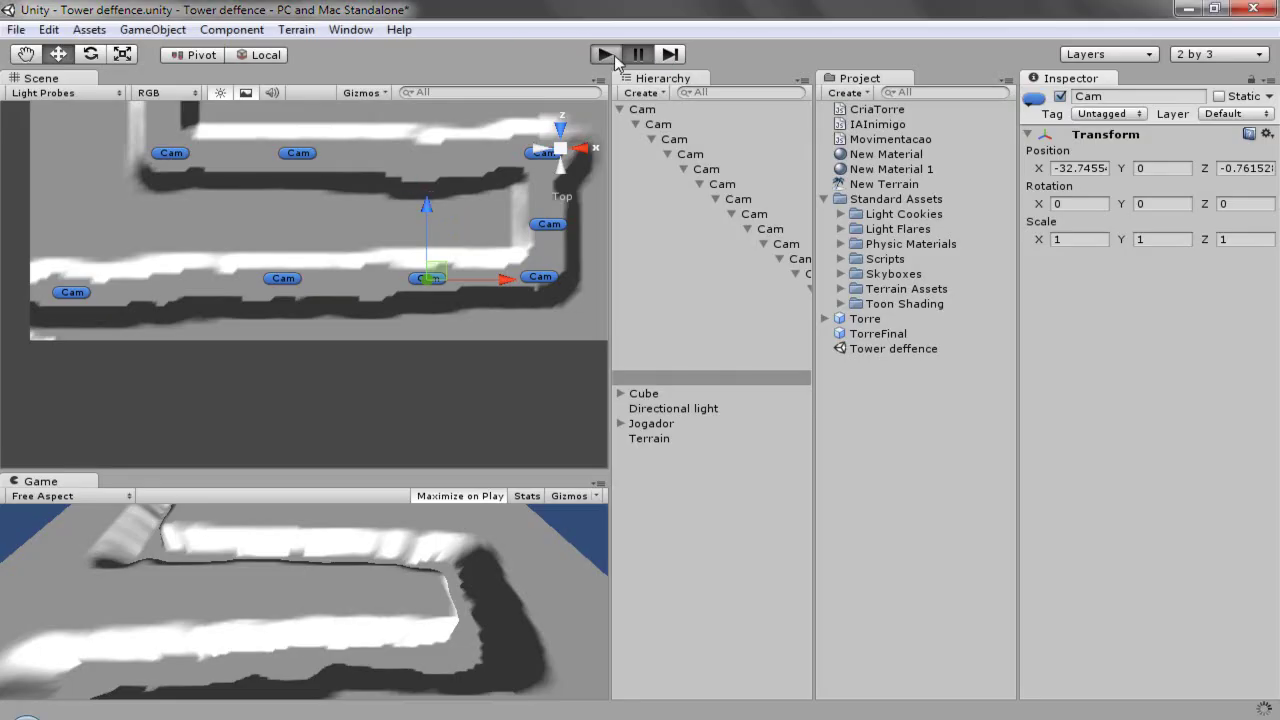
pyautogui.click(614, 55)
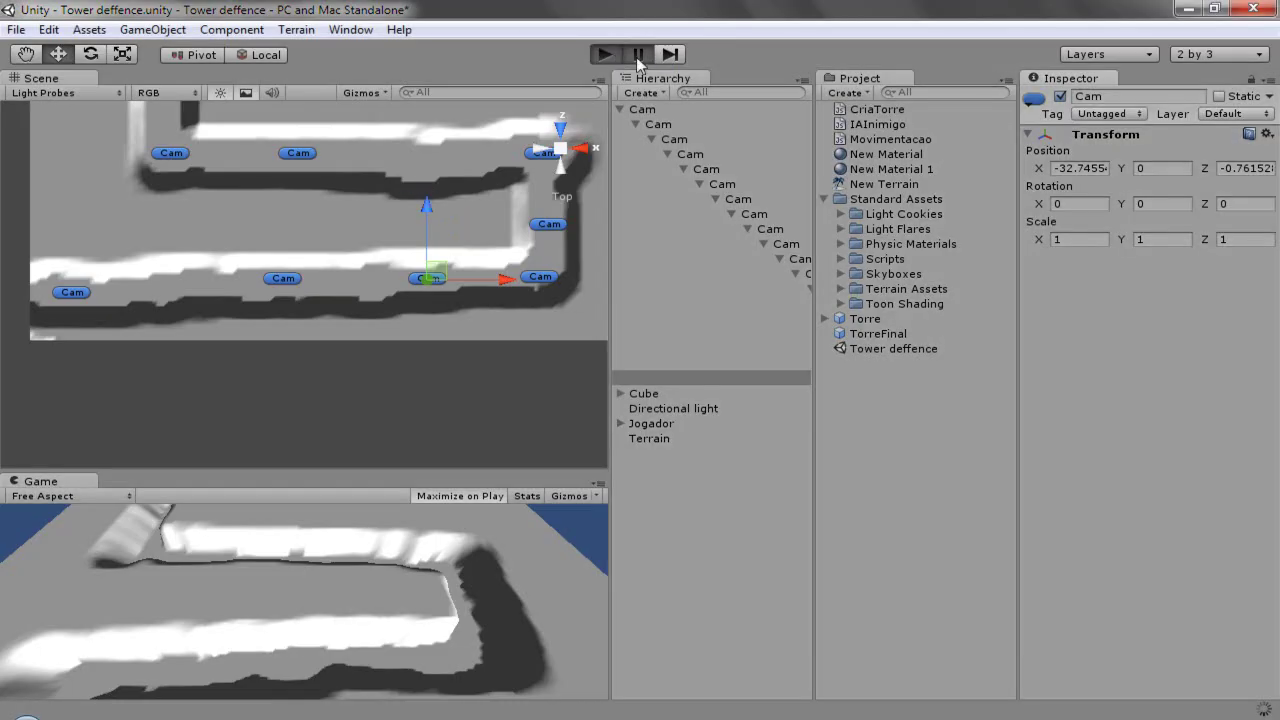
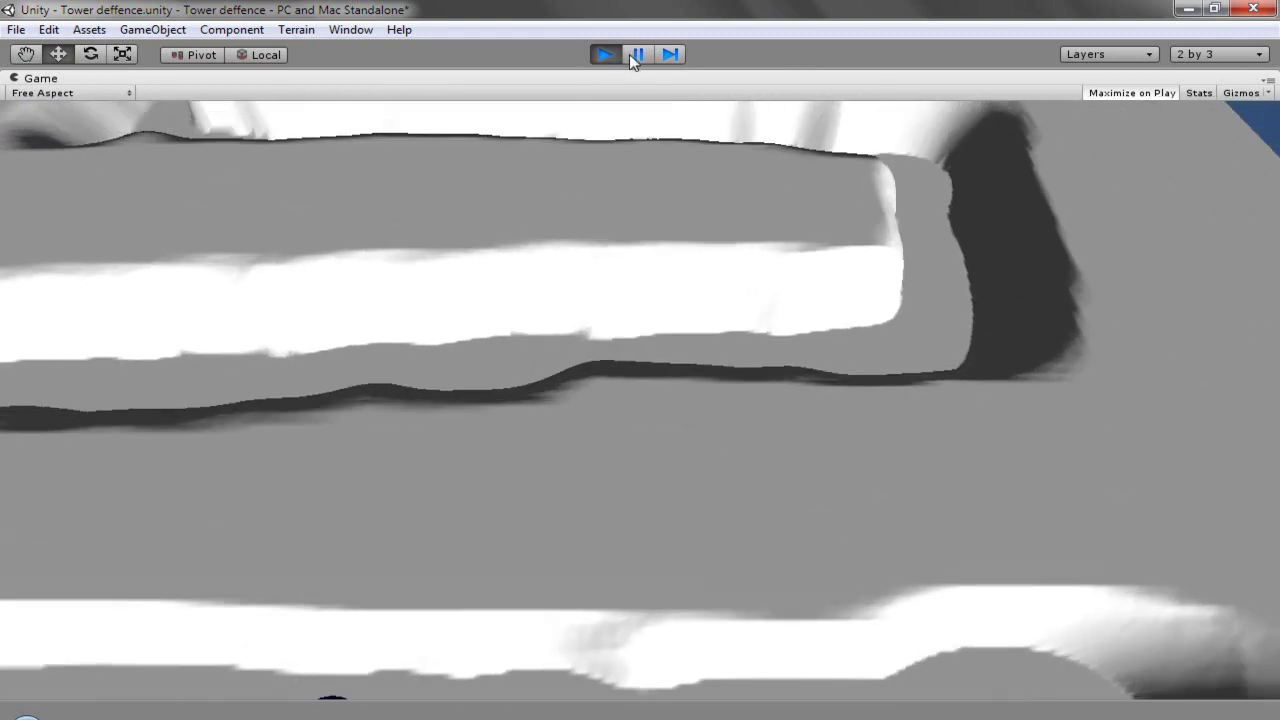
# Step: Move the transform.Translate line below the angle-check block's closing brace and save IAInimigo.js
pyautogui.click(636, 55)
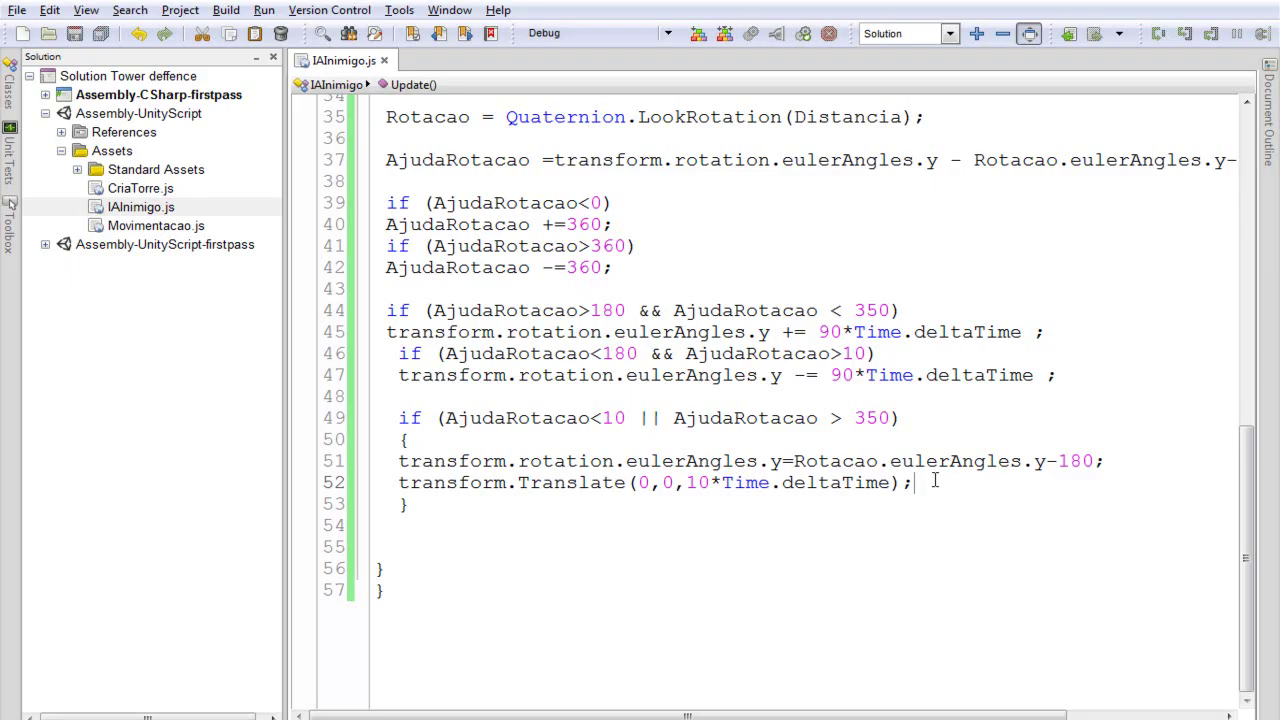
pyautogui.moveTo(934, 480); pyautogui.dragTo(400, 490)
pyautogui.press('Delete')
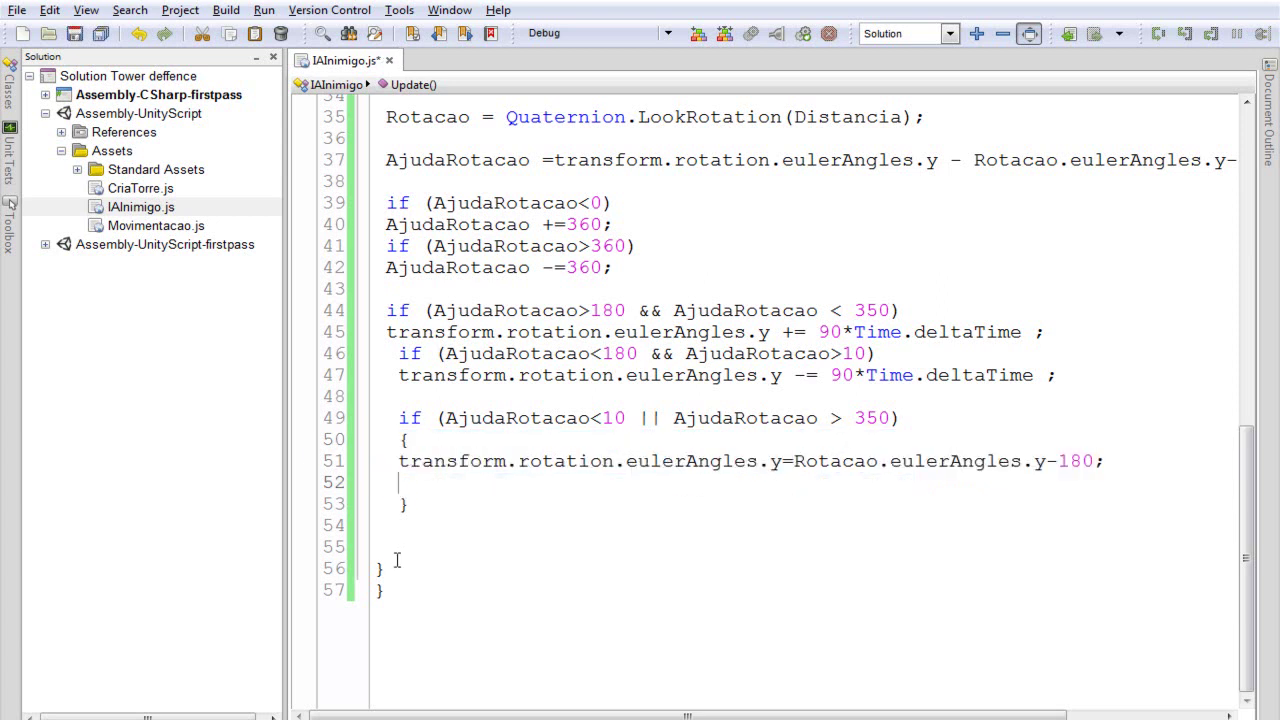
pyautogui.click(387, 530)
pyautogui.write('transform.Translate(0,0,10*Time.deltaTime);')
pyautogui.click(74, 33)
pyautogui.hotkey('alt', 'Tab')
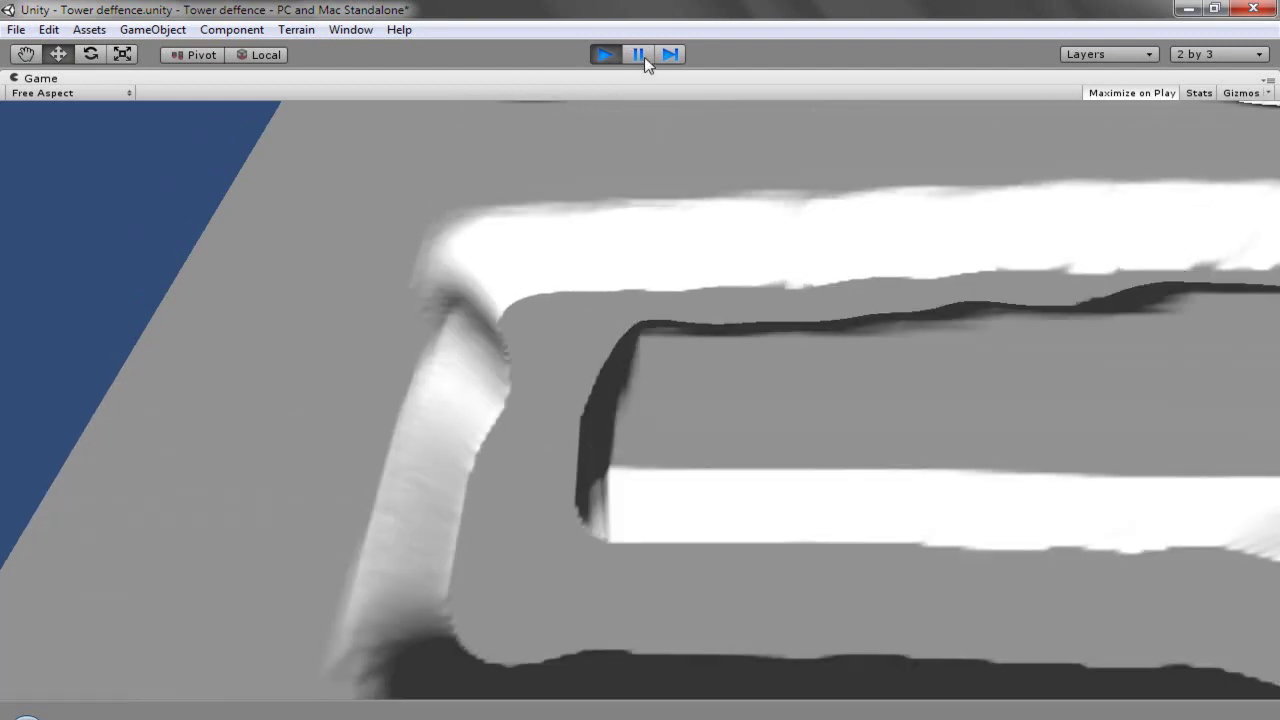
# Step: Pause the Unity test run and scroll IAInimigo.js back to the top
pyautogui.click(638, 54)
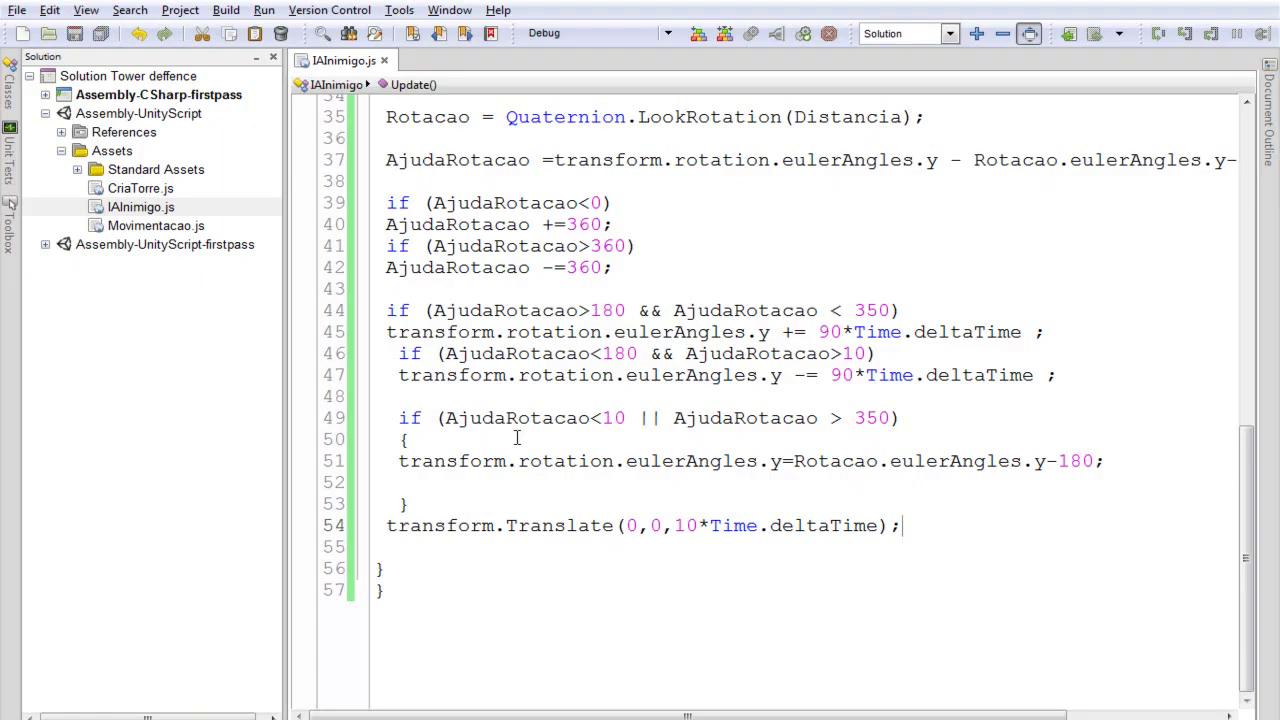
pyautogui.scroll(4, 583, 312)
pyautogui.scroll(3, 583, 312)
pyautogui.scroll(3, 583, 312)
pyautogui.scroll(2, 583, 312)
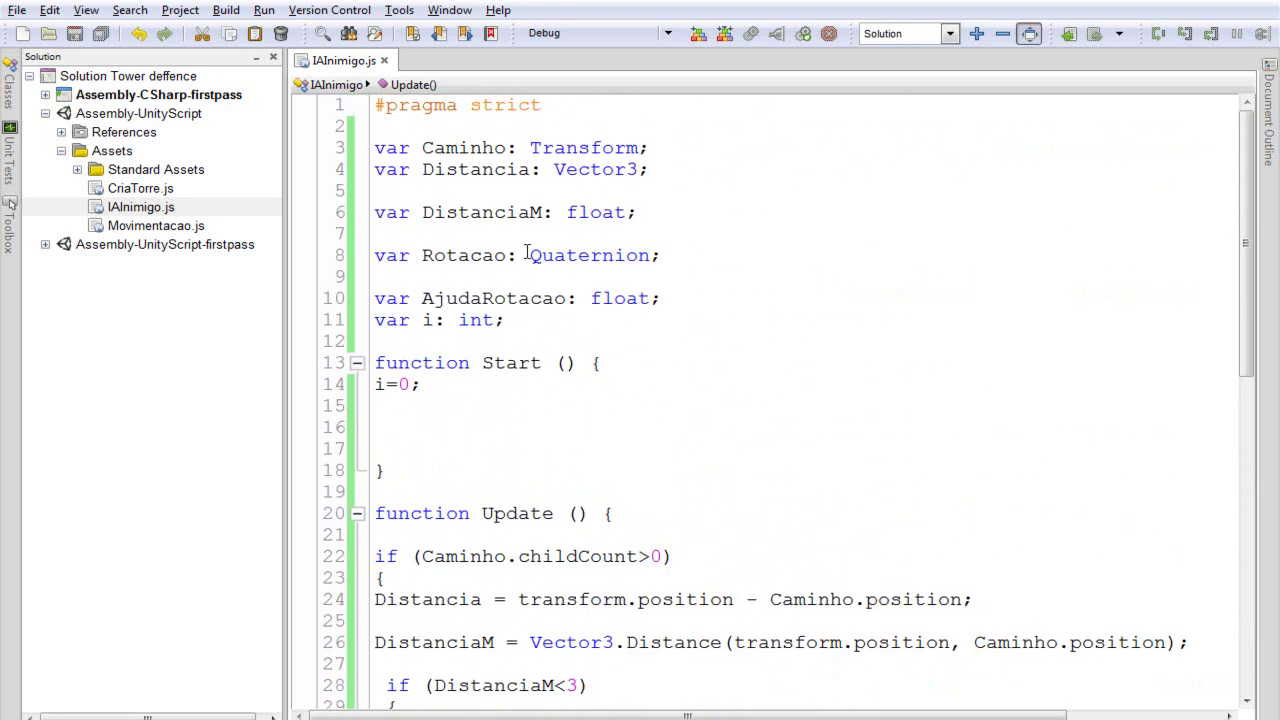
# Step: Delete the outer childCount check and its opening brace from Update
pyautogui.scroll(-3, 528, 252)
pyautogui.scroll(-1, 578, 343)
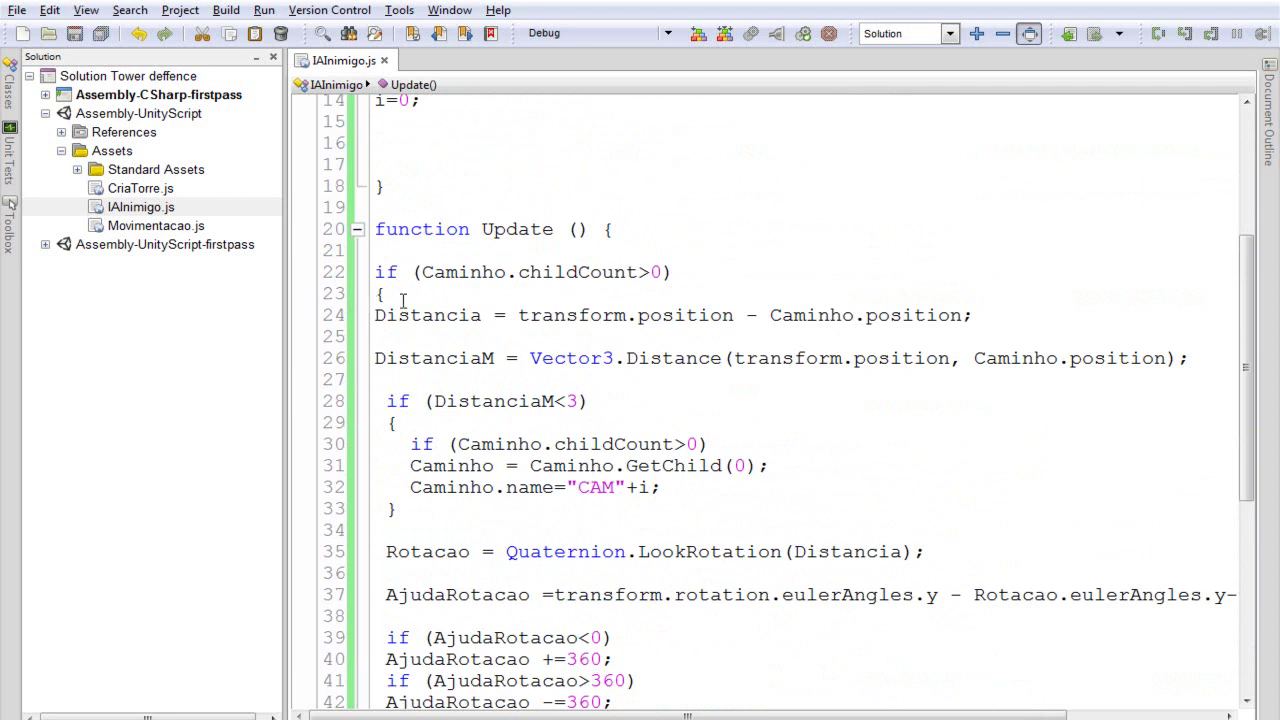
pyautogui.click(334, 272)
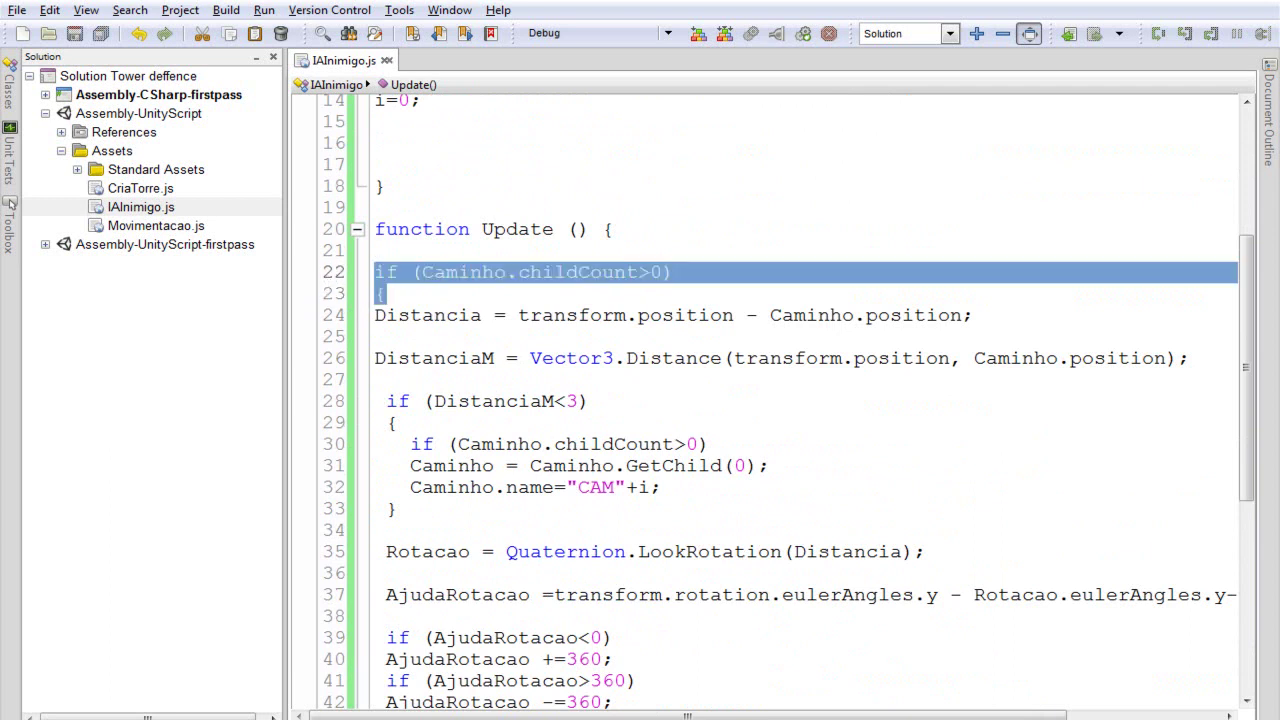
pyautogui.press('Delete')
pyautogui.scroll(-3, 316, 548)
pyautogui.scroll(-3, 316, 548)
pyautogui.scroll(-1, 316, 548)
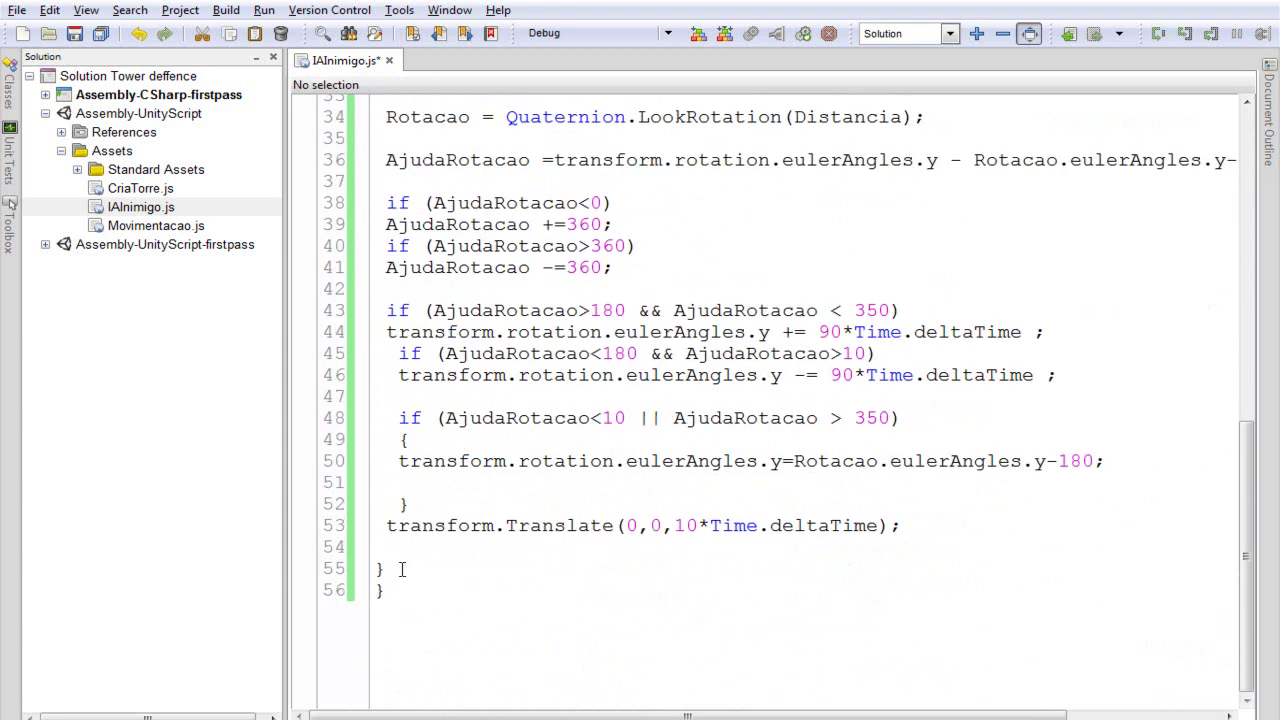
pyautogui.scroll(4, 443, 531)
pyautogui.scroll(1, 446, 533)
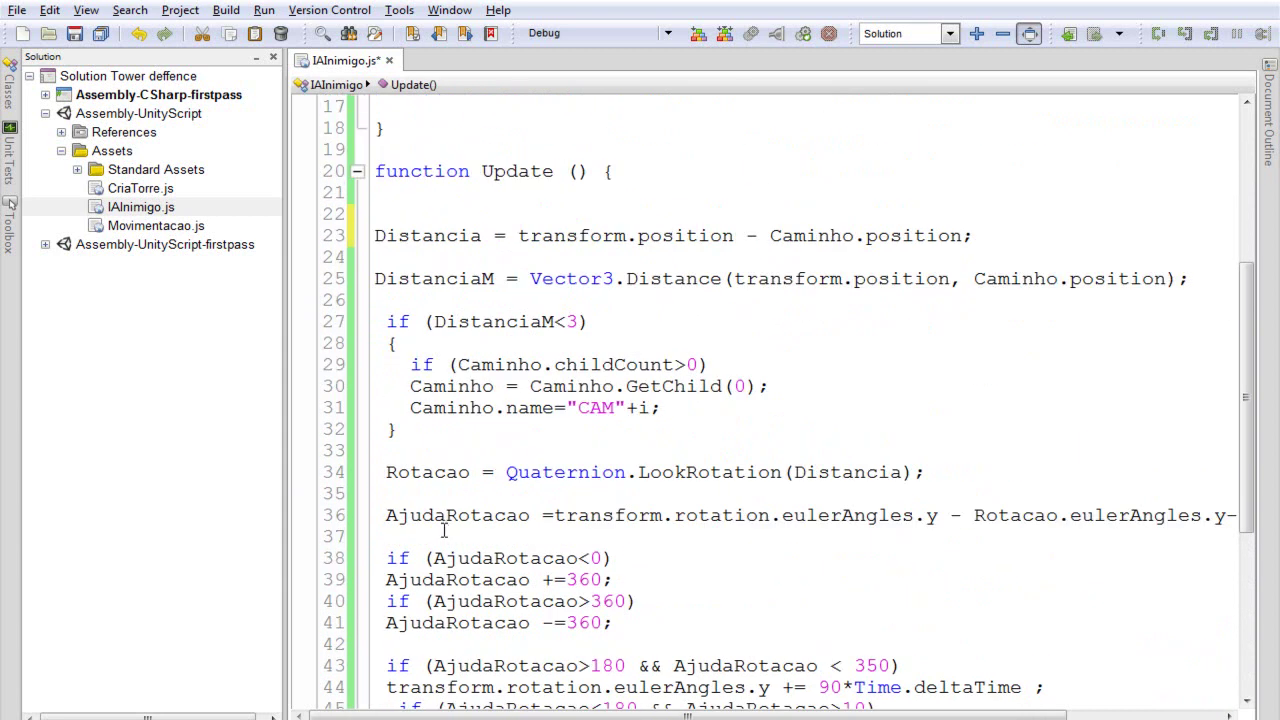
pyautogui.scroll(-4, 443, 531)
pyautogui.scroll(4, 443, 531)
pyautogui.scroll(-1, 440, 525)
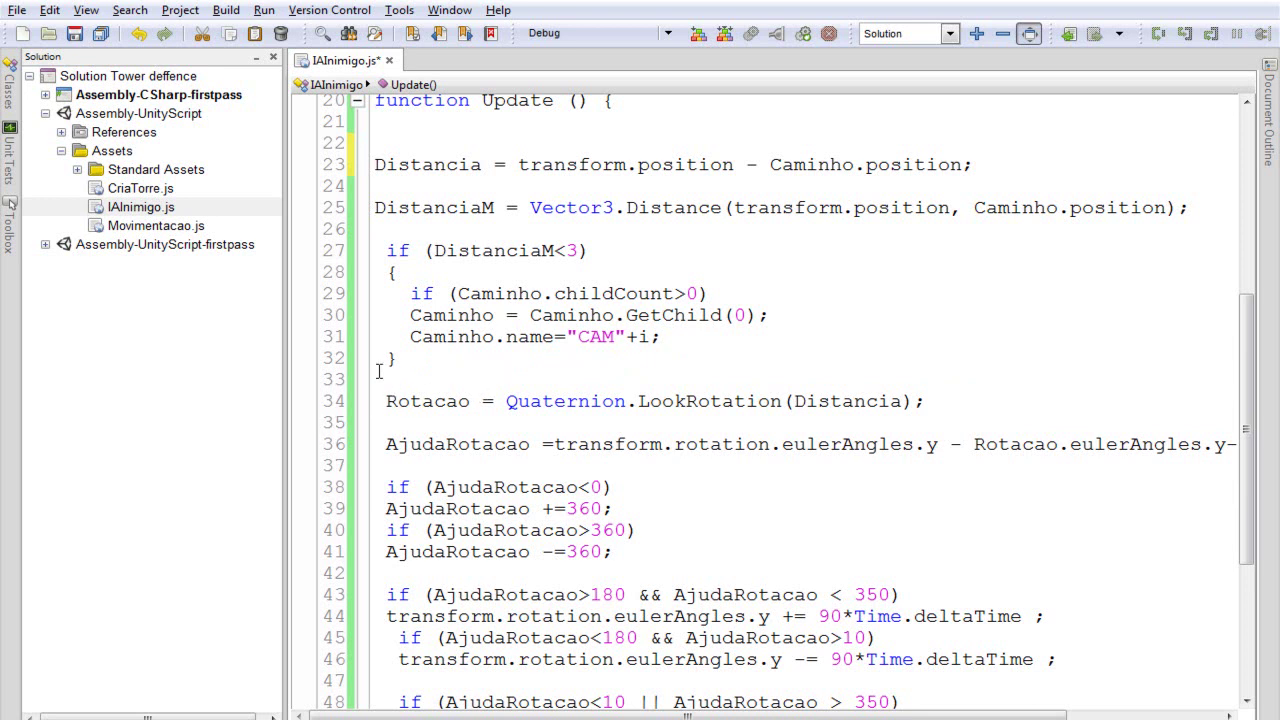
# Step: Add an else branch after the waypoint-distance check to hold the rotation and movement code
pyautogui.click(394, 358)
pyautogui.doubleClick(391, 358)
pyautogui.click(389, 378)
pyautogui.write('els')
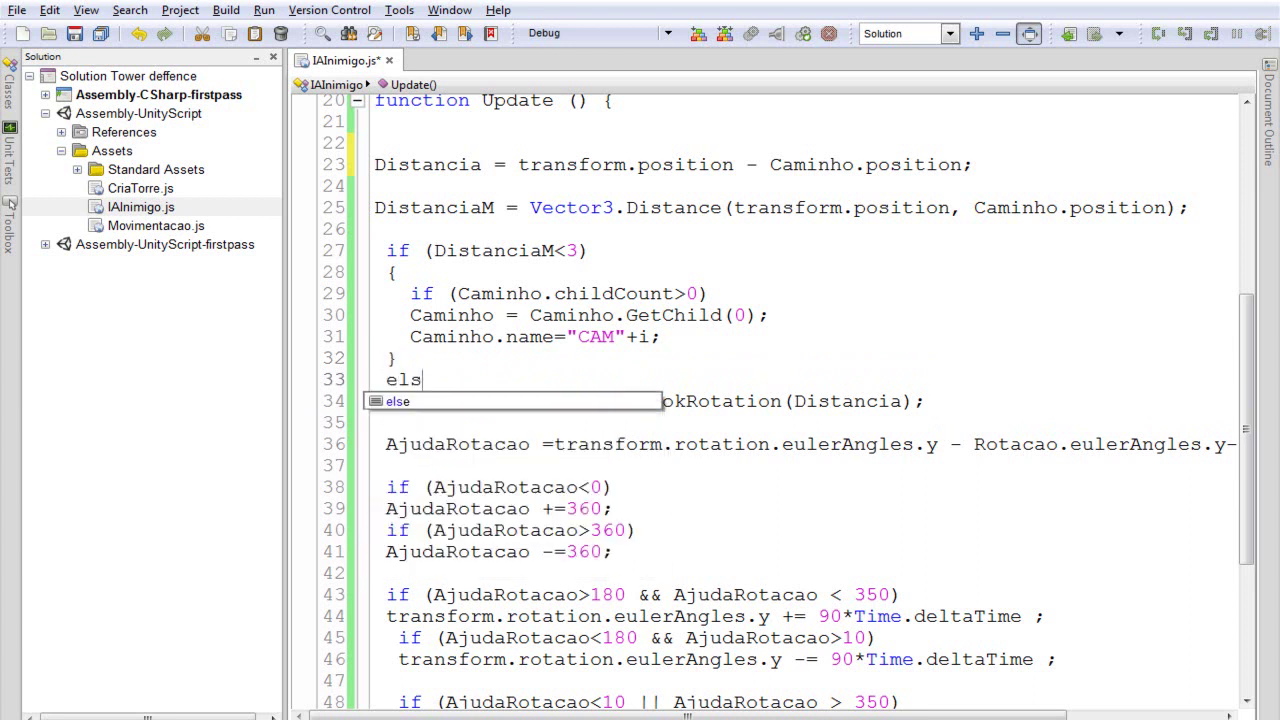
pyautogui.press('Return')
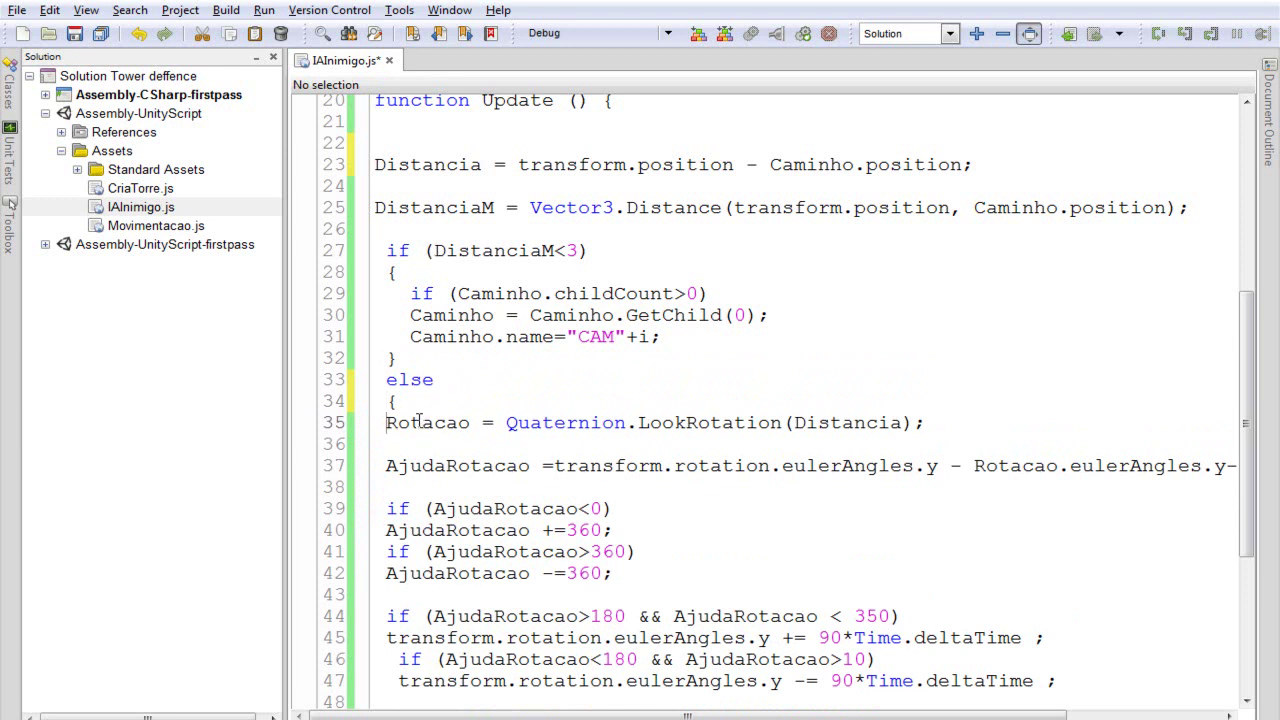
pyautogui.scroll(-3, 419, 422)
pyautogui.scroll(-2, 419, 422)
pyautogui.click(399, 578)
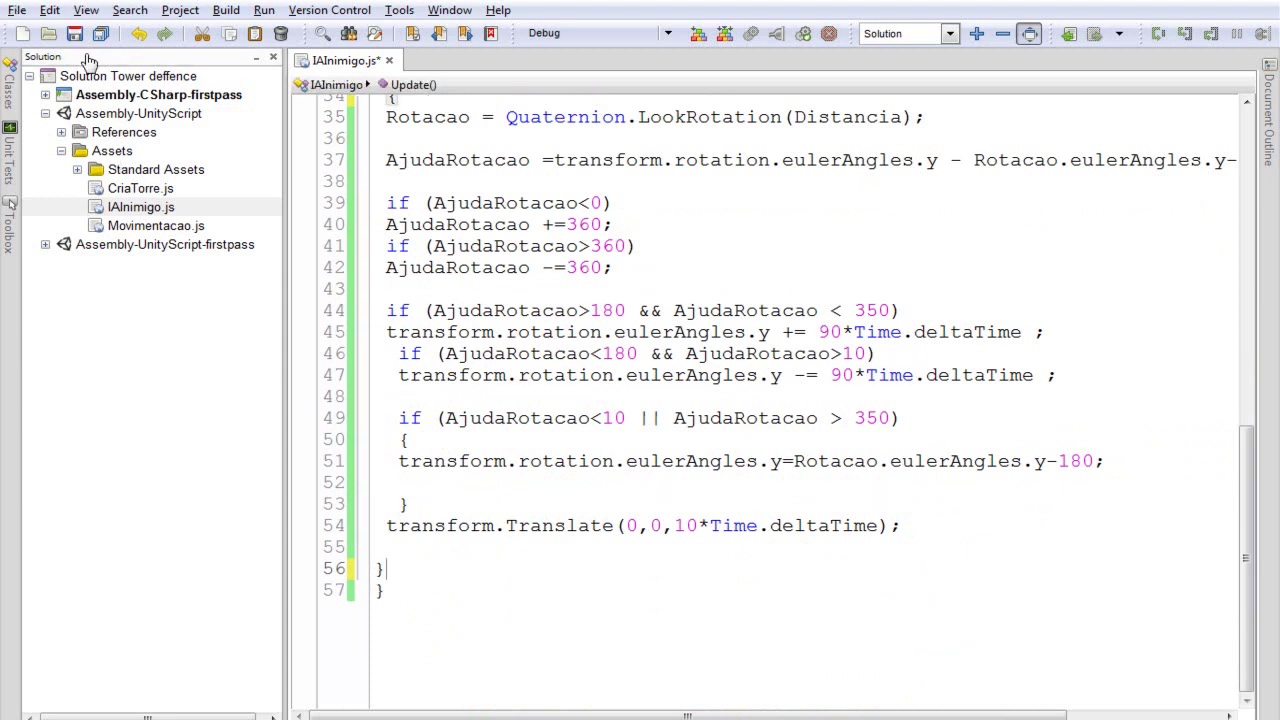
pyautogui.hotkey('alt', 'Tab')
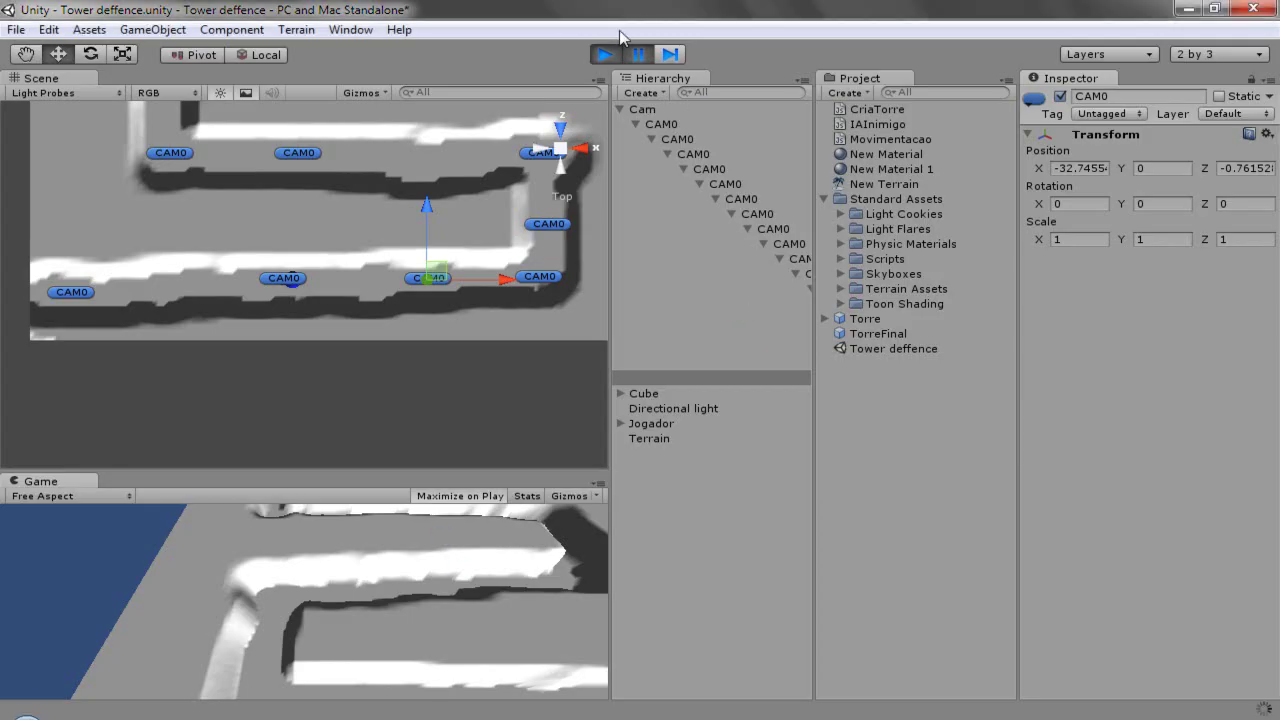
# Step: Resume the game to watch the blue enemy follow the path, then stop and return to IAInimigo.js
pyautogui.click(640, 56)
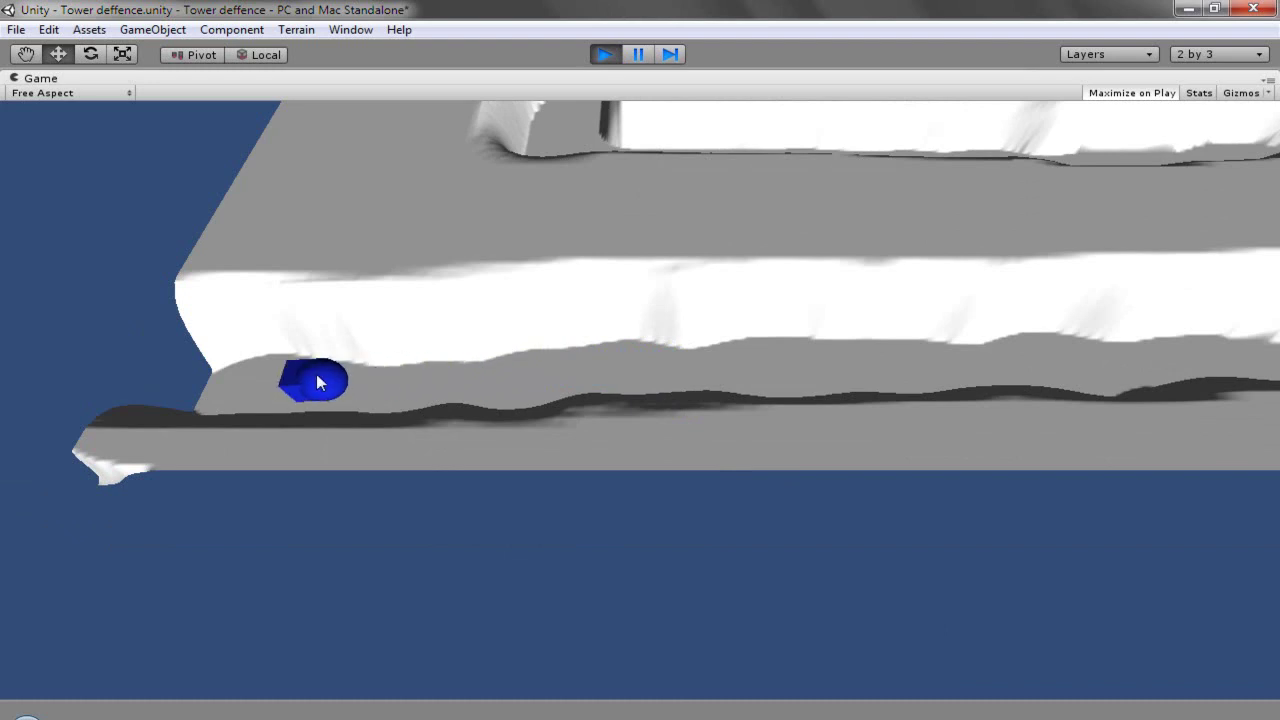
pyautogui.hotkey('ctrl', 'p')
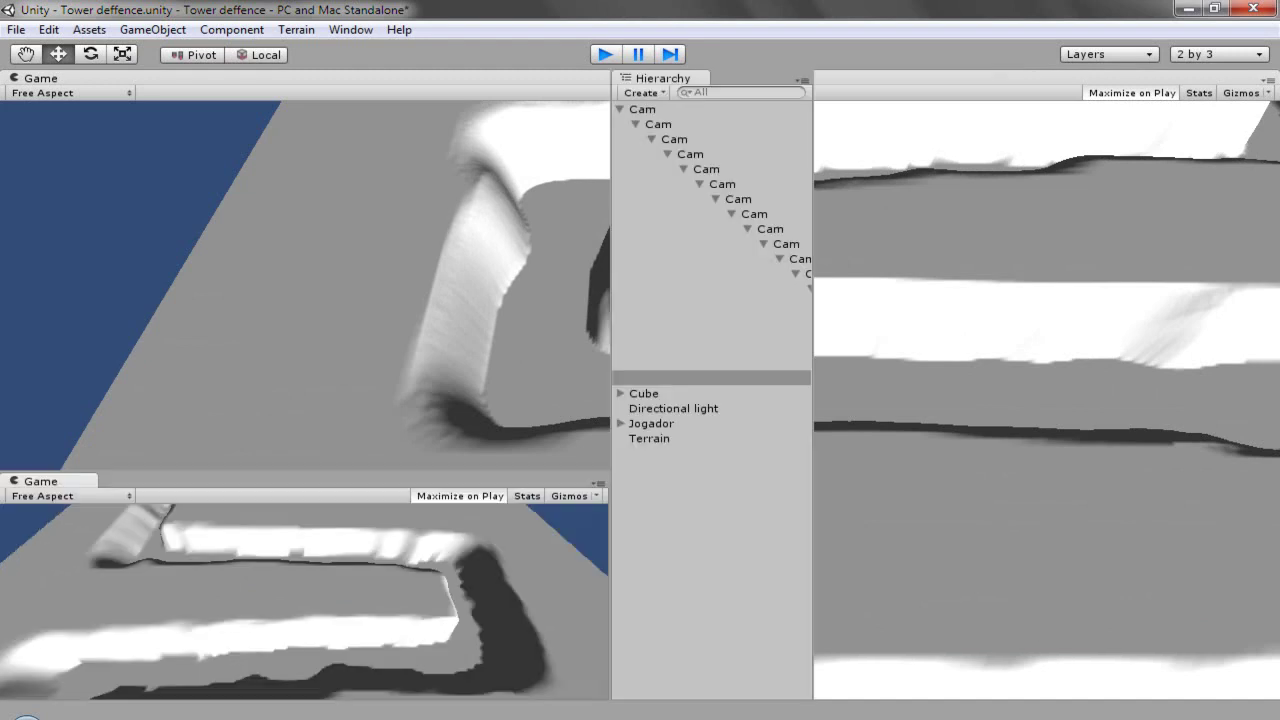
pyautogui.hotkey('alt', 'Tab')
pyautogui.scroll(3, 434, 252)
pyautogui.scroll(3, 434, 252)
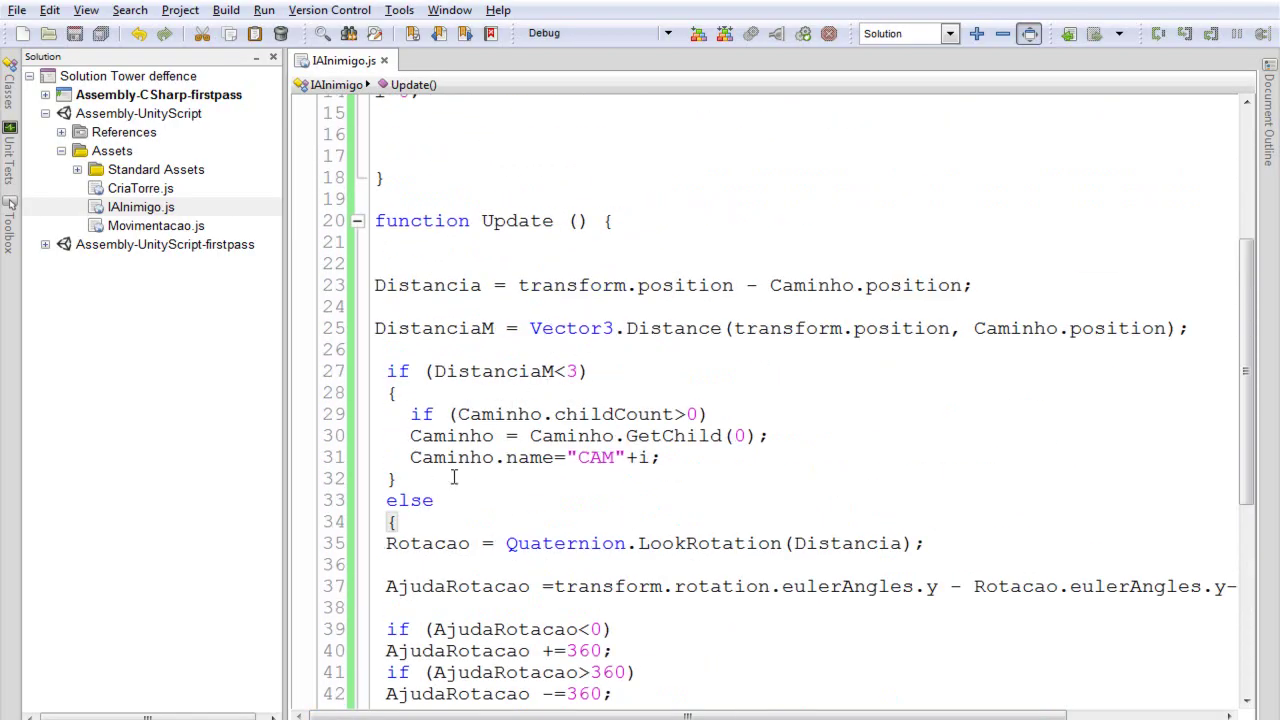
# Step: Review the revised Update function in IAInimigo.js before going back to Unity
pyautogui.scroll(-2, 470, 423)
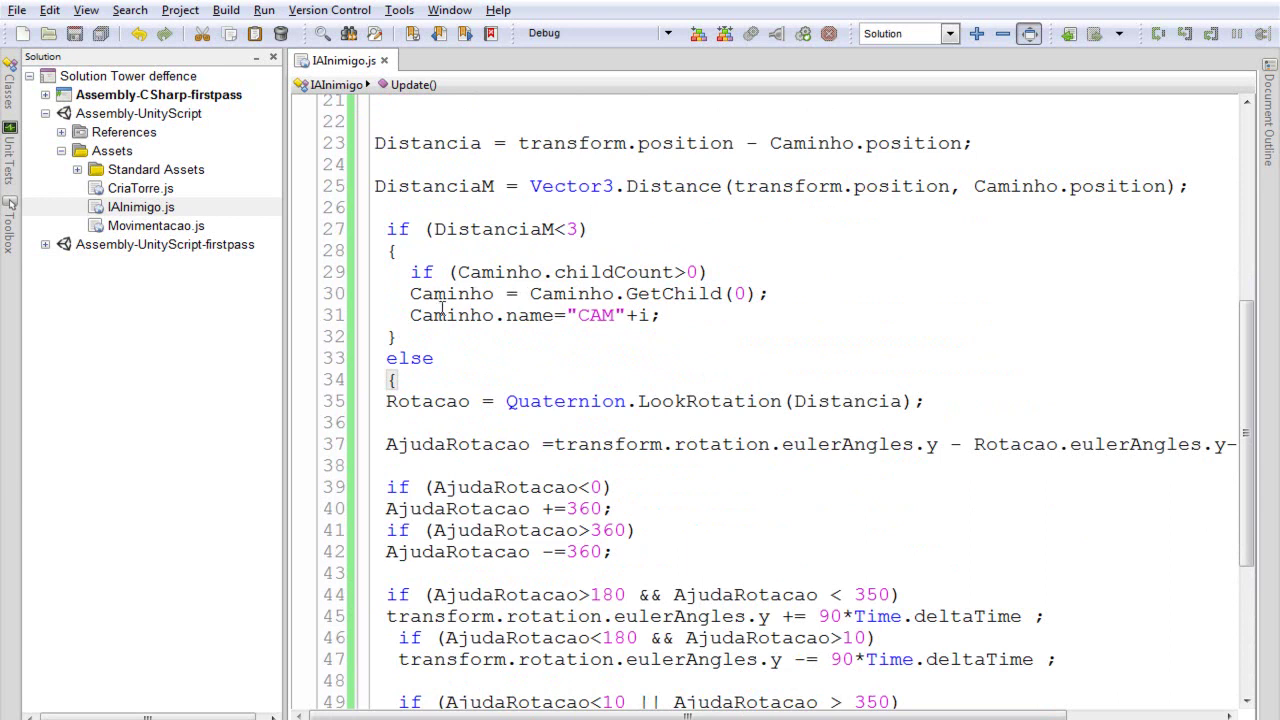
pyautogui.scroll(-2, 443, 309)
pyautogui.scroll(-3, 430, 310)
pyautogui.scroll(5, 427, 311)
pyautogui.hotkey('alt', 'Tab')
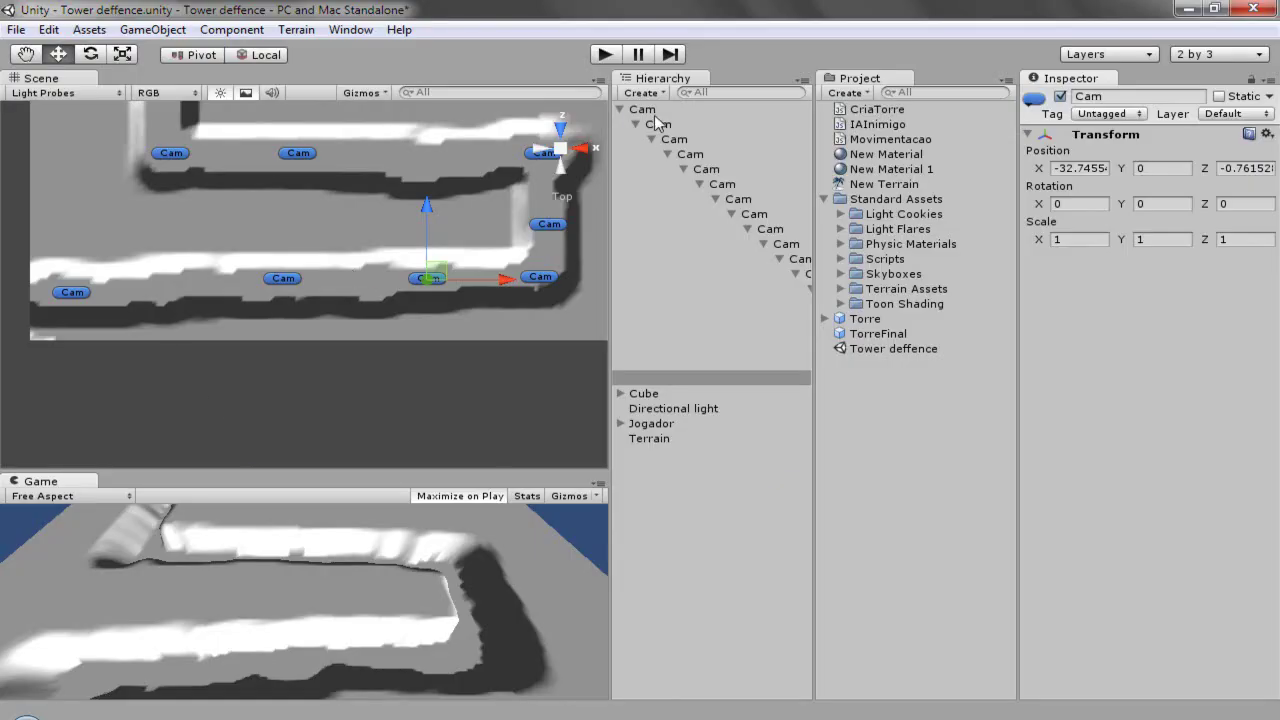
# Step: Duplicate the top Cam waypoint chain and rename the copy Cam2
pyautogui.click(620, 110)
pyautogui.click(645, 110)
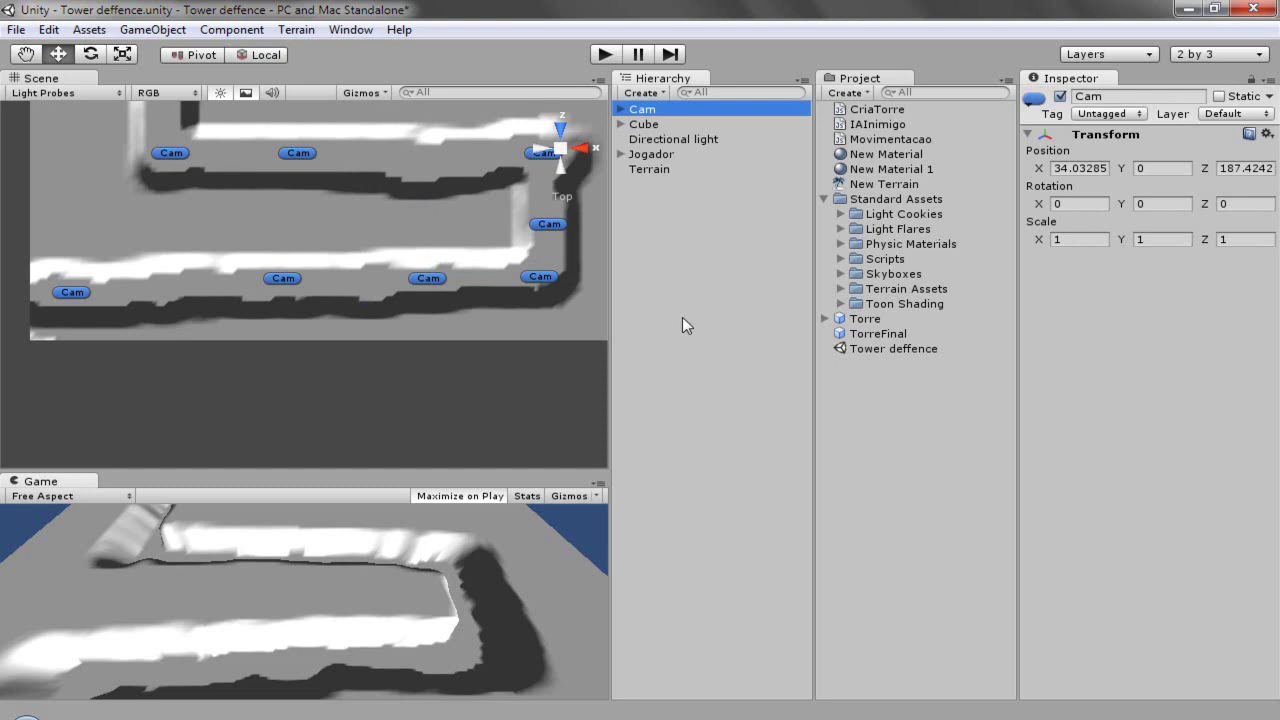
pyautogui.hotkey('ctrl', 'd')
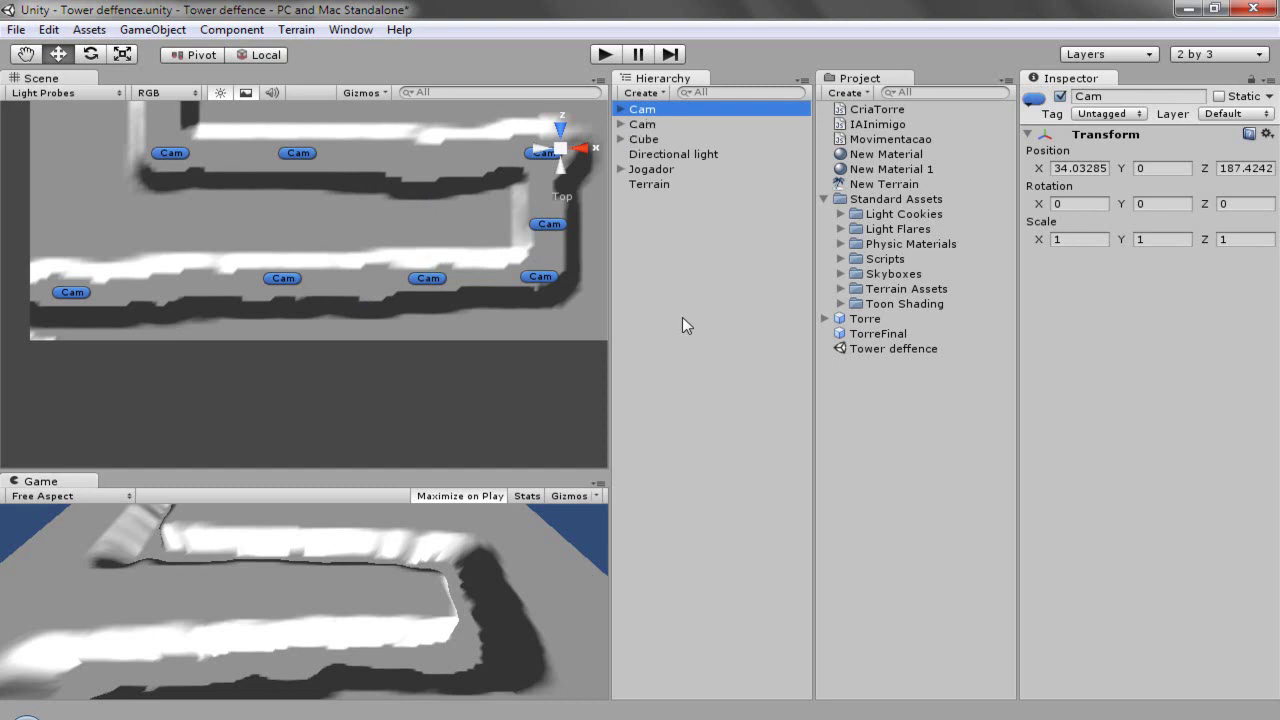
pyautogui.press('F2')
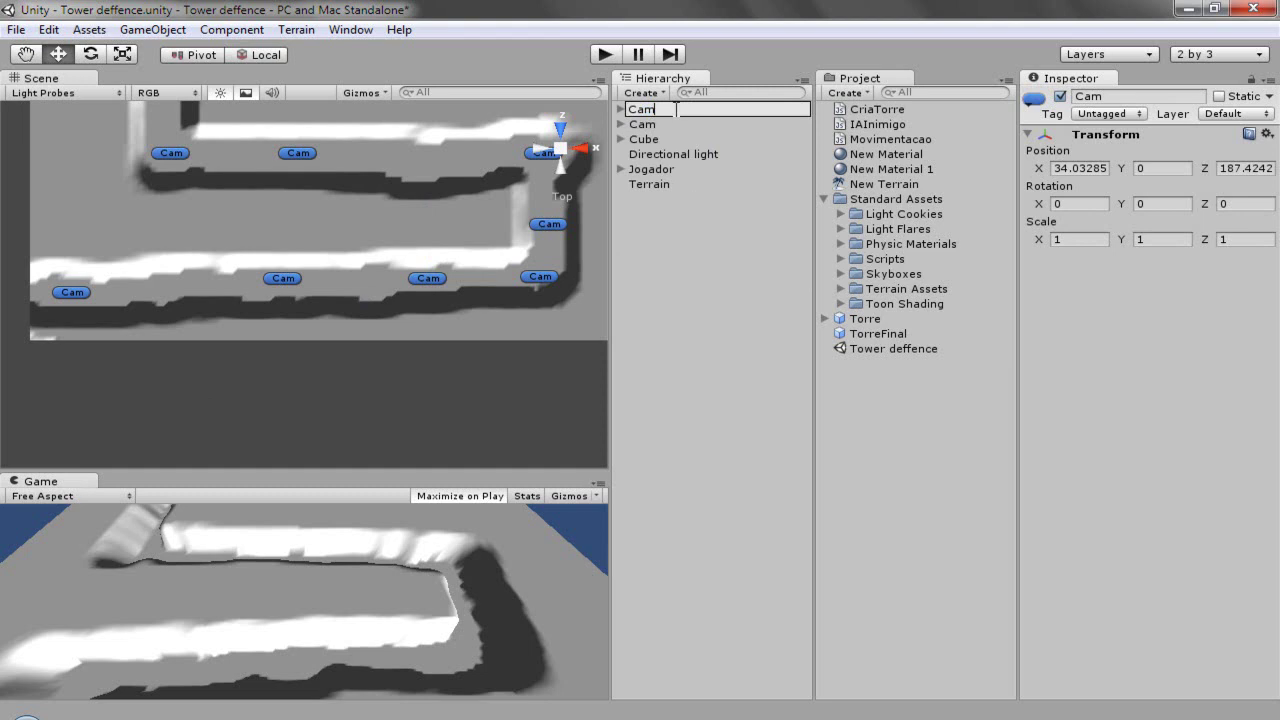
pyautogui.write('2')
pyautogui.click(676, 308)
# Step: Select the new Cam2 waypoint chain in the Hierarchy
pyautogui.scroll(3, 405, 277)
pyautogui.scroll(-4, 405, 277)
pyautogui.scroll(-5, 405, 277)
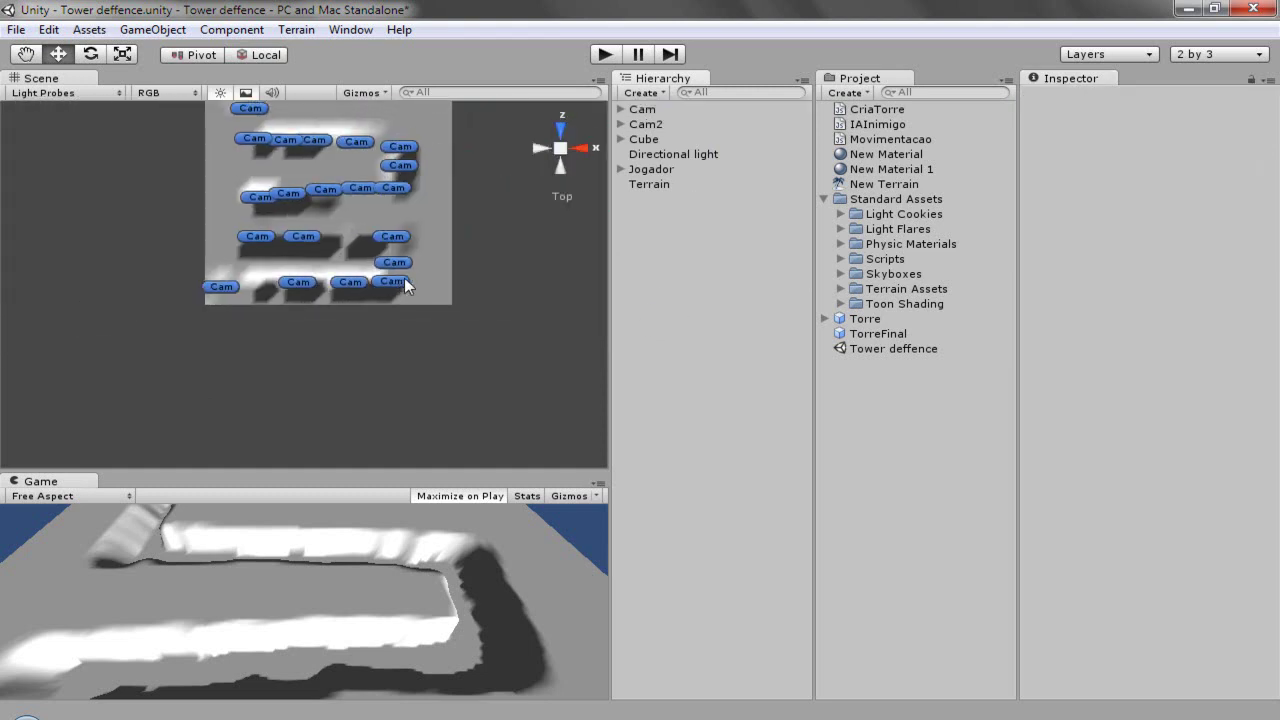
pyautogui.click(645, 125)
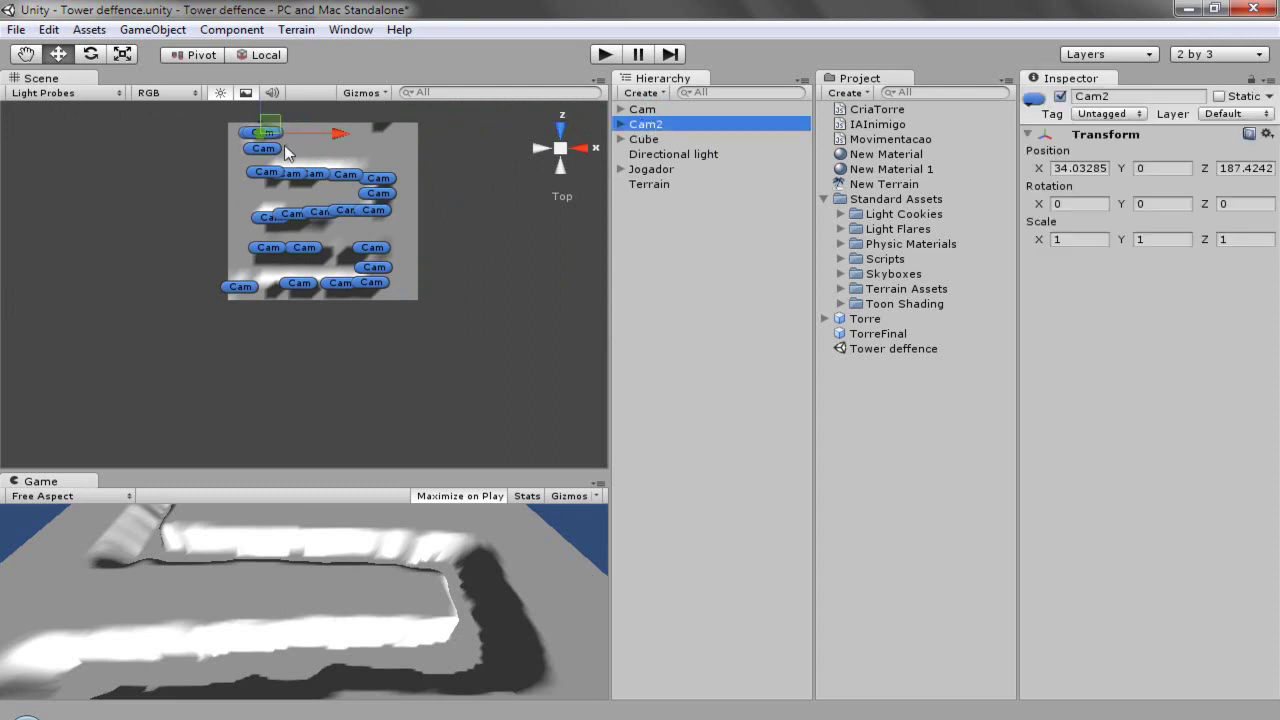
pyautogui.scroll(2, 285, 150)
pyautogui.scroll(2, 281, 199)
pyautogui.scroll(3, 280, 203)
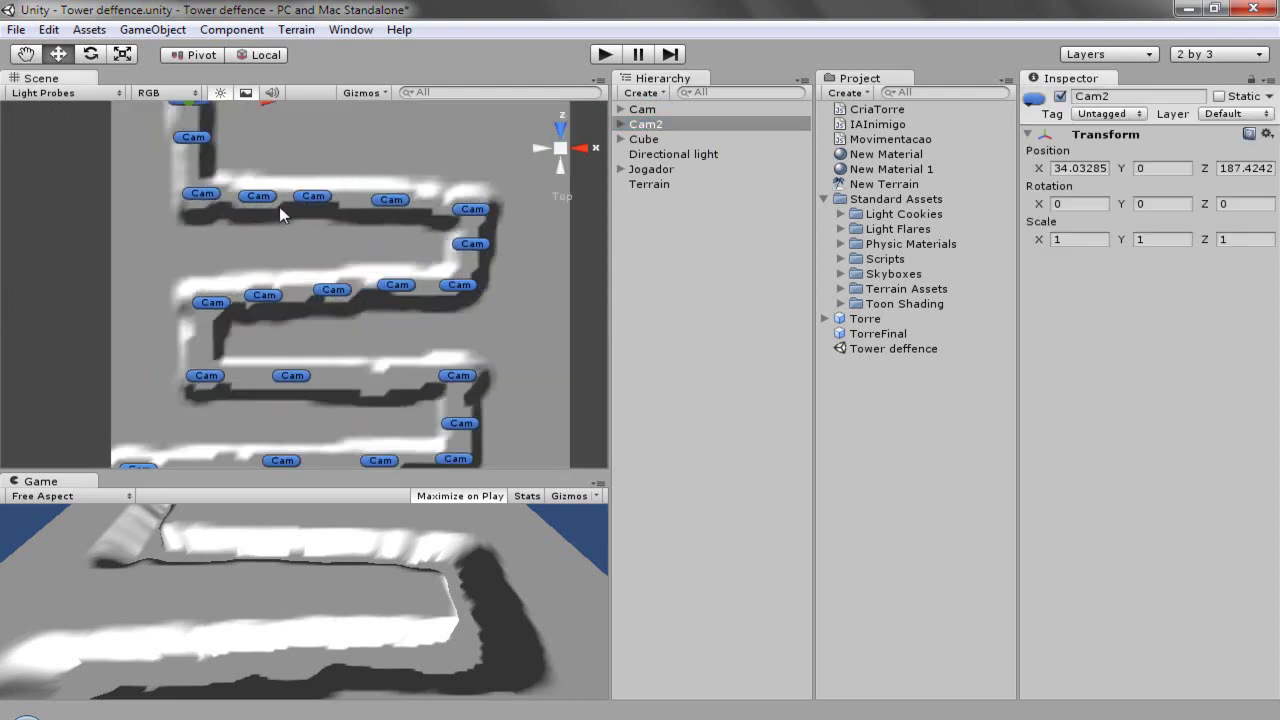
pyautogui.scroll(3, 279, 206)
pyautogui.scroll(-5, 347, 176)
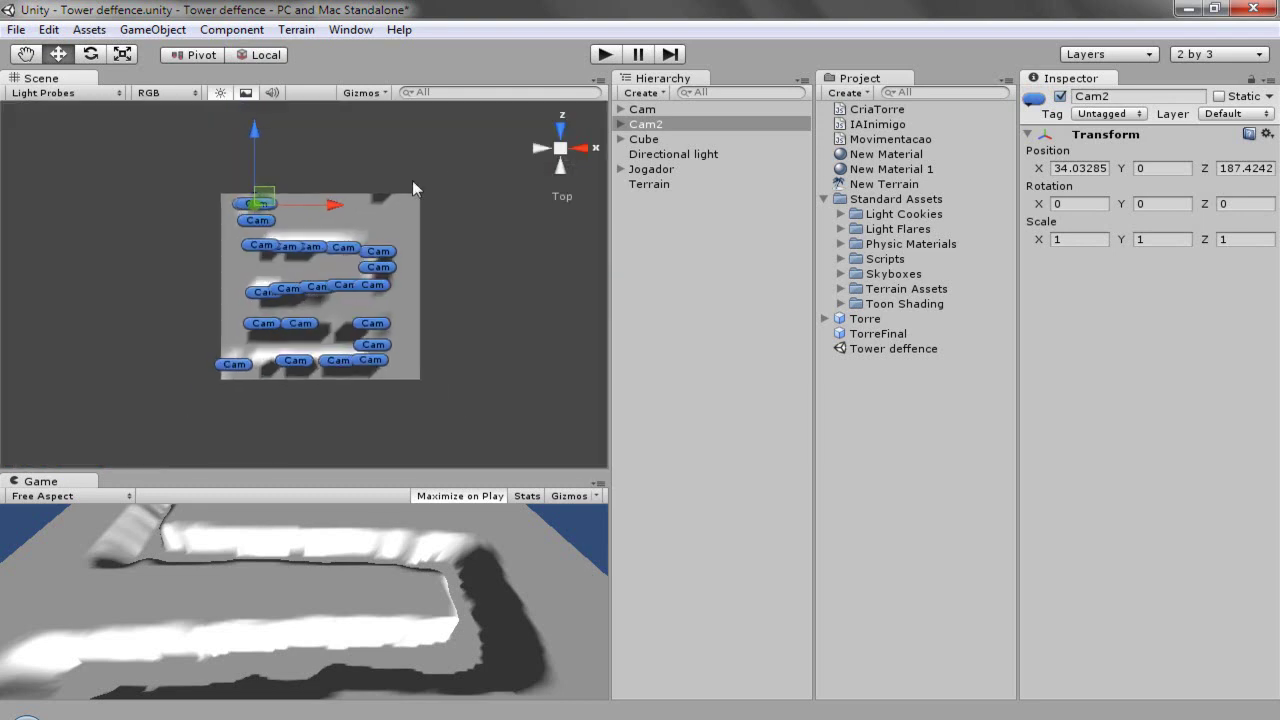
# Step: Offset the Cam and Cam2 start waypoints slightly apart along X near the enemy Cube
pyautogui.click(643, 139)
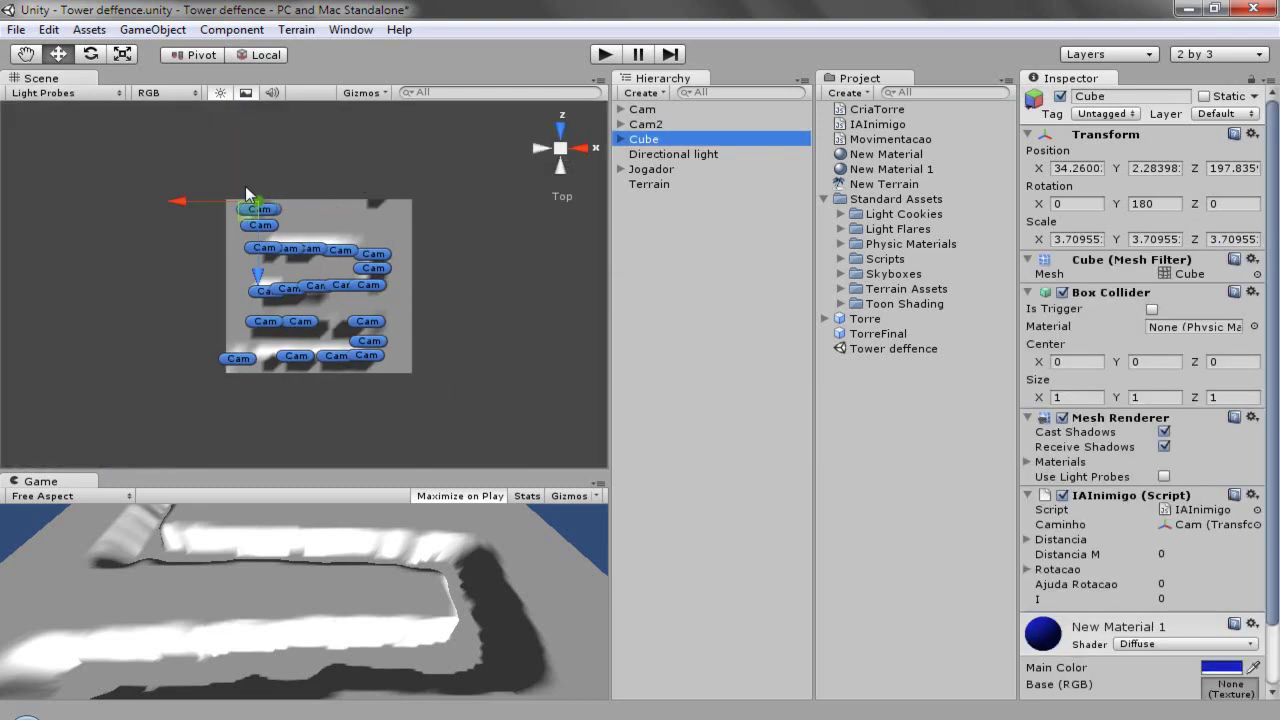
pyautogui.press('f')
pyautogui.scroll(-3, 336, 328)
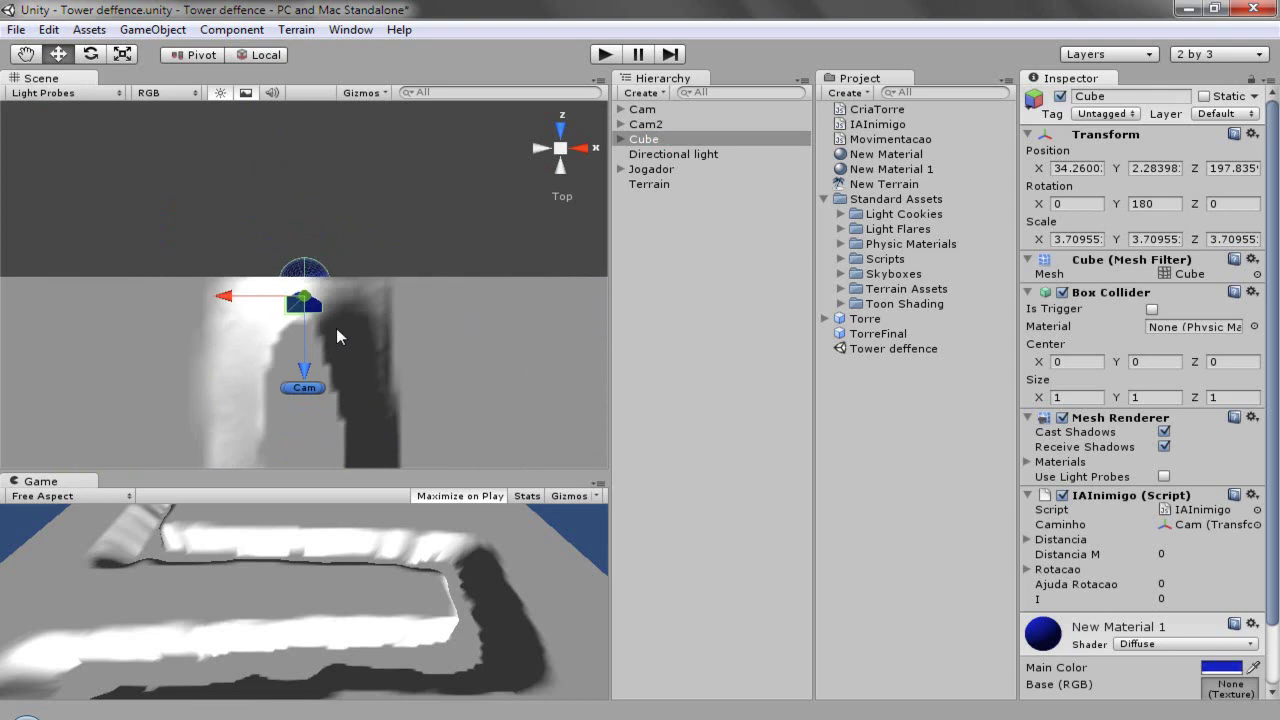
pyautogui.scroll(-2, 336, 328)
pyautogui.click(650, 127)
pyautogui.moveTo(389, 363); pyautogui.dragTo(431, 374)
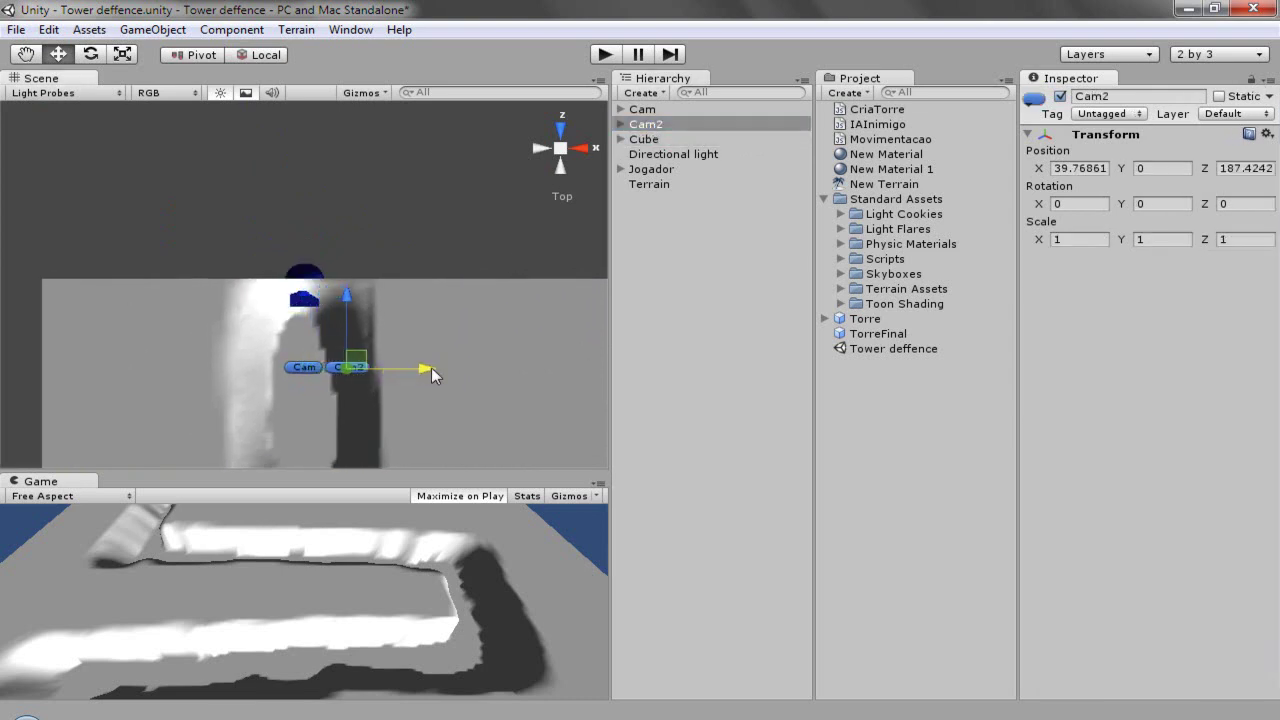
pyautogui.click(305, 370)
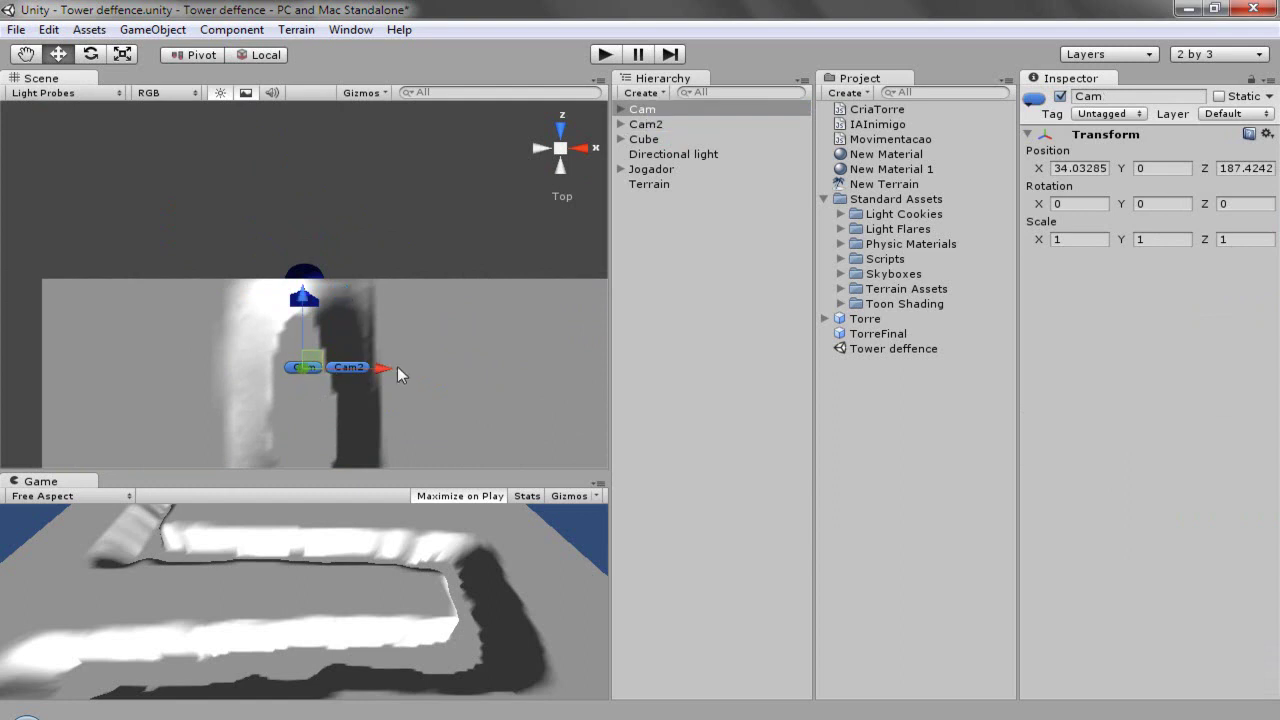
pyautogui.moveTo(381, 376); pyautogui.dragTo(368, 376)
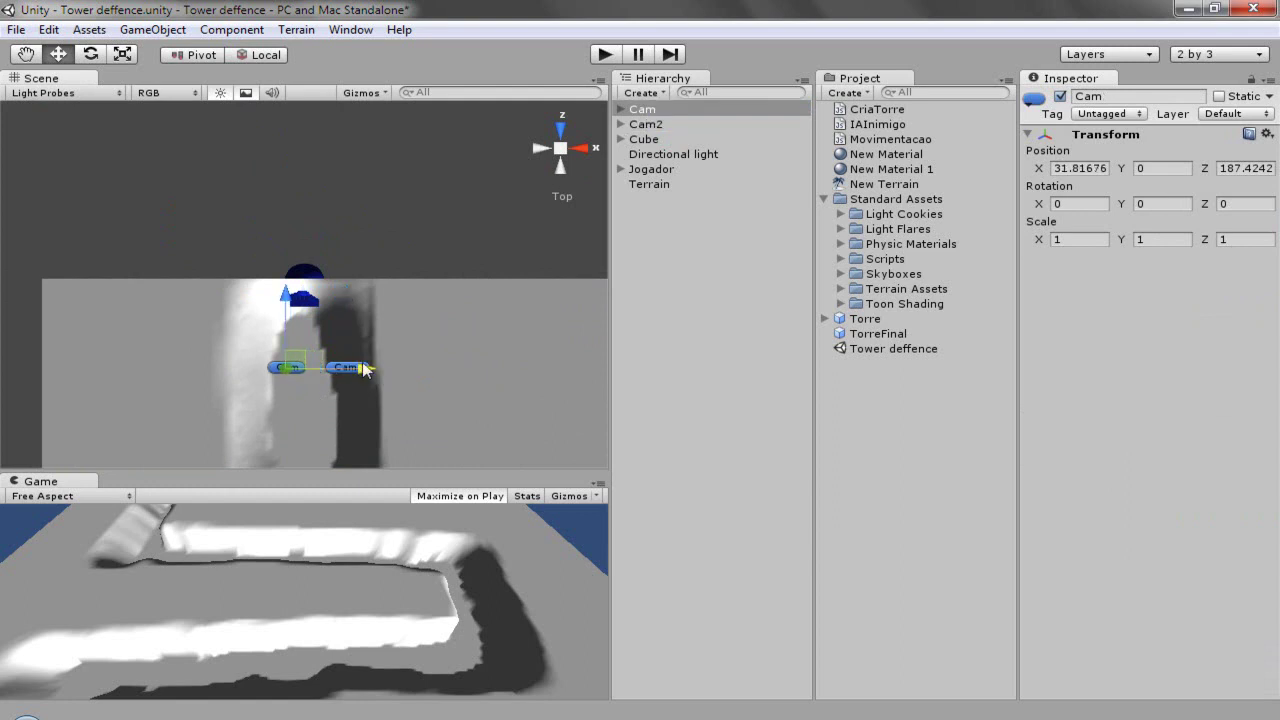
pyautogui.click(645, 124)
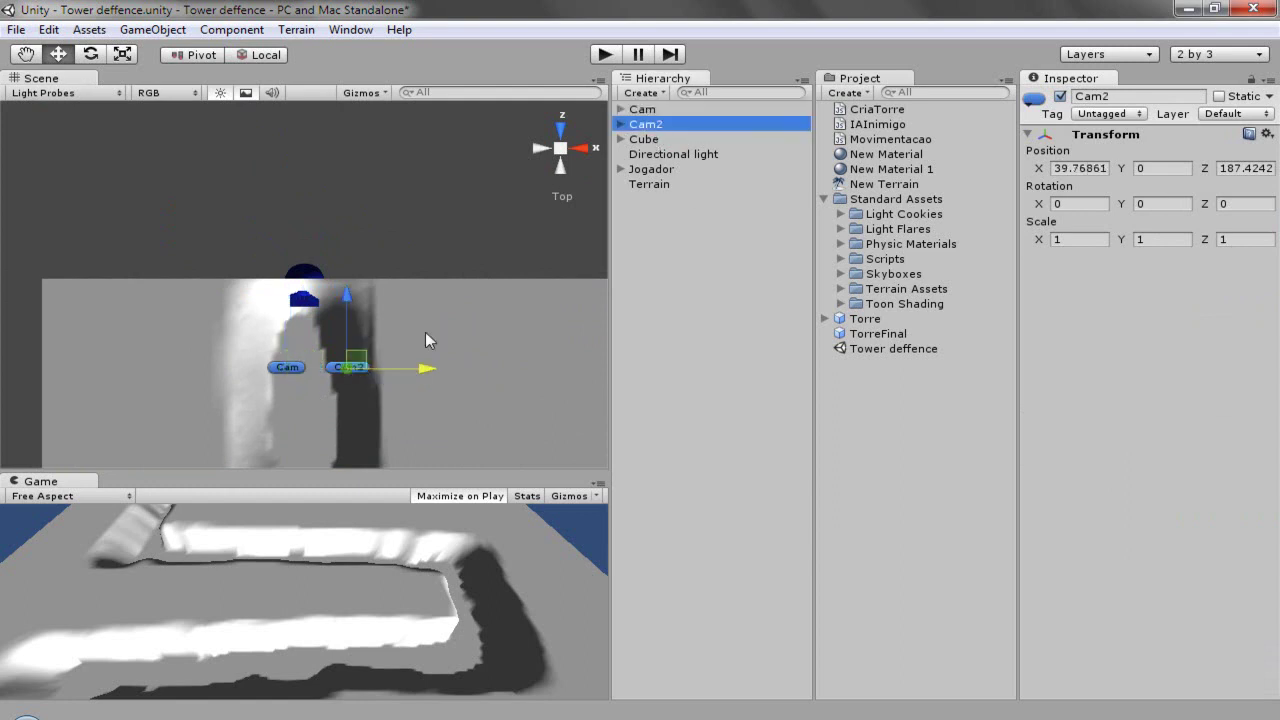
pyautogui.moveTo(421, 368); pyautogui.dragTo(389, 378)
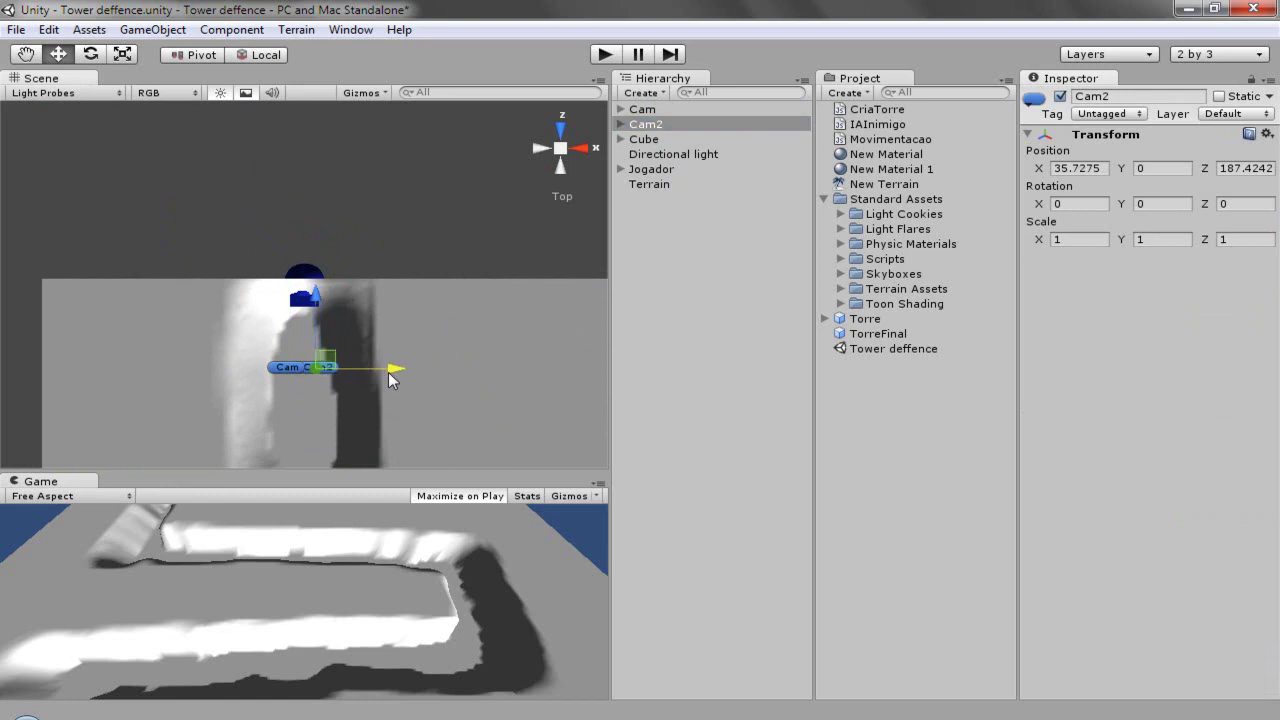
# Step: Nudge nested Cam and Cam2 waypoints along Z on the lower track so the chains form separate lanes
pyautogui.scroll(-1, 260, 390)
pyautogui.scroll(-1, 288, 375)
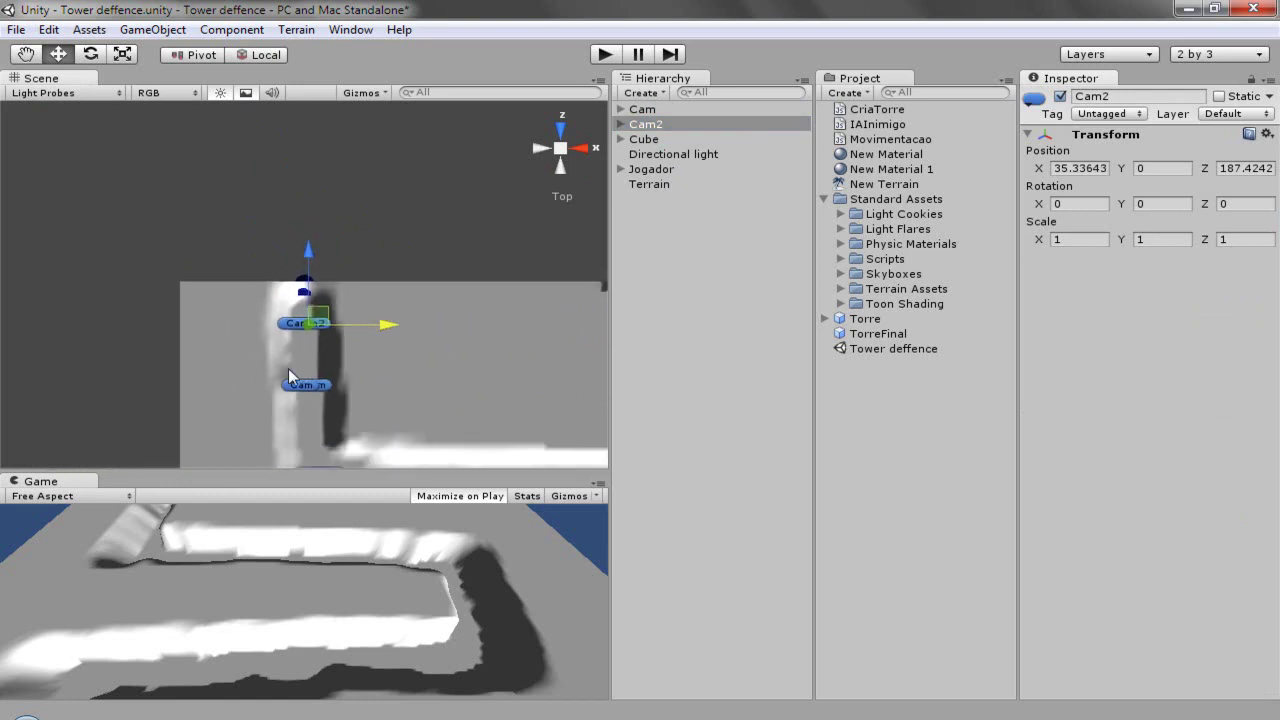
pyautogui.scroll(-1, 288, 375)
pyautogui.scroll(-1, 288, 375)
pyautogui.scroll(-2, 288, 375)
pyautogui.scroll(-1, 288, 375)
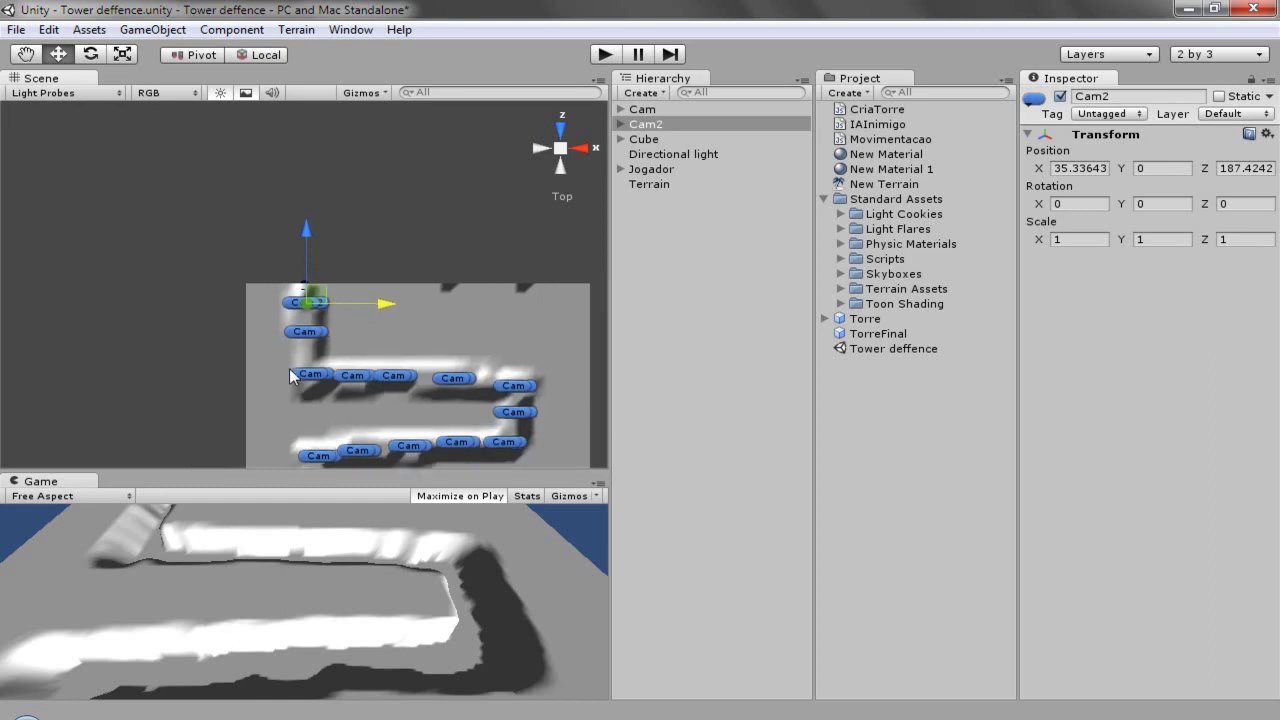
pyautogui.scroll(-1, 288, 375)
pyautogui.scroll(2, 363, 374)
pyautogui.scroll(1, 363, 374)
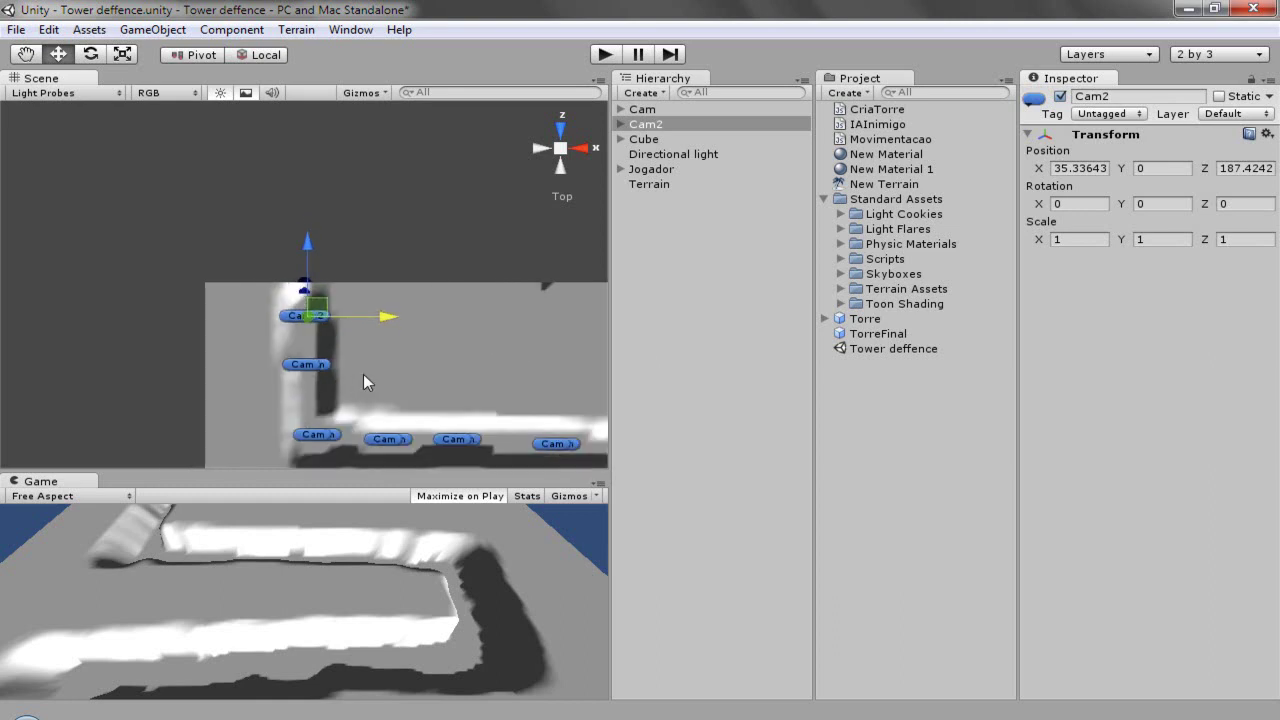
pyautogui.scroll(2, 363, 374)
pyautogui.scroll(1, 370, 323)
pyautogui.scroll(-2, 370, 316)
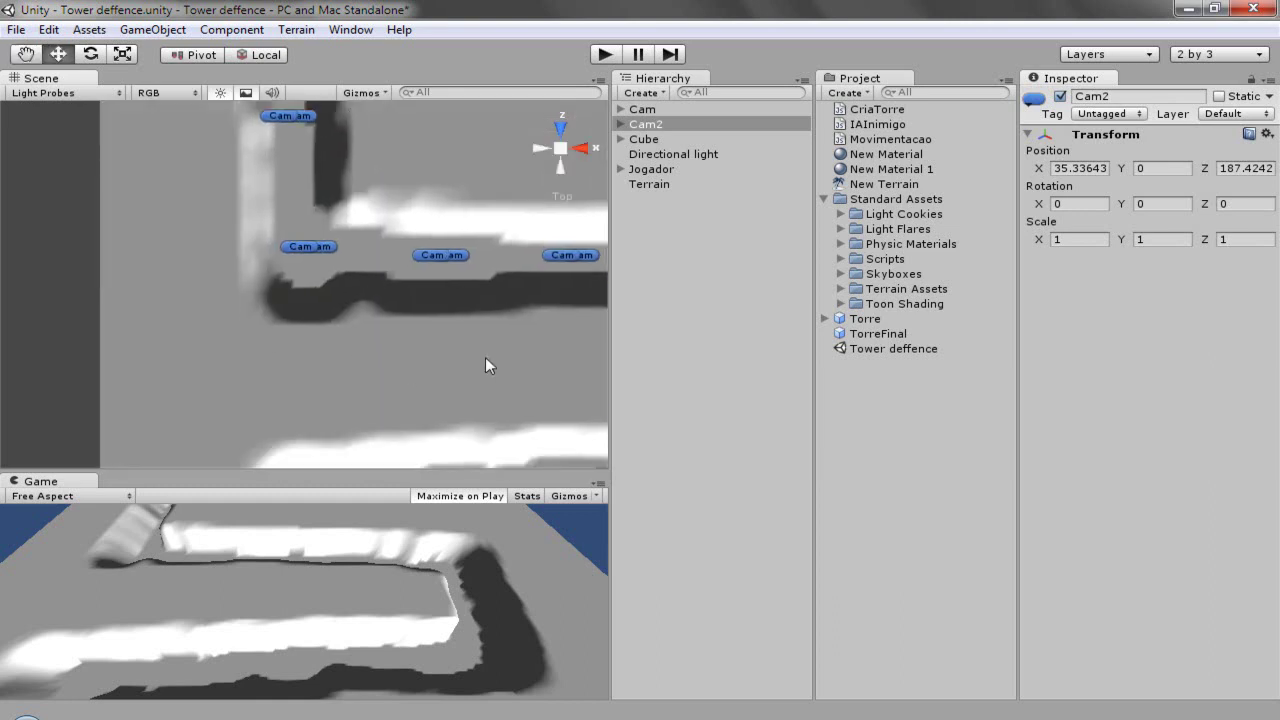
pyautogui.scroll(-2, 485, 357)
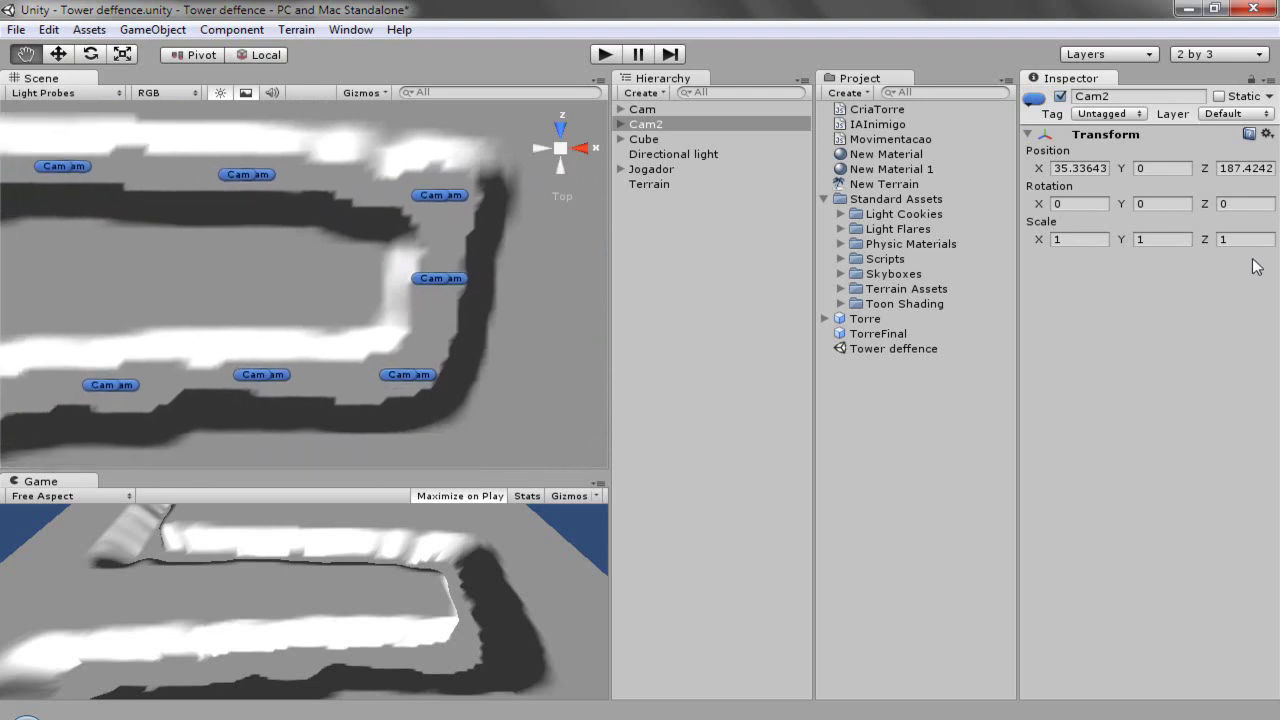
pyautogui.moveTo(151, 232); pyautogui.dragTo(405, 63)
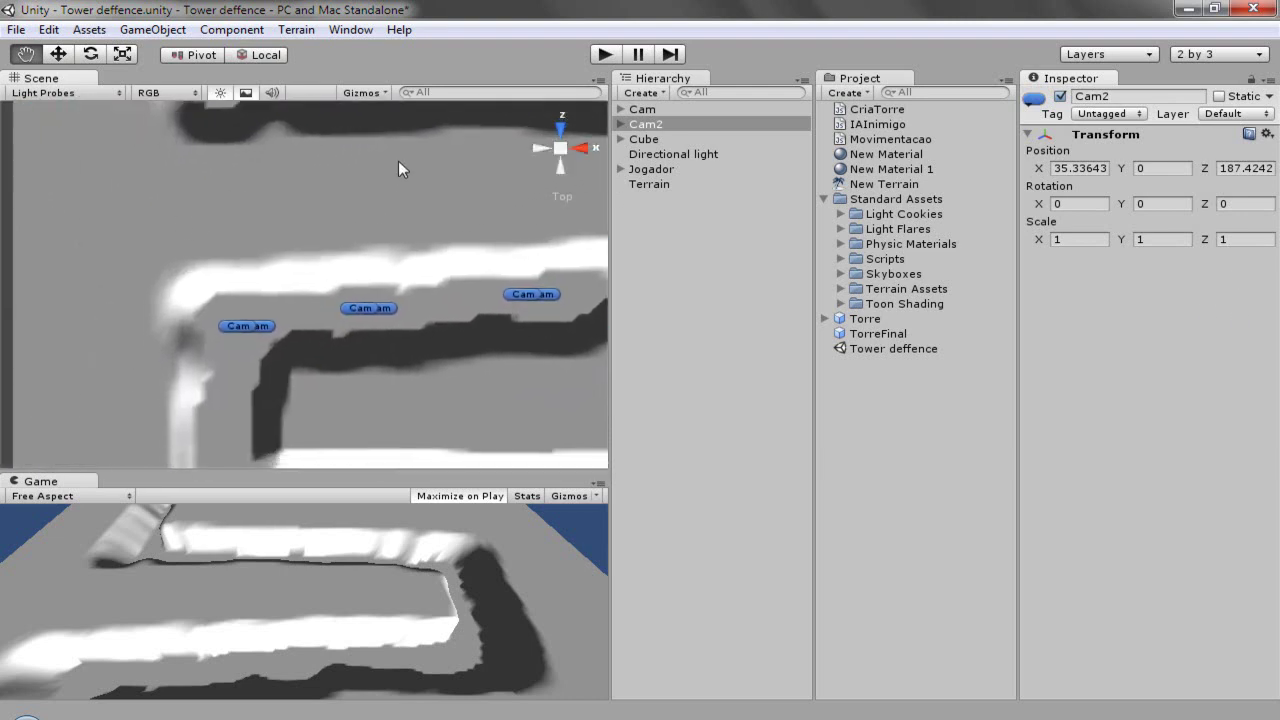
pyautogui.moveTo(451, 391); pyautogui.dragTo(297, 323)
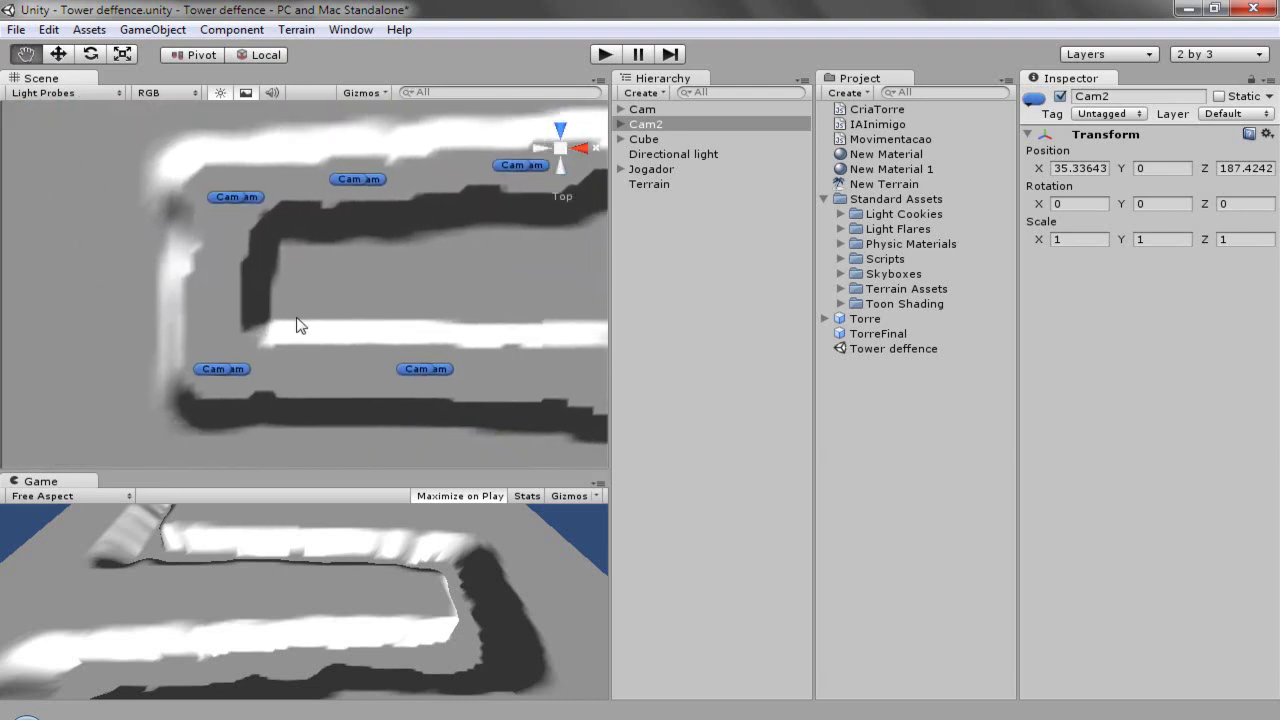
pyautogui.moveTo(345, 358)
pyautogui.mouseDown()
pyautogui.moveTo(343, 268)
pyautogui.moveTo(365, 372)
pyautogui.moveTo(422, 378)
pyautogui.mouseUp()
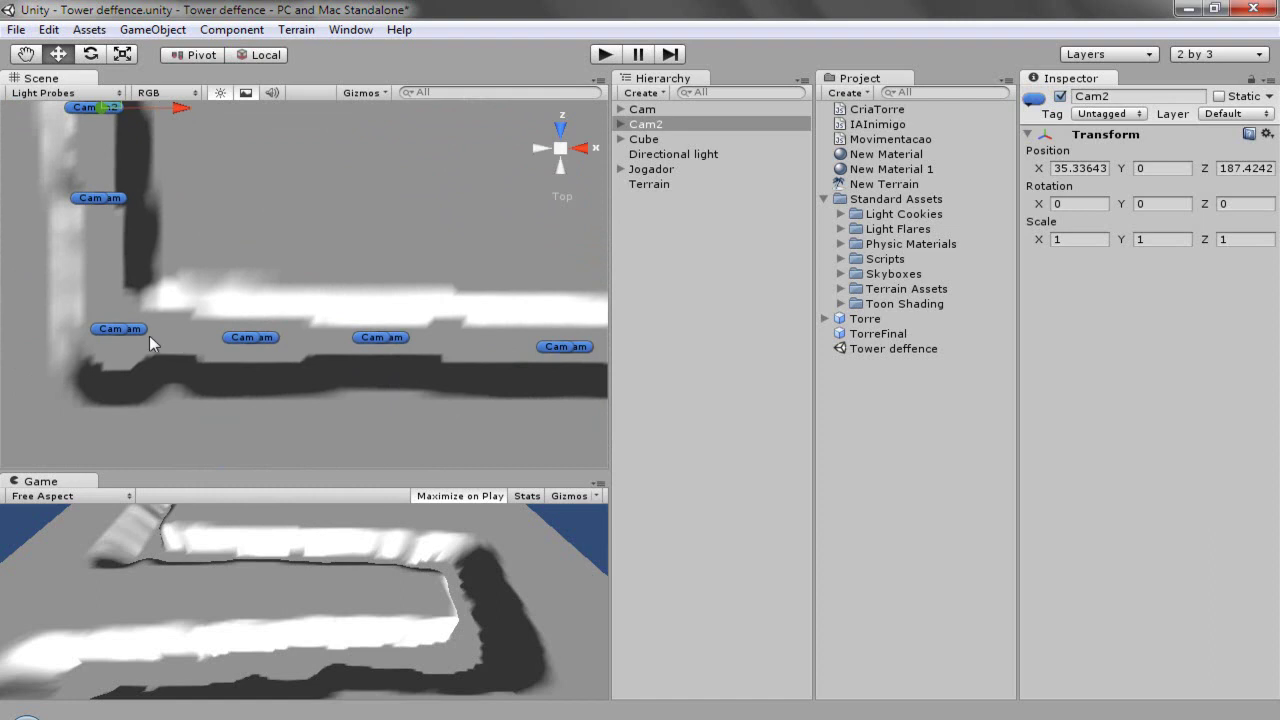
pyautogui.click(112, 326)
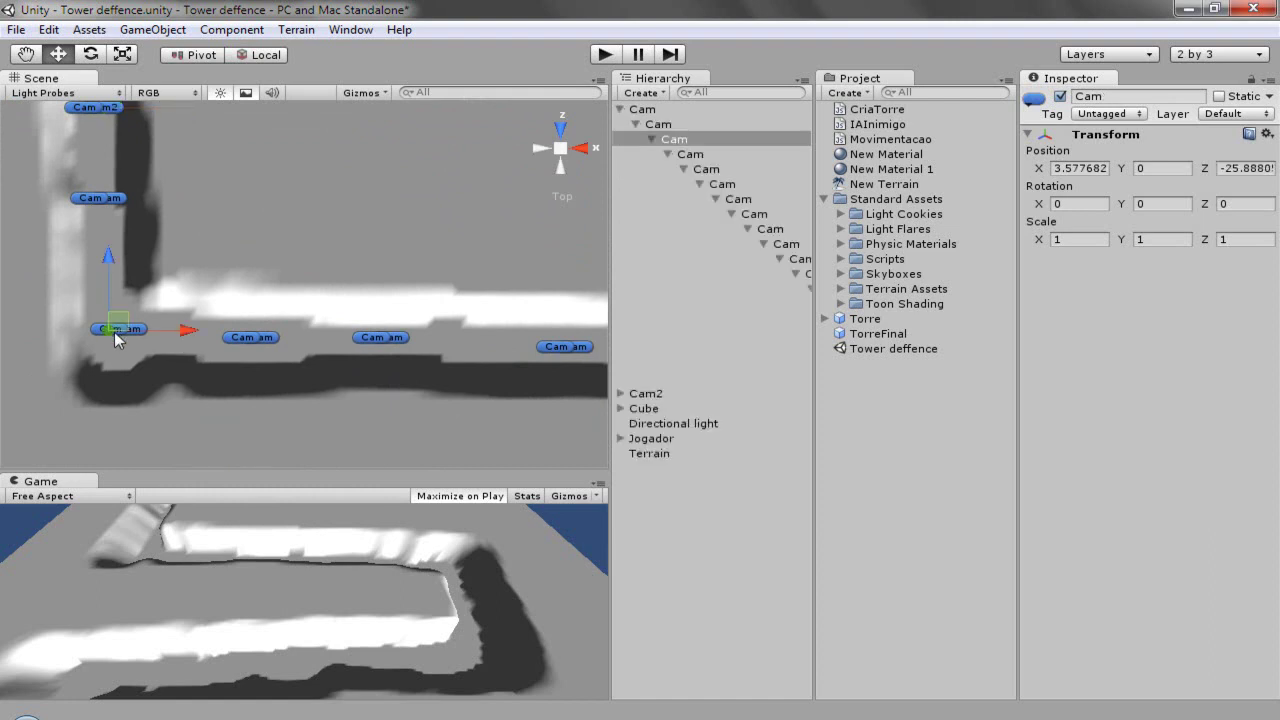
pyautogui.moveTo(107, 290); pyautogui.dragTo(108, 286)
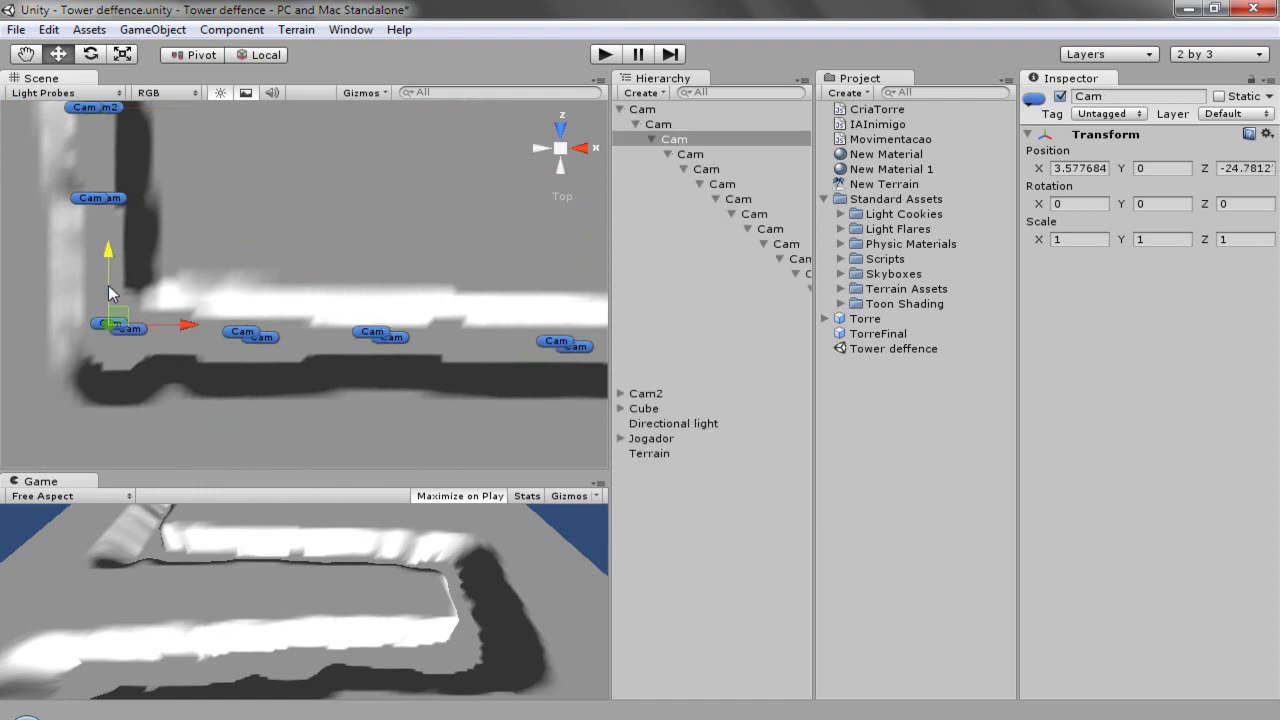
pyautogui.click(133, 331)
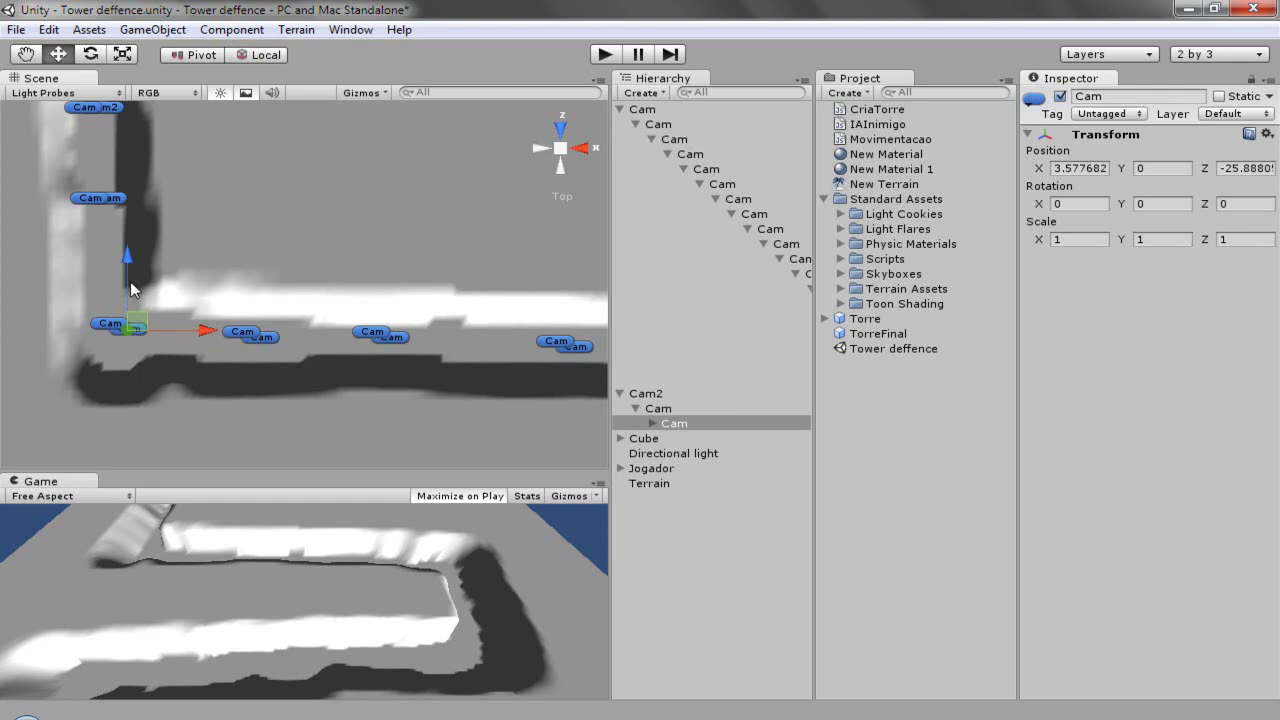
pyautogui.moveTo(130, 283); pyautogui.dragTo(129, 297)
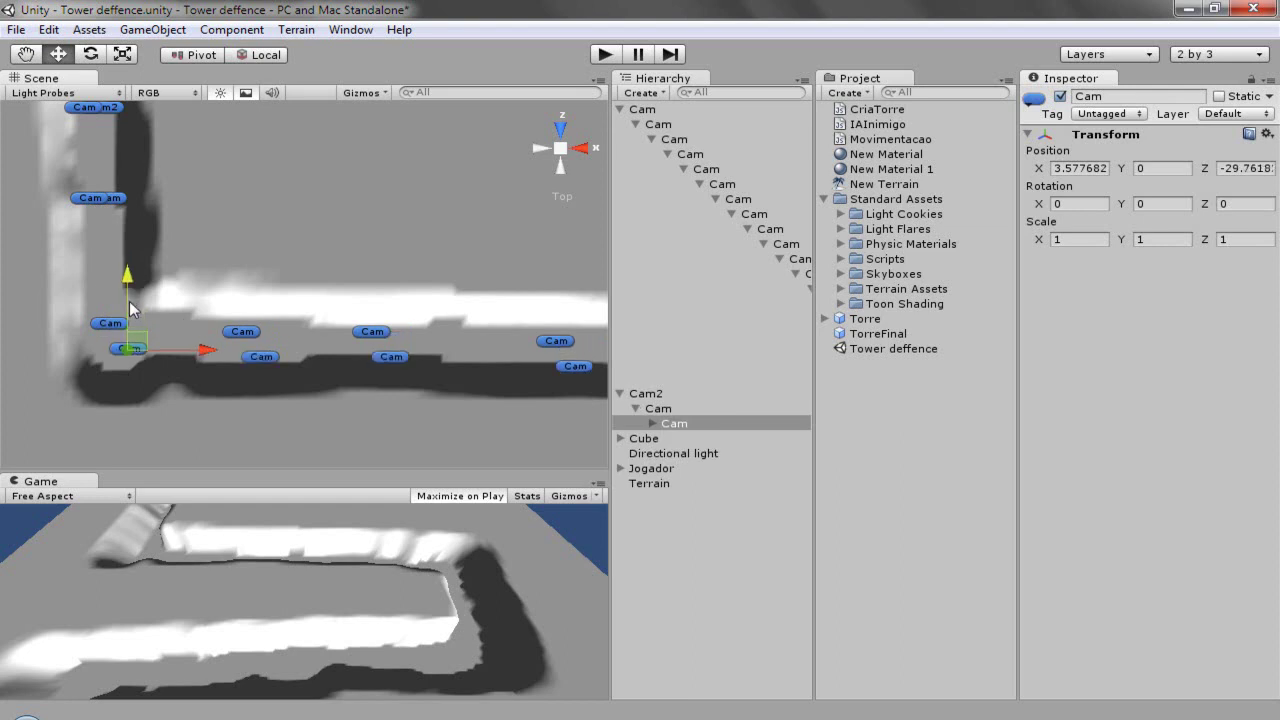
pyautogui.click(251, 352)
pyautogui.moveTo(258, 323); pyautogui.dragTo(258, 315)
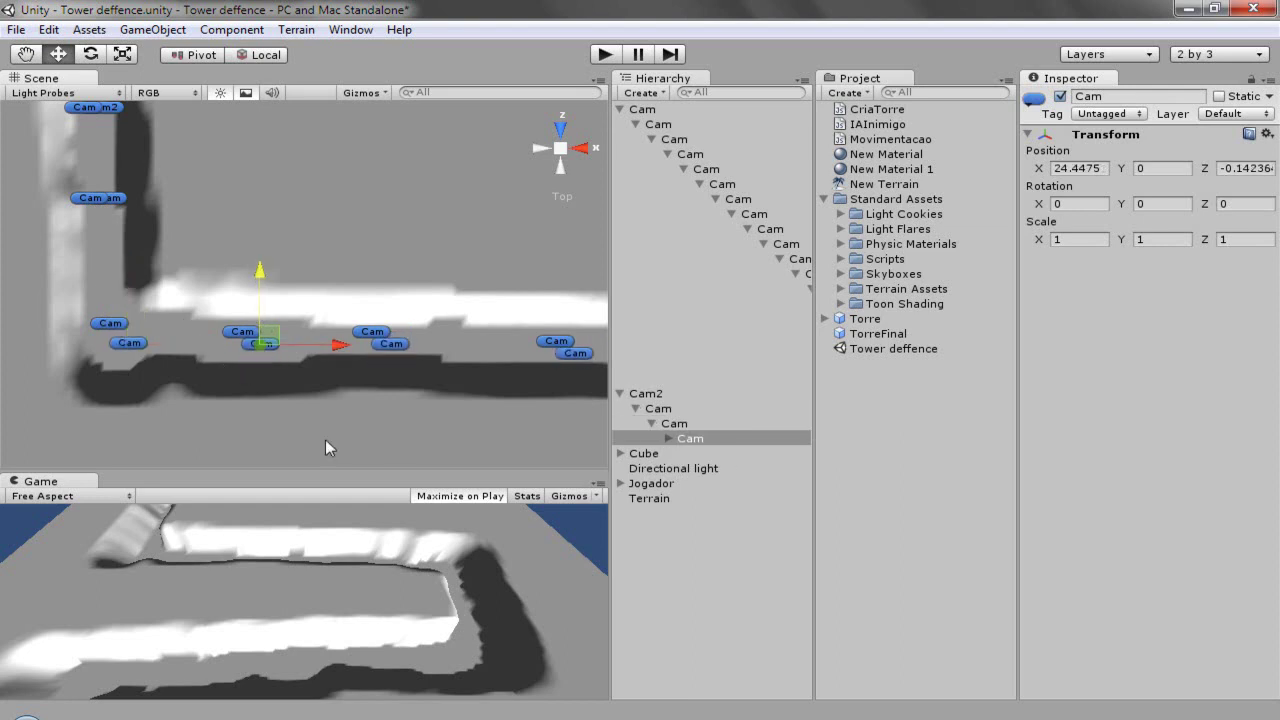
pyautogui.moveTo(506, 459)
pyautogui.mouseDown(button='middle')
pyautogui.moveTo(90, 355)
pyautogui.moveTo(547, 213)
pyautogui.moveTo(113, 91)
pyautogui.moveTo(698, 650)
pyautogui.moveTo(165, 670)
pyautogui.mouseUp(button='middle')
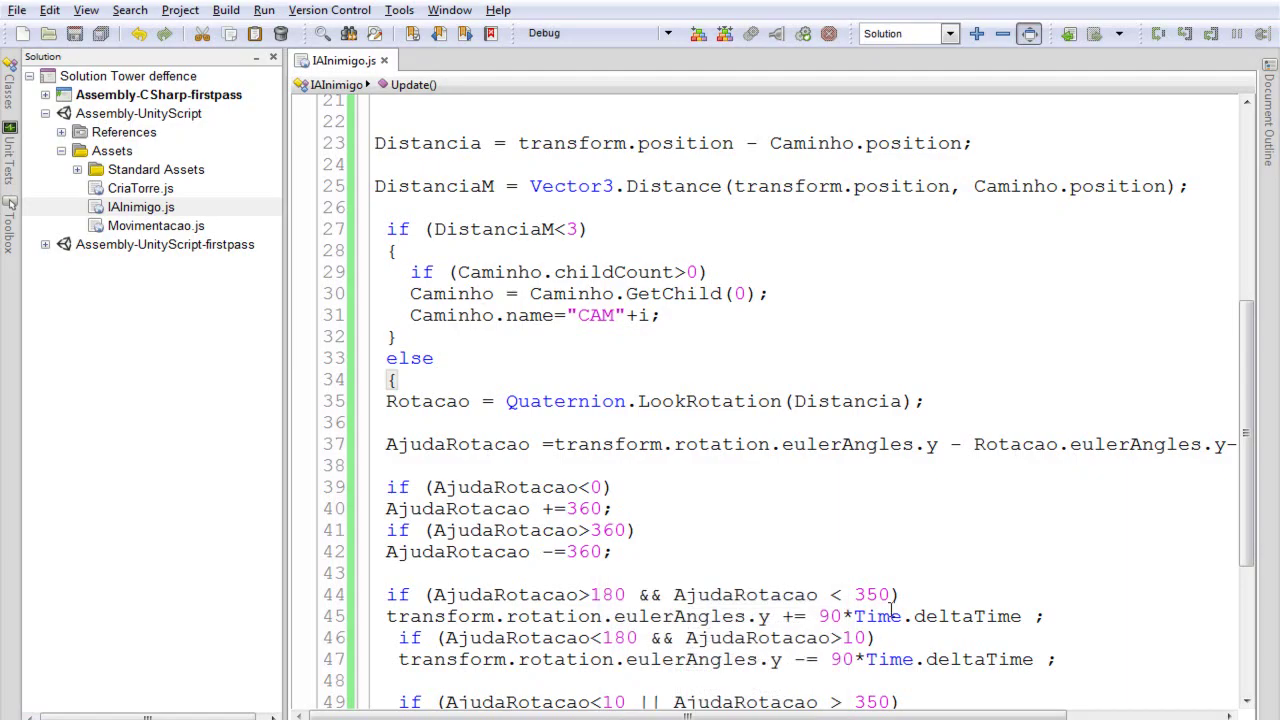
# Step: Change both enemy turning speeds on lines 45 and 47 from 90 to 145 and save
pyautogui.scroll(-3, 869, 612)
pyautogui.doubleClick(824, 476)
pyautogui.write('1')
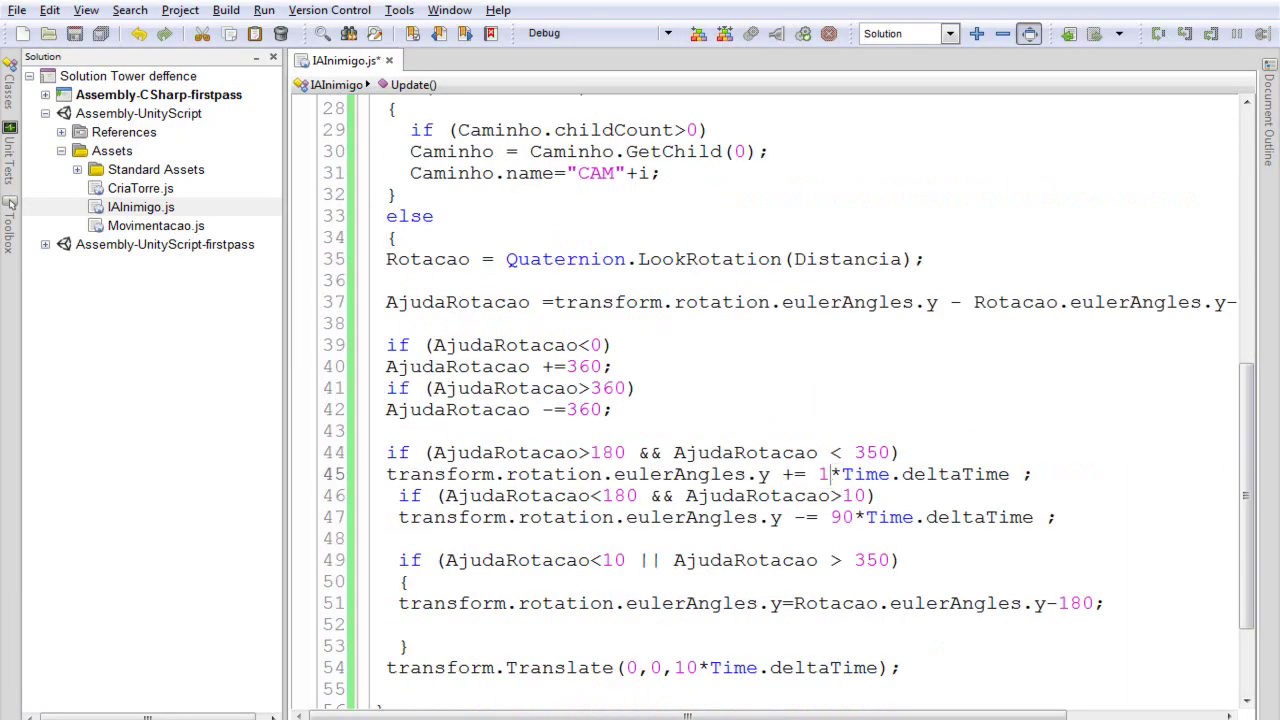
pyautogui.write('45')
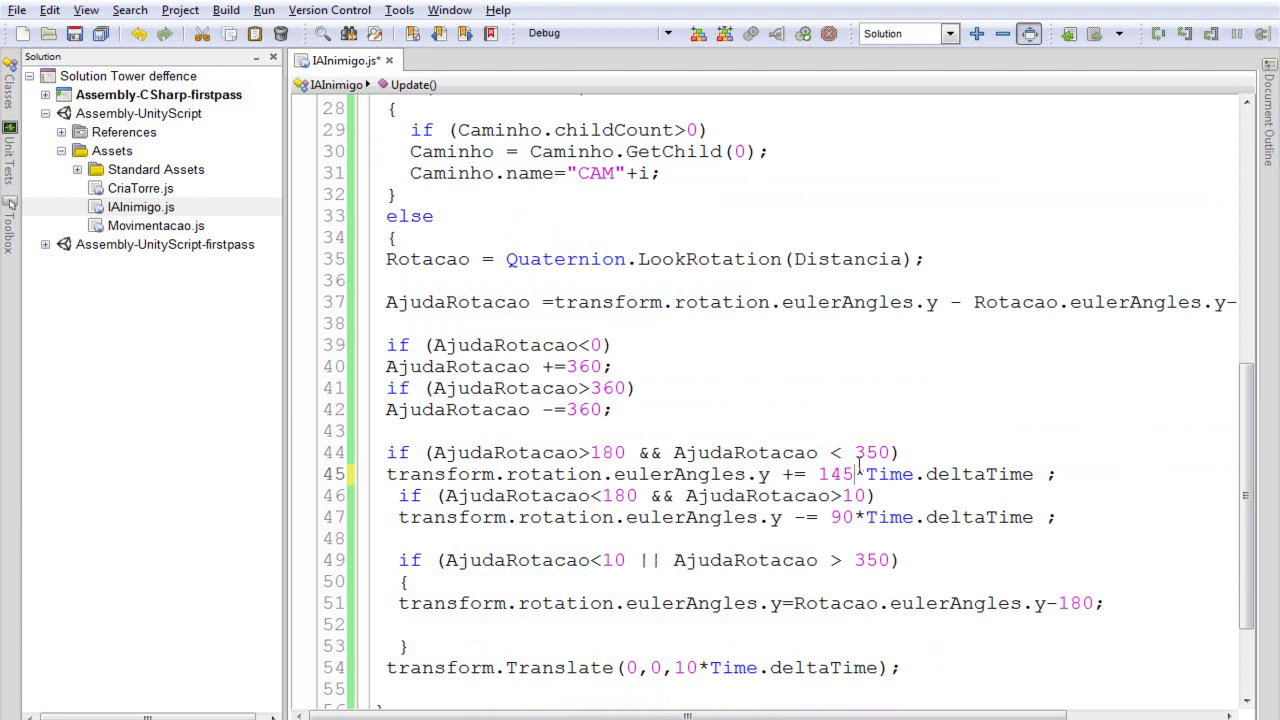
pyautogui.doubleClick(836, 476)
pyautogui.hotkey('ctrl', 'c')
pyautogui.doubleClick(842, 518)
pyautogui.hotkey('ctrl', 'v')
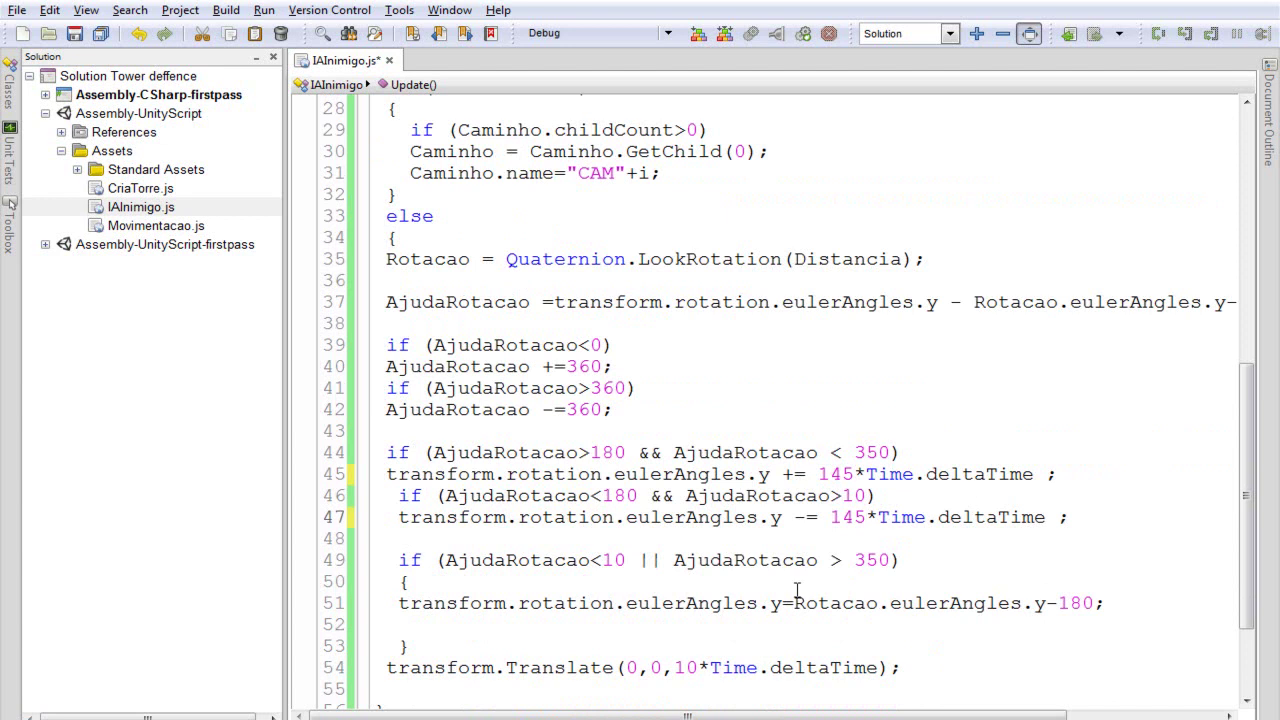
pyautogui.scroll(-2, 842, 560)
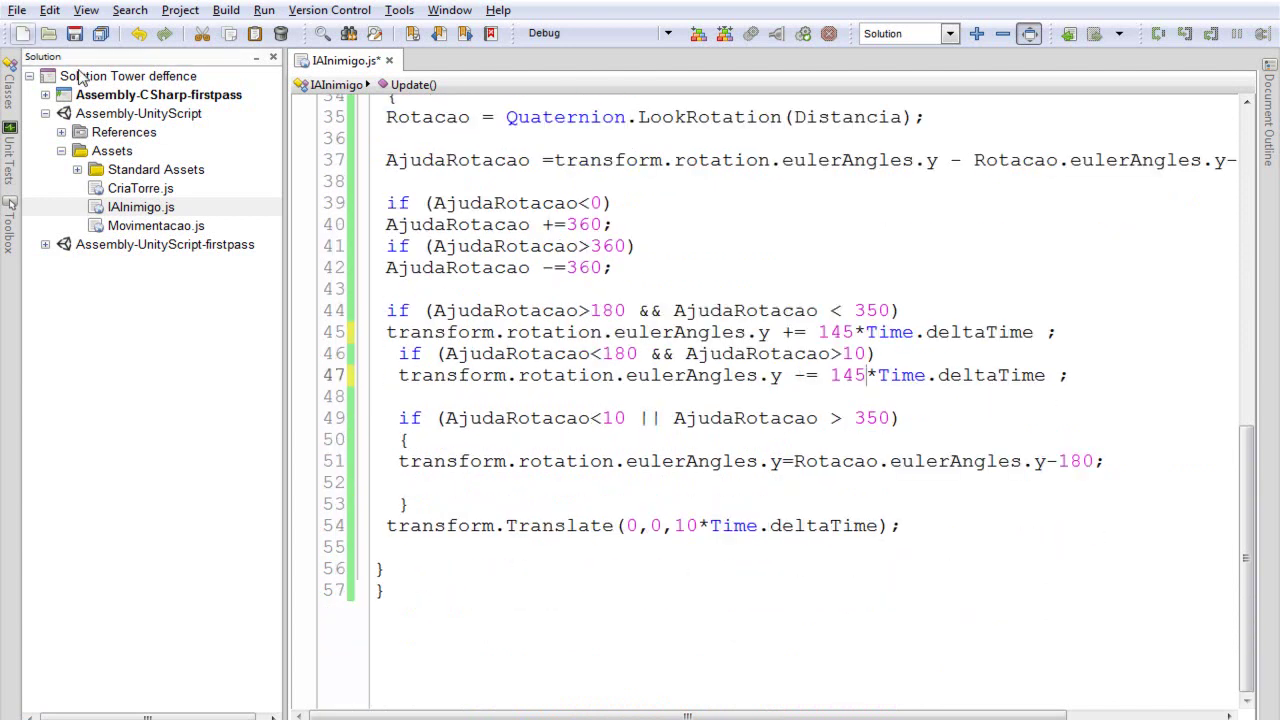
pyautogui.click(74, 33)
pyautogui.hotkey('alt', 'Tab')
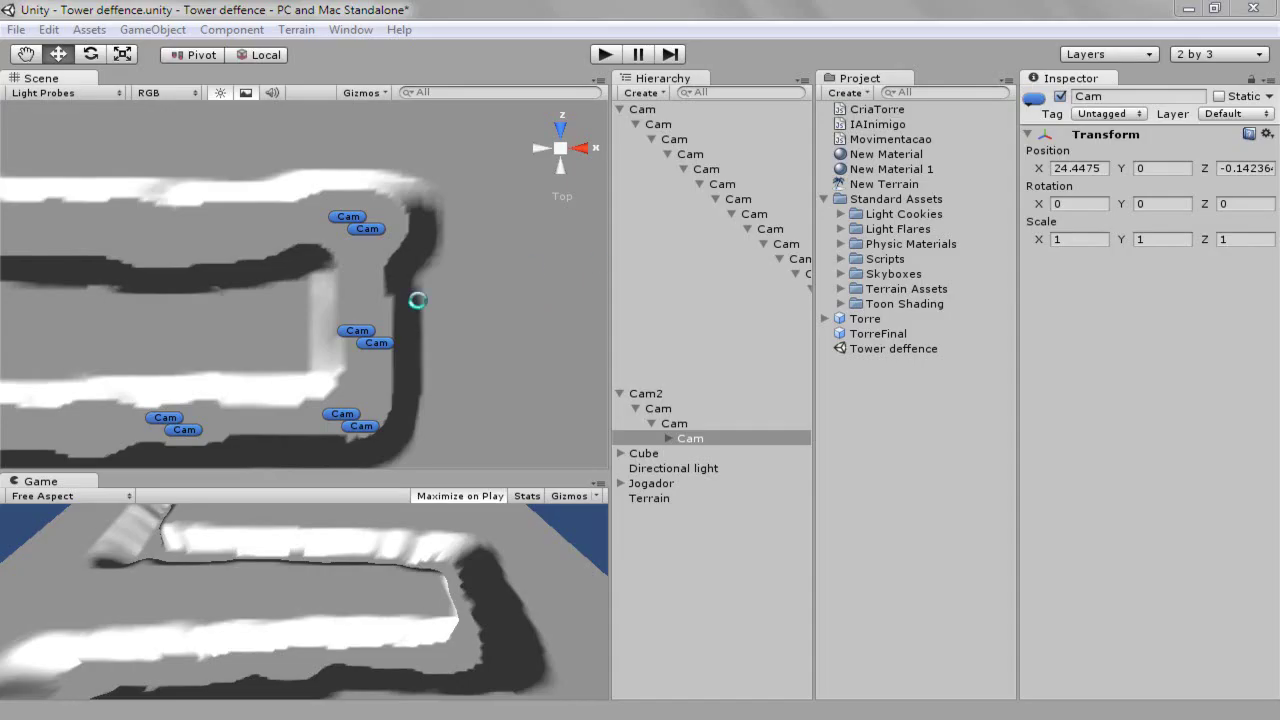
# Step: Duplicate the enemy Cube, move it right of the original, and set its Caminho path to Cam2
pyautogui.click(621, 113)
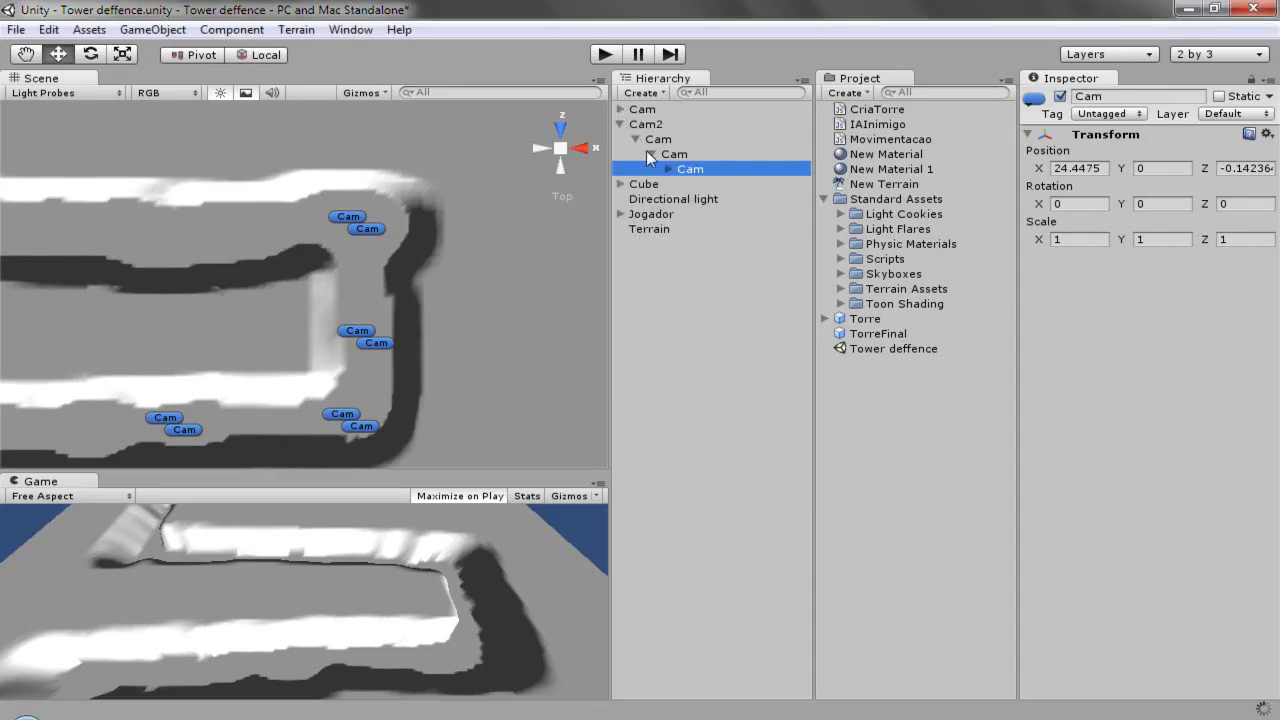
pyautogui.click(620, 124)
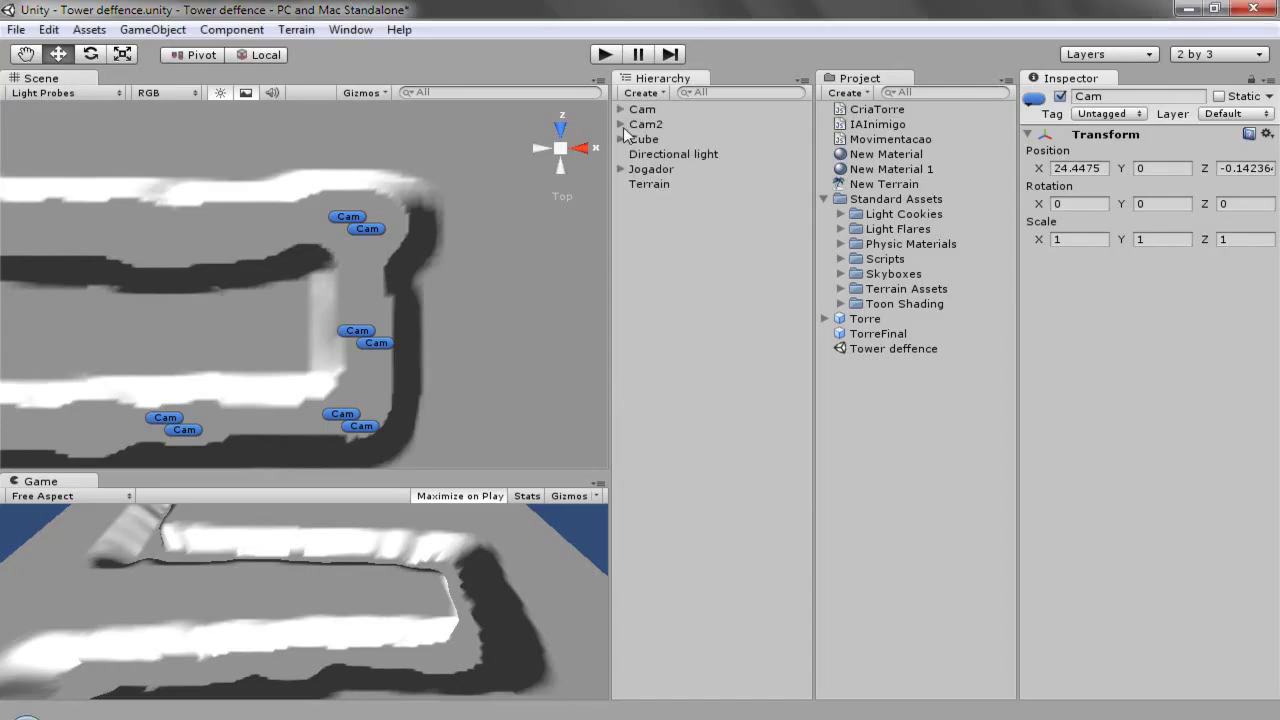
pyautogui.moveTo(263, 262)
pyautogui.mouseDown(button='middle')
pyautogui.moveTo(1182, 321)
pyautogui.moveTo(249, 588)
pyautogui.moveTo(674, 176)
pyautogui.mouseUp(button='middle')
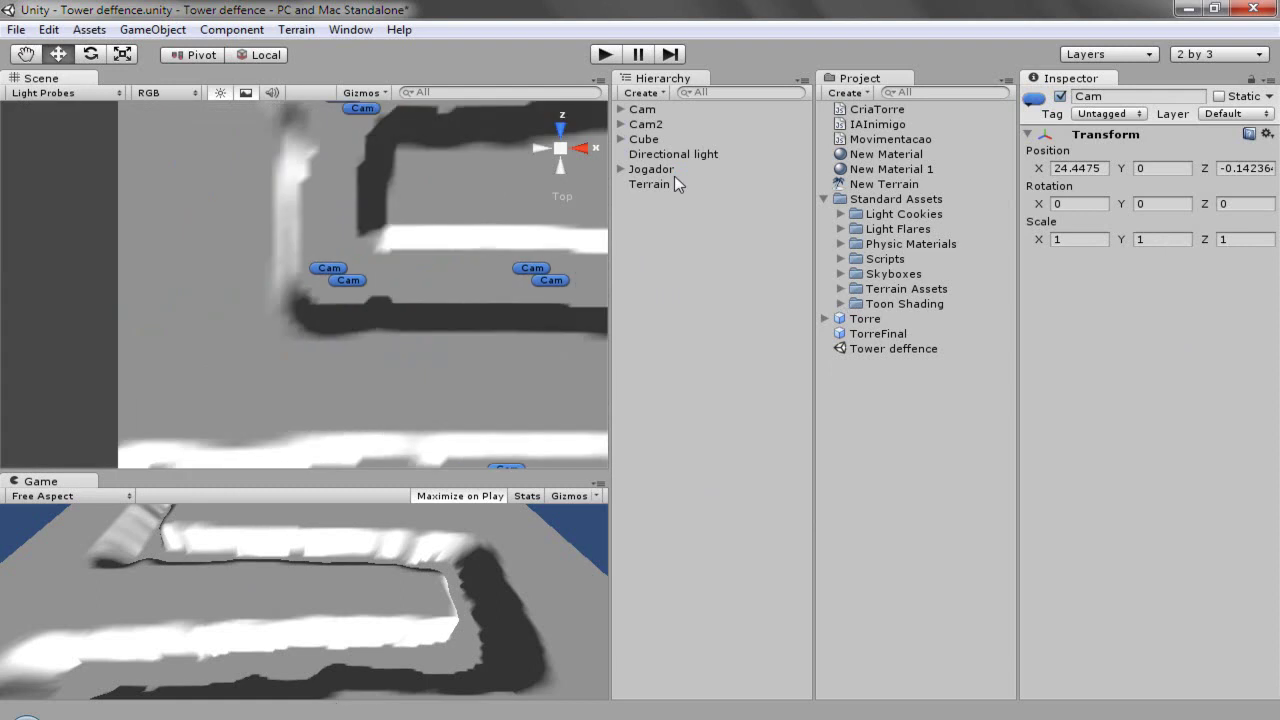
pyautogui.click(645, 140)
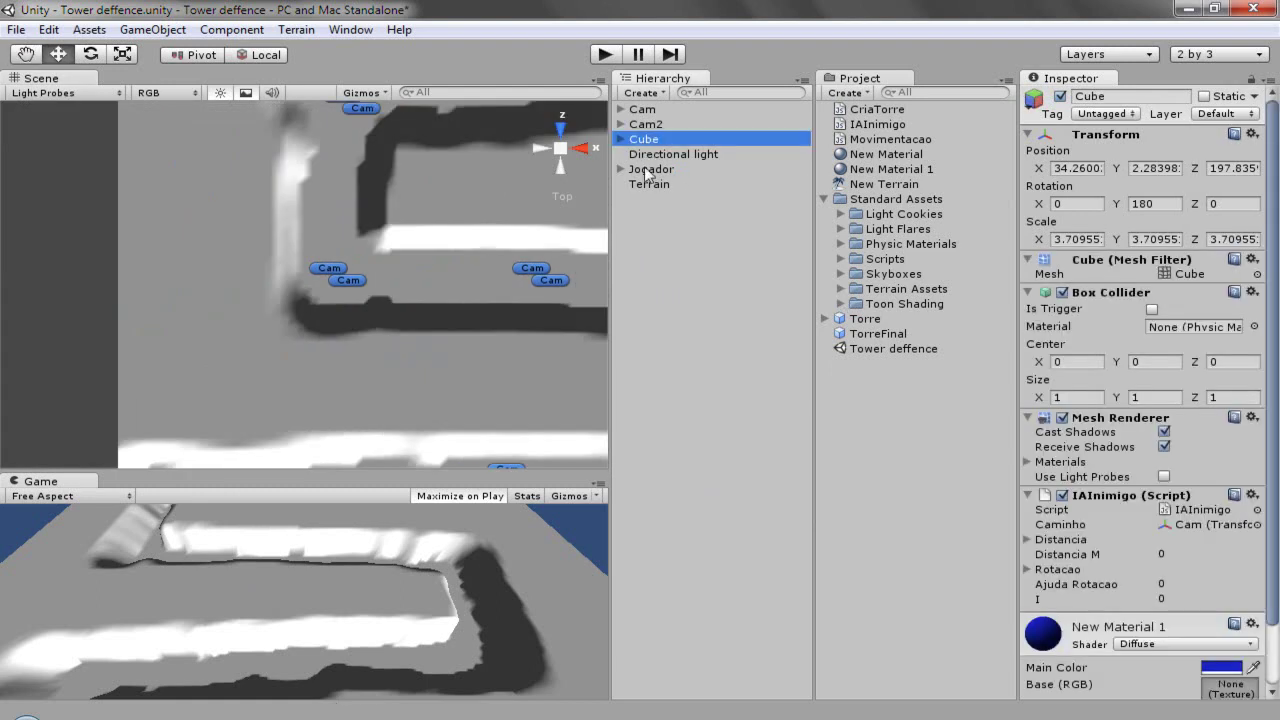
pyautogui.hotkey('ctrl', 'd')
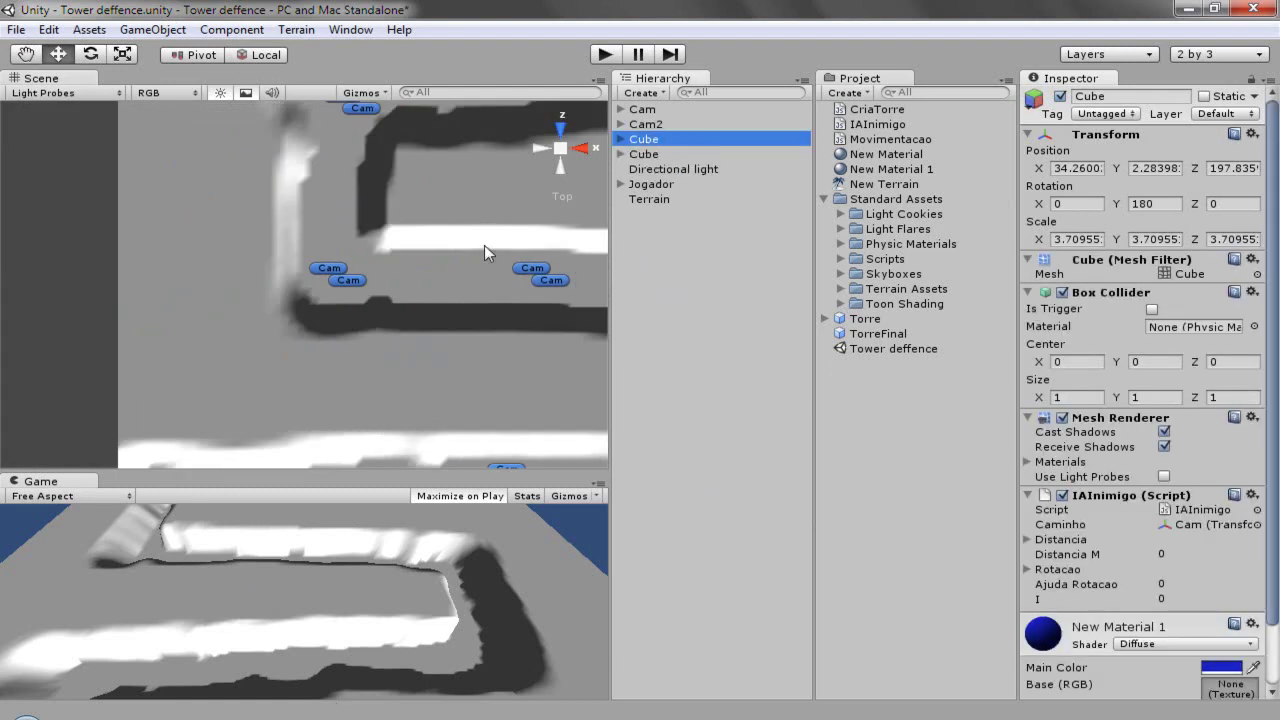
pyautogui.press('f')
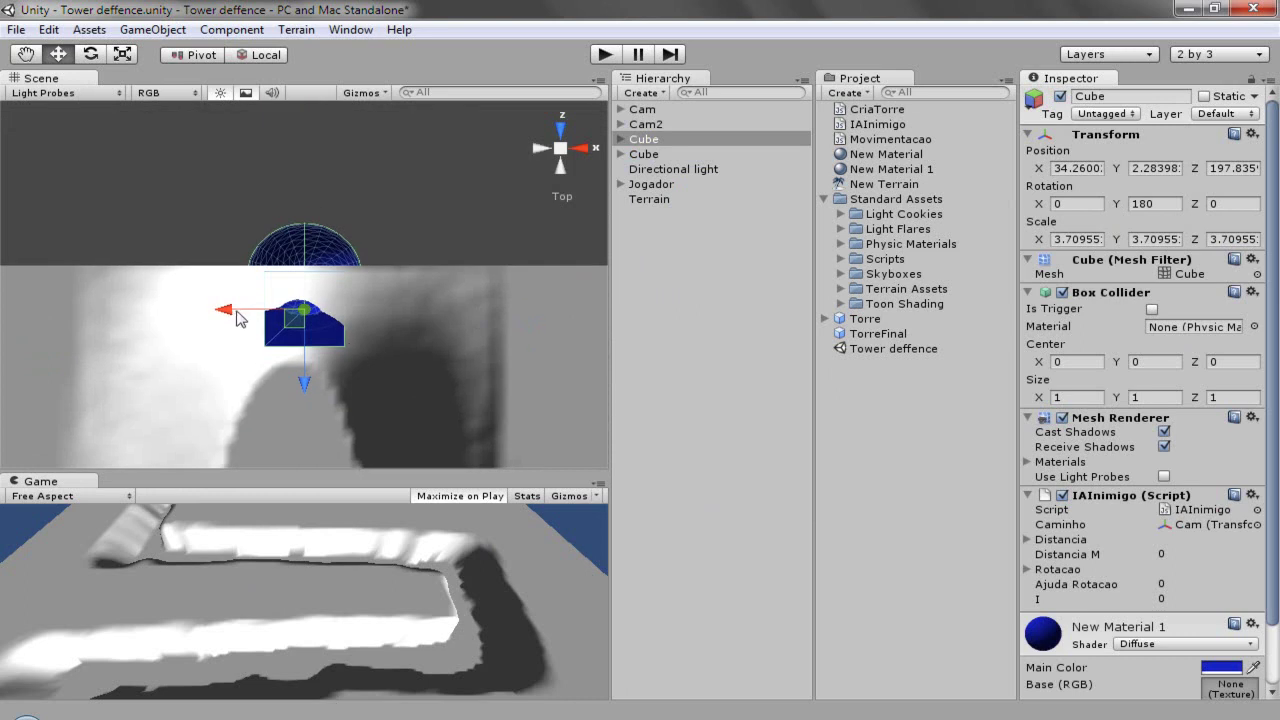
pyautogui.moveTo(333, 338); pyautogui.dragTo(398, 336)
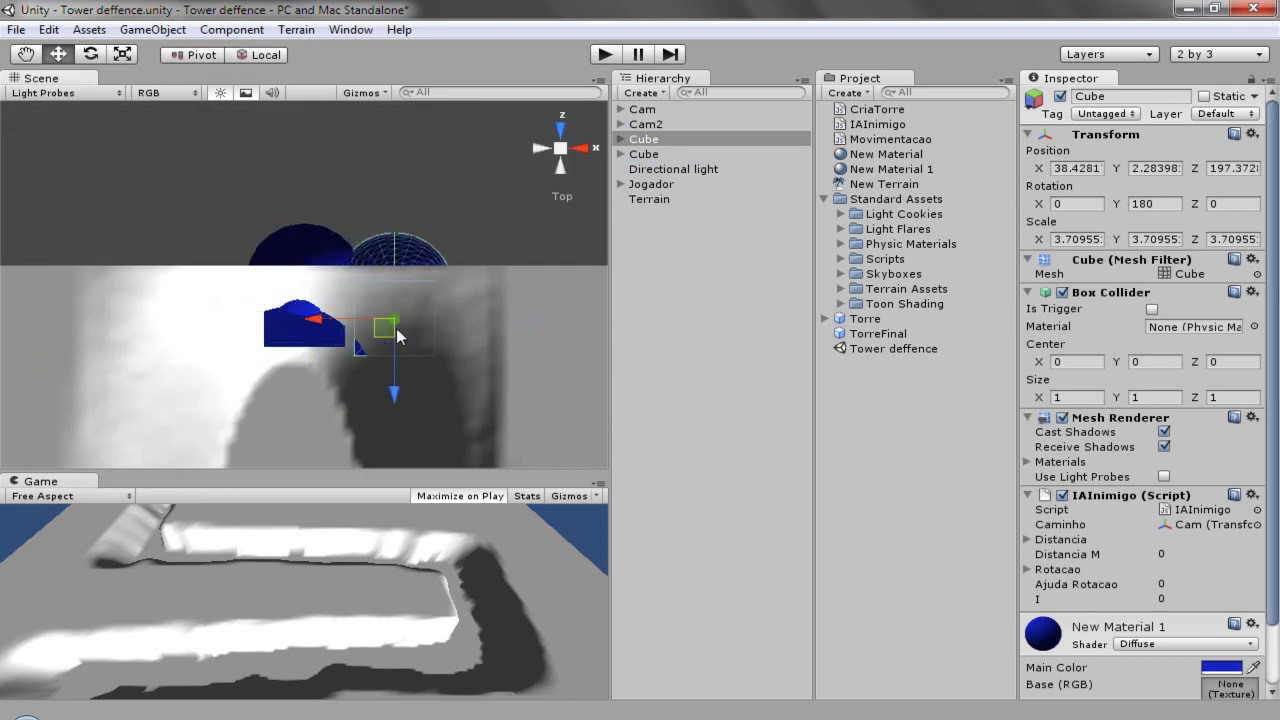
pyautogui.moveTo(640, 141); pyautogui.dragTo(1227, 530)
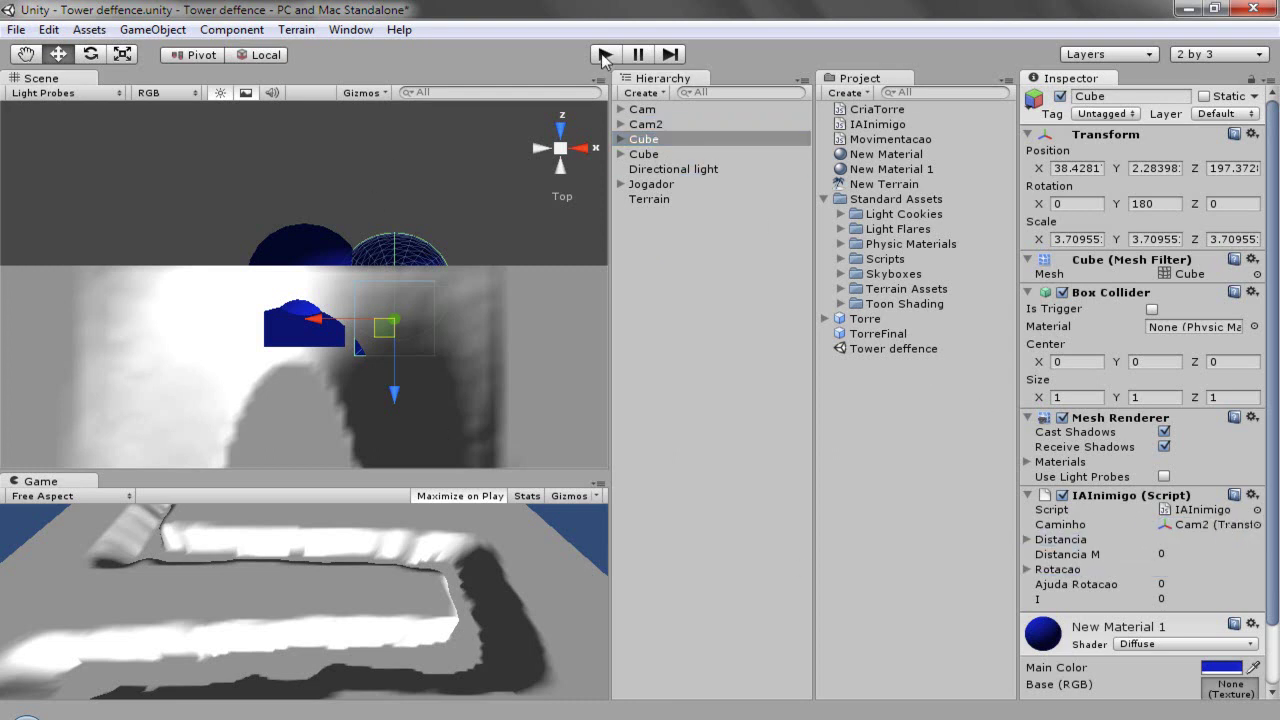
# Step: Play the scene and pull the game camera back to watch both cubes follow the track
pyautogui.click(604, 55)
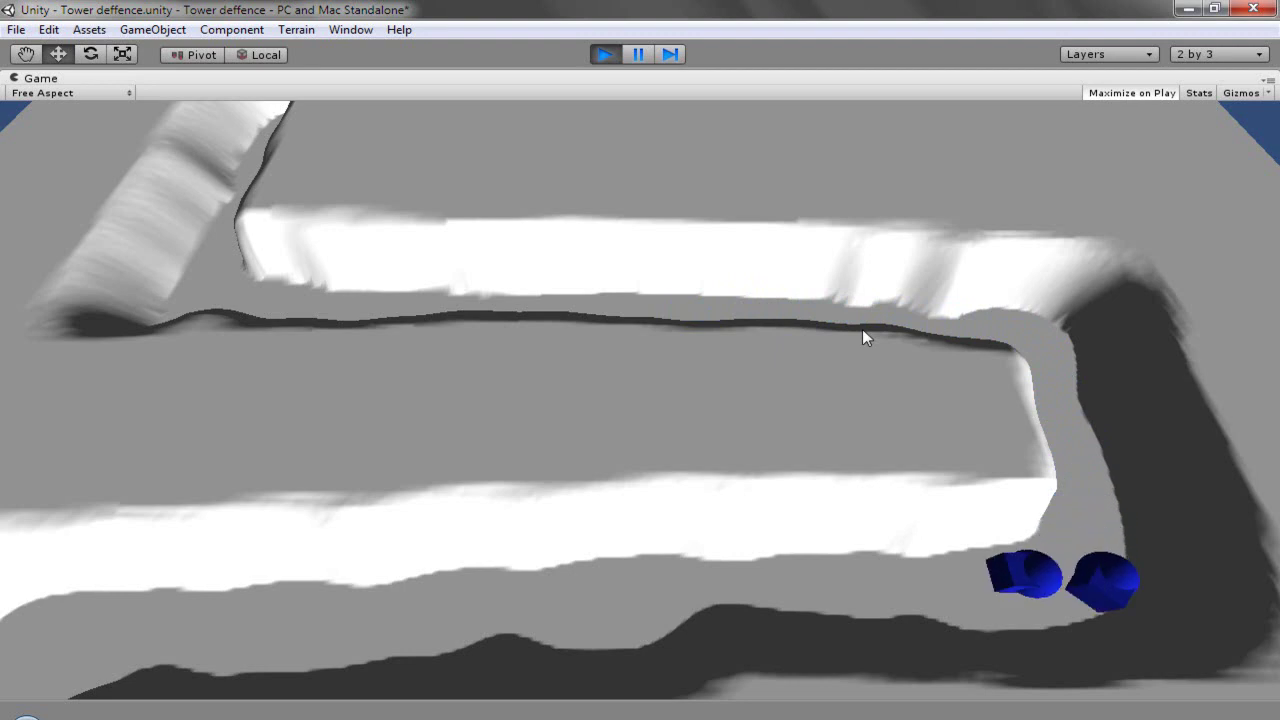
pyautogui.scroll(-3, 578, 576)
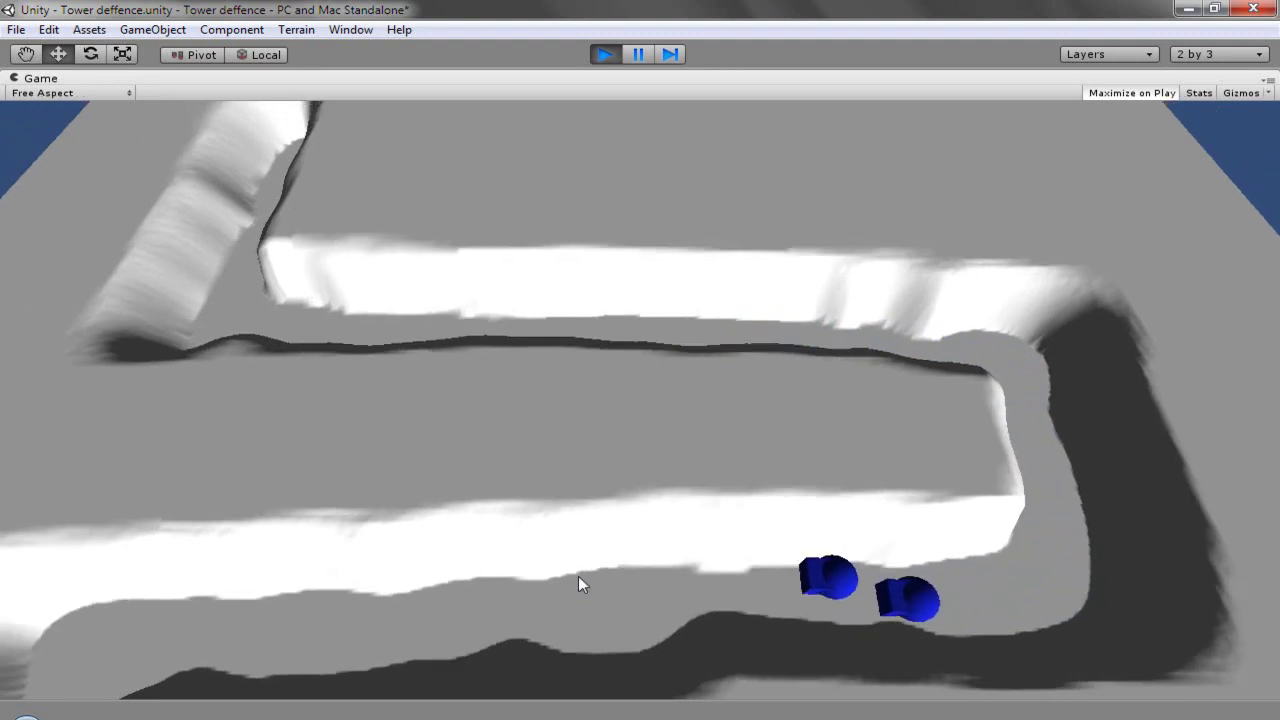
pyautogui.scroll(-2, 577, 577)
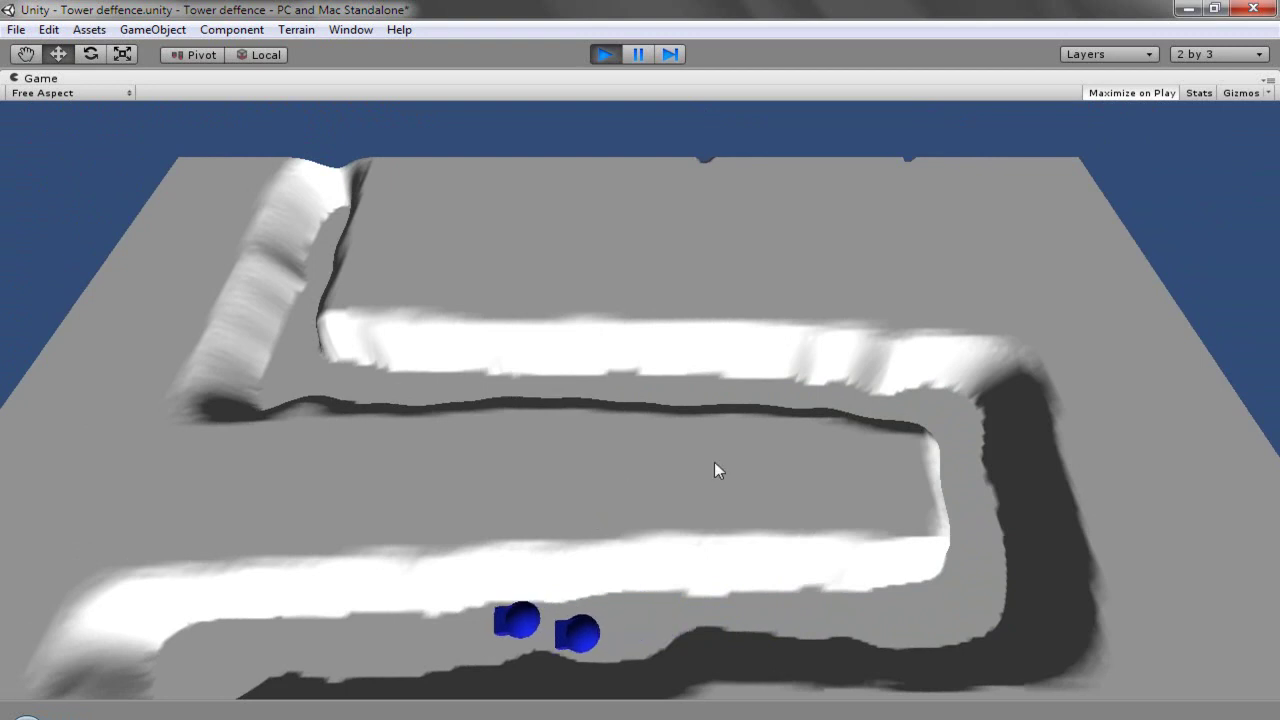
pyautogui.moveTo(595, 689)
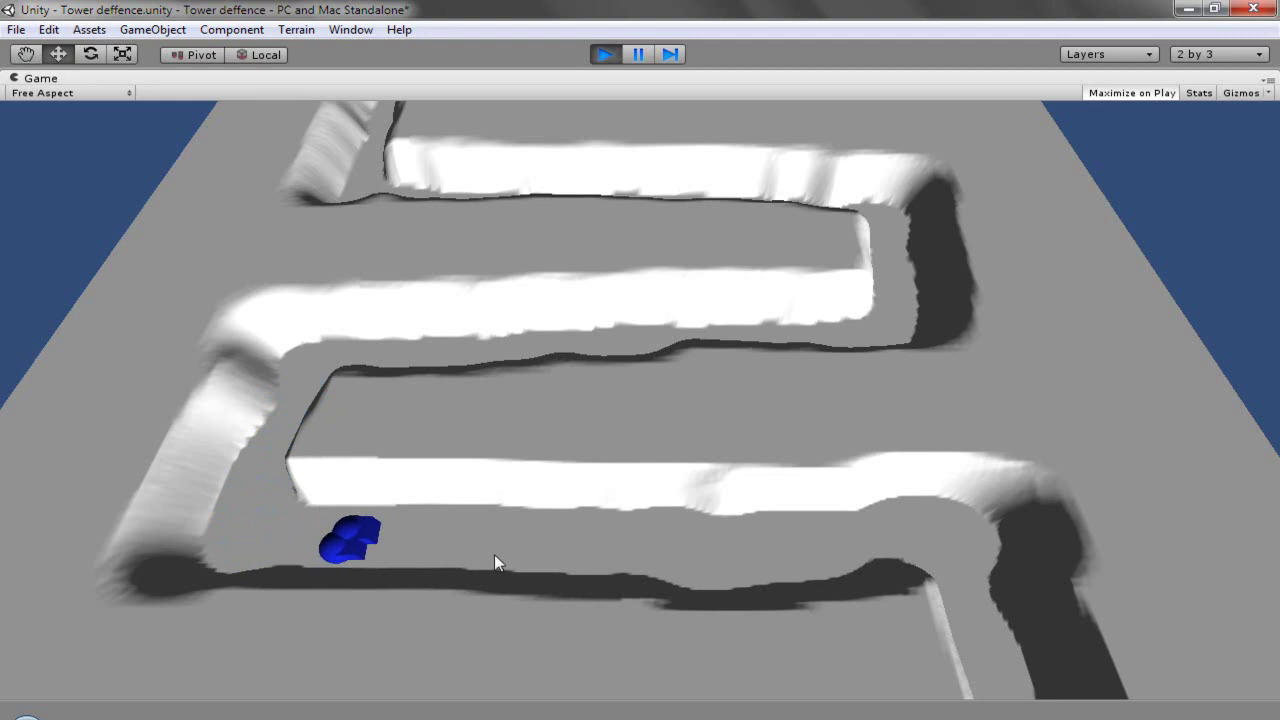
pyautogui.press('s')
pyautogui.press('s')
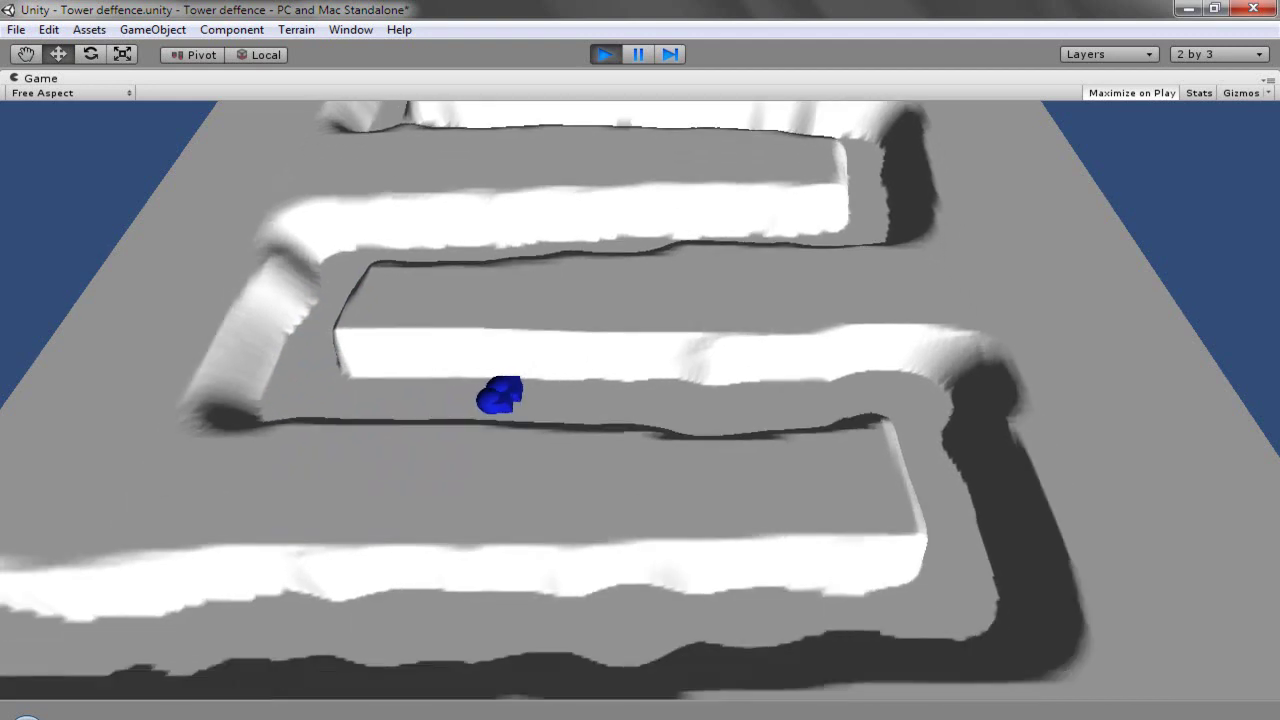
pyautogui.press('s')
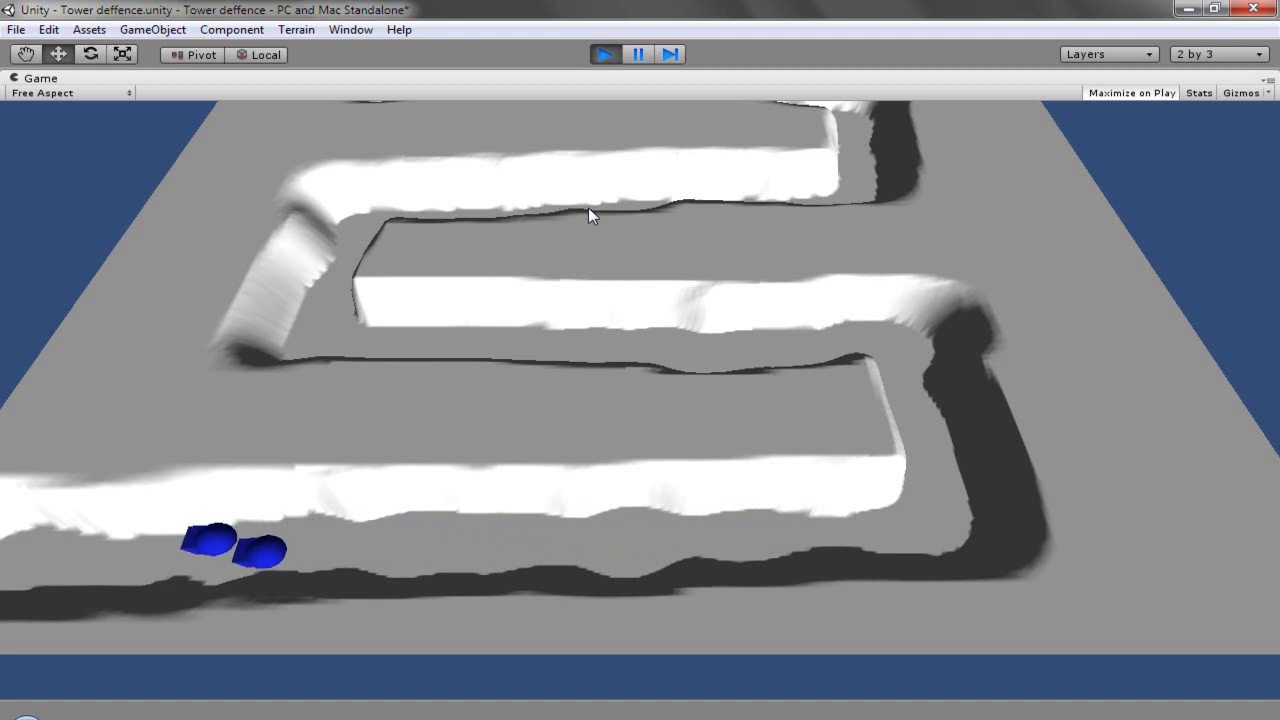
# Step: Stop the game and drag the second enemy cube along Z to 204.968
pyautogui.moveTo(2, 147)
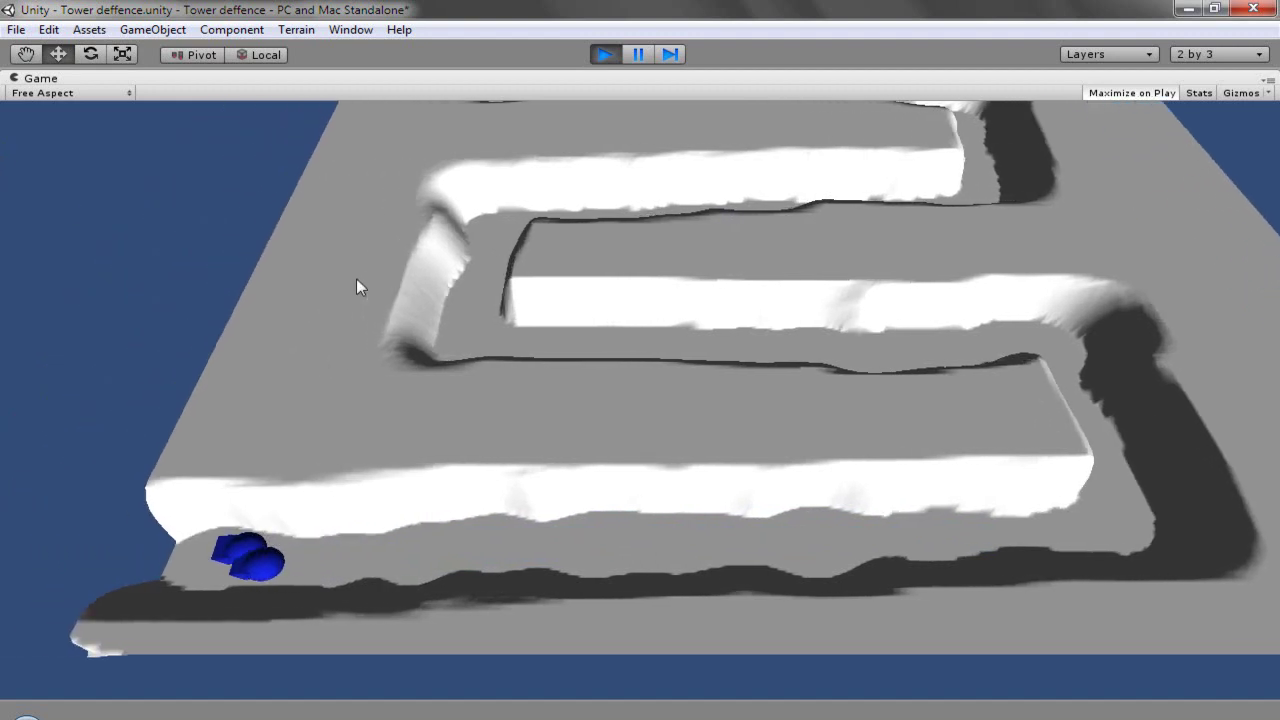
pyautogui.moveTo(608, 57)
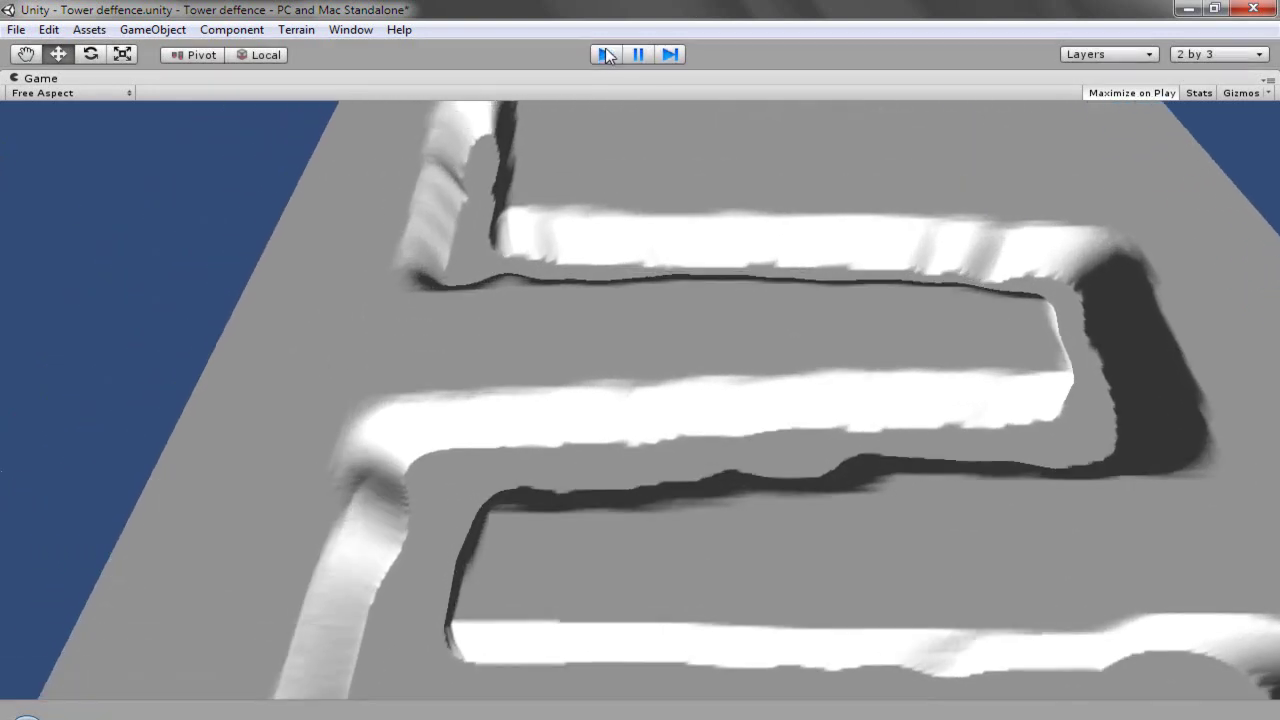
pyautogui.click(606, 55)
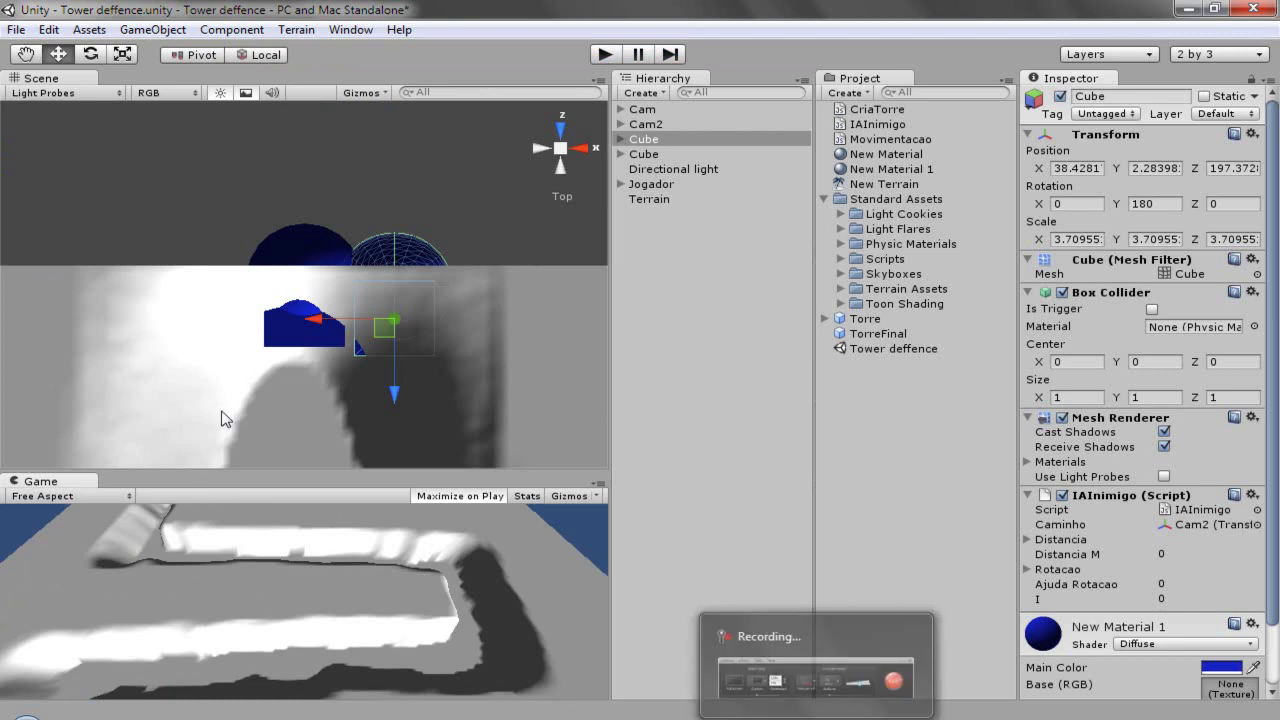
pyautogui.moveTo(398, 392); pyautogui.dragTo(407, 239)
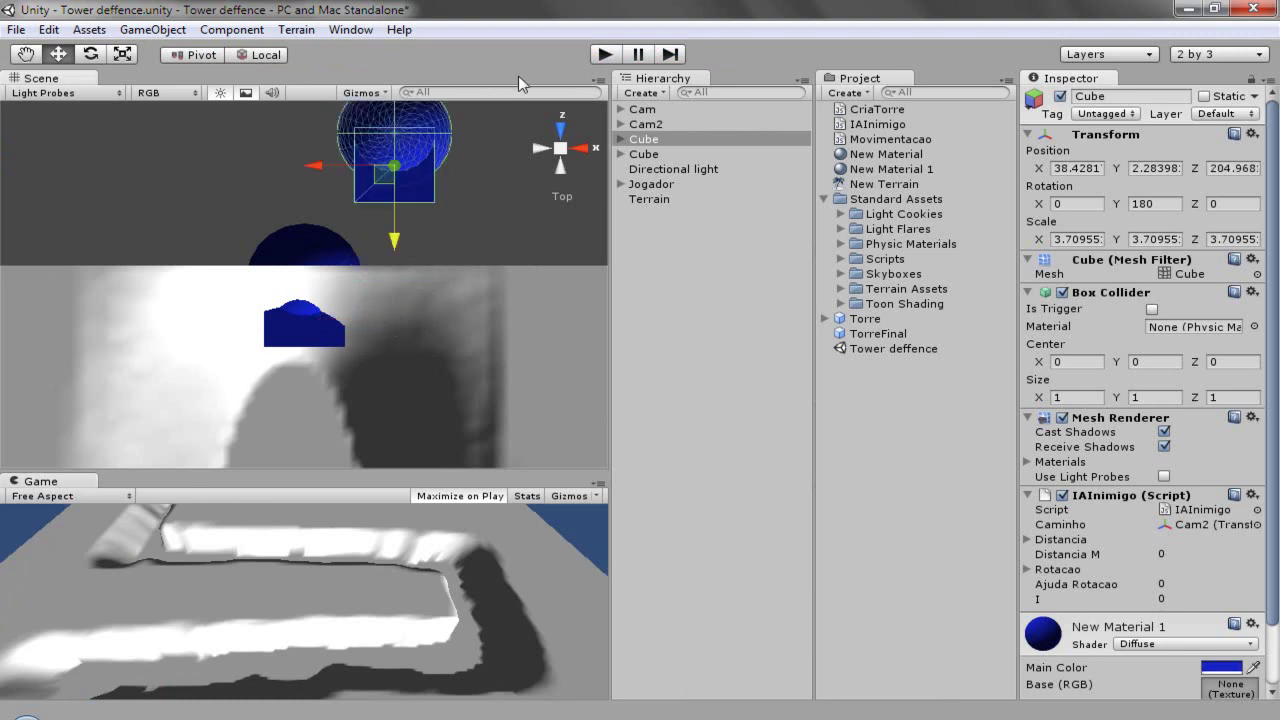
# Step: Play in a maximized Game view, watch both cubes follow the path, then stop
pyautogui.click(601, 57)
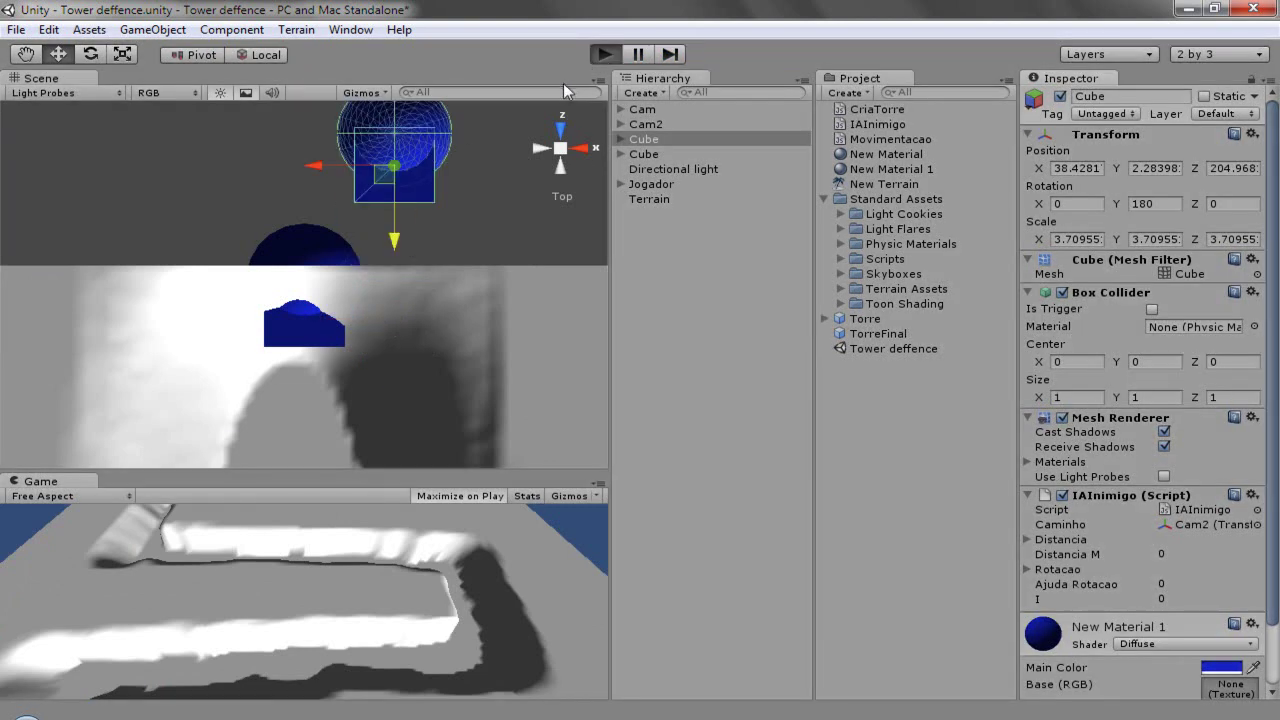
pyautogui.hotkey('shift', 'space')
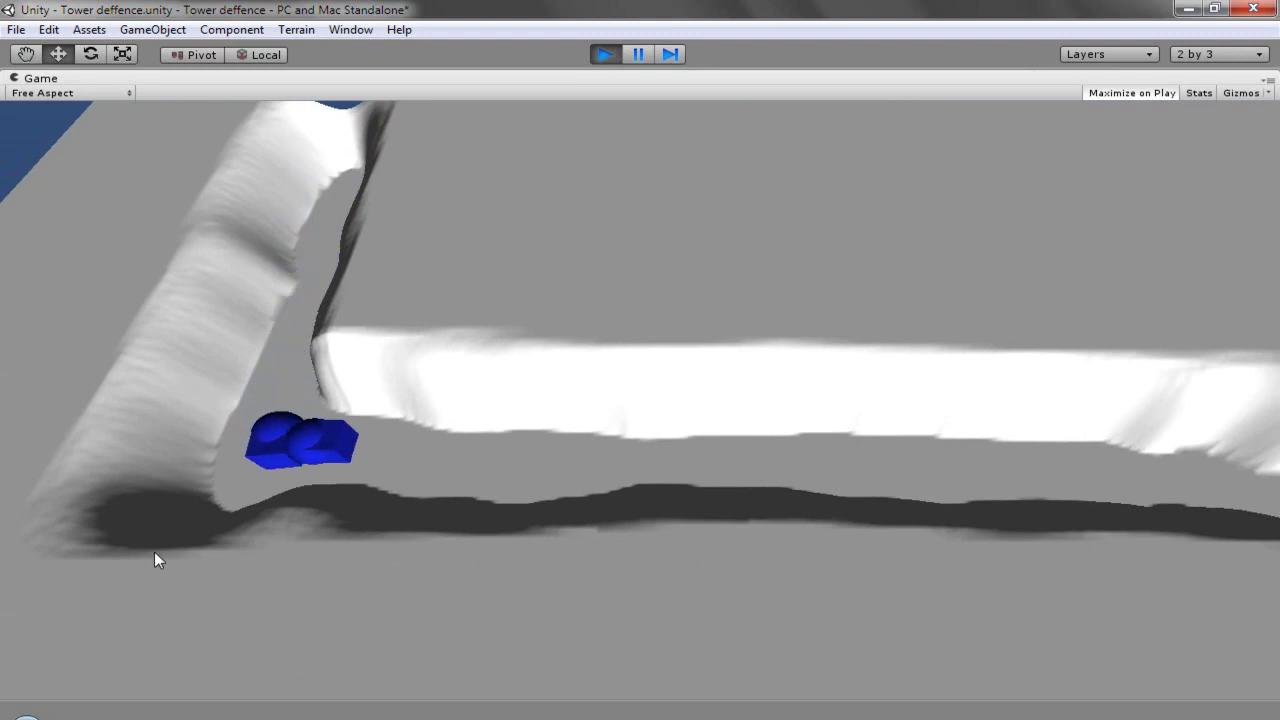
pyautogui.moveTo(1278, 600)
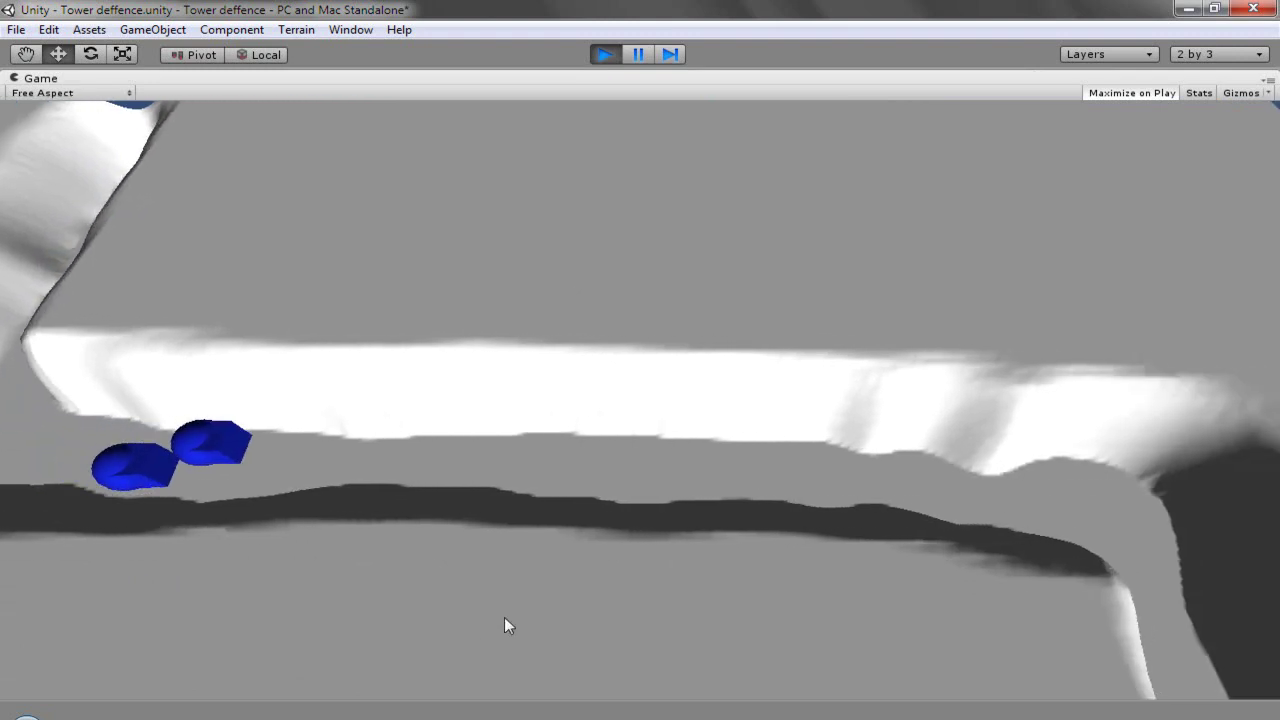
pyautogui.moveTo(205, 8)
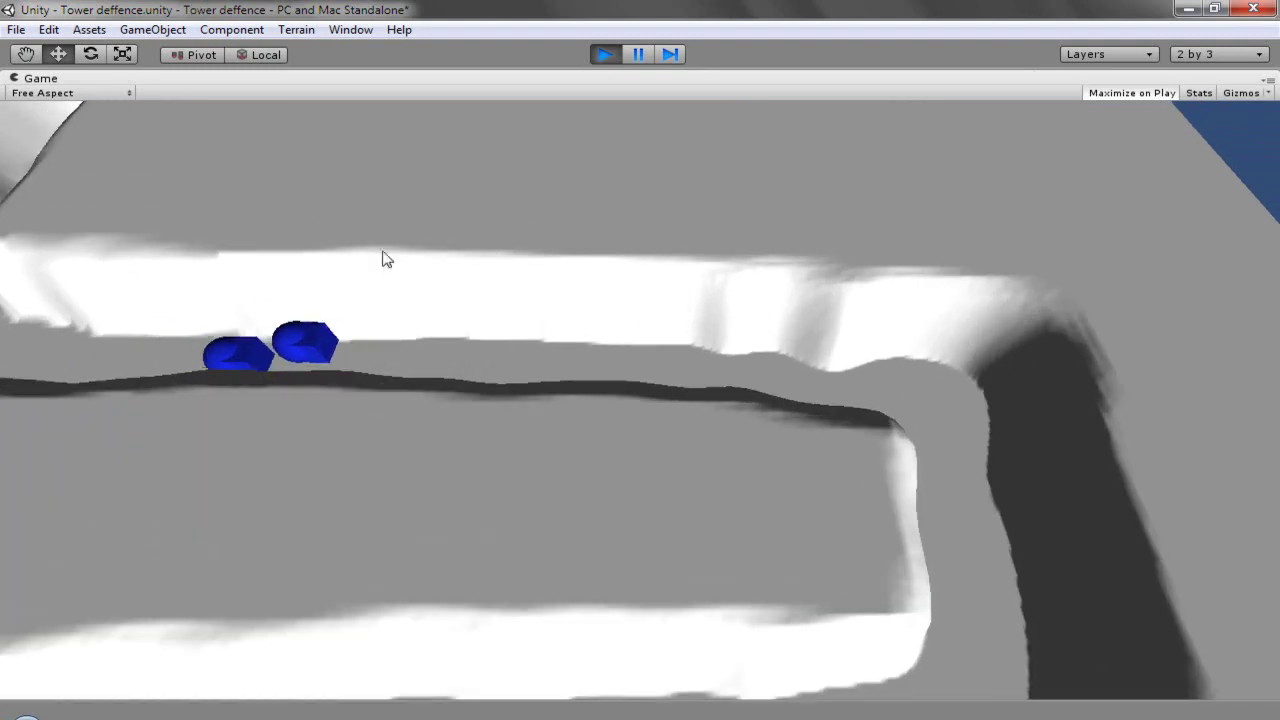
pyautogui.moveTo(3, 326)
pyautogui.moveTo(1278, 465)
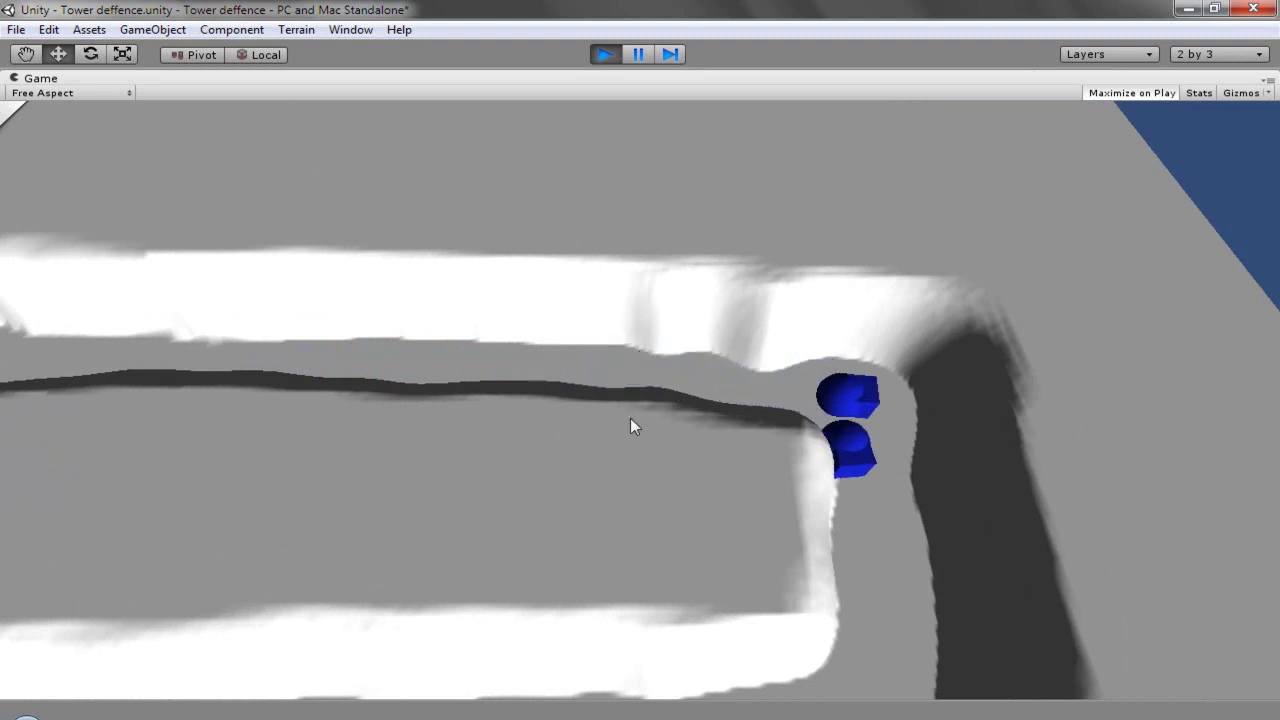
pyautogui.click(607, 56)
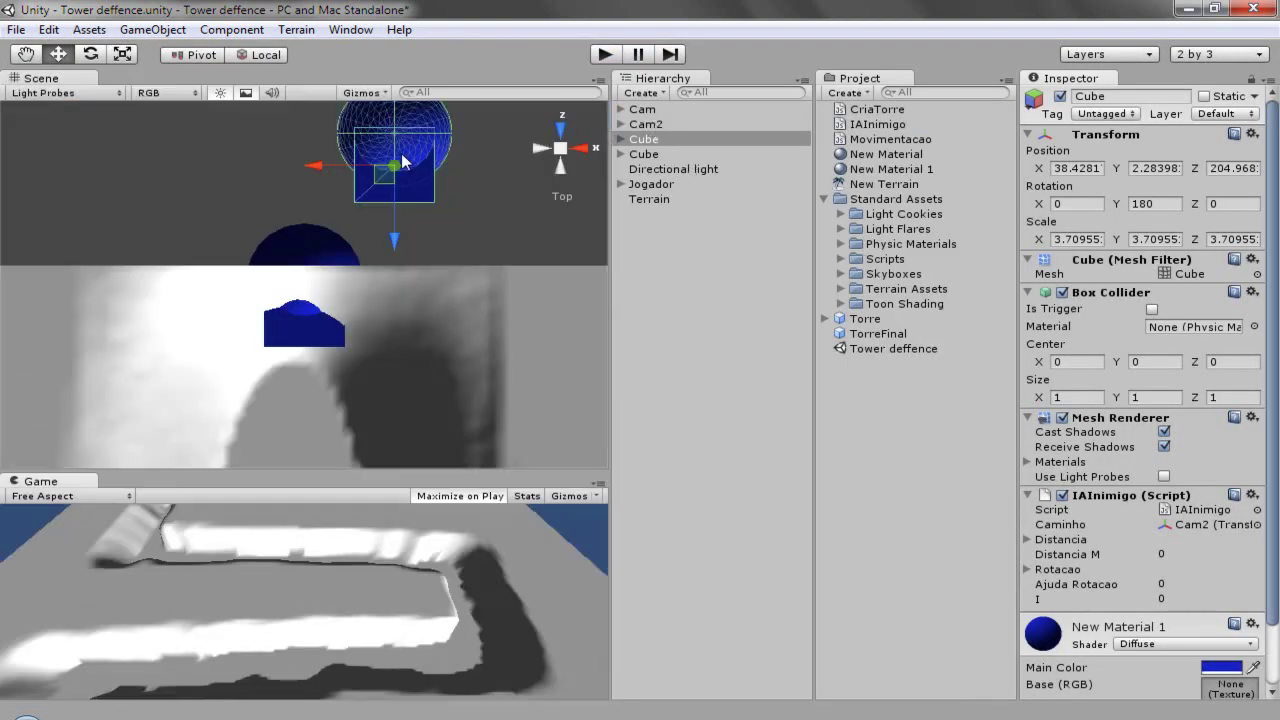
# Step: Add a Rigidbody to both enemy cubes with gravity off and rotation frozen, then play
pyautogui.keyDown('ctrl'); pyautogui.click(657, 152); pyautogui.keyUp('ctrl')
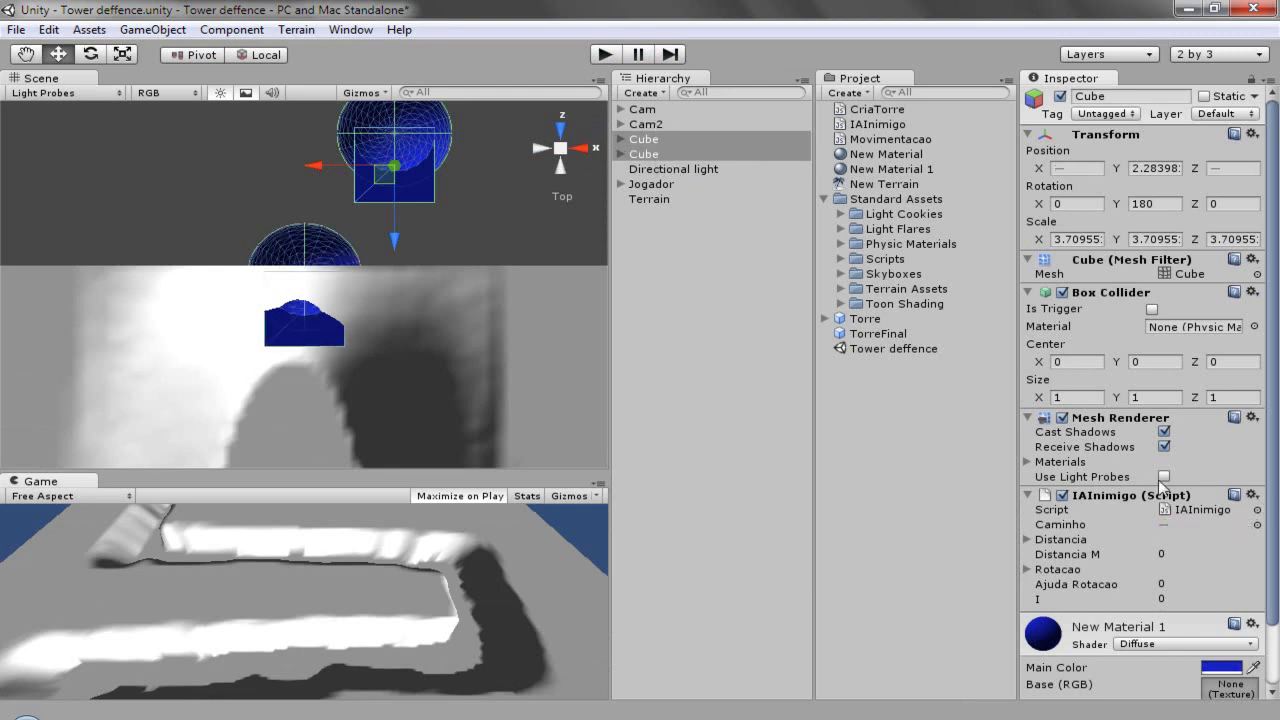
pyautogui.click(228, 30)
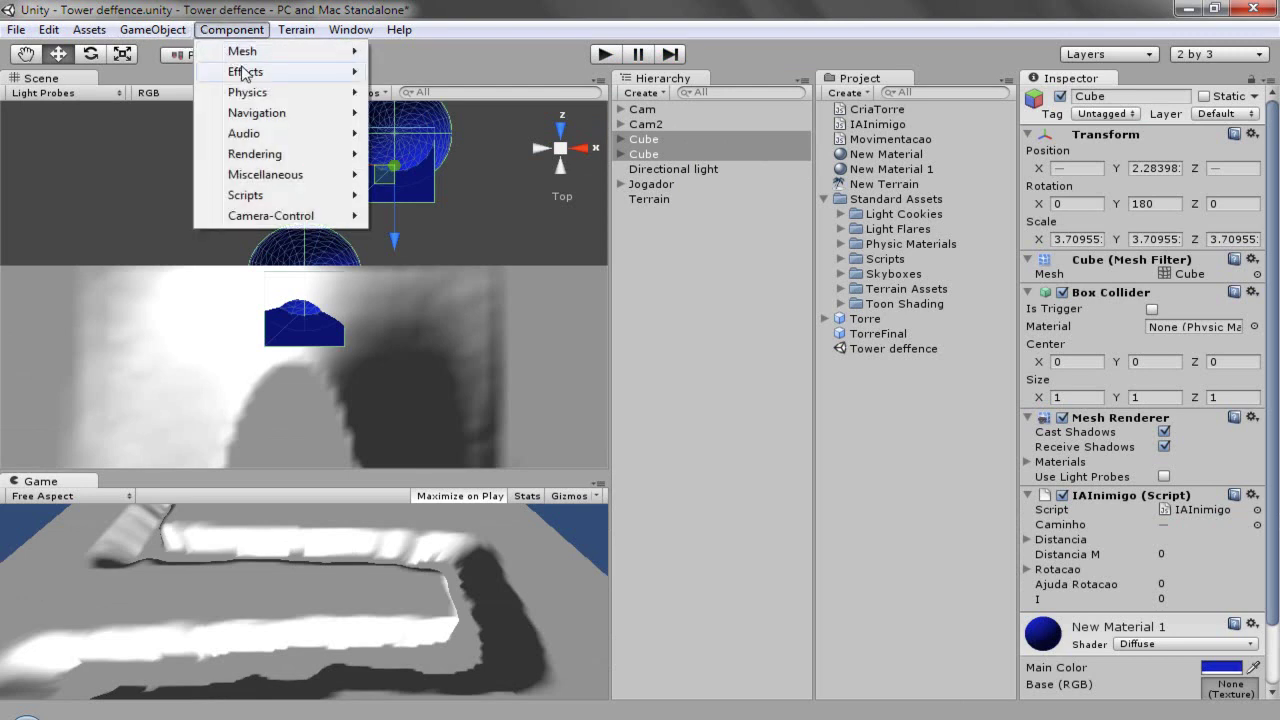
pyautogui.moveTo(256, 92)
pyautogui.click(415, 93)
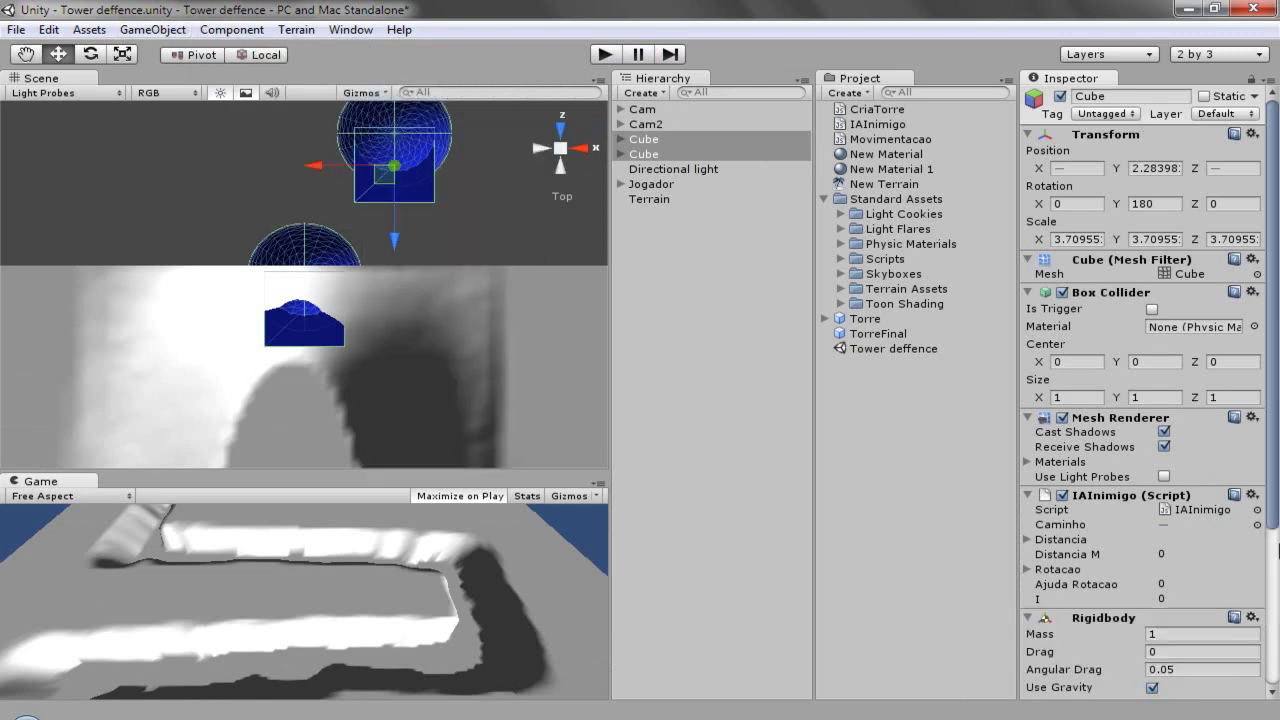
pyautogui.scroll(-5, 1181, 612)
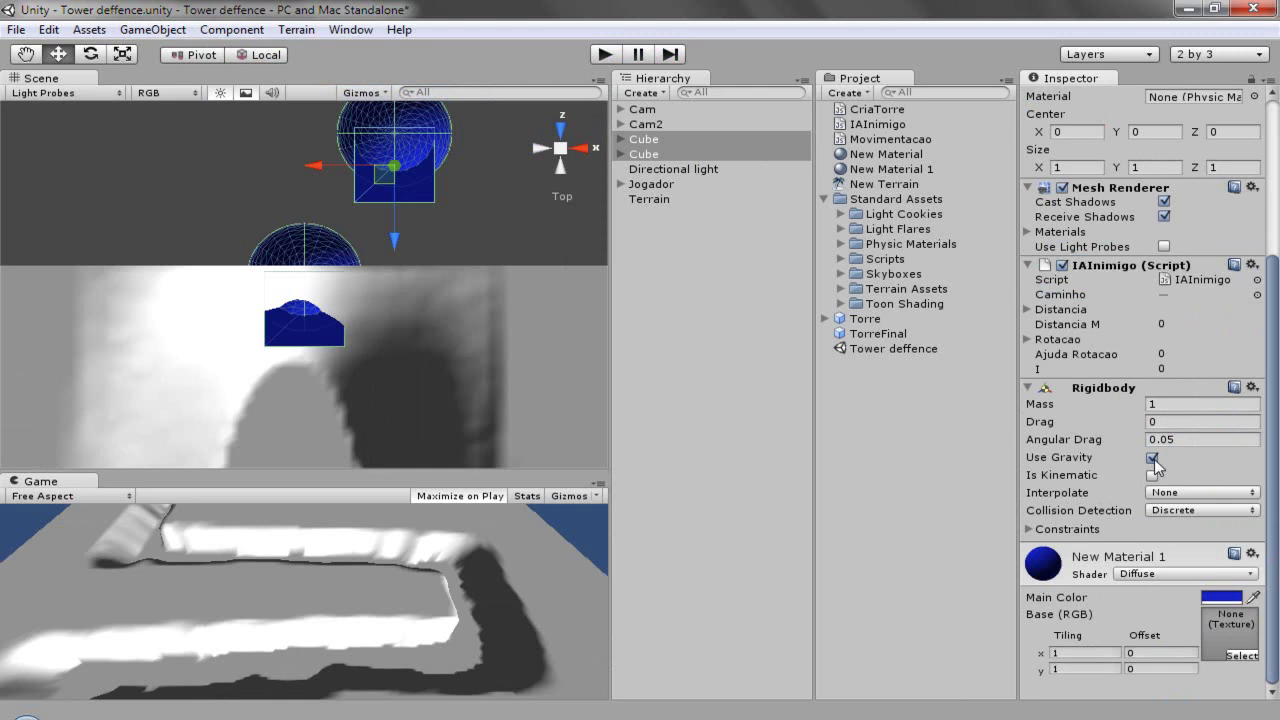
pyautogui.click(1040, 531)
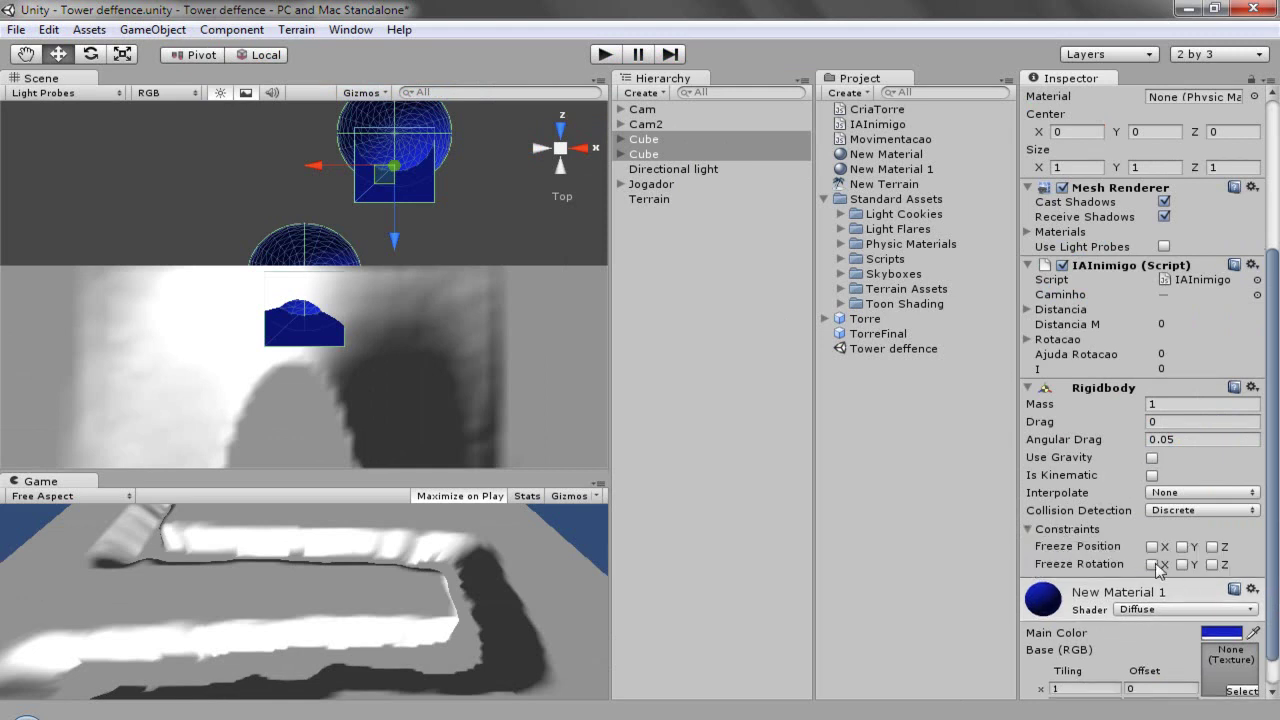
pyautogui.click(613, 53)
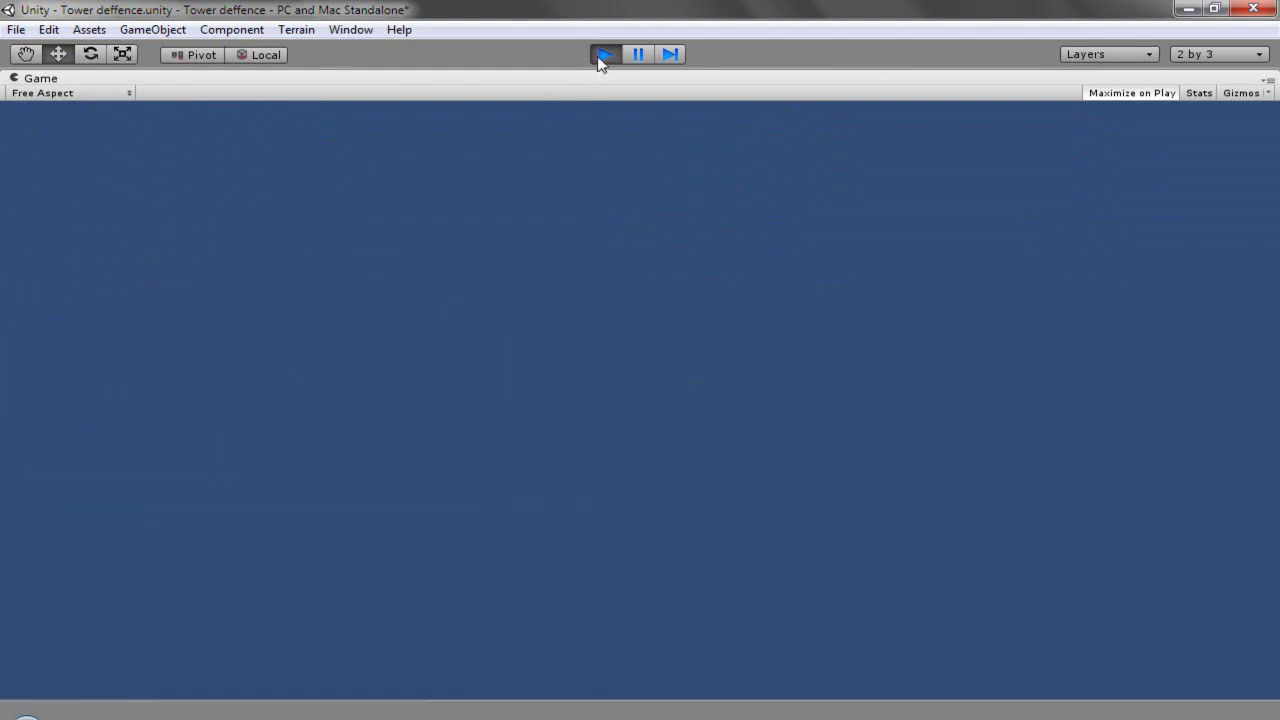
# Step: From the Front view, raise the spheres along Y, then run and stop a test
pyautogui.click(603, 54)
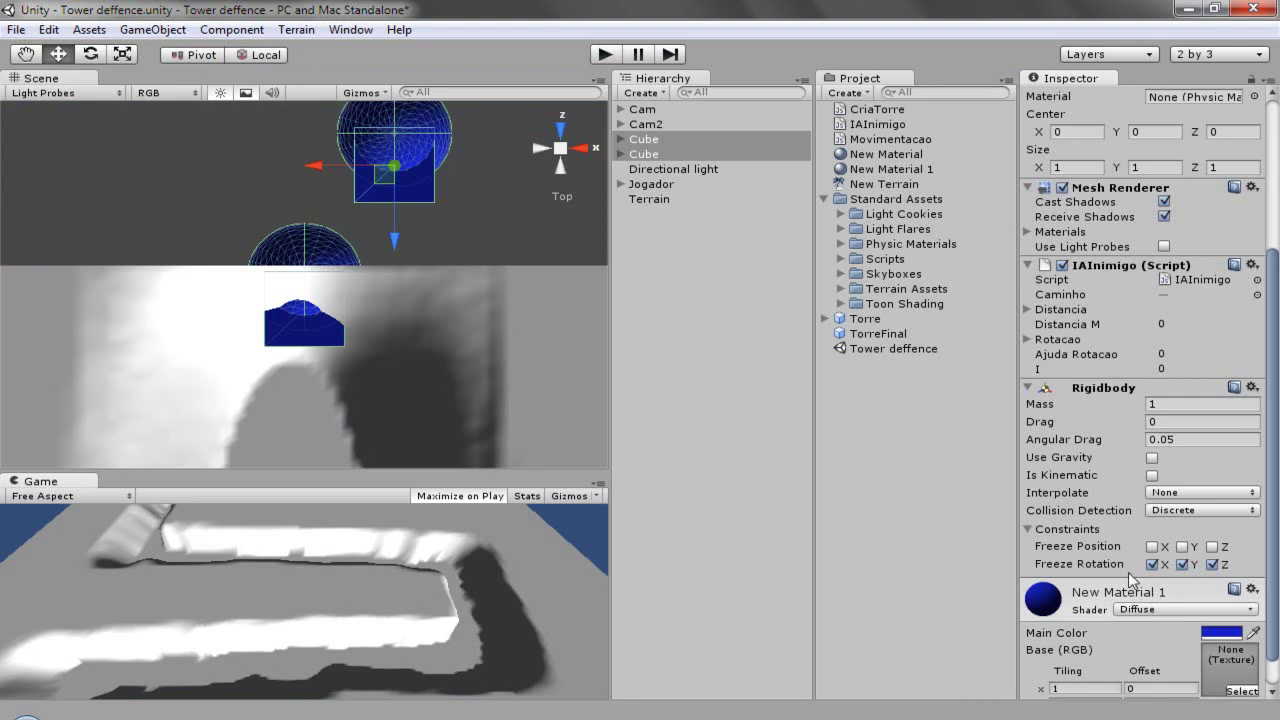
pyautogui.click(561, 133)
pyautogui.moveTo(223, 219); pyautogui.dragTo(222, 201)
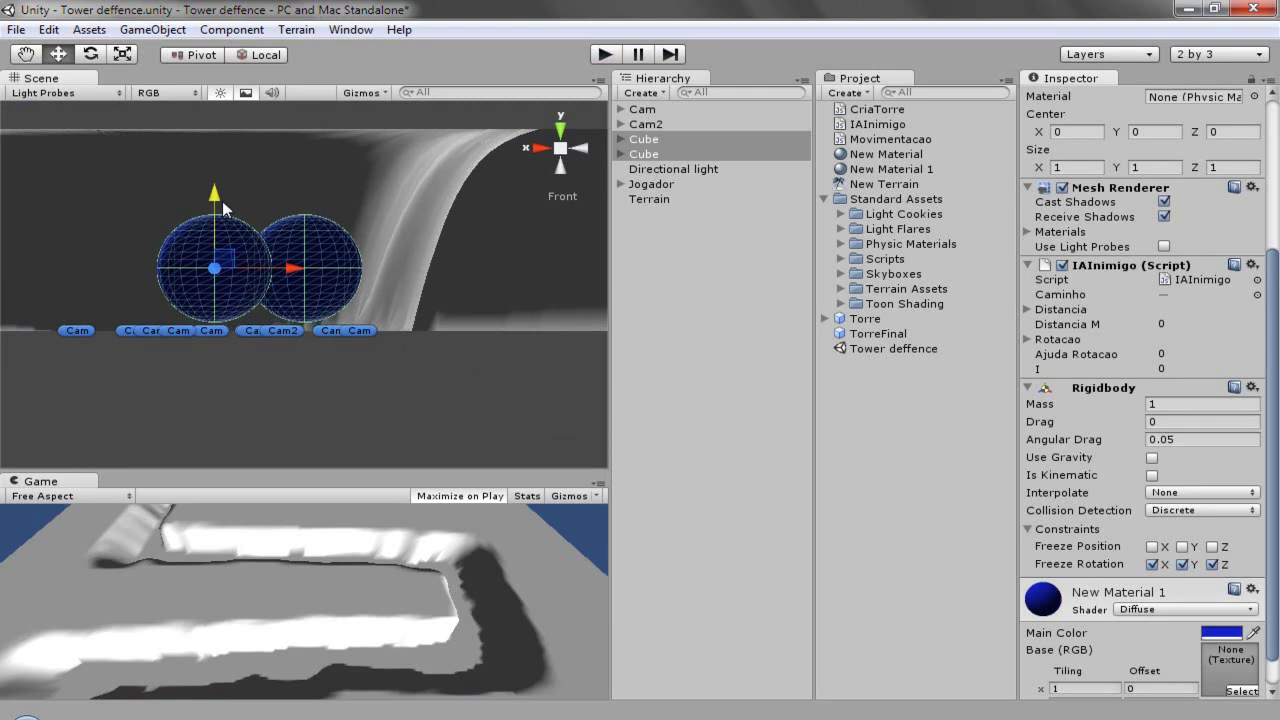
pyautogui.click(594, 57)
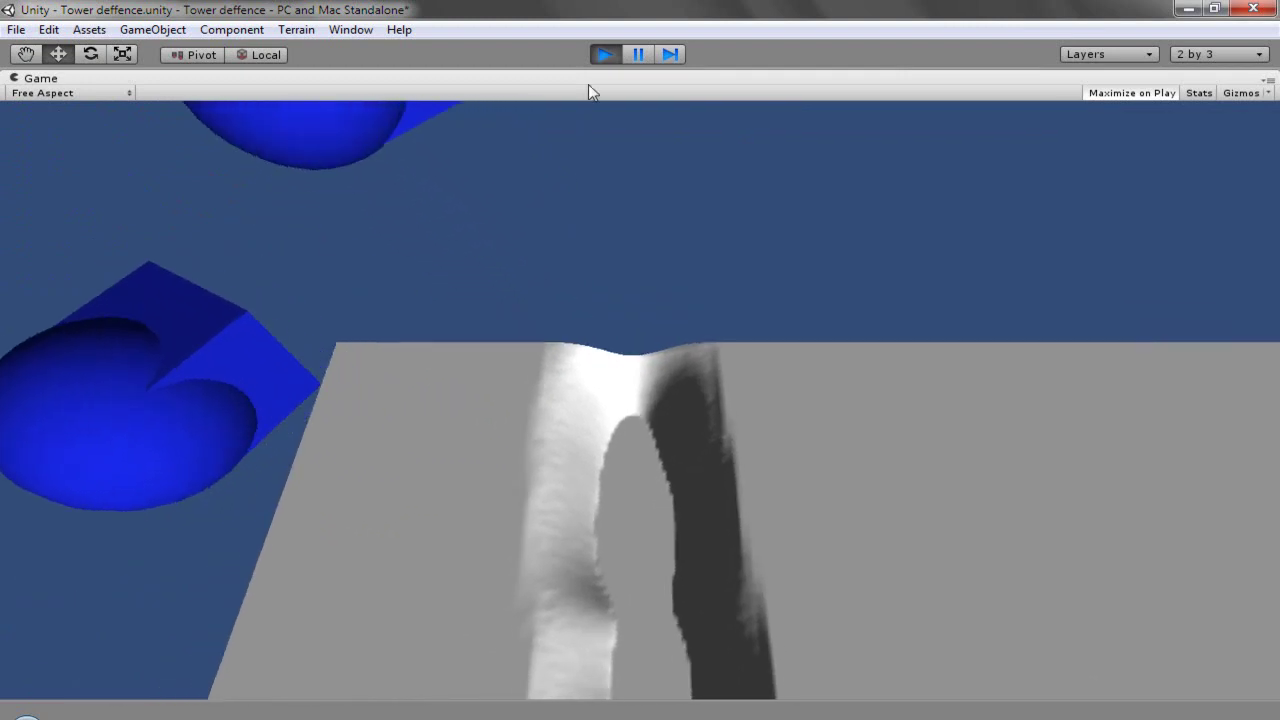
pyautogui.click(603, 55)
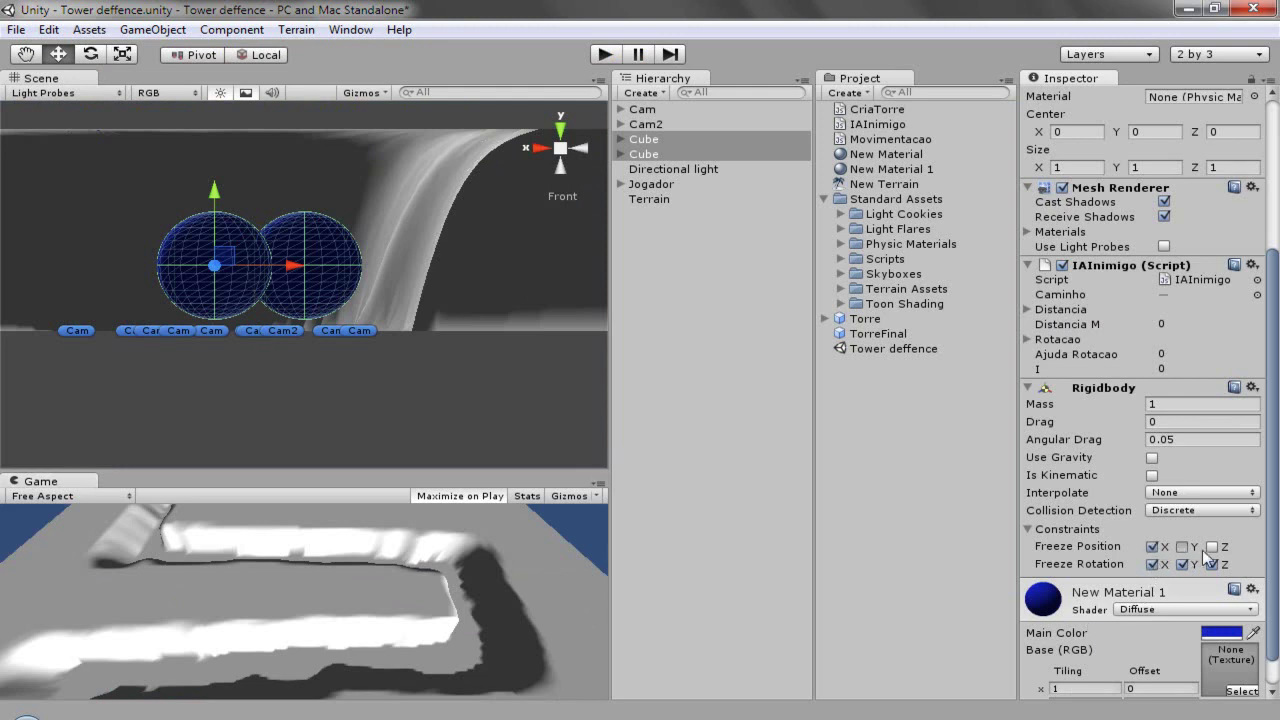
# Step: Run and stop a test with the cubes' position frozen on X, Y and Z
pyautogui.click(606, 55)
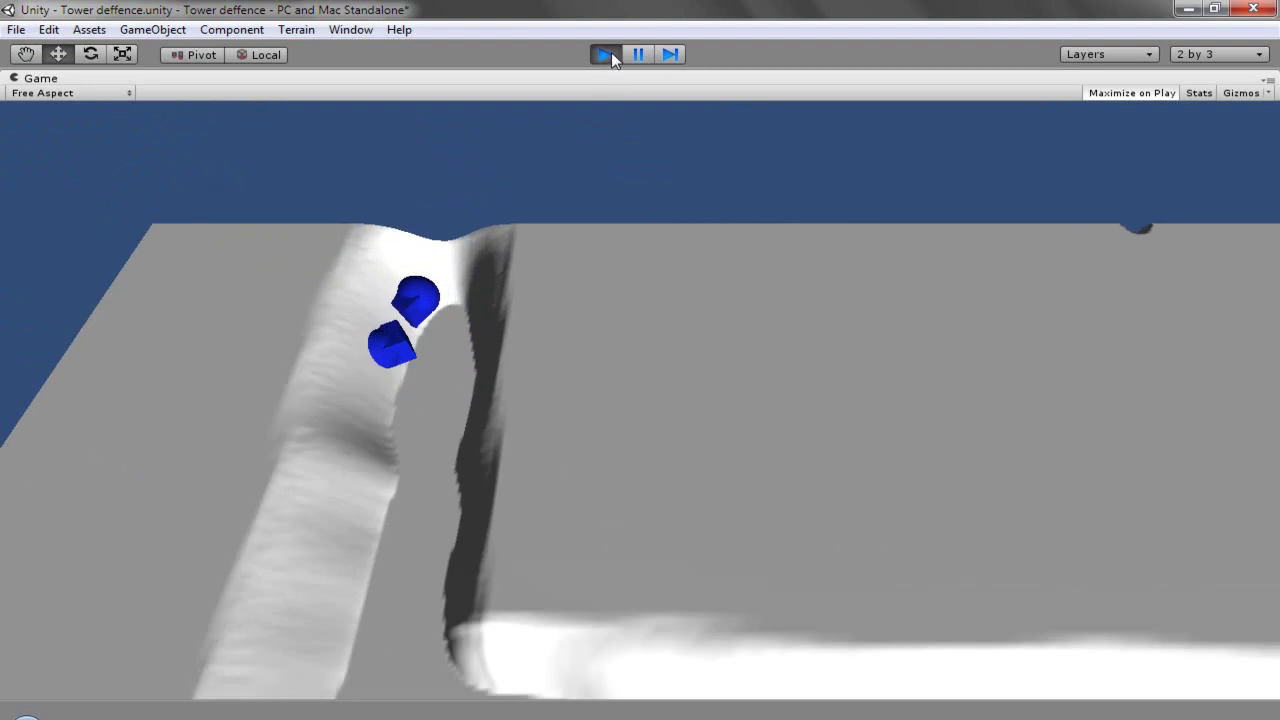
pyautogui.click(606, 55)
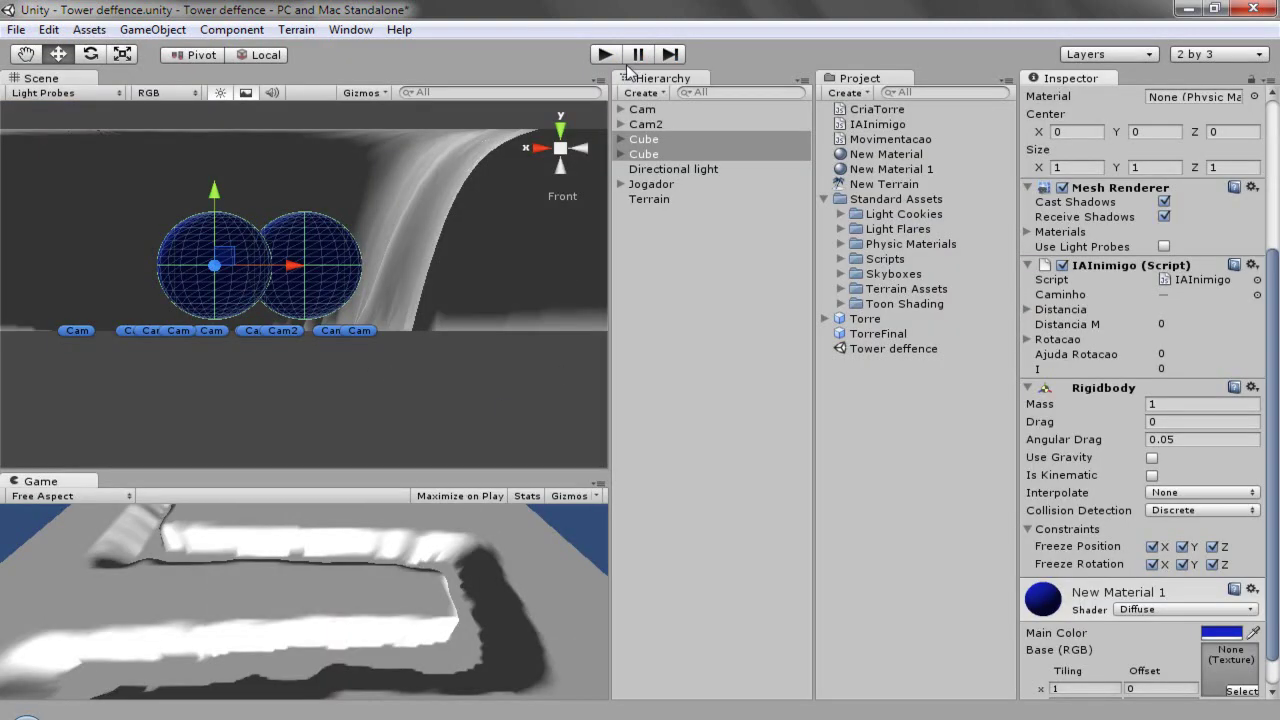
# Step: From the Top view, play the game and check each cube's Caminho target waypoint
pyautogui.click(562, 128)
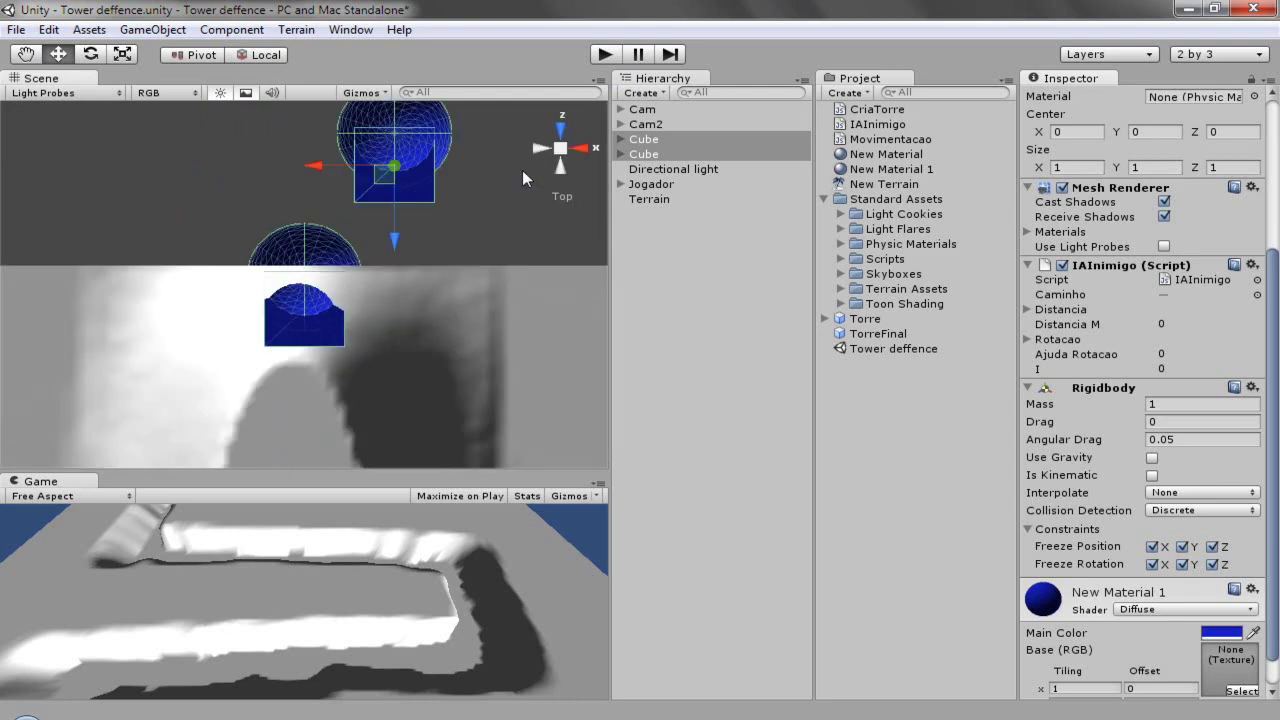
pyautogui.click(600, 57)
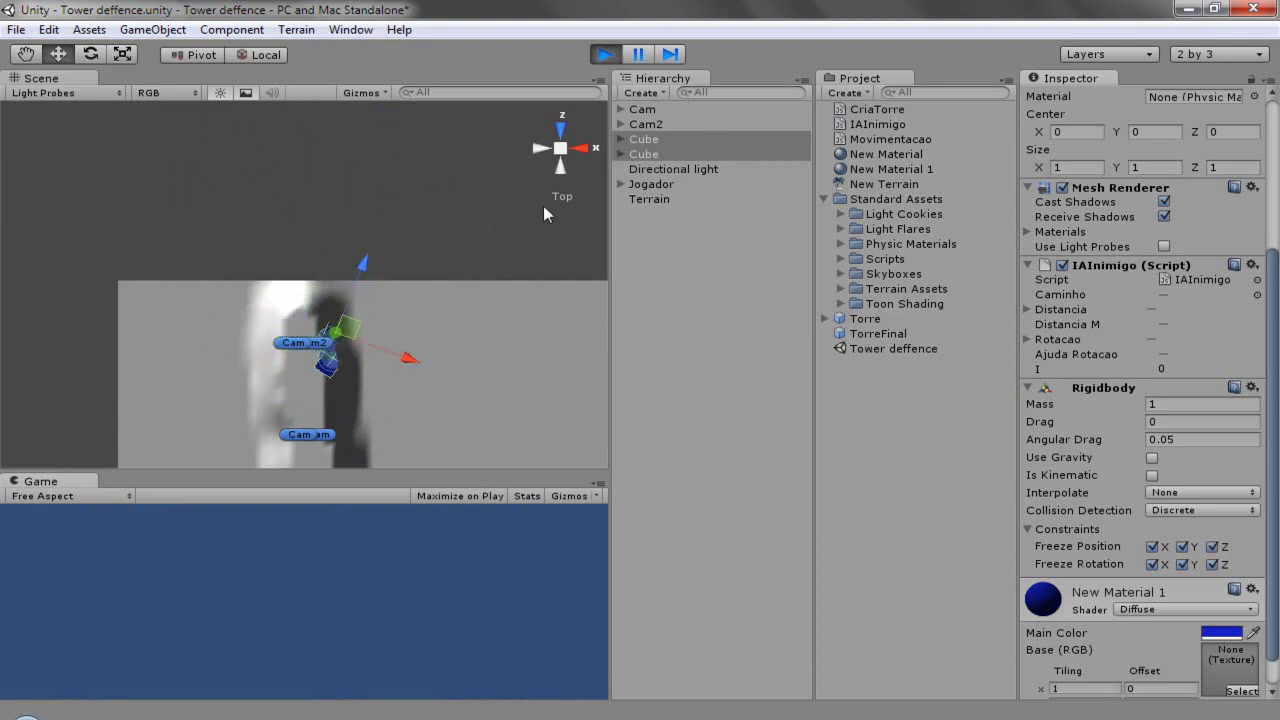
pyautogui.click(650, 154)
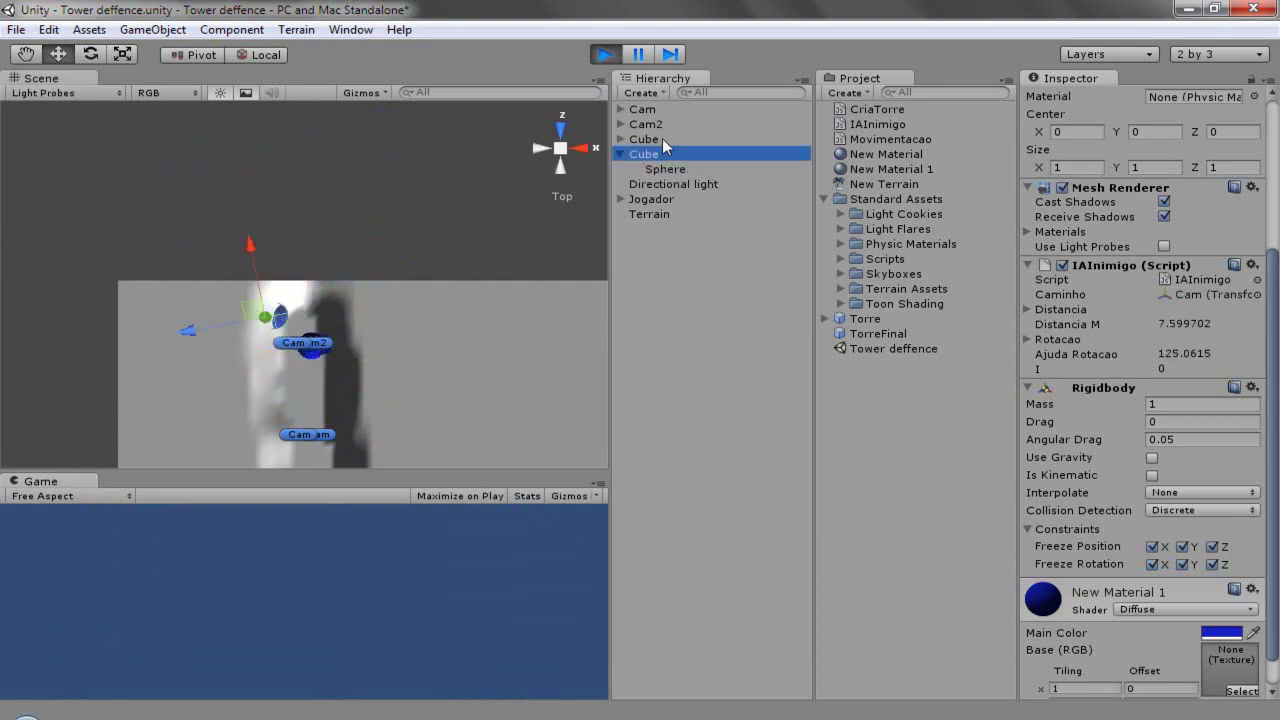
pyautogui.click(662, 140)
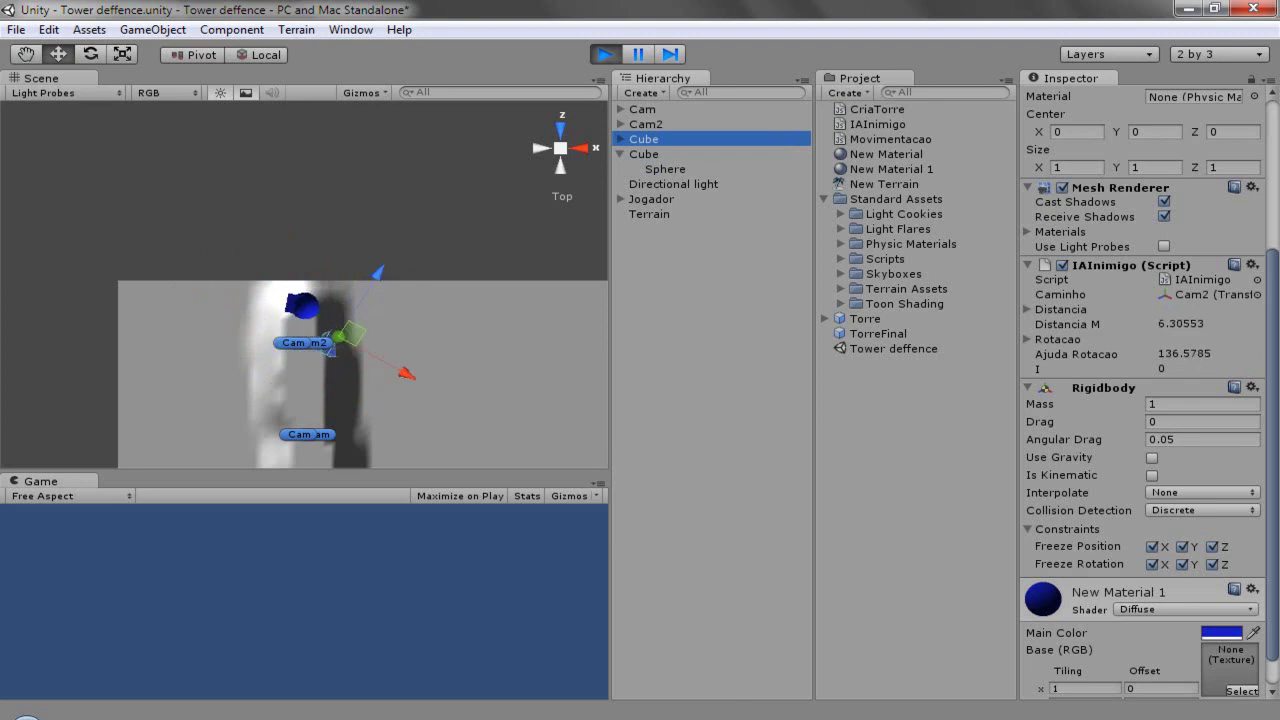
# Step: Review IAInimigo.js's Update waypoint code with its switch distance of 6, then return to Unity
pyautogui.moveTo(725, 715)
pyautogui.click(725, 640)
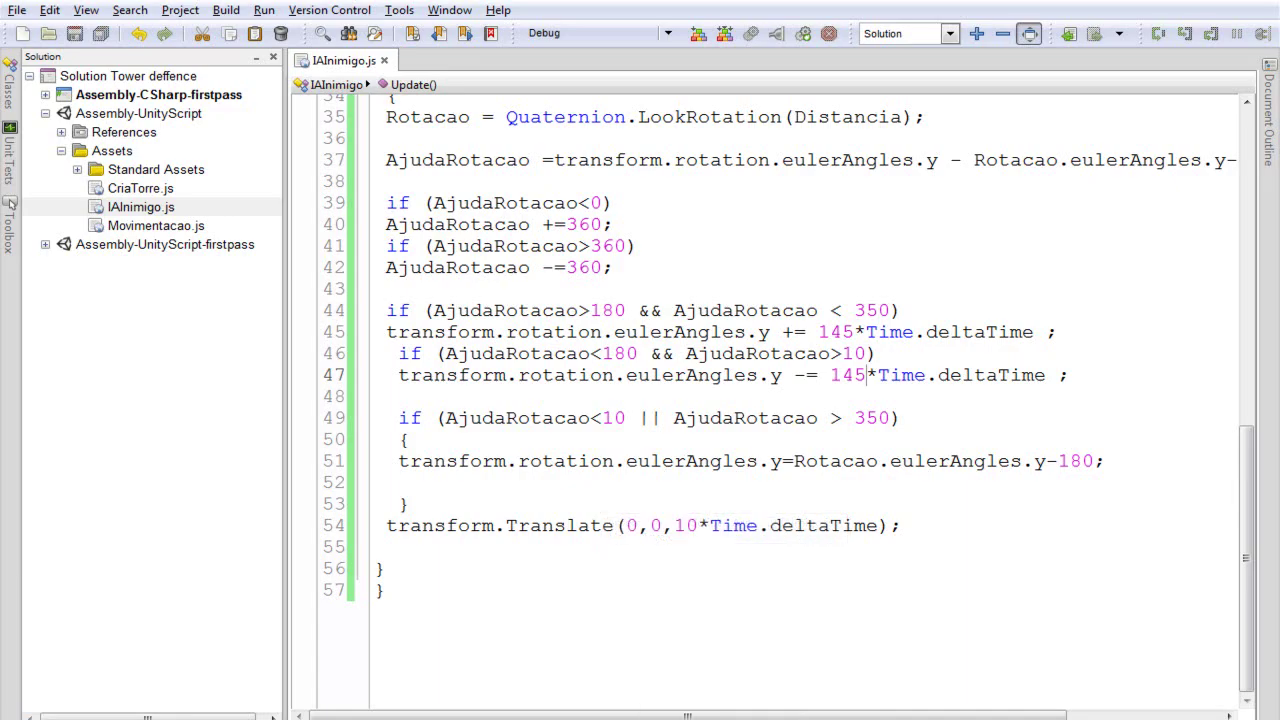
pyautogui.scroll(5, 525, 372)
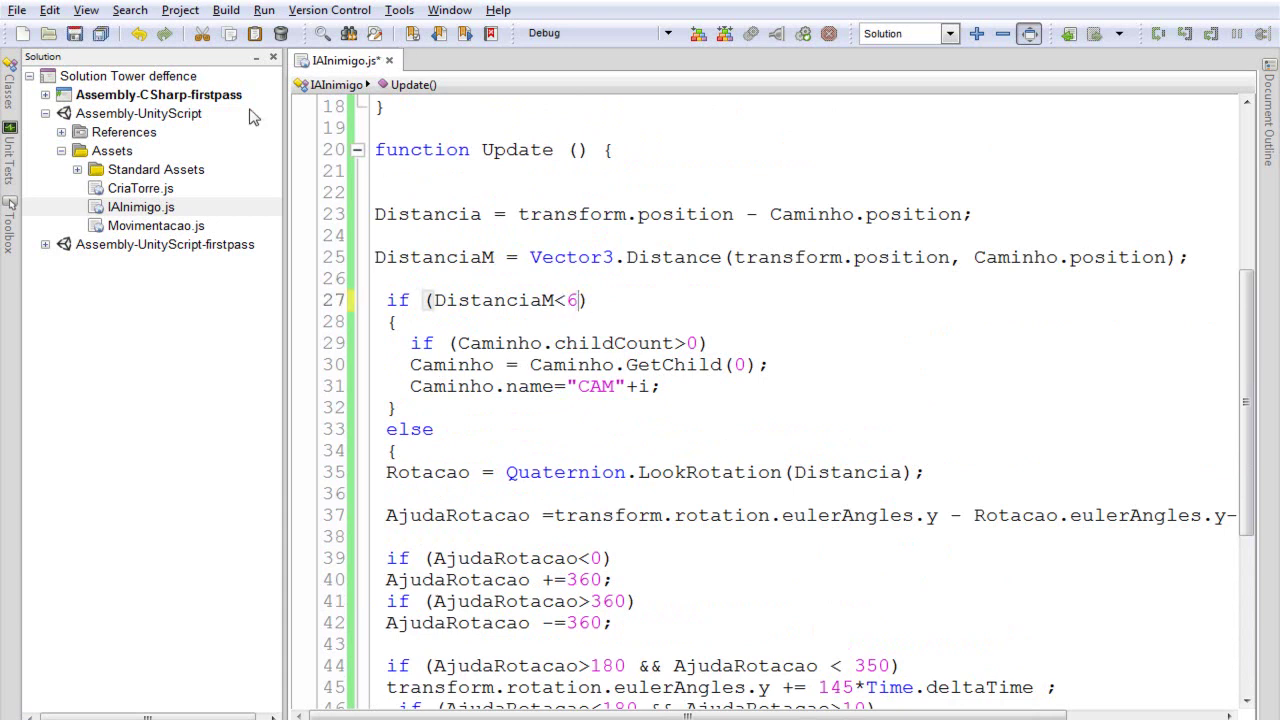
pyautogui.hotkey('alt', 'Tab')
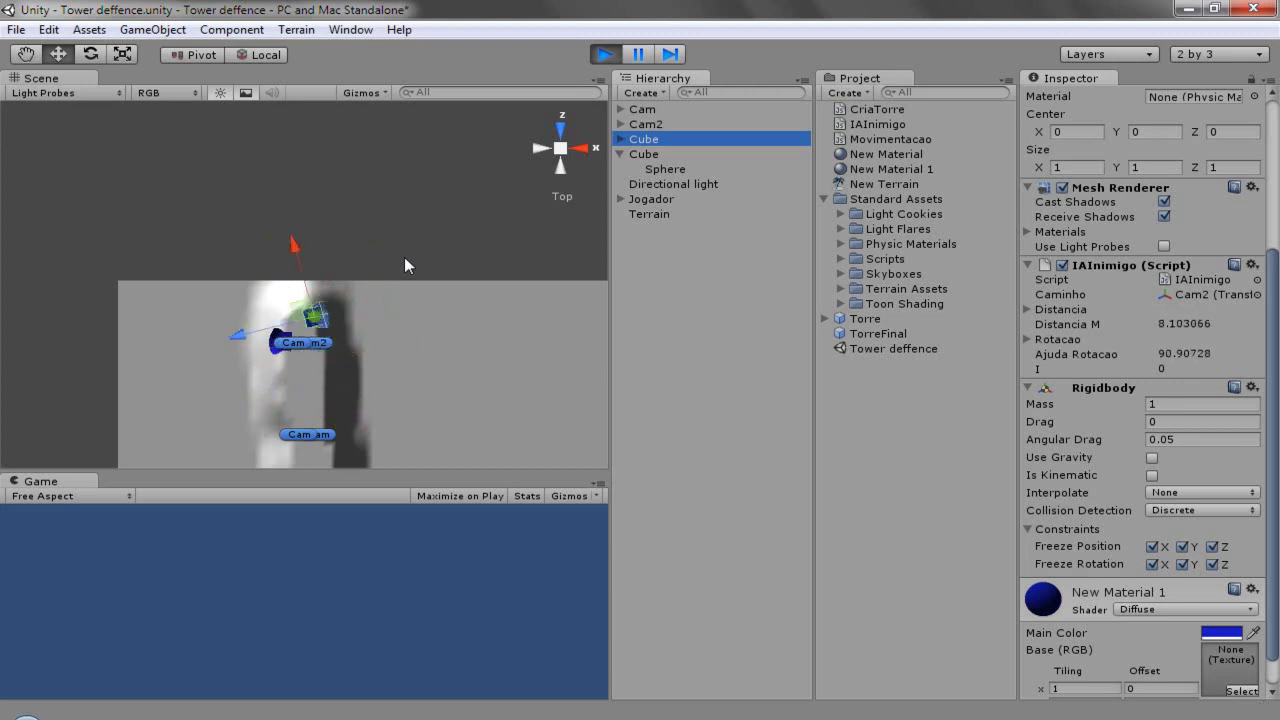
# Step: Pan the Scene view along the track to follow the moving enemy cube
pyautogui.moveTo(438, 386)
pyautogui.mouseDown(button='middle')
pyautogui.moveTo(484, 270)
pyautogui.moveTo(472, 258)
pyautogui.mouseUp(button='middle')
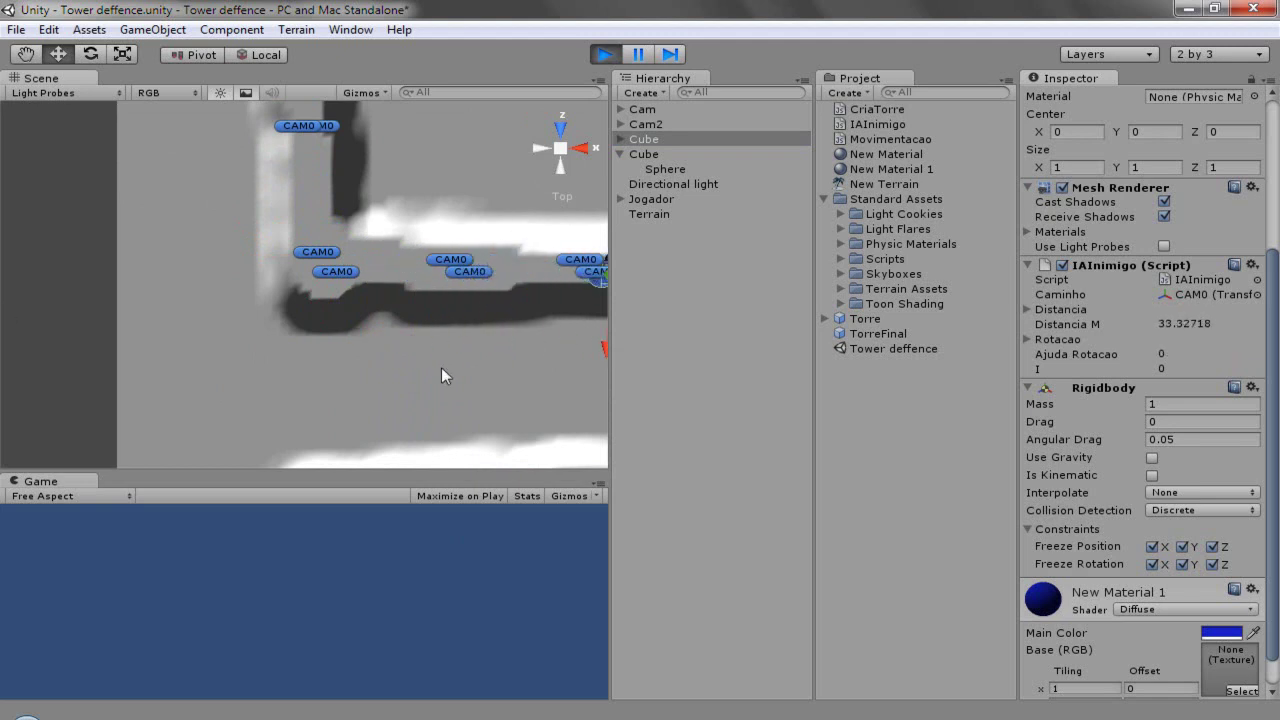
pyautogui.press('q')
pyautogui.moveTo(441, 376); pyautogui.dragTo(150, 365)
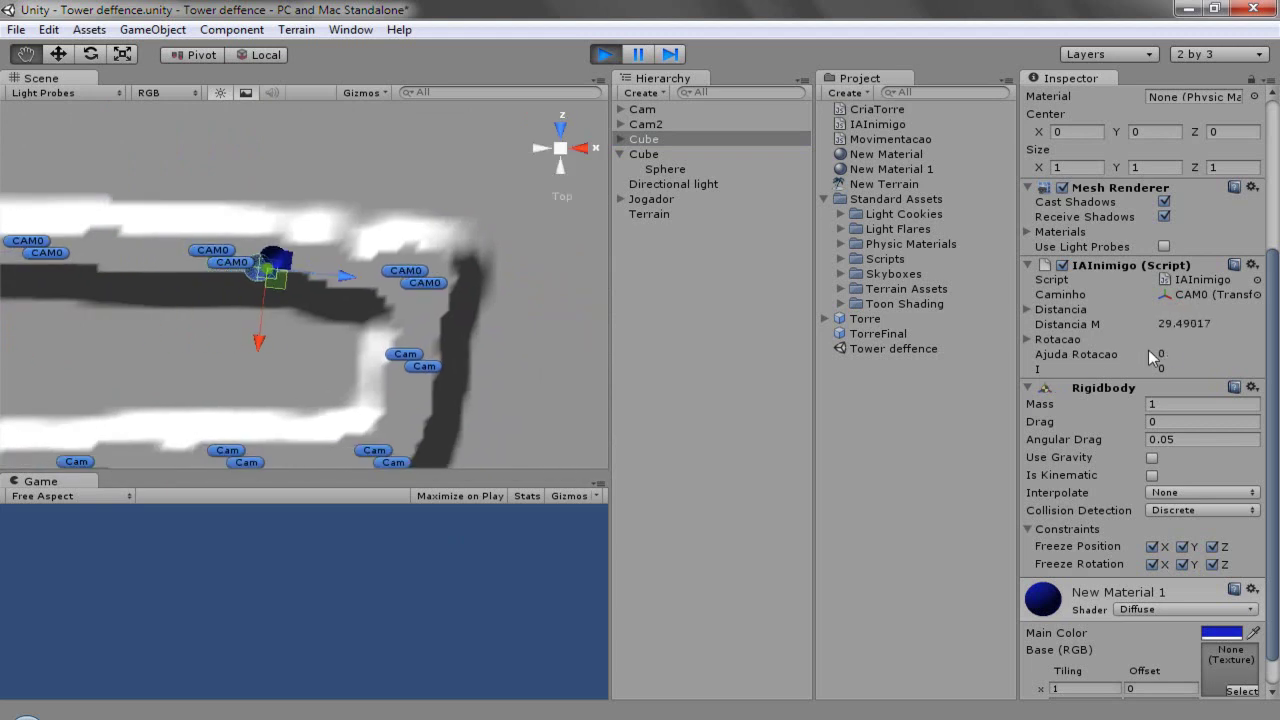
pyautogui.press('w')
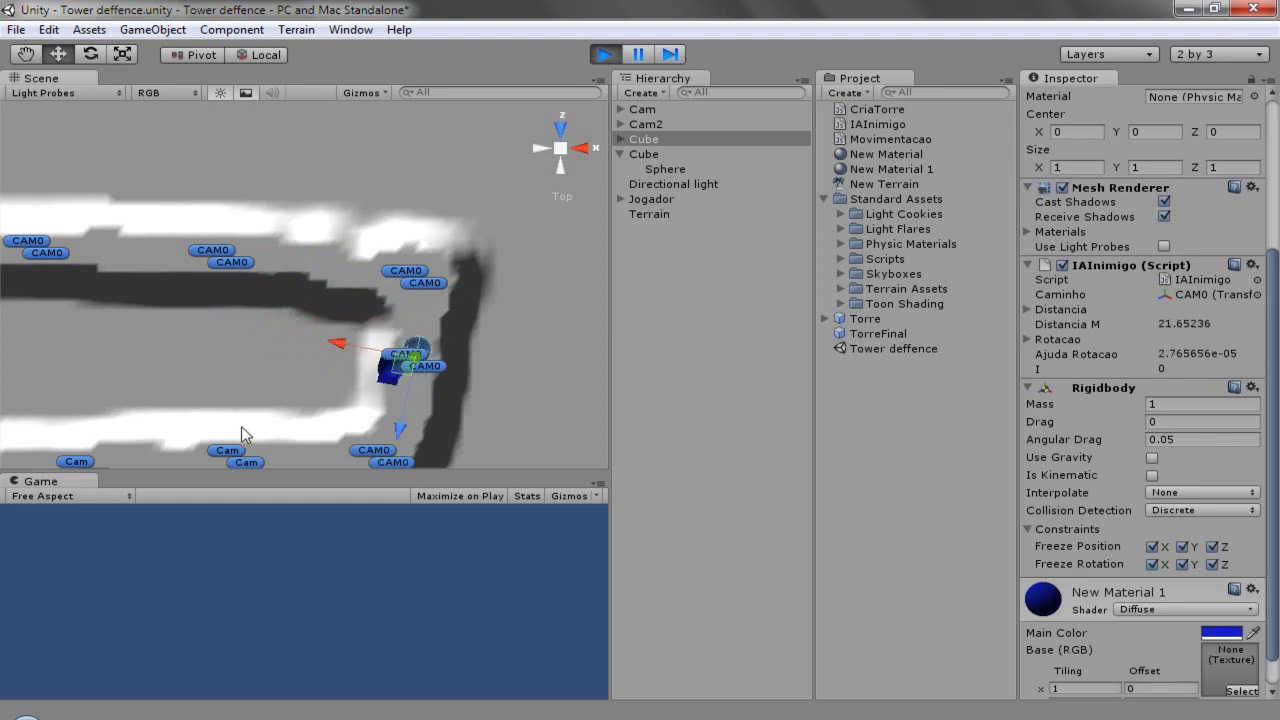
pyautogui.moveTo(241, 426); pyautogui.dragTo(317, 331, button='middle')
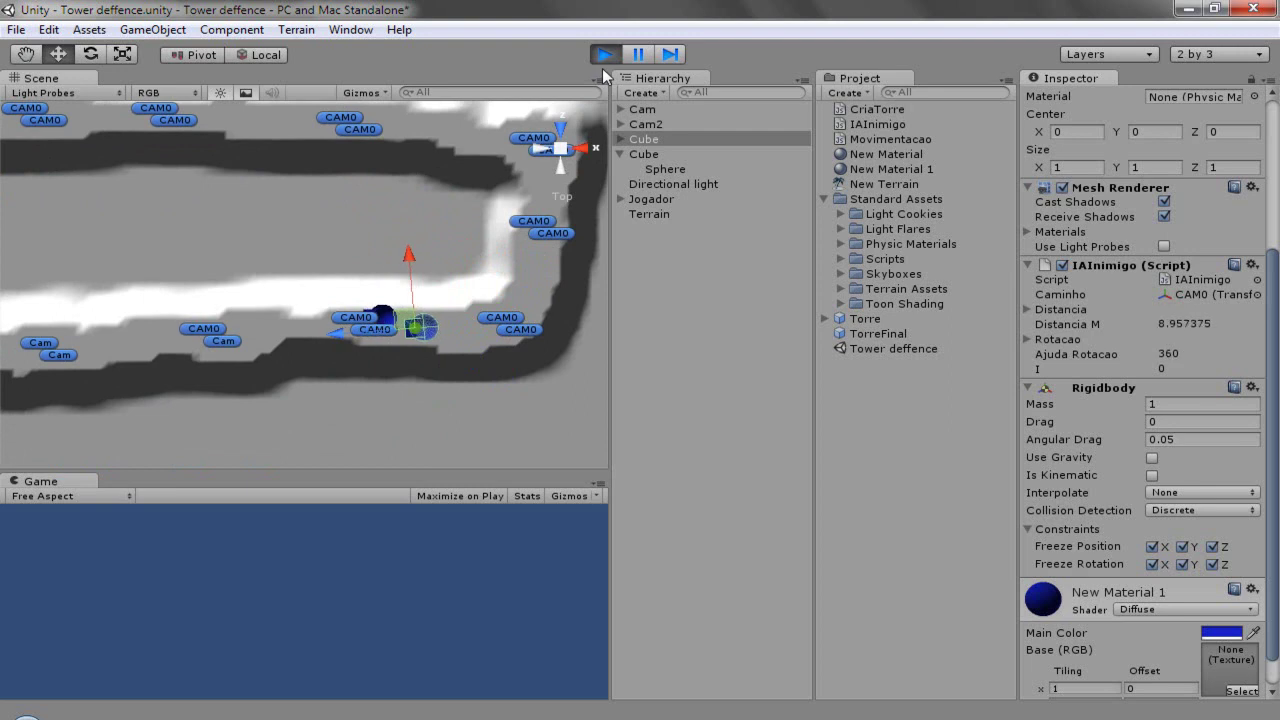
pyautogui.moveTo(105, 392); pyautogui.dragTo(560, 290, button='middle')
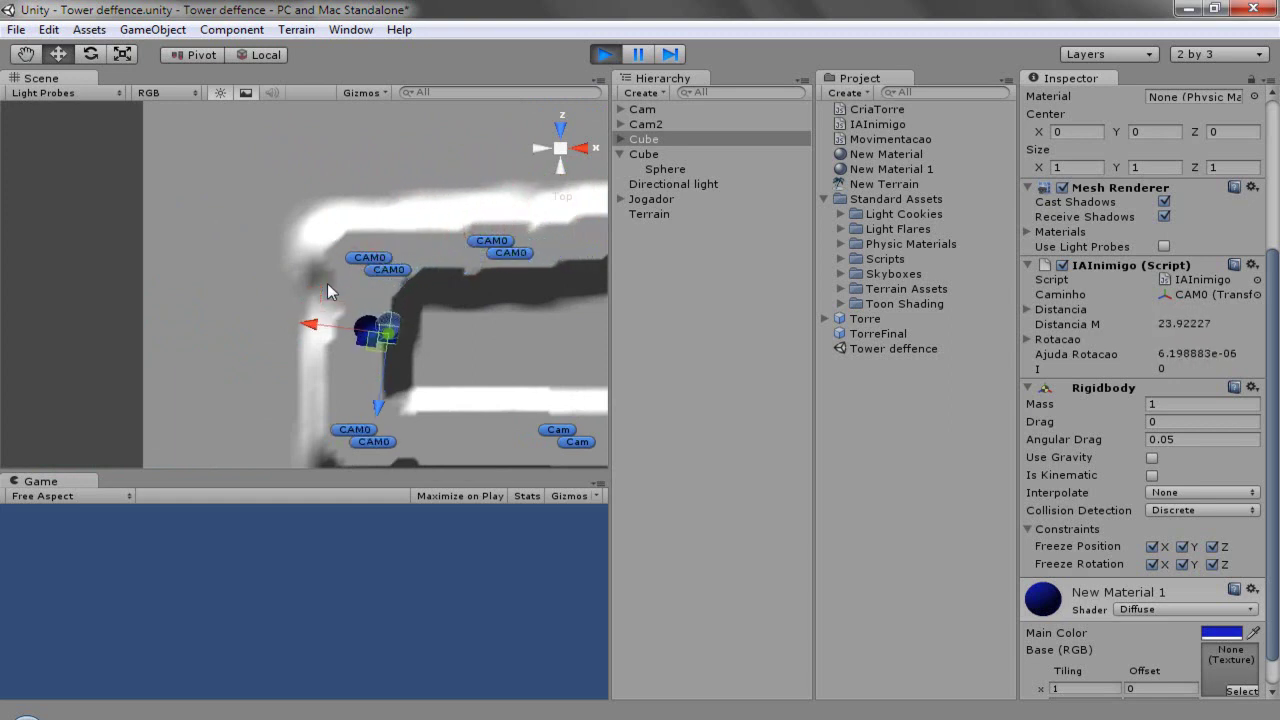
pyautogui.moveTo(477, 435); pyautogui.dragTo(290, 275, button='middle')
pyautogui.moveTo(424, 350); pyautogui.dragTo(37, 277, button='middle')
pyautogui.moveTo(404, 262); pyautogui.dragTo(284, 262, button='middle')
# Step: Frame the enemy cube with F and zoom out as it nears the first Cam waypoint
pyautogui.press('f')
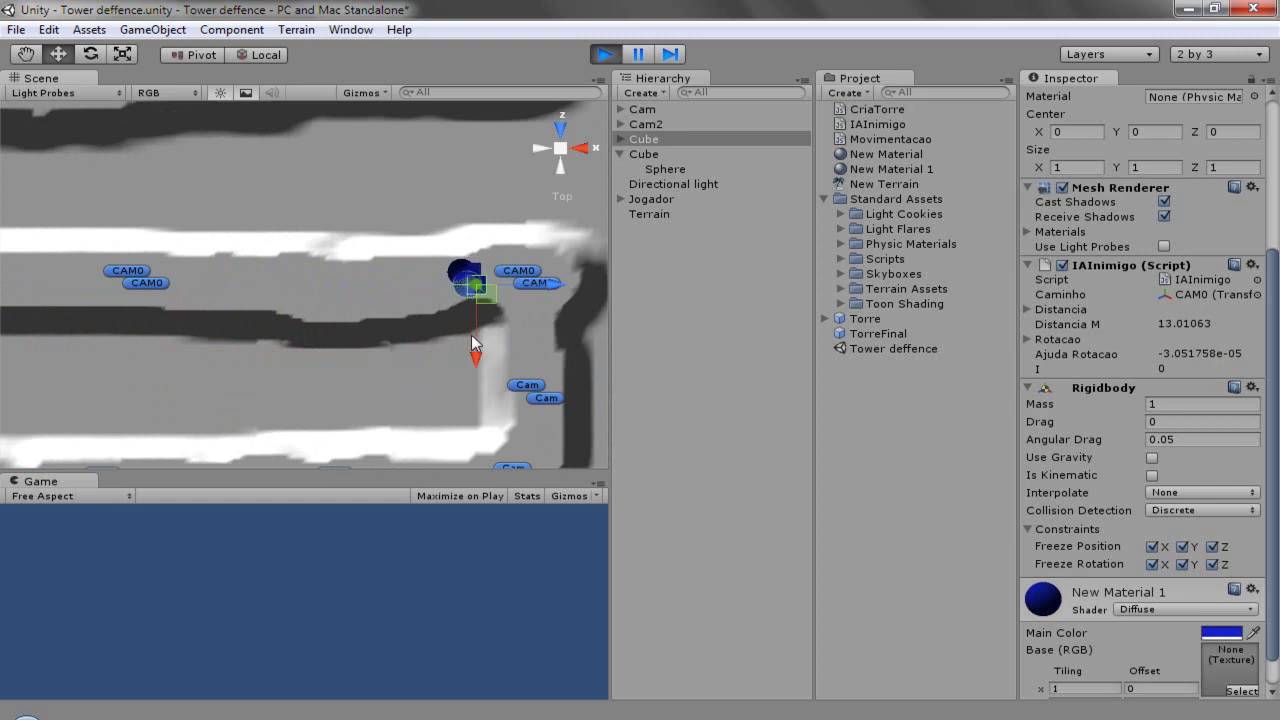
pyautogui.scroll(-2, 471, 334)
pyautogui.scroll(-2, 445, 335)
pyautogui.scroll(-2, 441, 335)
pyautogui.scroll(-1, 234, 213)
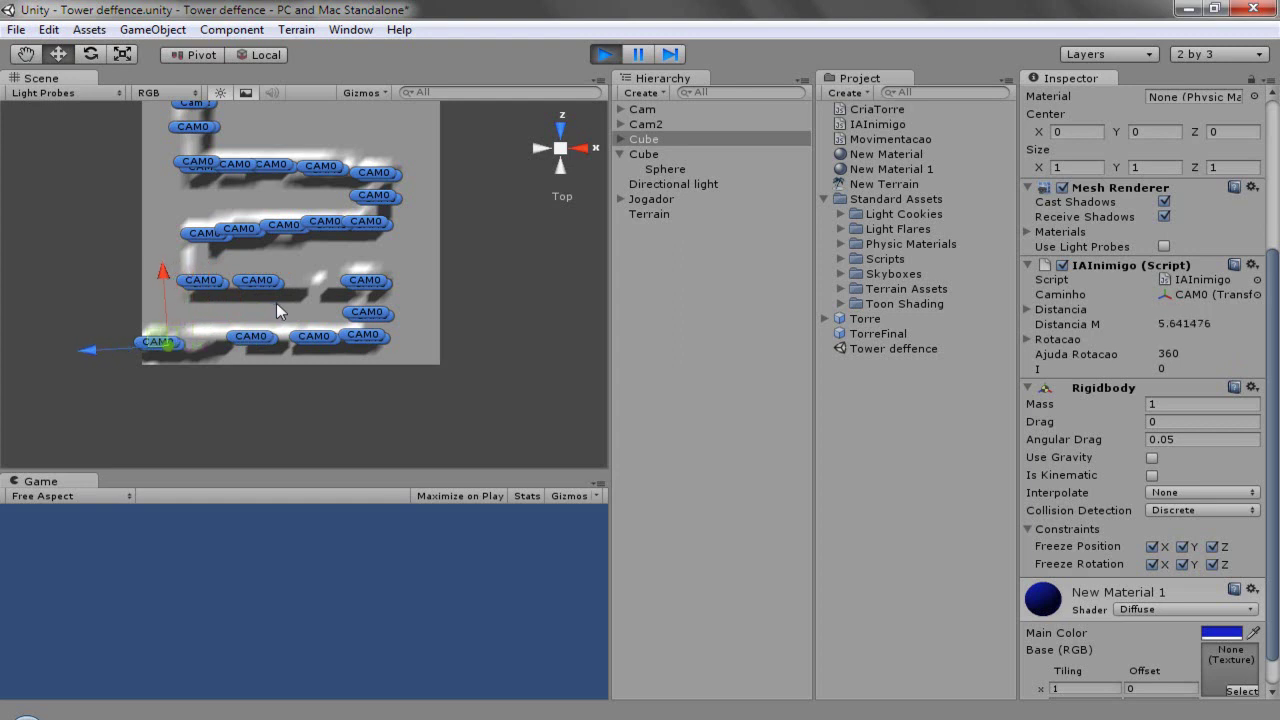
# Step: Restart play, push the enemy cube sideways along X, then display the CriaTorre script
pyautogui.click(603, 56)
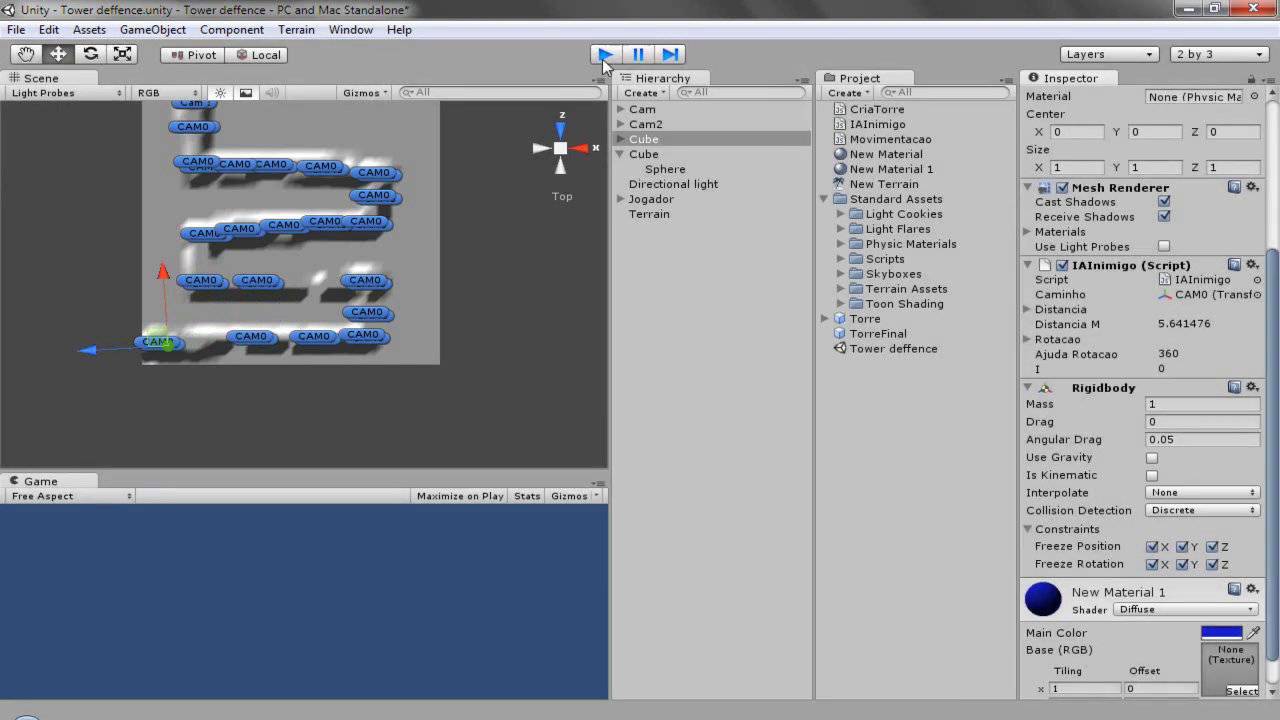
pyautogui.click(606, 56)
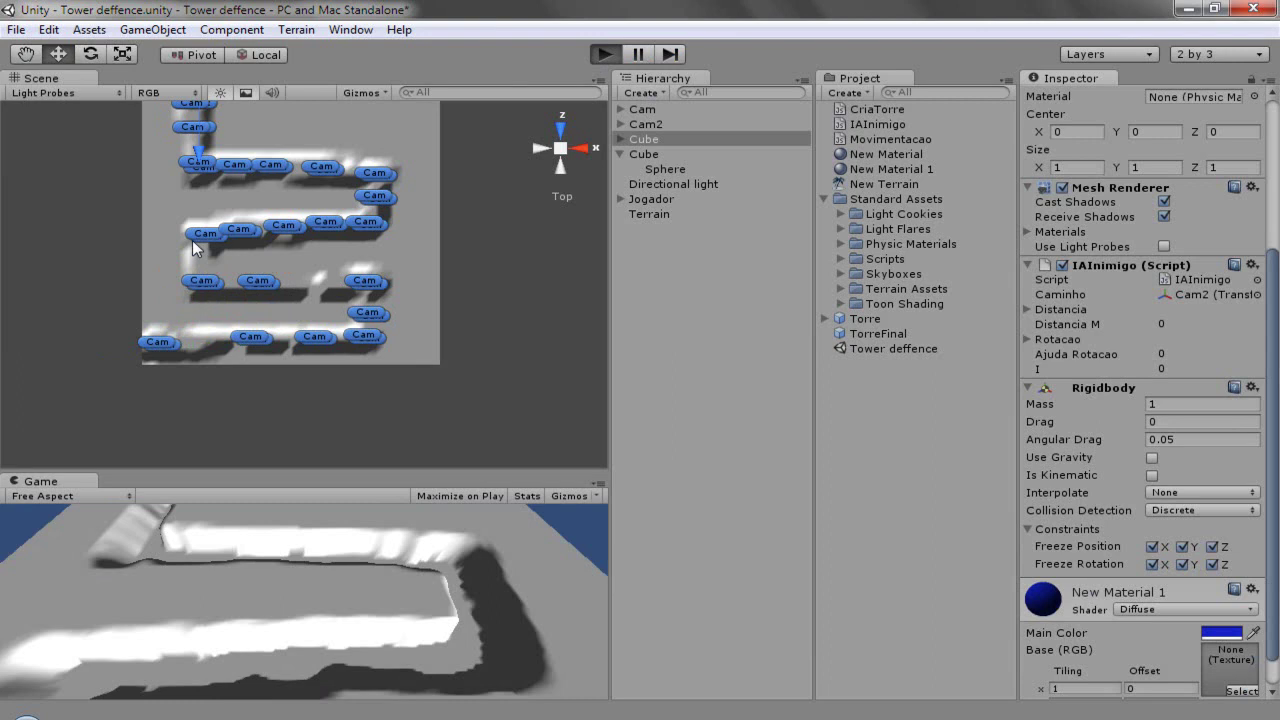
pyautogui.scroll(-3, 193, 239)
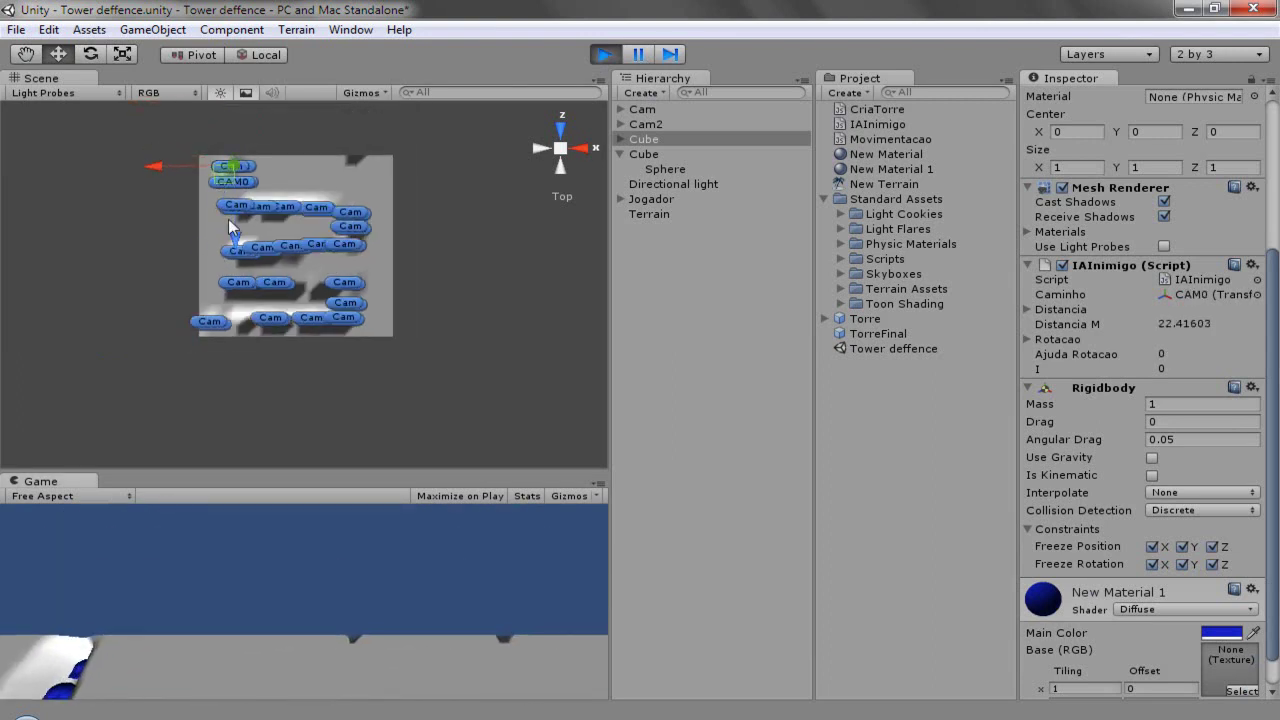
pyautogui.click(193, 229)
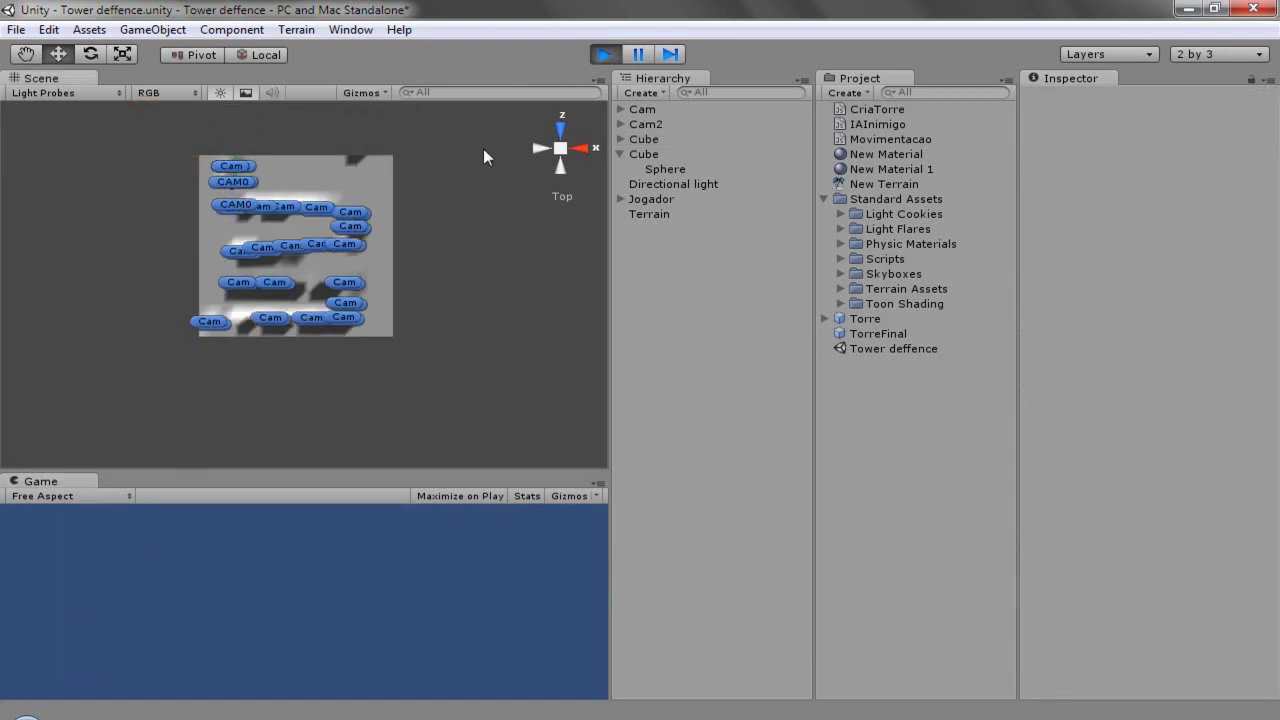
pyautogui.click(637, 140)
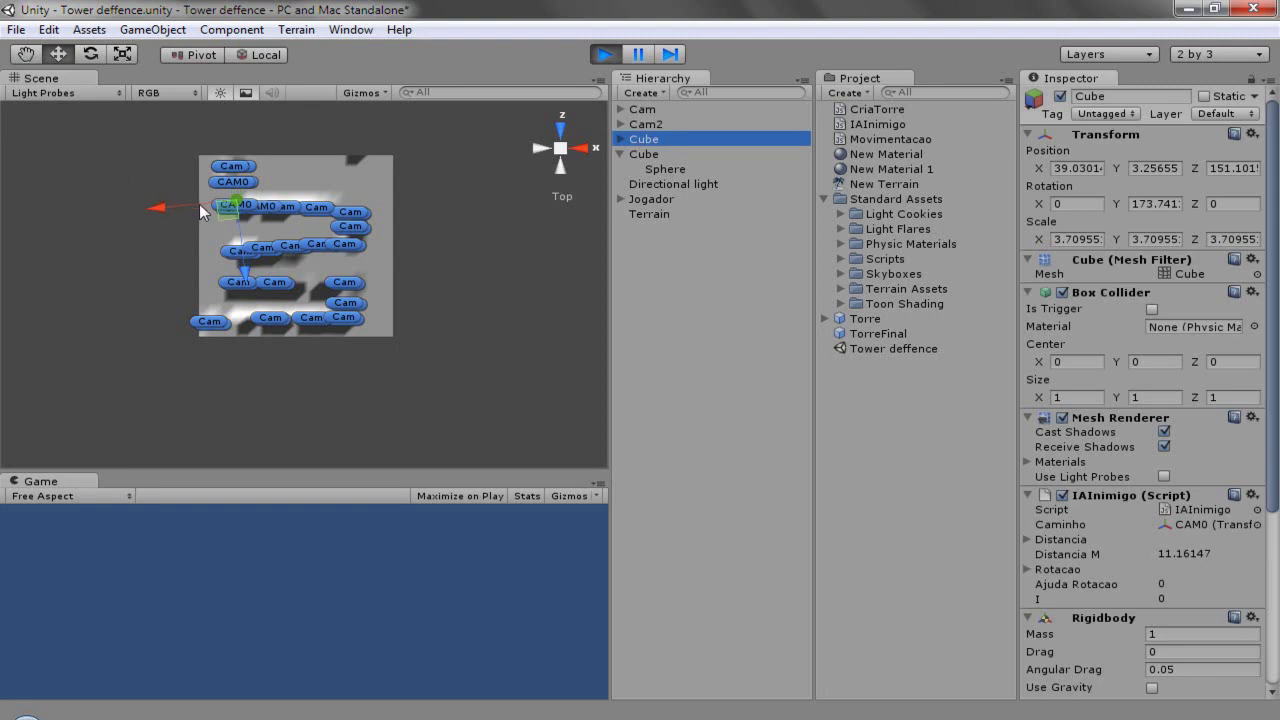
pyautogui.moveTo(333, 214); pyautogui.dragTo(468, 220)
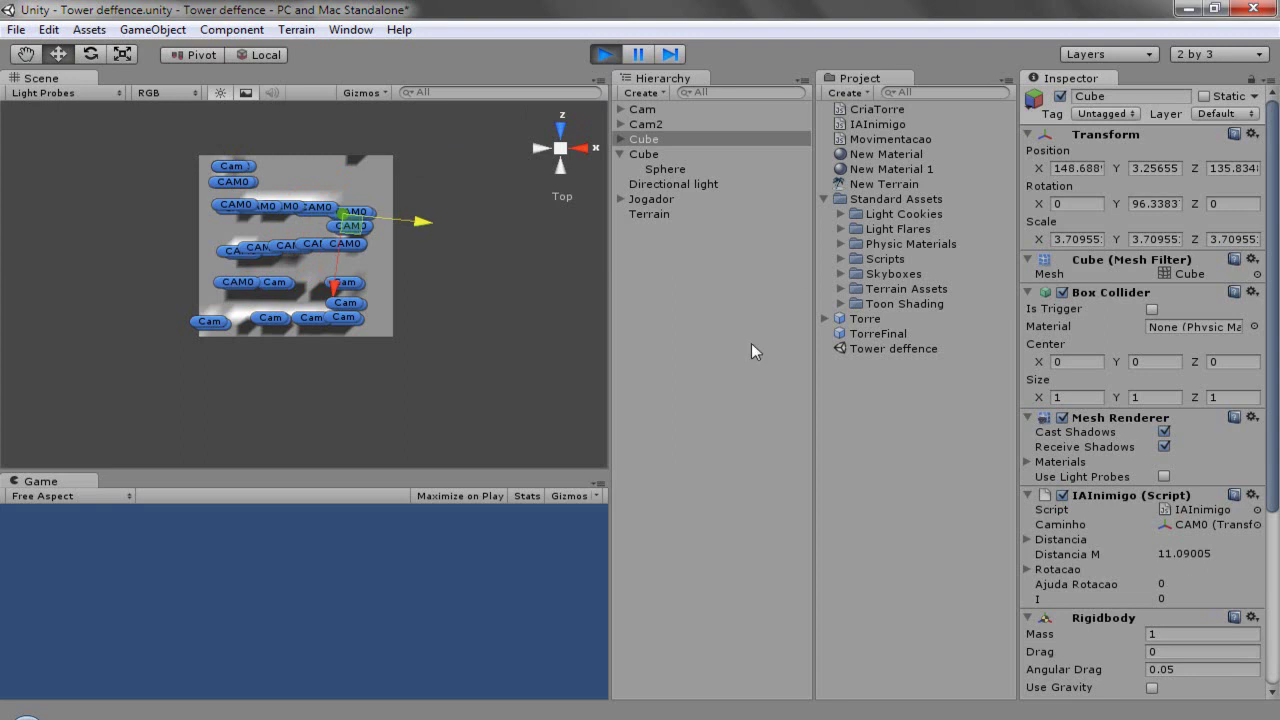
pyautogui.click(895, 111)
# Step: Stop the game and open CriaTorre.js at its Update function
pyautogui.click(607, 55)
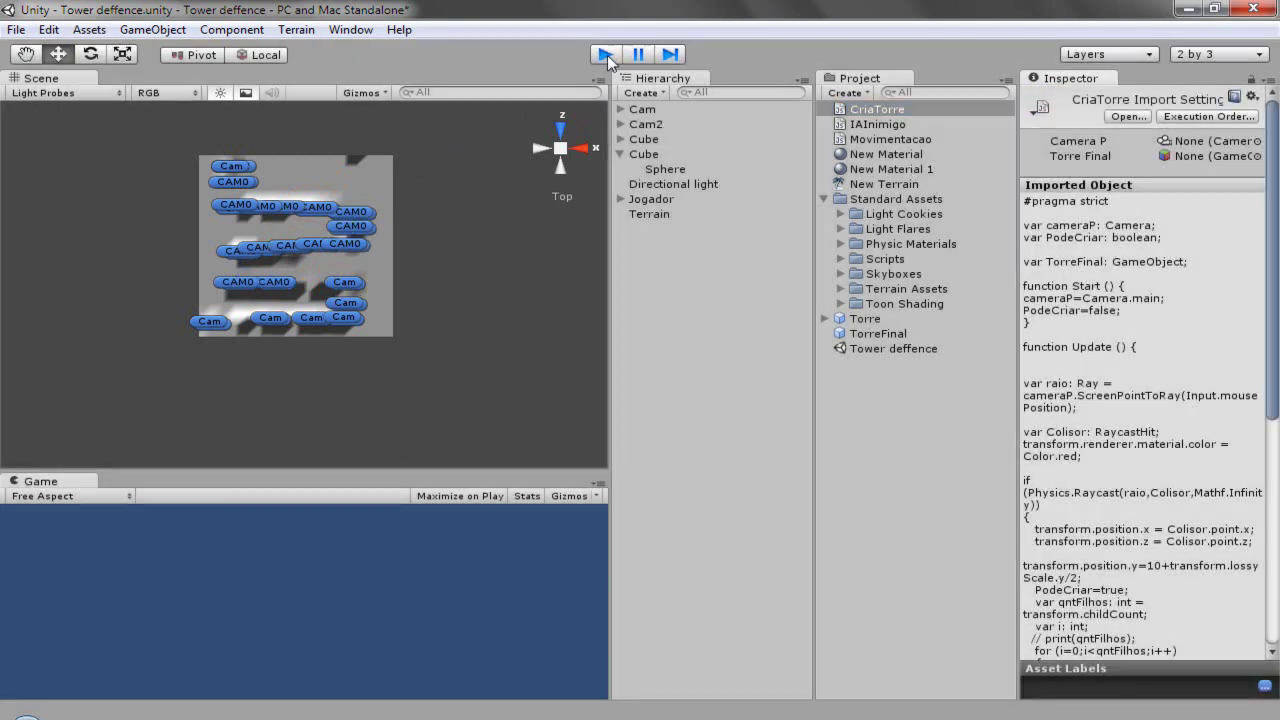
pyautogui.click(864, 112)
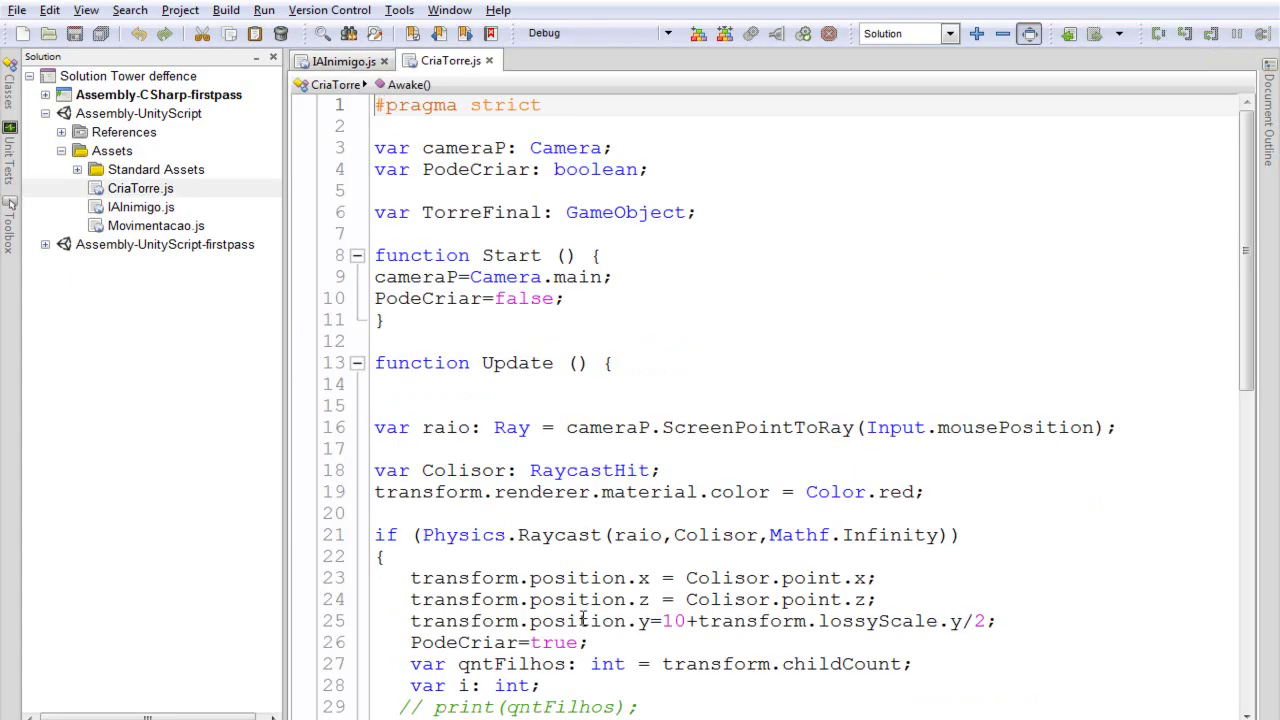
pyautogui.click(707, 466)
pyautogui.scroll(-4, 692, 589)
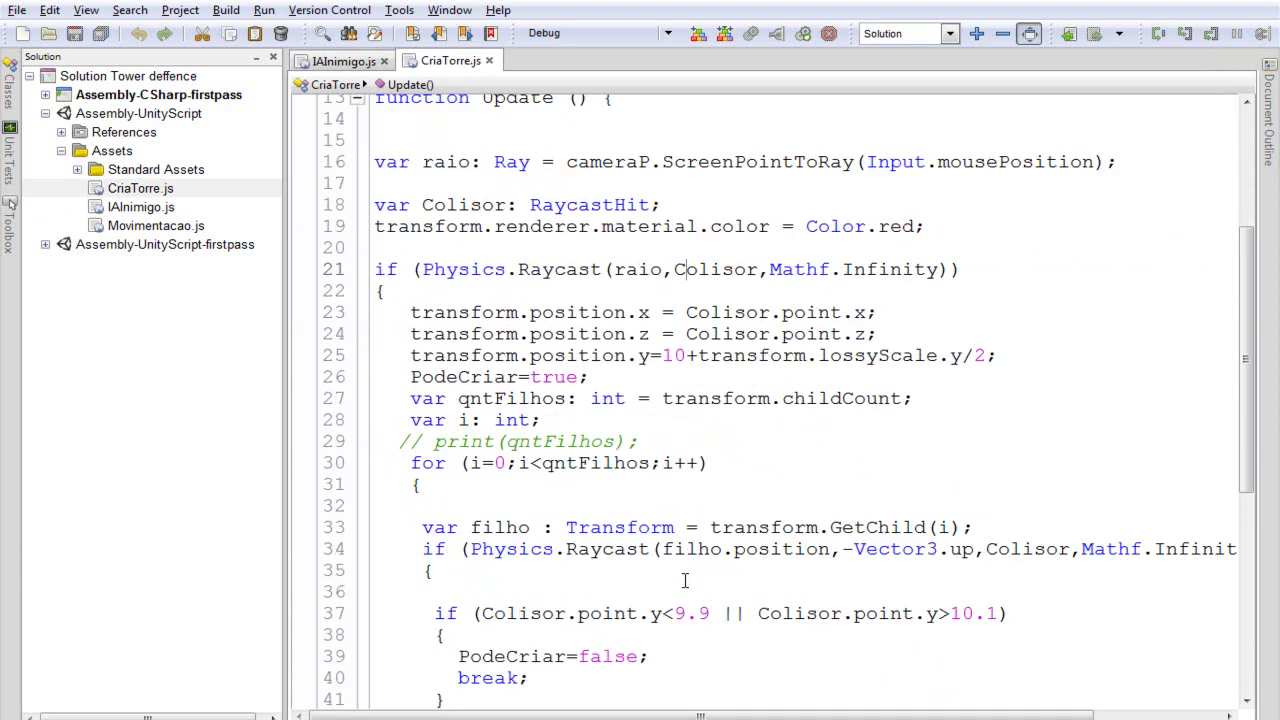
pyautogui.scroll(-3, 680, 568)
pyautogui.scroll(-4, 679, 568)
pyautogui.scroll(1, 679, 568)
pyautogui.scroll(1, 679, 568)
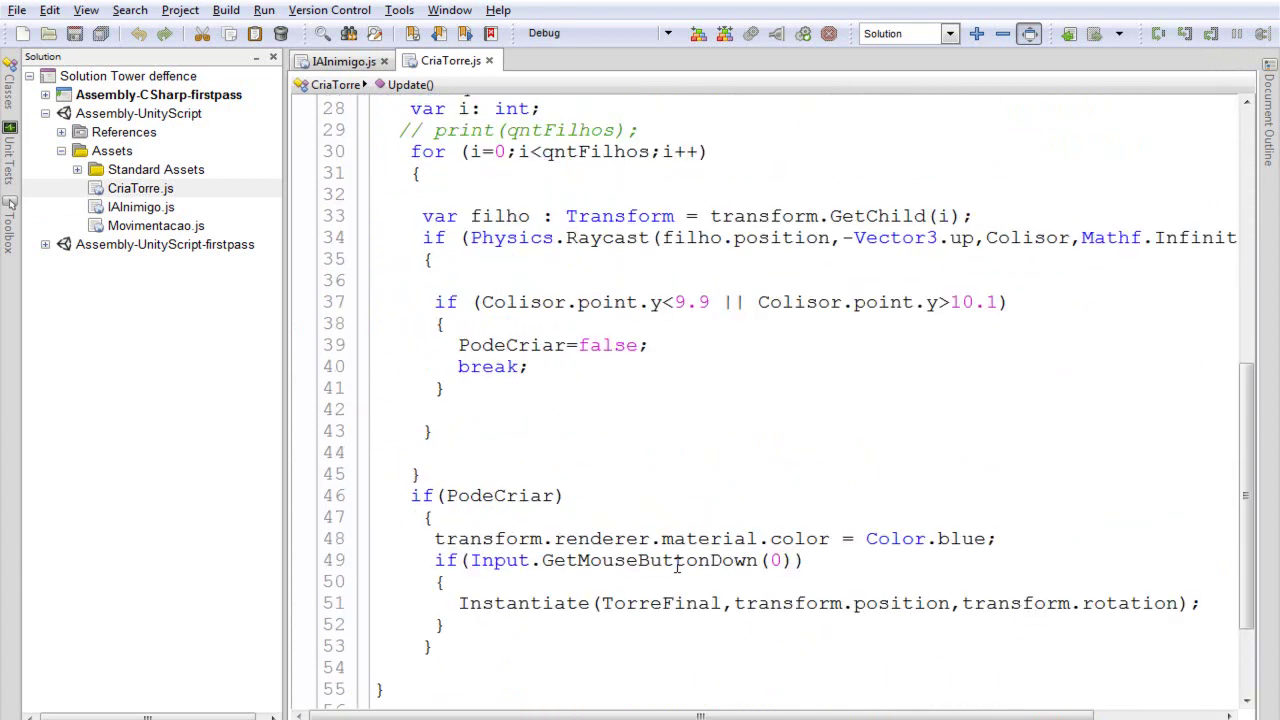
pyautogui.scroll(1, 679, 568)
# Step: Inspect the 9.9 and 10.1 height limits on line 37, then move to IAInimigo.js
pyautogui.click(968, 373)
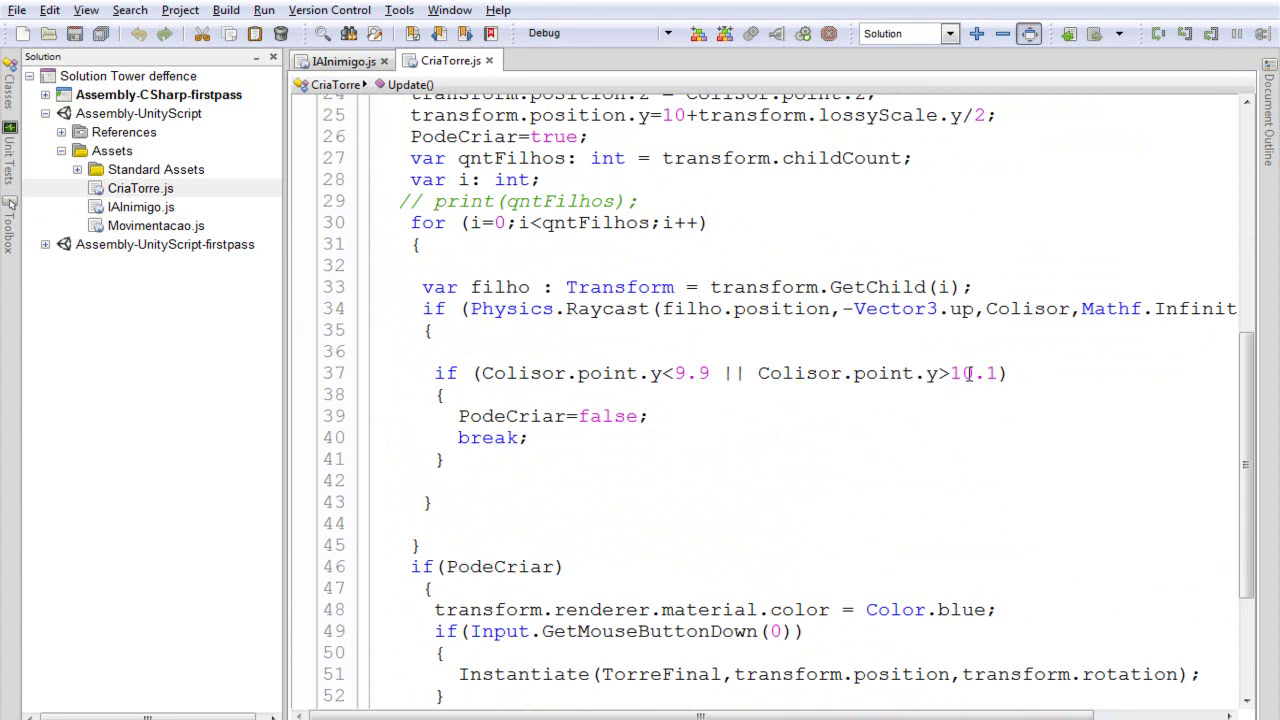
pyautogui.scroll(2, 831, 467)
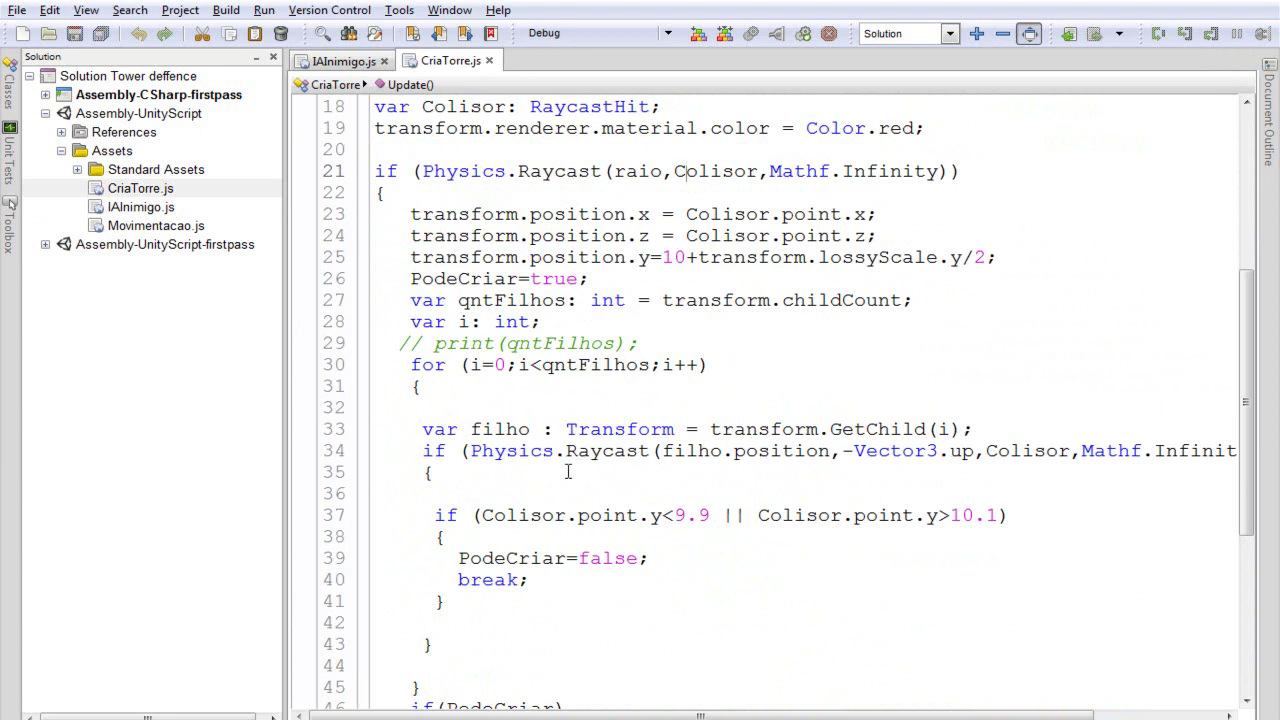
pyautogui.scroll(-1, 565, 470)
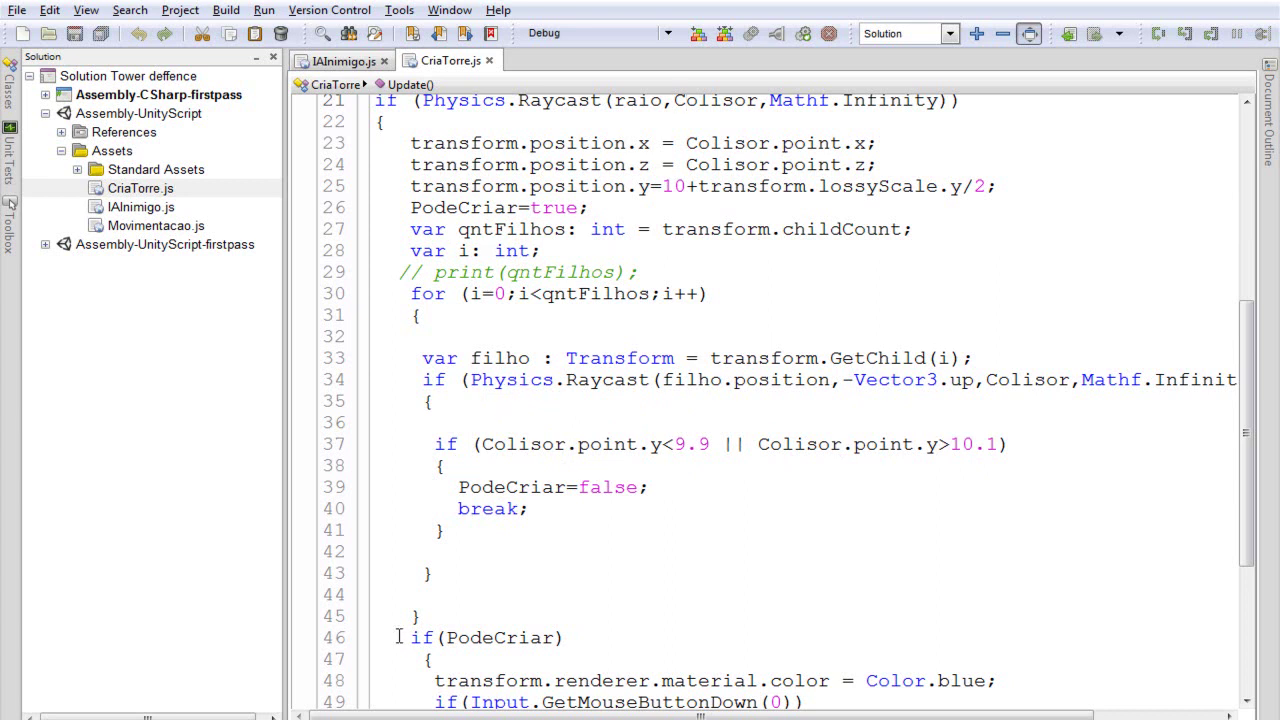
pyautogui.doubleClick(704, 444)
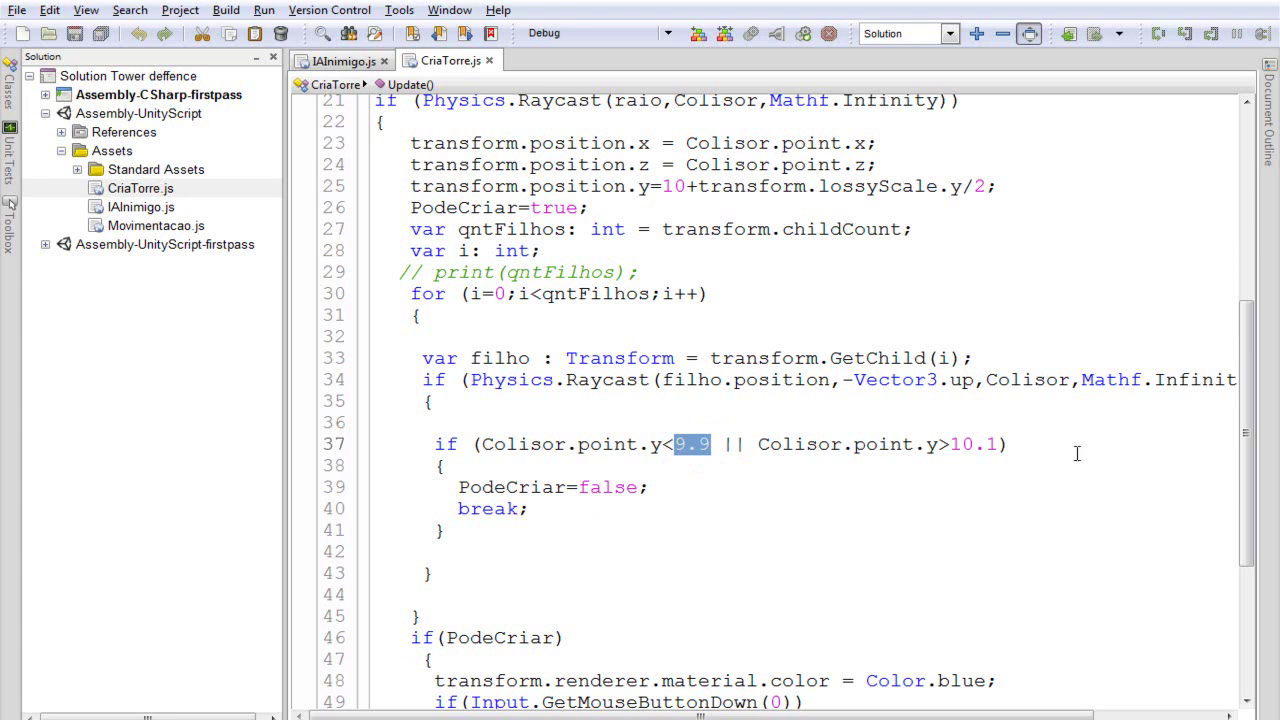
pyautogui.doubleClick(991, 444)
pyautogui.doubleClick(692, 444)
pyautogui.doubleClick(991, 444)
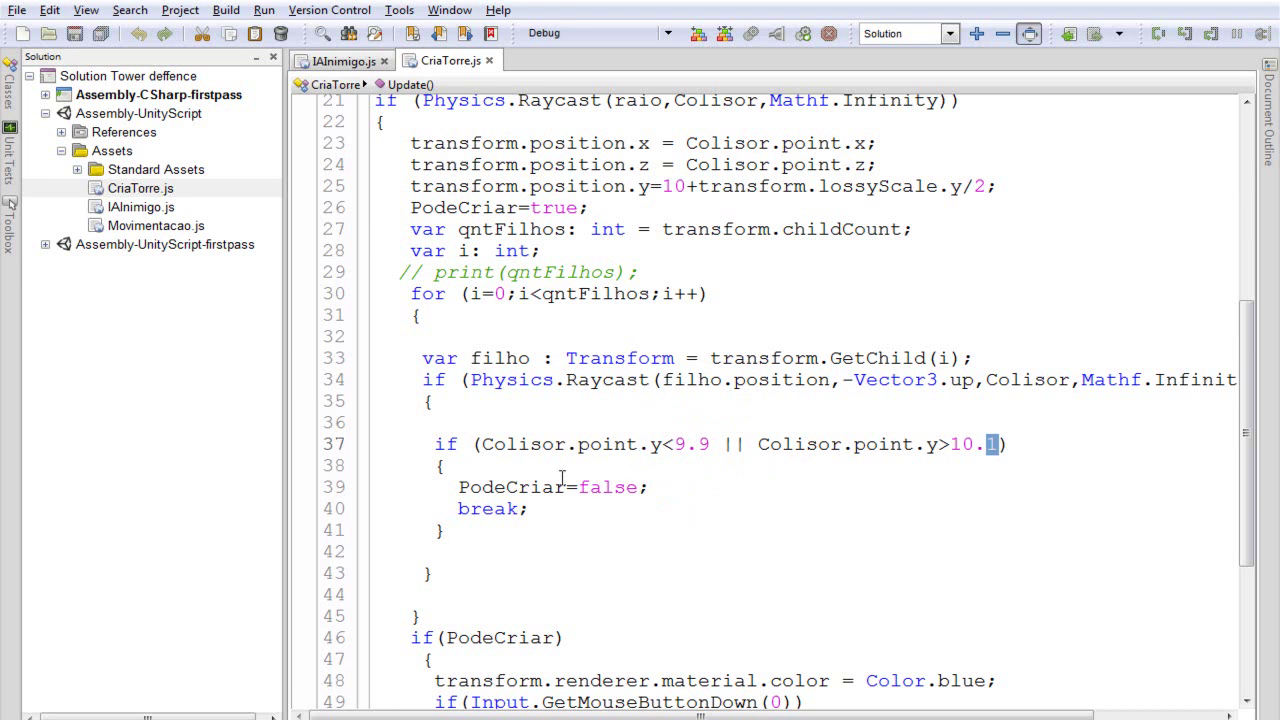
pyautogui.scroll(-4, 548, 486)
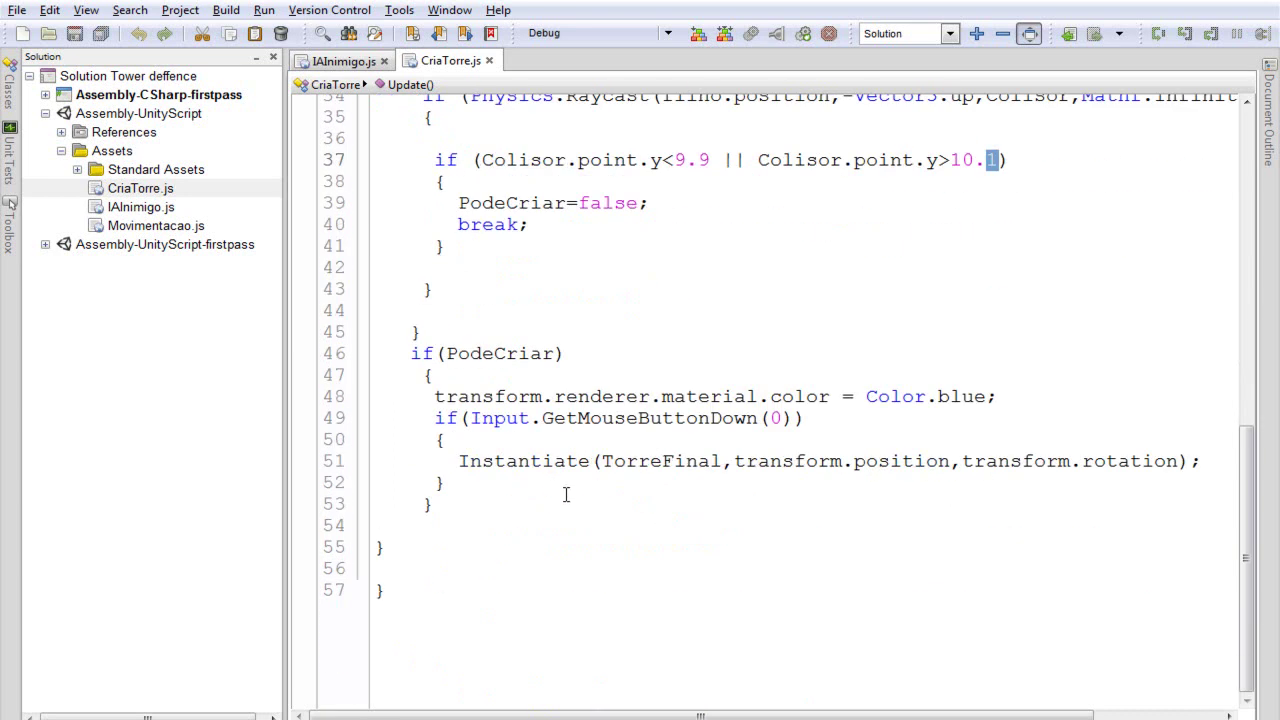
pyautogui.scroll(3, 563, 488)
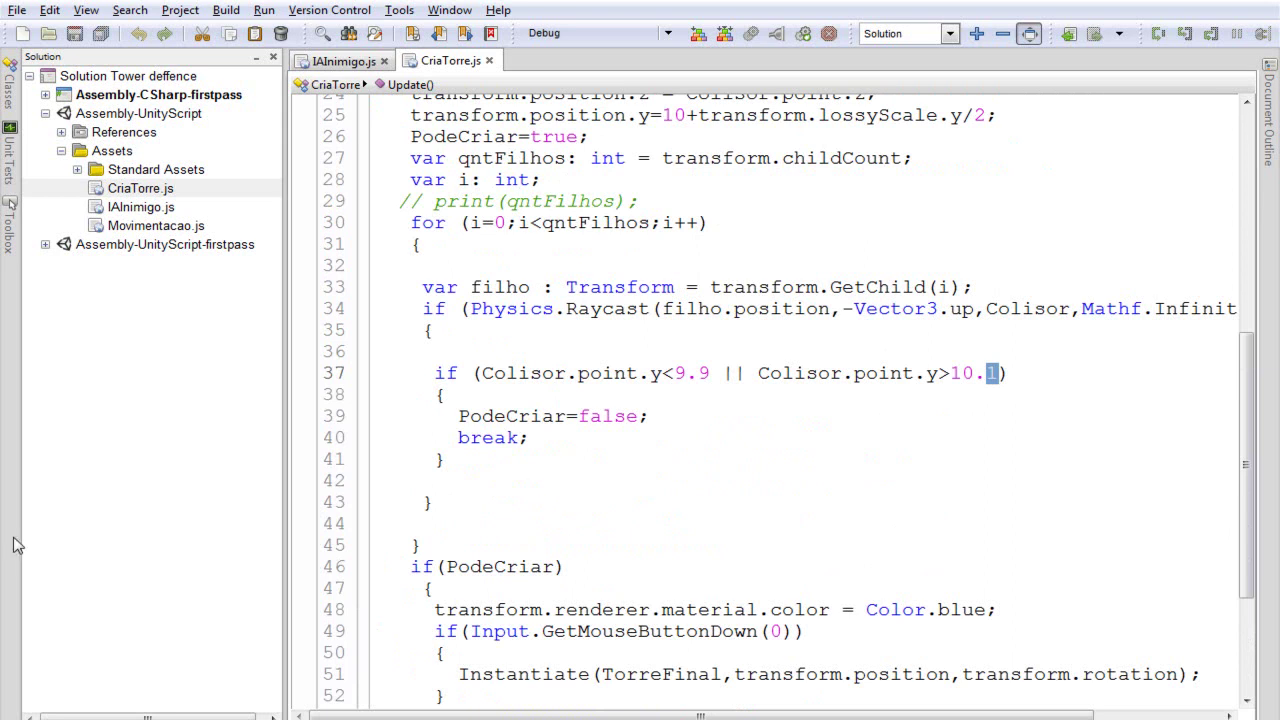
pyautogui.click(345, 63)
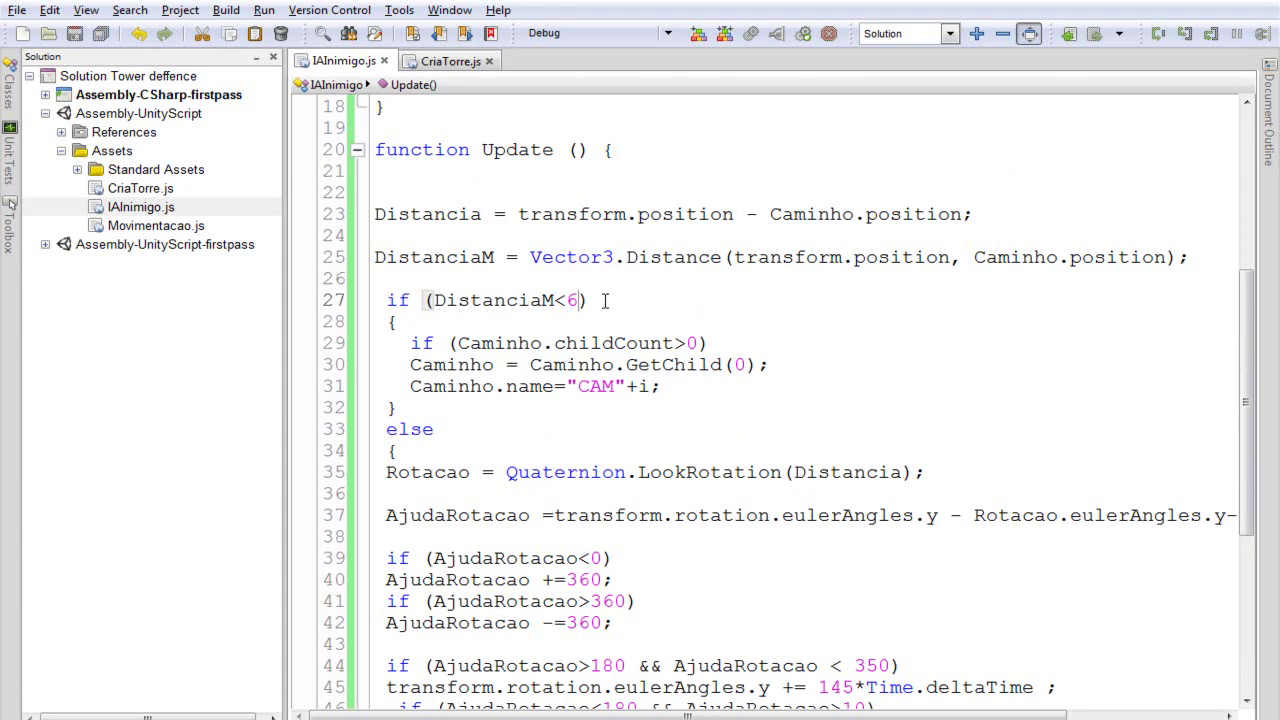
# Step: Scroll through IAInimigo.js's Start and Update code, then return to Unity and start play
pyautogui.hotkey('alt', 'Tab')
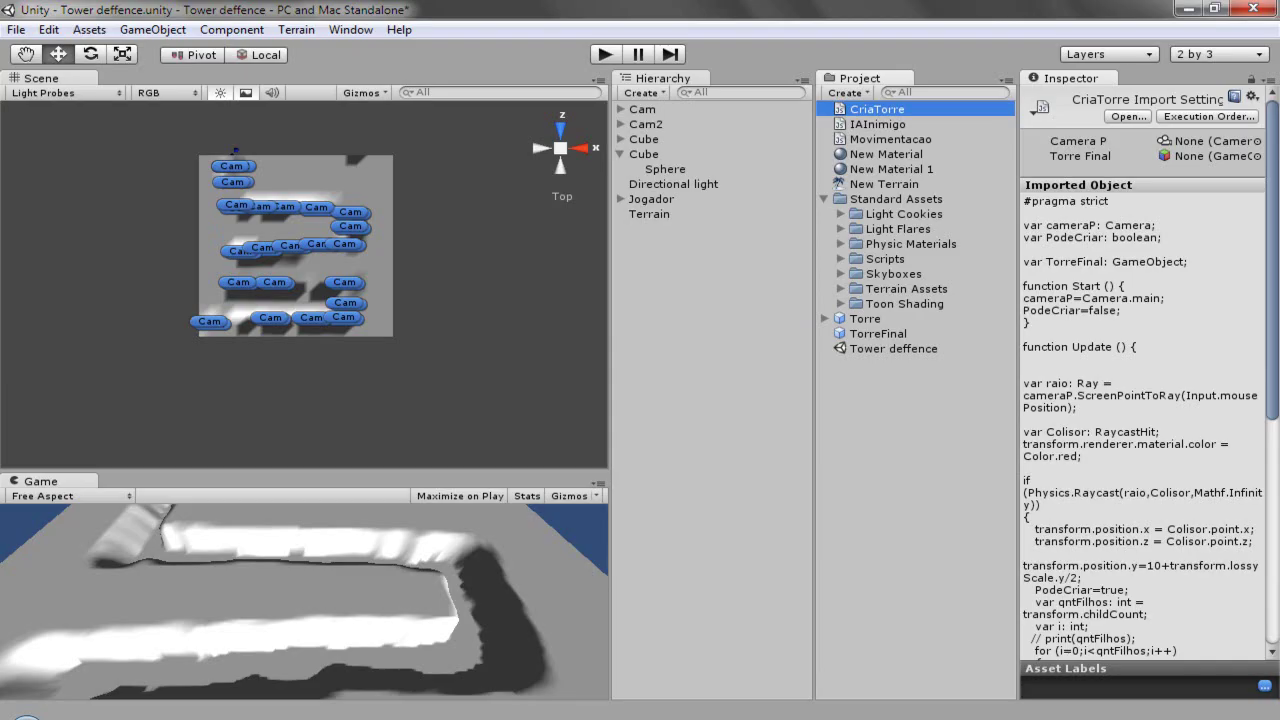
pyautogui.hotkey('alt', 'Tab')
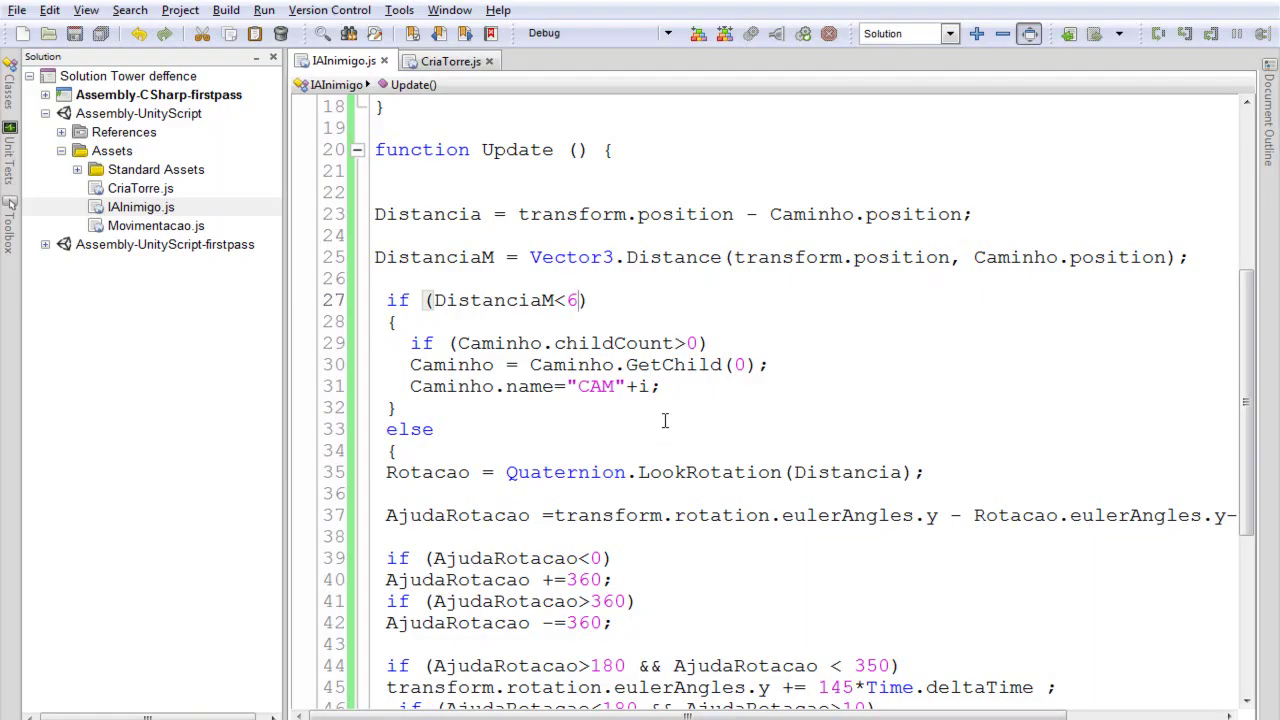
pyautogui.scroll(2, 663, 420)
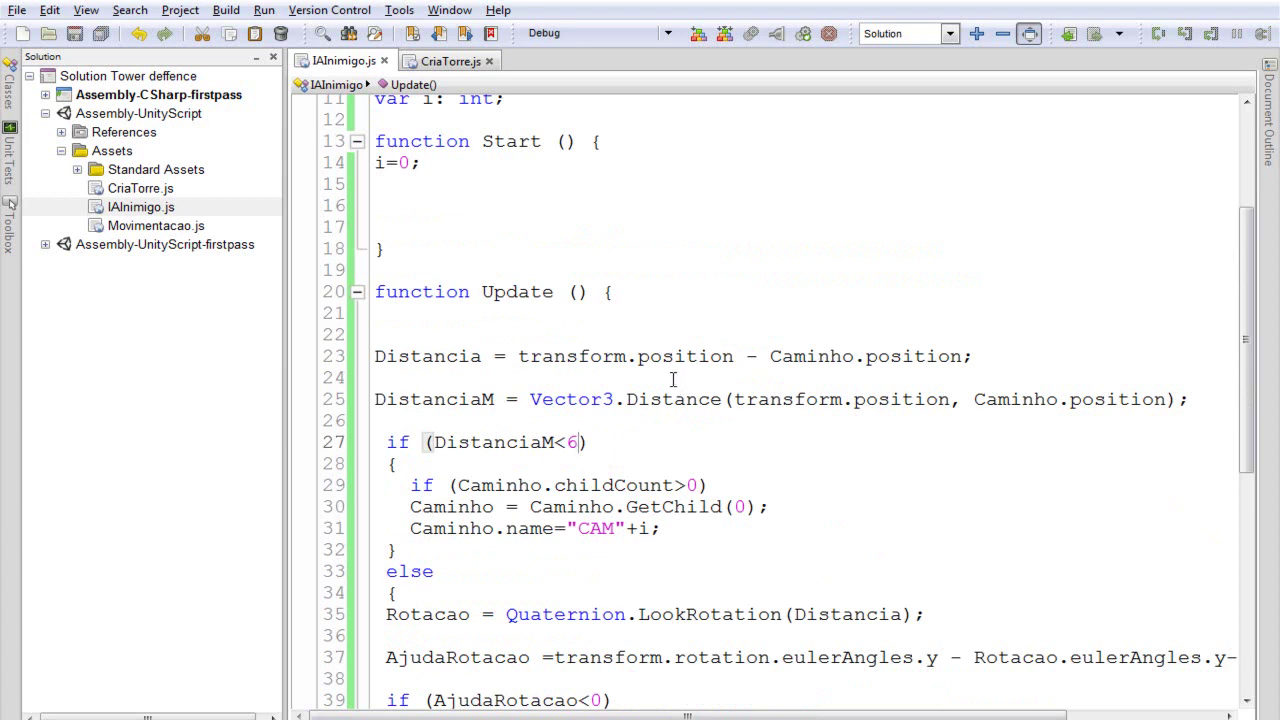
pyautogui.scroll(1, 673, 379)
pyautogui.scroll(1, 673, 379)
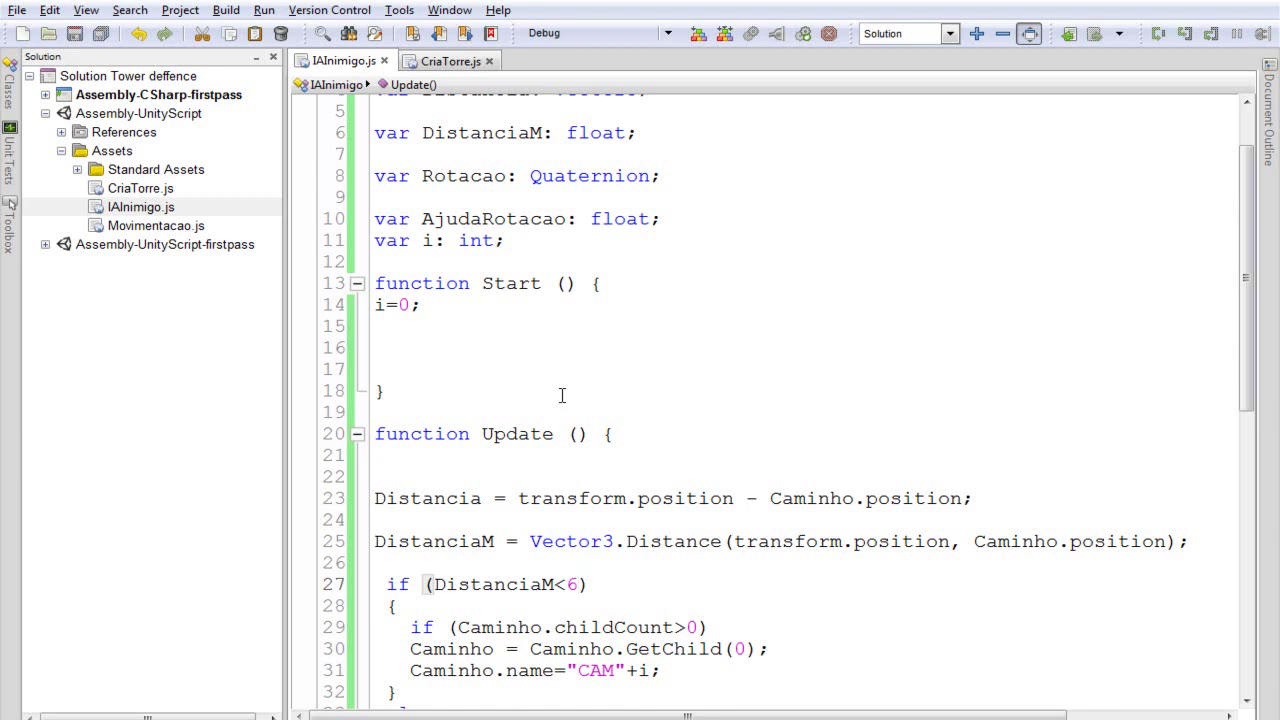
pyautogui.hotkey('alt', 'Tab')
pyautogui.click(605, 55)
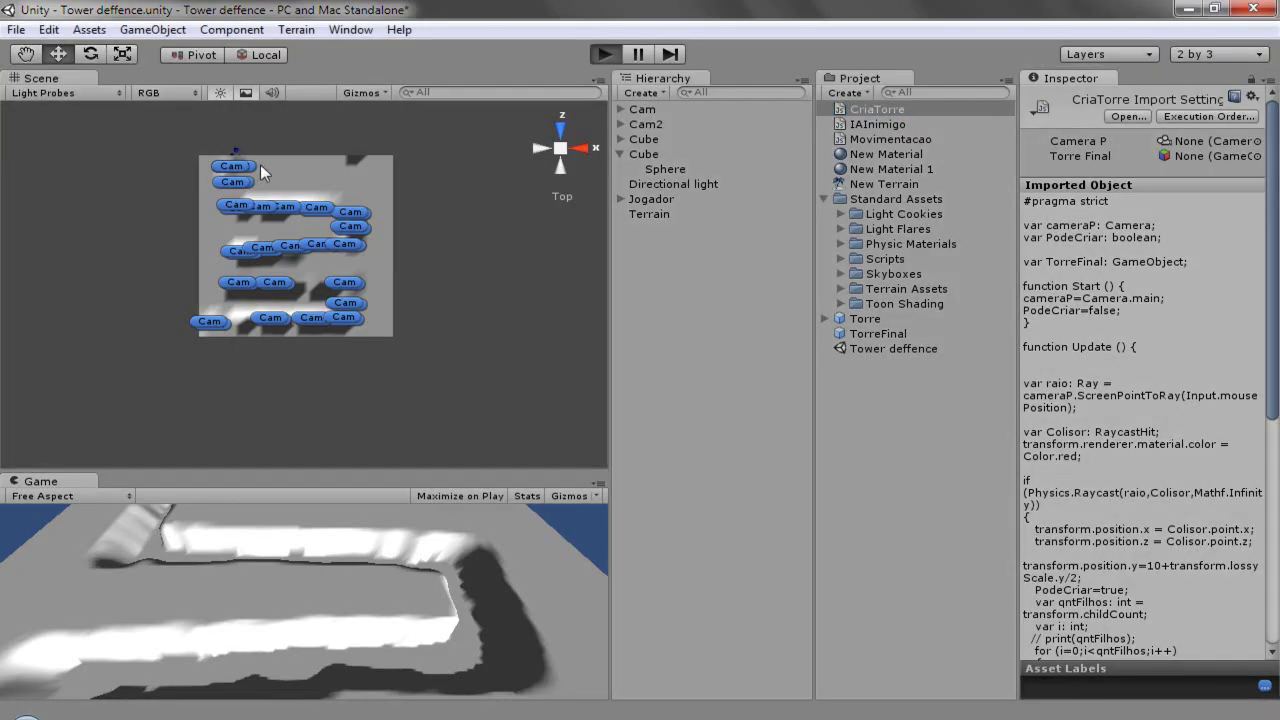
# Step: Turn on Maximize on Play in the Game view, then stop the running game
pyautogui.scroll(5, 256, 163)
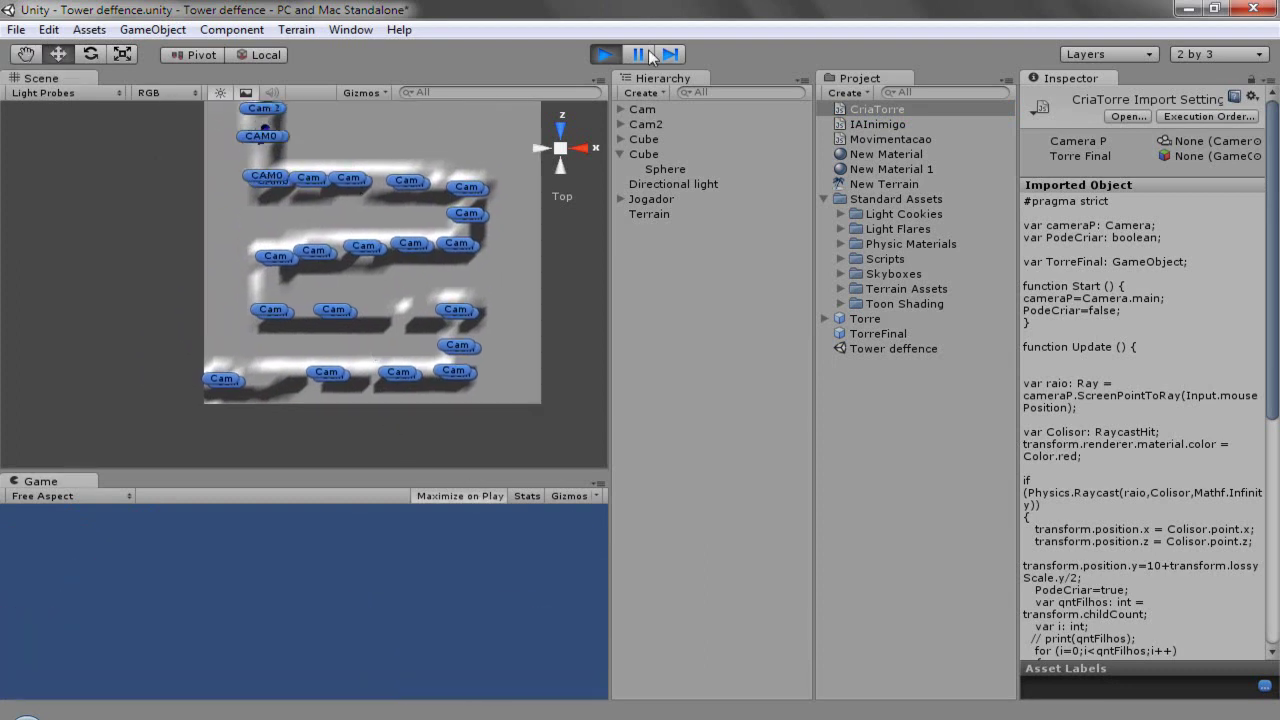
pyautogui.click(418, 494)
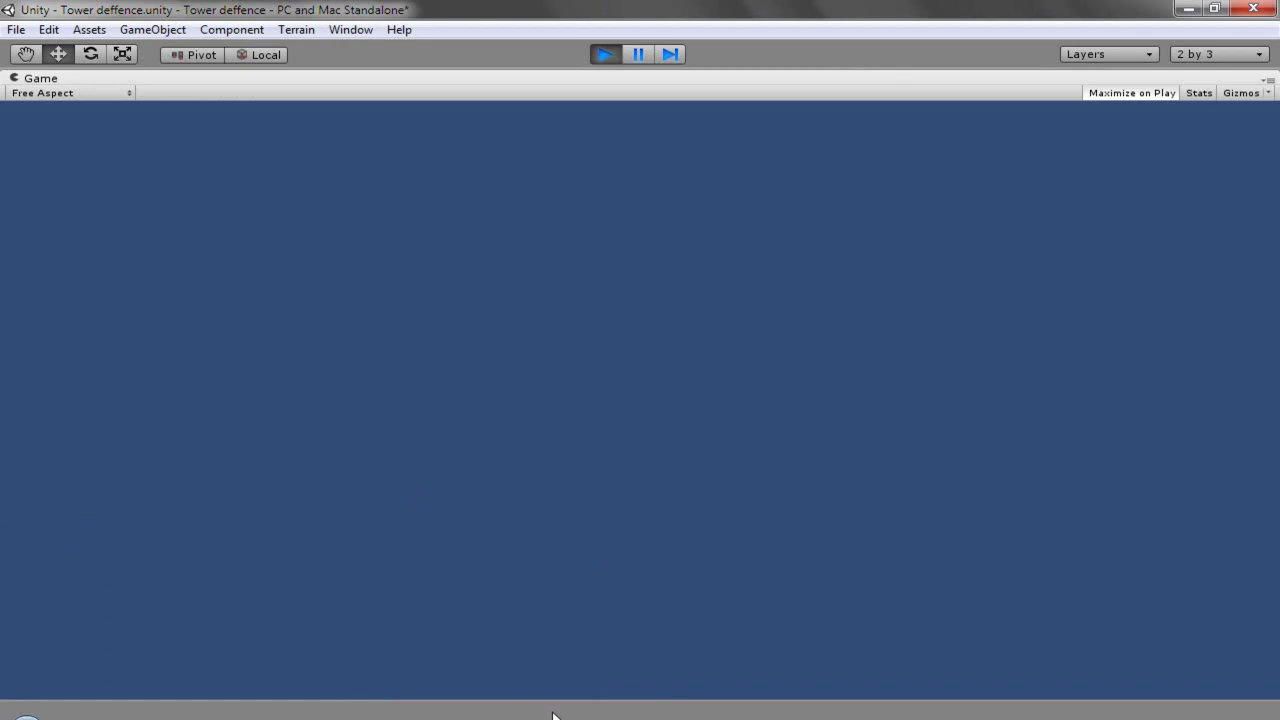
pyautogui.click(607, 55)
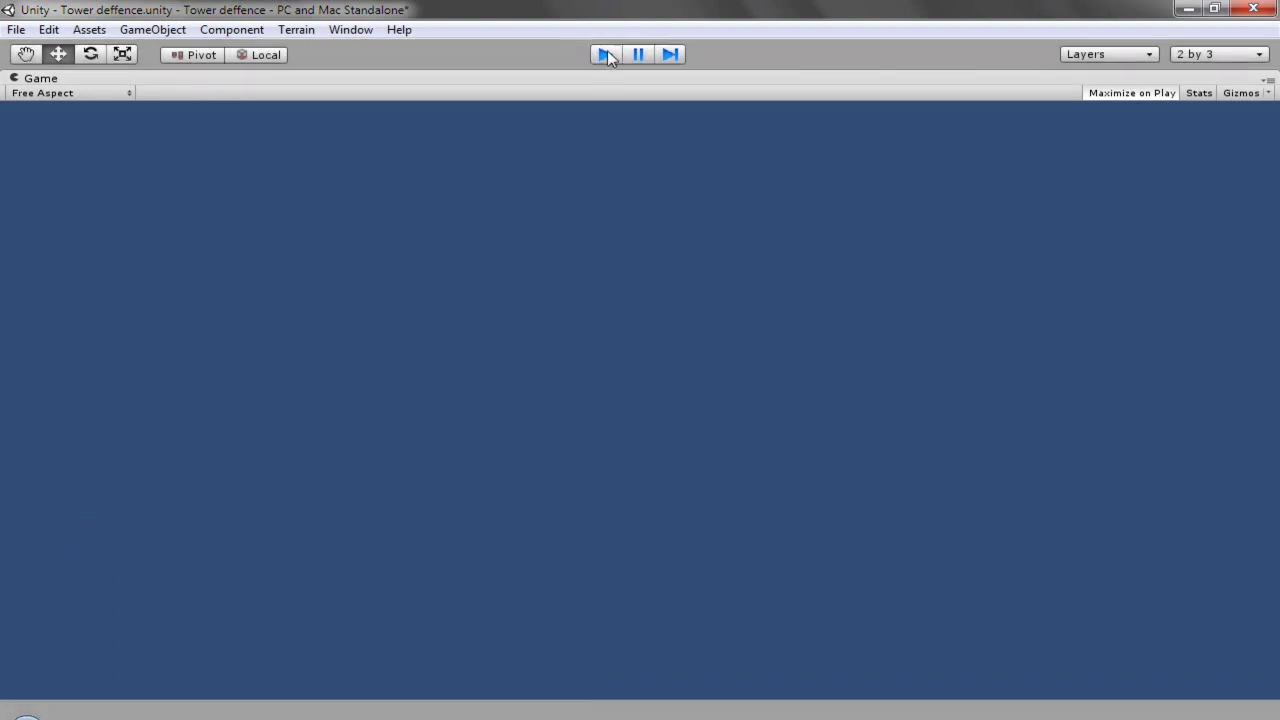